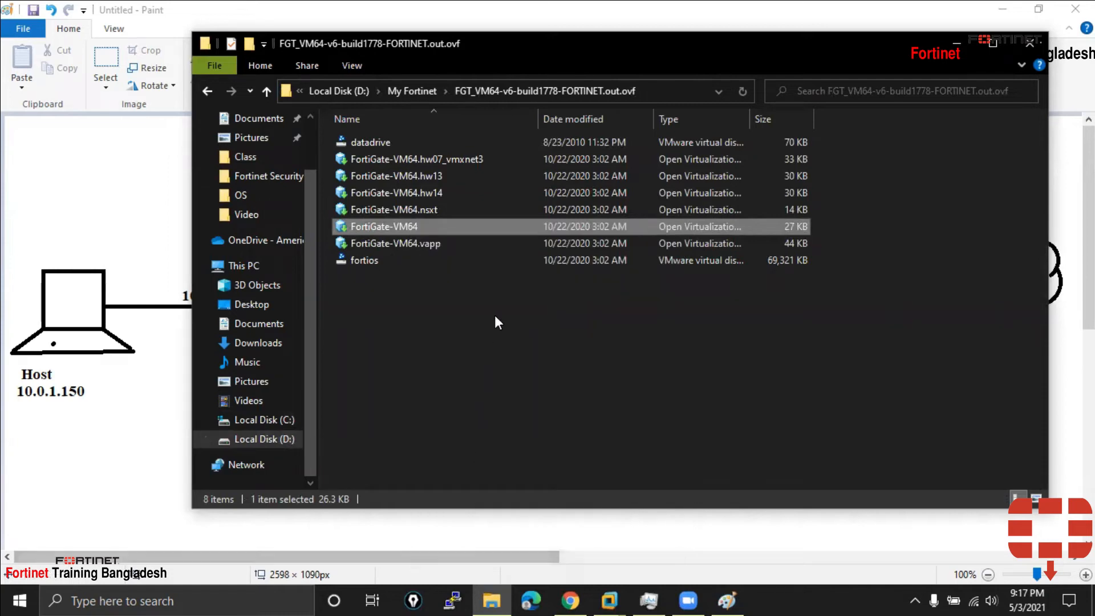
View the FortiGate-VM64 package file's properties, then close them and the File Explorer window
{"action": "left_click", "coordinate": [563, 242]}
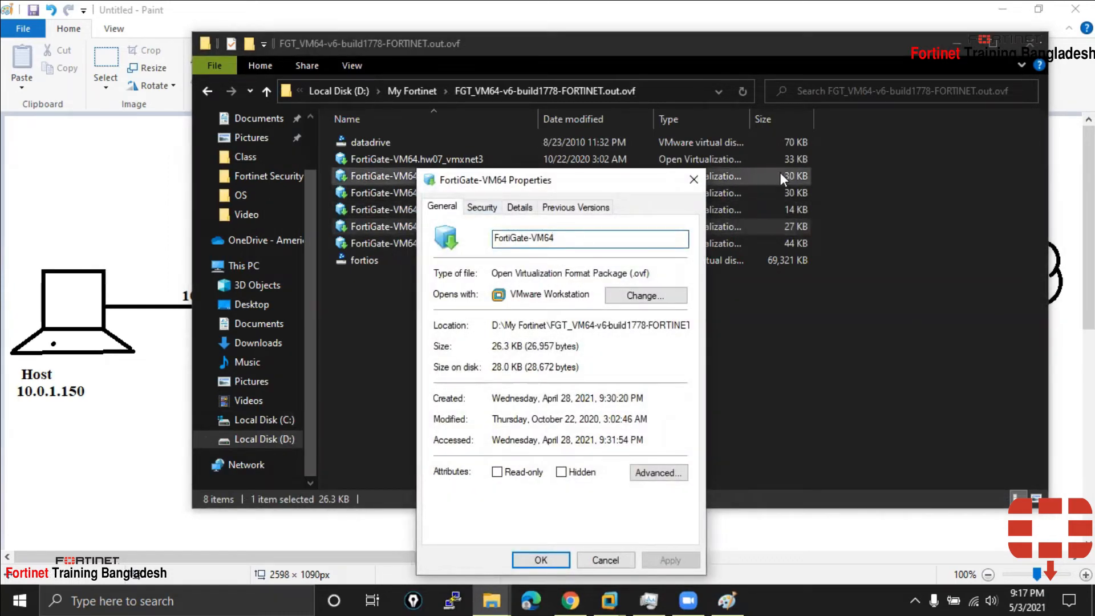
{"action": "left_click", "coordinate": [694, 180]}
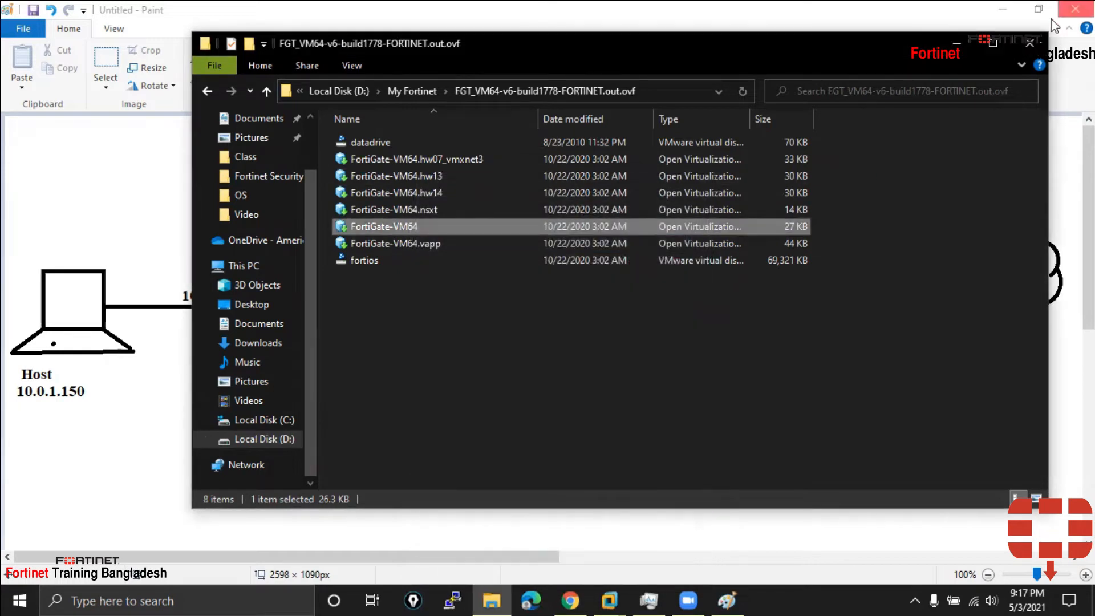
{"action": "left_click", "coordinate": [1032, 41]}
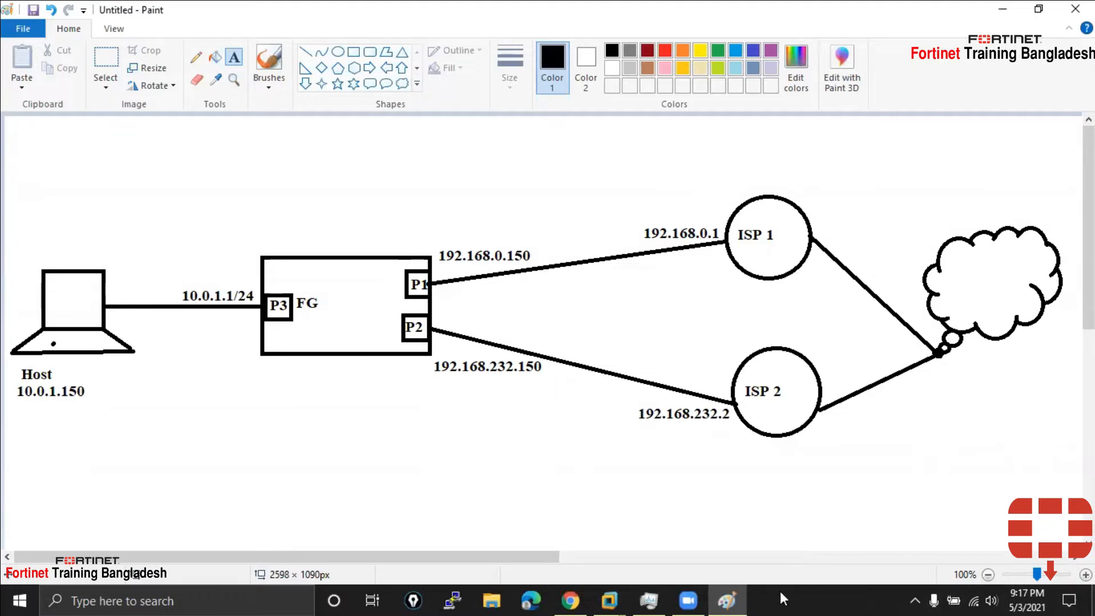
Switch back and forth between the FortiGate-VM64 VMware window and the Paint network diagram
{"action": "left_click", "coordinate": [609, 599]}
{"action": "left_click", "coordinate": [562, 519]}
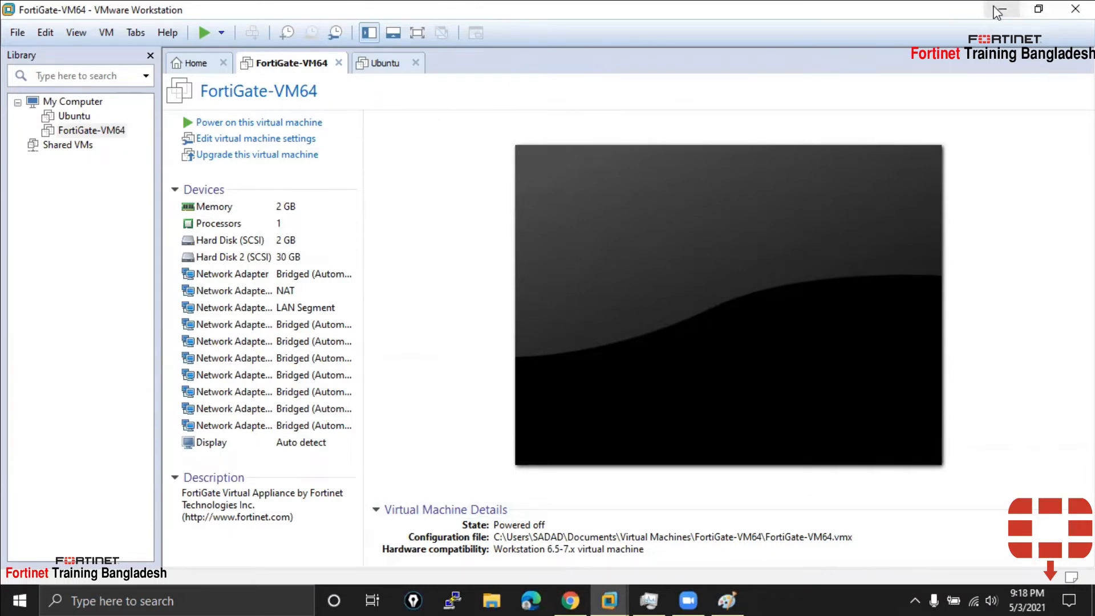
{"action": "left_click", "coordinate": [1002, 10]}
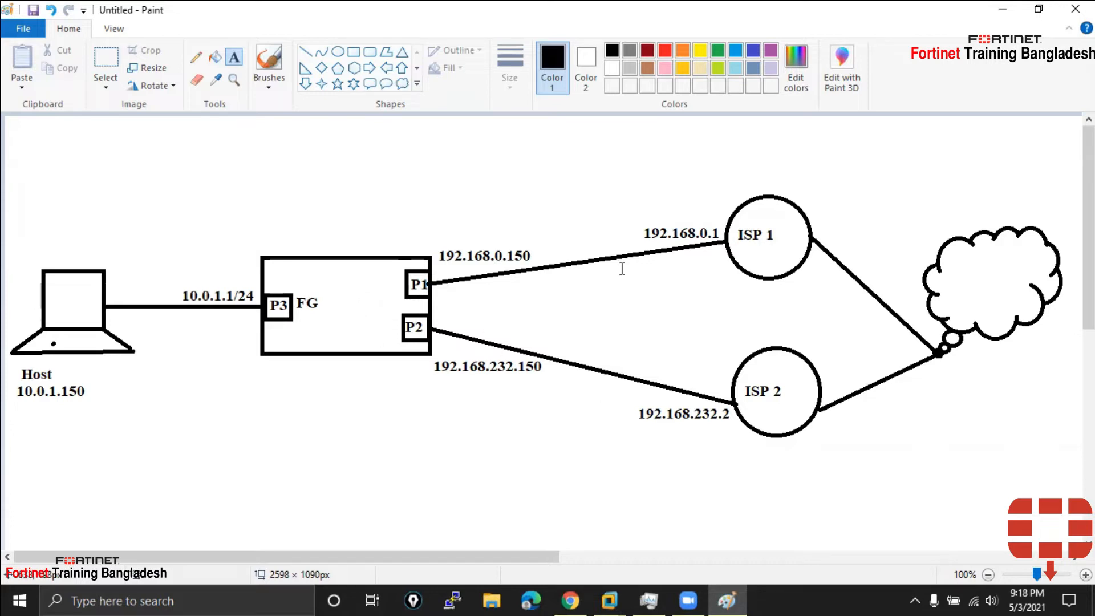
{"action": "left_click", "coordinate": [609, 599]}
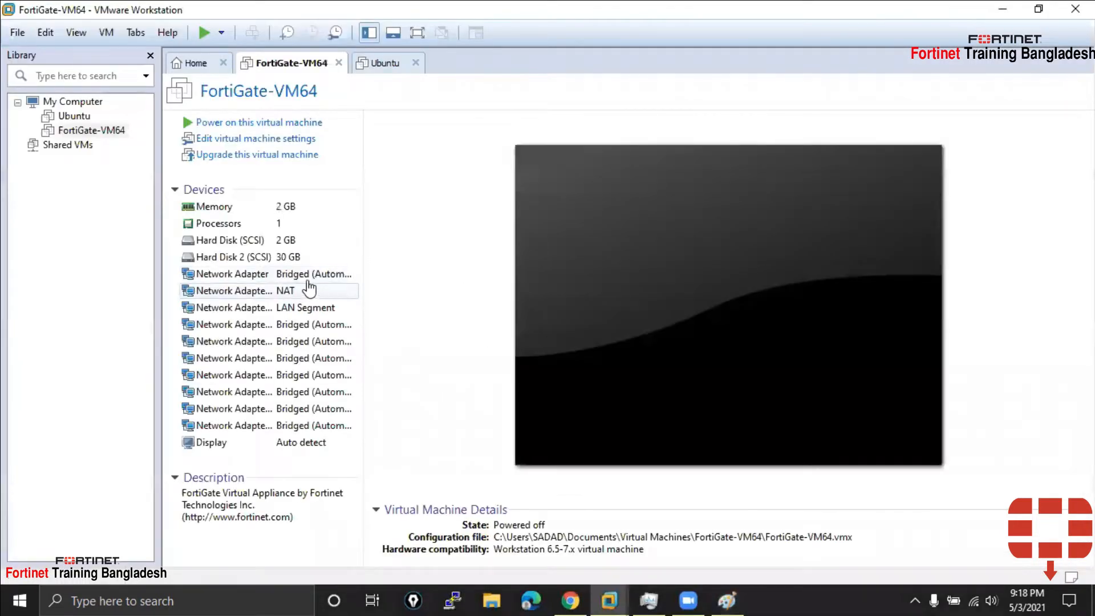
{"action": "left_click", "coordinate": [1002, 9]}
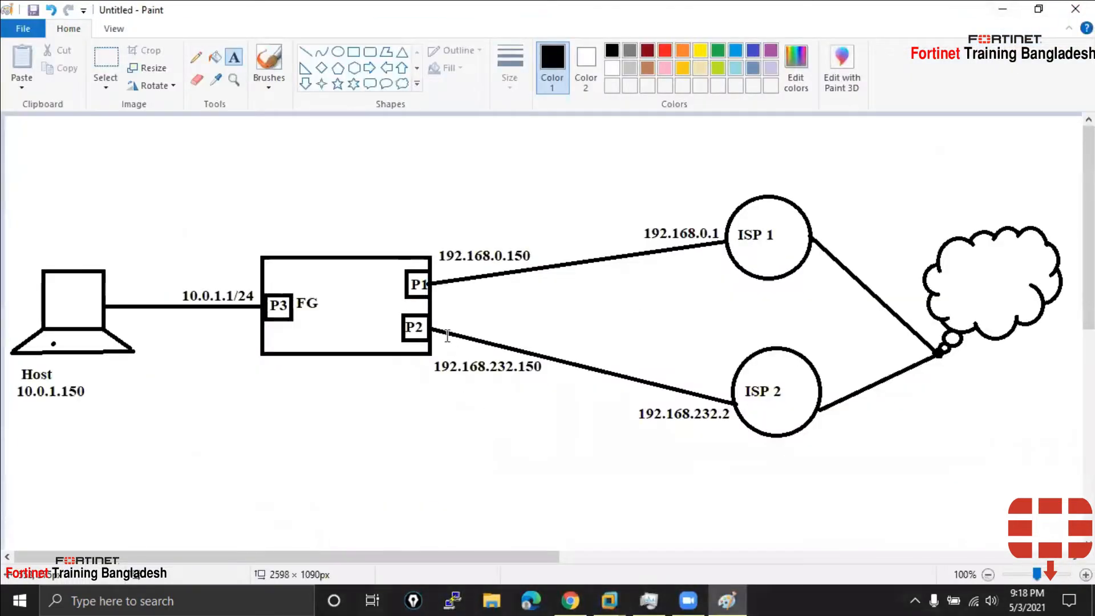
{"action": "left_click", "coordinate": [619, 598]}
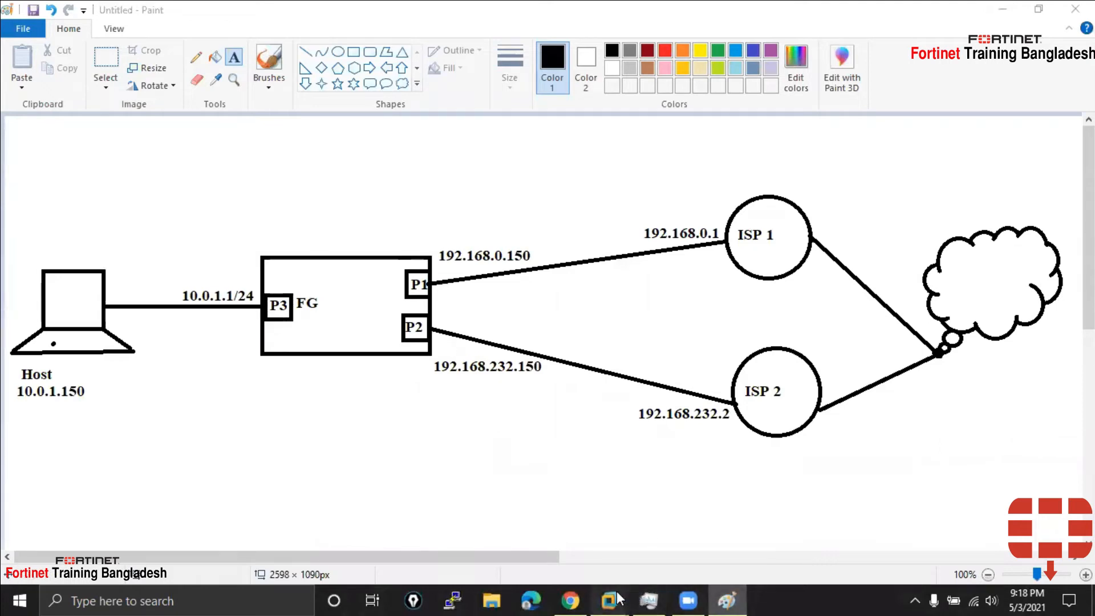
{"action": "left_click", "coordinate": [646, 507]}
{"action": "left_click", "coordinate": [1003, 8]}
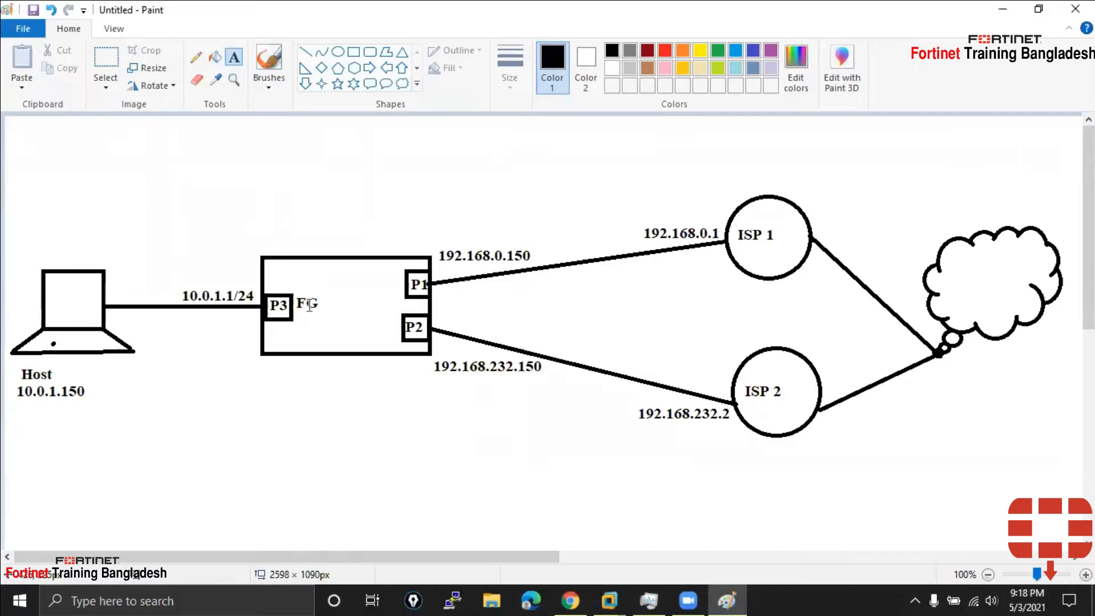
Check the Ubuntu VM's devices, then select FortiGate-VM64's LAN Segment network adapter
{"action": "left_click", "coordinate": [612, 599]}
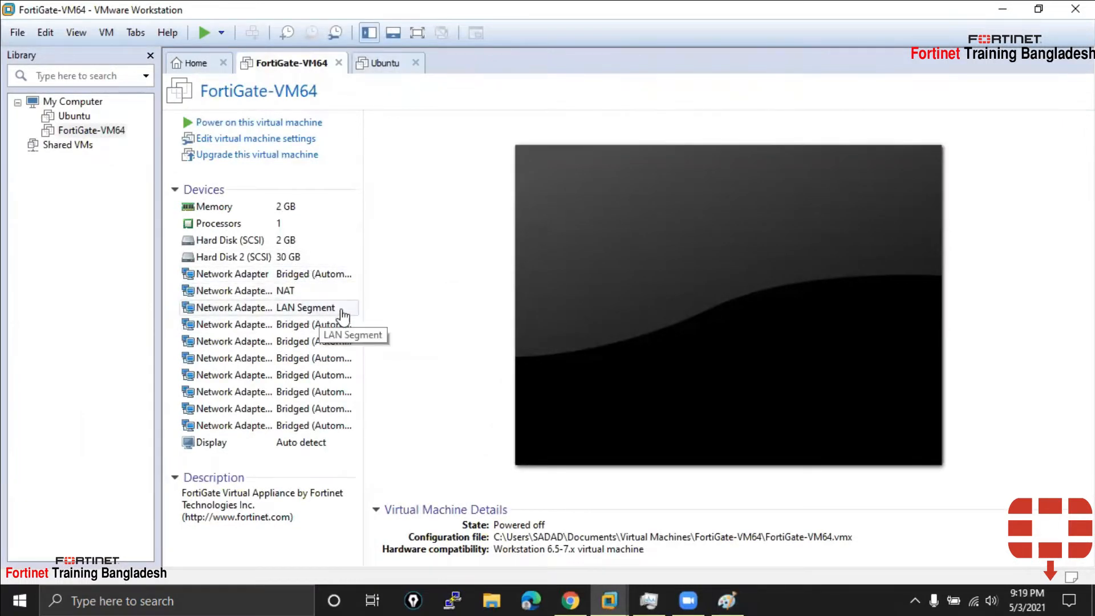
{"action": "left_click", "coordinate": [366, 67]}
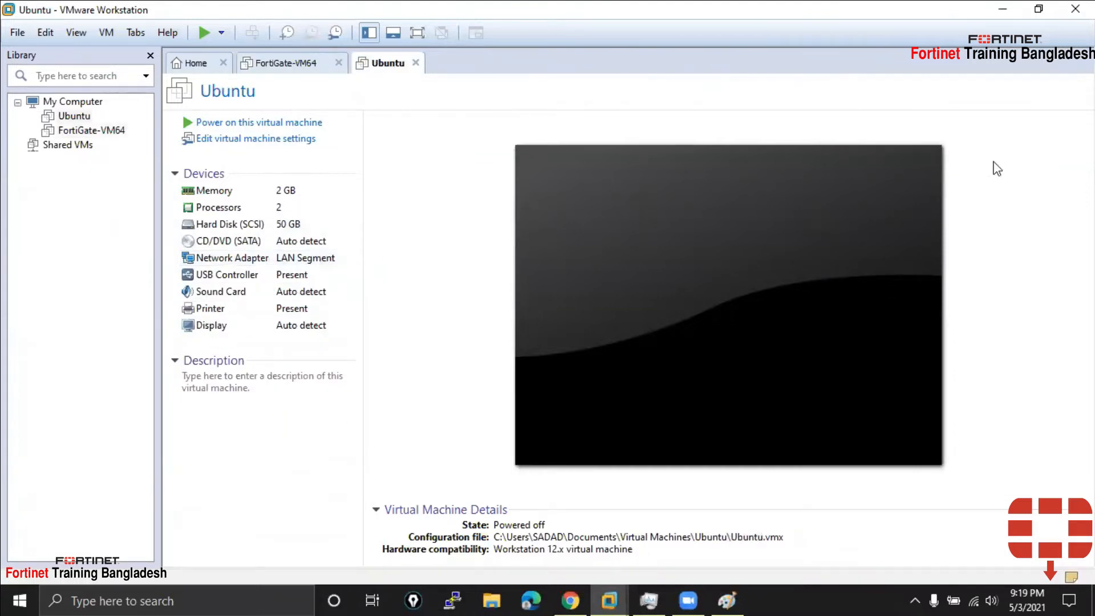
{"action": "left_click", "coordinate": [1002, 9]}
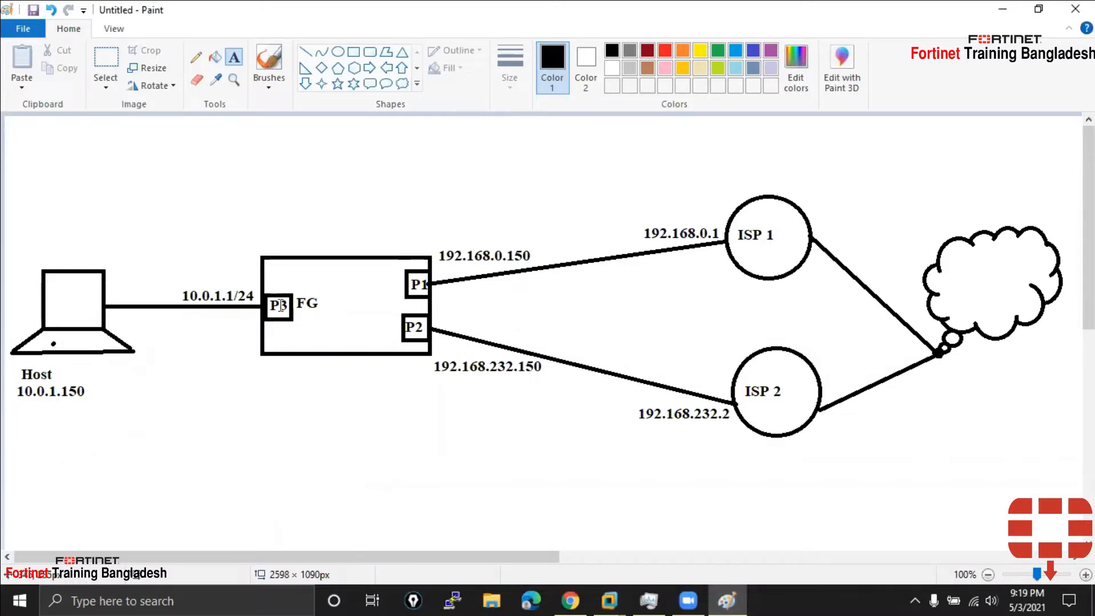
{"action": "mouse_move", "coordinate": [609, 600]}
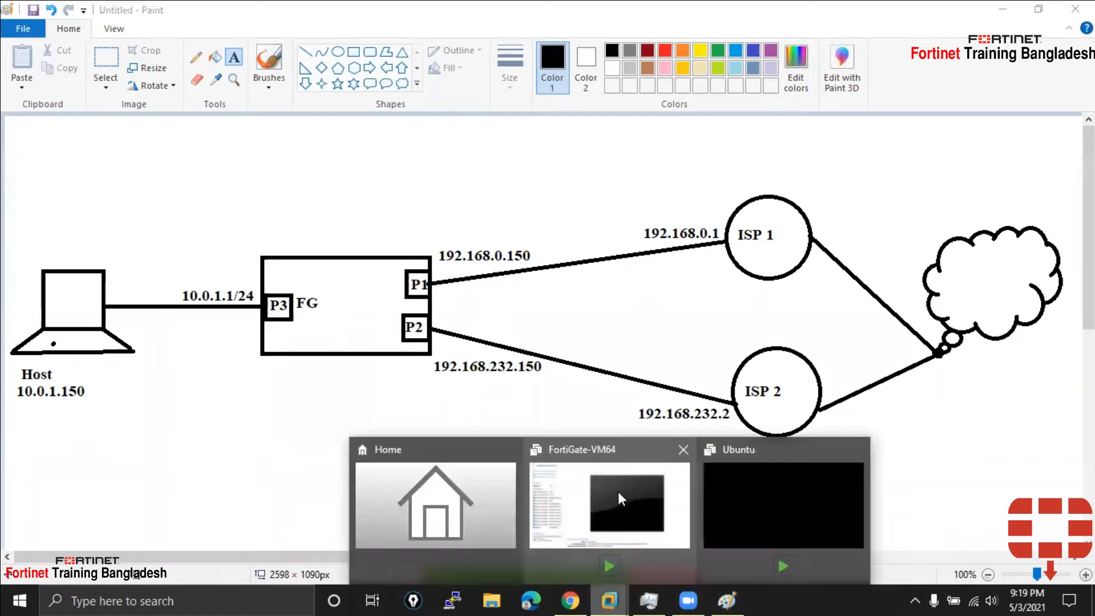
{"action": "left_click", "coordinate": [618, 492]}
{"action": "left_click", "coordinate": [300, 311]}
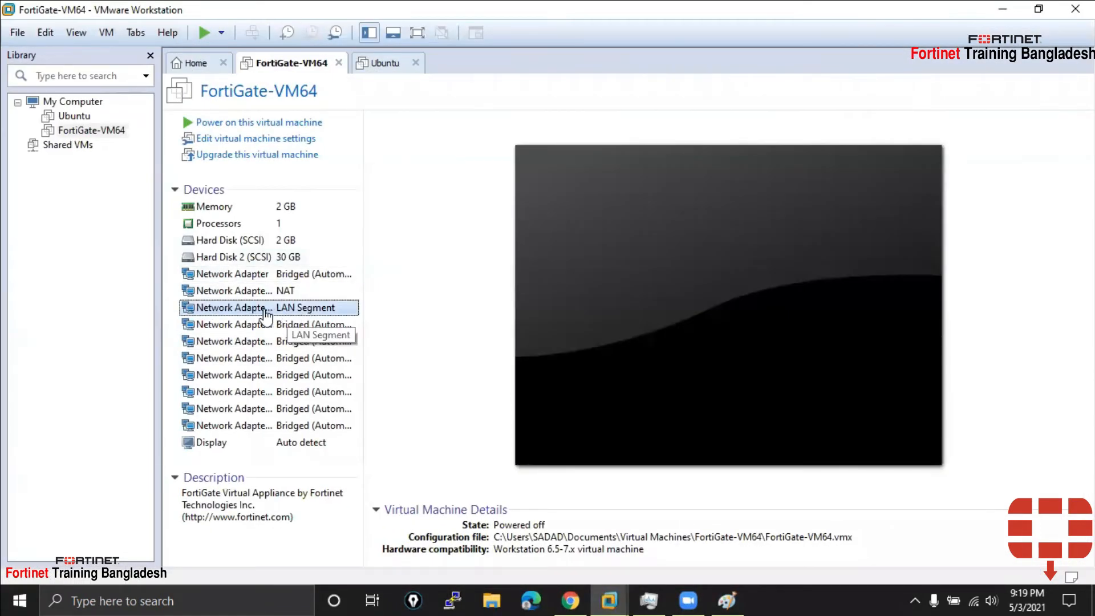
{"action": "double_click", "coordinate": [272, 315]}
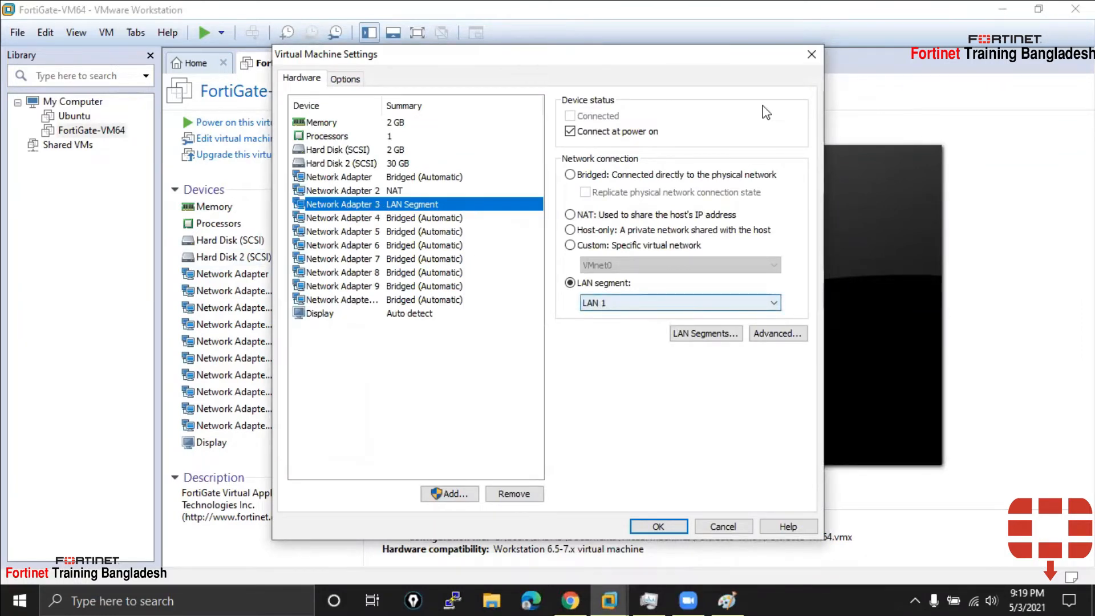
{"action": "left_click", "coordinate": [811, 55]}
{"action": "left_click", "coordinate": [382, 63]}
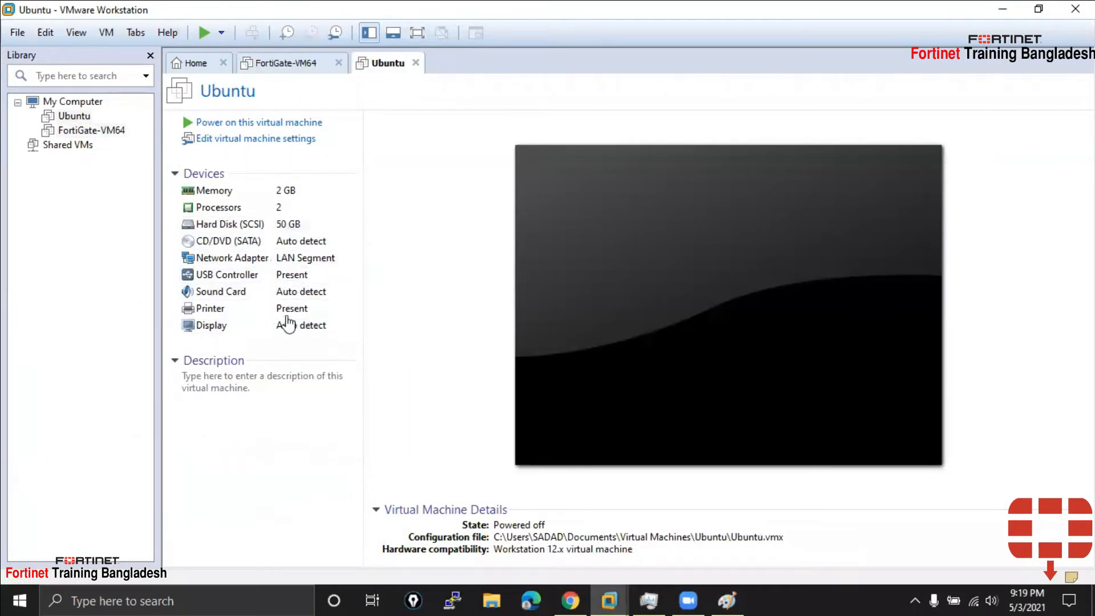
{"action": "left_click", "coordinate": [298, 260]}
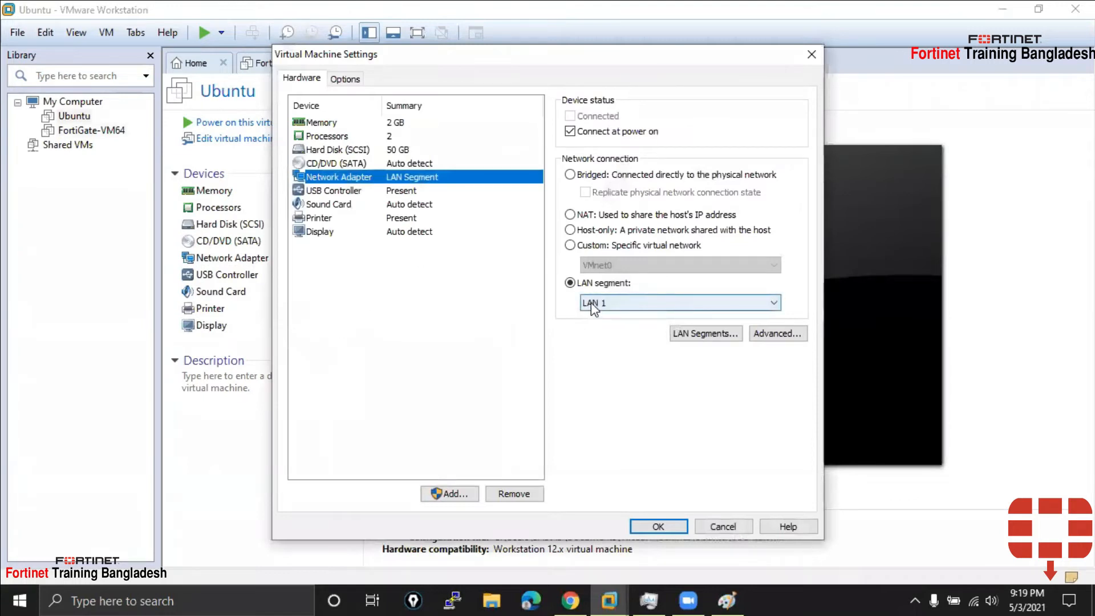
{"action": "left_click", "coordinate": [660, 526]}
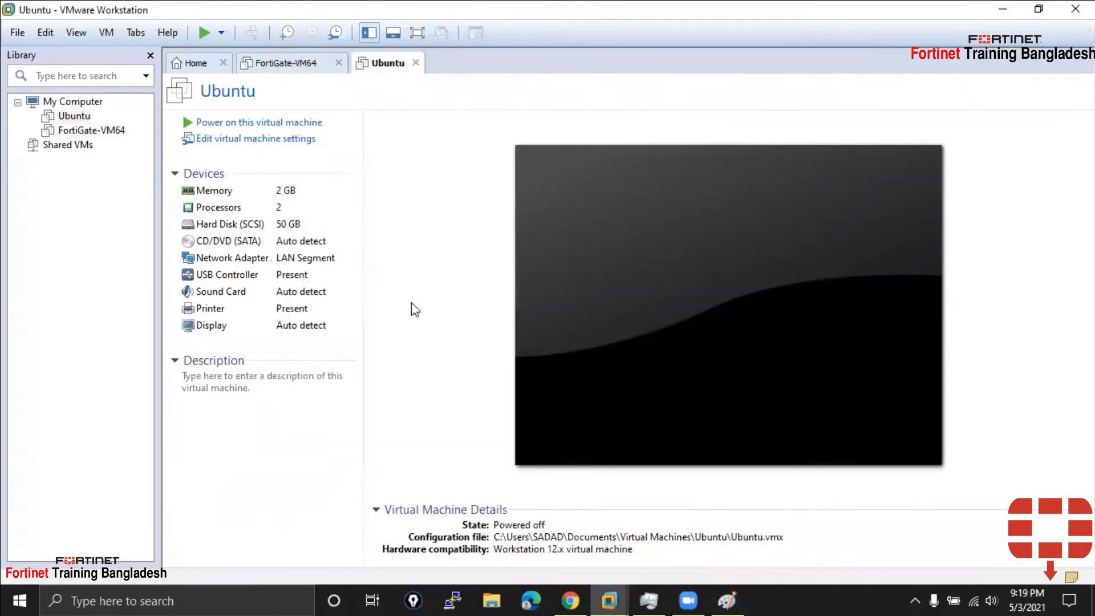
{"action": "left_click", "coordinate": [285, 64]}
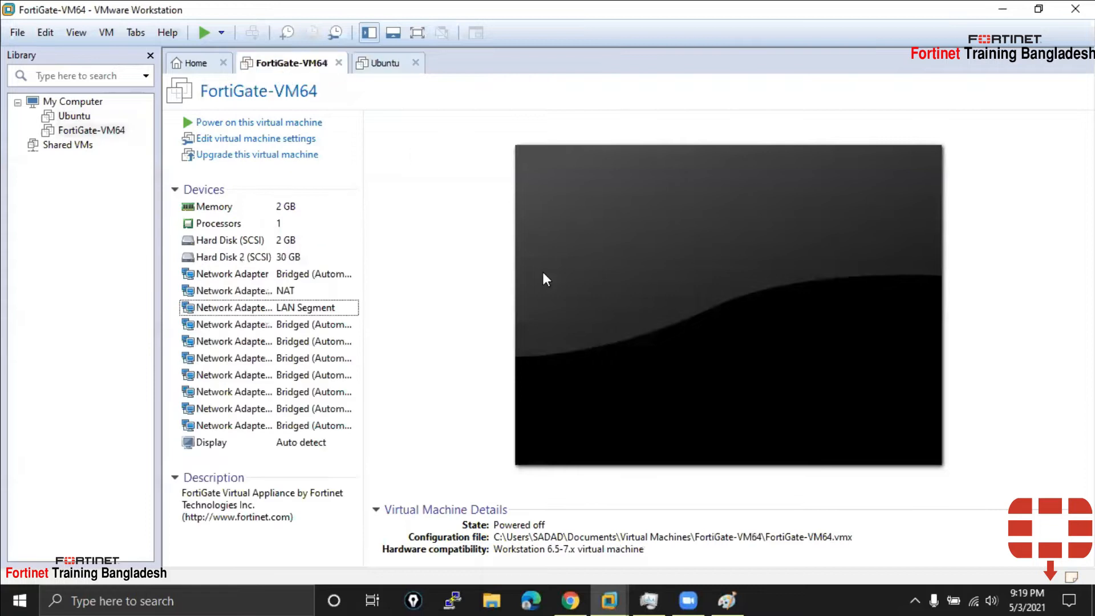
{"action": "left_click", "coordinate": [998, 9]}
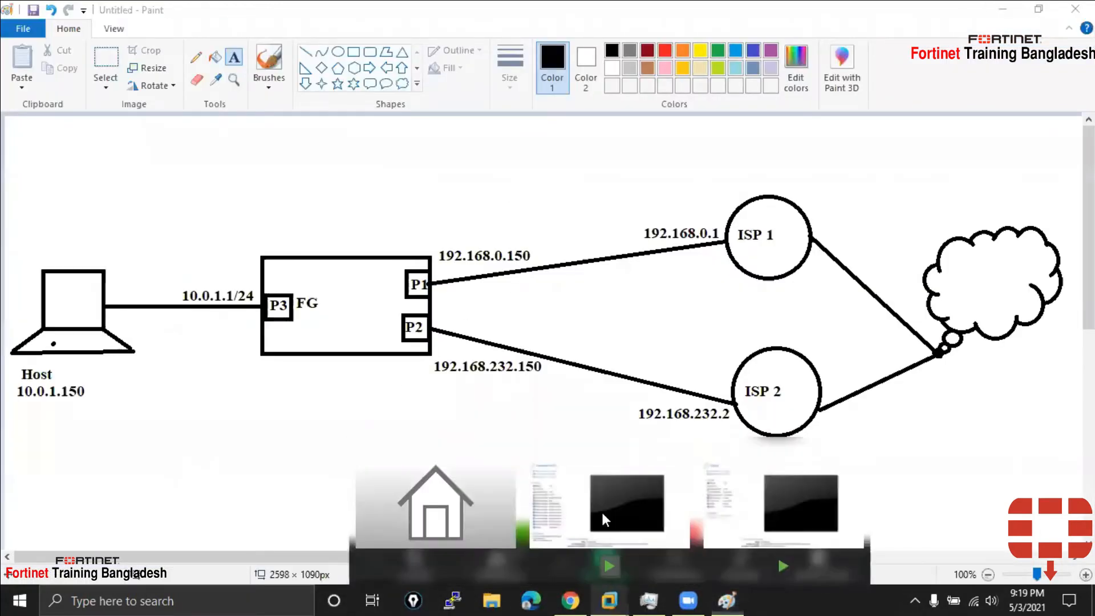
{"action": "left_click", "coordinate": [606, 599]}
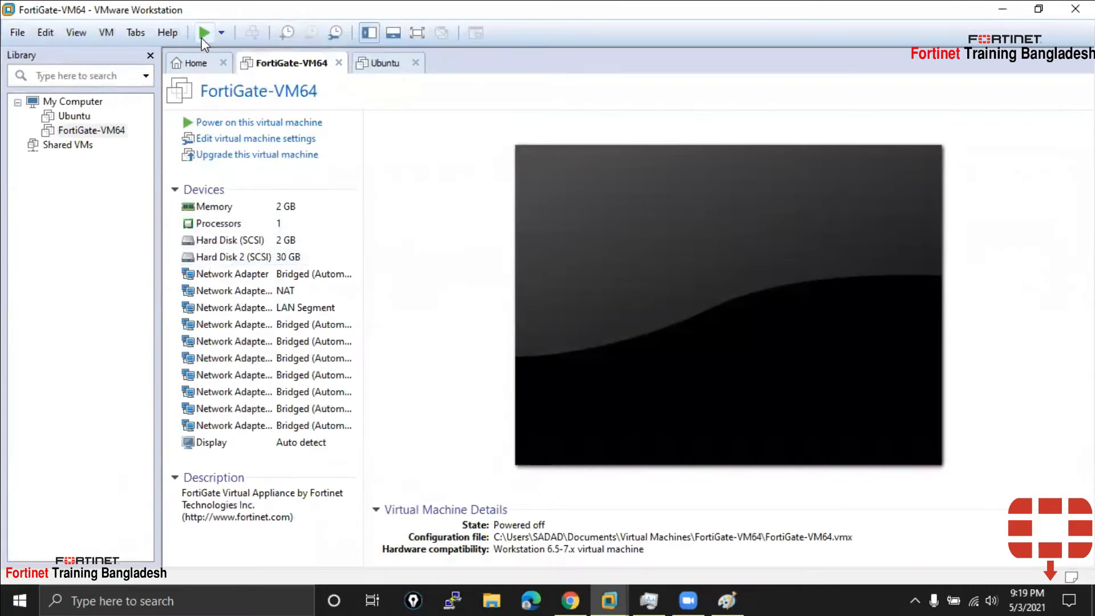
Power on FortiGate-VM64 and let it boot to the login prompt, briefly checking Task Manager
{"action": "left_click", "coordinate": [254, 122]}
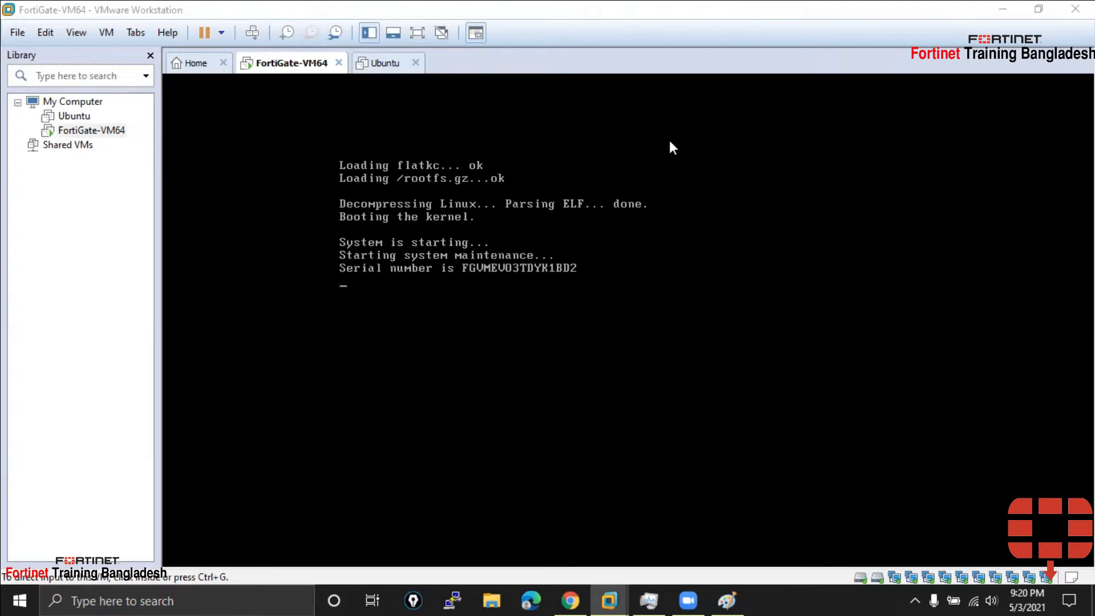
{"action": "left_click", "coordinate": [650, 600]}
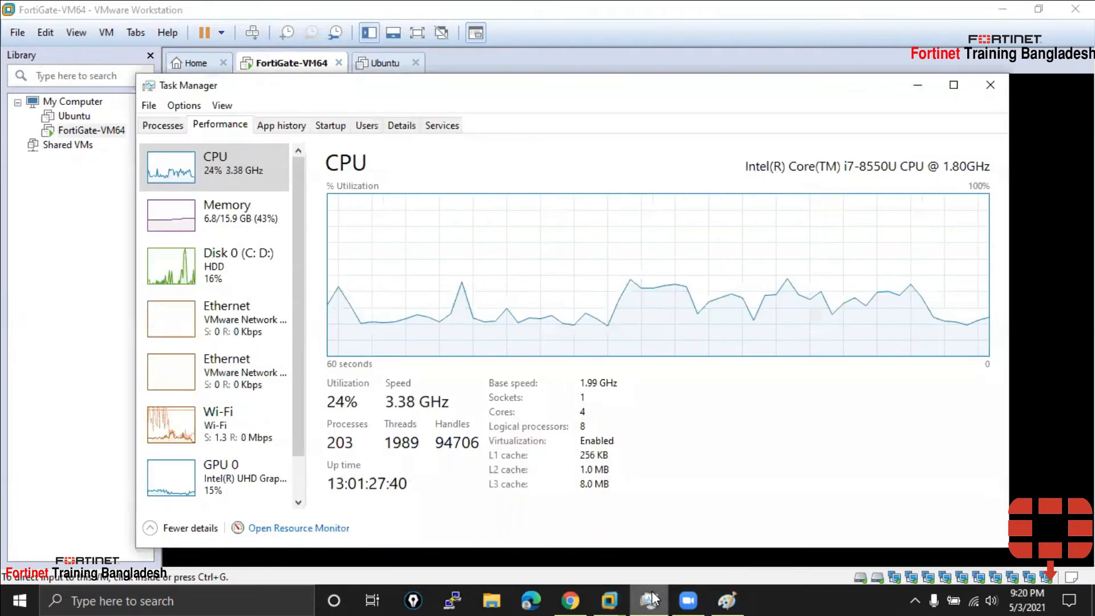
{"action": "left_click", "coordinate": [651, 599]}
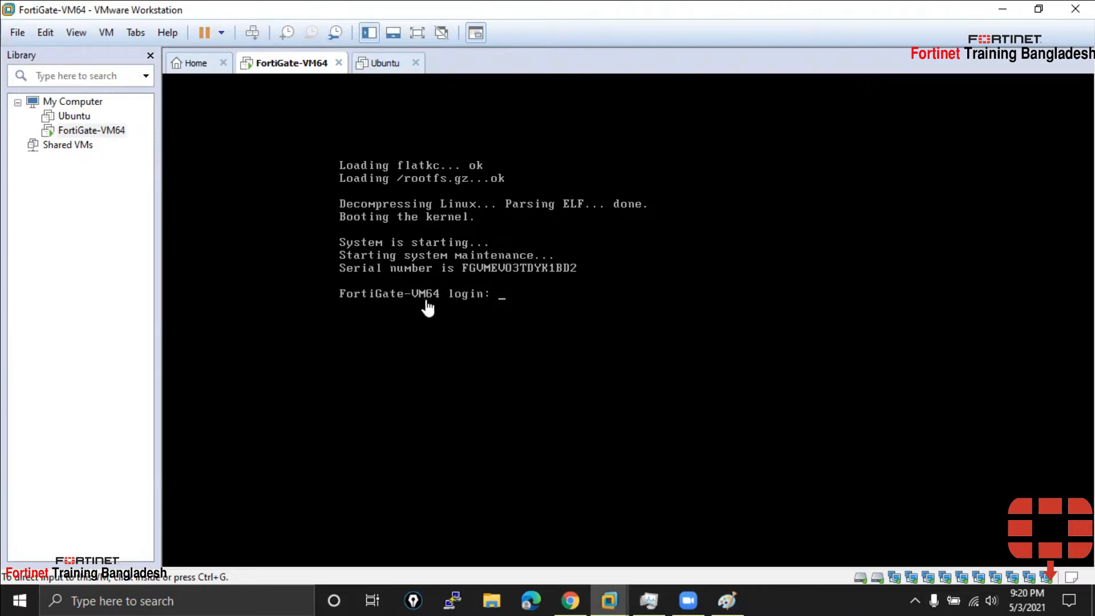
Log in to the FortiGate console as admin with an empty password and set a new confirmed password
{"action": "left_click", "coordinate": [500, 303]}
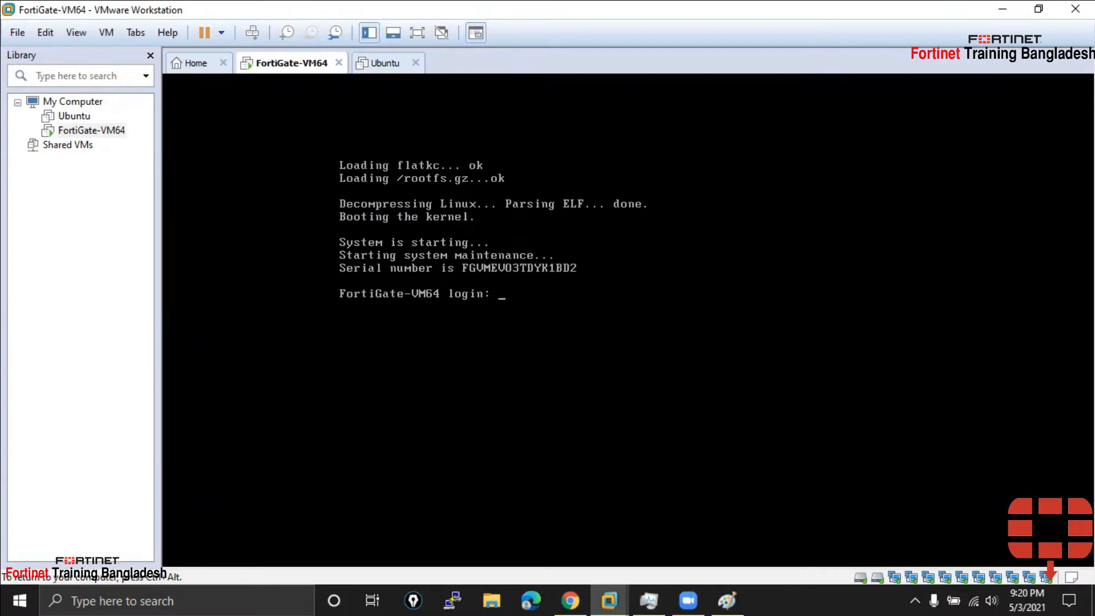
{"action": "type", "text": "admin"}
{"action": "key", "text": "Return"}
{"action": "key", "text": "Return"}
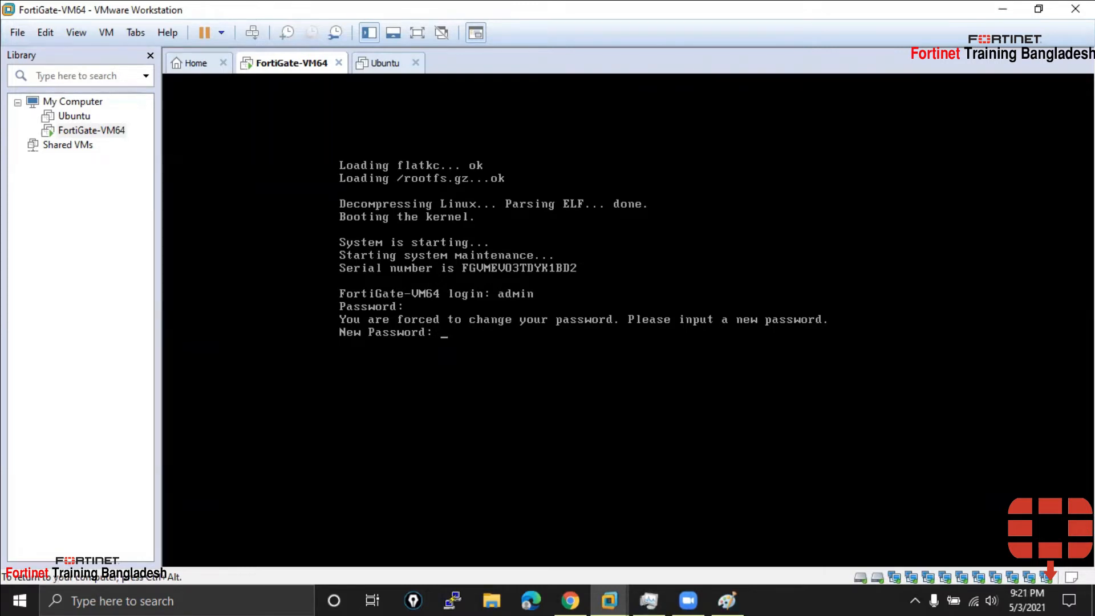
{"action": "key", "text": "Return"}
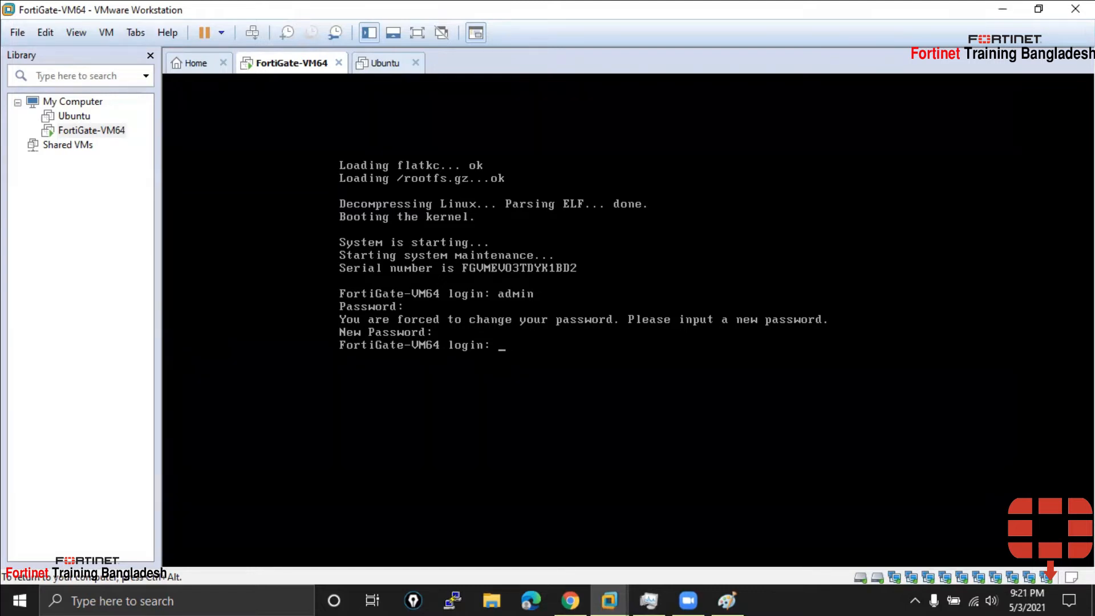
{"action": "type", "text": "admin"}
{"action": "key", "text": "Return"}
{"action": "key", "text": "Return"}
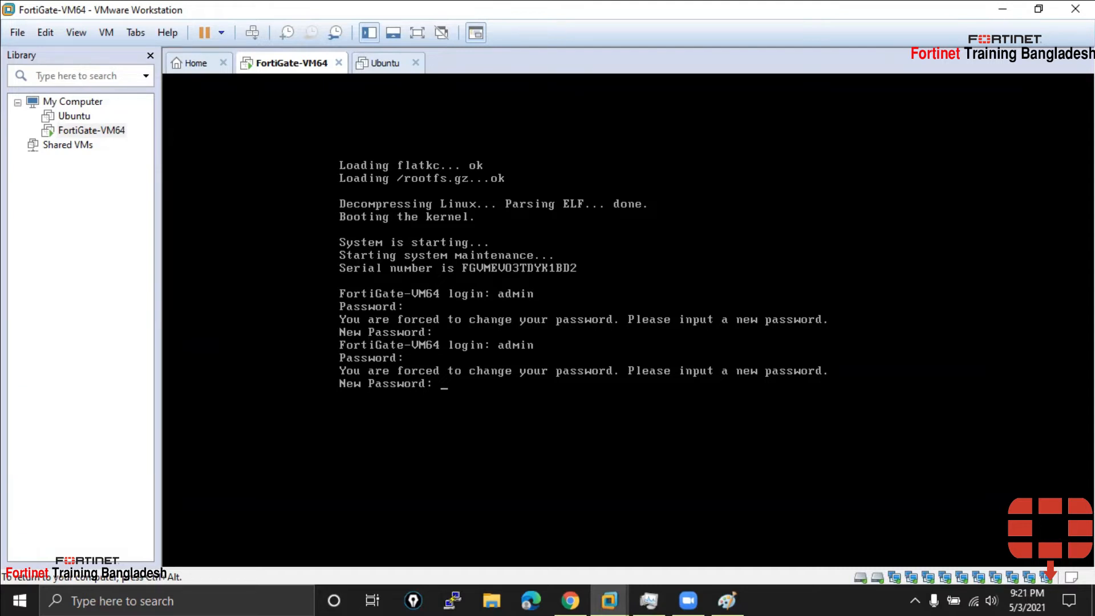
{"action": "key", "text": "Return"}
{"action": "key", "text": "Return"}
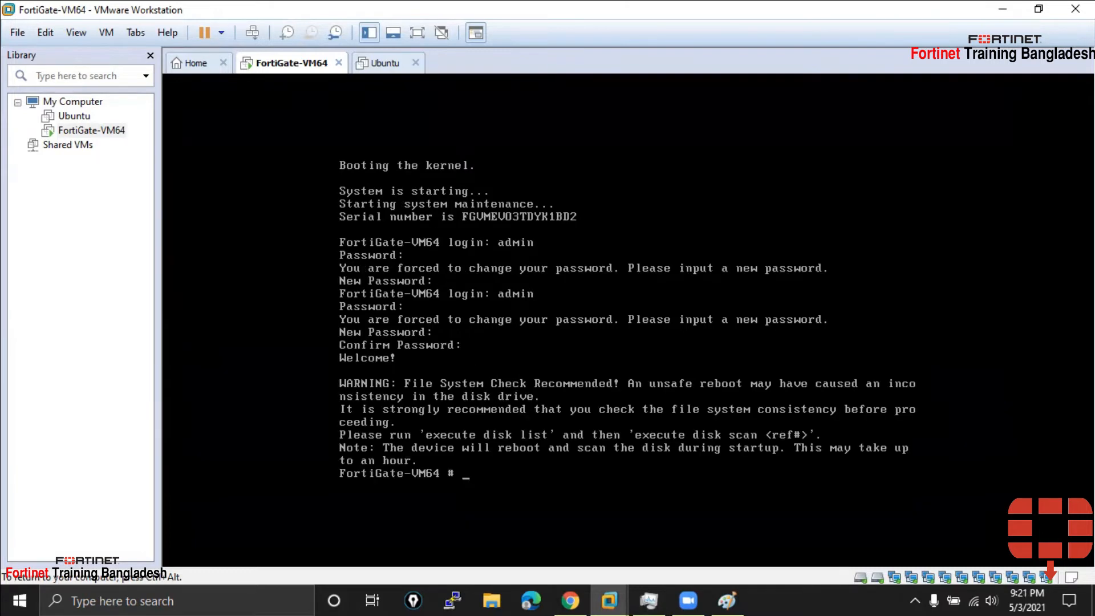
{"action": "key", "text": "Return"}
{"action": "key", "text": "Return"}
{"action": "key", "text": "Return"}
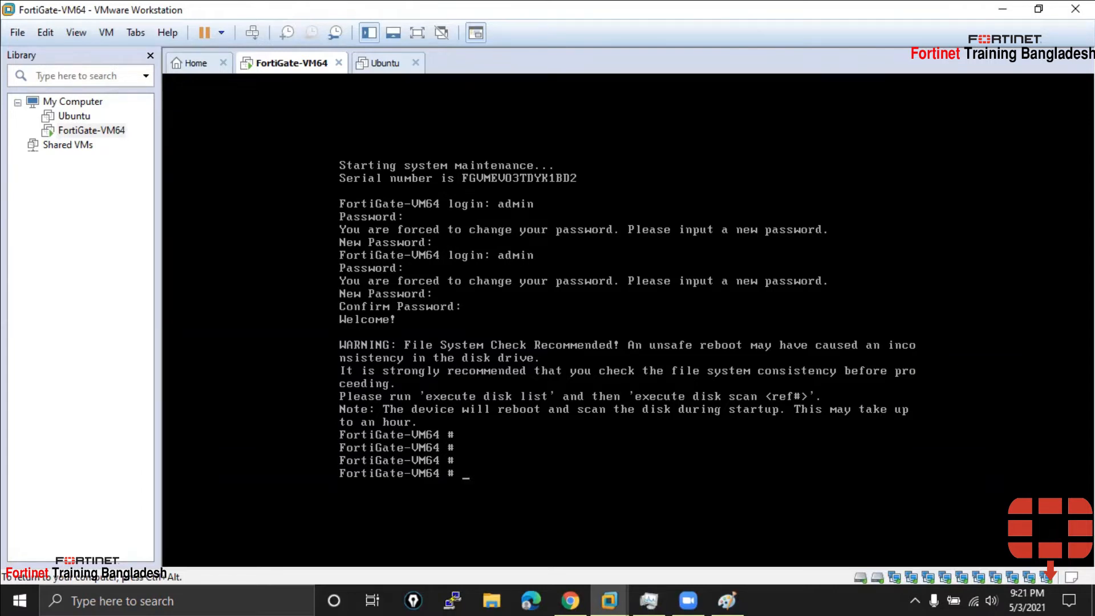
Enter several blank commands at the FortiGate-VM64 # prompt, releasing input with Ctrl+Alt
{"action": "key", "text": "Return"}
{"action": "key", "text": "Return"}
{"action": "key", "text": "Return"}
{"action": "key", "text": "Return"}
{"action": "key", "text": "Return"}
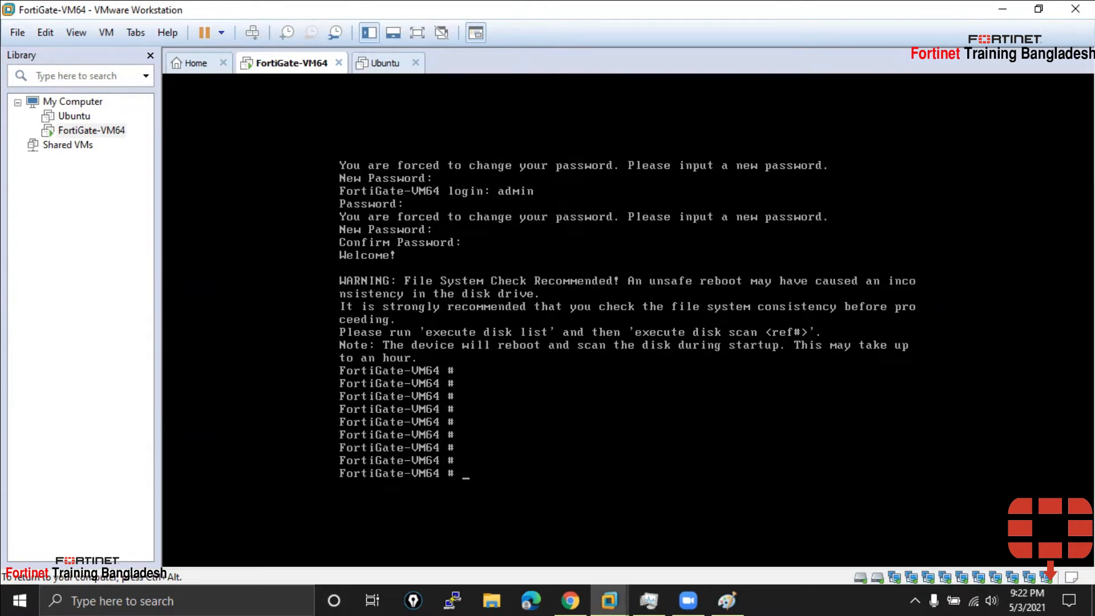
{"action": "key", "text": "ctrl+alt"}
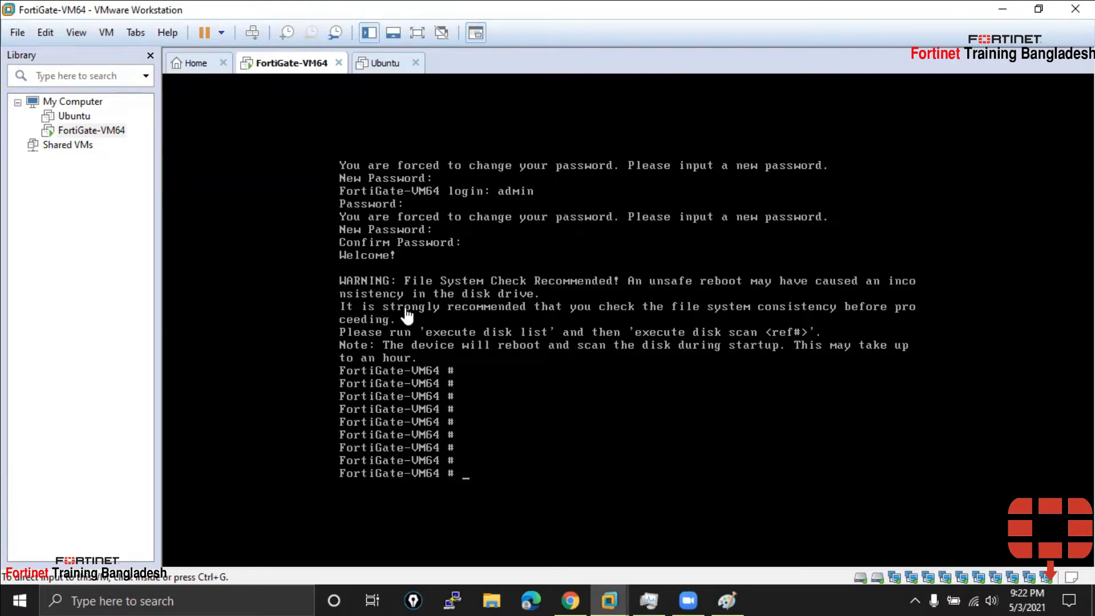
{"action": "left_click", "coordinate": [514, 461]}
{"action": "key", "text": "Return"}
{"action": "key", "text": "Return"}
{"action": "key", "text": "Return"}
{"action": "key", "text": "Return"}
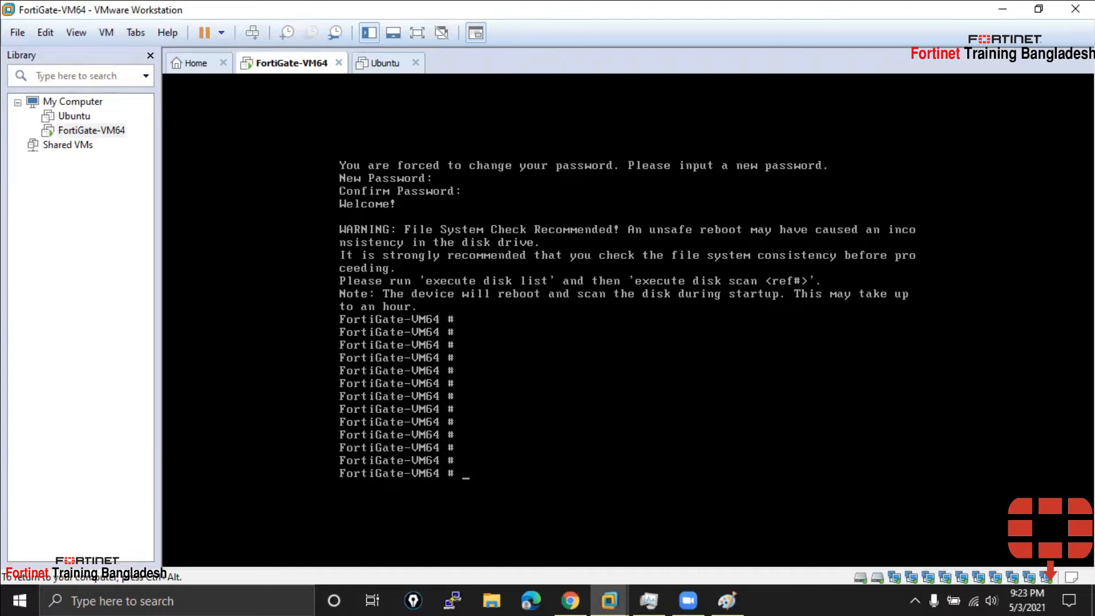
{"action": "key", "text": "Return"}
{"action": "key", "text": "Return"}
{"action": "key", "text": "Return"}
{"action": "key", "text": "Return"}
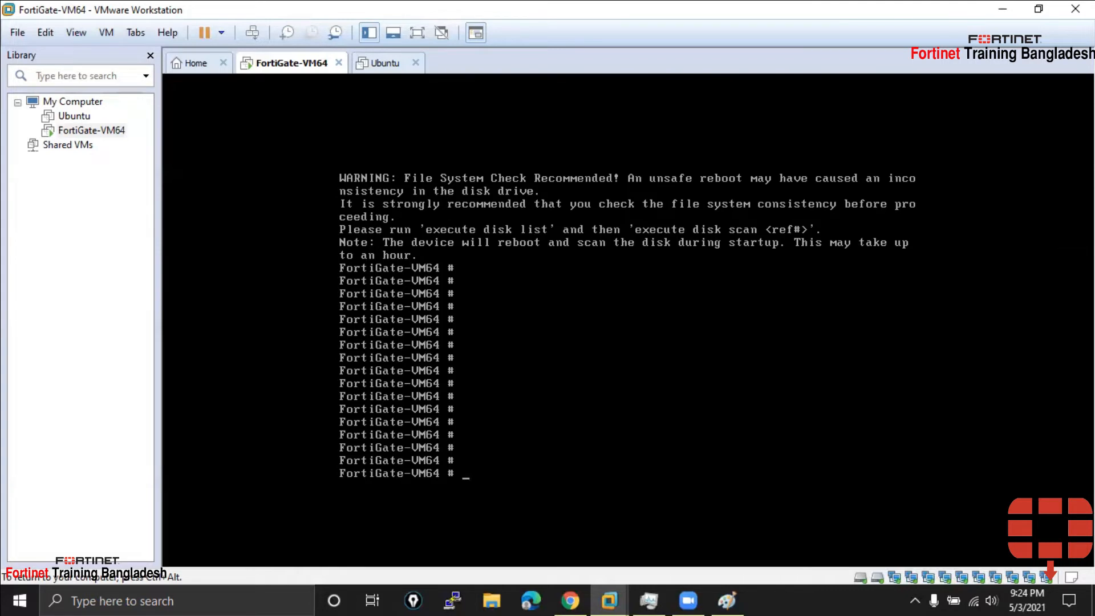
{"action": "key", "text": "ctrl+alt"}
Return to the FortiGate-VM64 console via the Home tab and add another empty prompt line
{"action": "left_click", "coordinate": [609, 600]}
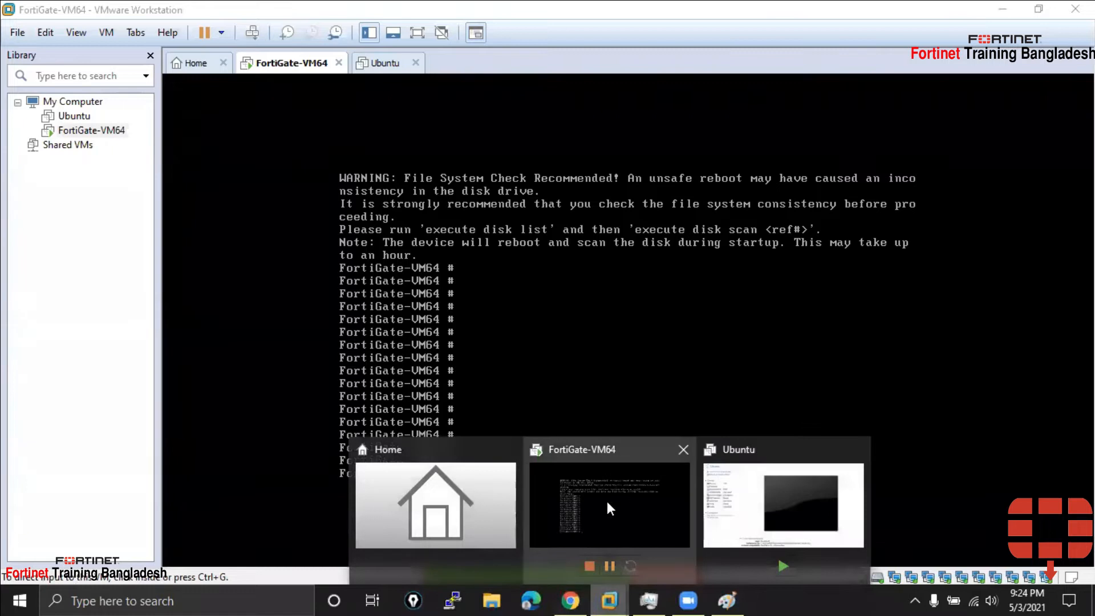
{"action": "left_click", "coordinate": [435, 505]}
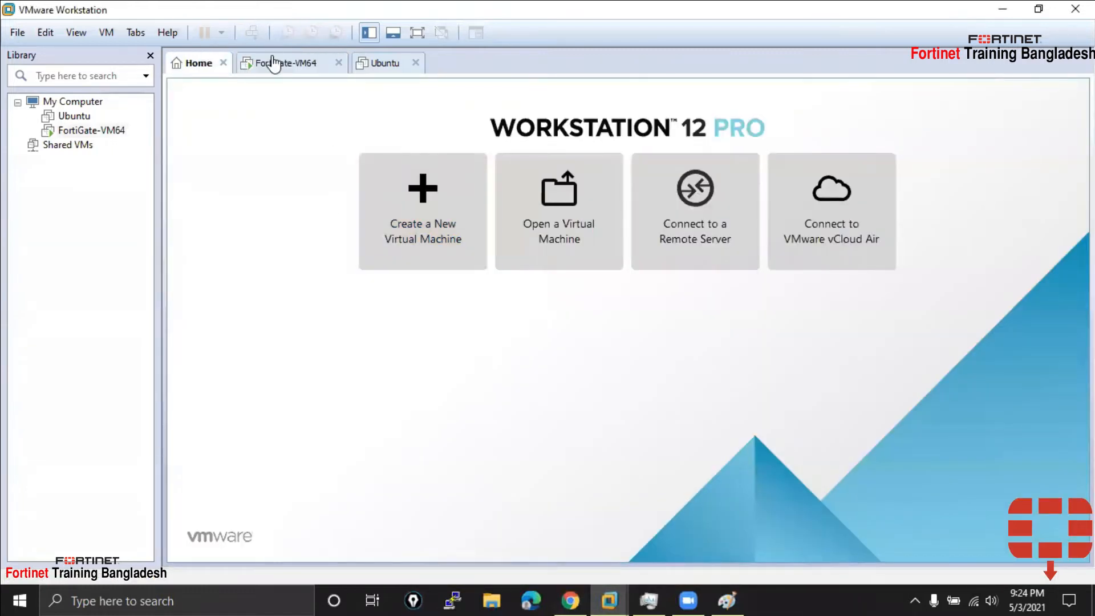
{"action": "left_click", "coordinate": [274, 64]}
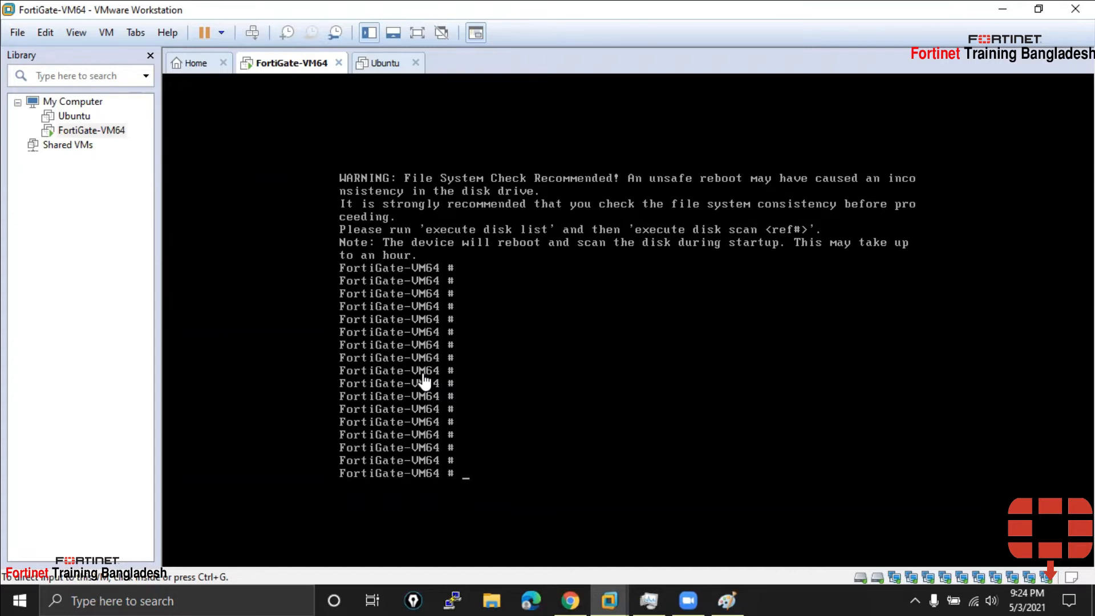
{"action": "left_click", "coordinate": [501, 384]}
{"action": "key", "text": "Return"}
{"action": "key", "text": "Return"}
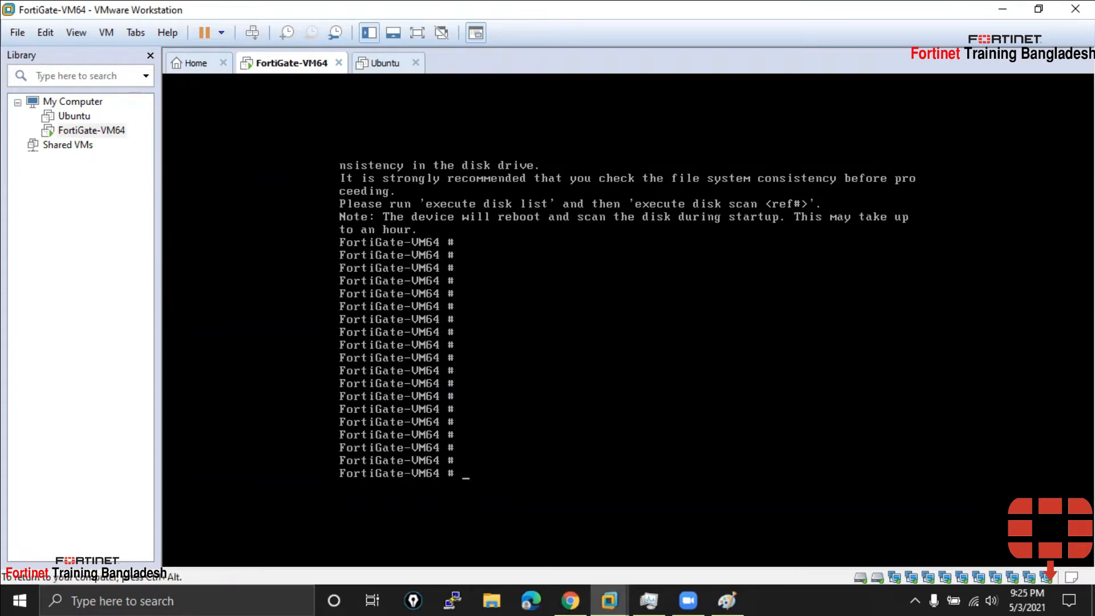
{"action": "key", "text": "ctrl+alt"}
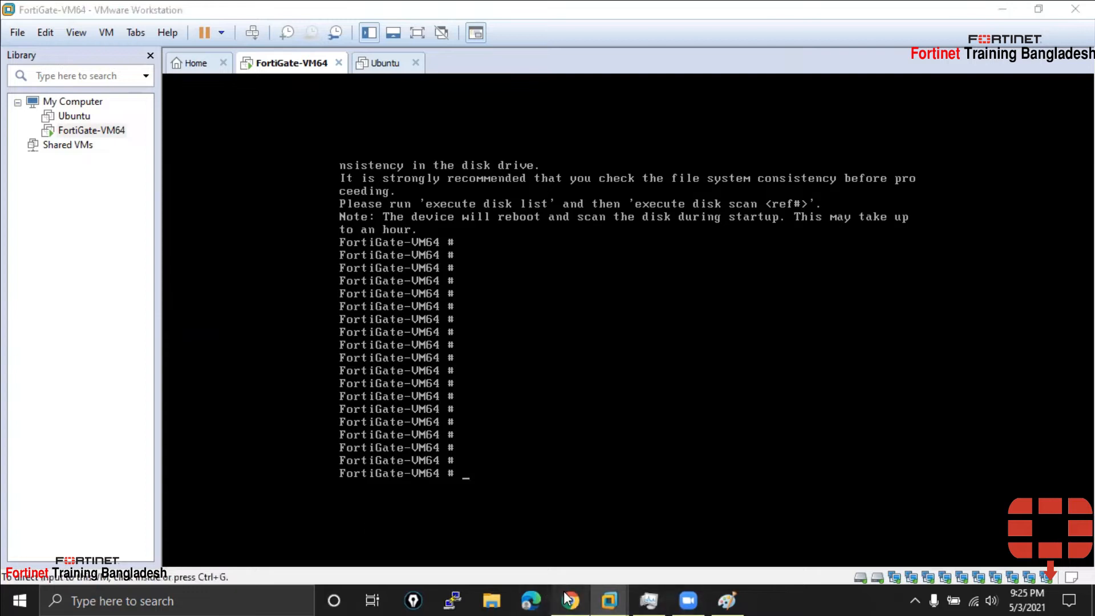
{"action": "left_click", "coordinate": [569, 600]}
Search Google Images for 'fortigate 100f', correcting the mistyped 'fortineget 100f'
{"action": "key", "text": "ctrl+t"}
{"action": "left_click", "coordinate": [219, 45]}
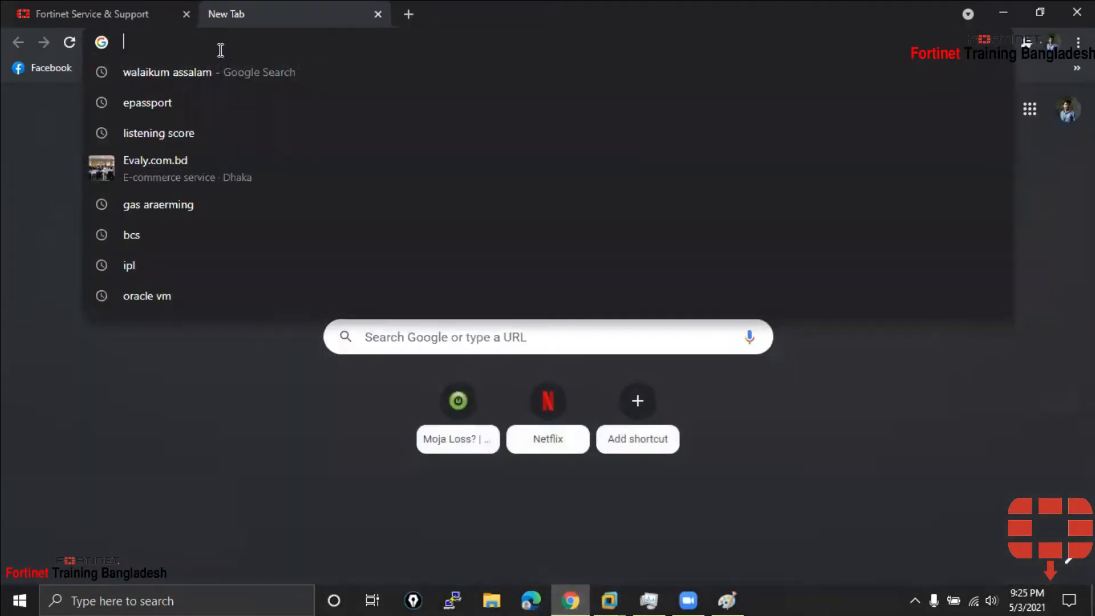
{"action": "type", "text": "p"}
{"action": "key", "text": "BackSpace"}
{"action": "key", "text": "BackSpace"}
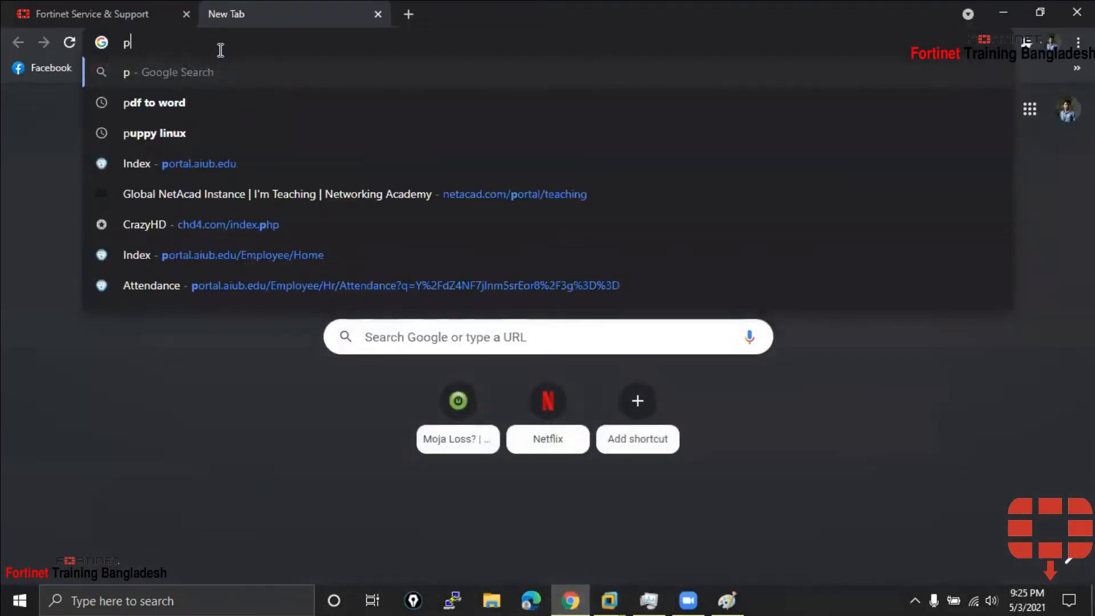
{"action": "type", "text": "fortin"}
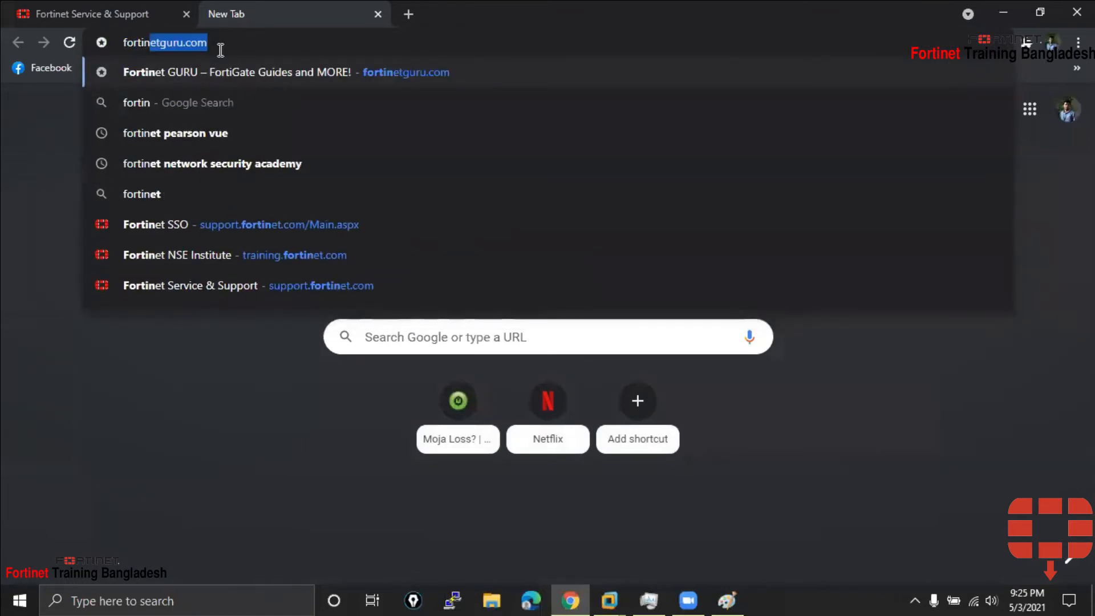
{"action": "type", "text": "eget 100f"}
{"action": "key", "text": "Return"}
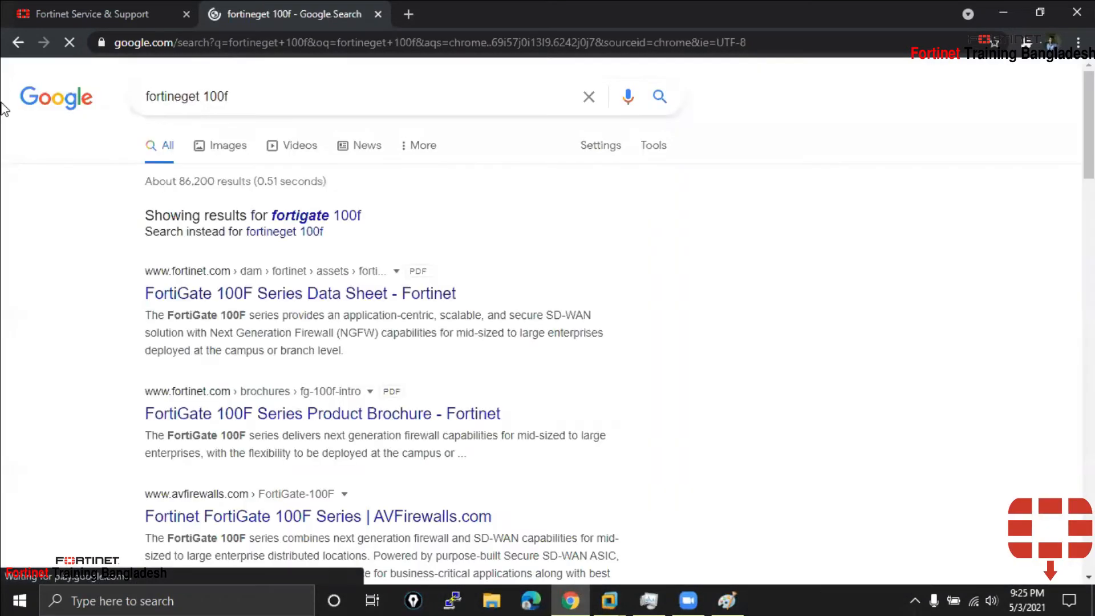
{"action": "left_click", "coordinate": [342, 214]}
{"action": "left_click", "coordinate": [223, 145]}
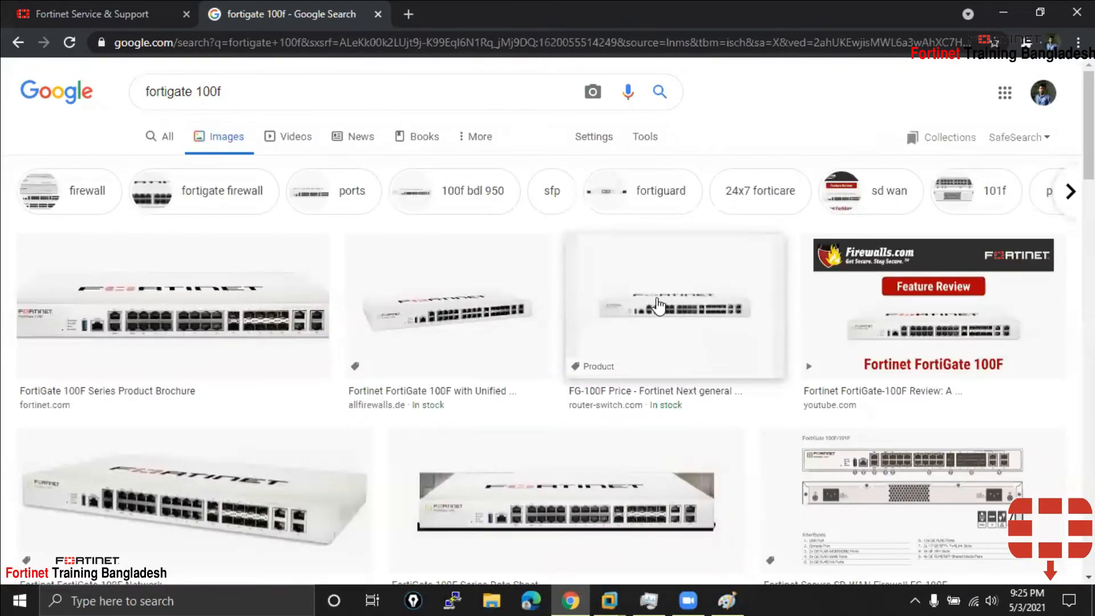
Open the FortiGate 100F brochure image in a new tab, then close it
{"action": "left_click", "coordinate": [171, 308]}
{"action": "right_click", "coordinate": [730, 207]}
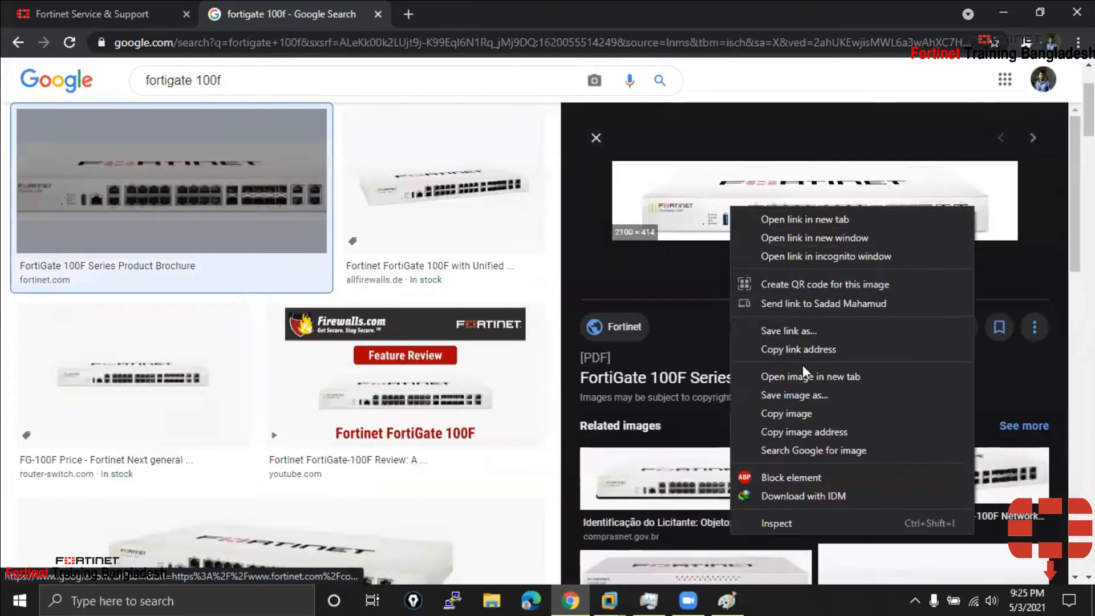
{"action": "left_click", "coordinate": [821, 377]}
{"action": "left_click", "coordinate": [424, 2]}
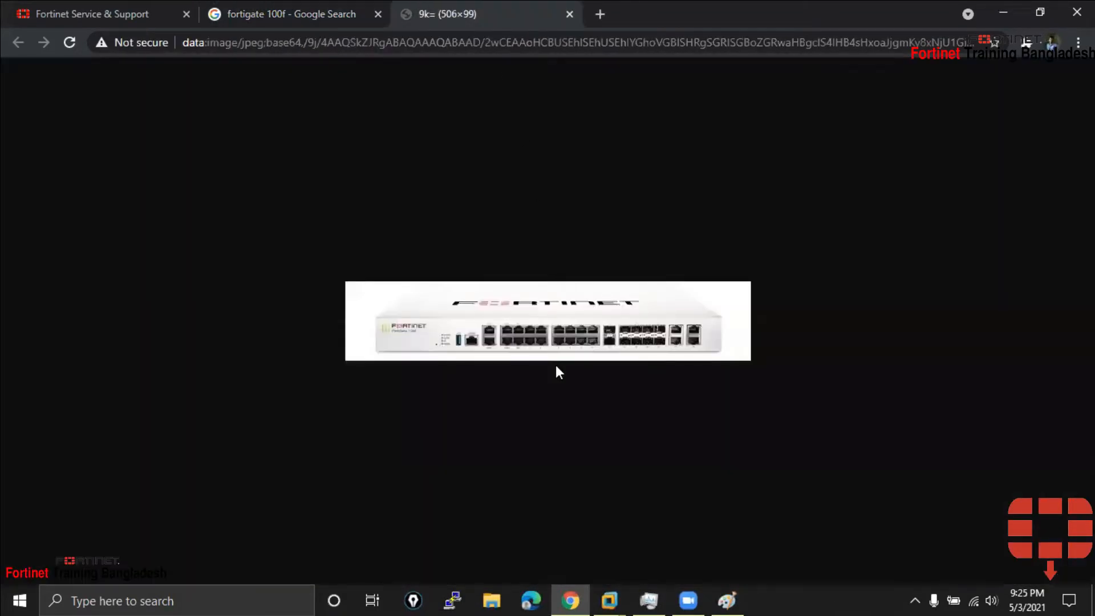
{"action": "left_click", "coordinate": [569, 14]}
Open the eBay FortiGate 100F photo full-size in its own tab
{"action": "scroll", "coordinate": [430, 399], "scroll_direction": "down", "scroll_amount": 4}
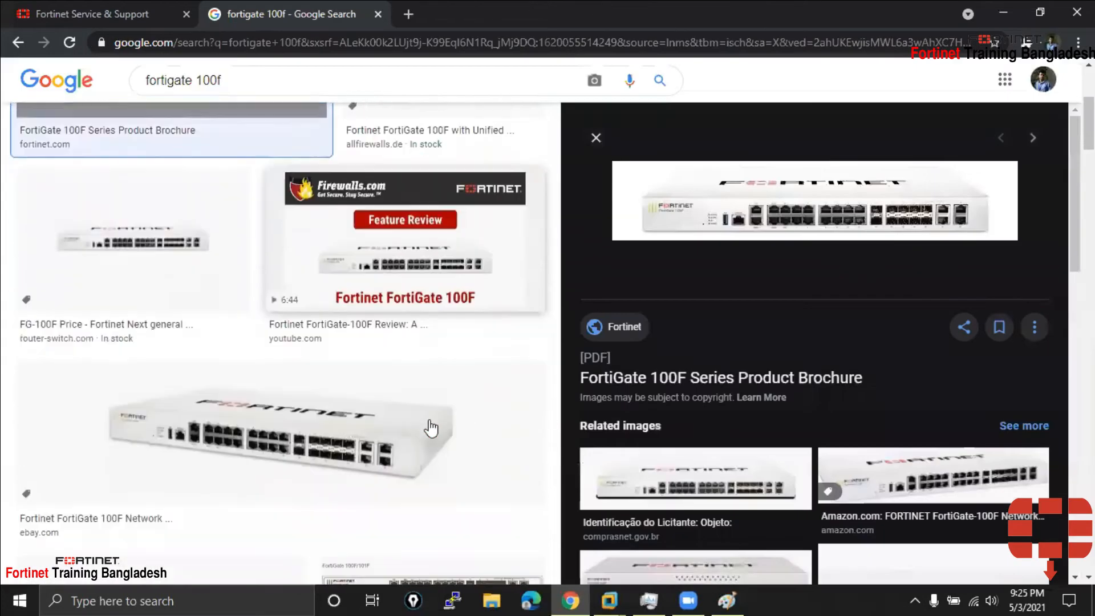
{"action": "left_click", "coordinate": [378, 398]}
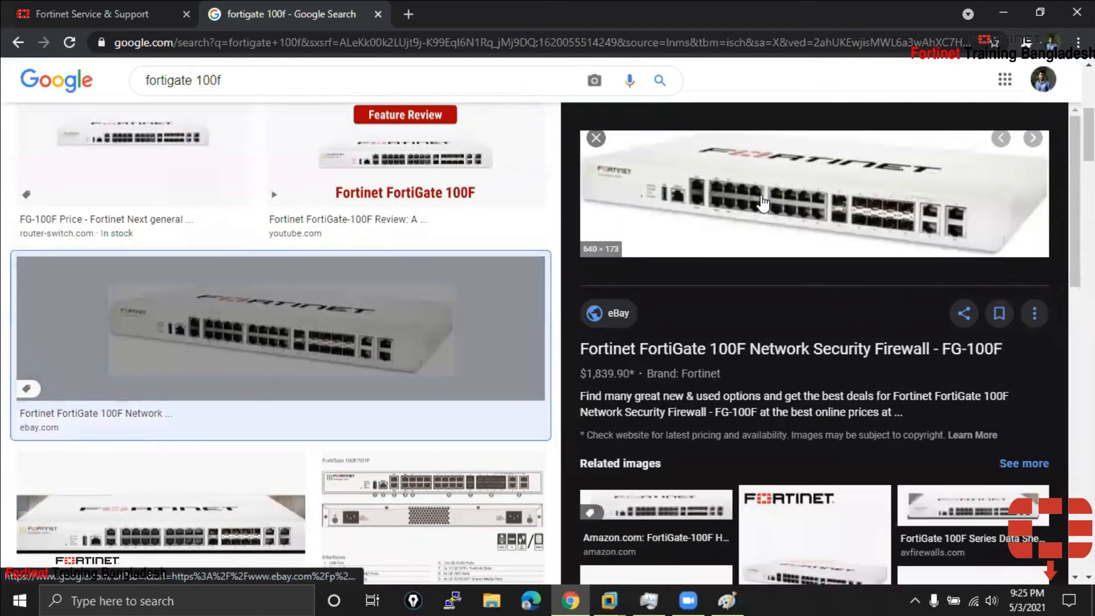
{"action": "right_click", "coordinate": [761, 196]}
{"action": "left_click", "coordinate": [836, 366]}
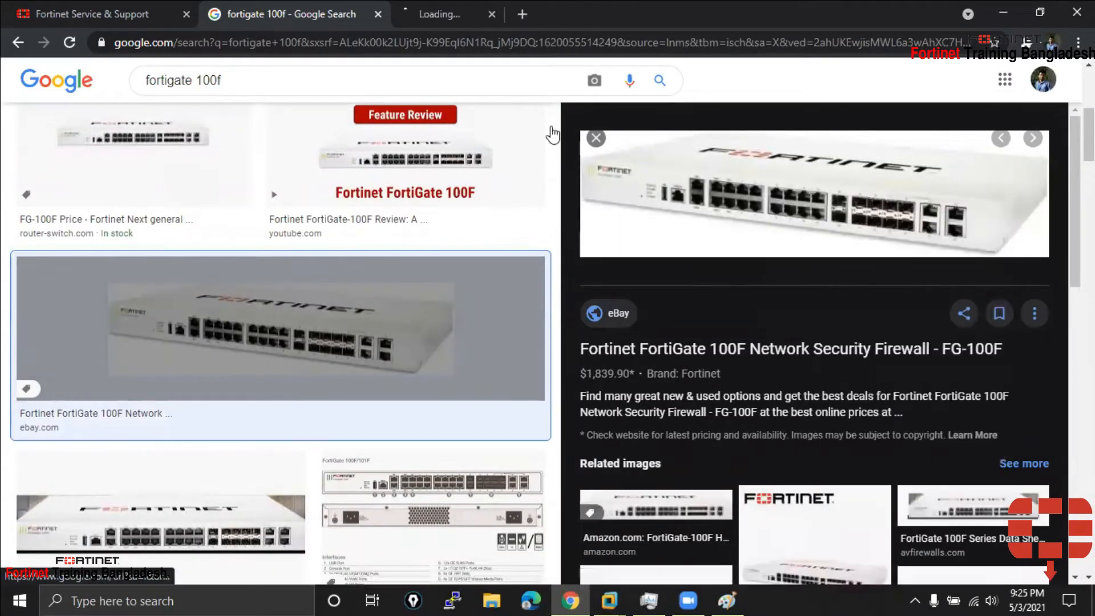
{"action": "left_click", "coordinate": [478, 13]}
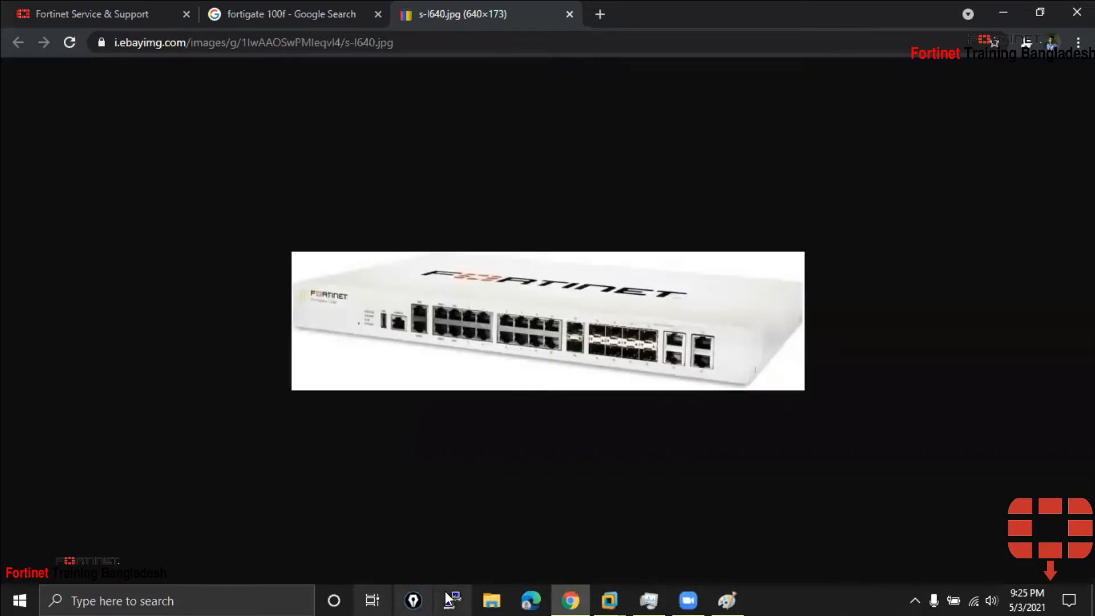
{"action": "left_click", "coordinate": [427, 603]}
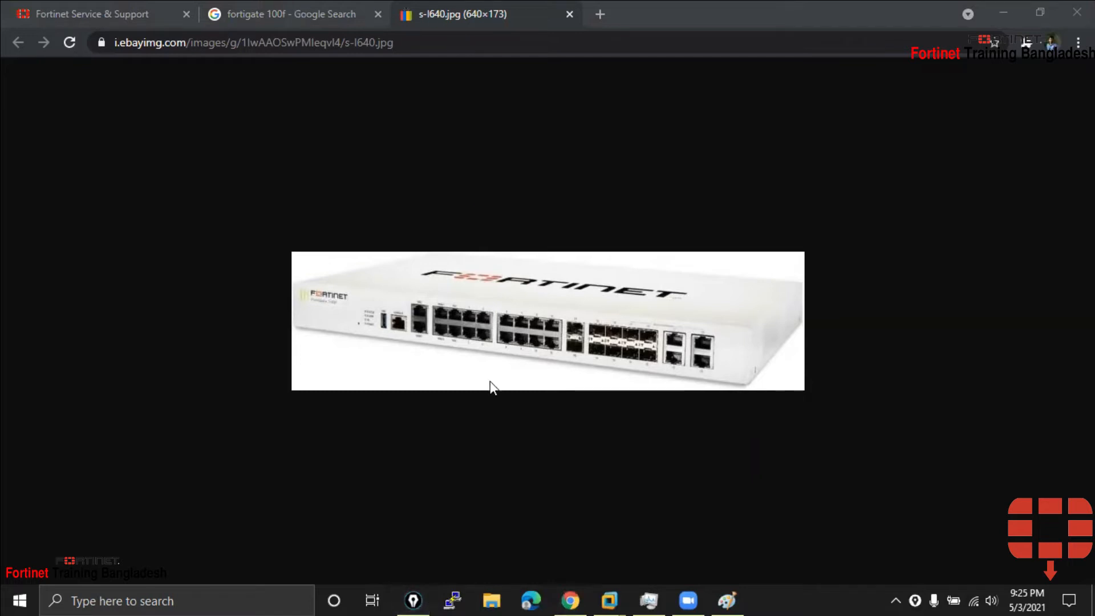
Draw a pink arrow to the first port on the photo and write 'DHCP' underlined beside it
{"action": "left_click", "coordinate": [1053, 215]}
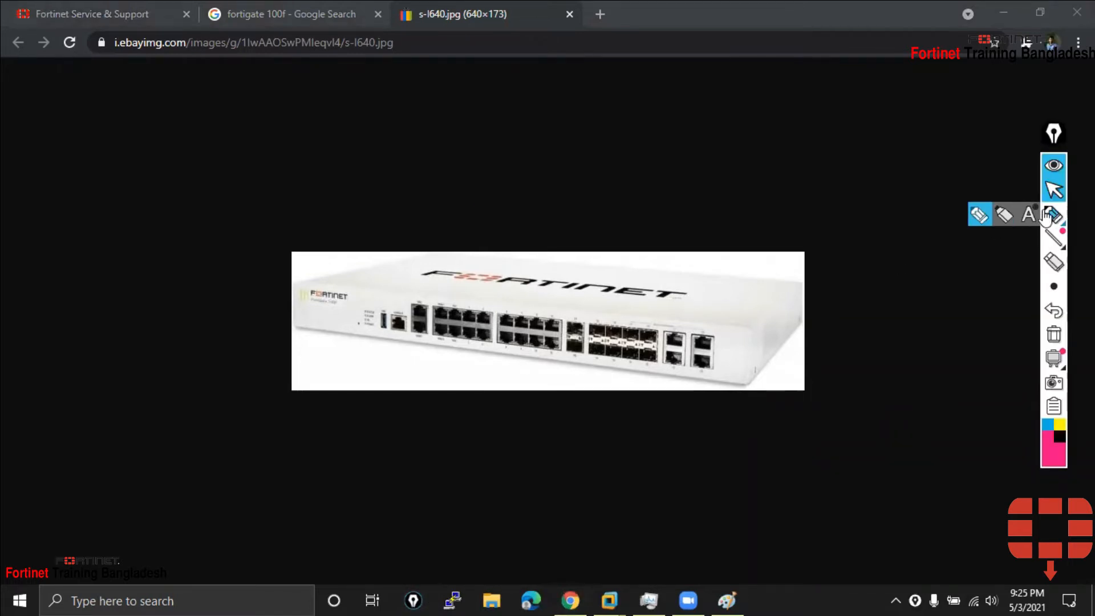
{"action": "mouse_move", "coordinate": [432, 304]}
{"action": "left_mouse_down"}
{"action": "mouse_move", "coordinate": [431, 321]}
{"action": "mouse_move", "coordinate": [452, 330]}
{"action": "mouse_move", "coordinate": [439, 301]}
{"action": "mouse_move", "coordinate": [433, 322]}
{"action": "mouse_move", "coordinate": [486, 280]}
{"action": "left_mouse_up"}
{"action": "mouse_move", "coordinate": [500, 260]}
{"action": "left_mouse_down"}
{"action": "mouse_move", "coordinate": [501, 289]}
{"action": "mouse_move", "coordinate": [494, 268]}
{"action": "mouse_move", "coordinate": [483, 284]}
{"action": "mouse_move", "coordinate": [511, 290]}
{"action": "mouse_move", "coordinate": [509, 276]}
{"action": "mouse_move", "coordinate": [529, 291]}
{"action": "left_mouse_up"}
{"action": "mouse_move", "coordinate": [534, 253]}
{"action": "left_mouse_down"}
{"action": "mouse_move", "coordinate": [533, 280]}
{"action": "mouse_move", "coordinate": [540, 267]}
{"action": "left_mouse_up"}
{"action": "left_click_drag", "start_coordinate": [499, 301], "coordinate": [575, 282]}
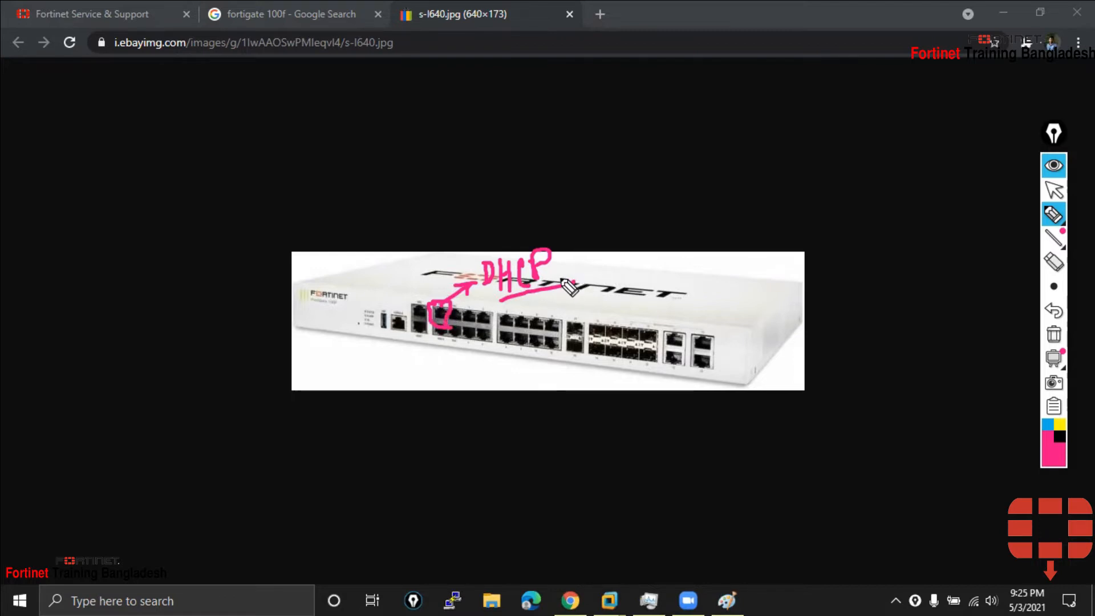
{"action": "left_click", "coordinate": [1054, 190]}
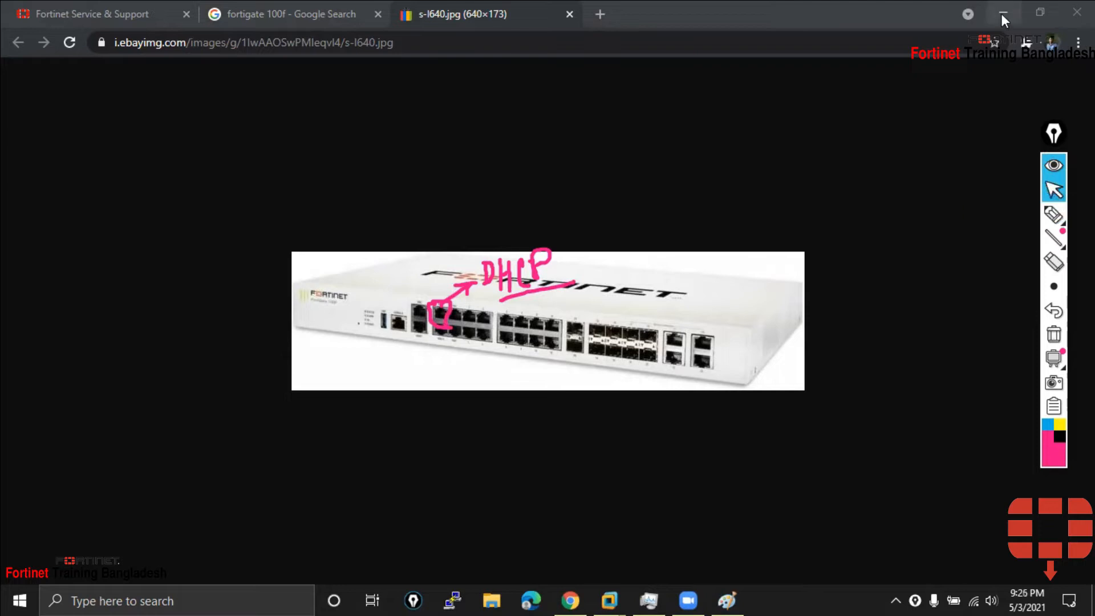
{"action": "left_click", "coordinate": [1002, 13]}
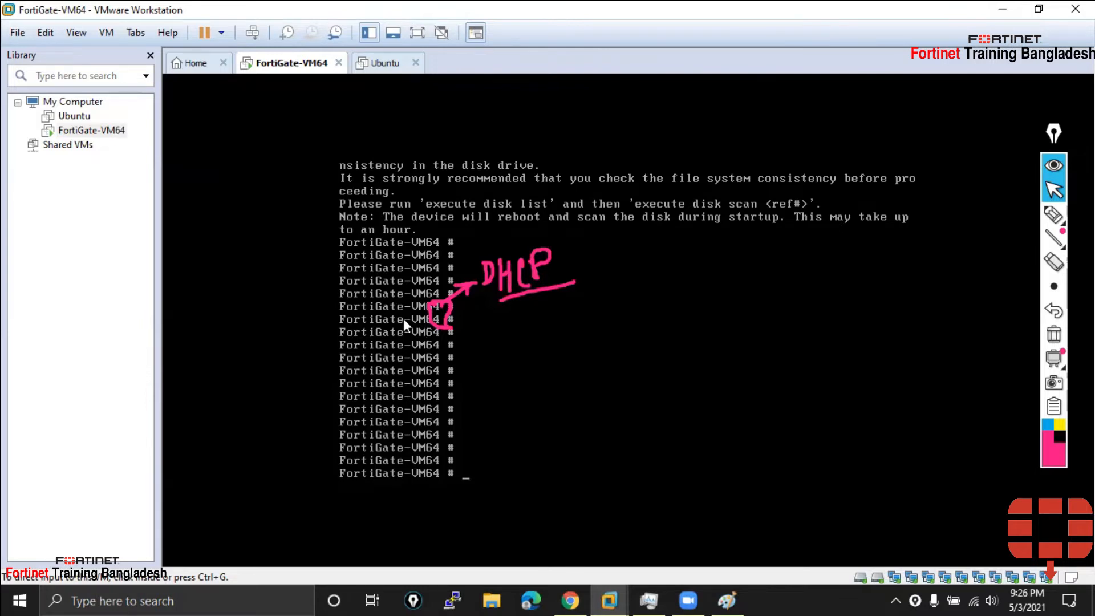
{"action": "key", "text": "alt+Tab"}
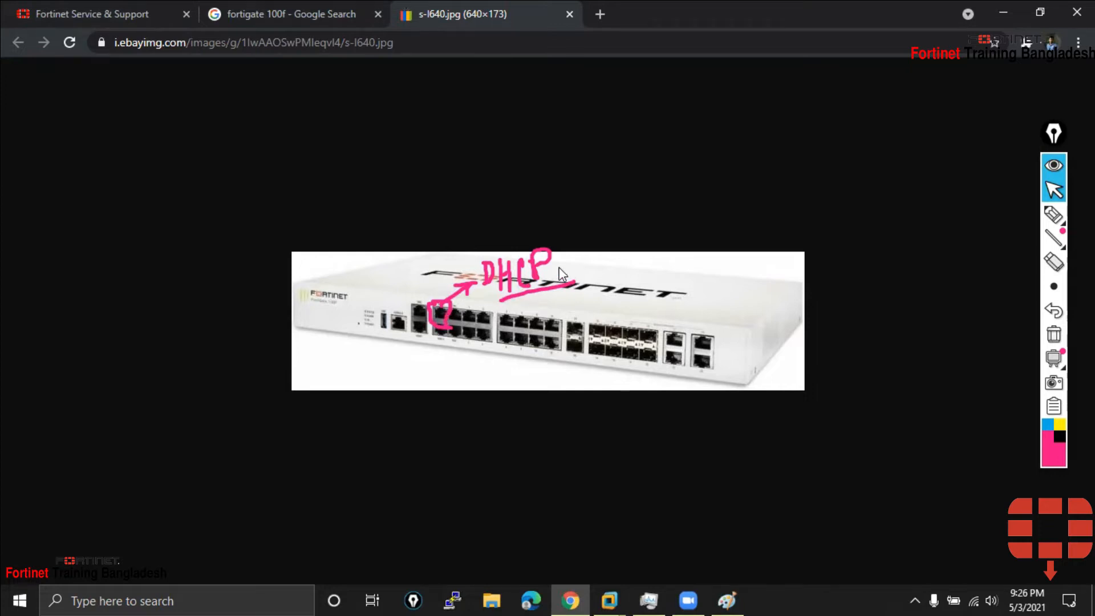
Handwrite the FortiGate address 192.168.1.99/24 above the photo with an arrow pointing at it
{"action": "left_click", "coordinate": [1053, 215]}
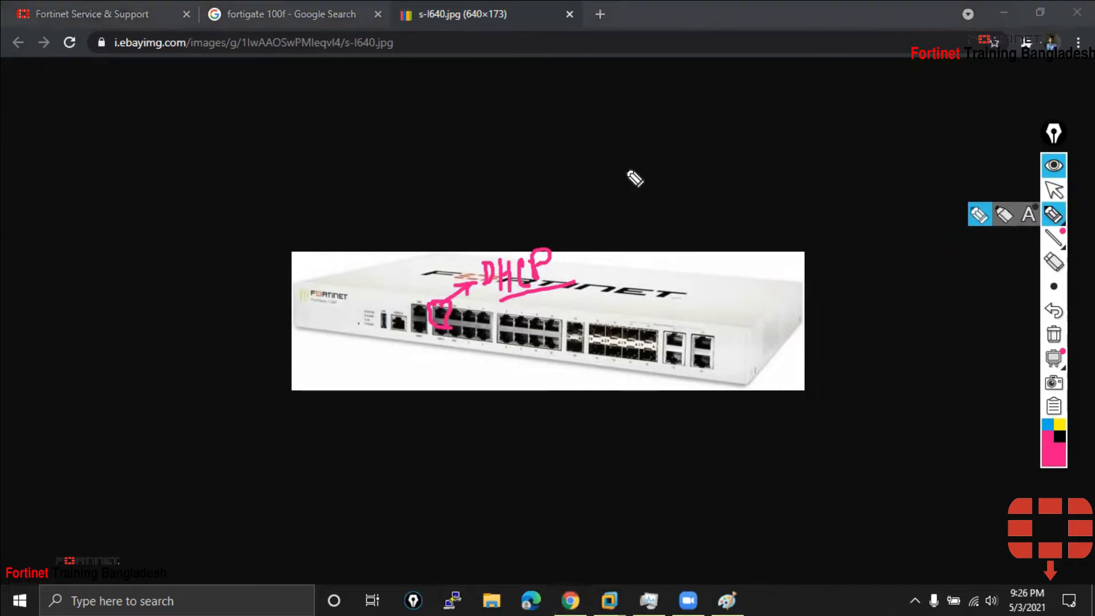
{"action": "left_click_drag", "start_coordinate": [517, 194], "coordinate": [566, 185]}
{"action": "left_click", "coordinate": [559, 177]}
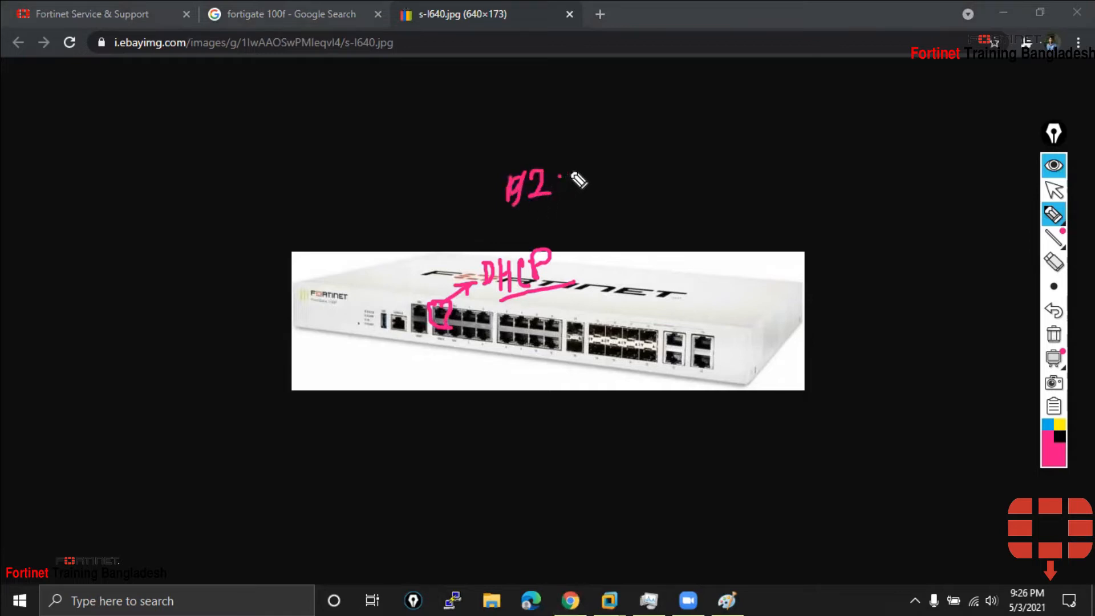
{"action": "mouse_move", "coordinate": [571, 165]}
{"action": "left_mouse_down"}
{"action": "mouse_move", "coordinate": [570, 206]}
{"action": "mouse_move", "coordinate": [588, 188]}
{"action": "mouse_move", "coordinate": [637, 195]}
{"action": "mouse_move", "coordinate": [696, 144]}
{"action": "mouse_move", "coordinate": [709, 183]}
{"action": "mouse_move", "coordinate": [684, 203]}
{"action": "left_mouse_up"}
{"action": "left_click", "coordinate": [646, 182]}
{"action": "left_click", "coordinate": [674, 183]}
{"action": "left_click_drag", "start_coordinate": [723, 142], "coordinate": [716, 204]}
{"action": "left_click_drag", "start_coordinate": [765, 118], "coordinate": [745, 216]}
{"action": "mouse_move", "coordinate": [768, 169]}
{"action": "left_mouse_down"}
{"action": "mouse_move", "coordinate": [789, 204]}
{"action": "mouse_move", "coordinate": [795, 181]}
{"action": "mouse_move", "coordinate": [797, 205]}
{"action": "left_mouse_up"}
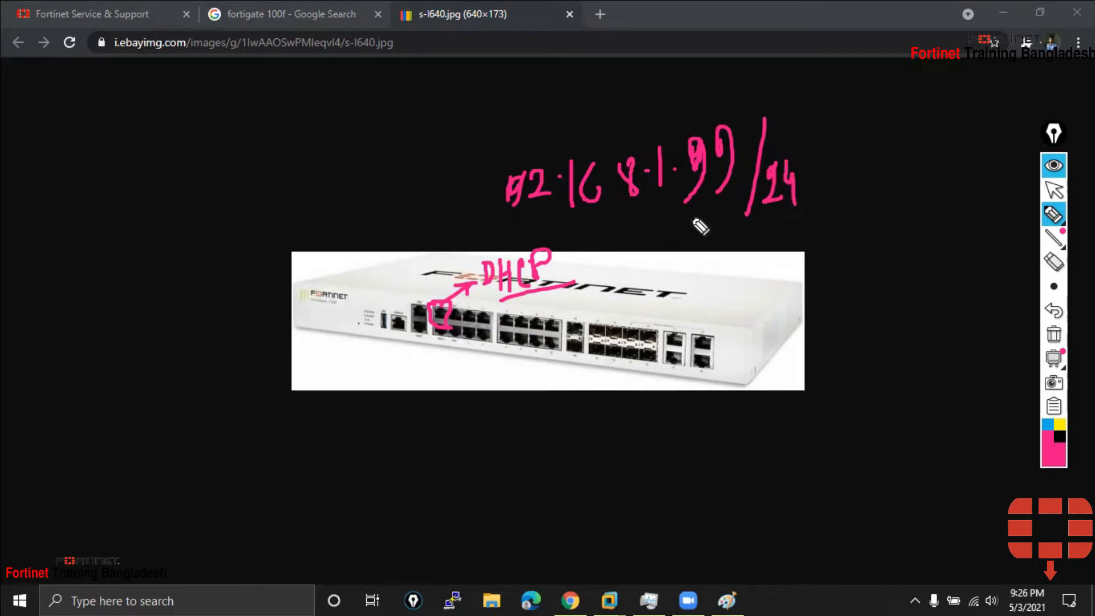
{"action": "mouse_move", "coordinate": [424, 204]}
{"action": "left_mouse_down"}
{"action": "mouse_move", "coordinate": [481, 192]}
{"action": "mouse_move", "coordinate": [463, 218]}
{"action": "left_mouse_up"}
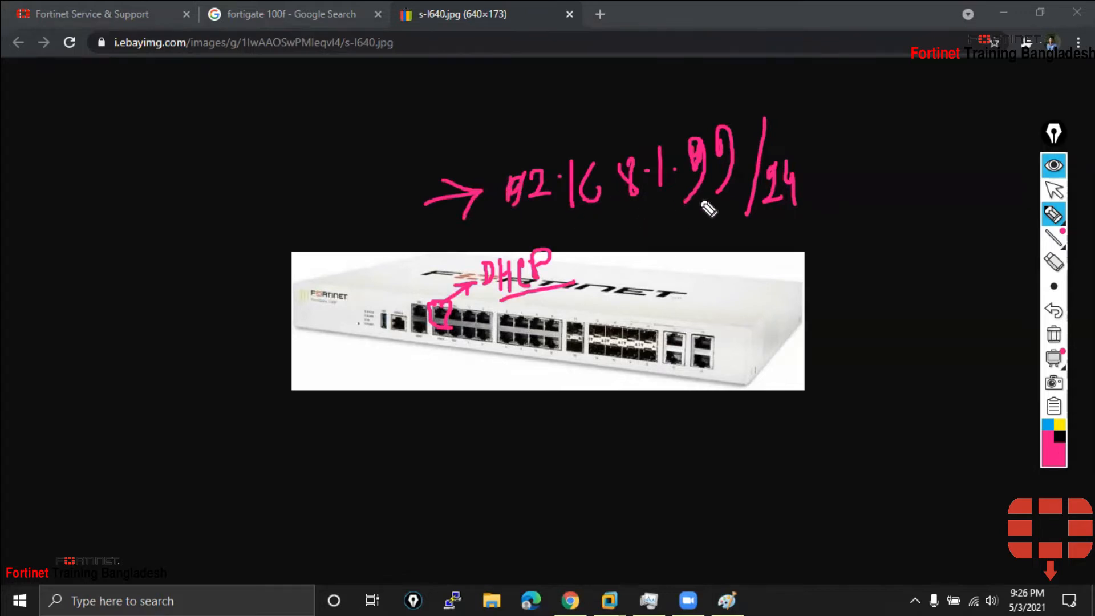
Sketch a laptop cabled to the circled port, labelled 192.168.1.50/24, and tick the FortiGate address
{"action": "left_click_drag", "start_coordinate": [450, 313], "coordinate": [407, 417]}
{"action": "mouse_move", "coordinate": [378, 463]}
{"action": "left_mouse_down"}
{"action": "mouse_move", "coordinate": [379, 432]}
{"action": "mouse_move", "coordinate": [422, 465]}
{"action": "mouse_move", "coordinate": [378, 464]}
{"action": "mouse_move", "coordinate": [349, 489]}
{"action": "mouse_move", "coordinate": [451, 486]}
{"action": "mouse_move", "coordinate": [425, 468]}
{"action": "left_mouse_up"}
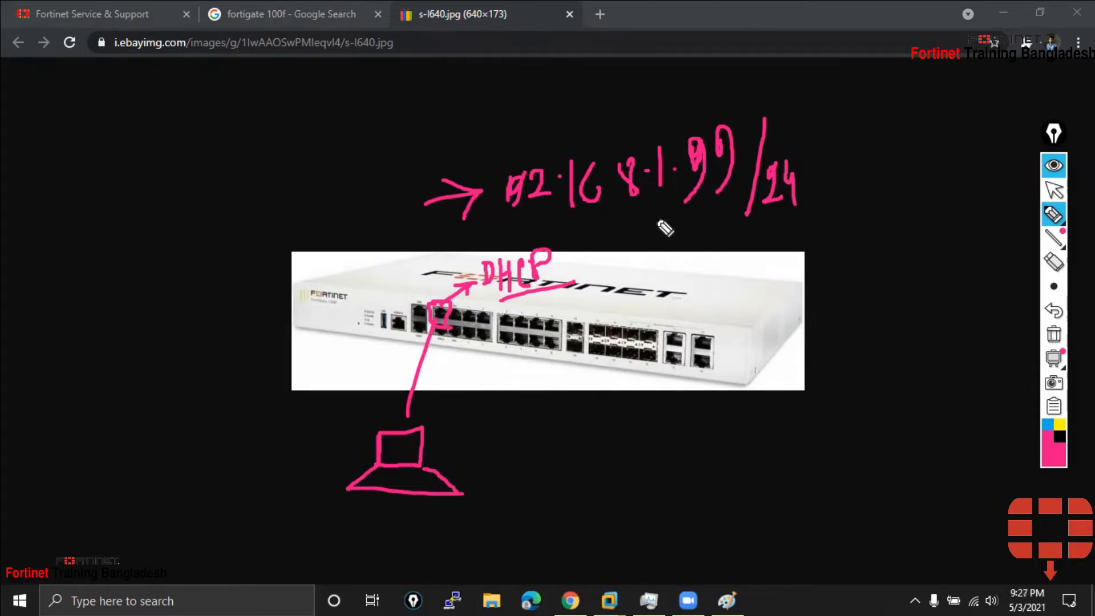
{"action": "mouse_move", "coordinate": [439, 442]}
{"action": "left_mouse_down"}
{"action": "mouse_move", "coordinate": [485, 444]}
{"action": "mouse_move", "coordinate": [511, 429]}
{"action": "mouse_move", "coordinate": [503, 446]}
{"action": "mouse_move", "coordinate": [580, 440]}
{"action": "mouse_move", "coordinate": [592, 407]}
{"action": "mouse_move", "coordinate": [639, 429]}
{"action": "left_mouse_up"}
{"action": "left_click", "coordinate": [549, 432]}
{"action": "left_click", "coordinate": [615, 428]}
{"action": "left_click", "coordinate": [654, 426]}
{"action": "mouse_move", "coordinate": [679, 401]}
{"action": "left_mouse_down"}
{"action": "mouse_move", "coordinate": [713, 393]}
{"action": "mouse_move", "coordinate": [674, 431]}
{"action": "mouse_move", "coordinate": [713, 440]}
{"action": "mouse_move", "coordinate": [706, 409]}
{"action": "mouse_move", "coordinate": [734, 439]}
{"action": "mouse_move", "coordinate": [777, 431]}
{"action": "left_mouse_up"}
{"action": "left_click_drag", "start_coordinate": [773, 415], "coordinate": [774, 439]}
{"action": "left_click_drag", "start_coordinate": [626, 231], "coordinate": [673, 212]}
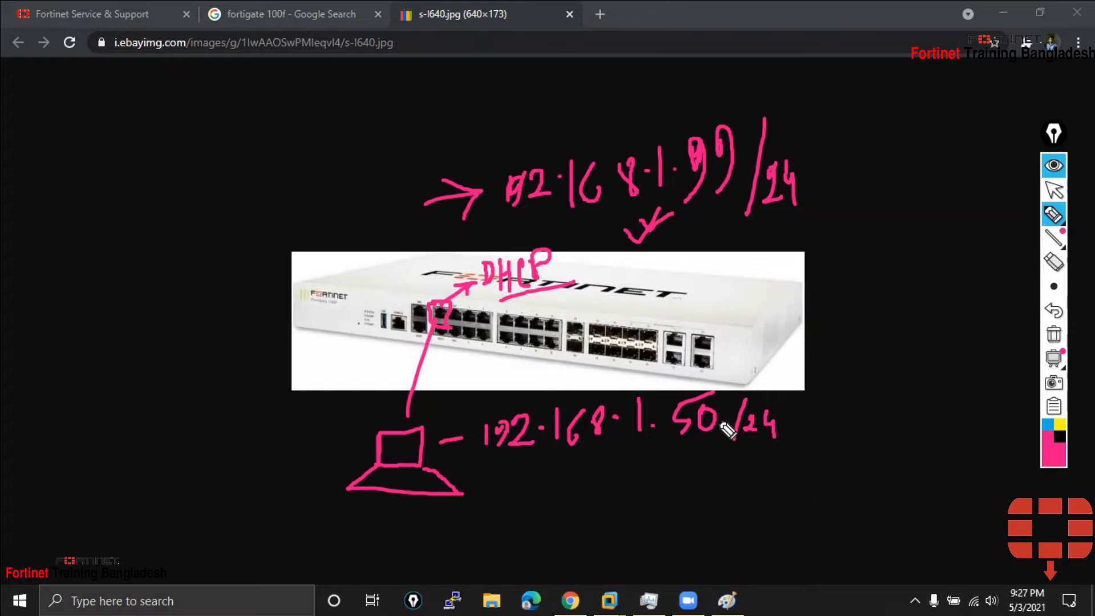
Write 'Dhcp, SSh' underlined below the laptop address, then hide all drawings and minimise Chrome
{"action": "mouse_move", "coordinate": [559, 500]}
{"action": "left_mouse_down"}
{"action": "mouse_move", "coordinate": [570, 477]}
{"action": "mouse_move", "coordinate": [561, 500]}
{"action": "mouse_move", "coordinate": [595, 485]}
{"action": "mouse_move", "coordinate": [596, 501]}
{"action": "mouse_move", "coordinate": [648, 489]}
{"action": "mouse_move", "coordinate": [650, 501]}
{"action": "left_mouse_up"}
{"action": "mouse_move", "coordinate": [700, 471]}
{"action": "left_mouse_down"}
{"action": "mouse_move", "coordinate": [686, 489]}
{"action": "mouse_move", "coordinate": [727, 486]}
{"action": "mouse_move", "coordinate": [708, 502]}
{"action": "left_mouse_up"}
{"action": "left_click_drag", "start_coordinate": [730, 461], "coordinate": [750, 496]}
{"action": "left_click_drag", "start_coordinate": [667, 516], "coordinate": [774, 506]}
{"action": "left_click_drag", "start_coordinate": [560, 521], "coordinate": [637, 512]}
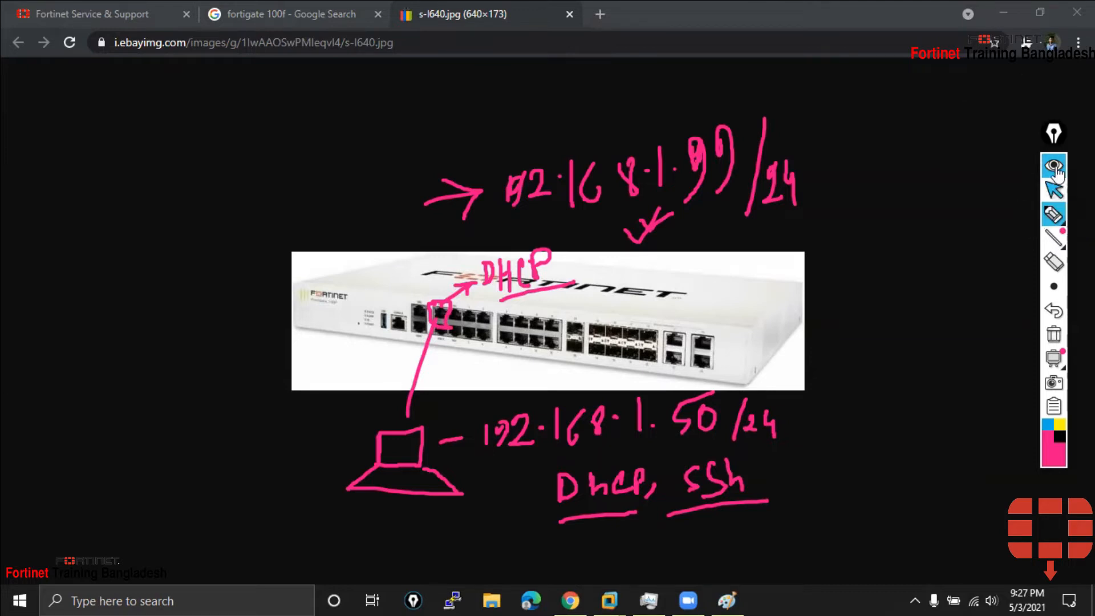
{"action": "left_click", "coordinate": [1053, 170]}
{"action": "left_click", "coordinate": [1004, 10]}
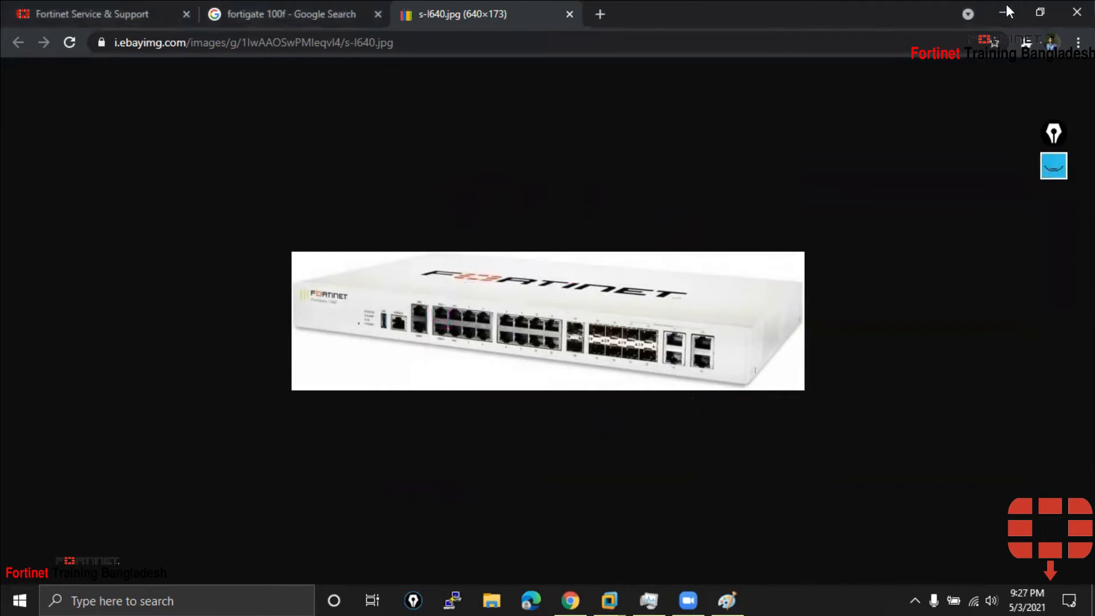
In the FortiGate console, try 'dai', discard a half-typed diagnose command, and list top-level commands with ?
{"action": "left_click", "coordinate": [496, 471]}
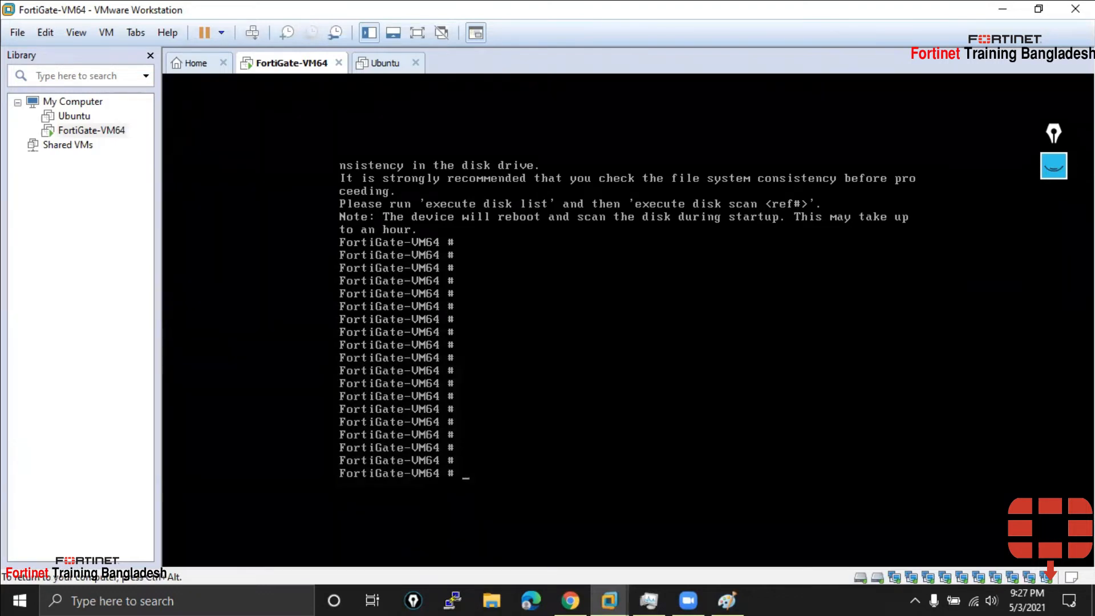
{"action": "type", "text": "dai"}
{"action": "key", "text": "Return"}
{"action": "key", "text": "Return"}
{"action": "key", "text": "Return"}
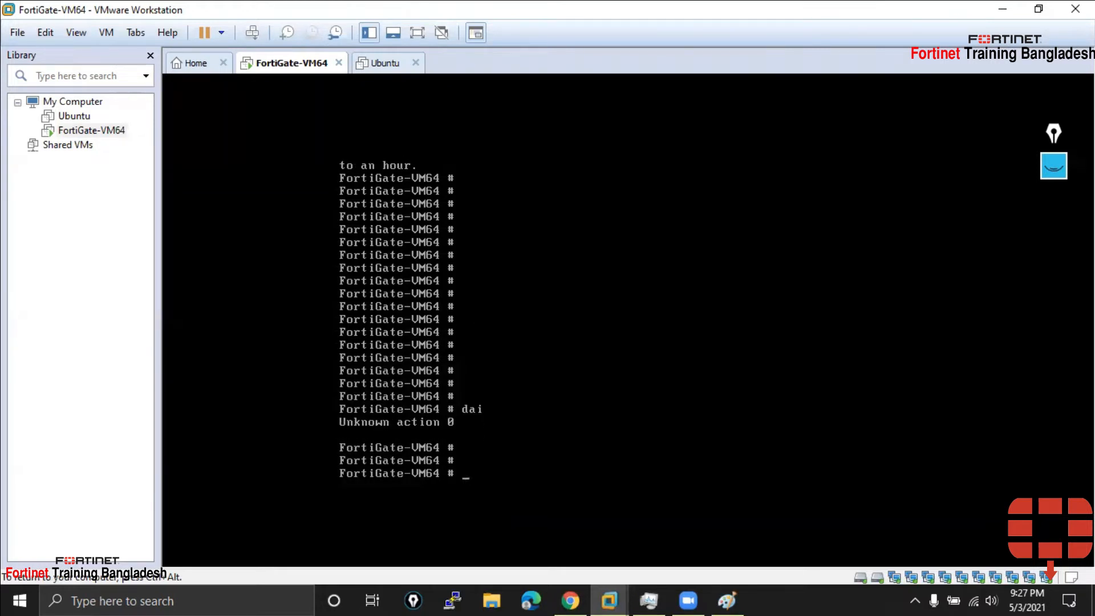
{"action": "type", "text": "diagnose system in"}
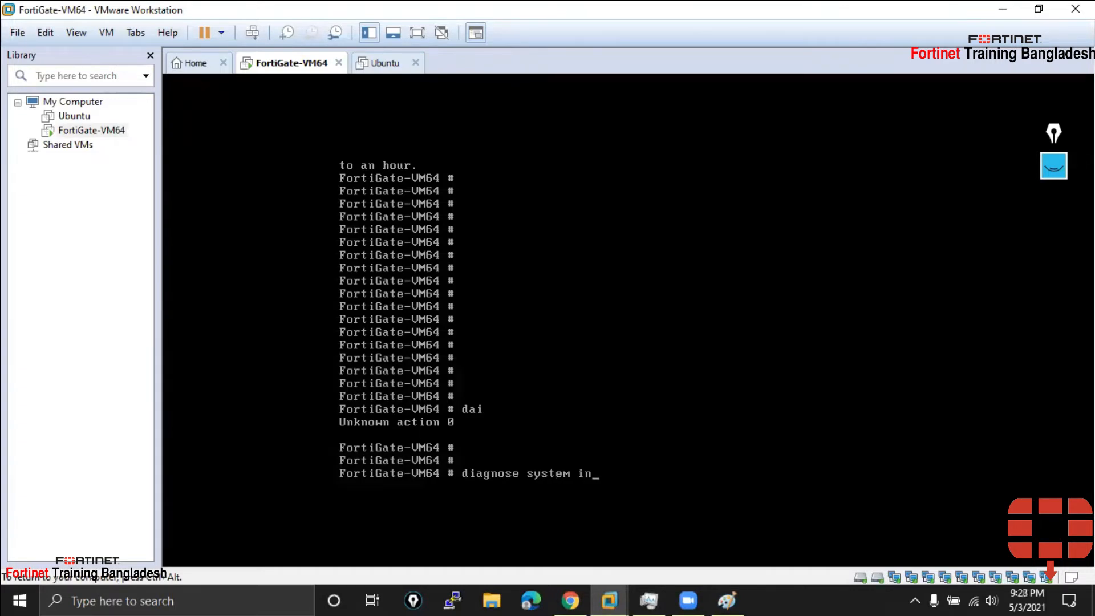
{"action": "type", "text": "terface"}
{"action": "key", "text": "BackSpace"}
{"action": "key", "text": "BackSpace"}
{"action": "key", "text": "BackSpace"}
{"action": "key", "text": "BackSpace"}
{"action": "key", "text": "BackSpace"}
{"action": "key", "text": "BackSpace"}
{"action": "key", "text": "BackSpace"}
{"action": "key", "text": "BackSpace"}
{"action": "key", "text": "BackSpace"}
{"action": "key", "text": "BackSpace"}
{"action": "key", "text": "BackSpace"}
{"action": "key", "text": "BackSpace"}
{"action": "key", "text": "BackSpace"}
{"action": "key", "text": "BackSpace"}
{"action": "key", "text": "BackSpace"}
{"action": "key", "text": "BackSpace"}
{"action": "key", "text": "BackSpace"}
{"action": "key", "text": "BackSpace"}
{"action": "key", "text": "BackSpace"}
{"action": "key", "text": "BackSpace"}
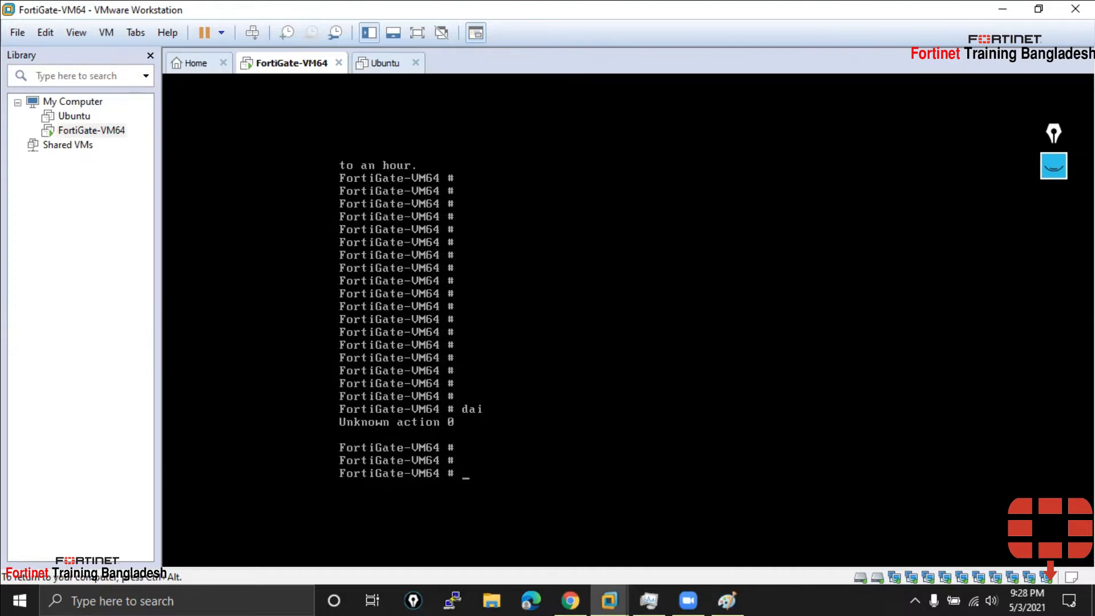
{"action": "key", "text": "question"}
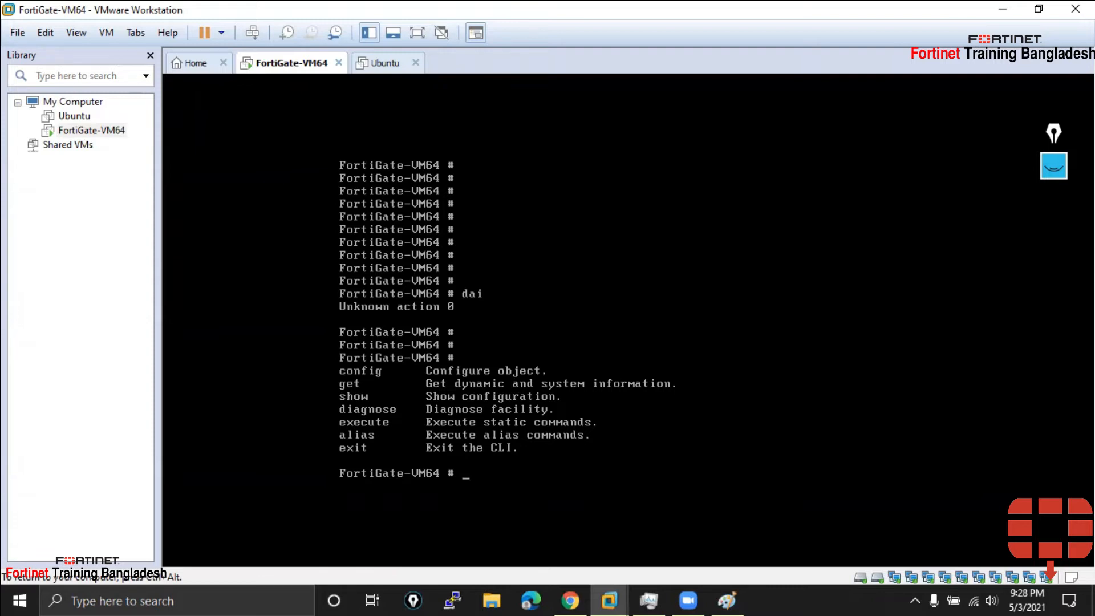
List all get sub-commands with ?, paging past --More--, then leave 'get system' typed at the prompt
{"action": "key", "text": "Return"}
{"action": "key", "text": "Return"}
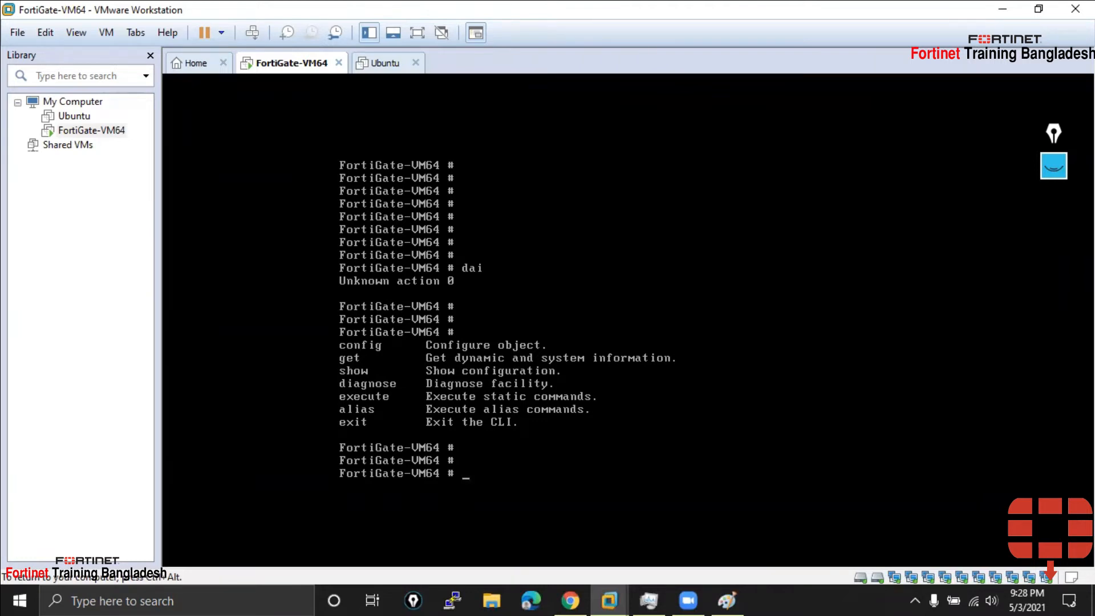
{"action": "type", "text": "get system status"}
{"action": "key", "text": "BackSpace"}
{"action": "key", "text": "BackSpace"}
{"action": "key", "text": "BackSpace"}
{"action": "key", "text": "BackSpace"}
{"action": "key", "text": "BackSpace"}
{"action": "key", "text": "BackSpace"}
{"action": "key", "text": "BackSpace"}
{"action": "key", "text": "BackSpace"}
{"action": "key", "text": "BackSpace"}
{"action": "key", "text": "BackSpace"}
{"action": "key", "text": "BackSpace"}
{"action": "key", "text": "BackSpace"}
{"action": "key", "text": "BackSpace"}
{"action": "key", "text": "BackSpace"}
{"action": "key", "text": "question"}
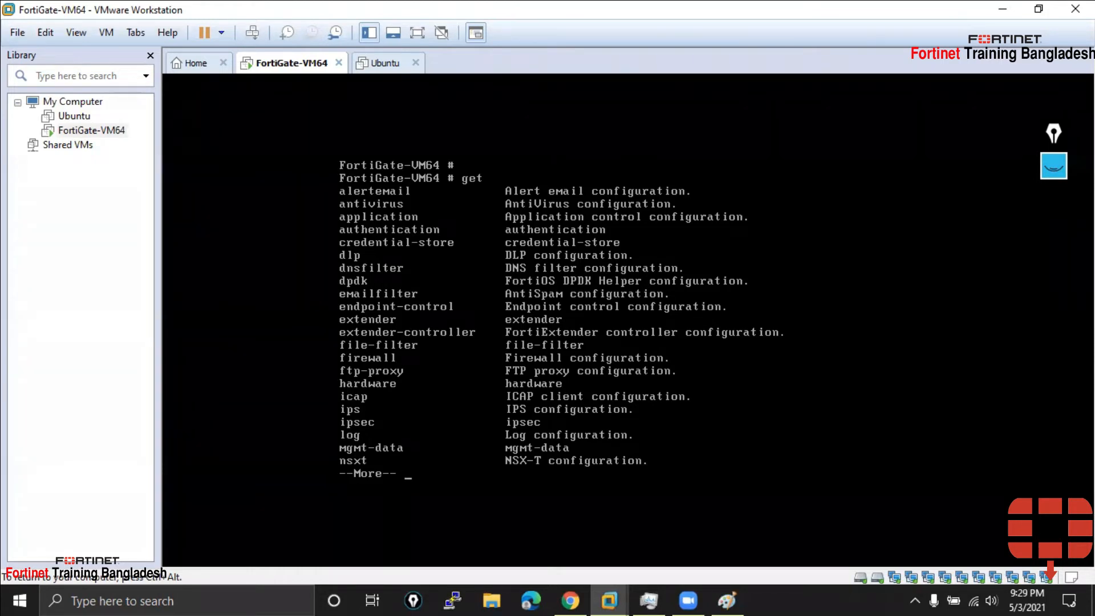
{"action": "key", "text": "space"}
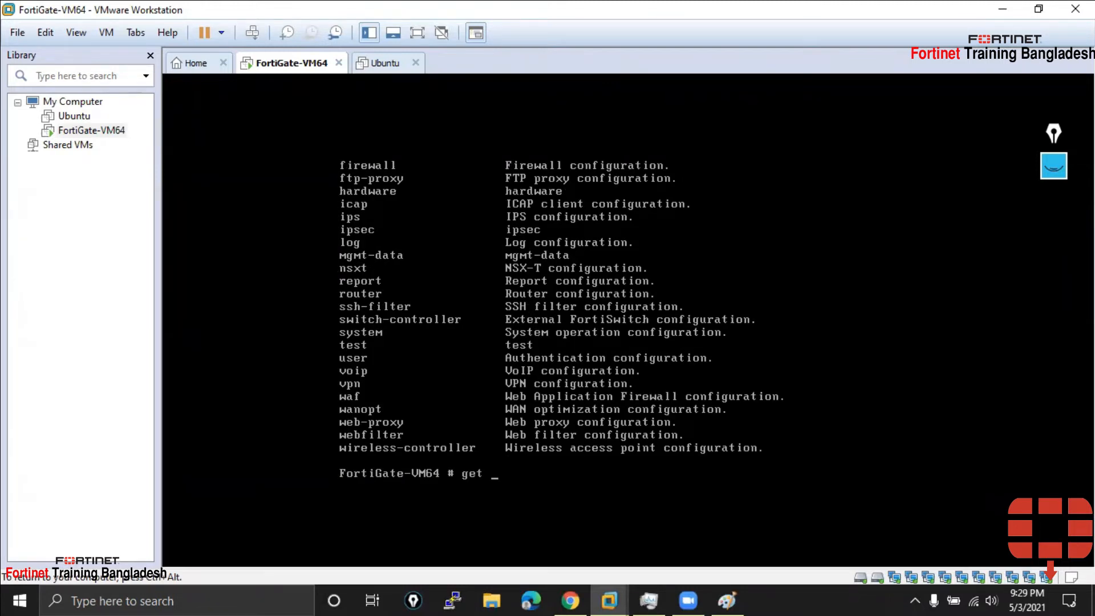
{"action": "type", "text": "system"}
{"action": "key", "text": "ctrl+alt"}
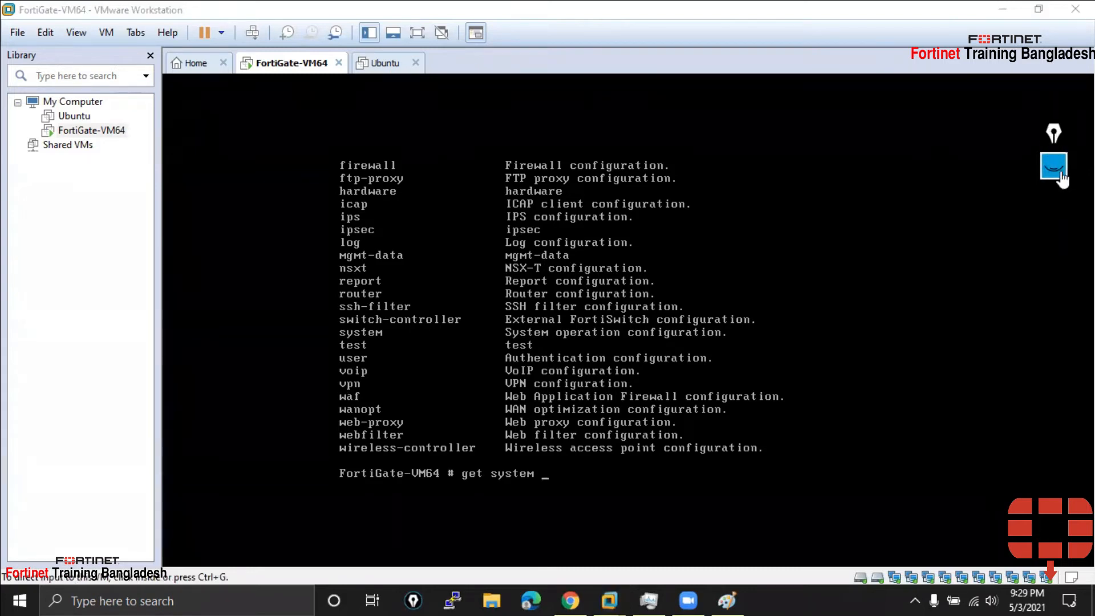
Clear the old on-screen annotations, including a test pink underline under System operation configuration
{"action": "left_click", "coordinate": [1053, 167]}
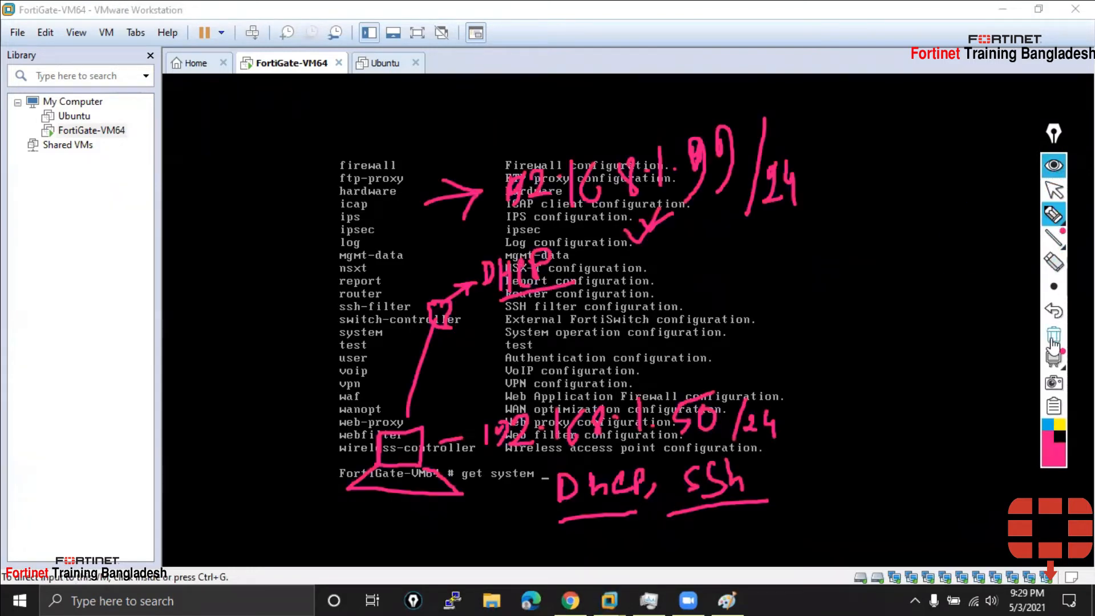
{"action": "left_click", "coordinate": [1053, 333]}
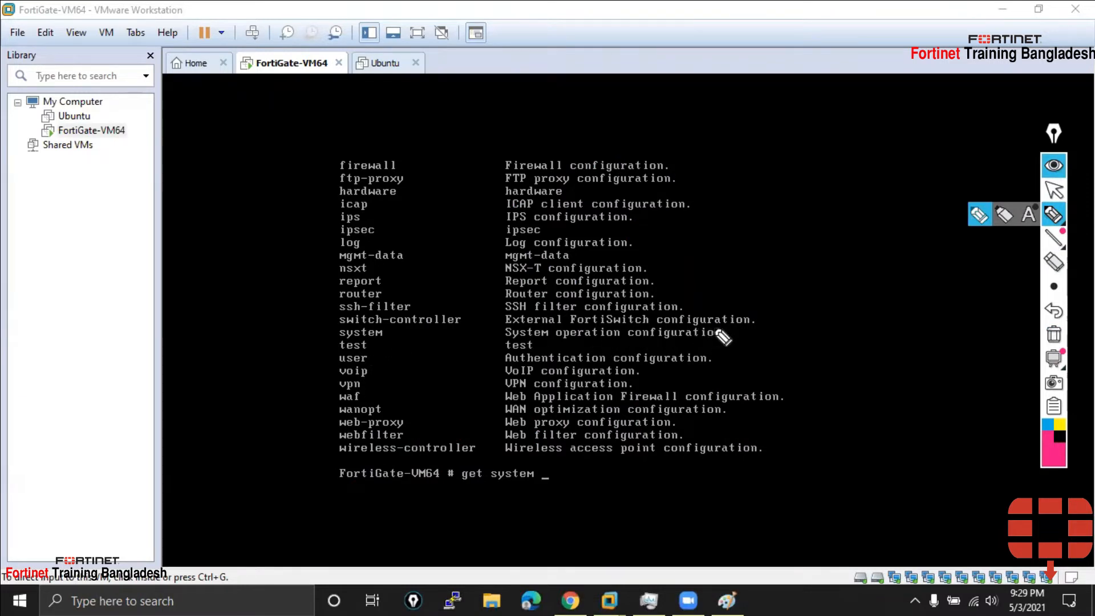
{"action": "left_click_drag", "start_coordinate": [727, 332], "coordinate": [790, 344]}
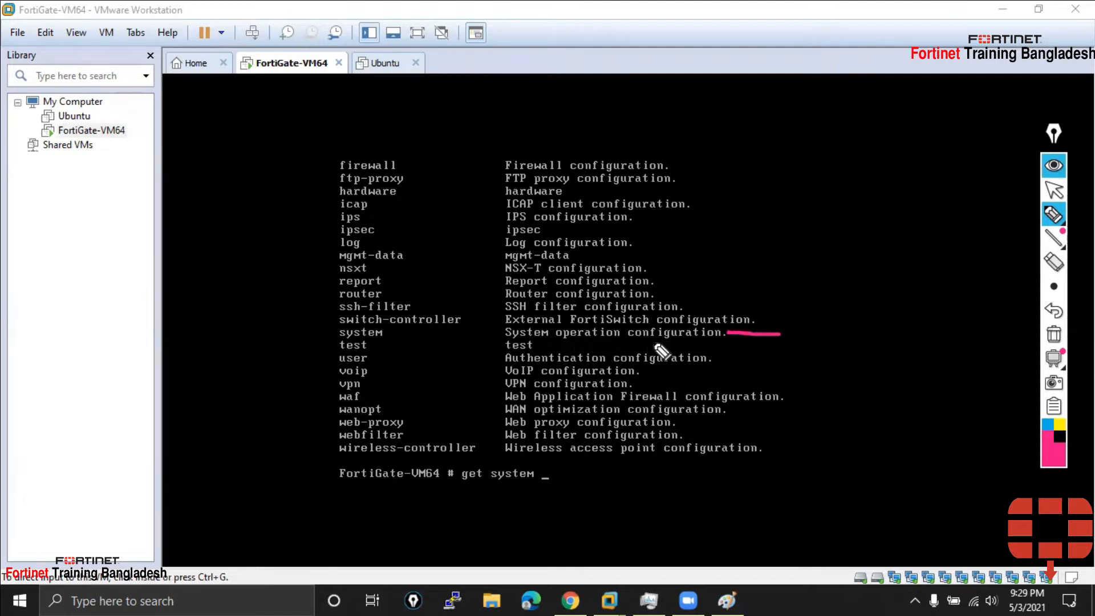
{"action": "left_click", "coordinate": [1054, 334]}
{"action": "left_click", "coordinate": [1053, 165]}
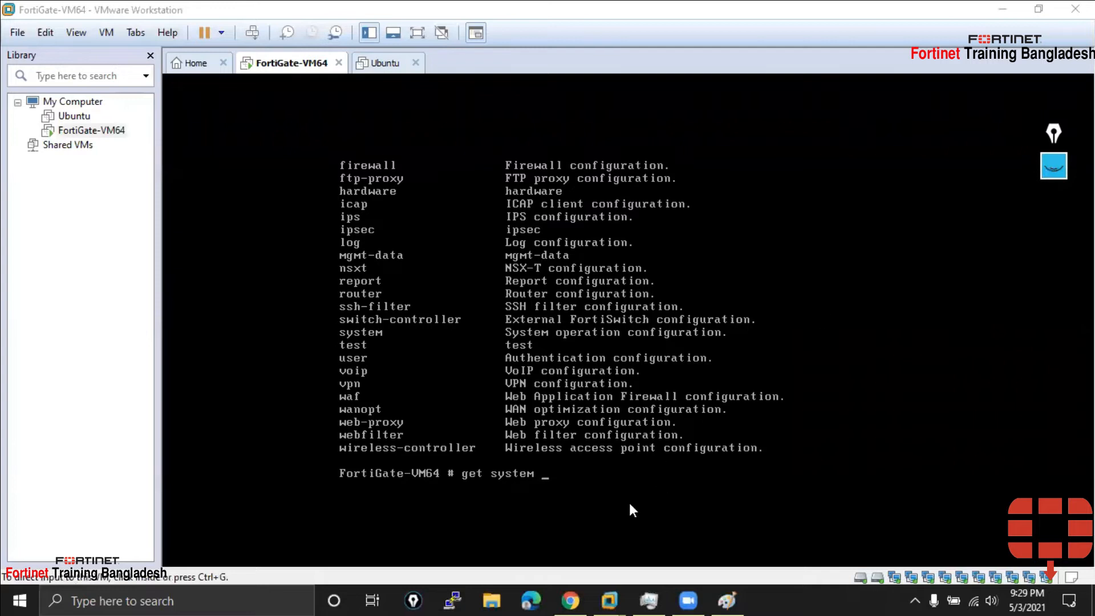
List the get system sub-commands on the FortiGate console and page through them
{"action": "left_click", "coordinate": [570, 481]}
{"action": "key", "text": "Return"}
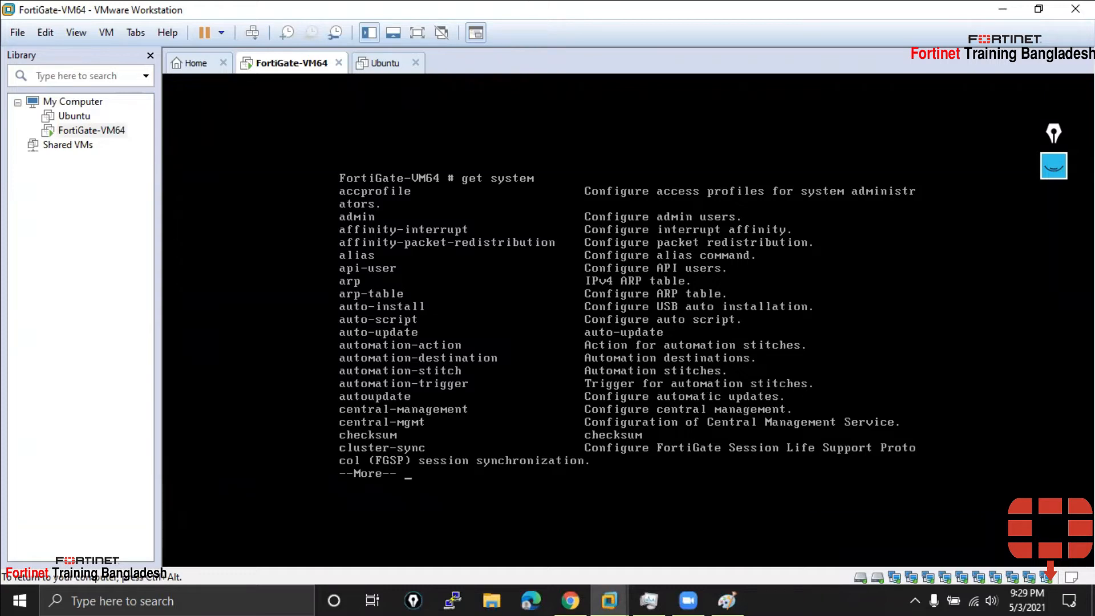
{"action": "key", "text": "space"}
{"action": "key", "text": "space"}
{"action": "key", "text": "space"}
{"action": "key", "text": "space"}
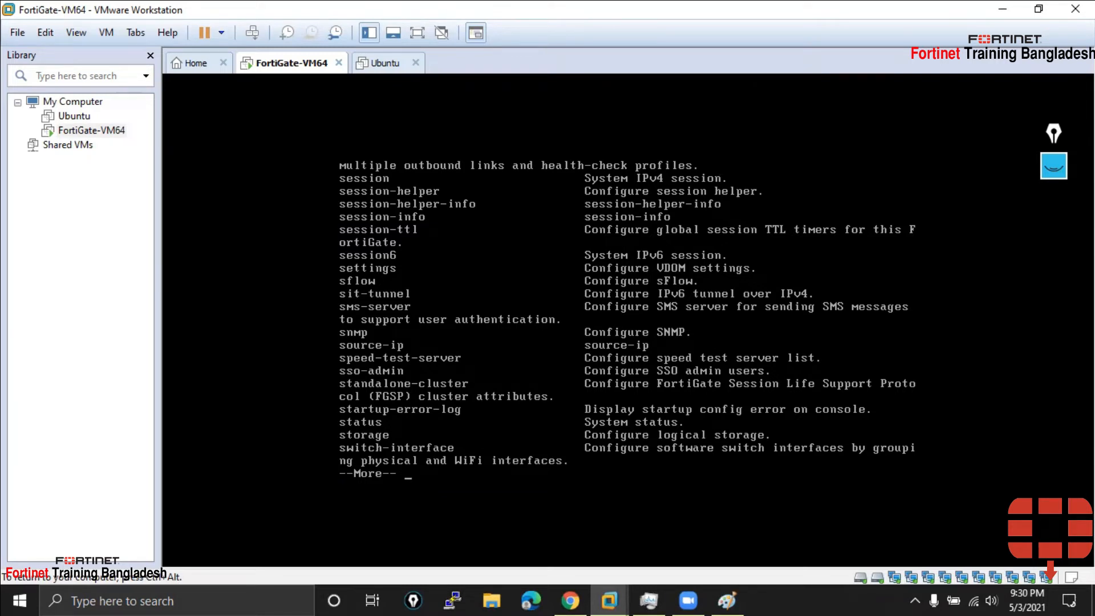
{"action": "key", "text": "ctrl+alt"}
Point a marker arrow at the status entry, underline its System status description, then clear both marks
{"action": "left_click", "coordinate": [1054, 166]}
{"action": "left_click", "coordinate": [1054, 213]}
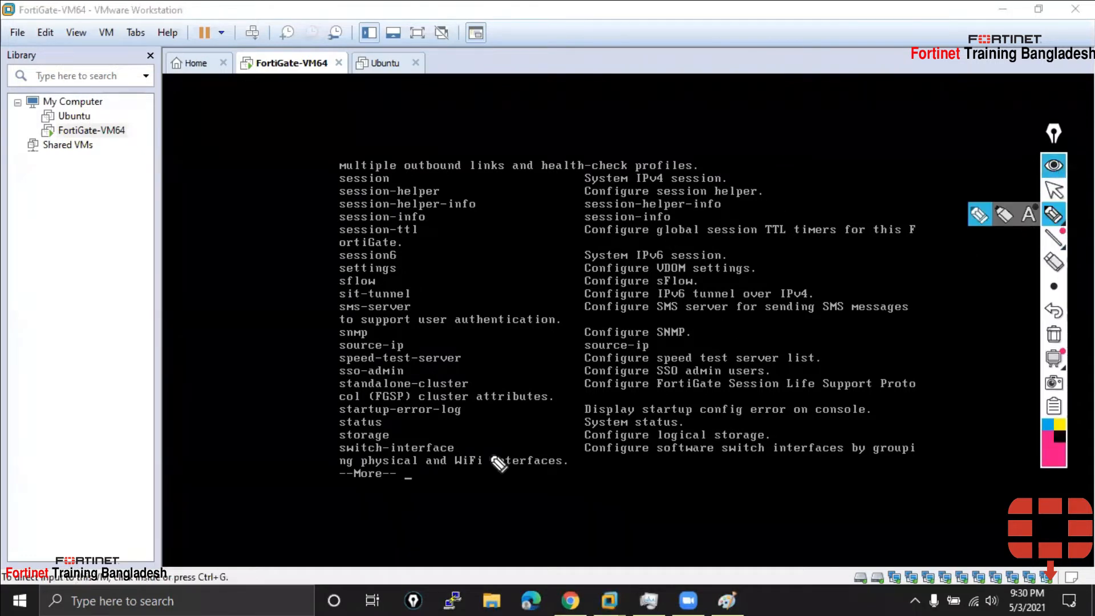
{"action": "left_click_drag", "start_coordinate": [317, 423], "coordinate": [338, 425]}
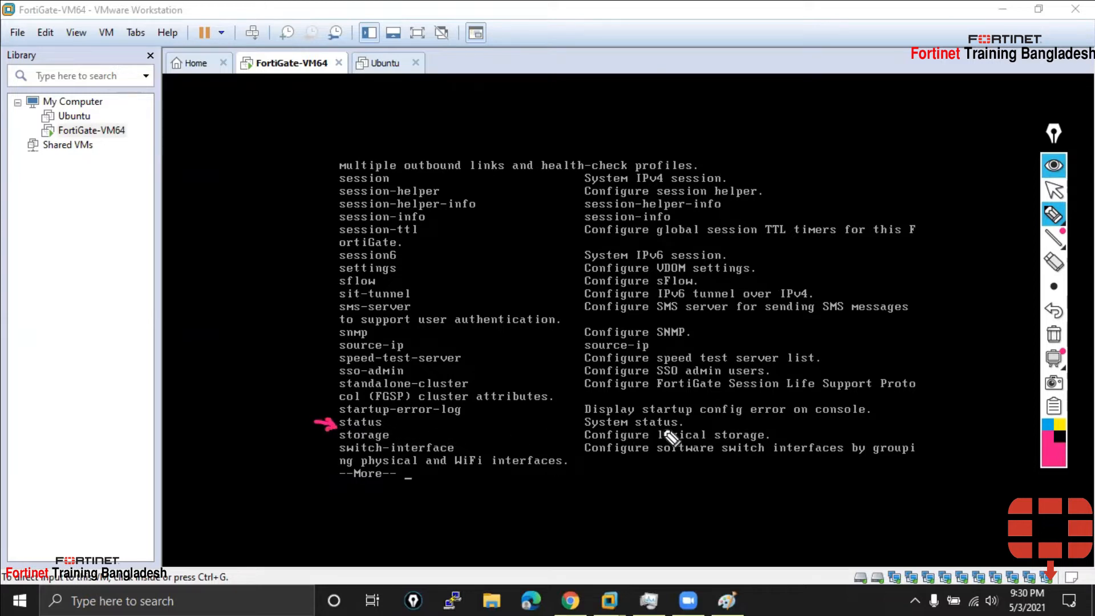
{"action": "left_click_drag", "start_coordinate": [681, 422], "coordinate": [702, 423]}
{"action": "left_click", "coordinate": [1054, 190]}
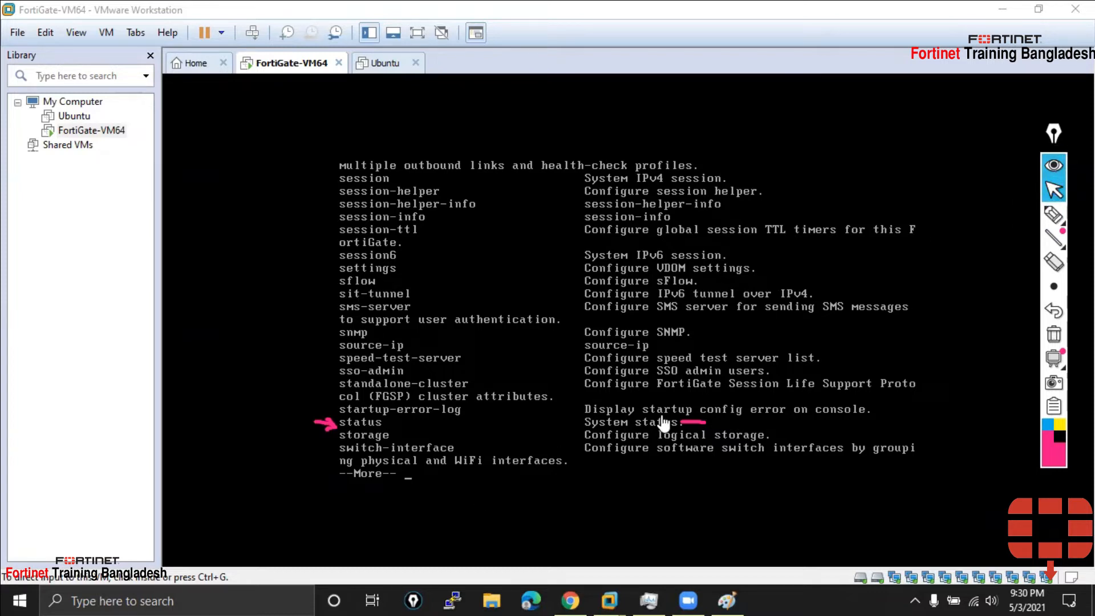
{"action": "left_click", "coordinate": [1054, 334]}
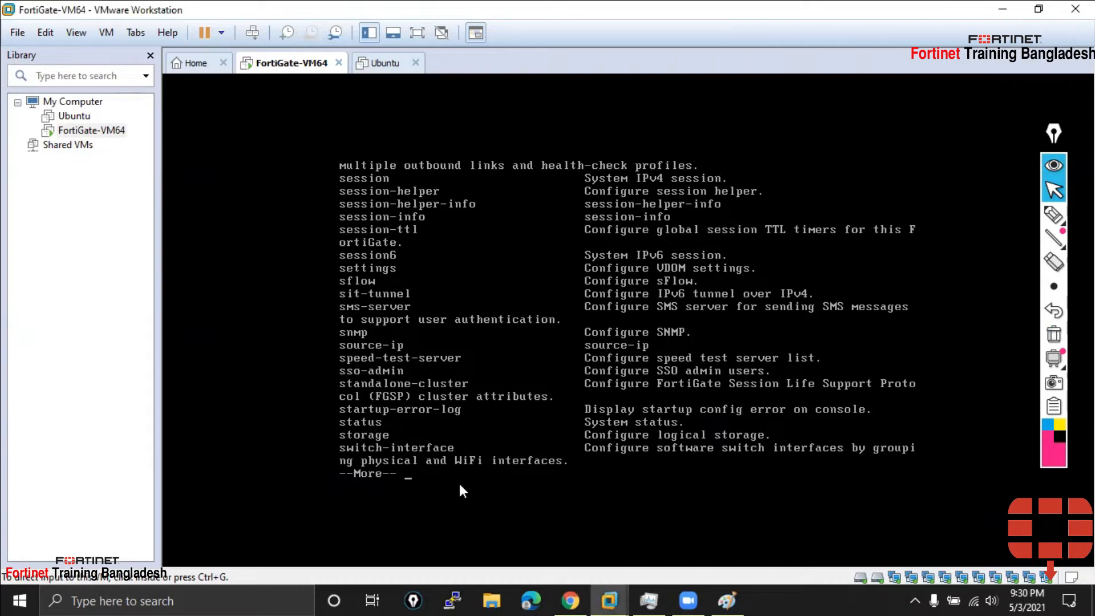
Finish paging through the get system sub-command list
{"action": "left_click", "coordinate": [404, 461]}
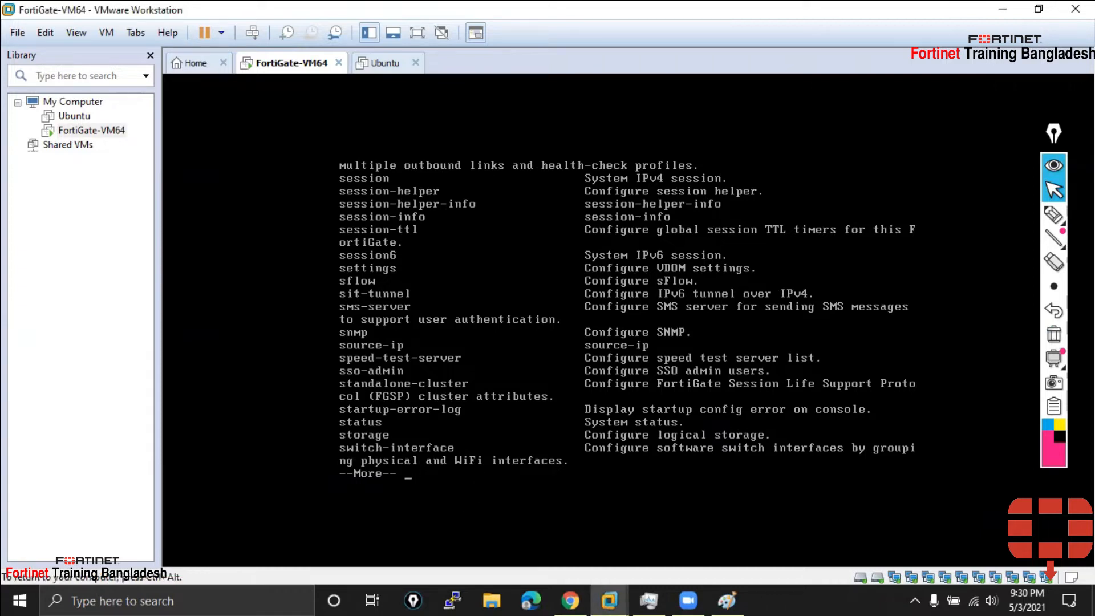
{"action": "key", "text": "Return"}
{"action": "key", "text": "Return"}
{"action": "key", "text": "Return"}
{"action": "key", "text": "Return"}
{"action": "key", "text": "Return"}
{"action": "key", "text": "Return"}
{"action": "key", "text": "Return"}
{"action": "key", "text": "Return"}
{"action": "key", "text": "Return"}
{"action": "key", "text": "Return"}
{"action": "key", "text": "Return"}
{"action": "key", "text": "Return"}
{"action": "key", "text": "Return"}
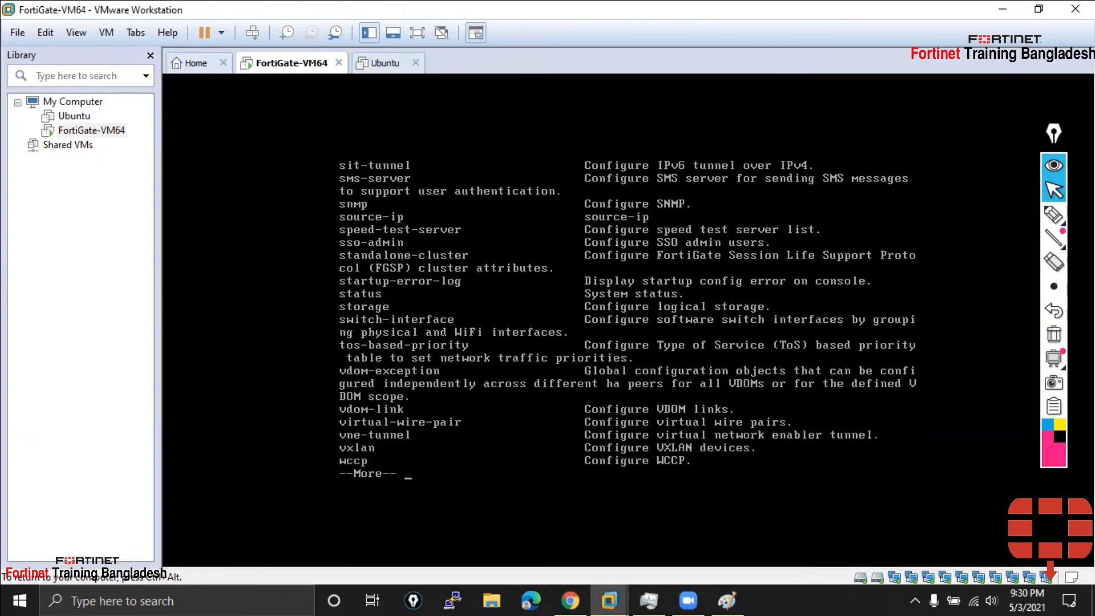
Run 'diagnose system status' with Tab completion, which fails with return code -61
{"action": "key", "text": "Return"}
{"action": "key", "text": "Return"}
{"action": "key", "text": "Return"}
{"action": "key", "text": "Return"}
{"action": "key", "text": "Return"}
{"action": "key", "text": "Return"}
{"action": "key", "text": "Return"}
{"action": "key", "text": "Return"}
{"action": "key", "text": "Return"}
{"action": "key", "text": "Return"}
{"action": "key", "text": "Return"}
{"action": "key", "text": "Return"}
{"action": "key", "text": "Return"}
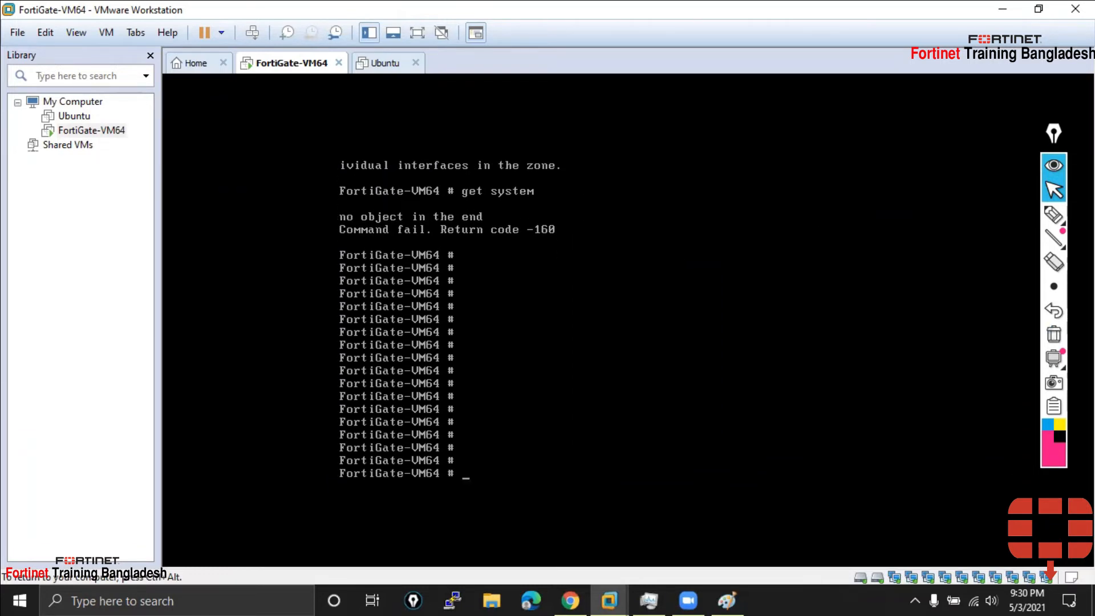
{"action": "key", "text": "Return"}
{"action": "key", "text": "Return"}
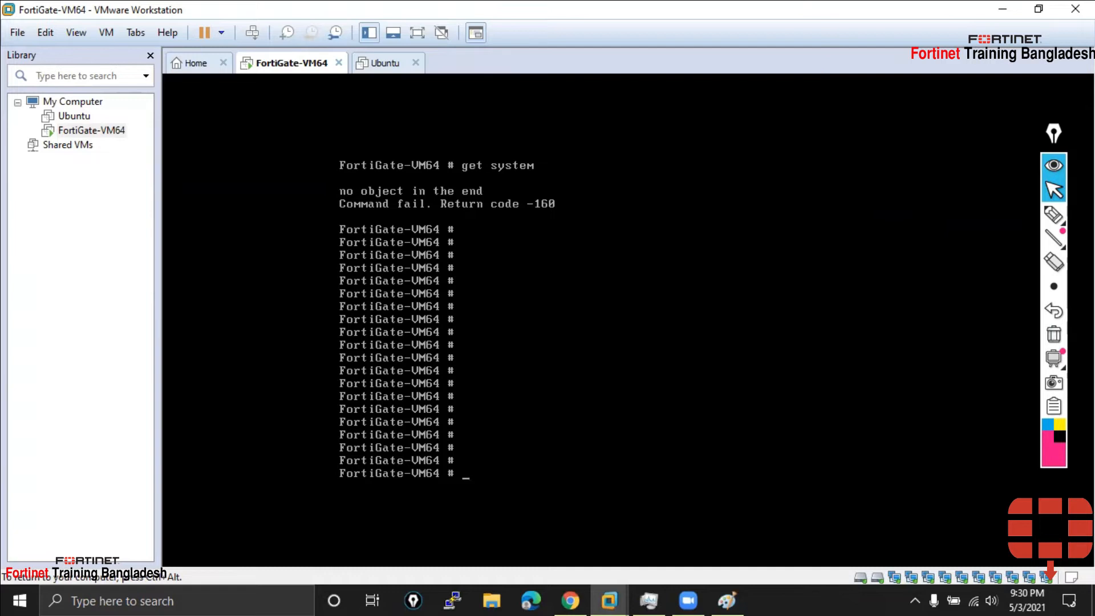
{"action": "type", "text": "diagnose syste"}
{"action": "key", "text": "BackSpace"}
{"action": "key", "text": "BackSpace"}
{"action": "key", "text": "BackSpace"}
{"action": "key", "text": "BackSpace"}
{"action": "key", "text": "BackSpace"}
{"action": "key", "text": "BackSpace"}
{"action": "key", "text": "BackSpace"}
{"action": "key", "text": "BackSpace"}
{"action": "key", "text": "BackSpace"}
{"action": "key", "text": "BackSpace"}
{"action": "key", "text": "BackSpace"}
{"action": "key", "text": "BackSpace"}
{"action": "key", "text": "BackSpace"}
{"action": "key", "text": "BackSpace"}
{"action": "type", "text": "dis"}
{"action": "key", "text": "BackSpace"}
{"action": "type", "text": "a"}
{"action": "key", "text": "Tab"}
{"action": "type", "text": "system status"}
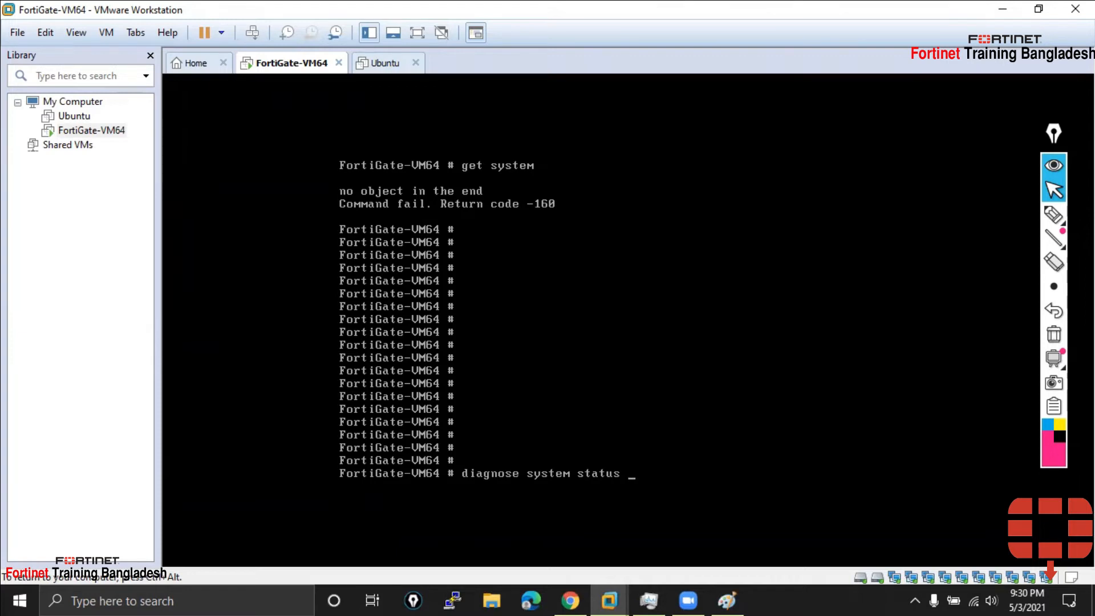
{"action": "key", "text": "Return"}
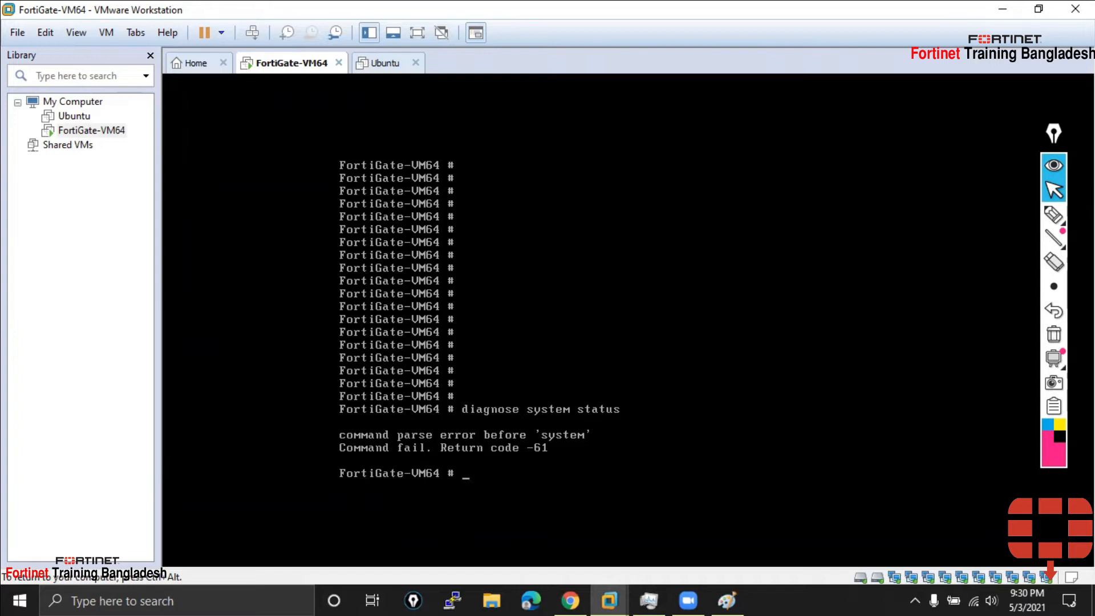
Leave a partial 'diagnose sys' command typed at the console prompt
{"action": "type", "text": "diagnose "}
{"action": "type", "text": "sys"}
{"action": "key", "text": "BackSpace"}
{"action": "type", "text": "t"}
{"action": "key", "text": "BackSpace"}
{"action": "key", "text": "BackSpace"}
{"action": "key", "text": "BackSpace"}
{"action": "key", "text": "BackSpace"}
{"action": "key", "text": "BackSpace"}
{"action": "key", "text": "BackSpace"}
{"action": "key", "text": "BackSpace"}
{"action": "key", "text": "BackSpace"}
{"action": "key", "text": "BackSpace"}
{"action": "key", "text": "BackSpace"}
{"action": "key", "text": "BackSpace"}
{"action": "key", "text": "BackSpace"}
{"action": "key", "text": "BackSpace"}
Run 'get system status', page through its output, and scroll back to the top lines
{"action": "type", "text": "get system status"}
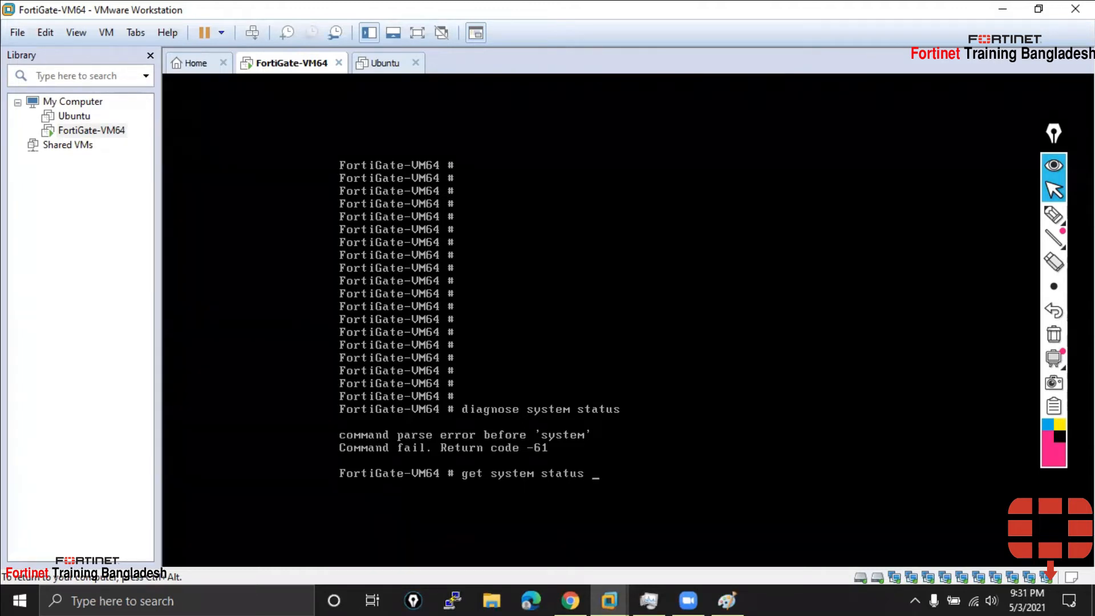
{"action": "key", "text": "Return"}
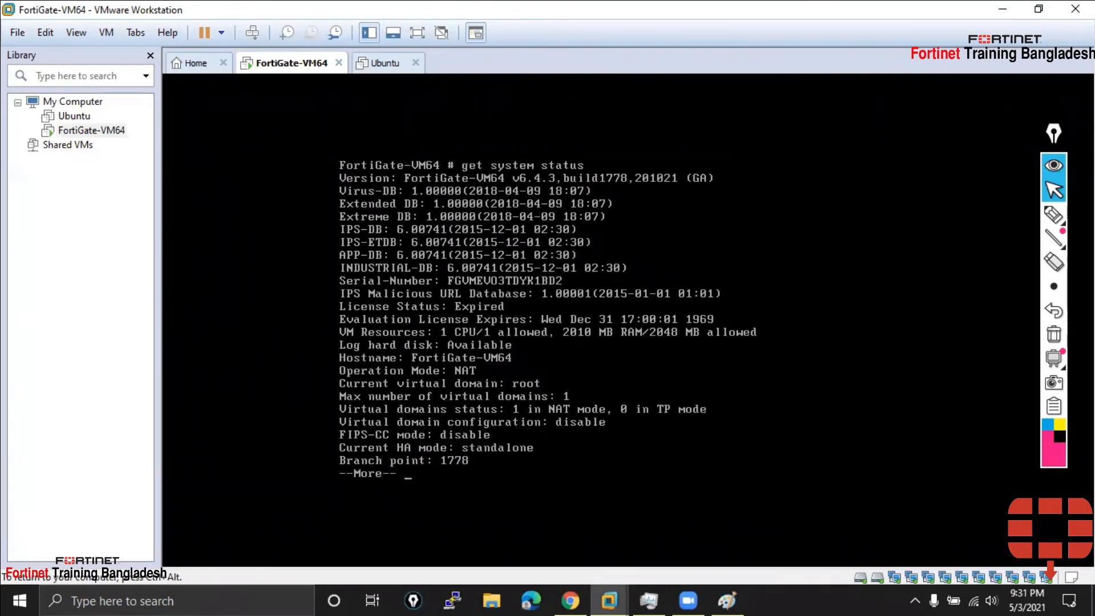
{"action": "key", "text": "Return"}
{"action": "key", "text": "Return"}
{"action": "key", "text": "Return"}
{"action": "key", "text": "Return"}
{"action": "key", "text": "Return"}
{"action": "key", "text": "Return"}
{"action": "key", "text": "Return"}
{"action": "key", "text": "Return"}
{"action": "key", "text": "Return"}
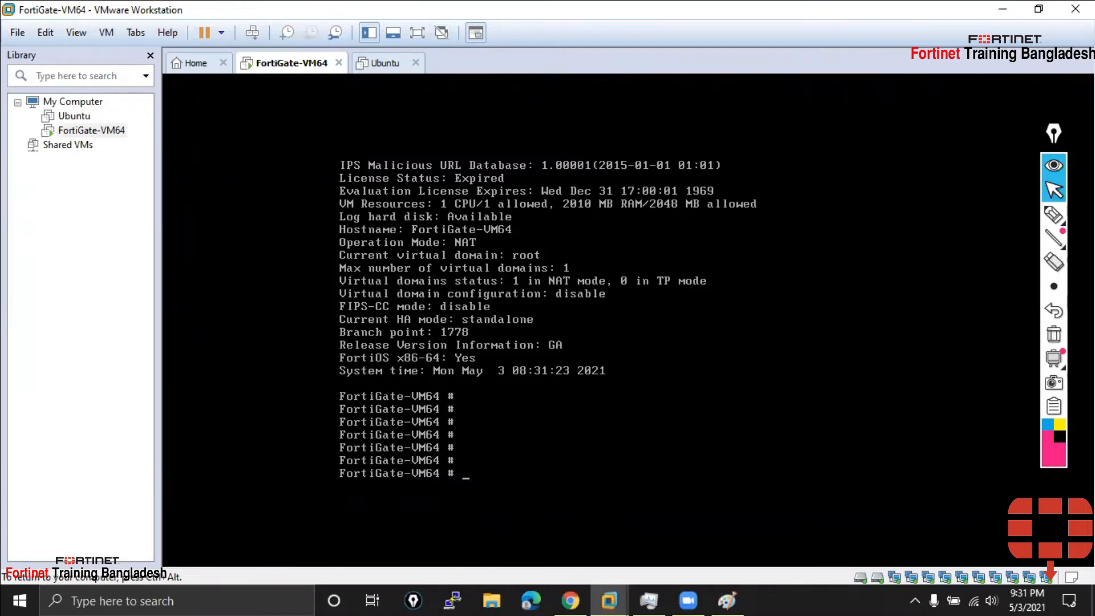
{"action": "key", "text": "shift+Page_Up"}
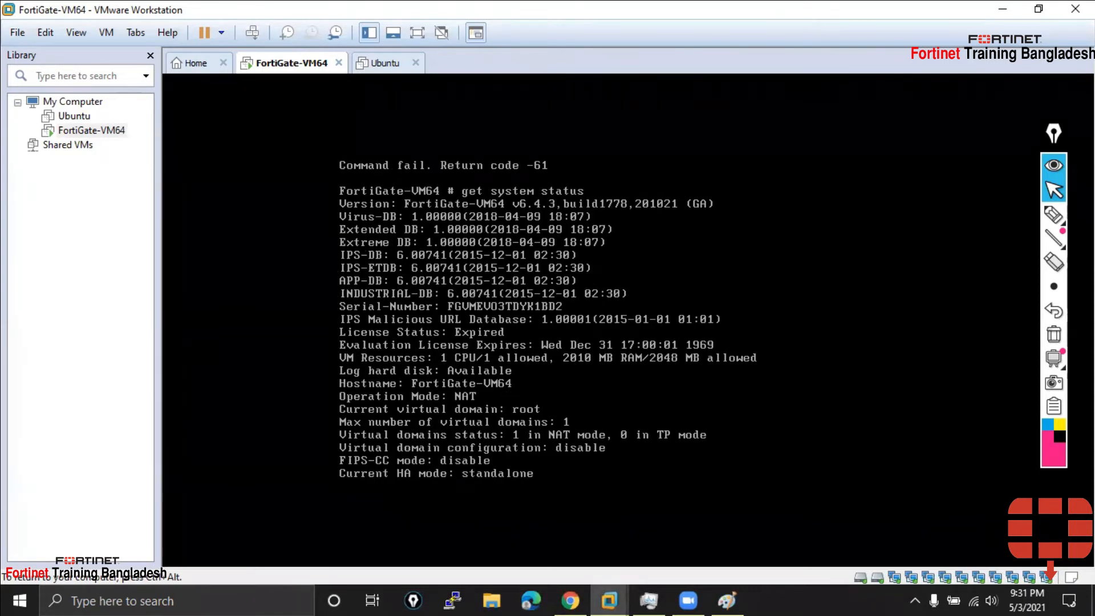
{"action": "left_click", "coordinate": [1052, 217]}
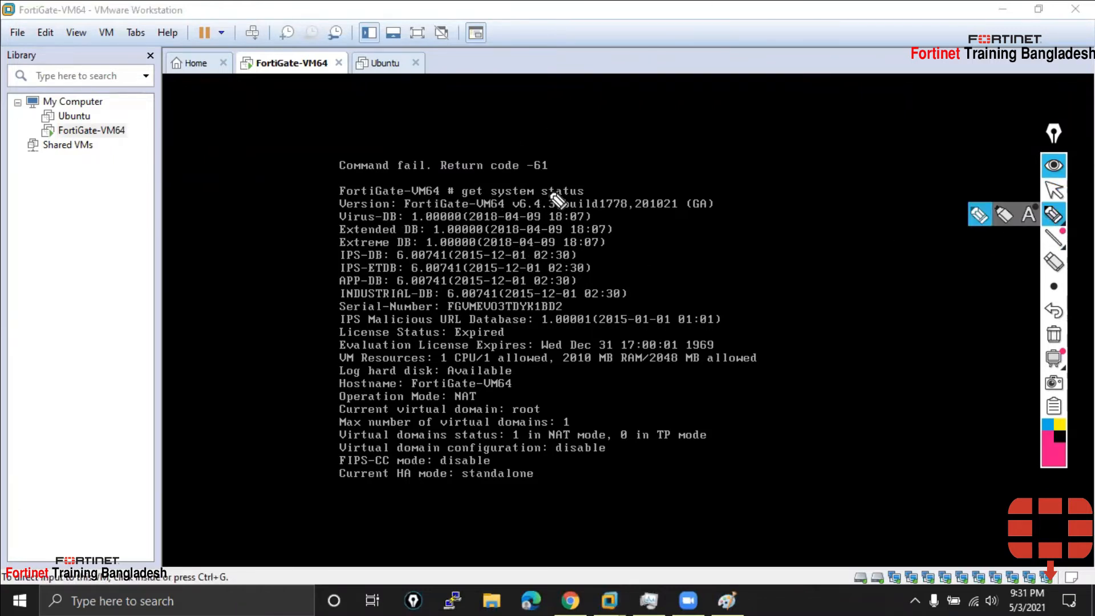
Mark the command, Version, Virus-DB, Extended/Extreme DB, APP-DB and INDUSTRIAL-DB lines in pink, underlining their dates
{"action": "left_click_drag", "start_coordinate": [588, 192], "coordinate": [606, 192]}
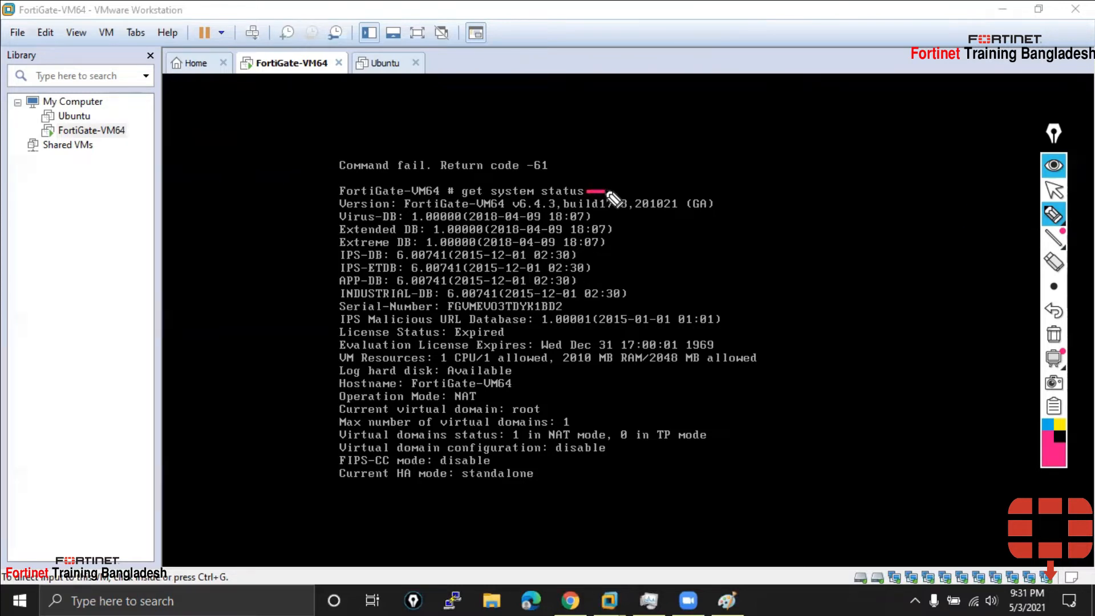
{"action": "left_click_drag", "start_coordinate": [309, 205], "coordinate": [341, 205]}
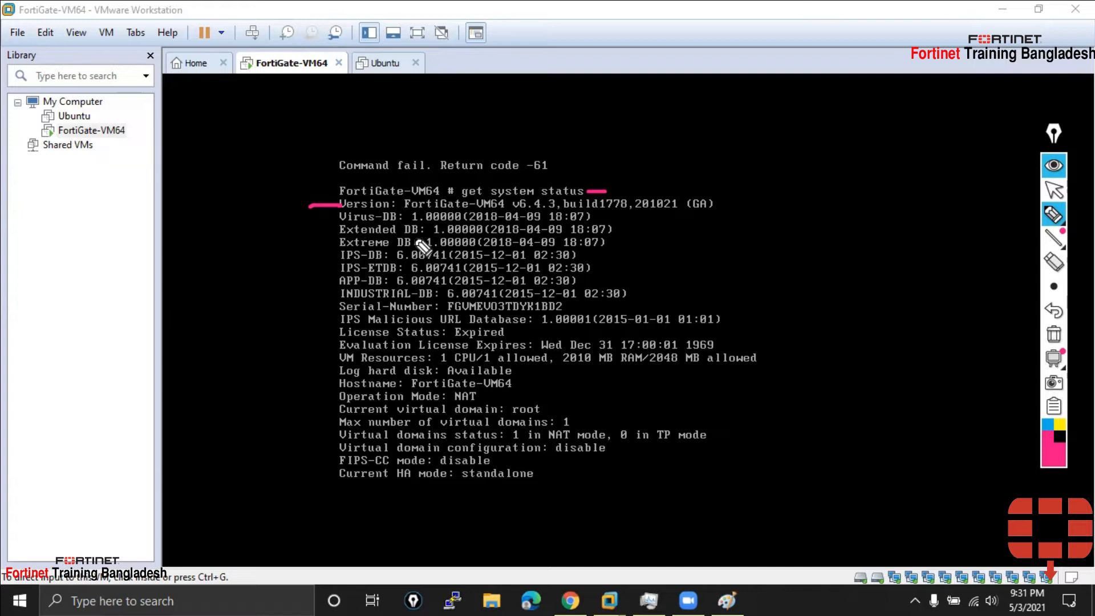
{"action": "mouse_move", "coordinate": [334, 229]}
{"action": "left_mouse_down"}
{"action": "mouse_move", "coordinate": [324, 237]}
{"action": "mouse_move", "coordinate": [335, 244]}
{"action": "left_mouse_up"}
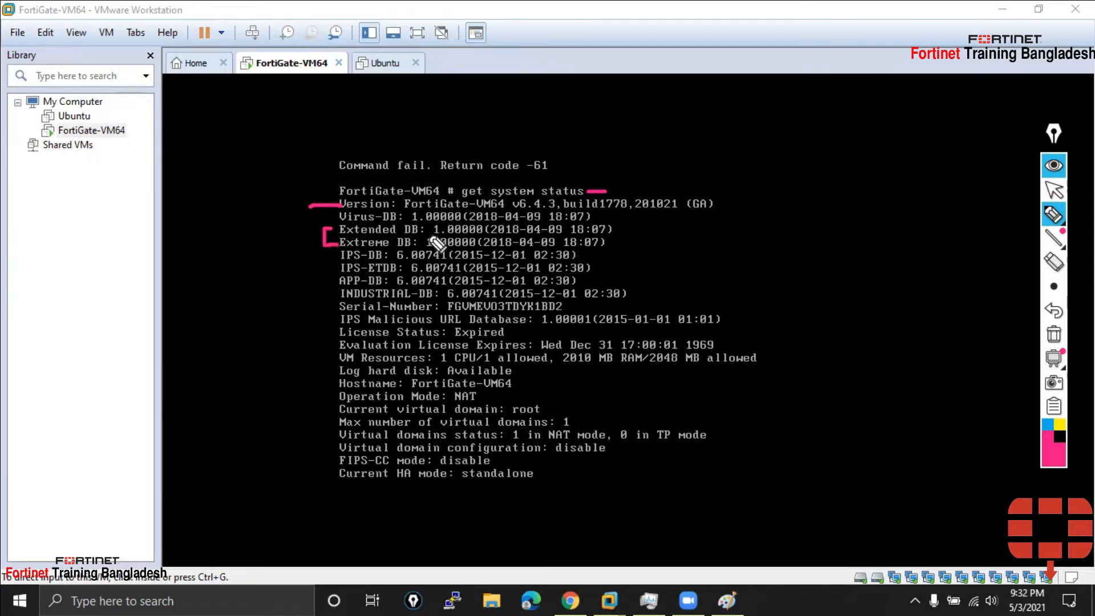
{"action": "left_click_drag", "start_coordinate": [315, 218], "coordinate": [341, 226]}
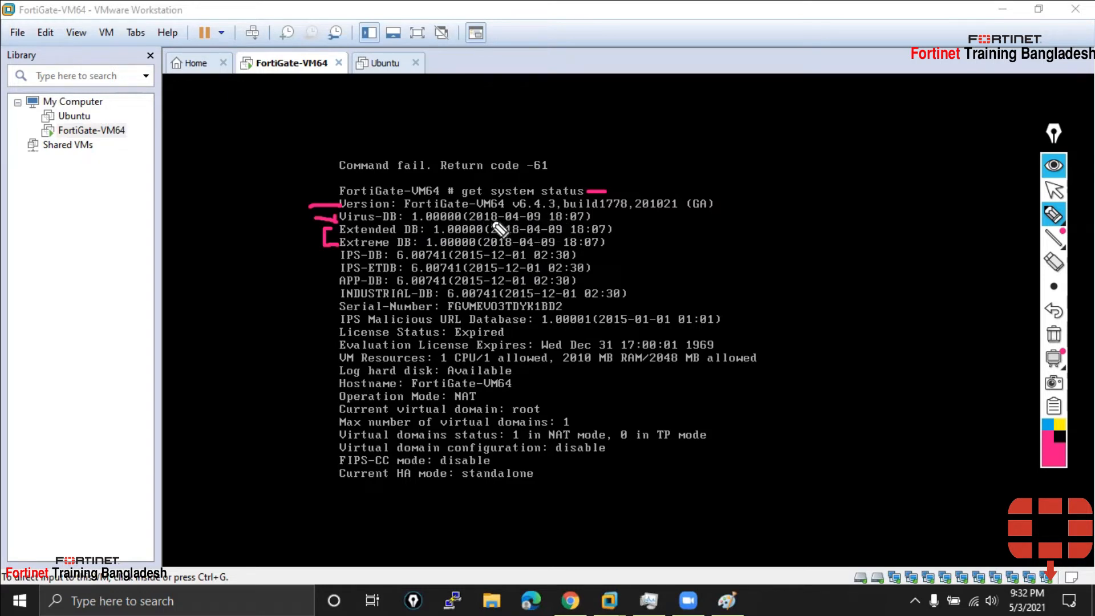
{"action": "left_click_drag", "start_coordinate": [488, 221], "coordinate": [584, 222]}
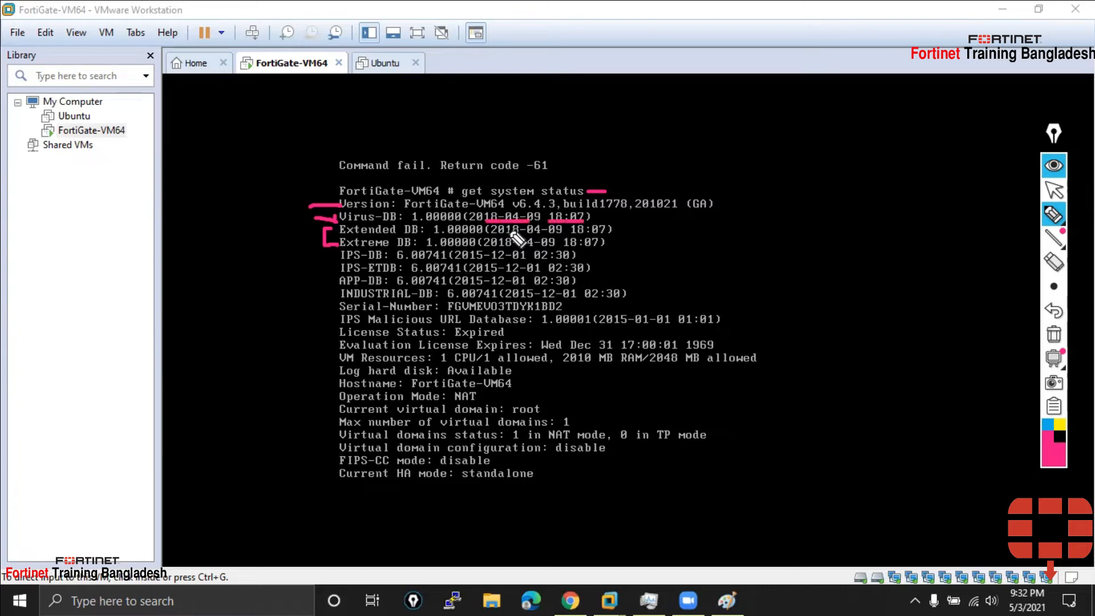
{"action": "left_click_drag", "start_coordinate": [492, 234], "coordinate": [527, 234]}
{"action": "mouse_move", "coordinate": [317, 281]}
{"action": "left_mouse_down"}
{"action": "mouse_move", "coordinate": [337, 281]}
{"action": "mouse_move", "coordinate": [328, 253]}
{"action": "mouse_move", "coordinate": [336, 269]}
{"action": "left_mouse_up"}
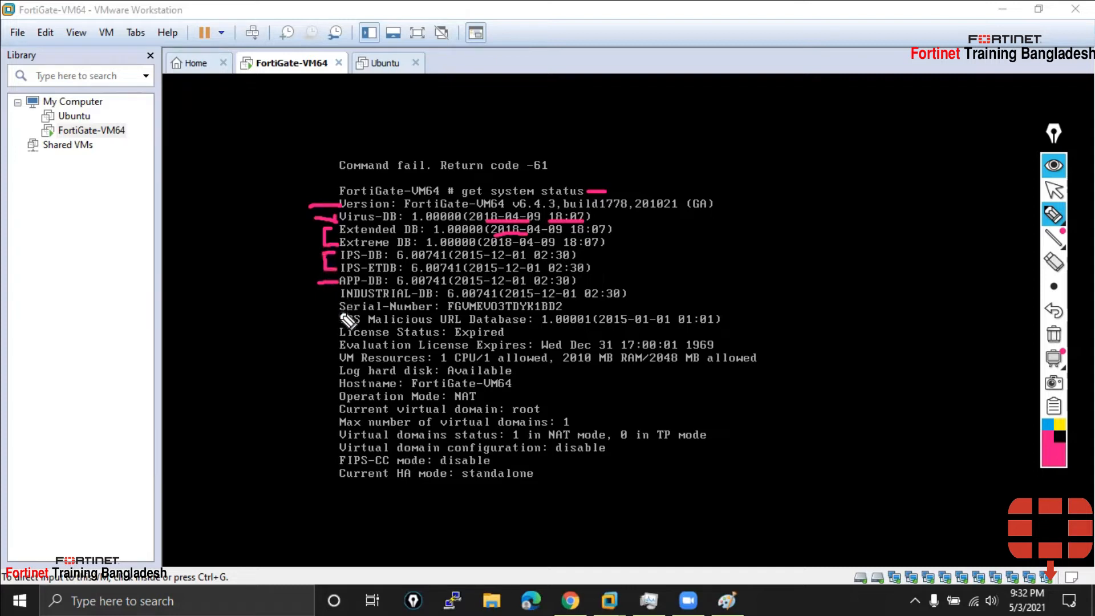
{"action": "left_click_drag", "start_coordinate": [320, 294], "coordinate": [337, 294]}
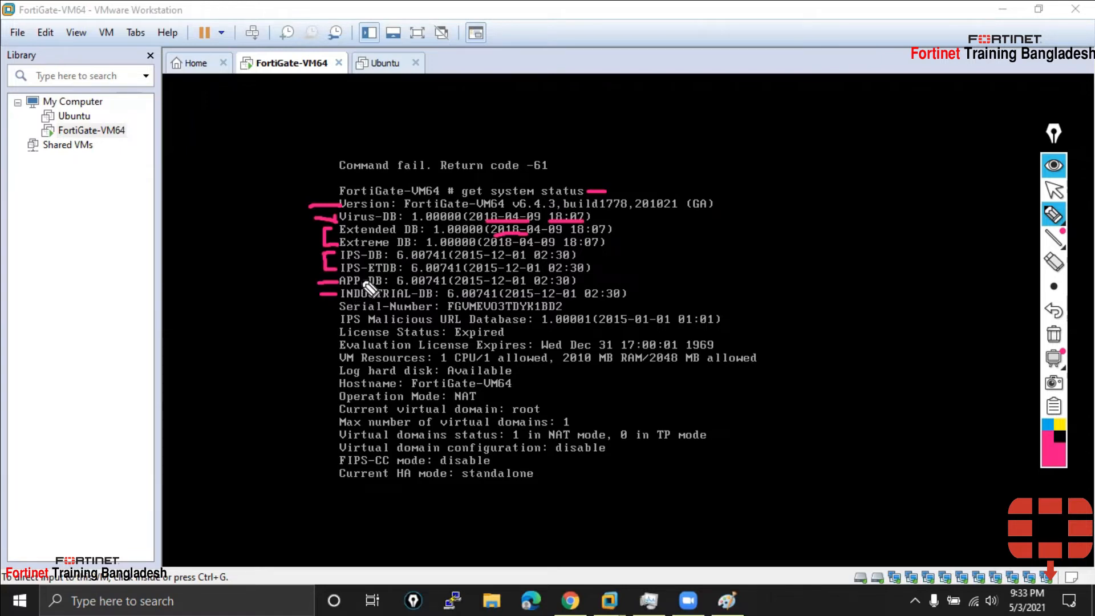
Handwrite 'ISD' in pink beside the status output and underline it
{"action": "mouse_move", "coordinate": [169, 123]}
{"action": "left_mouse_down"}
{"action": "mouse_move", "coordinate": [196, 114]}
{"action": "mouse_move", "coordinate": [182, 153]}
{"action": "mouse_move", "coordinate": [196, 153]}
{"action": "left_mouse_up"}
{"action": "mouse_move", "coordinate": [218, 115]}
{"action": "left_mouse_down"}
{"action": "mouse_move", "coordinate": [204, 155]}
{"action": "mouse_move", "coordinate": [234, 111]}
{"action": "mouse_move", "coordinate": [243, 170]}
{"action": "left_mouse_up"}
{"action": "left_click_drag", "start_coordinate": [185, 193], "coordinate": [285, 164]}
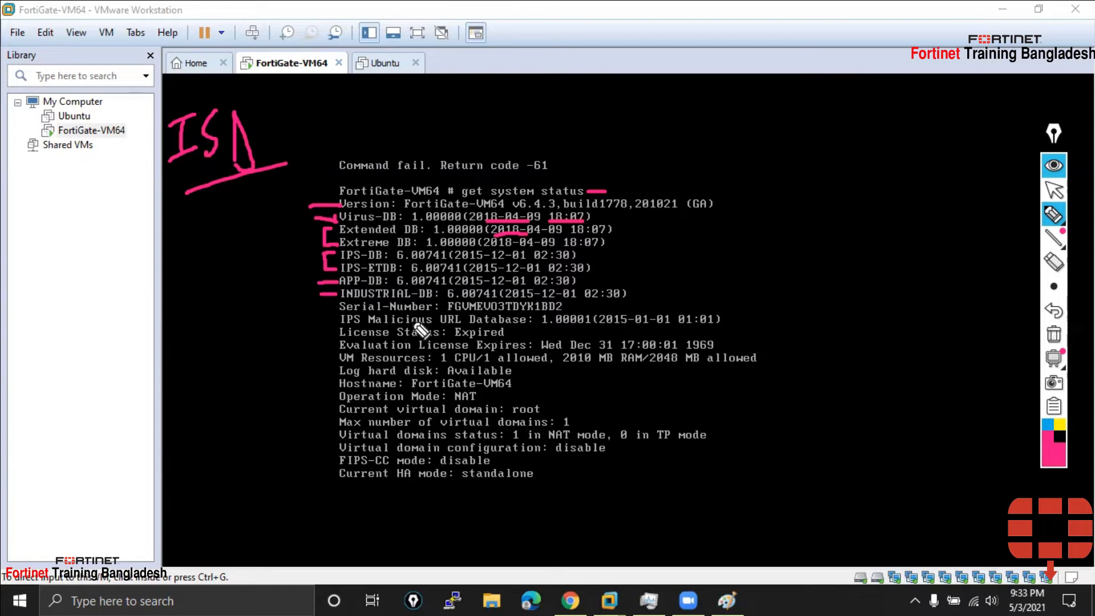
Draw a pink arrow at the Serial-Number line, then toggle between pointer and pen tools
{"action": "mouse_move", "coordinate": [302, 310]}
{"action": "left_mouse_down"}
{"action": "mouse_move", "coordinate": [336, 307]}
{"action": "mouse_move", "coordinate": [324, 323]}
{"action": "left_mouse_up"}
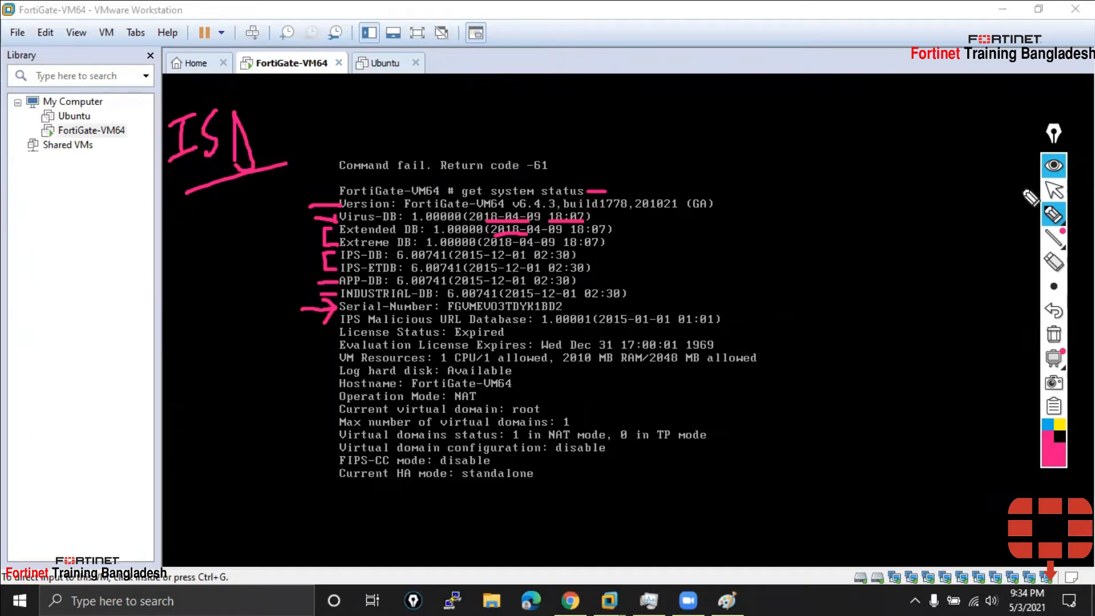
{"action": "left_click", "coordinate": [1055, 191]}
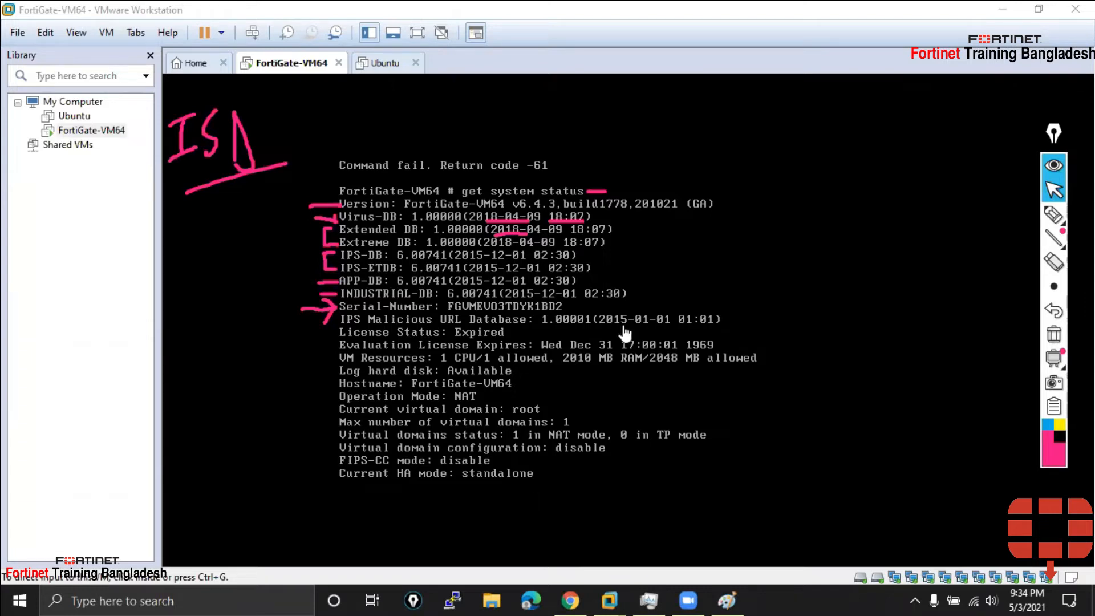
{"action": "left_click", "coordinate": [1053, 214]}
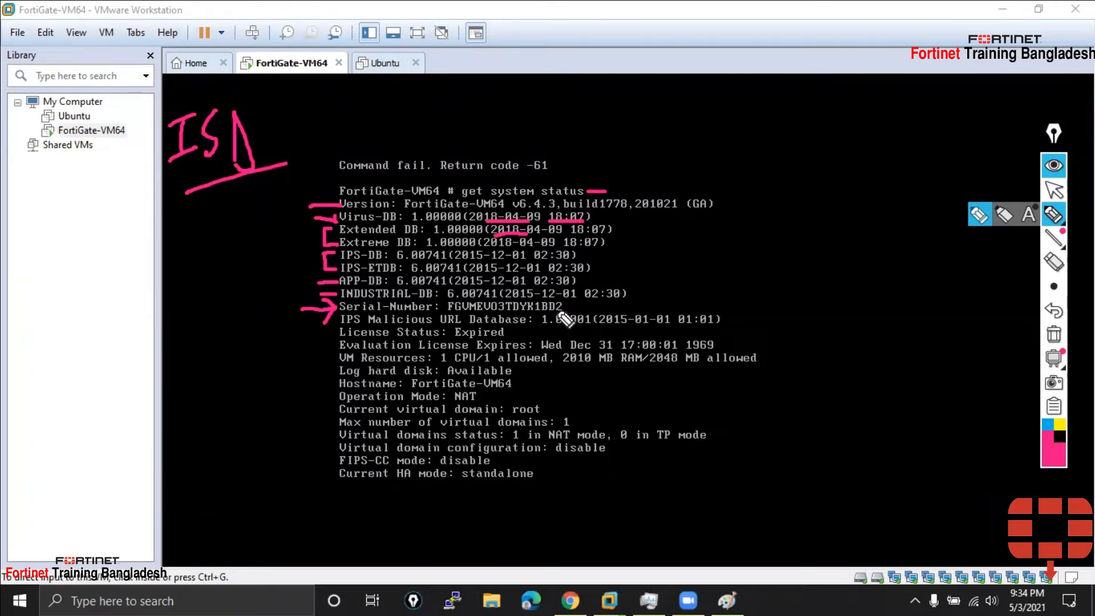
{"action": "left_click", "coordinate": [1054, 191]}
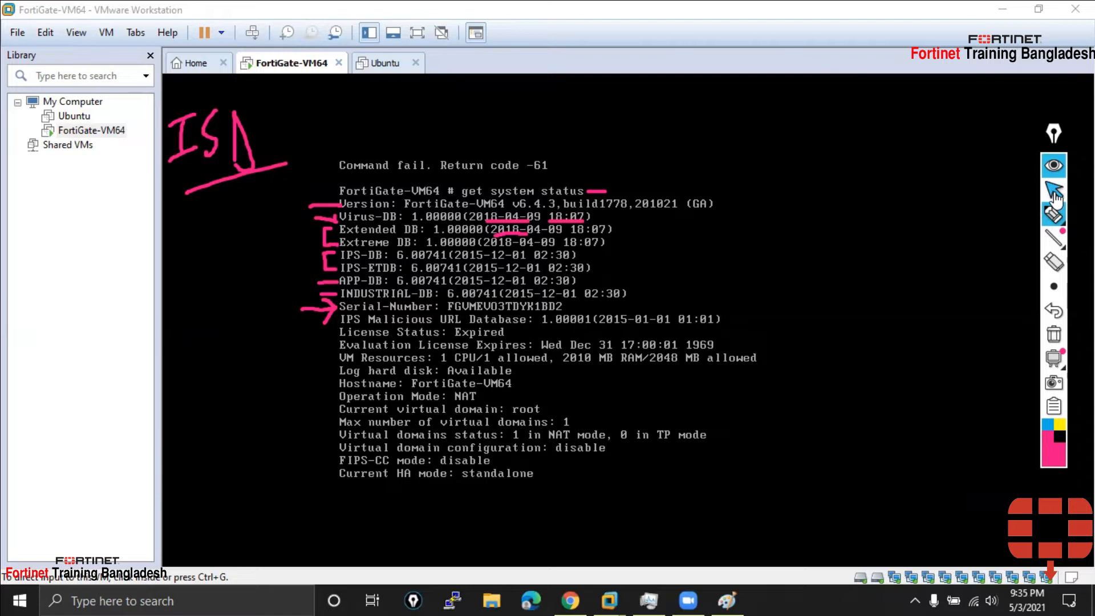
{"action": "left_click", "coordinate": [1053, 194]}
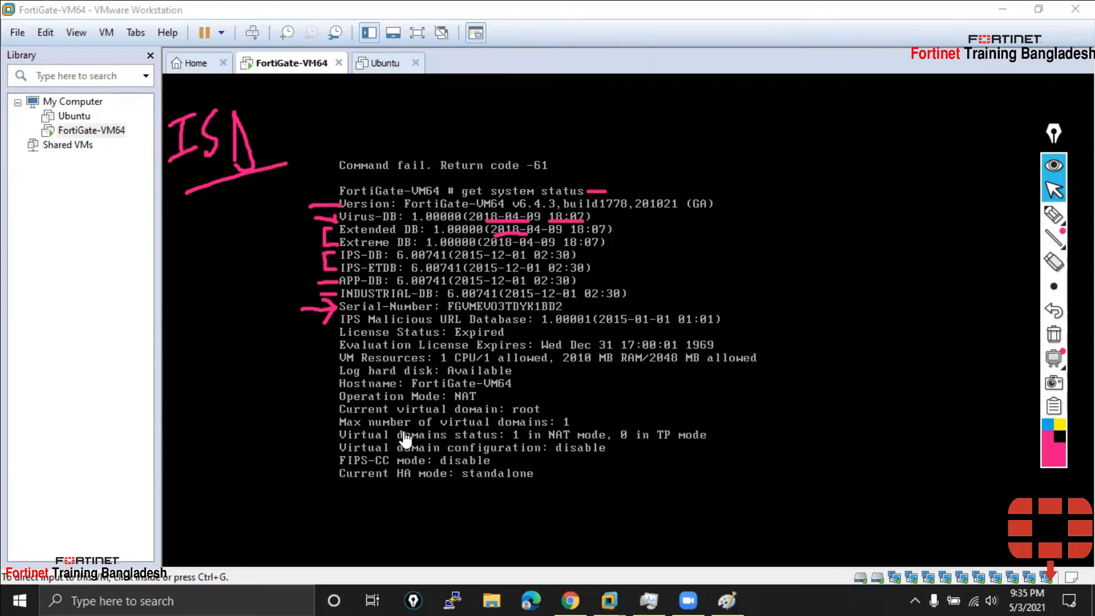
{"action": "left_click", "coordinate": [1052, 217]}
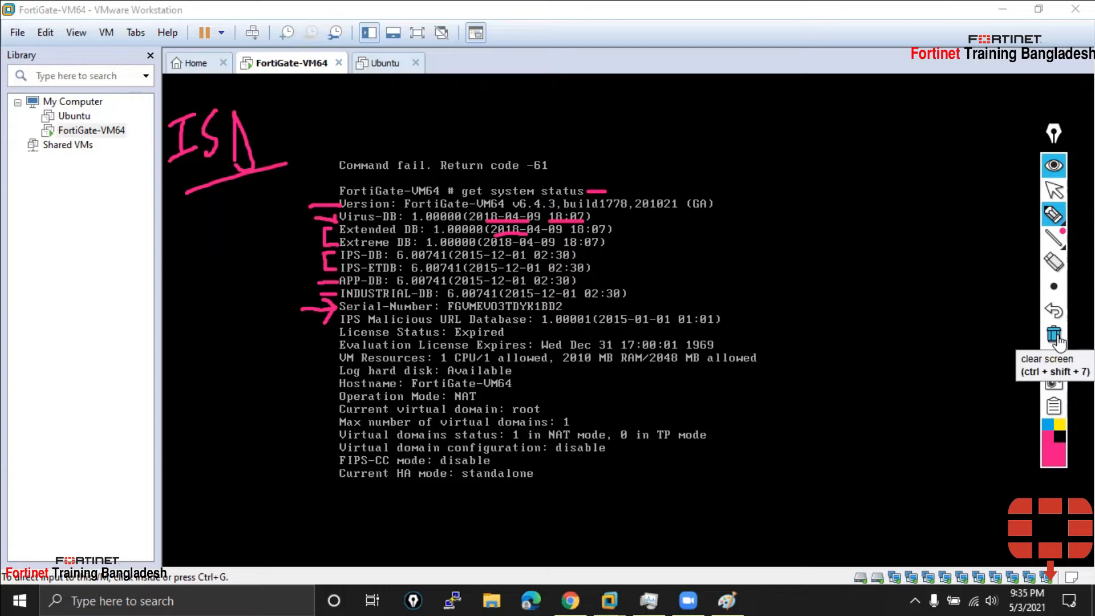
Clear all pink annotations, then choose View > Console View and View > Unity
{"action": "left_click", "coordinate": [1054, 335]}
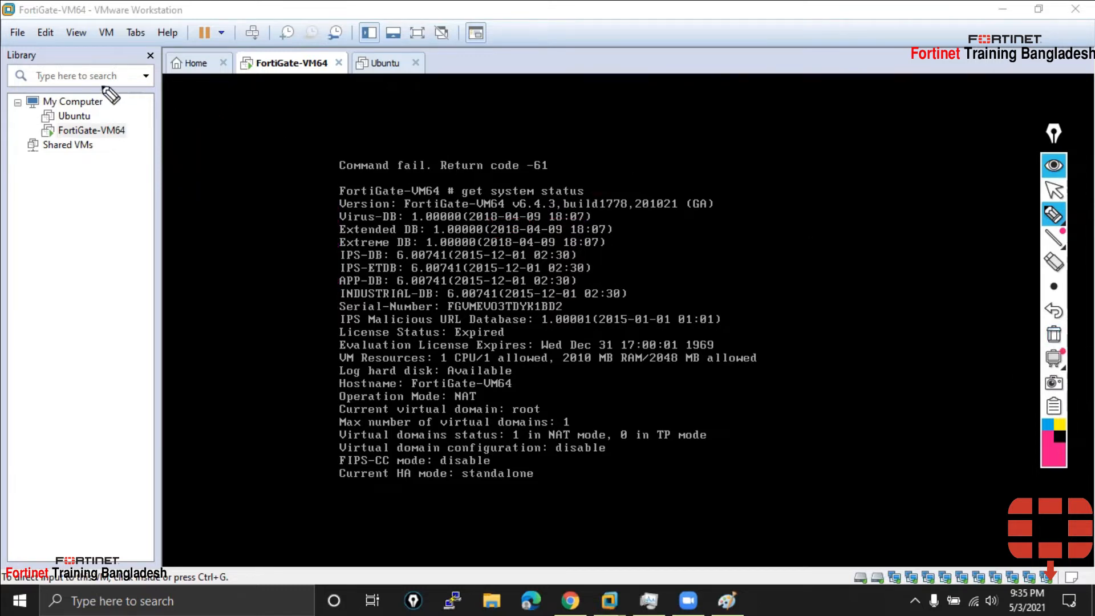
{"action": "left_click", "coordinate": [1054, 190]}
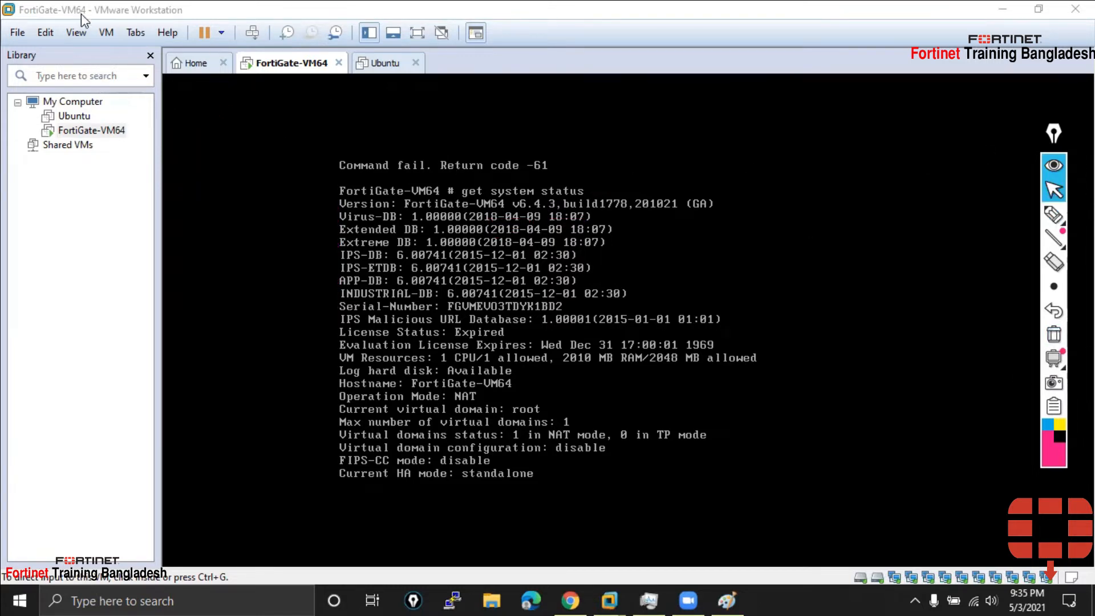
{"action": "left_click", "coordinate": [75, 33]}
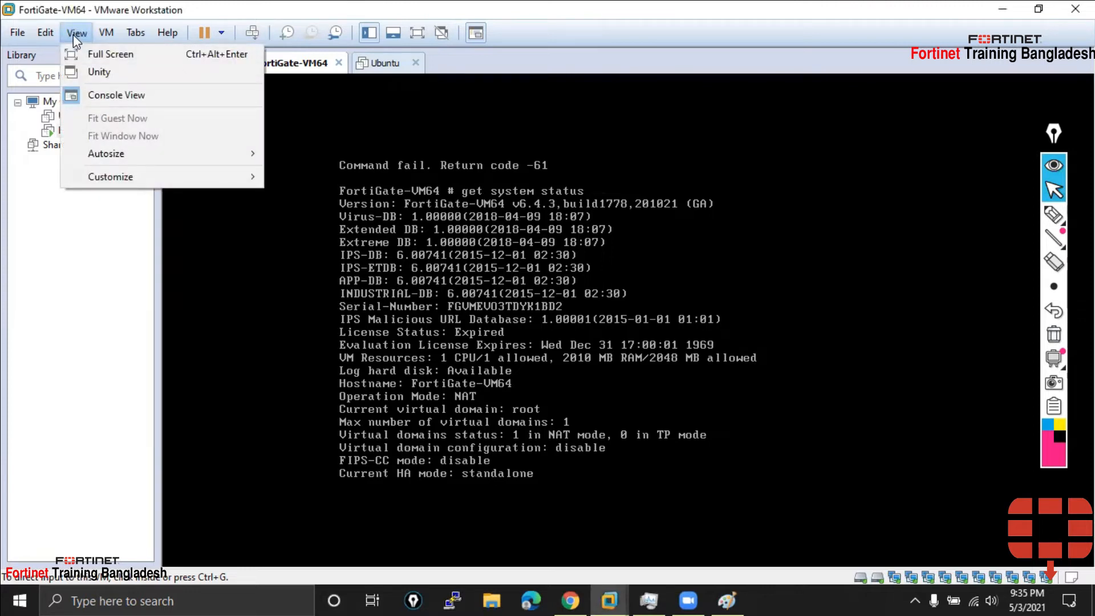
{"action": "left_click", "coordinate": [117, 95]}
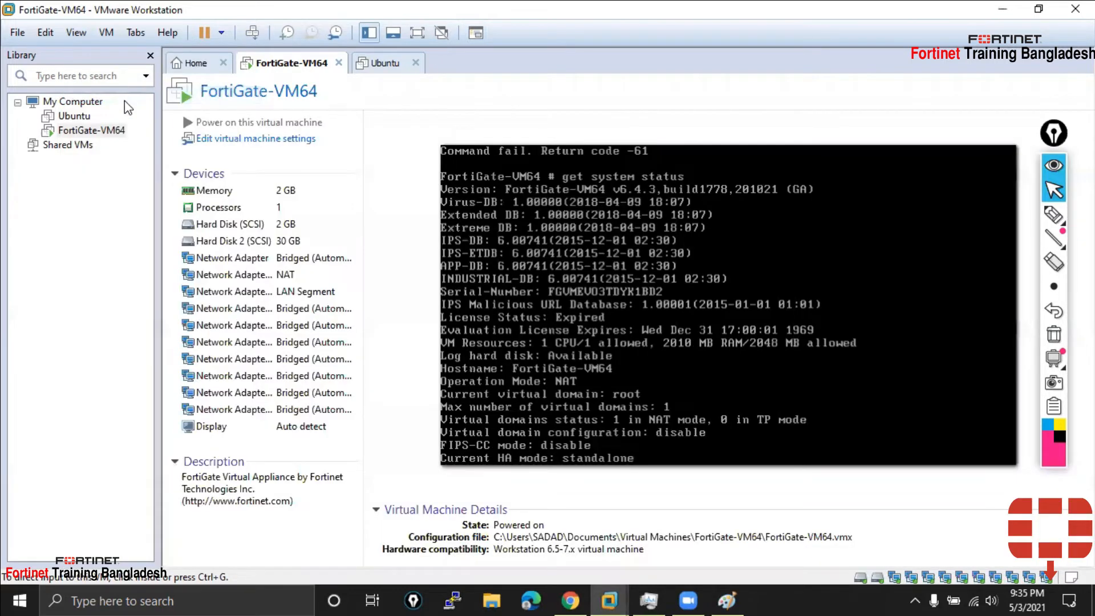
{"action": "left_click", "coordinate": [76, 34]}
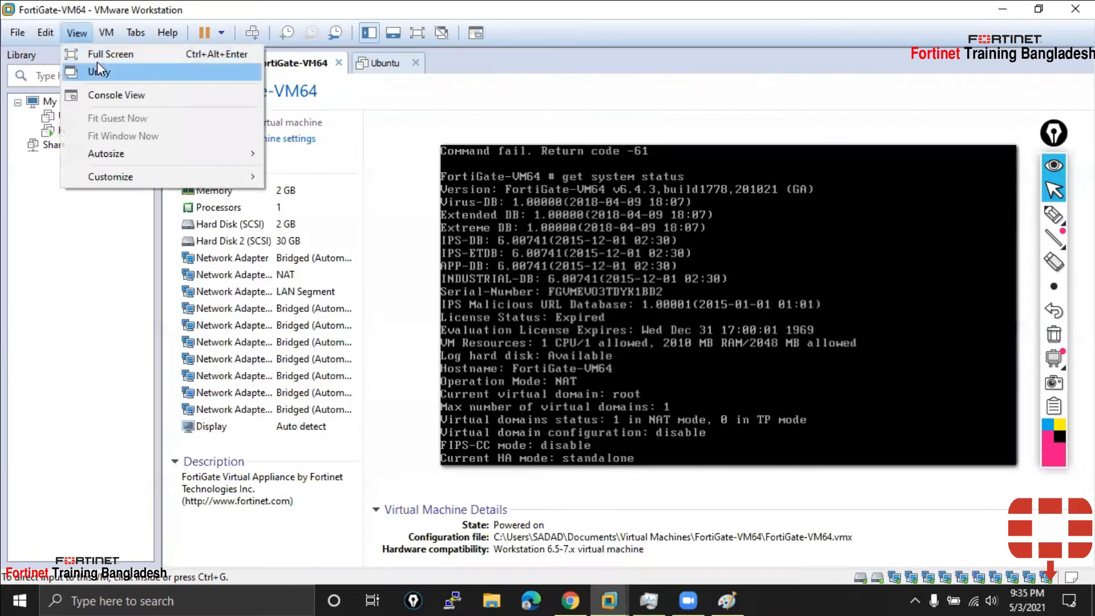
{"action": "left_click", "coordinate": [98, 68]}
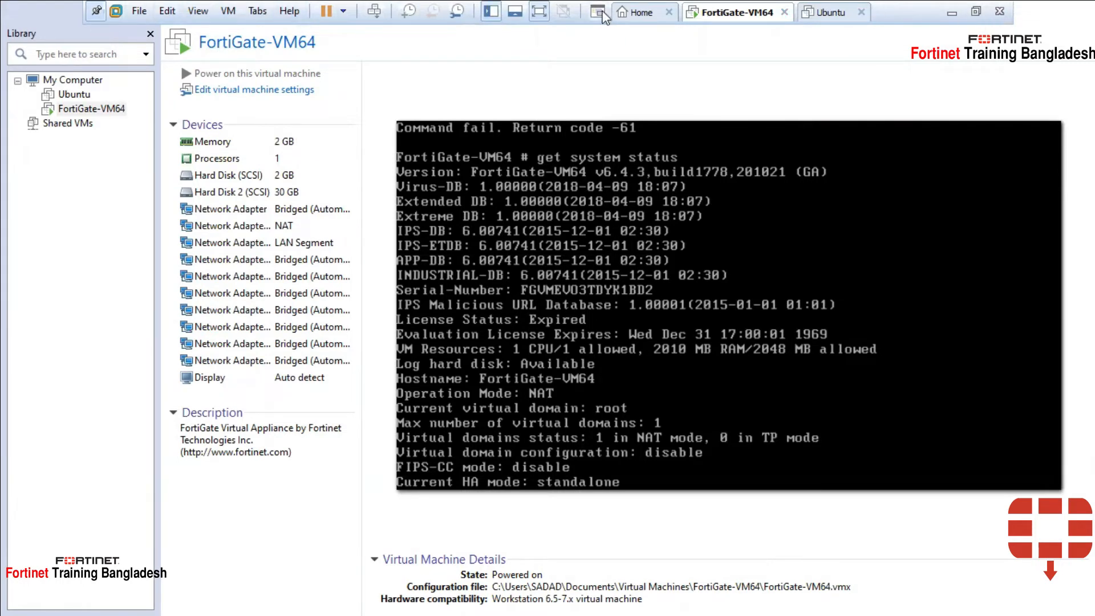
Put the FortiGate-VM64 console into exclusive mode and show the remaining status output
{"action": "left_click", "coordinate": [194, 13]}
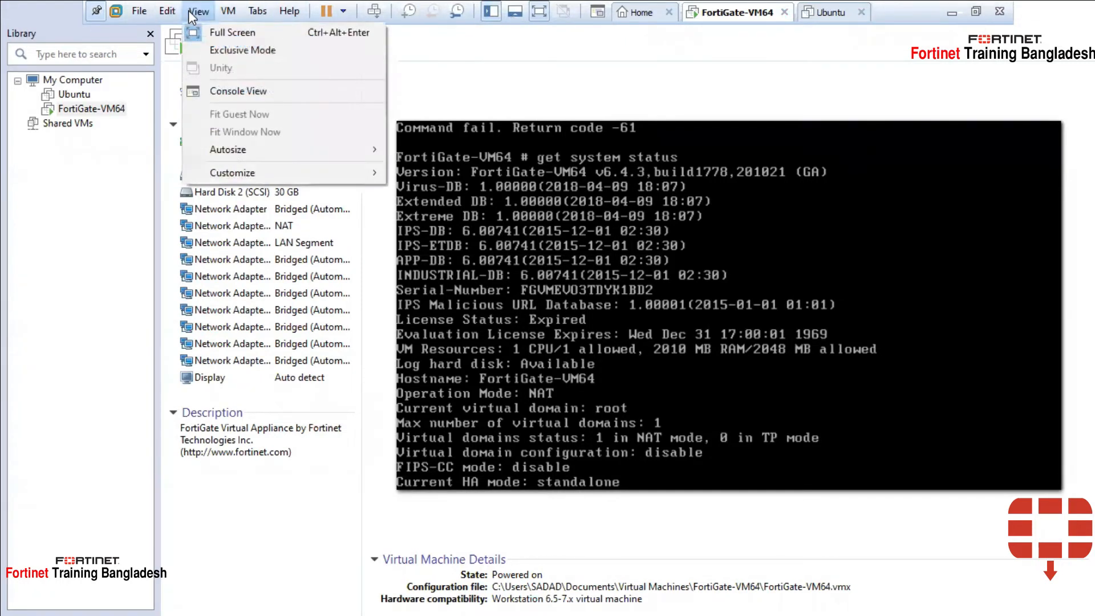
{"action": "left_click", "coordinate": [225, 53]}
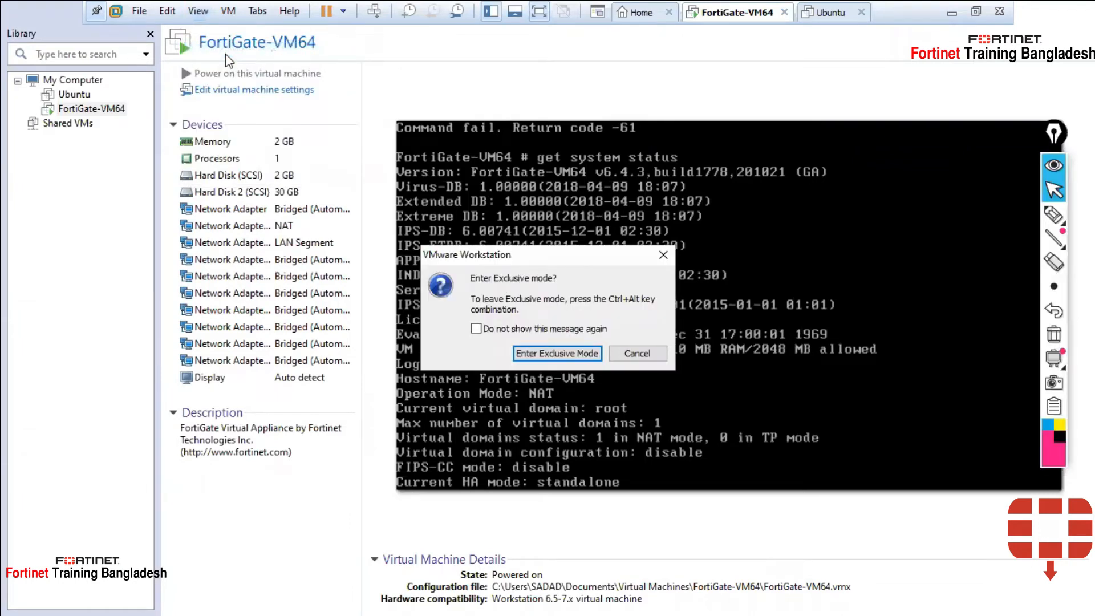
{"action": "left_click", "coordinate": [593, 355]}
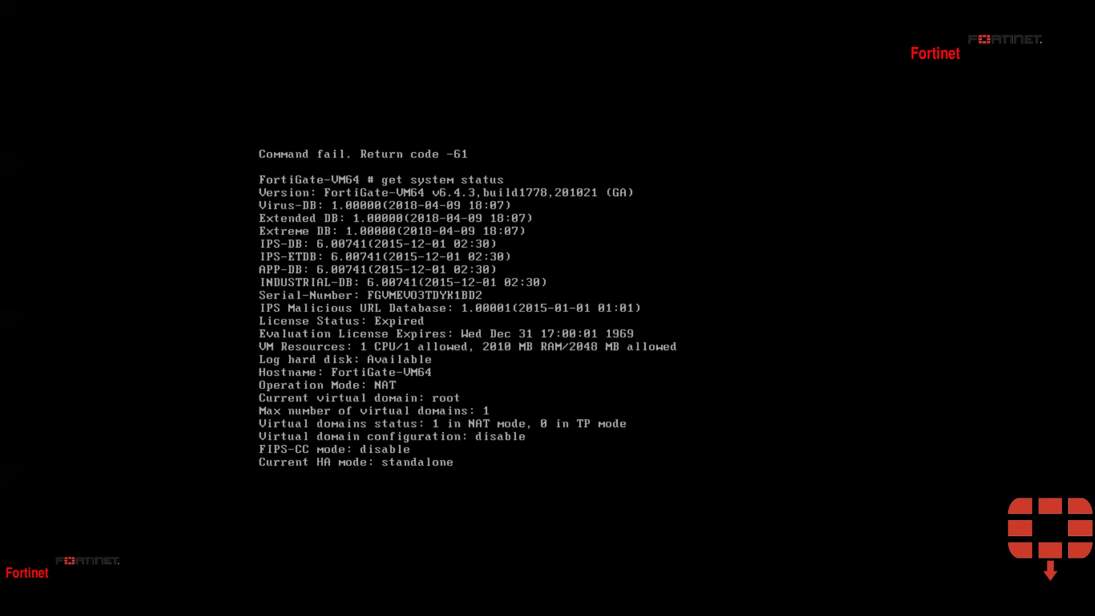
{"action": "key", "text": "Return"}
{"action": "key", "text": "Return"}
{"action": "key", "text": "Return"}
{"action": "key", "text": "Return"}
{"action": "key", "text": "Return"}
{"action": "key", "text": "Return"}
{"action": "key", "text": "Return"}
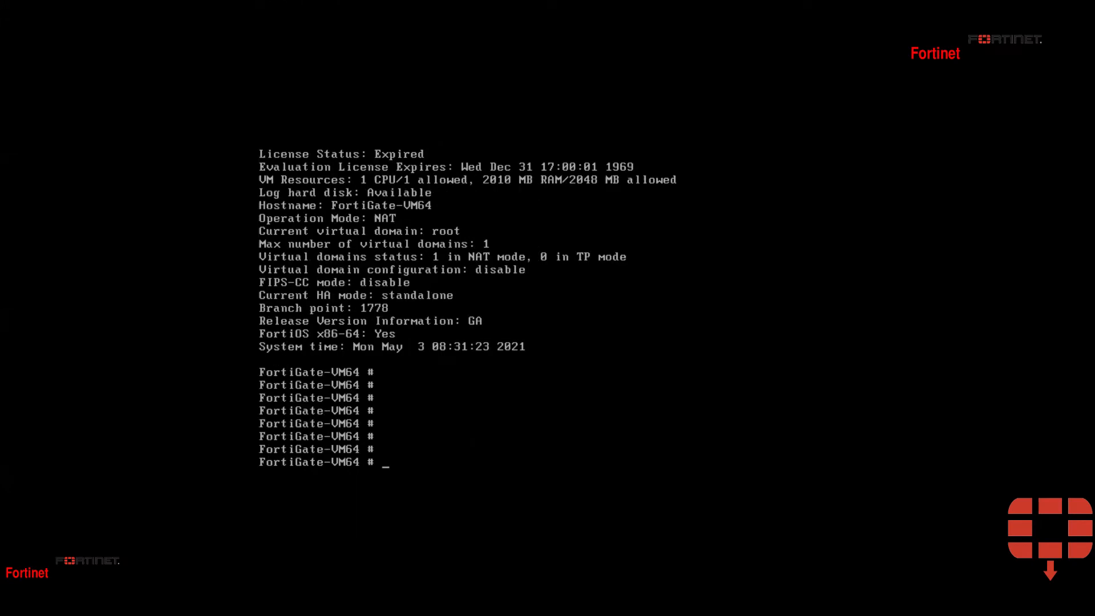
{"action": "key", "text": "ctrl+alt"}
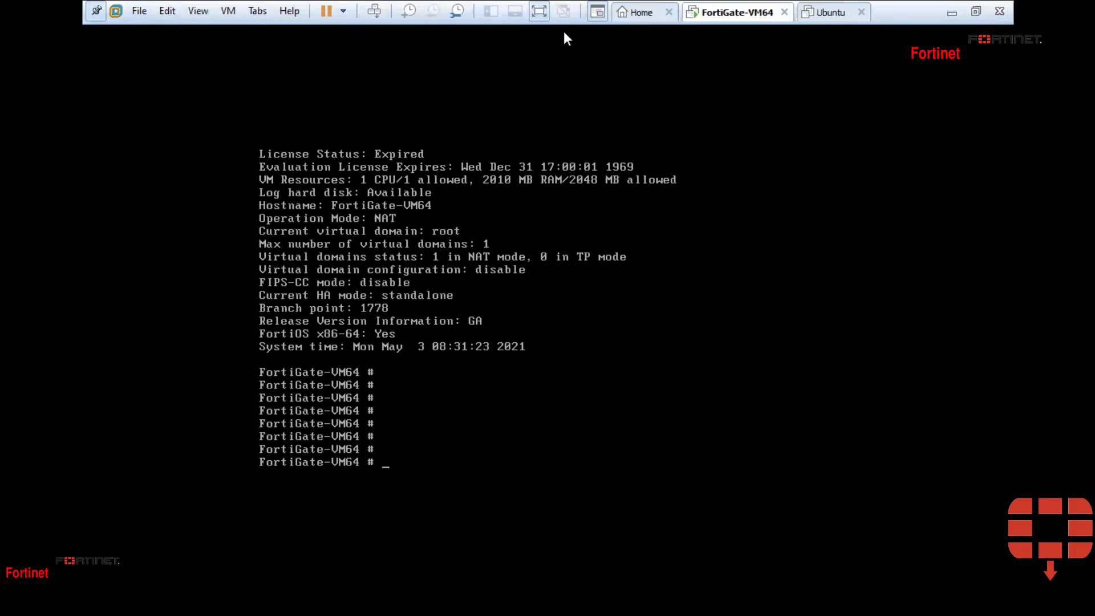
Exit full-screen mode from the VMware full-screen command bar
{"action": "left_click", "coordinate": [96, 11]}
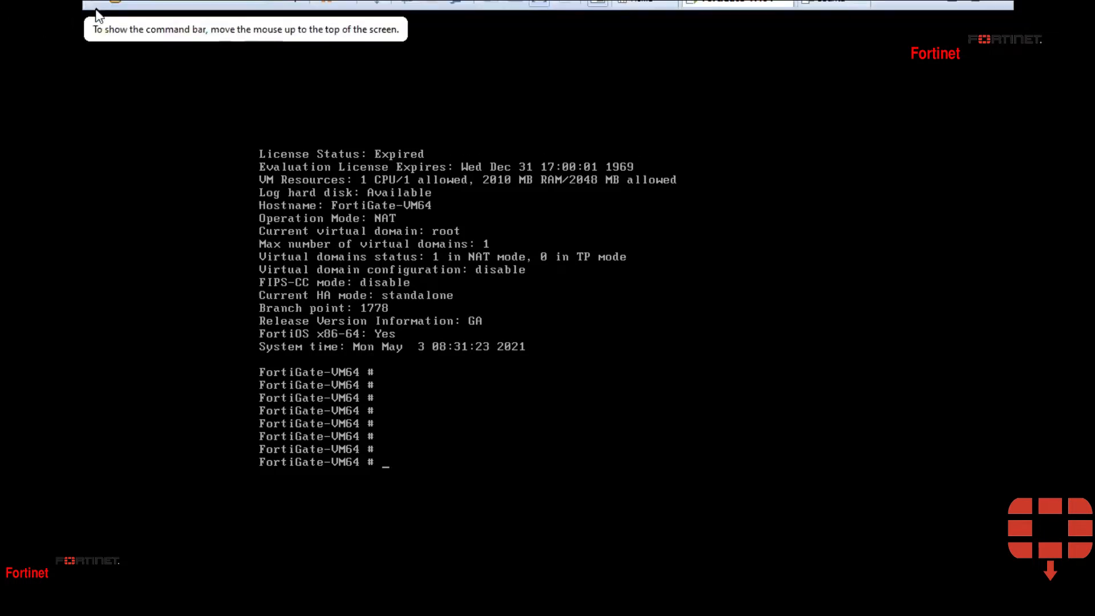
{"action": "mouse_move", "coordinate": [492, 3]}
{"action": "left_click", "coordinate": [95, 13]}
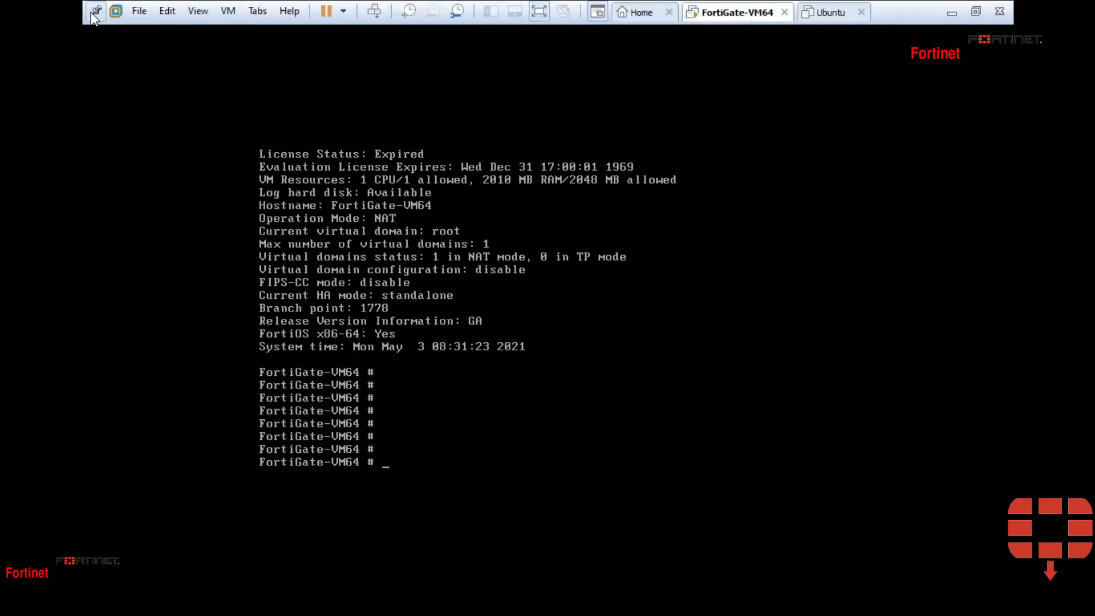
{"action": "left_click", "coordinate": [539, 12]}
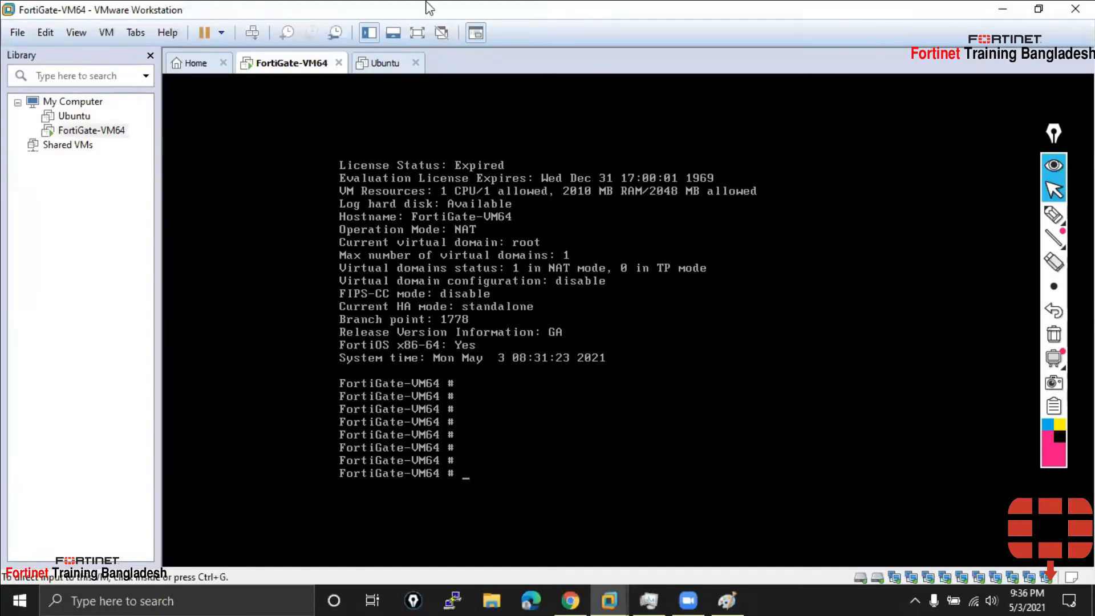
{"action": "left_click_drag", "start_coordinate": [1055, 132], "coordinate": [1052, 119]}
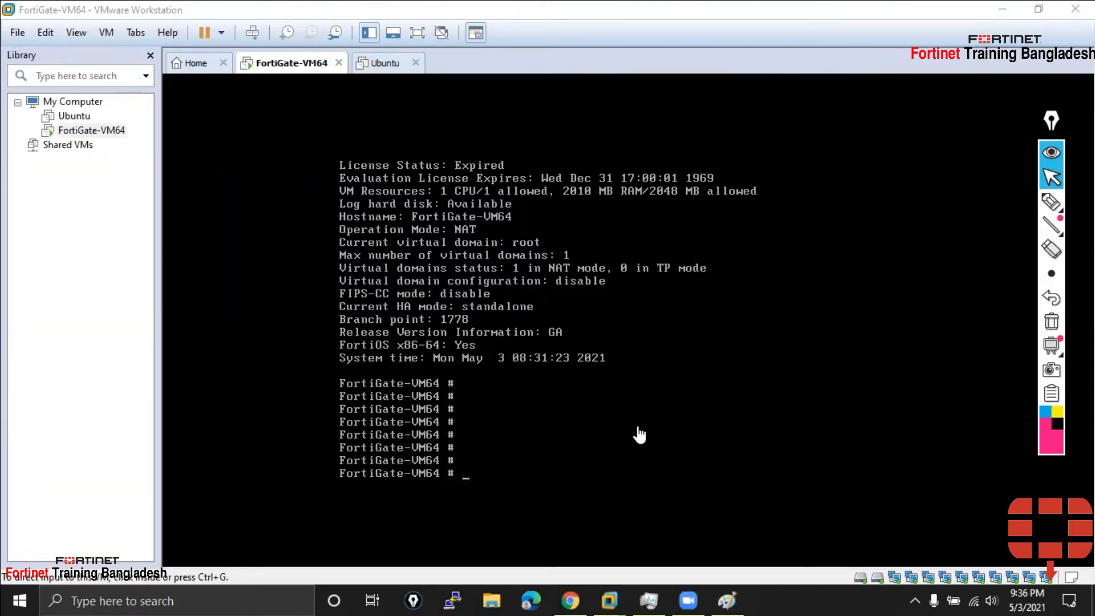
{"action": "left_click", "coordinate": [574, 464]}
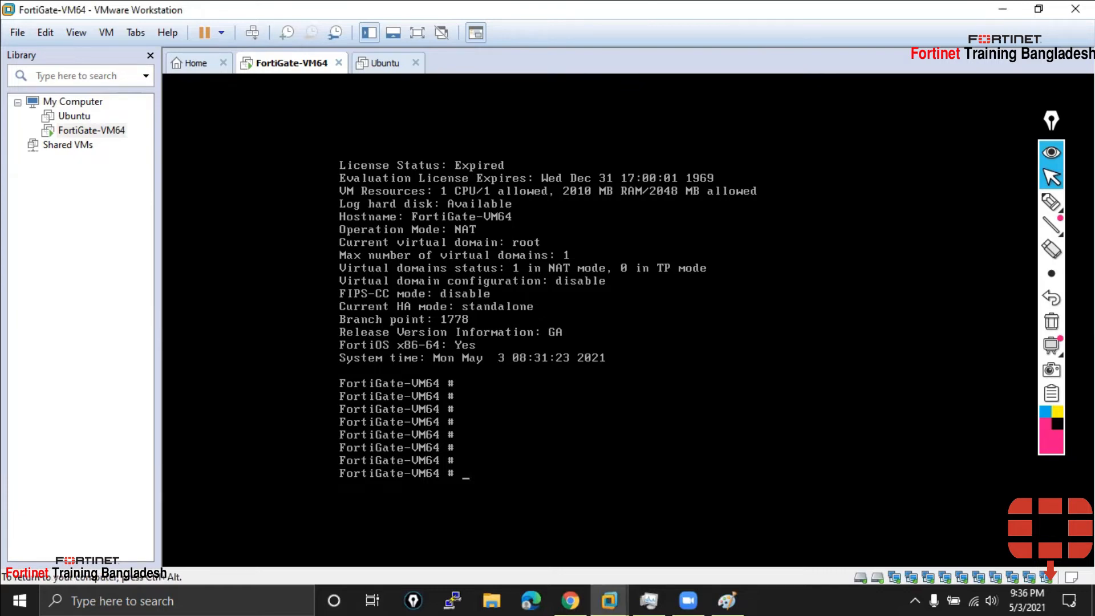
{"action": "key", "text": "ctrl+alt"}
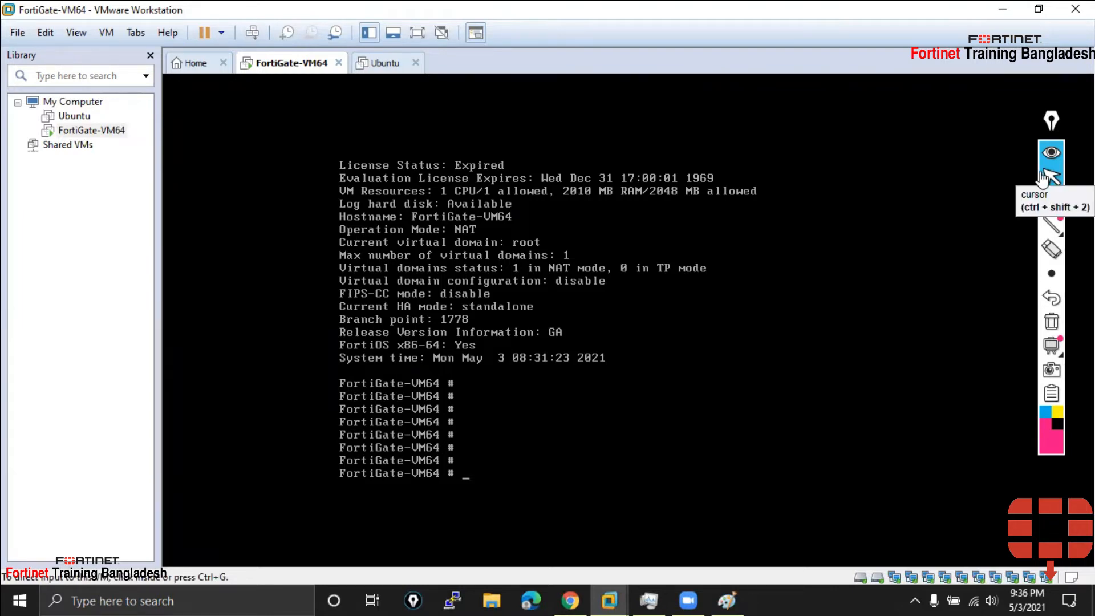
{"action": "left_click", "coordinate": [1042, 179]}
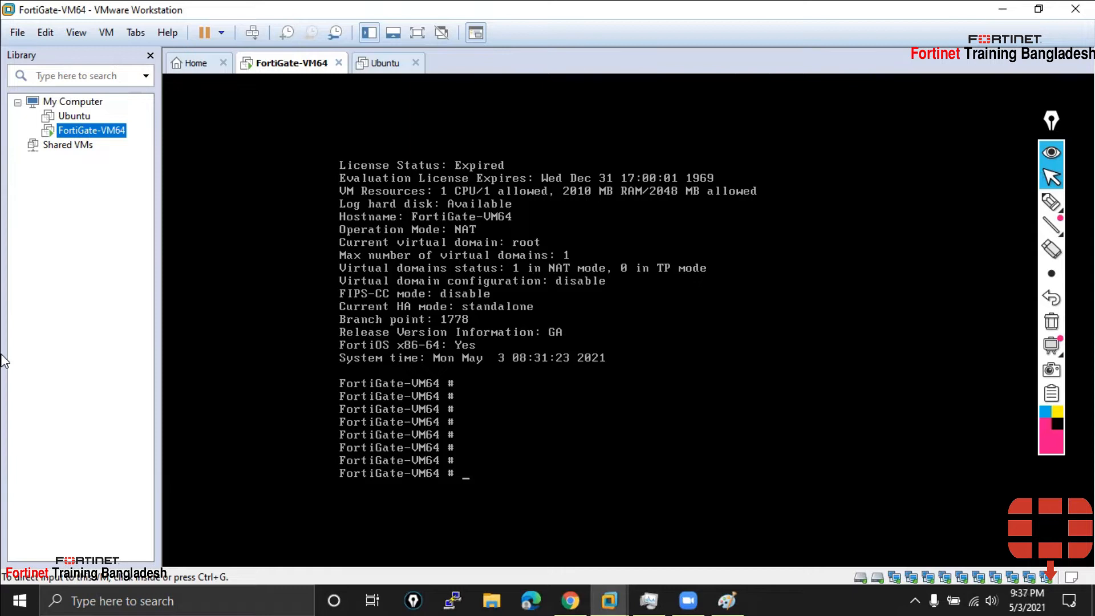
{"action": "left_click", "coordinate": [503, 423]}
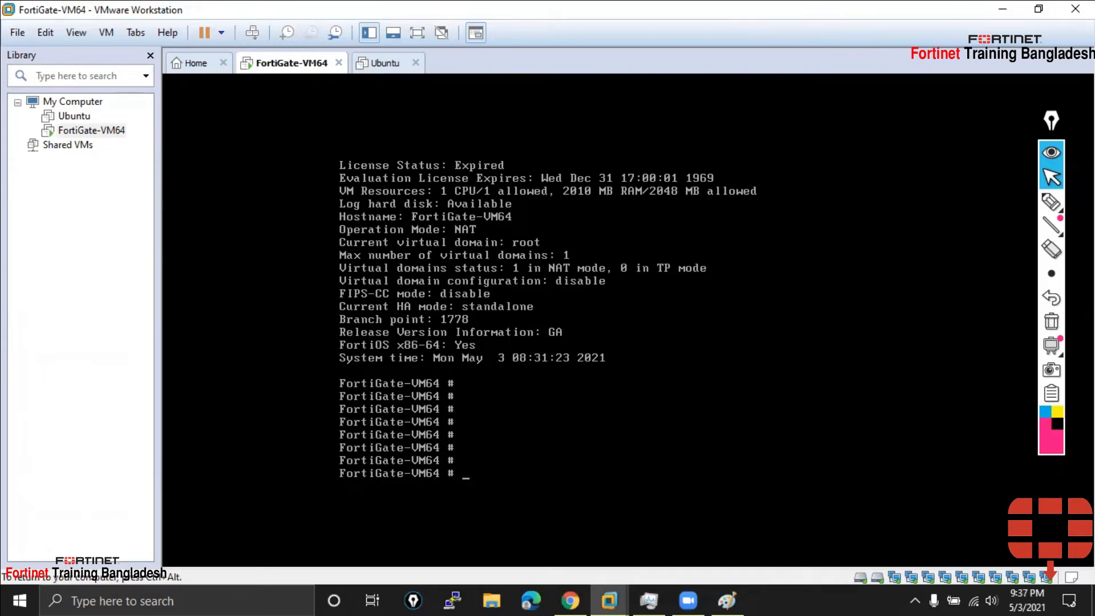
{"action": "key", "text": "ctrl+alt"}
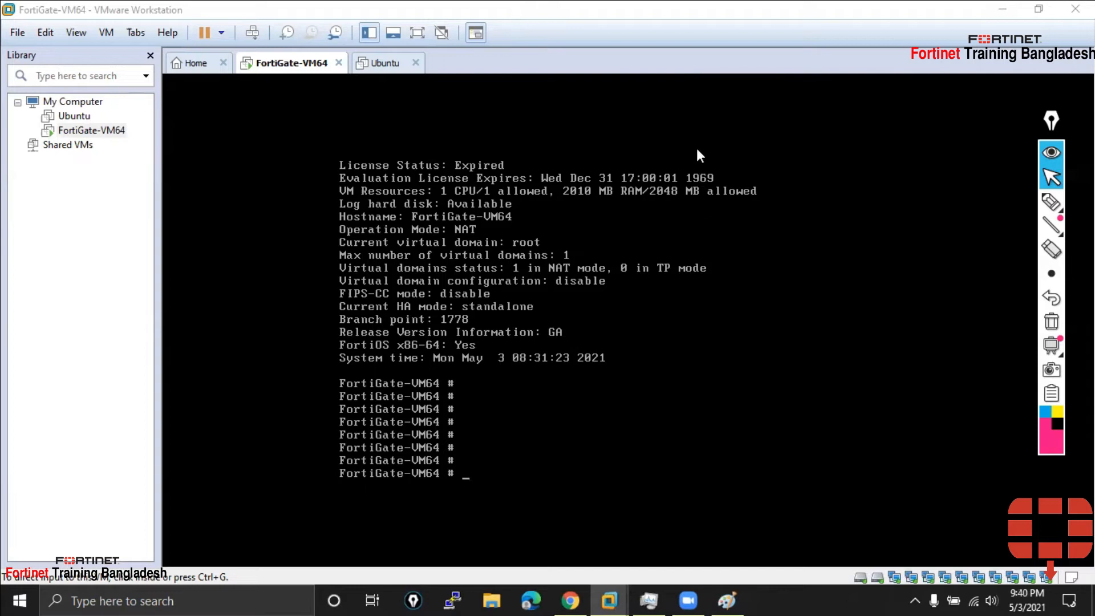
{"action": "left_click", "coordinate": [963, 356]}
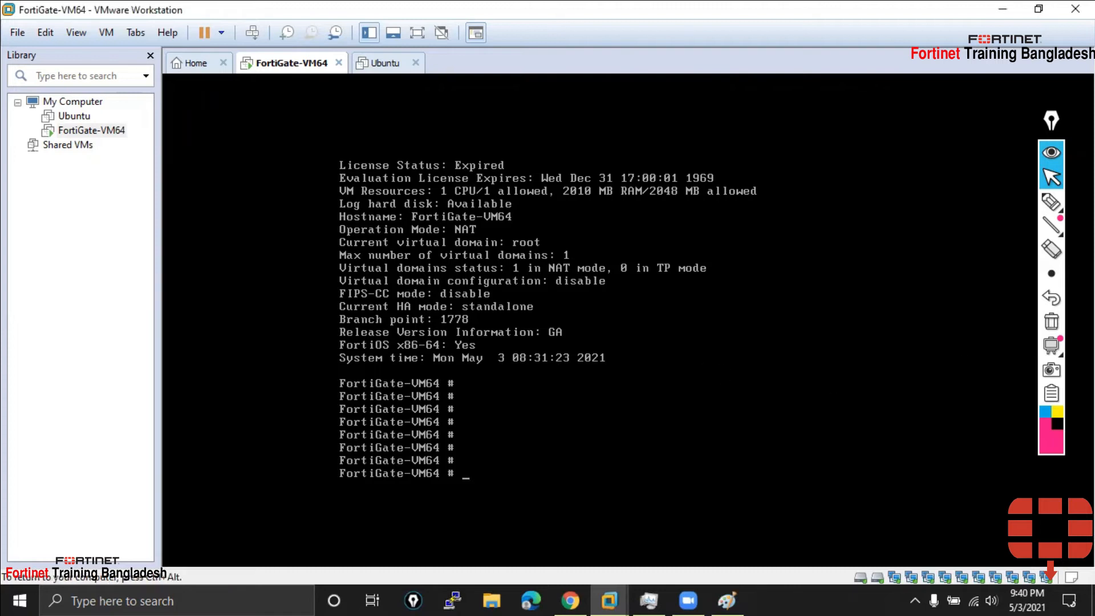
Scroll the console back to the get system status command and take up the pink annotation pen
{"action": "key", "text": "shift+Page_Up"}
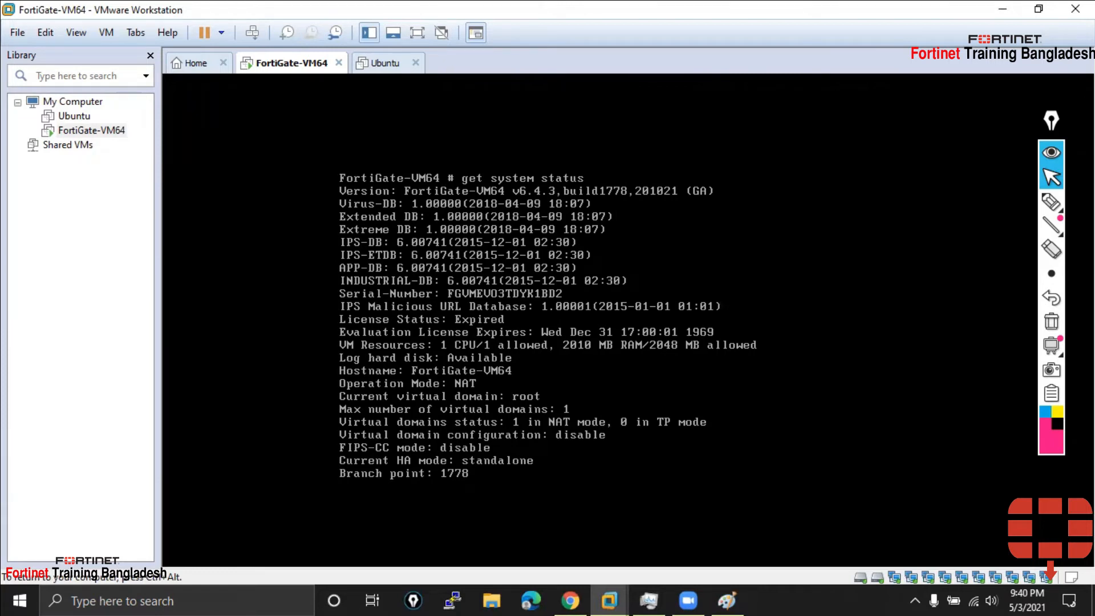
{"action": "key", "text": "ctrl+alt"}
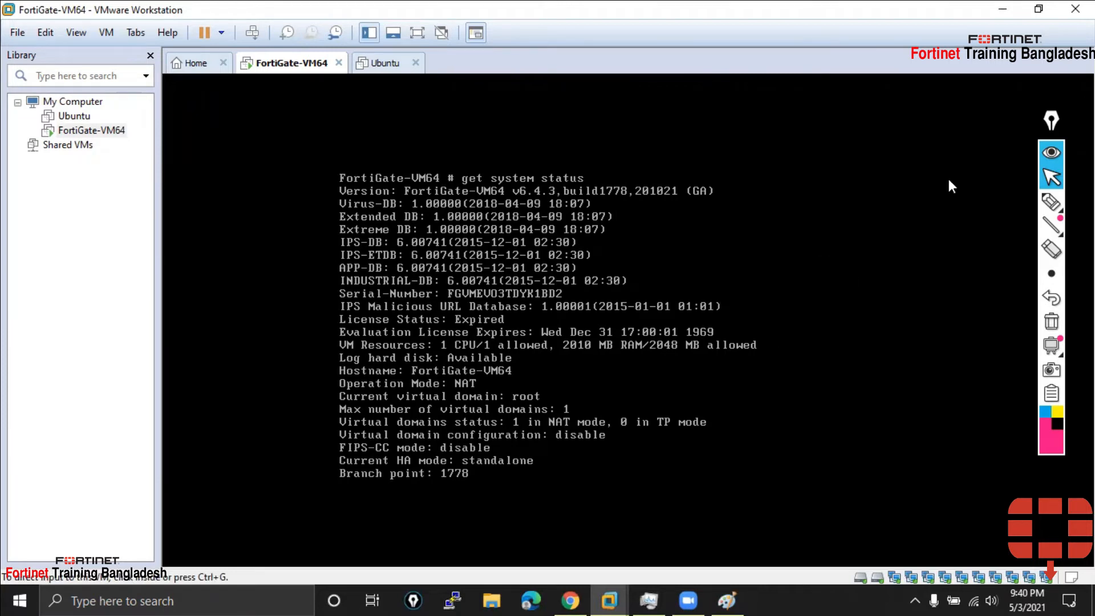
{"action": "left_click", "coordinate": [1051, 201]}
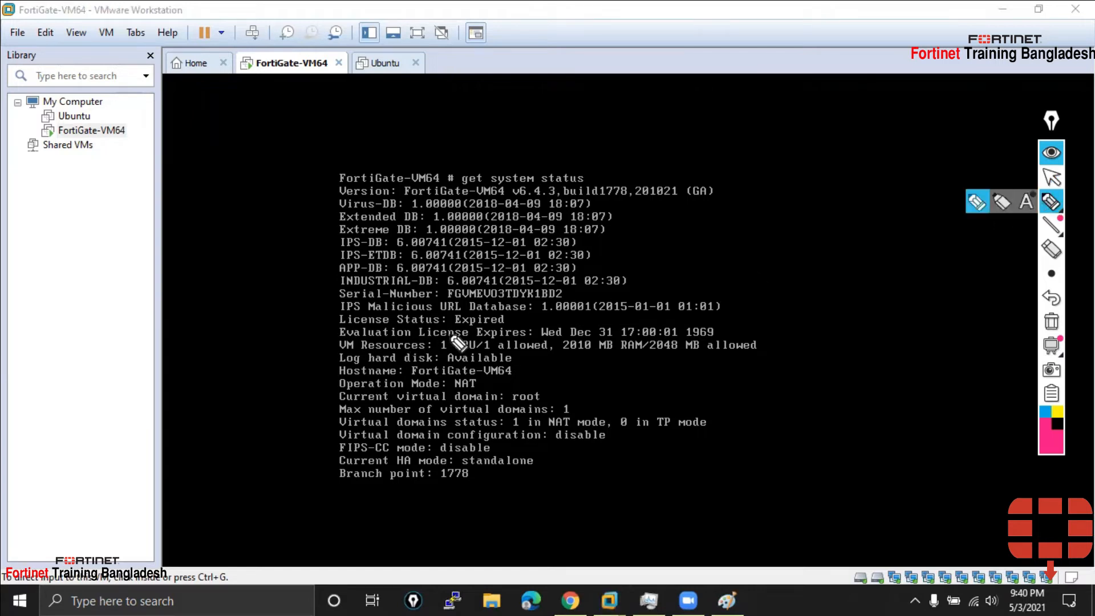
Mark the Expired license, 1969 expiry date, VM Resources, Hostname and Operation Mode lines, then clear them
{"action": "left_click_drag", "start_coordinate": [293, 322], "coordinate": [333, 324]}
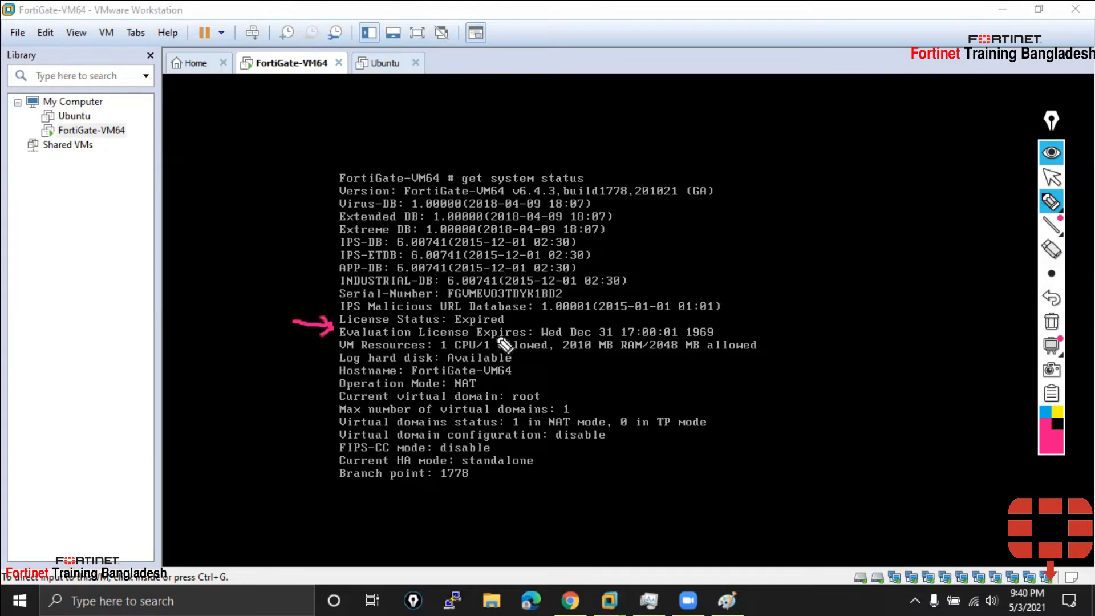
{"action": "left_click_drag", "start_coordinate": [455, 327], "coordinate": [500, 327]}
{"action": "left_click_drag", "start_coordinate": [718, 332], "coordinate": [744, 318]}
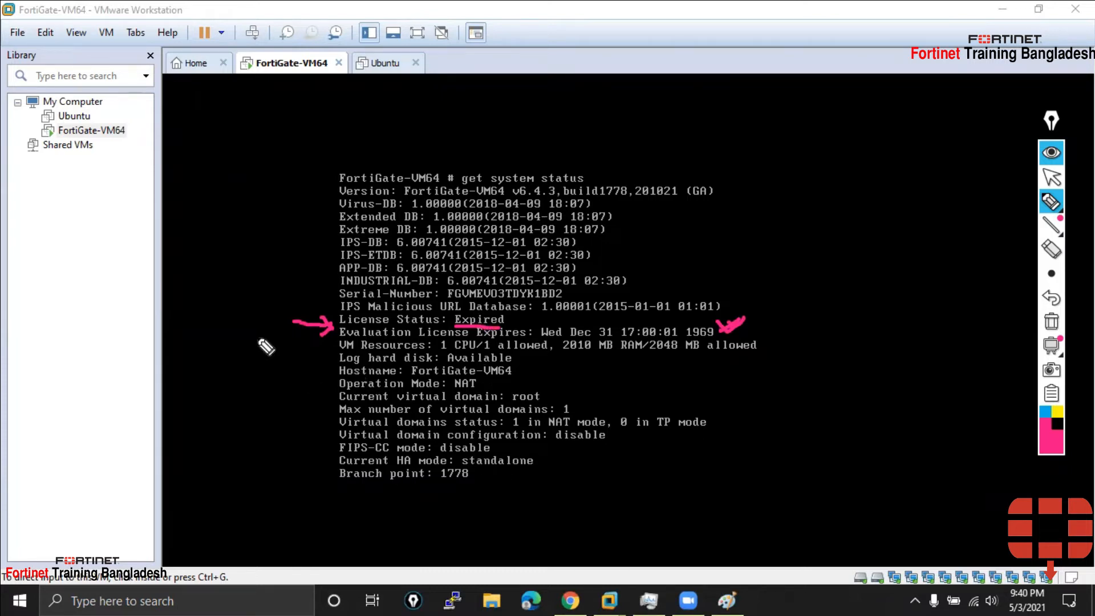
{"action": "mouse_move", "coordinate": [312, 351]}
{"action": "left_mouse_down"}
{"action": "mouse_move", "coordinate": [337, 343]}
{"action": "mouse_move", "coordinate": [326, 364]}
{"action": "left_mouse_up"}
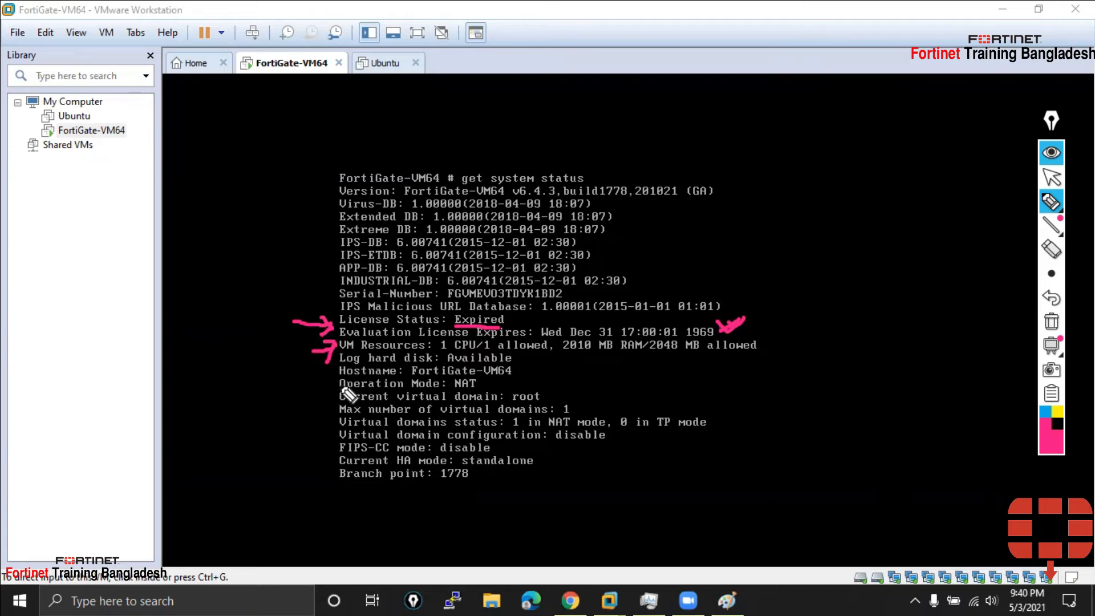
{"action": "left_click_drag", "start_coordinate": [515, 371], "coordinate": [539, 366]}
{"action": "mouse_move", "coordinate": [314, 384]}
{"action": "left_mouse_down"}
{"action": "mouse_move", "coordinate": [331, 381]}
{"action": "mouse_move", "coordinate": [323, 388]}
{"action": "left_mouse_up"}
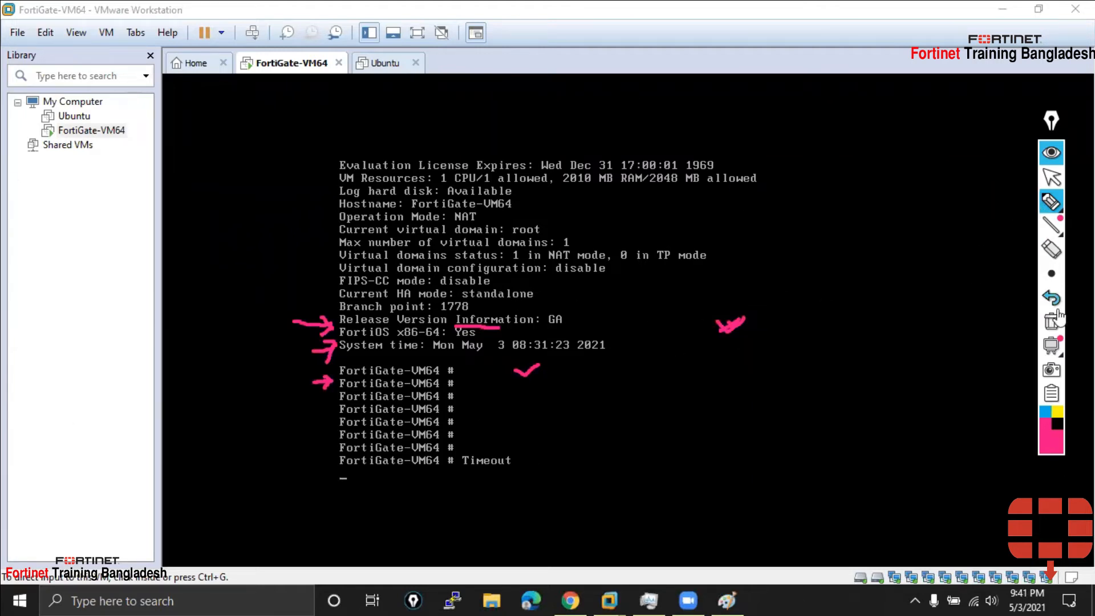
{"action": "left_click", "coordinate": [1052, 325]}
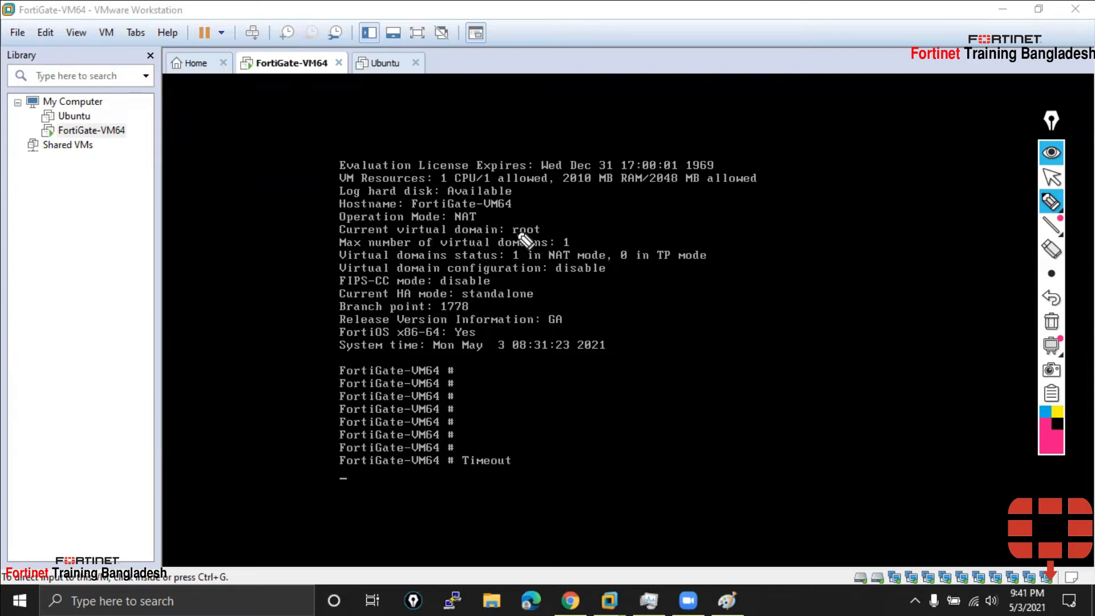
Mark the root virtual domain, max virtual domains, TP mode, VM64 hostname and disable values in pink
{"action": "mouse_move", "coordinate": [307, 227]}
{"action": "left_mouse_down"}
{"action": "mouse_move", "coordinate": [335, 229]}
{"action": "mouse_move", "coordinate": [322, 244]}
{"action": "left_mouse_up"}
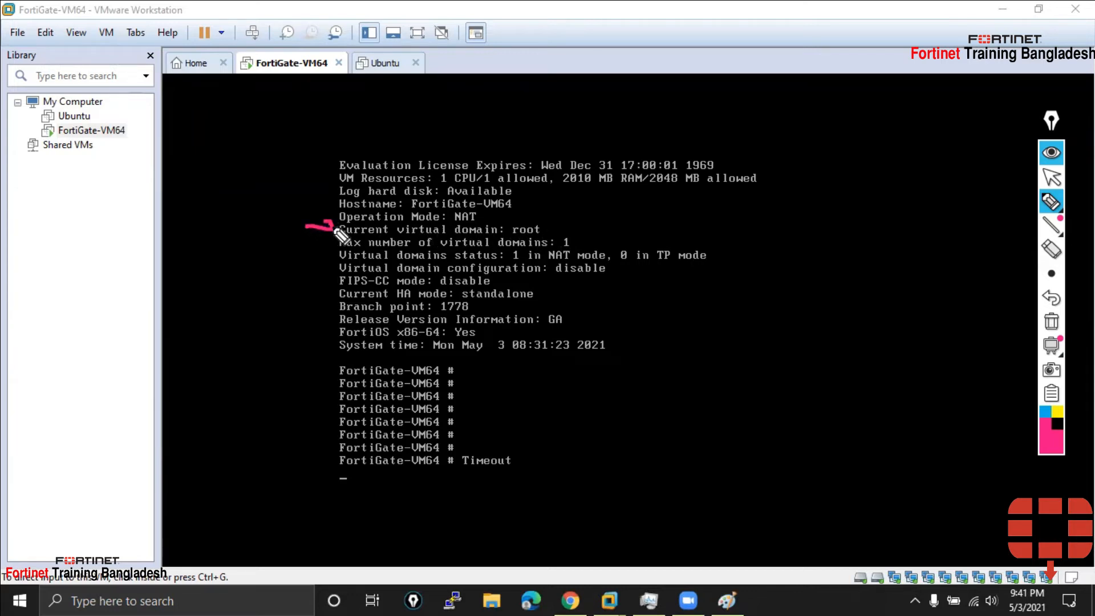
{"action": "left_click_drag", "start_coordinate": [558, 225], "coordinate": [567, 226]}
{"action": "left_click_drag", "start_coordinate": [512, 234], "coordinate": [537, 234]}
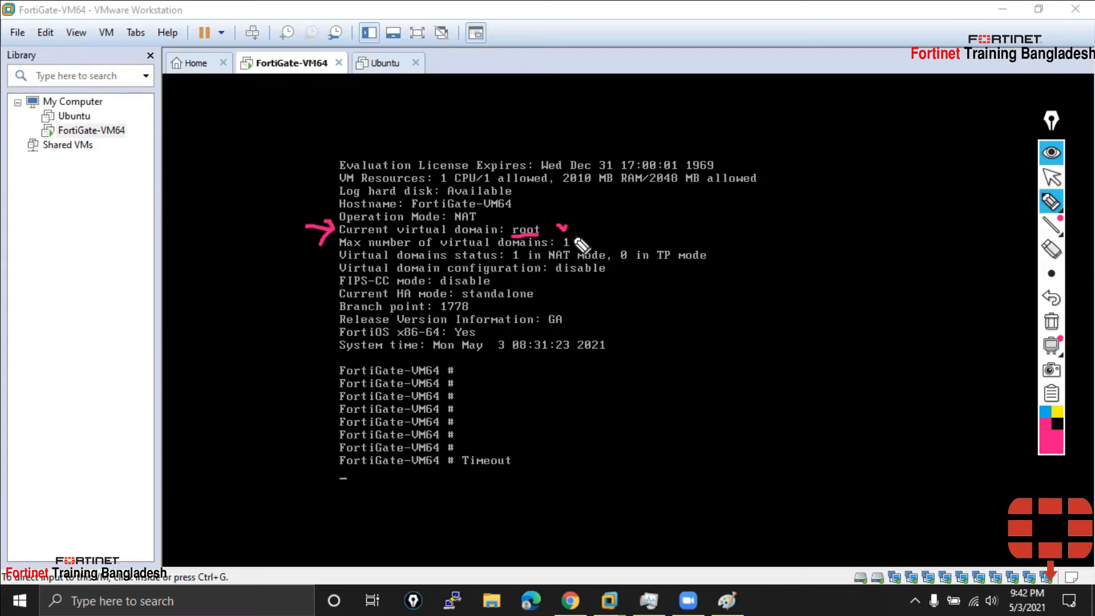
{"action": "left_click_drag", "start_coordinate": [574, 240], "coordinate": [604, 230]}
{"action": "left_click_drag", "start_coordinate": [657, 260], "coordinate": [706, 259]}
{"action": "left_click_drag", "start_coordinate": [621, 267], "coordinate": [668, 263]}
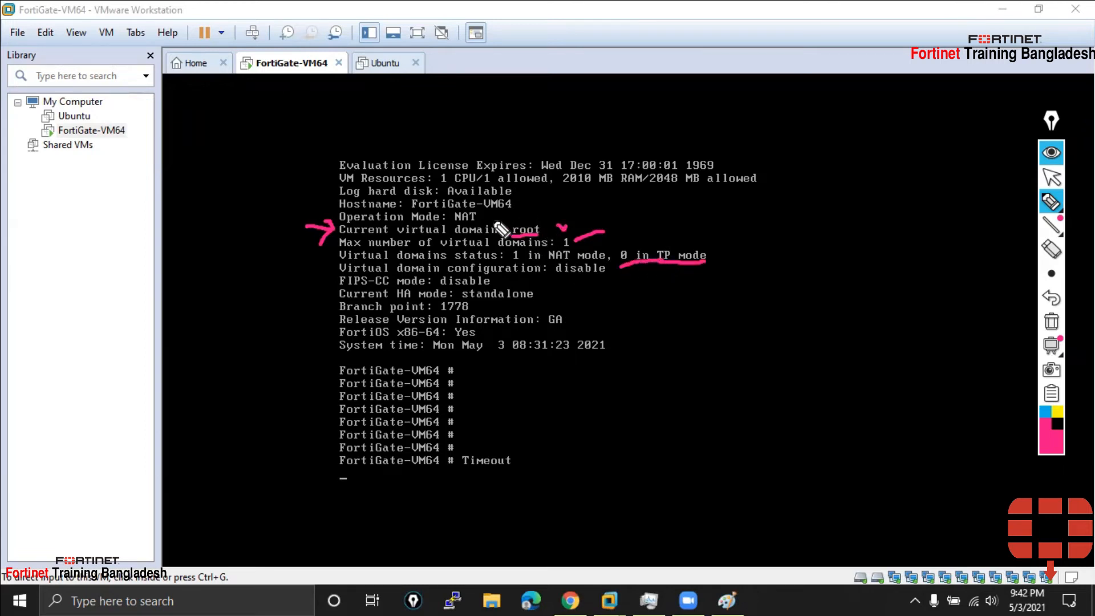
{"action": "left_click_drag", "start_coordinate": [484, 215], "coordinate": [493, 210]}
{"action": "left_click_drag", "start_coordinate": [556, 280], "coordinate": [602, 277]}
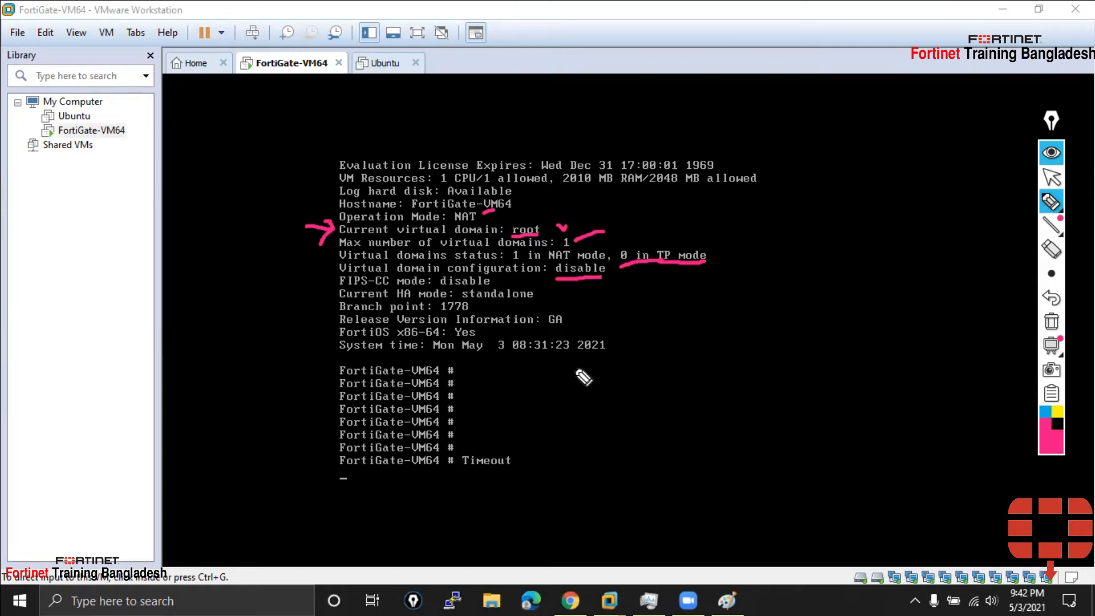
Point an arrow at Current HA mode, underline standalone, and tick the System time line
{"action": "mouse_move", "coordinate": [308, 295]}
{"action": "left_mouse_down"}
{"action": "mouse_move", "coordinate": [331, 295]}
{"action": "mouse_move", "coordinate": [320, 310]}
{"action": "left_mouse_up"}
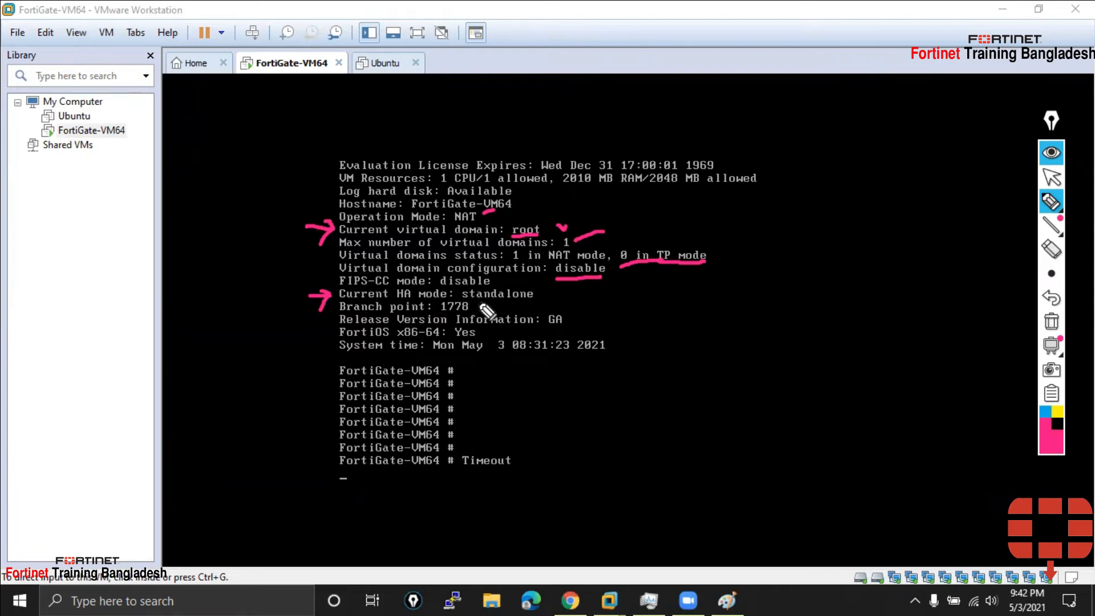
{"action": "left_click_drag", "start_coordinate": [469, 303], "coordinate": [533, 303]}
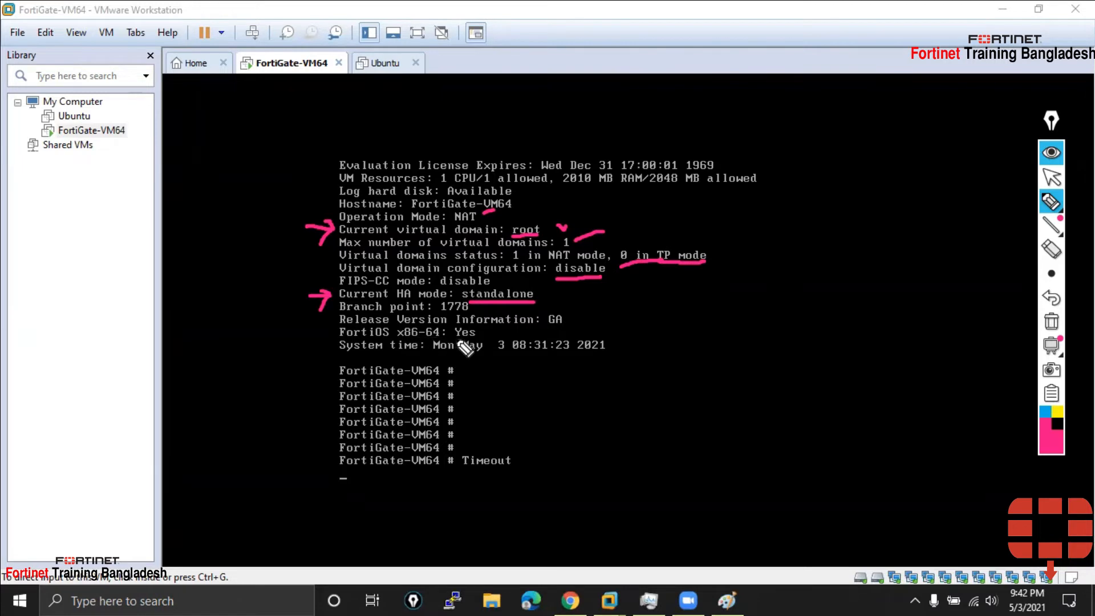
{"action": "left_click_drag", "start_coordinate": [325, 349], "coordinate": [338, 338]}
{"action": "left_click", "coordinate": [1056, 181]}
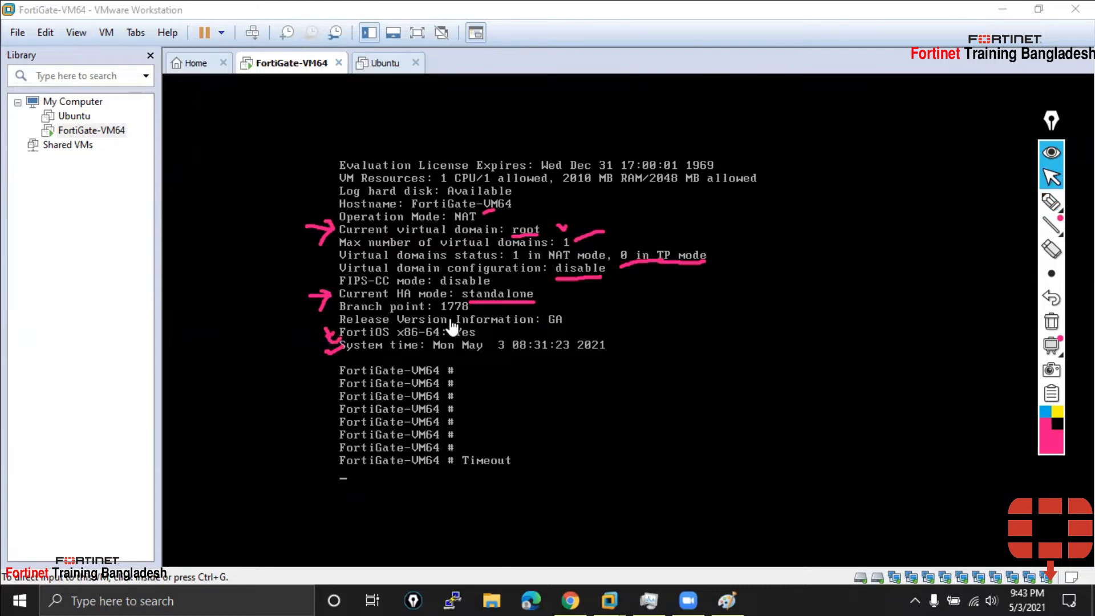
Remove the pink annotations and rerun 'get system status' in the FortiGate-VM64 console for clean output
{"action": "left_click", "coordinate": [1051, 321]}
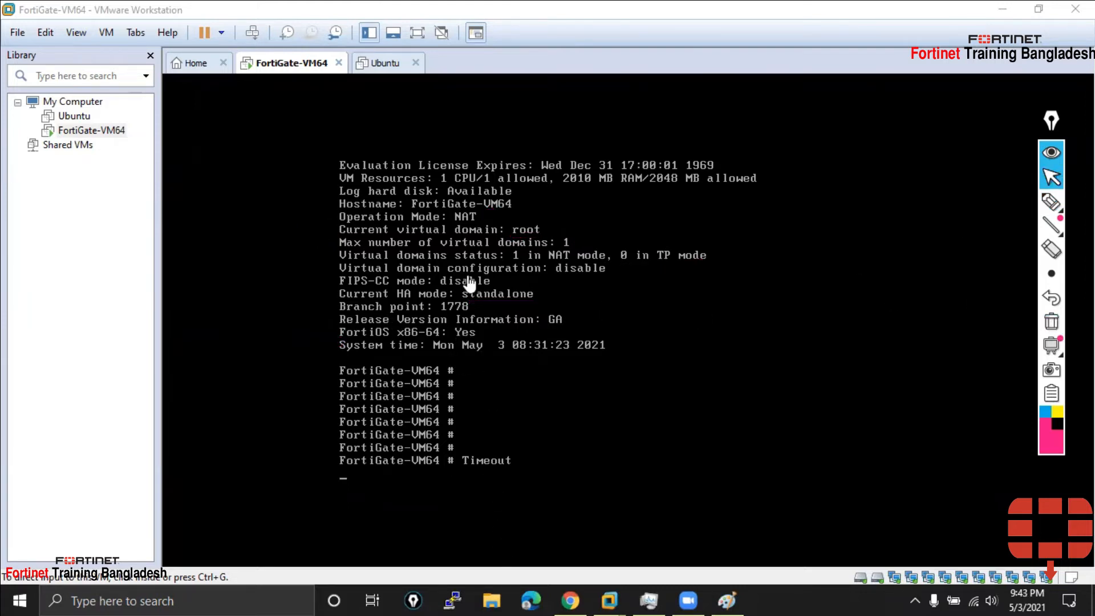
{"action": "left_click", "coordinate": [519, 297]}
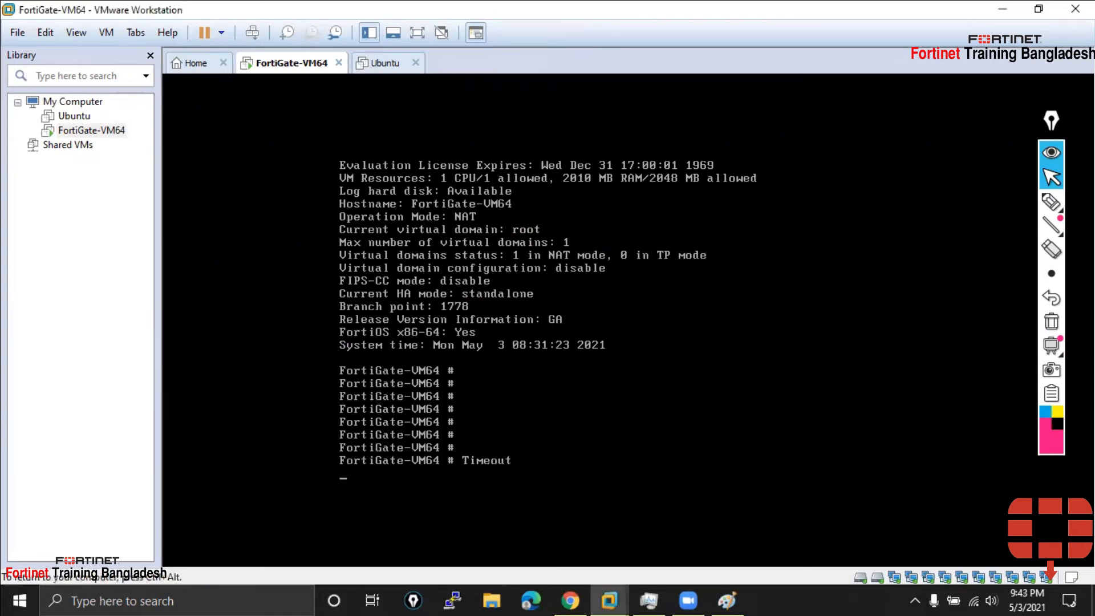
{"action": "type", "text": "get system status"}
{"action": "key", "text": "Return"}
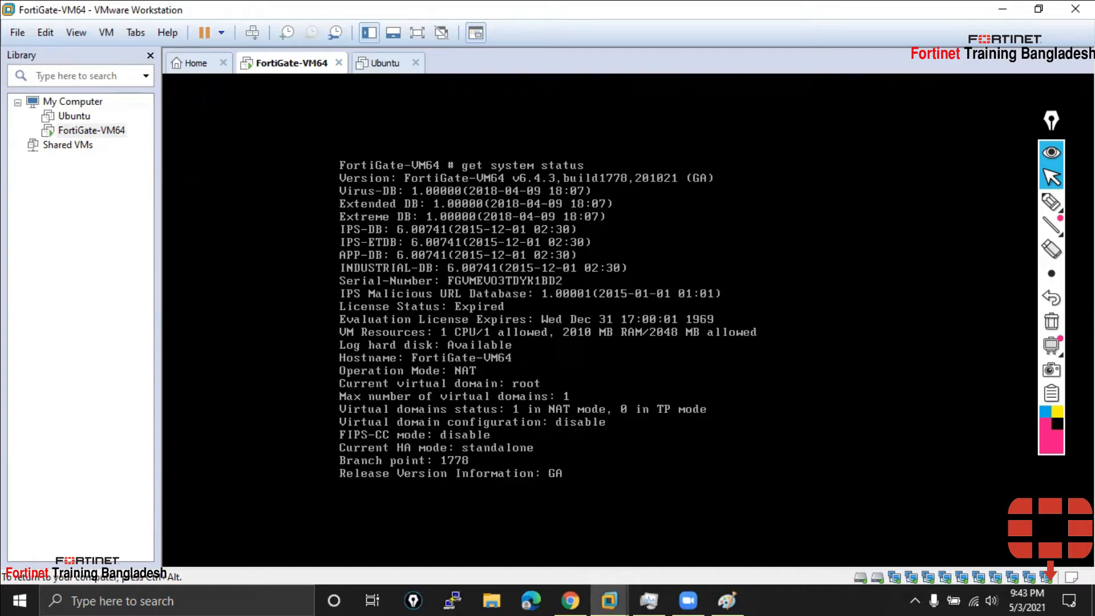
Release the VM and glance at the FortiGate 100F photo in Chrome
{"action": "key", "text": "ctrl+alt"}
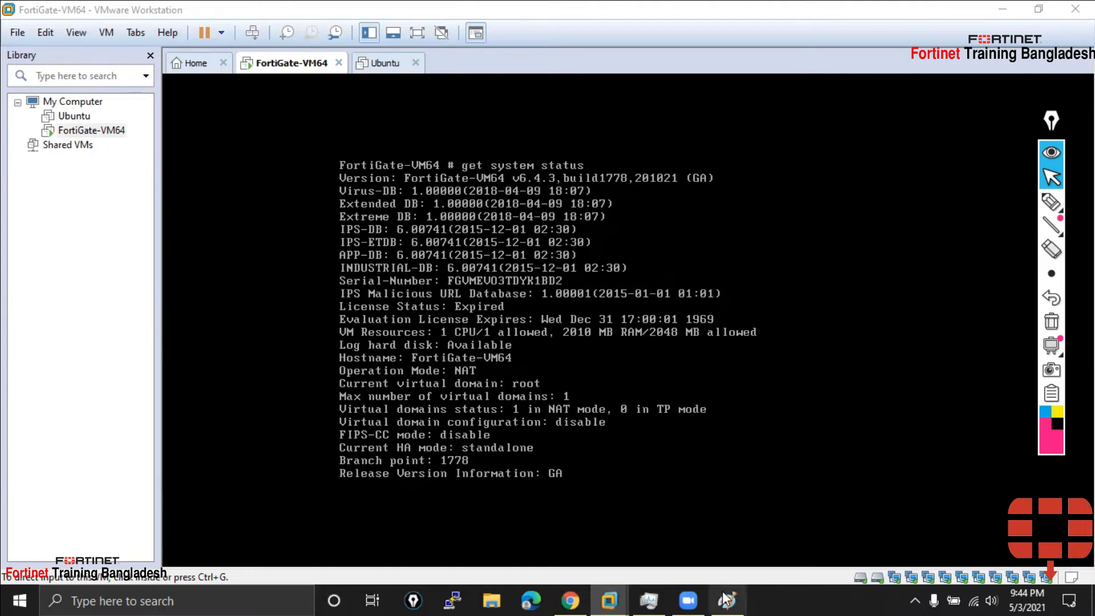
{"action": "left_click", "coordinate": [570, 601]}
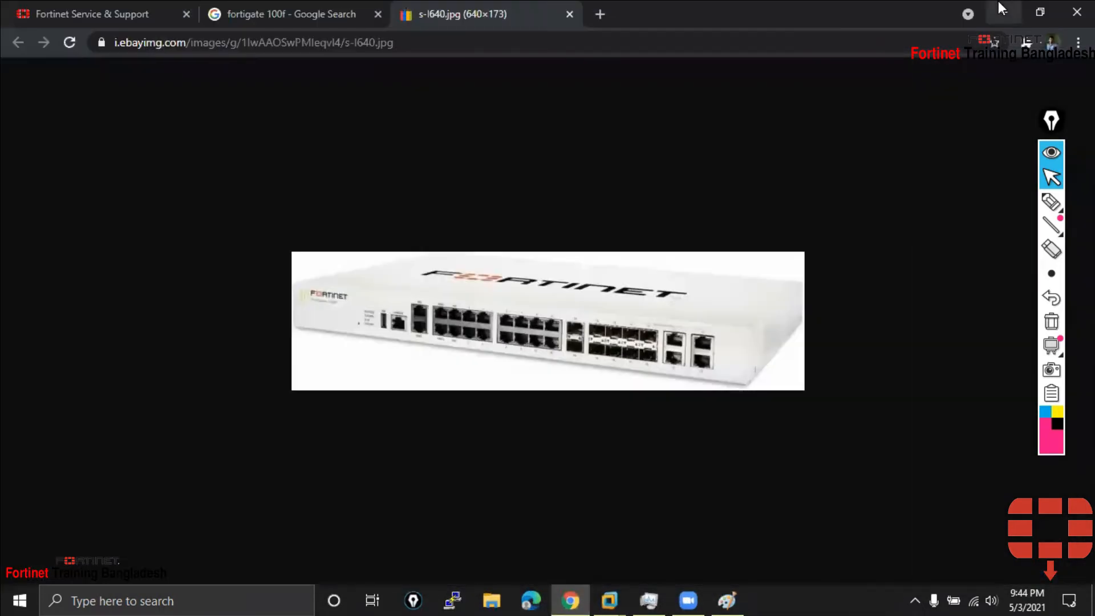
{"action": "left_click", "coordinate": [998, 3]}
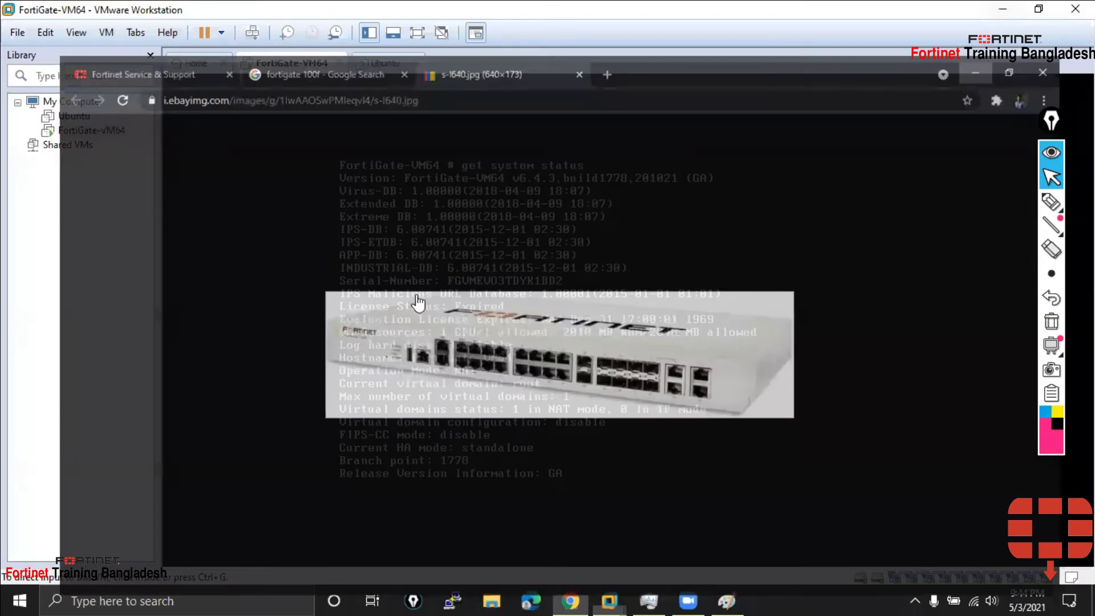
Add fresh console prompts and enter 'get system status' at the FortiGate prompt without running it
{"action": "left_click", "coordinate": [412, 294]}
{"action": "key", "text": "Return"}
{"action": "key", "text": "Return"}
{"action": "key", "text": "Return"}
{"action": "key", "text": "Return"}
{"action": "key", "text": "Return"}
{"action": "key", "text": "Return"}
{"action": "key", "text": "Return"}
{"action": "key", "text": "Return"}
{"action": "key", "text": "Return"}
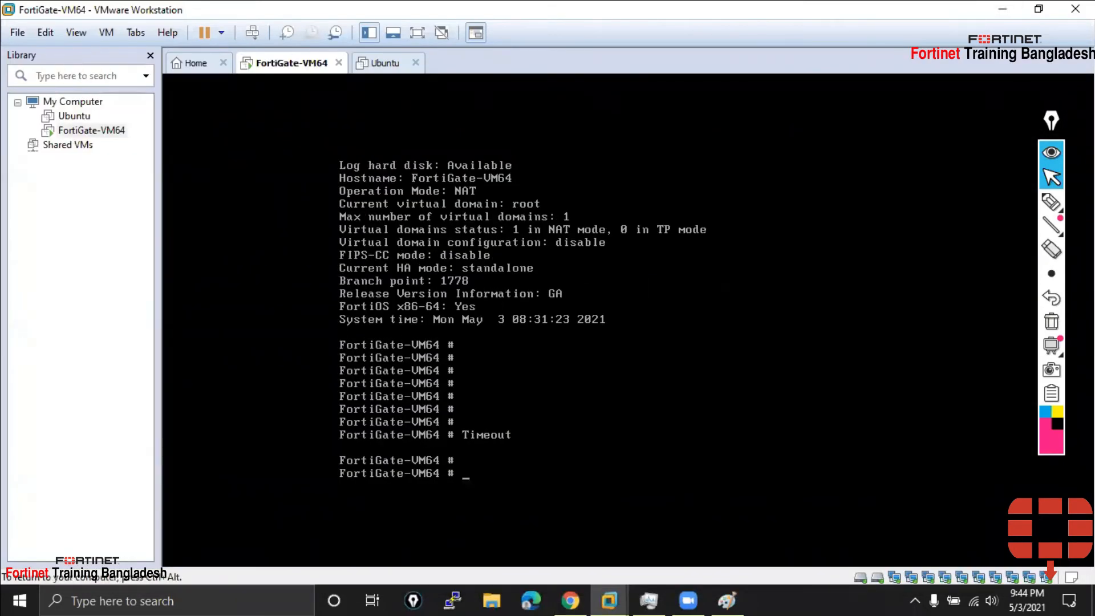
{"action": "key", "text": "Return"}
{"action": "key", "text": "Return"}
{"action": "key", "text": "Return"}
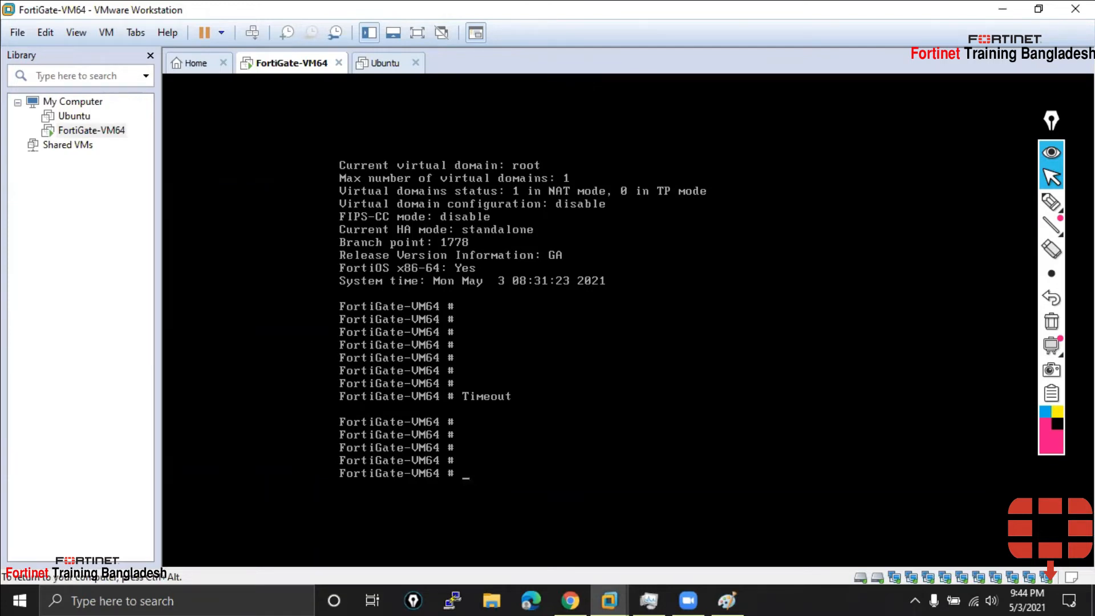
{"action": "type", "text": "get system status"}
{"action": "key", "text": "ctrl+alt"}
Open Notepad and write the heading 'Fortigate Basic Configuration:' with a dashed underline
{"action": "left_click", "coordinate": [225, 599]}
{"action": "type", "text": "no"}
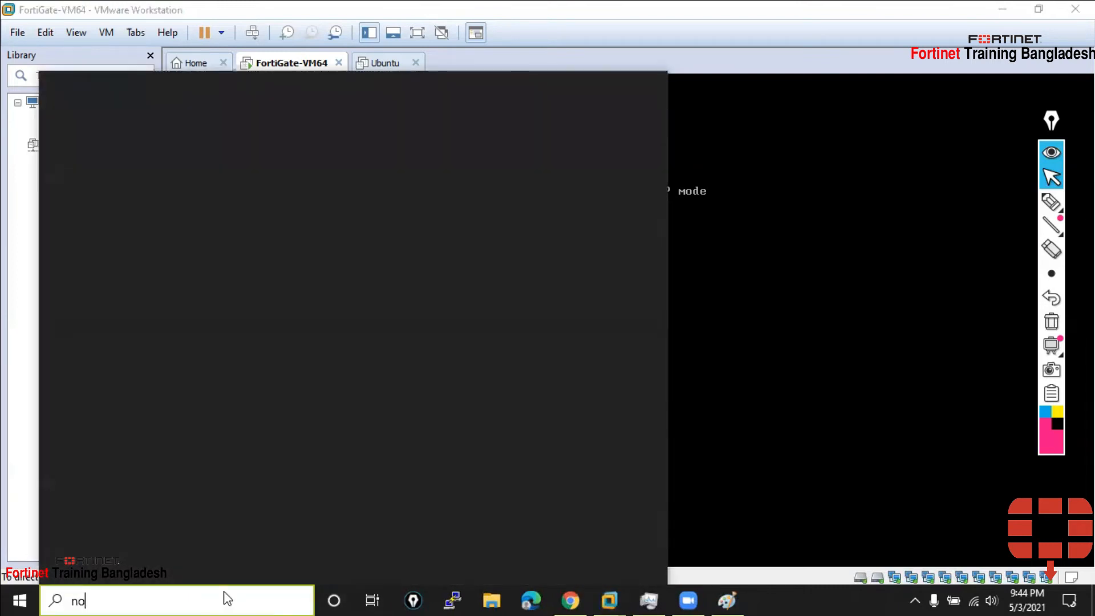
{"action": "type", "text": "t"}
{"action": "key", "text": "Return"}
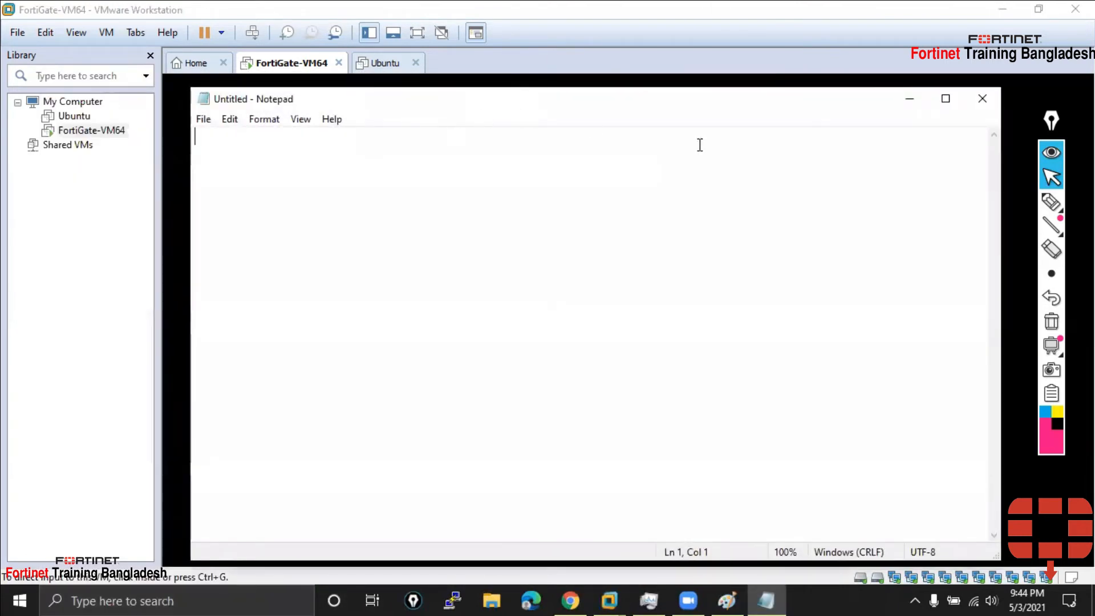
{"action": "type", "text": "Fortin"}
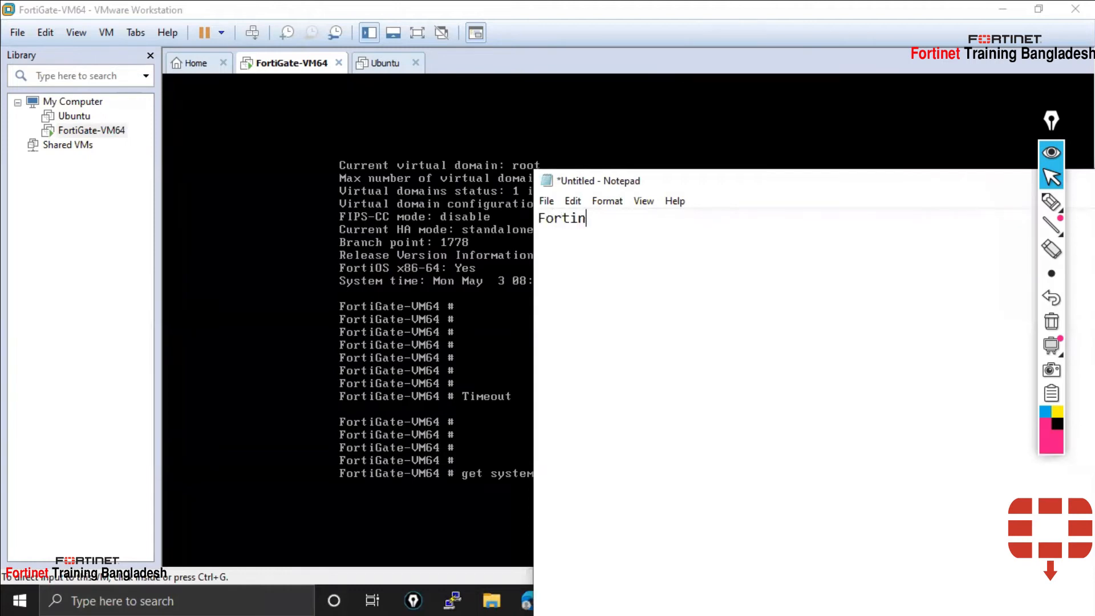
{"action": "key", "text": "BackSpace"}
{"action": "type", "text": "gate Basic Configuration:"}
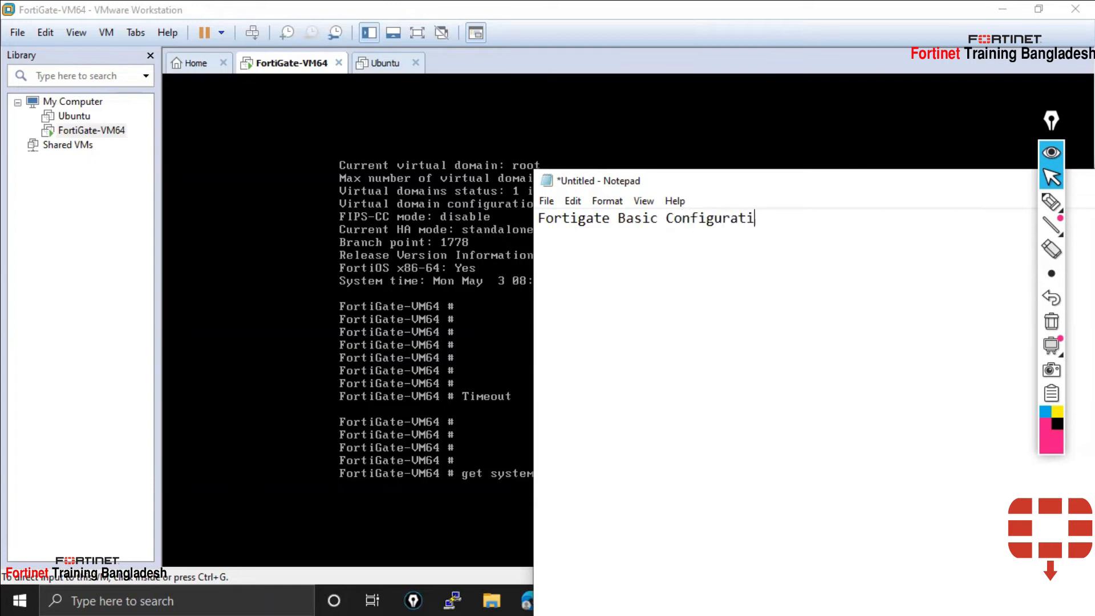
{"action": "key", "text": "Return"}
{"action": "type", "text": "---------------------------------------"}
{"action": "key", "text": "Return"}
{"action": "key", "text": "Return"}
Add 'To view system stauts:-', an = underline and 'FortiGate-VM64 # get system status'
{"action": "type", "text": "To view system"}
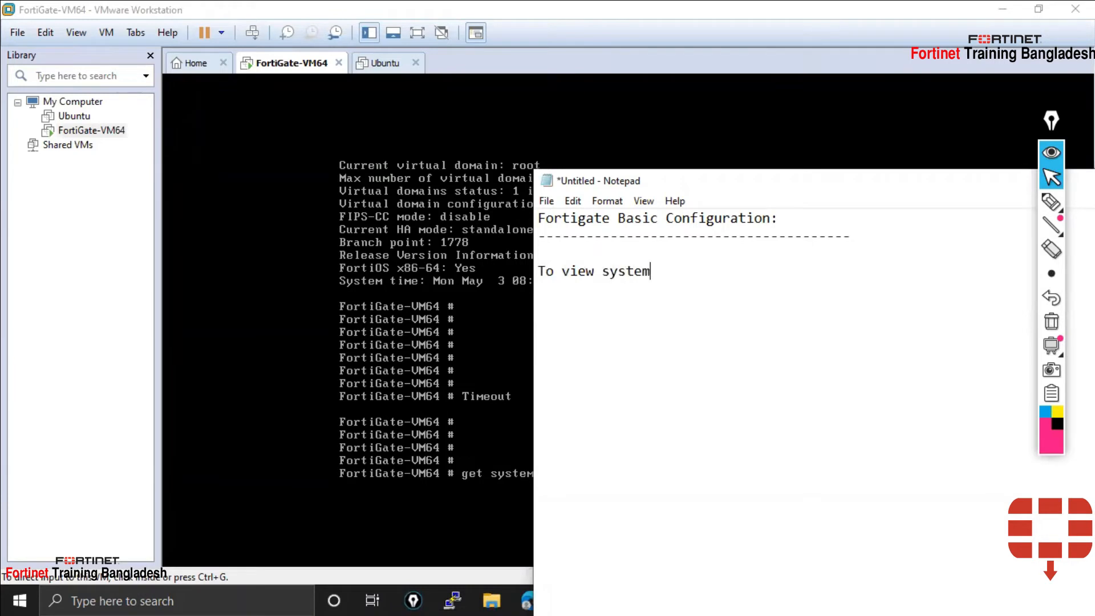
{"action": "type", "text": " stauts:-"}
{"action": "key", "text": "Return"}
{"action": "type", "text": "======"}
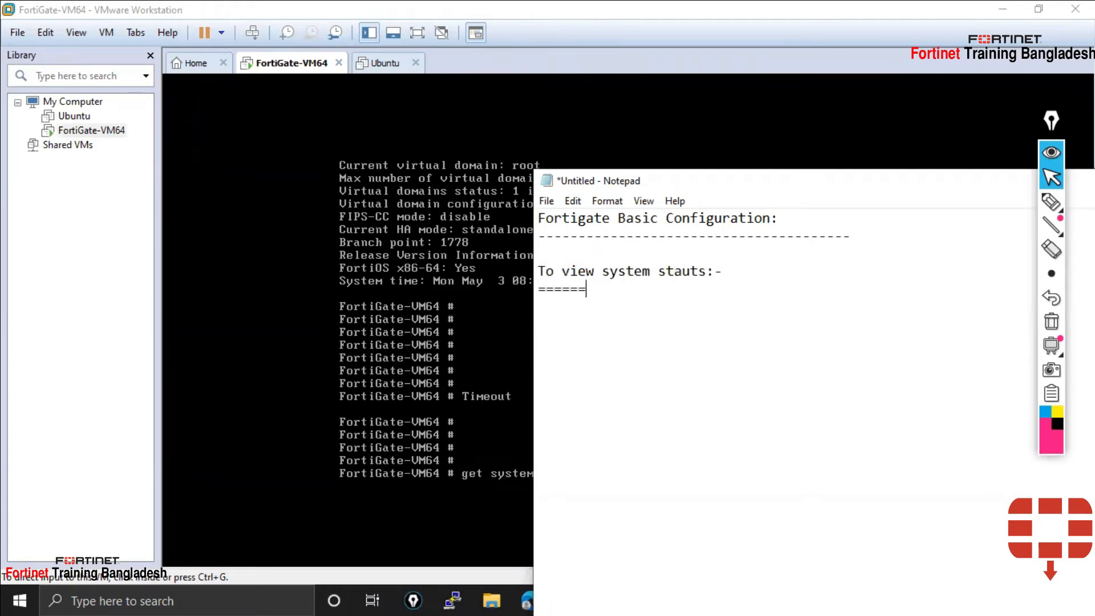
{"action": "type", "text": "===================="}
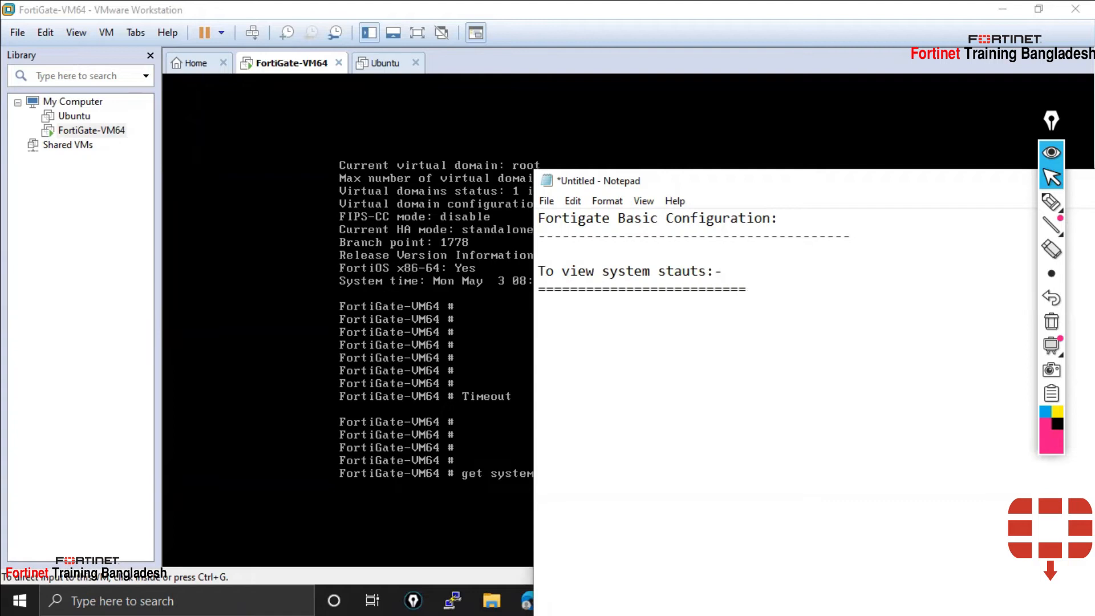
{"action": "type", "text": "FortiGate-V"}
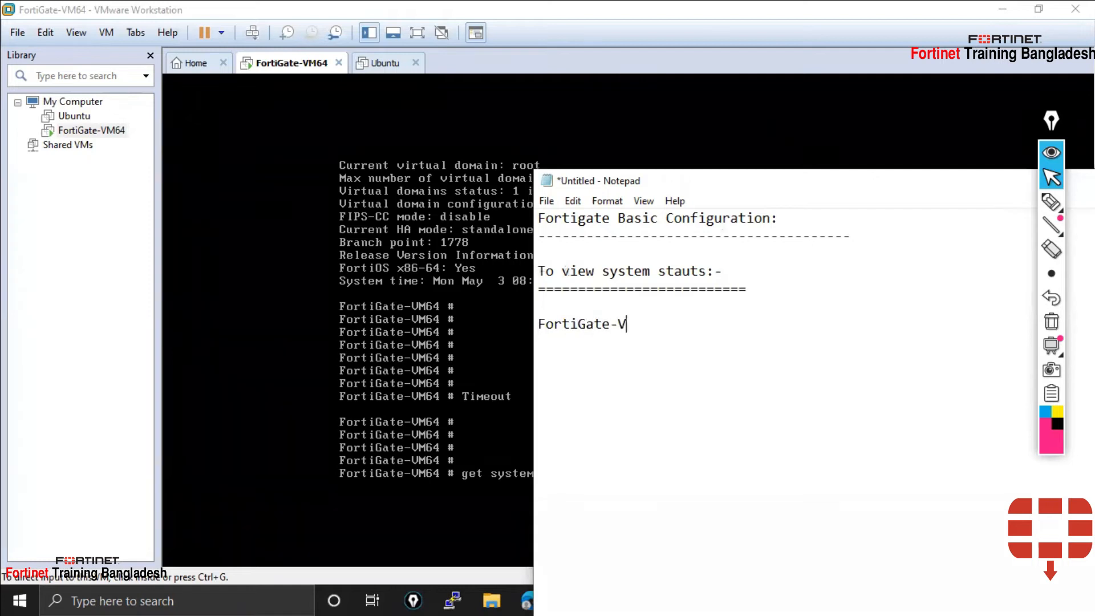
{"action": "type", "text": "M64 # get system status"}
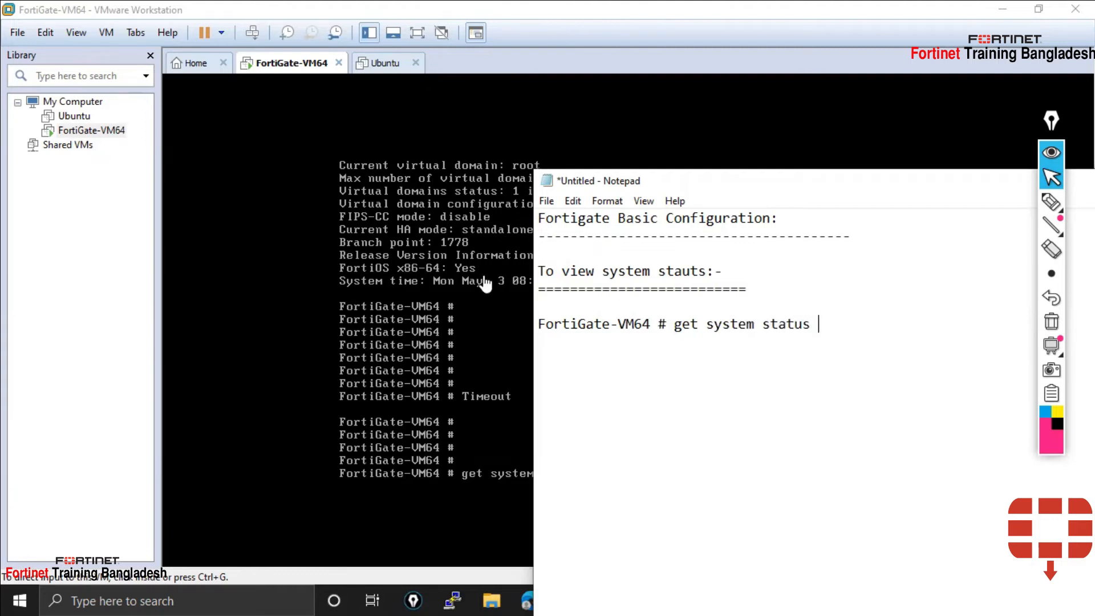
Select the command line in the note and return to the FortiGate console
{"action": "left_click_drag", "start_coordinate": [819, 325], "coordinate": [657, 325]}
{"action": "double_click", "coordinate": [595, 271]}
{"action": "left_click", "coordinate": [652, 291]}
{"action": "left_click", "coordinate": [167, 279]}
{"action": "left_click", "coordinate": [587, 484]}
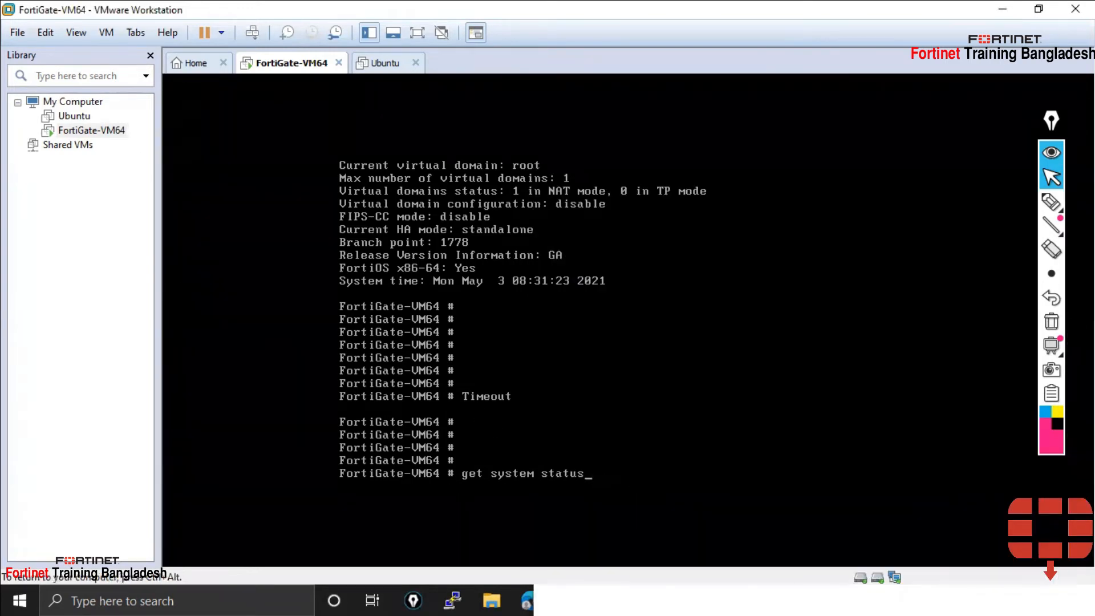
Erase the unrun 'get system status' from the prompt and refocus the VM console
{"action": "key", "text": "BackSpace"}
{"action": "key", "text": "BackSpace"}
{"action": "key", "text": "BackSpace"}
{"action": "key", "text": "BackSpace"}
{"action": "key", "text": "BackSpace"}
{"action": "key", "text": "BackSpace"}
{"action": "key", "text": "BackSpace"}
{"action": "key", "text": "BackSpace"}
{"action": "key", "text": "BackSpace"}
{"action": "key", "text": "BackSpace"}
{"action": "key", "text": "BackSpace"}
{"action": "key", "text": "BackSpace"}
{"action": "key", "text": "BackSpace"}
{"action": "key", "text": "BackSpace"}
{"action": "key", "text": "BackSpace"}
{"action": "key", "text": "BackSpace"}
{"action": "key", "text": "BackSpace"}
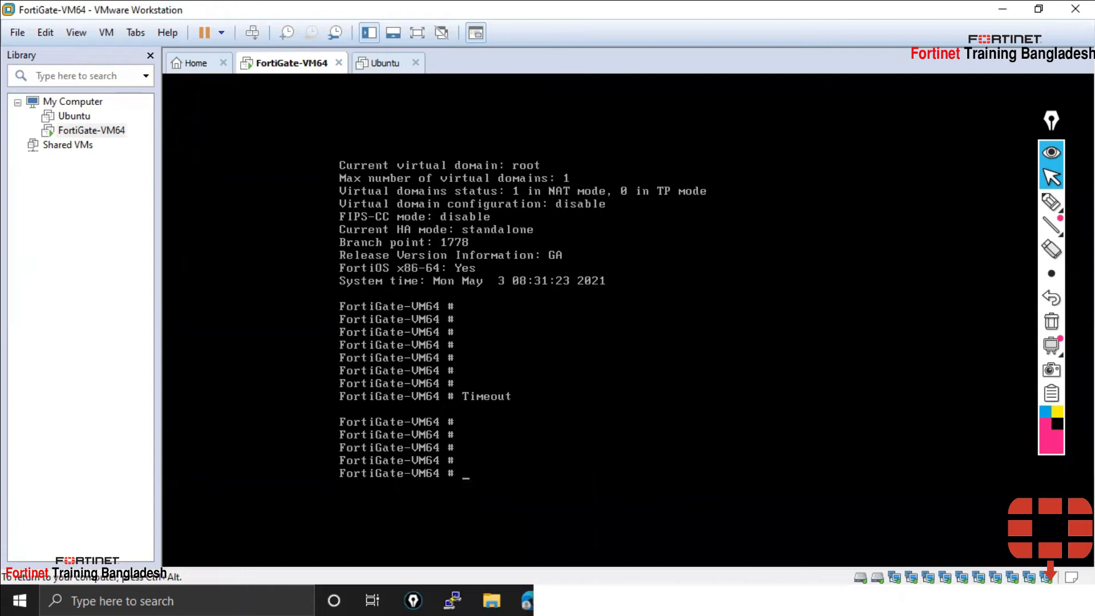
{"action": "key", "text": "ctrl+alt"}
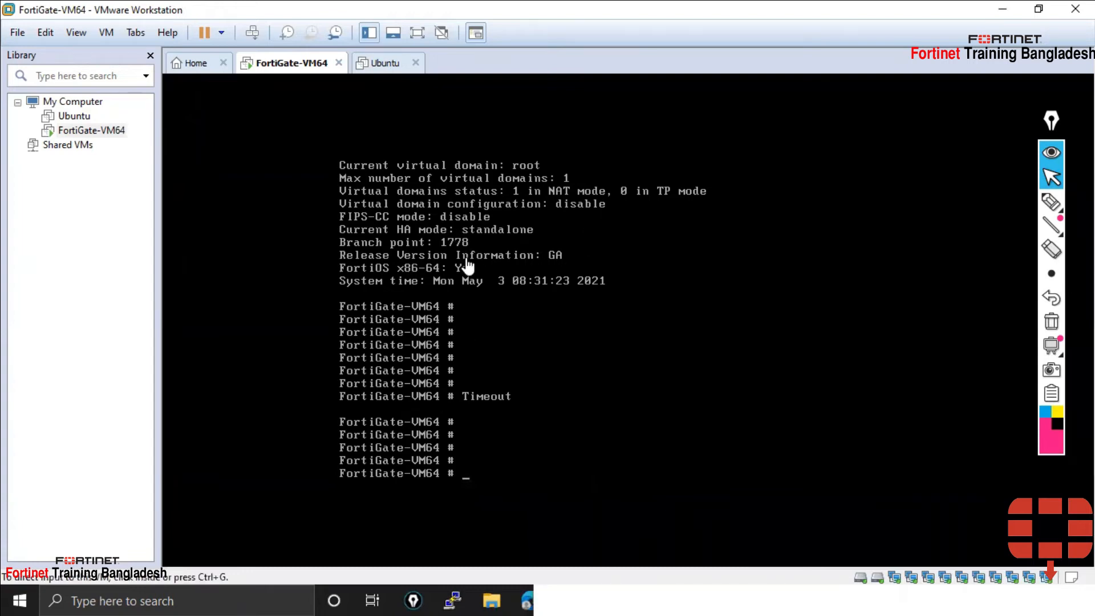
{"action": "left_click", "coordinate": [406, 516]}
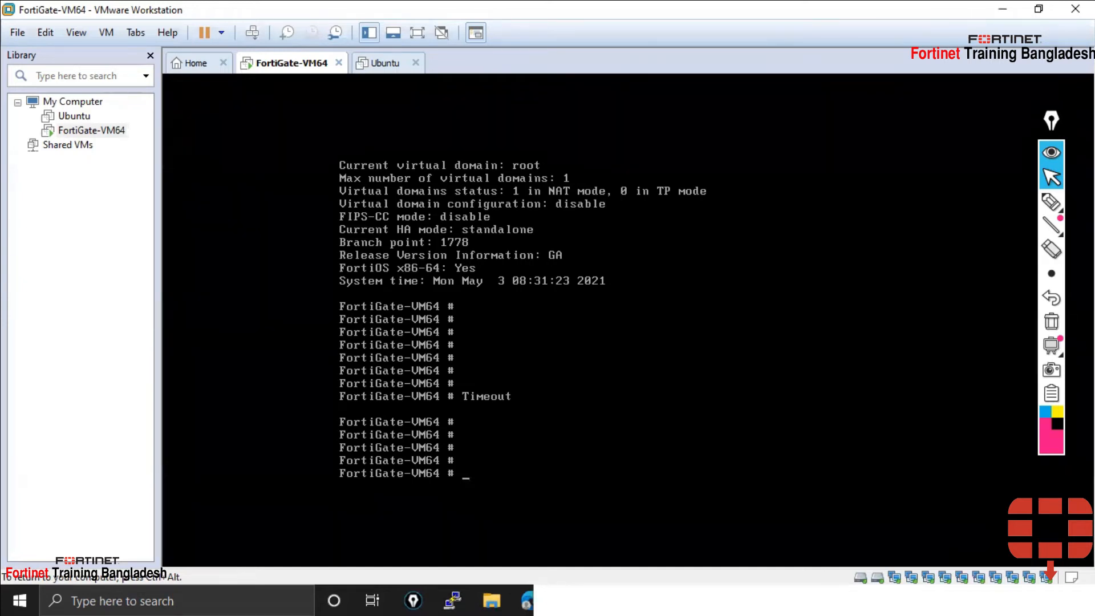
List the available diagnose subcommands with 'diagnose ?' and page through the help
{"action": "type", "text": "dis"}
{"action": "key", "text": "BackSpace"}
{"action": "type", "text": "a"}
{"action": "key", "text": "Tab"}
{"action": "type", "text": "syste"}
{"action": "key", "text": "BackSpace"}
{"action": "key", "text": "BackSpace"}
{"action": "key", "text": "BackSpace"}
{"action": "key", "text": "BackSpace"}
{"action": "key", "text": "BackSpace"}
{"action": "type", "text": "ip"}
{"action": "key", "text": "BackSpace"}
{"action": "key", "text": "BackSpace"}
{"action": "key", "text": "BackSpace"}
{"action": "key", "text": "question"}
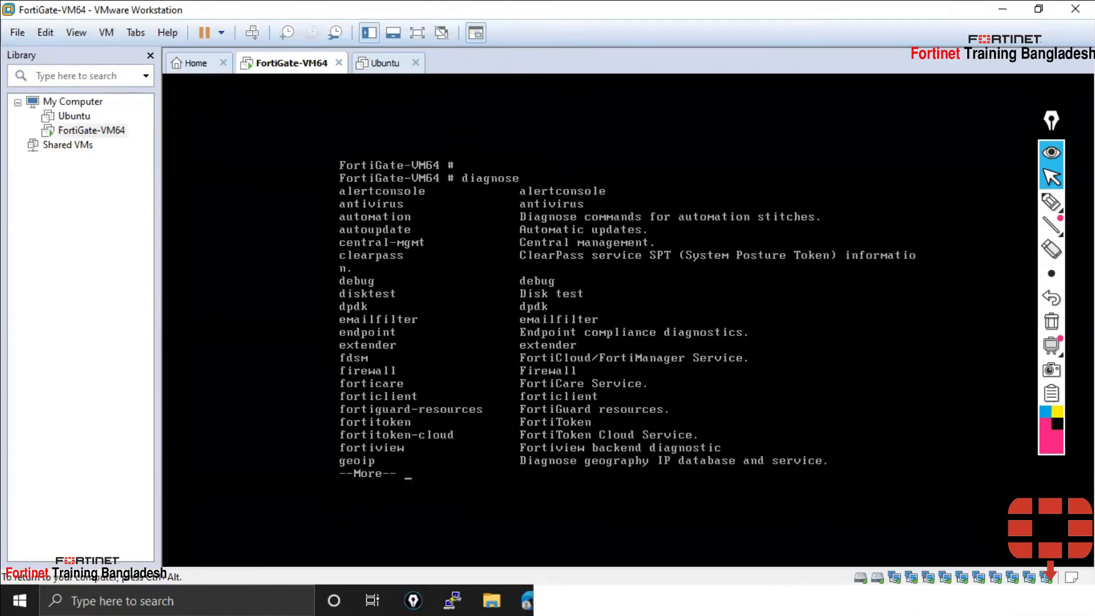
{"action": "key", "text": "space"}
{"action": "key", "text": "space"}
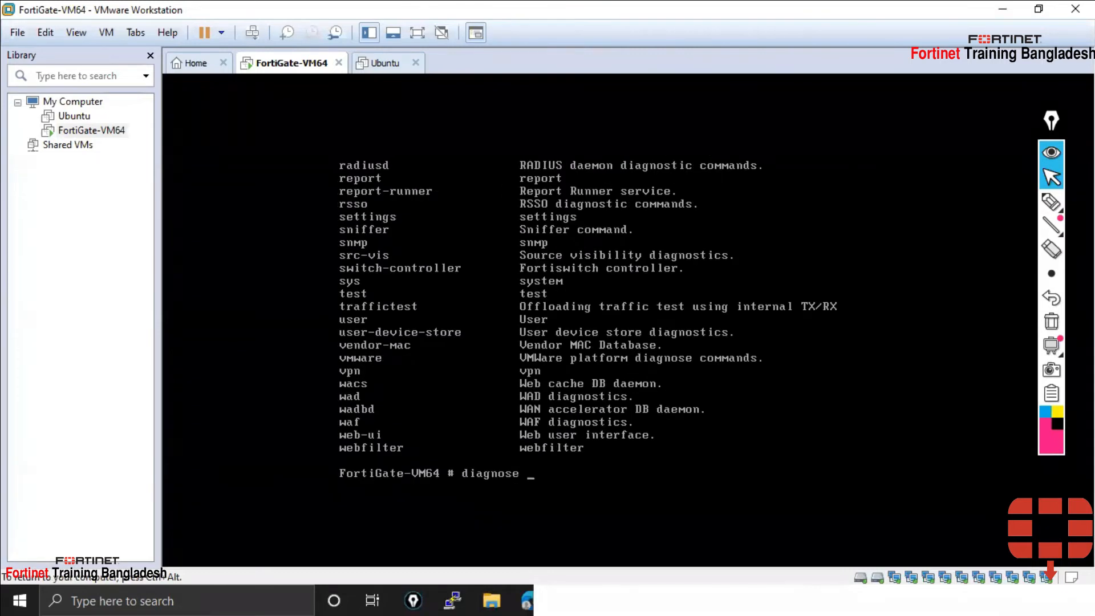
{"action": "key", "text": "Up"}
{"action": "key", "text": "Up"}
{"action": "key", "text": "shift+Page_Up"}
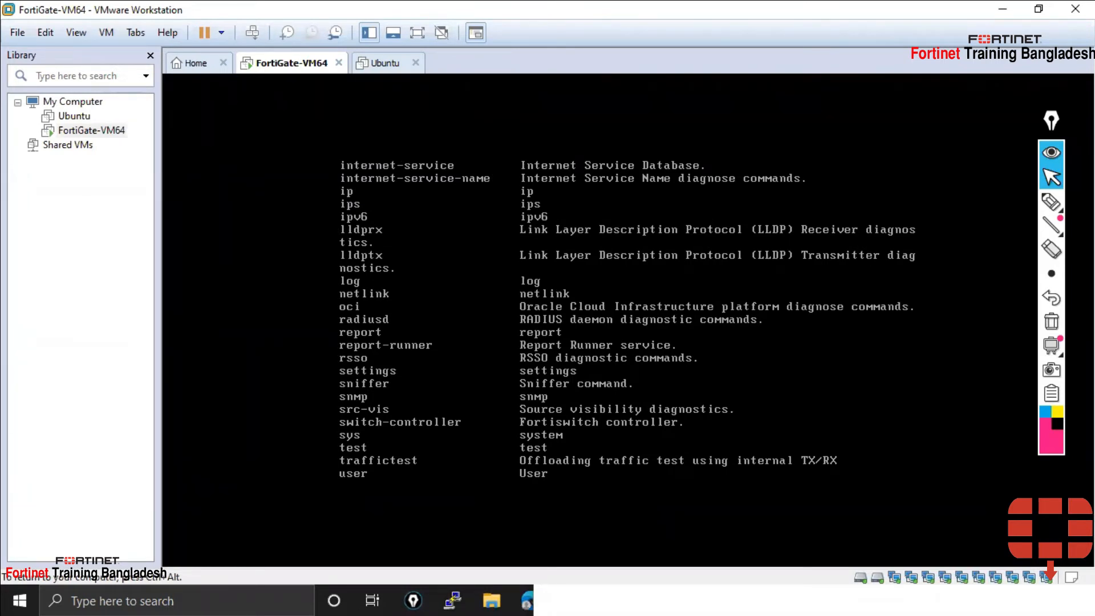
Run 'diagnose ip address list', showing port1 at 192.168.0.102/255.255.255.0
{"action": "key", "text": "ctrl+alt"}
{"action": "left_click", "coordinate": [490, 473]}
{"action": "key", "text": "Return"}
{"action": "key", "text": "Return"}
{"action": "key", "text": "Return"}
{"action": "key", "text": "Return"}
{"action": "type", "text": "di"}
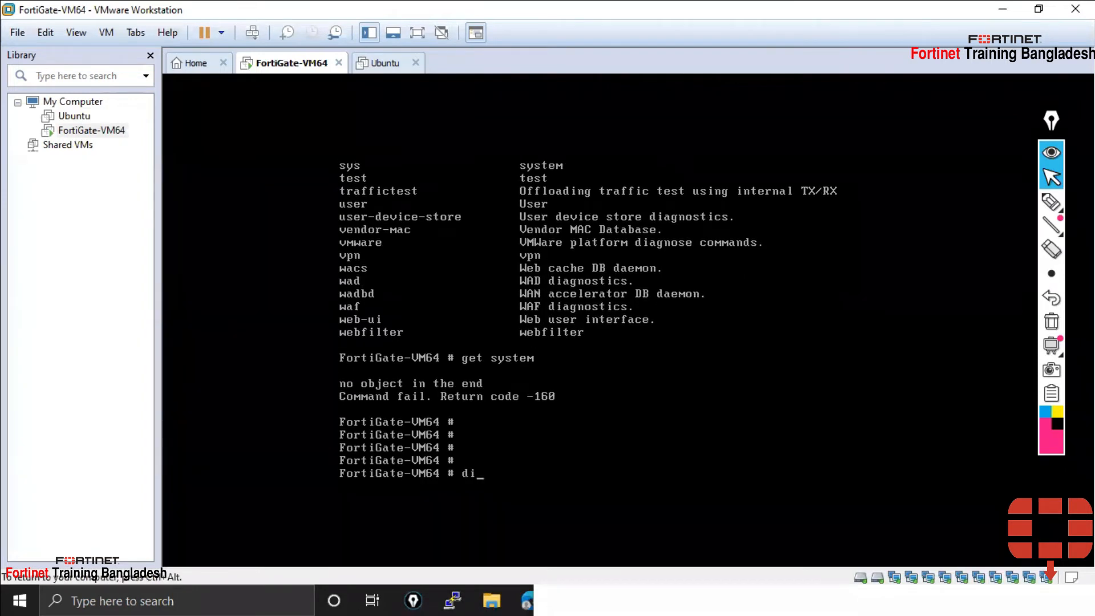
{"action": "type", "text": "agnose ip address list"}
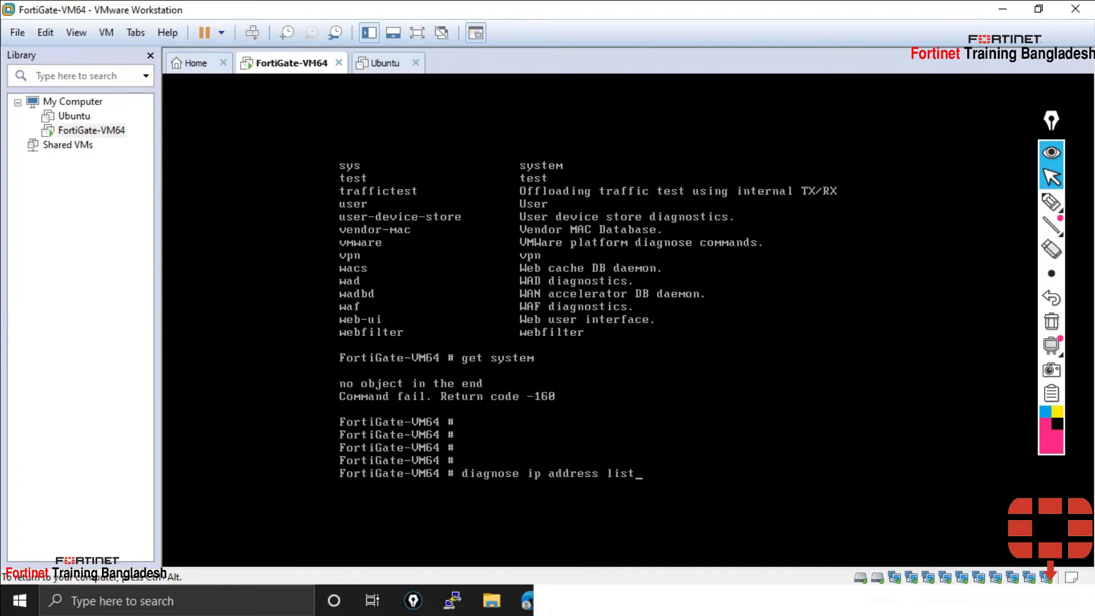
{"action": "key", "text": "Return"}
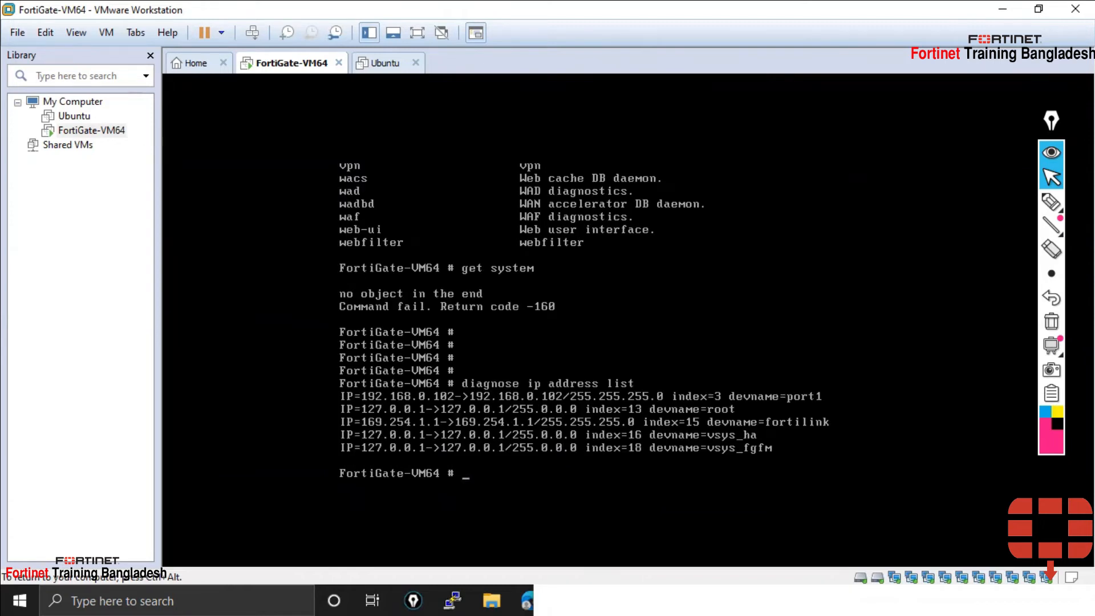
Underline port1 and its 255.255.255 netmask, then mark the root and vsys lines in pink
{"action": "key", "text": "ctrl+alt"}
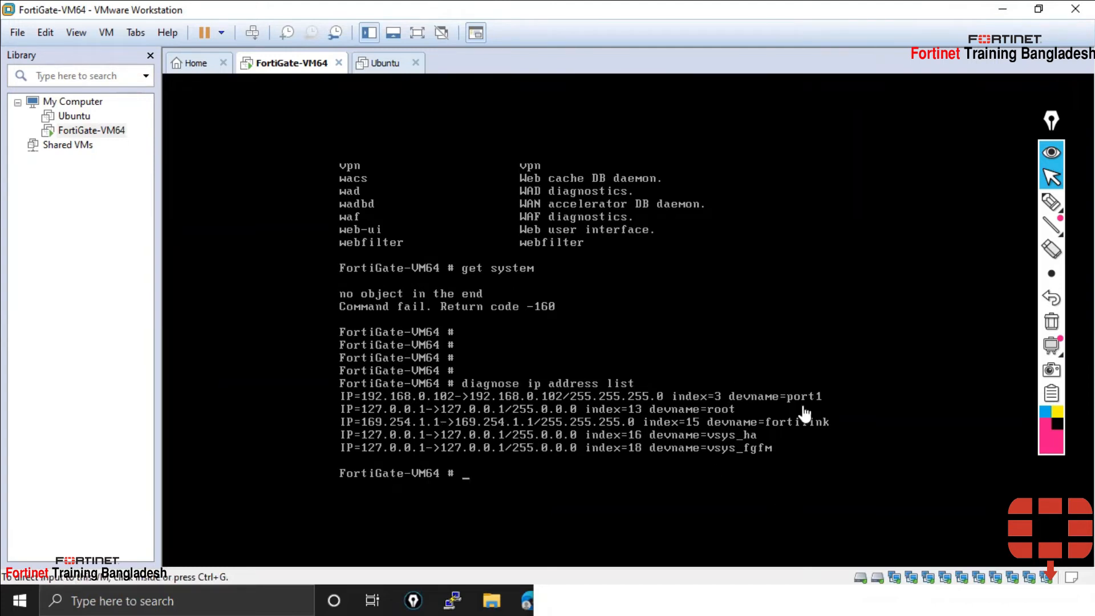
{"action": "left_click", "coordinate": [1051, 202]}
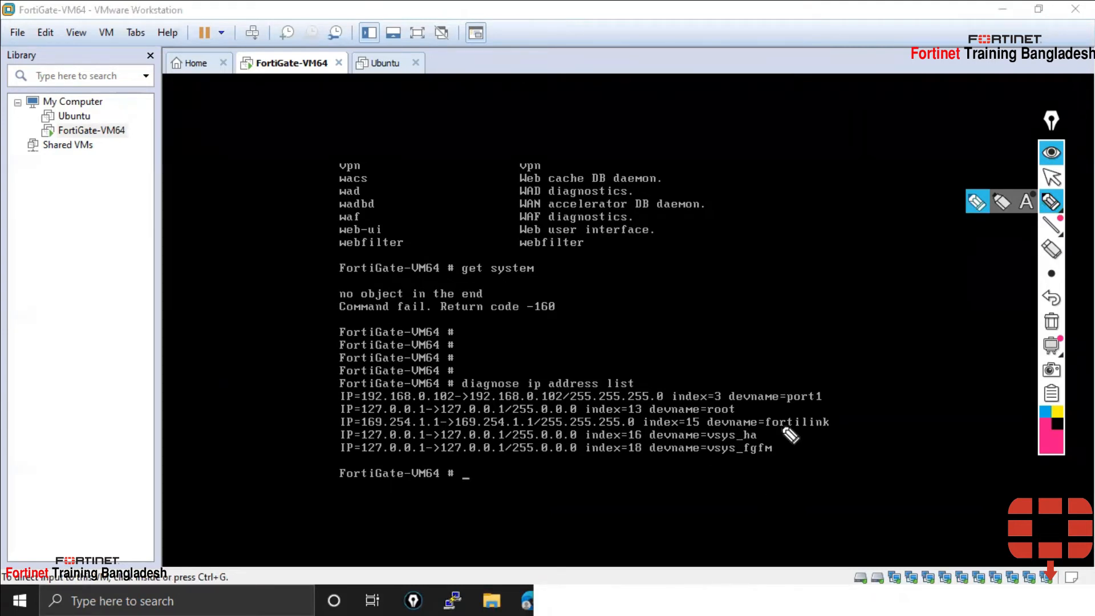
{"action": "left_click_drag", "start_coordinate": [786, 403], "coordinate": [821, 403]}
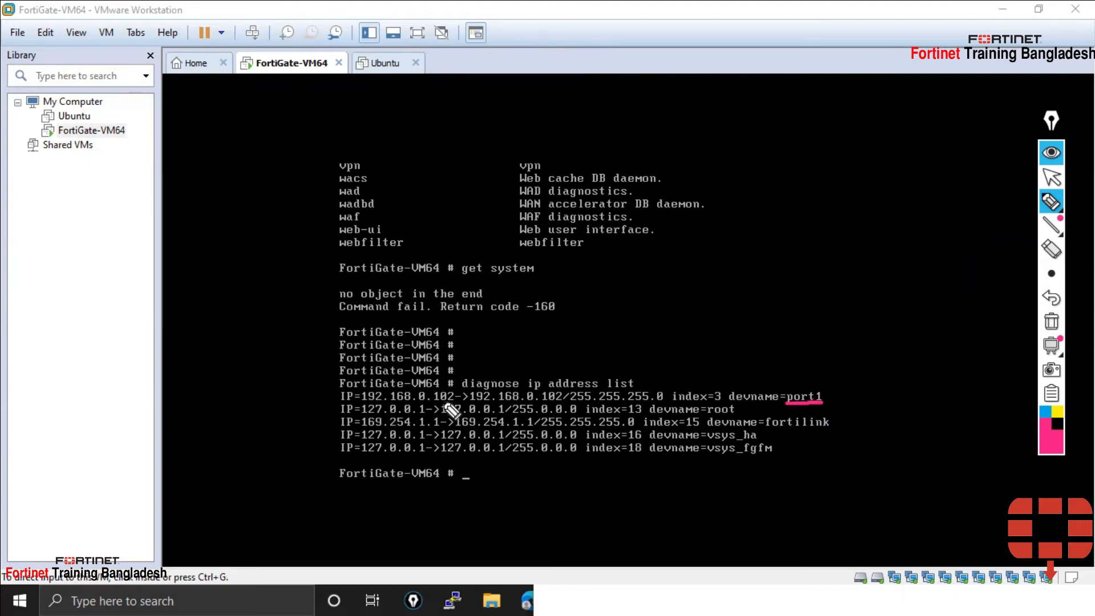
{"action": "mouse_move", "coordinate": [308, 397]}
{"action": "left_mouse_down"}
{"action": "mouse_move", "coordinate": [334, 398]}
{"action": "mouse_move", "coordinate": [323, 402]}
{"action": "left_mouse_up"}
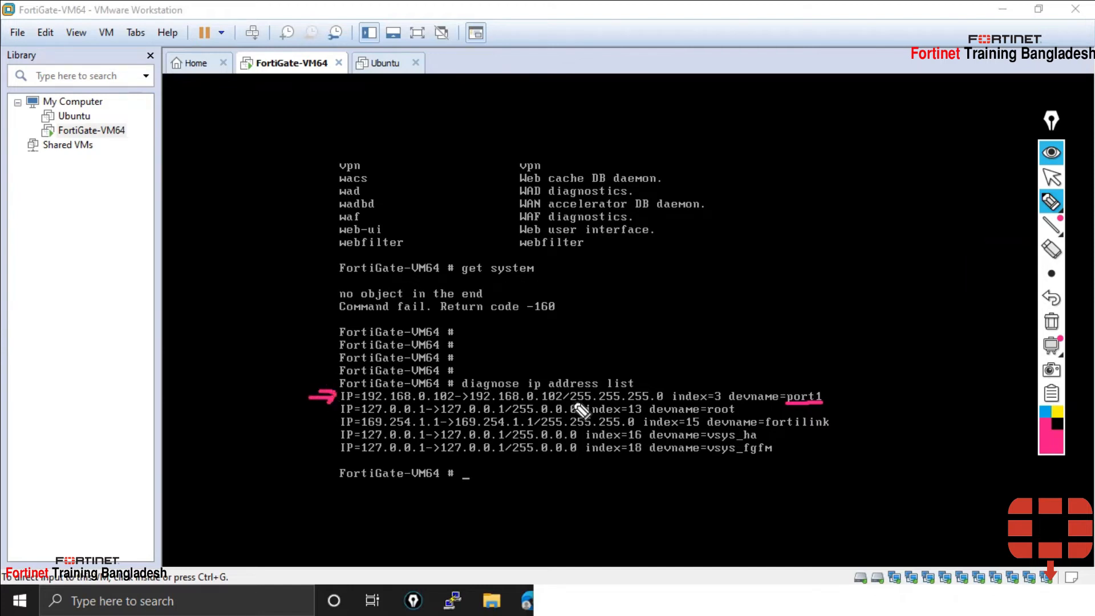
{"action": "left_click_drag", "start_coordinate": [575, 400], "coordinate": [649, 401]}
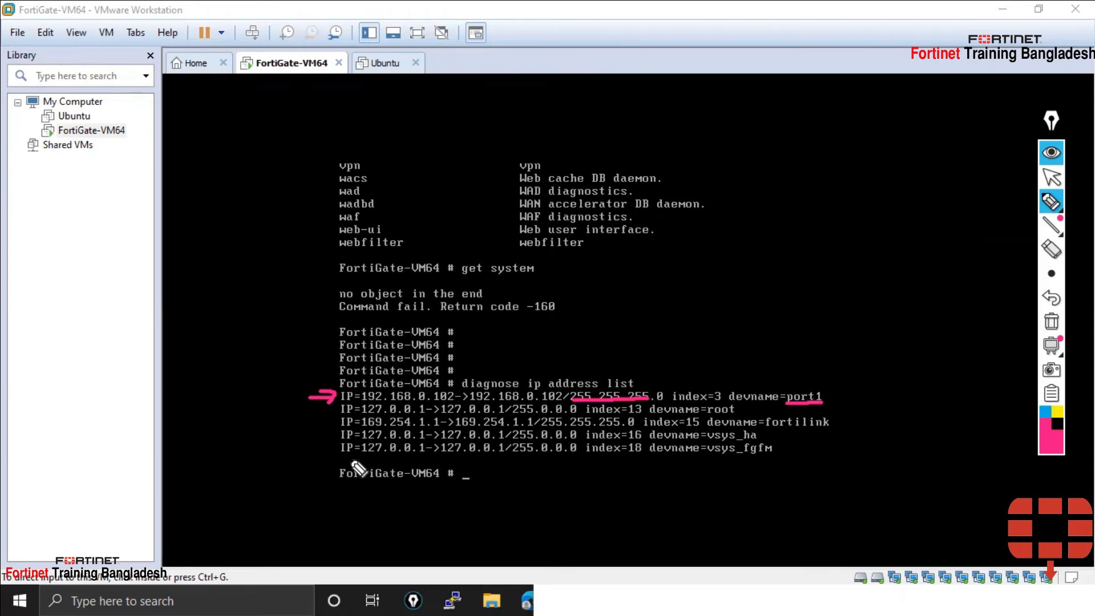
{"action": "left_click_drag", "start_coordinate": [326, 435], "coordinate": [338, 453]}
{"action": "mouse_move", "coordinate": [321, 407]}
{"action": "left_mouse_down"}
{"action": "mouse_move", "coordinate": [358, 402]}
{"action": "mouse_move", "coordinate": [342, 422]}
{"action": "left_mouse_up"}
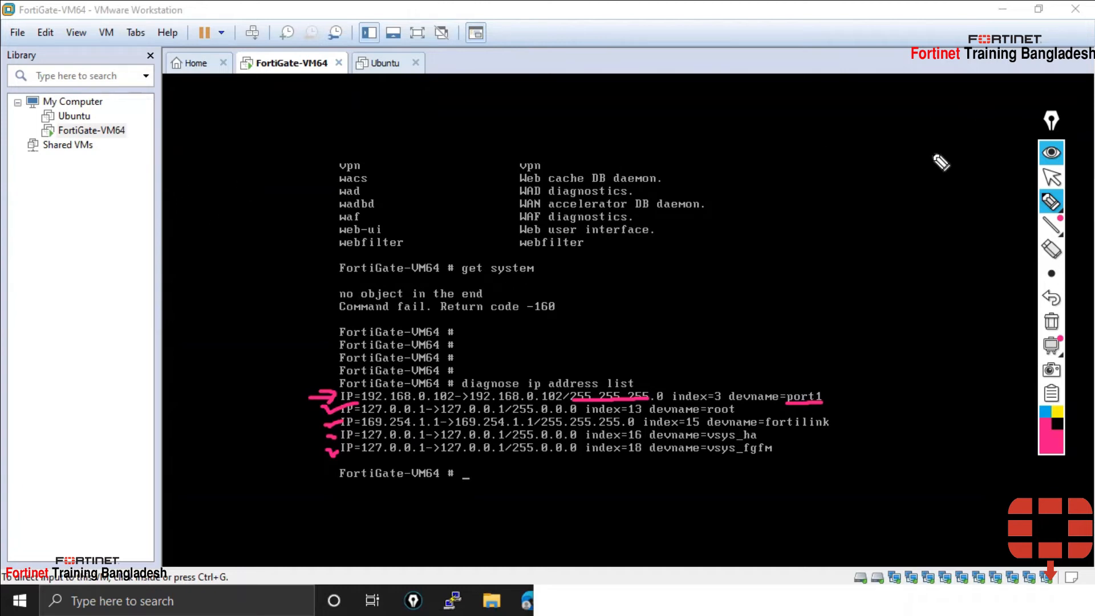
Handwrite and underline 'Book Setup' at the console's upper right
{"action": "mouse_move", "coordinate": [744, 132]}
{"action": "left_mouse_down"}
{"action": "mouse_move", "coordinate": [744, 185]}
{"action": "mouse_move", "coordinate": [771, 169]}
{"action": "mouse_move", "coordinate": [746, 183]}
{"action": "left_mouse_up"}
{"action": "mouse_move", "coordinate": [799, 150]}
{"action": "left_mouse_down"}
{"action": "mouse_move", "coordinate": [828, 149]}
{"action": "mouse_move", "coordinate": [867, 180]}
{"action": "left_mouse_up"}
{"action": "left_click_drag", "start_coordinate": [916, 127], "coordinate": [906, 162]}
{"action": "mouse_move", "coordinate": [932, 164]}
{"action": "left_mouse_down"}
{"action": "mouse_move", "coordinate": [966, 165]}
{"action": "mouse_move", "coordinate": [965, 147]}
{"action": "mouse_move", "coordinate": [987, 149]}
{"action": "mouse_move", "coordinate": [999, 96]}
{"action": "mouse_move", "coordinate": [982, 153]}
{"action": "left_mouse_up"}
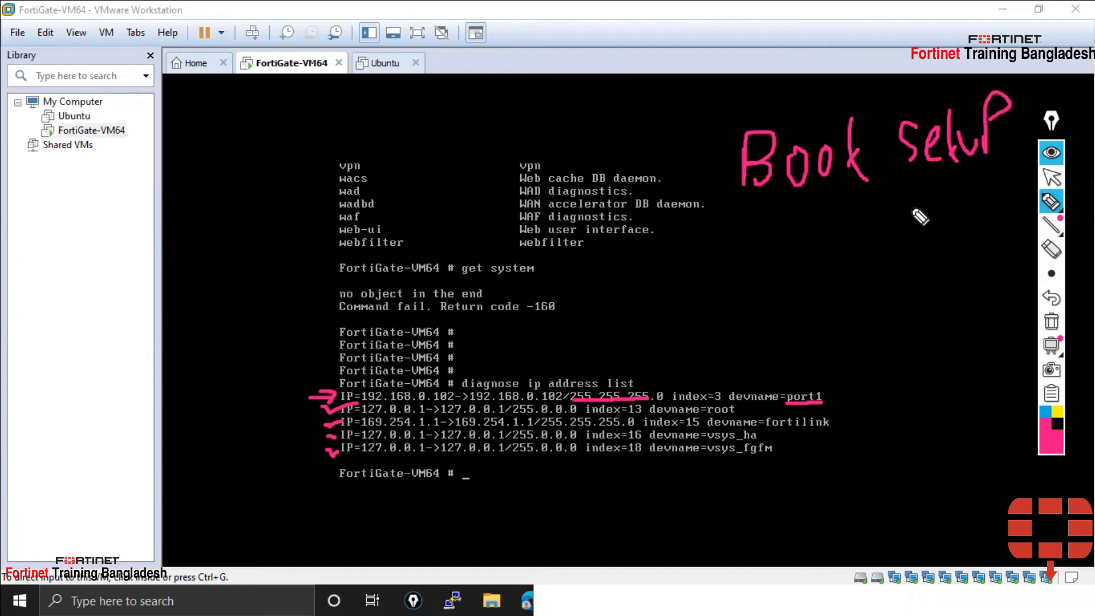
{"action": "left_click_drag", "start_coordinate": [747, 234], "coordinate": [964, 171]}
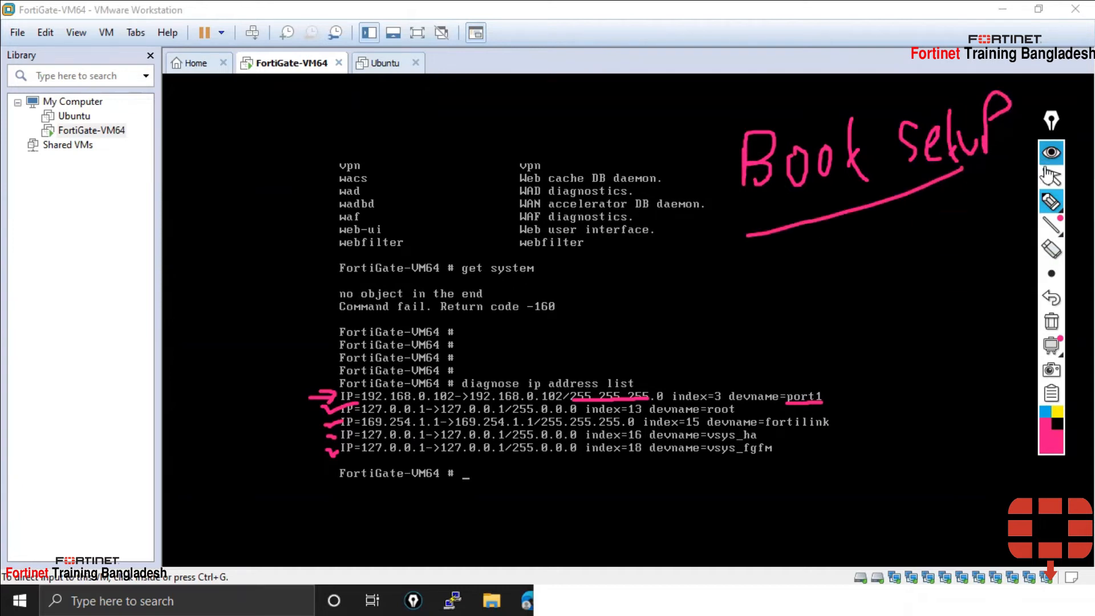
{"action": "left_click", "coordinate": [1058, 180]}
Begin handwriting 'post' beside the address list with the highlighter
{"action": "left_click", "coordinate": [1051, 200]}
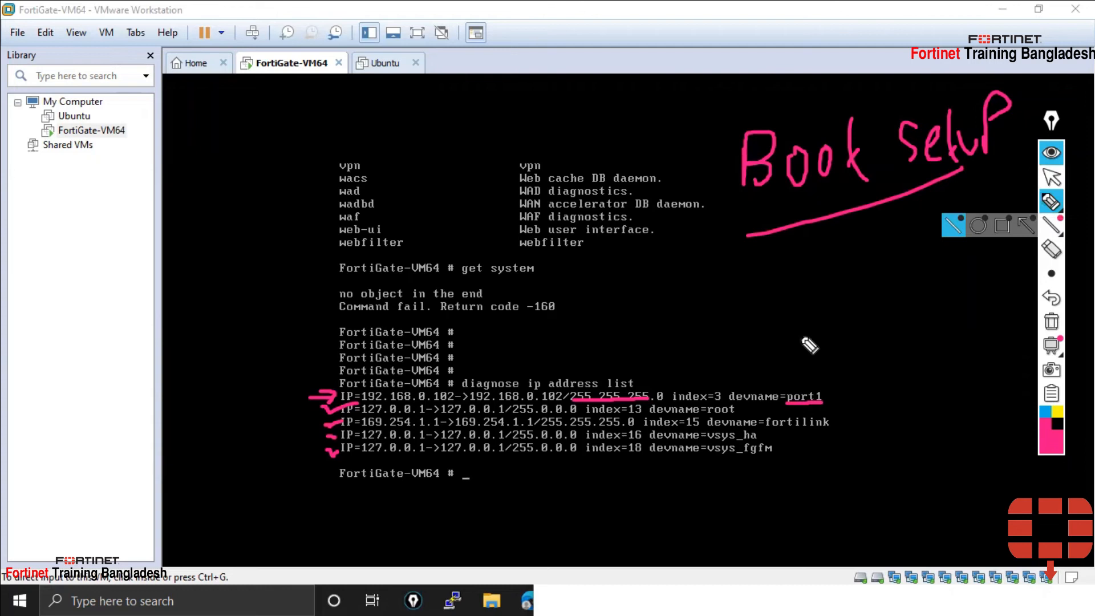
{"action": "mouse_move", "coordinate": [833, 372]}
{"action": "left_mouse_down"}
{"action": "mouse_move", "coordinate": [833, 331]}
{"action": "mouse_move", "coordinate": [843, 350]}
{"action": "mouse_move", "coordinate": [877, 359]}
{"action": "left_mouse_up"}
{"action": "mouse_move", "coordinate": [891, 315]}
{"action": "left_mouse_down"}
{"action": "mouse_move", "coordinate": [901, 366]}
{"action": "mouse_move", "coordinate": [900, 337]}
{"action": "left_mouse_up"}
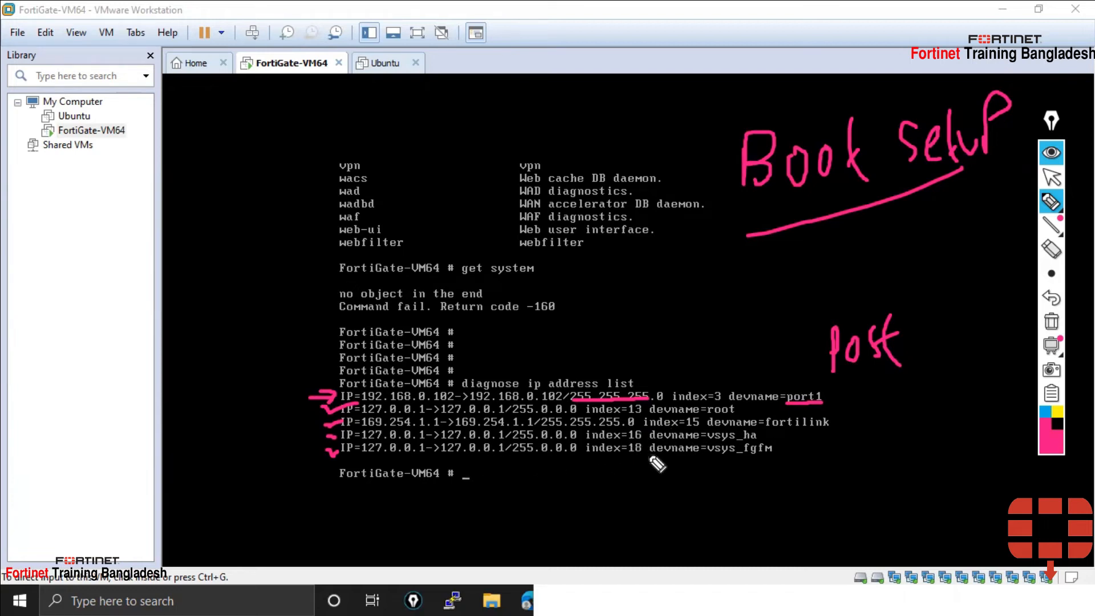
Bracket the fortilink-through-vsys_fgfm interface lines, then erase every Epic Pen marking
{"action": "mouse_move", "coordinate": [741, 406]}
{"action": "left_mouse_down"}
{"action": "mouse_move", "coordinate": [824, 408]}
{"action": "mouse_move", "coordinate": [834, 427]}
{"action": "mouse_move", "coordinate": [821, 459]}
{"action": "mouse_move", "coordinate": [737, 463]}
{"action": "left_mouse_up"}
{"action": "mouse_move", "coordinate": [833, 432]}
{"action": "left_mouse_down"}
{"action": "mouse_move", "coordinate": [864, 428]}
{"action": "mouse_move", "coordinate": [858, 435]}
{"action": "left_mouse_up"}
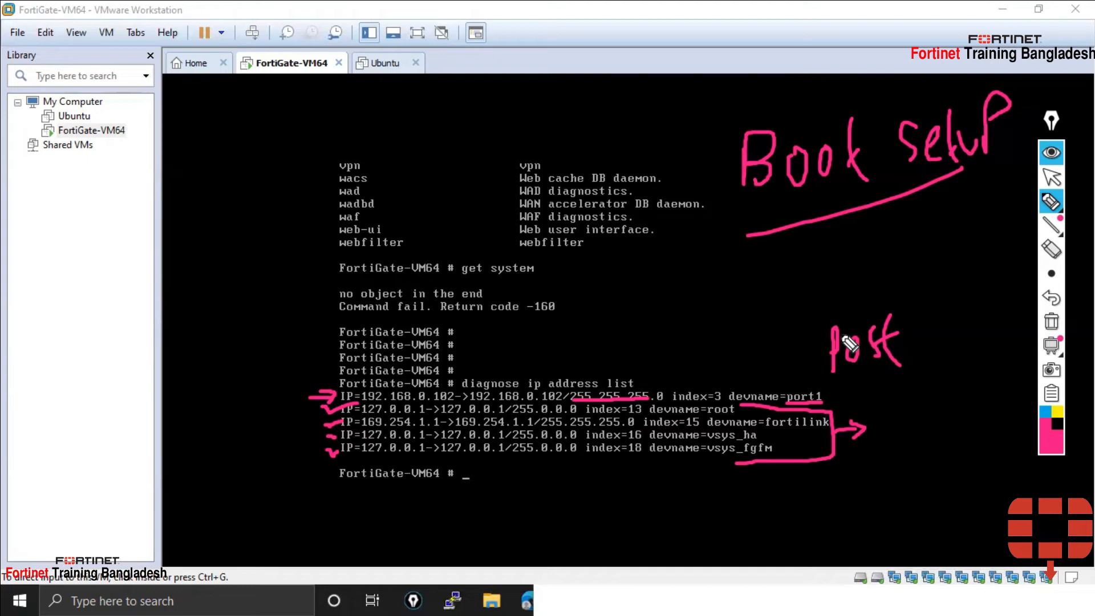
{"action": "scroll", "coordinate": [843, 337], "scroll_direction": "down", "scroll_amount": 2}
{"action": "left_click", "coordinate": [1051, 322]}
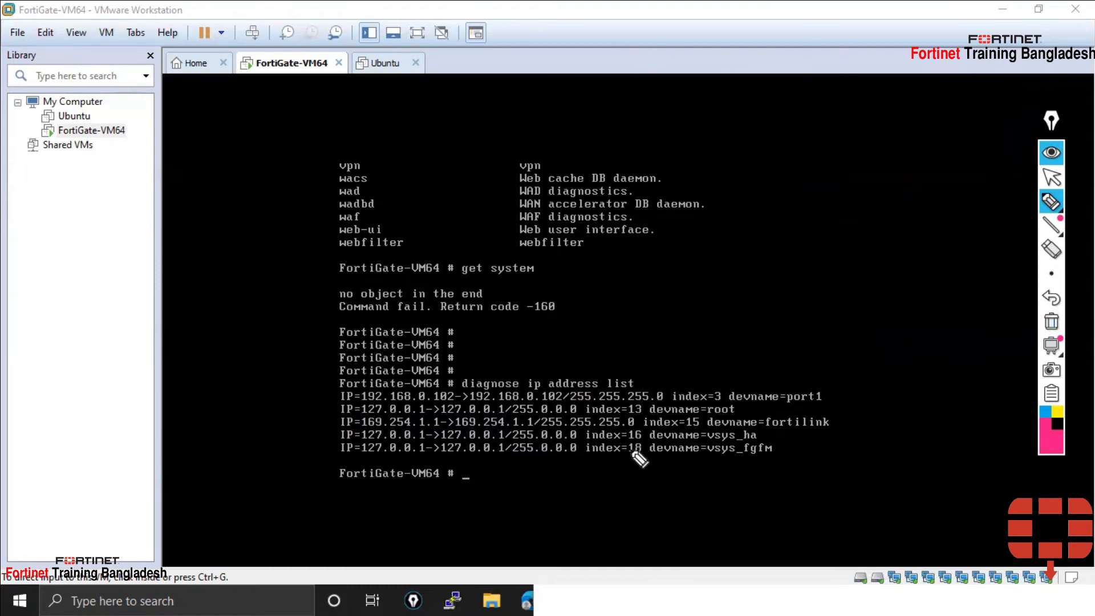
Arrow the 192.168.0.102 line, underline port1 noting DHCP, then return to Notepad
{"action": "left_click_drag", "start_coordinate": [316, 398], "coordinate": [336, 396]}
{"action": "left_click_drag", "start_coordinate": [330, 389], "coordinate": [329, 403]}
{"action": "mouse_move", "coordinate": [789, 406]}
{"action": "left_mouse_down"}
{"action": "mouse_move", "coordinate": [855, 395]}
{"action": "mouse_move", "coordinate": [842, 404]}
{"action": "mouse_move", "coordinate": [886, 406]}
{"action": "mouse_move", "coordinate": [893, 391]}
{"action": "mouse_move", "coordinate": [935, 398]}
{"action": "left_mouse_up"}
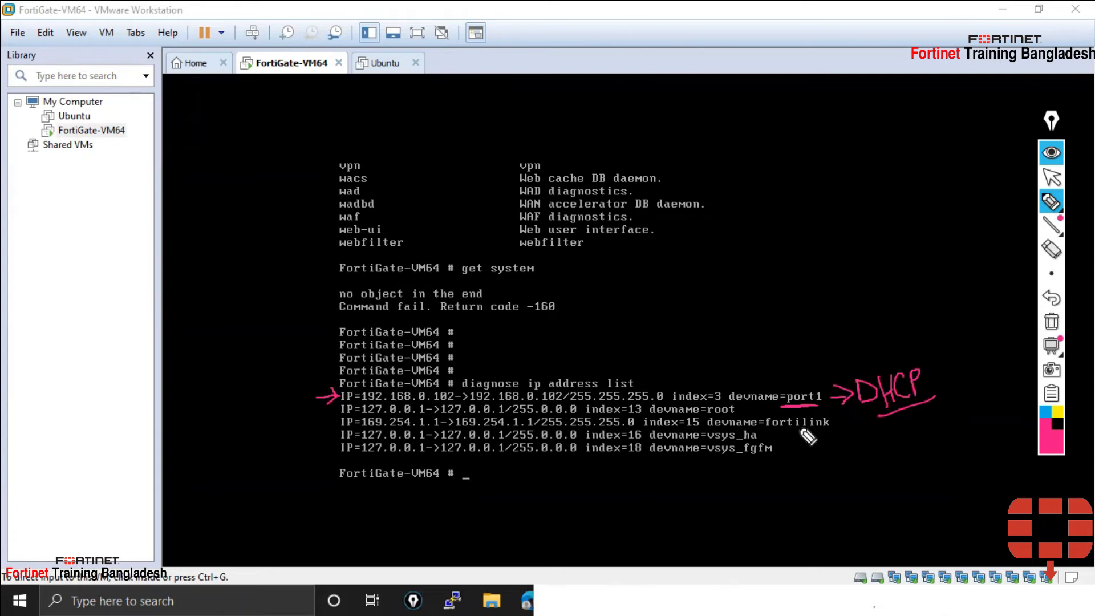
{"action": "left_click", "coordinate": [1053, 182]}
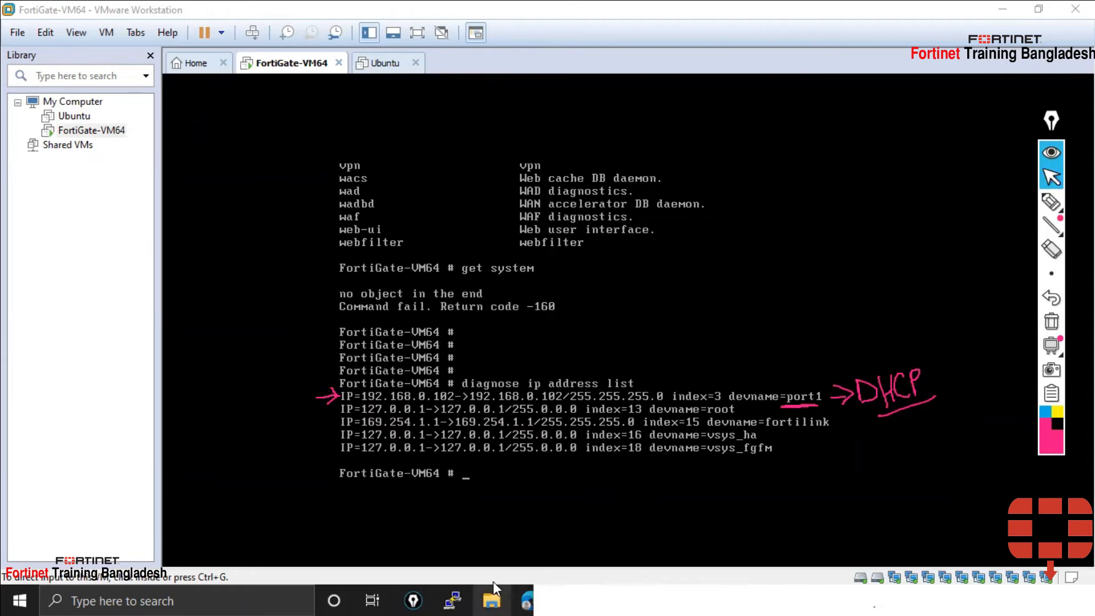
{"action": "left_click", "coordinate": [547, 599]}
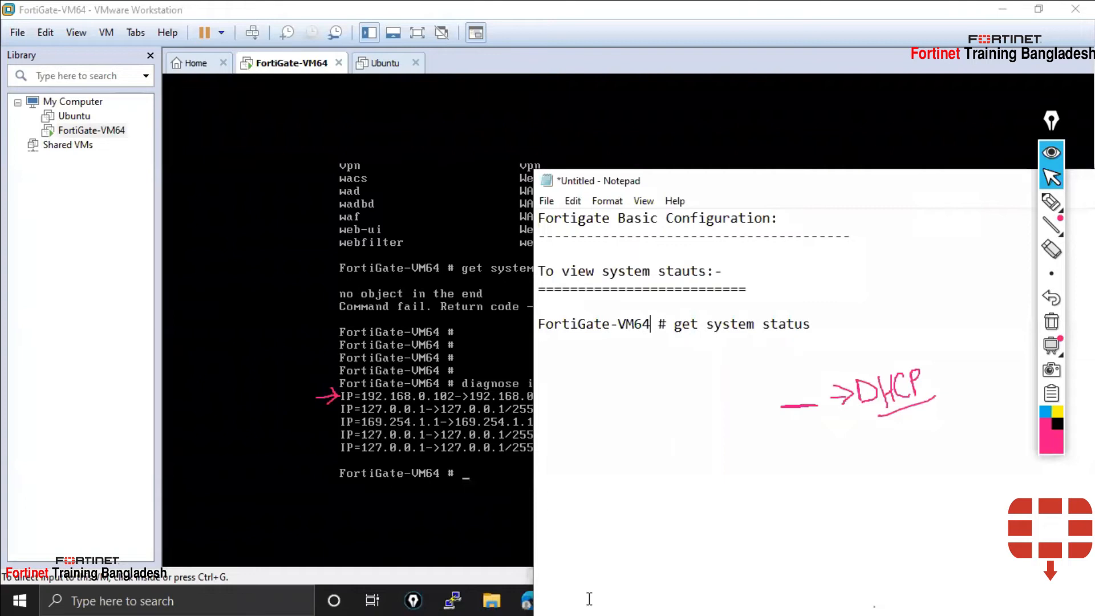
Show the FG diagram (P1 192.168.0.150 to ISP 1, P2 192.168.232.150 to ISP 2), then minimize Paint
{"action": "left_click", "coordinate": [917, 165]}
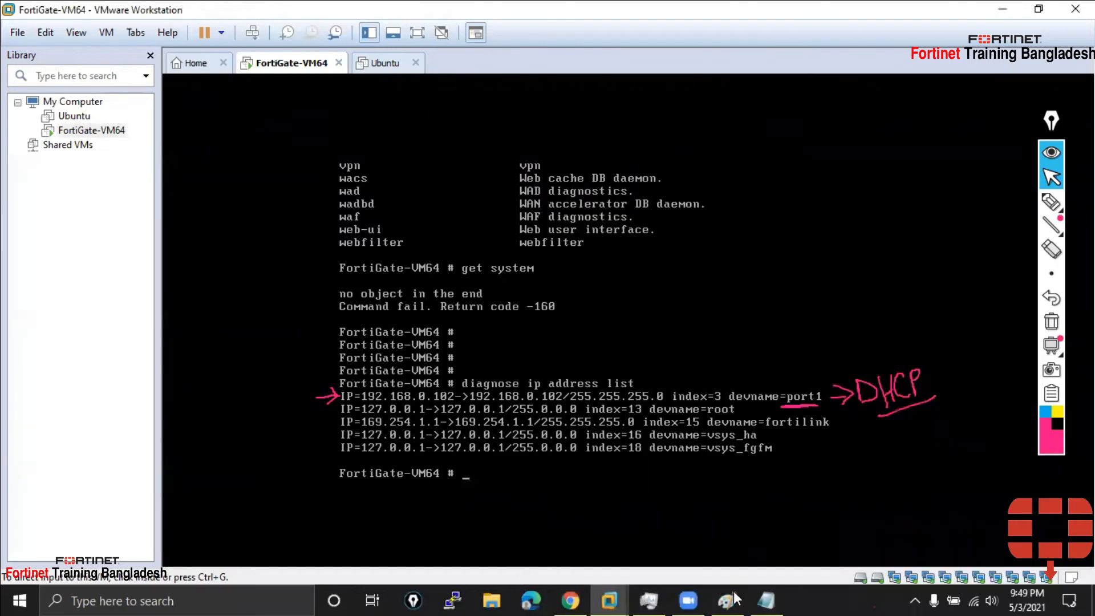
{"action": "left_click", "coordinate": [727, 599]}
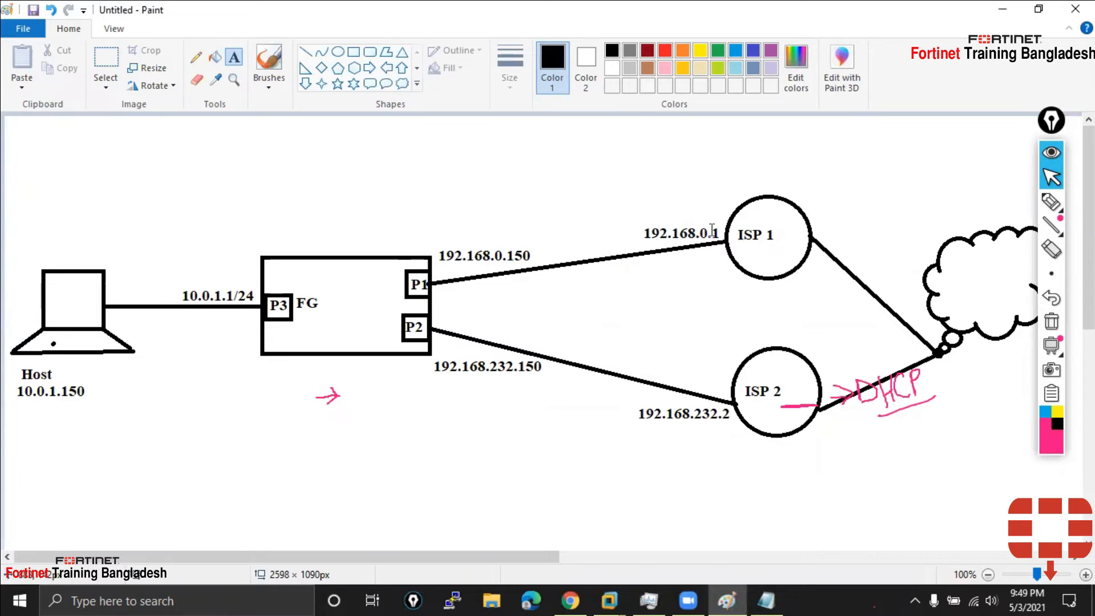
{"action": "left_click", "coordinate": [1003, 9]}
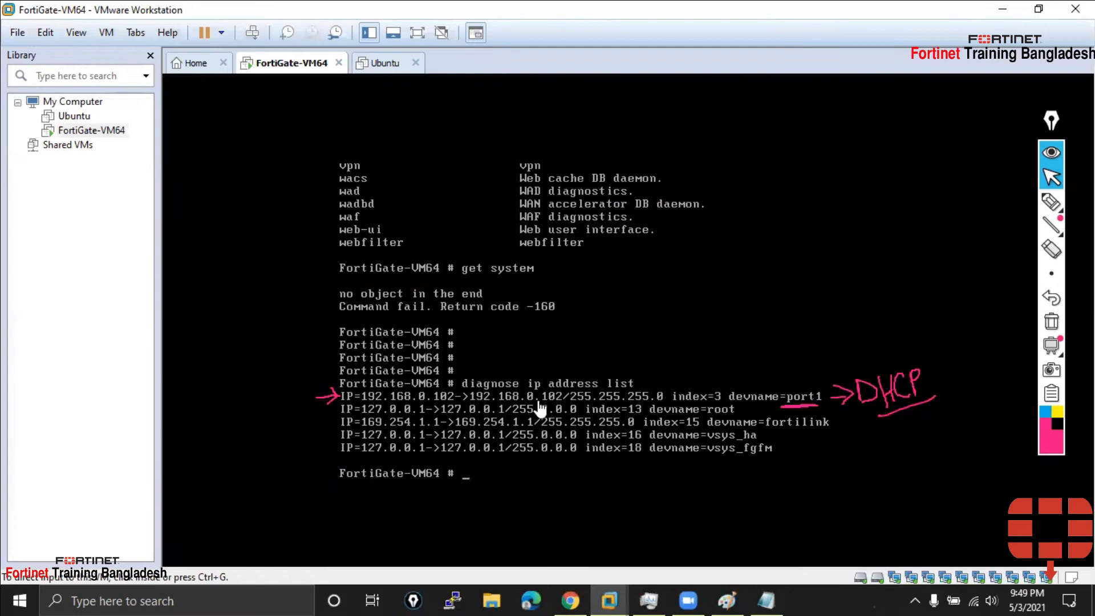
{"action": "left_click", "coordinate": [727, 600]}
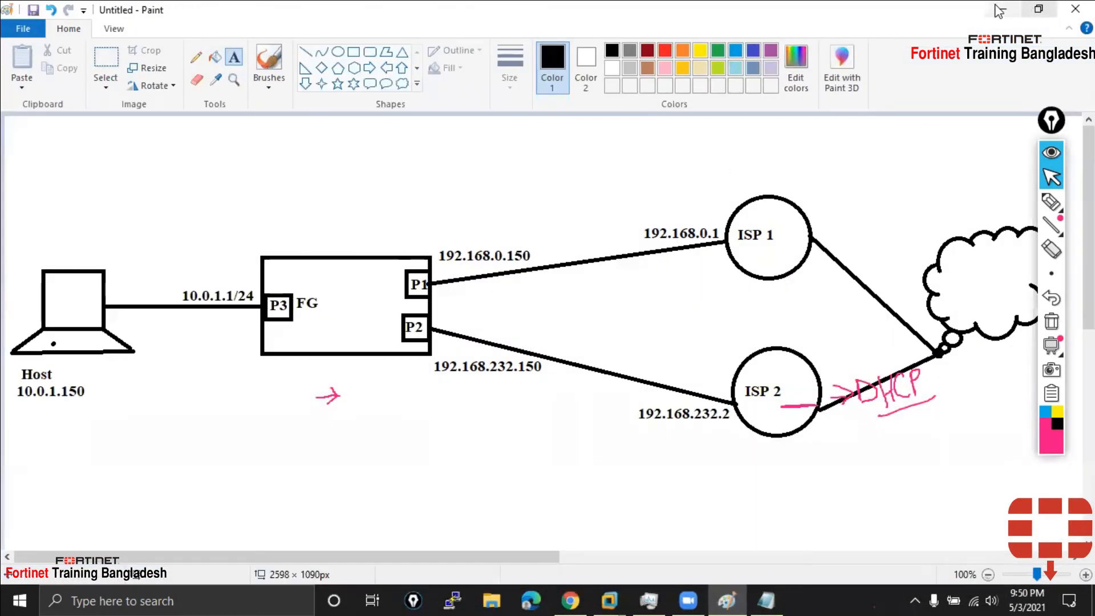
{"action": "left_click", "coordinate": [1003, 8]}
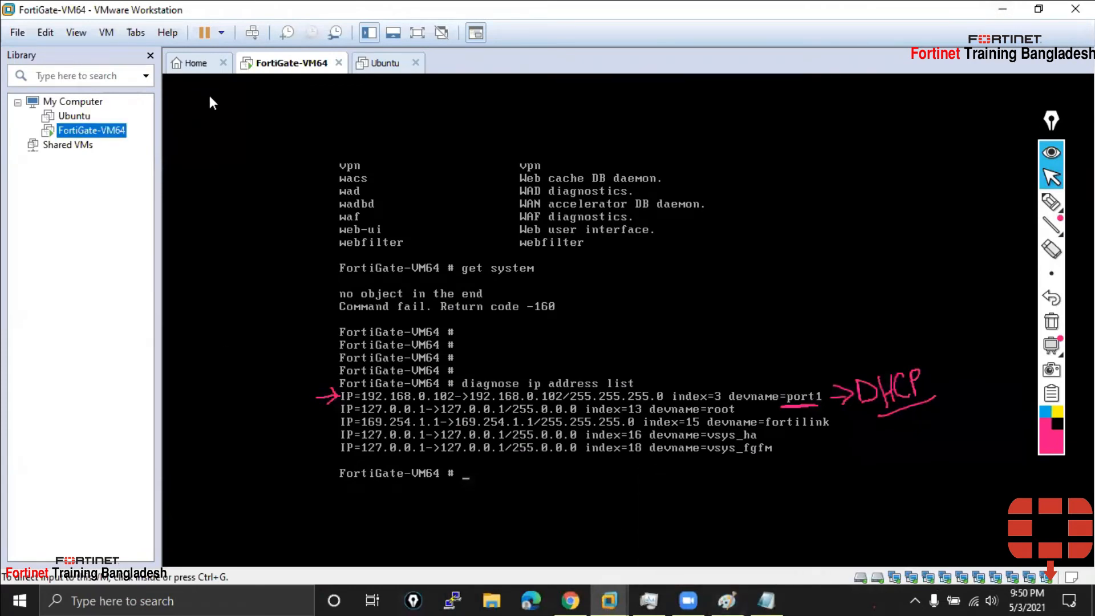
Review the FortiGate-VM64 network adapters in its virtual machine Settings dialog
{"action": "left_click", "coordinate": [196, 64]}
{"action": "left_click", "coordinate": [284, 64]}
{"action": "right_click", "coordinate": [85, 135]}
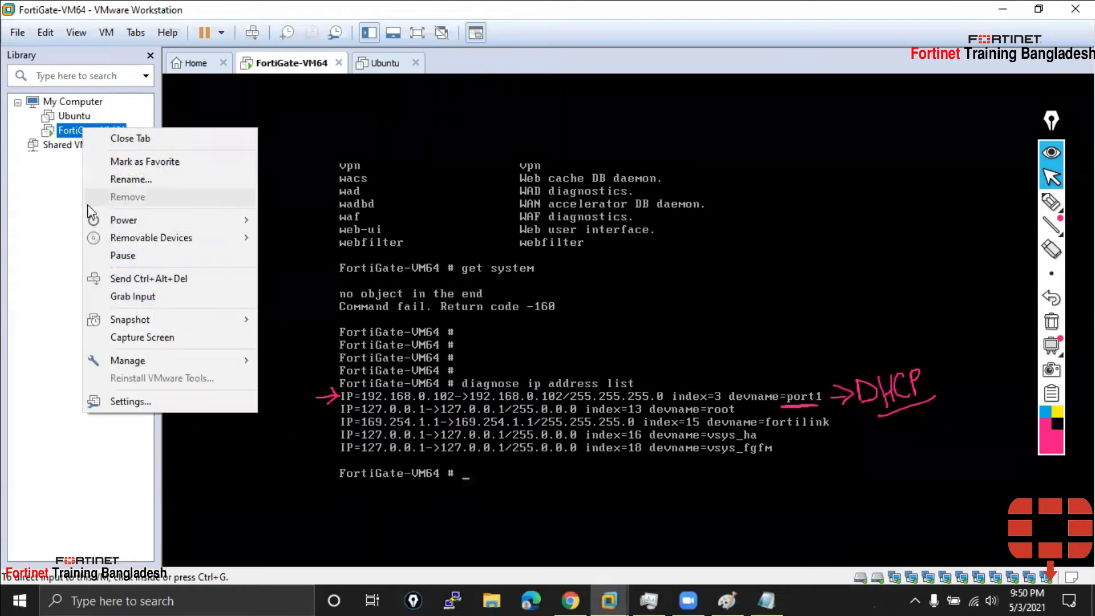
{"action": "left_click", "coordinate": [146, 401]}
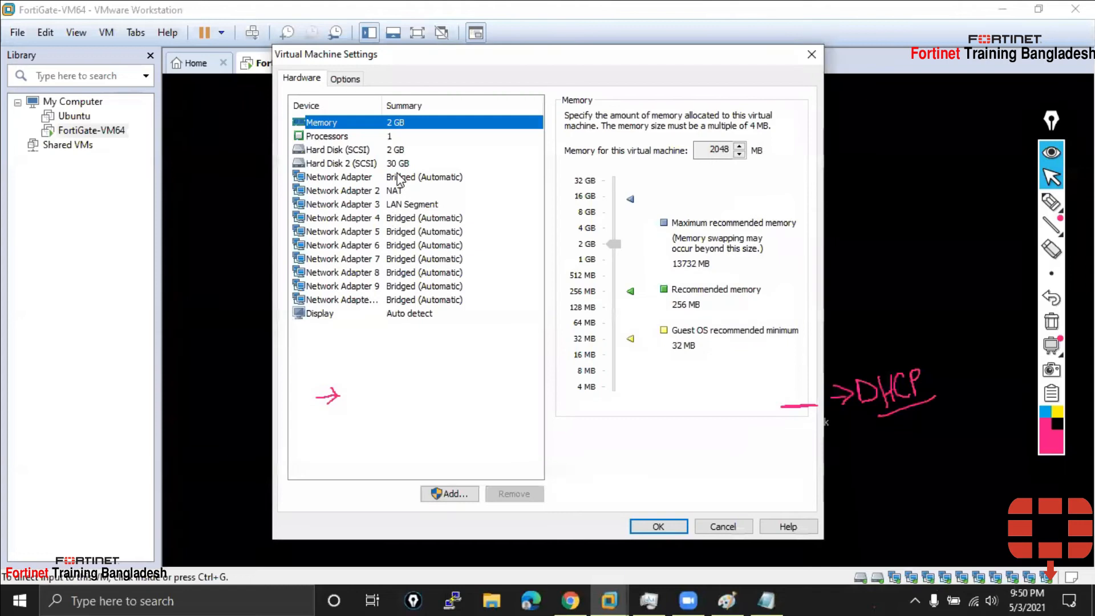
{"action": "left_click", "coordinate": [803, 54]}
Restore the FortiGate window, clear its '→DHCP' annotations and bring Notepad forward
{"action": "left_click", "coordinate": [1002, 9]}
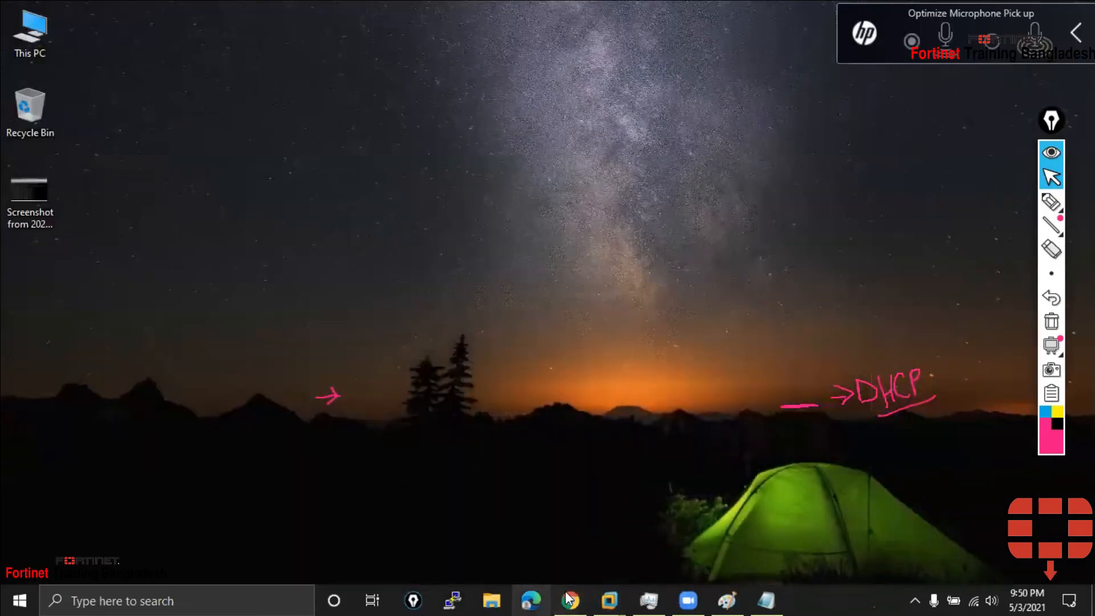
{"action": "mouse_move", "coordinate": [612, 598]}
{"action": "left_click", "coordinate": [607, 508]}
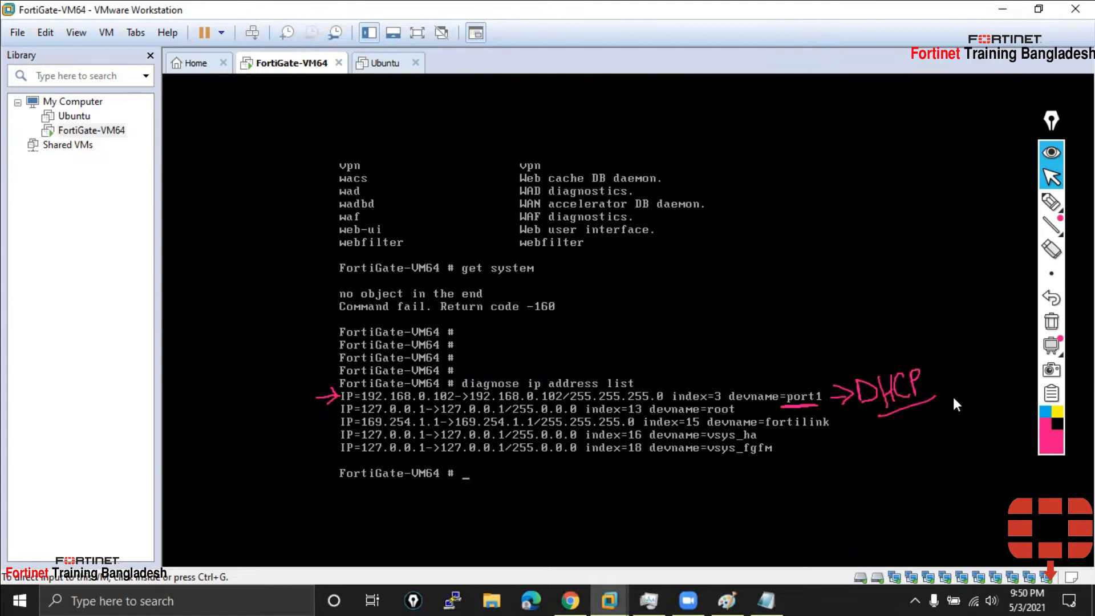
{"action": "left_click", "coordinate": [1056, 319]}
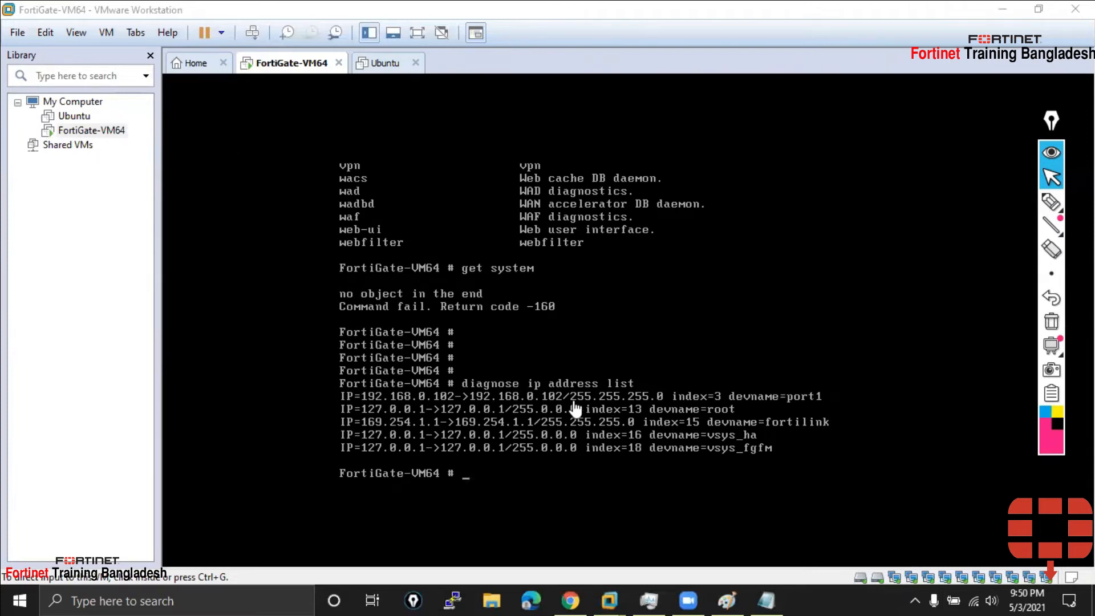
{"action": "left_click", "coordinate": [770, 595]}
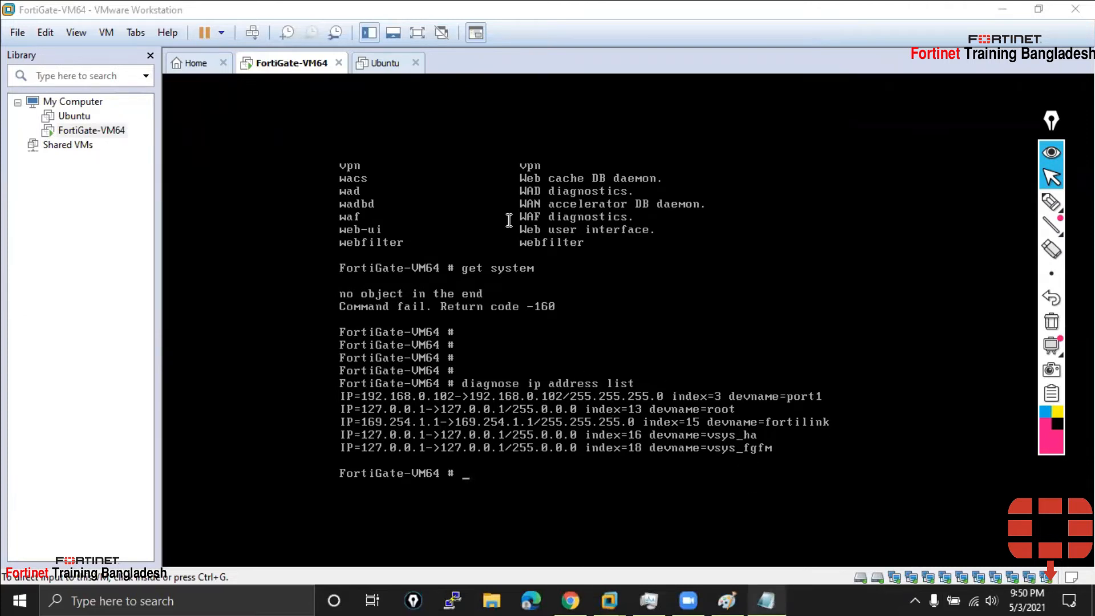
Add a 'To view system ip address:-' heading with an = underline
{"action": "key", "text": "Return"}
{"action": "key", "text": "Return"}
{"action": "type", "text": "To "}
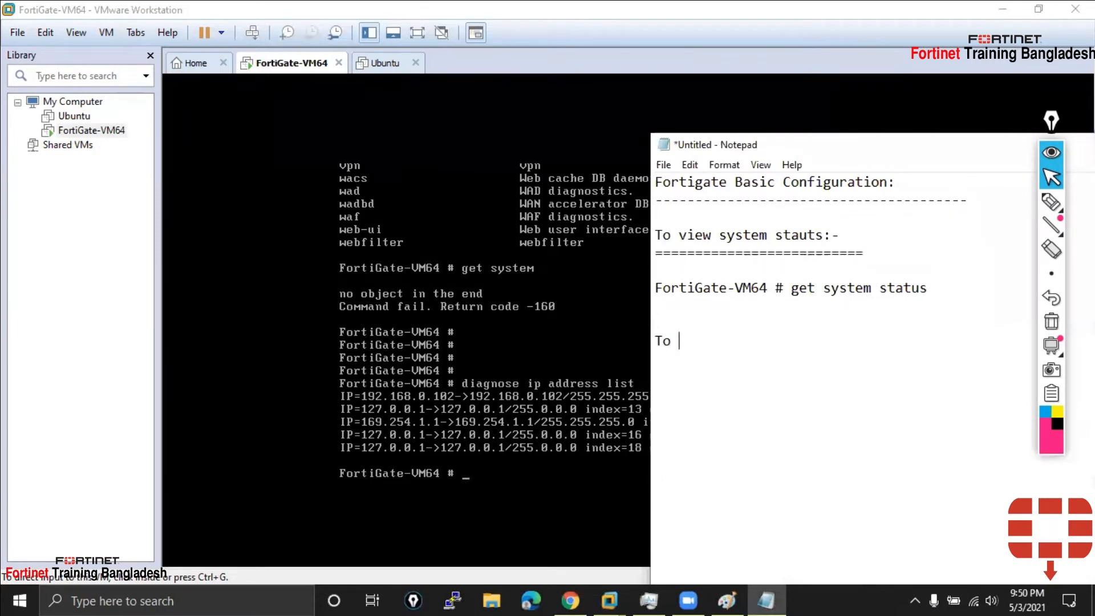
{"action": "type", "text": "view system ip address:-"}
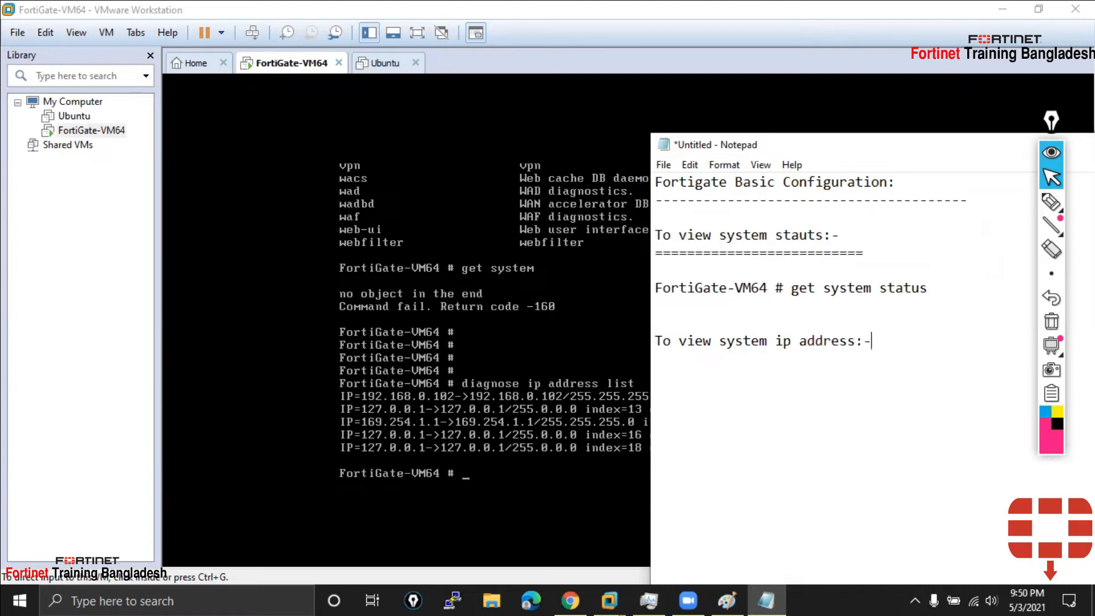
{"action": "key", "text": "Return"}
{"action": "type", "text": "========="}
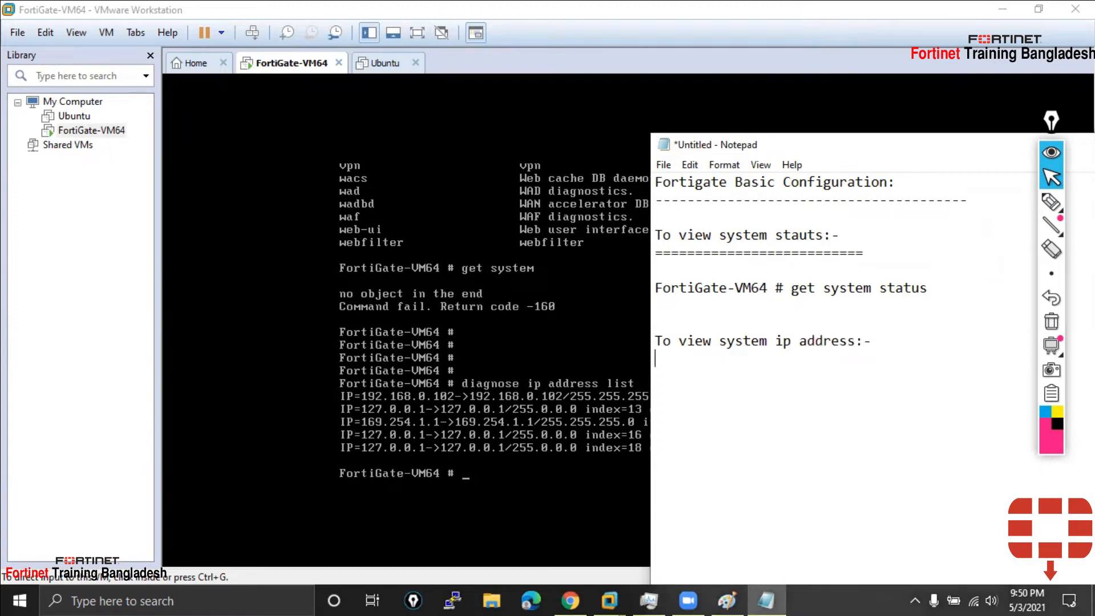
{"action": "type", "text": "========================="}
{"action": "key", "text": "Return"}
{"action": "key", "text": "Return"}
Copy the prompt line, change its command to 'disgnose ip addr list', then start saving
{"action": "left_click_drag", "start_coordinate": [944, 287], "coordinate": [648, 287]}
{"action": "key", "text": "ctrl+c"}
{"action": "left_click", "coordinate": [681, 432]}
{"action": "key", "text": "ctrl+v"}
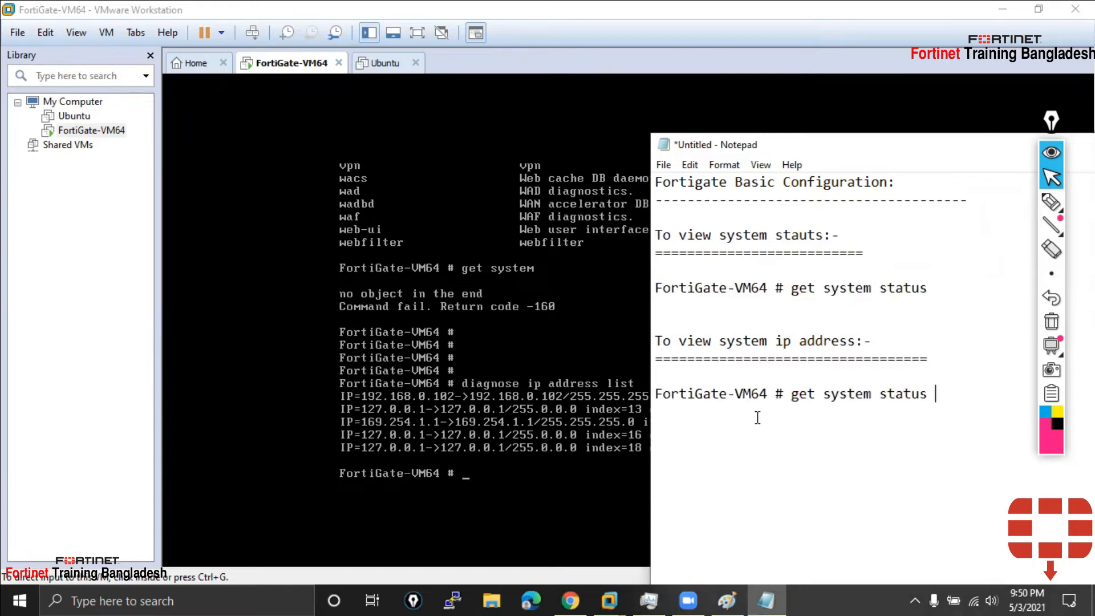
{"action": "key", "text": "BackSpace"}
{"action": "key", "text": "BackSpace"}
{"action": "key", "text": "BackSpace"}
{"action": "key", "text": "BackSpace"}
{"action": "key", "text": "BackSpace"}
{"action": "key", "text": "BackSpace"}
{"action": "key", "text": "BackSpace"}
{"action": "key", "text": "BackSpace"}
{"action": "key", "text": "BackSpace"}
{"action": "key", "text": "BackSpace"}
{"action": "key", "text": "BackSpace"}
{"action": "key", "text": "BackSpace"}
{"action": "key", "text": "BackSpace"}
{"action": "key", "text": "BackSpace"}
{"action": "key", "text": "BackSpace"}
{"action": "key", "text": "BackSpace"}
{"action": "key", "text": "BackSpace"}
{"action": "type", "text": "disg"}
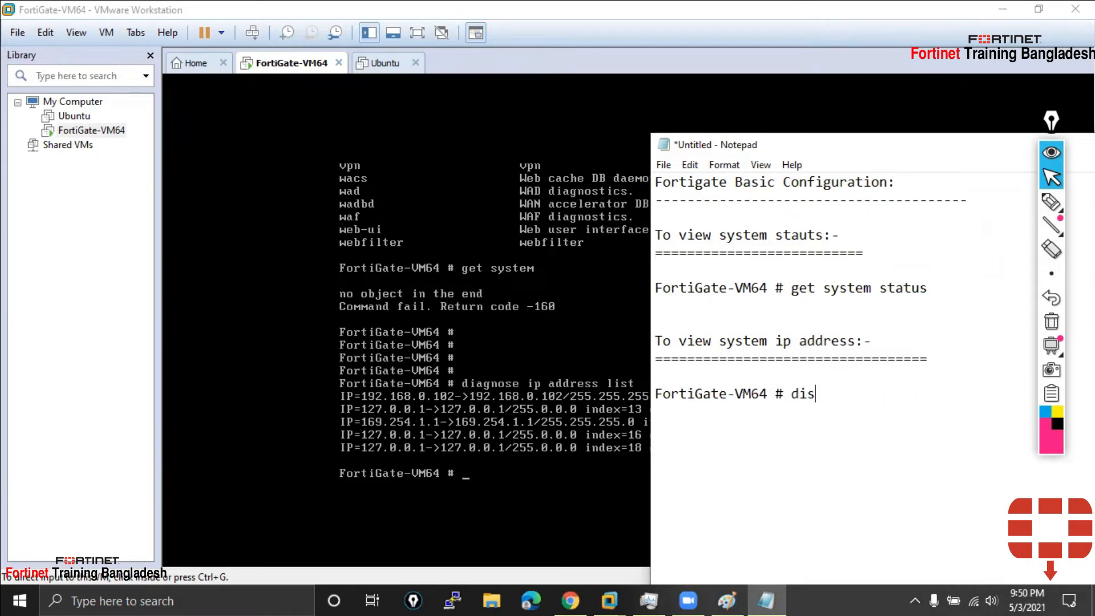
{"action": "type", "text": "nose ip address"}
{"action": "type", "text": "list"}
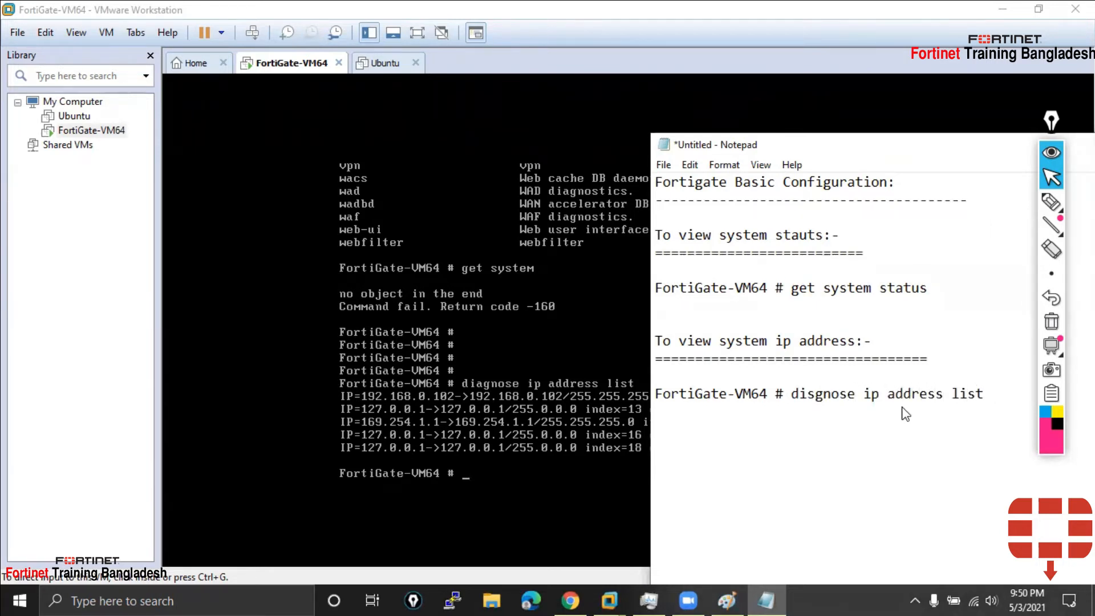
{"action": "key", "text": "ctrl+s"}
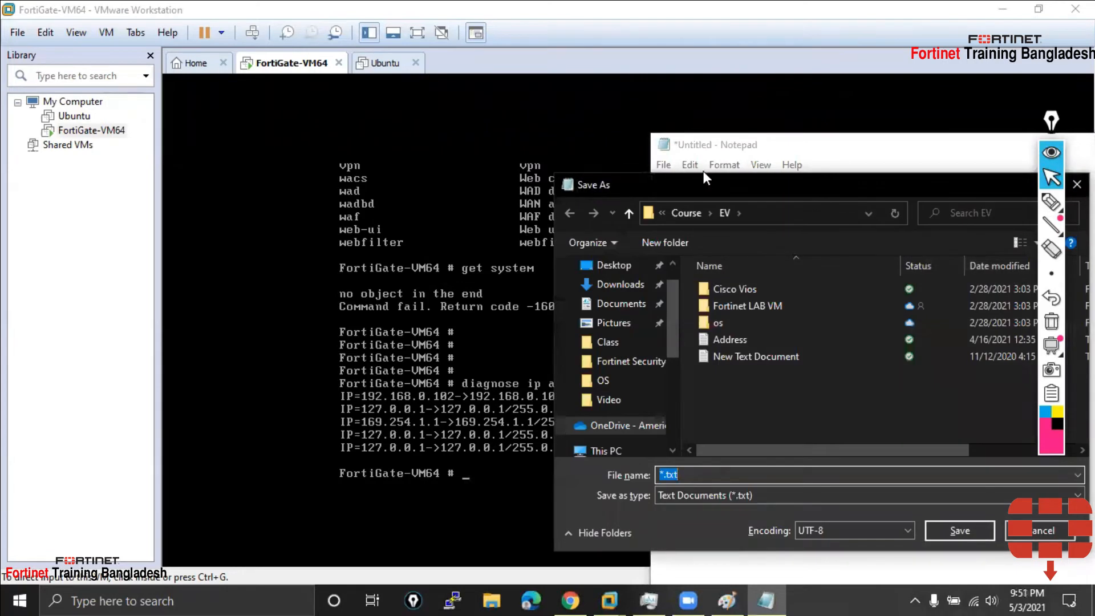
Save the notes on the Desktop as 'FortiGate Basic Configuration', then return to the FortiGate console
{"action": "left_click", "coordinate": [613, 266]}
{"action": "type", "text": "Fortine"}
{"action": "key", "text": "BackSpace"}
{"action": "key", "text": "BackSpace"}
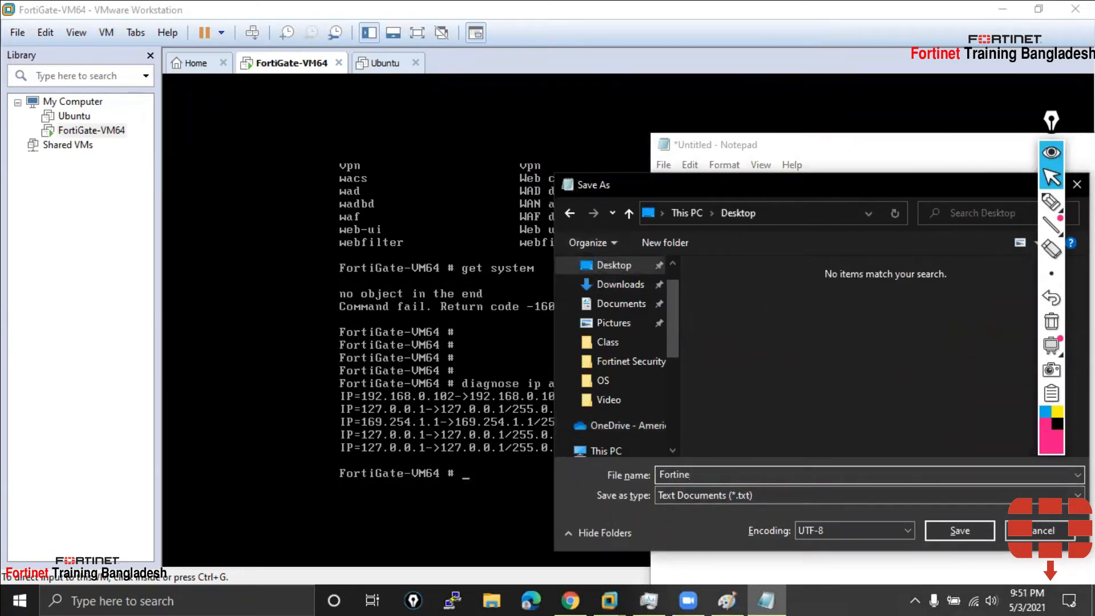
{"action": "type", "text": "g"}
{"action": "key", "text": "BackSpace"}
{"action": "type", "text": "Gate Basic Config"}
{"action": "key", "text": "BackSpace"}
{"action": "key", "text": "BackSpace"}
{"action": "type", "text": "iguratio"}
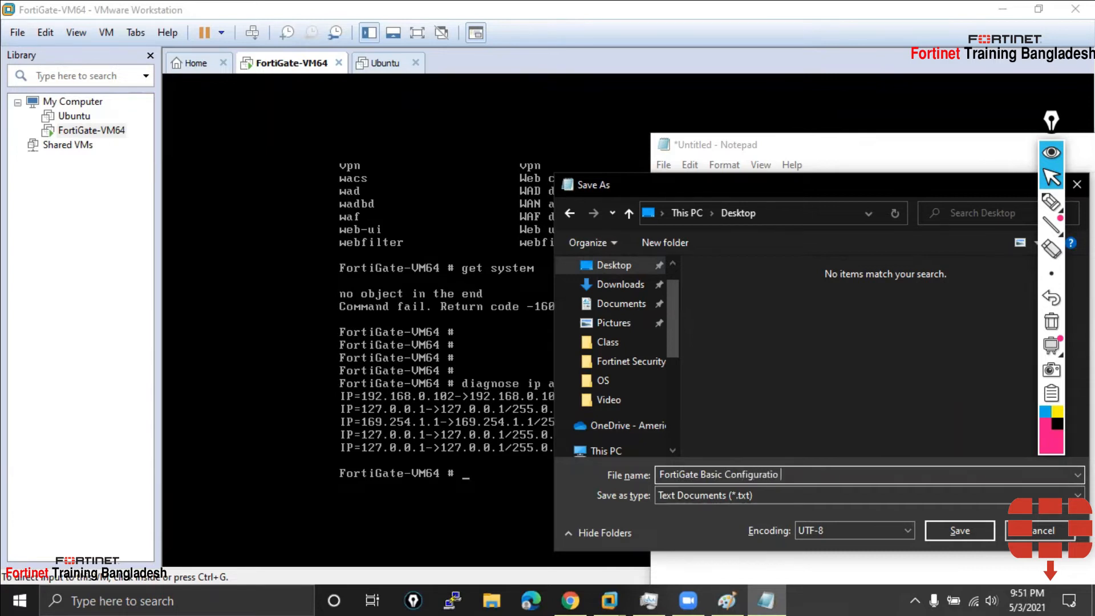
{"action": "key", "text": "BackSpace"}
{"action": "key", "text": "BackSpace"}
{"action": "key", "text": "BackSpace"}
{"action": "key", "text": "BackSpace"}
{"action": "key", "text": "BackSpace"}
{"action": "key", "text": "BackSpace"}
{"action": "type", "text": "uration"}
{"action": "key", "text": "Return"}
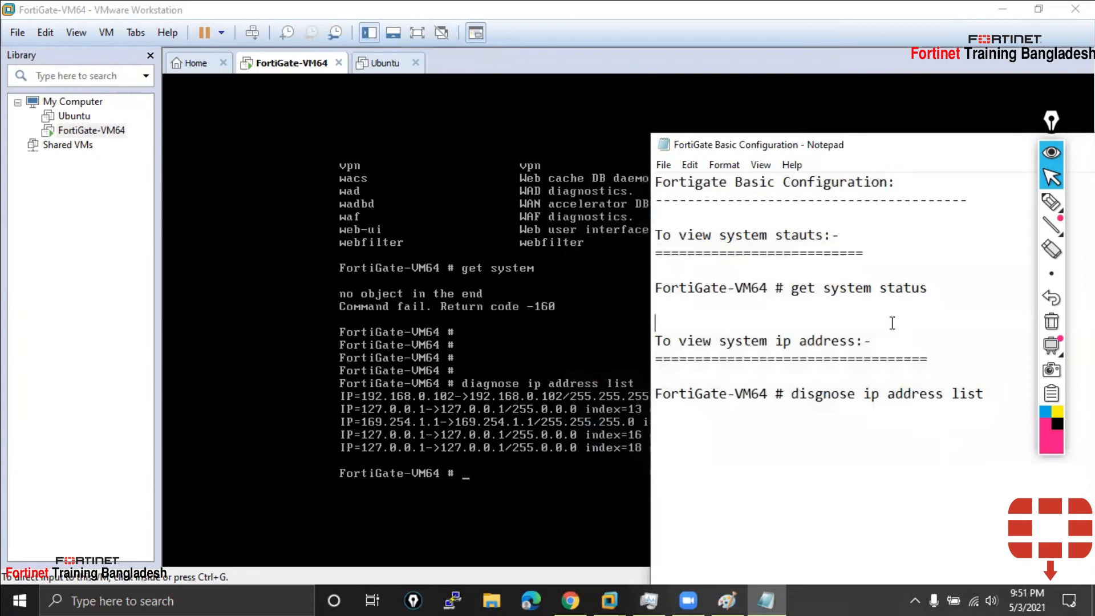
{"action": "left_click", "coordinate": [514, 467]}
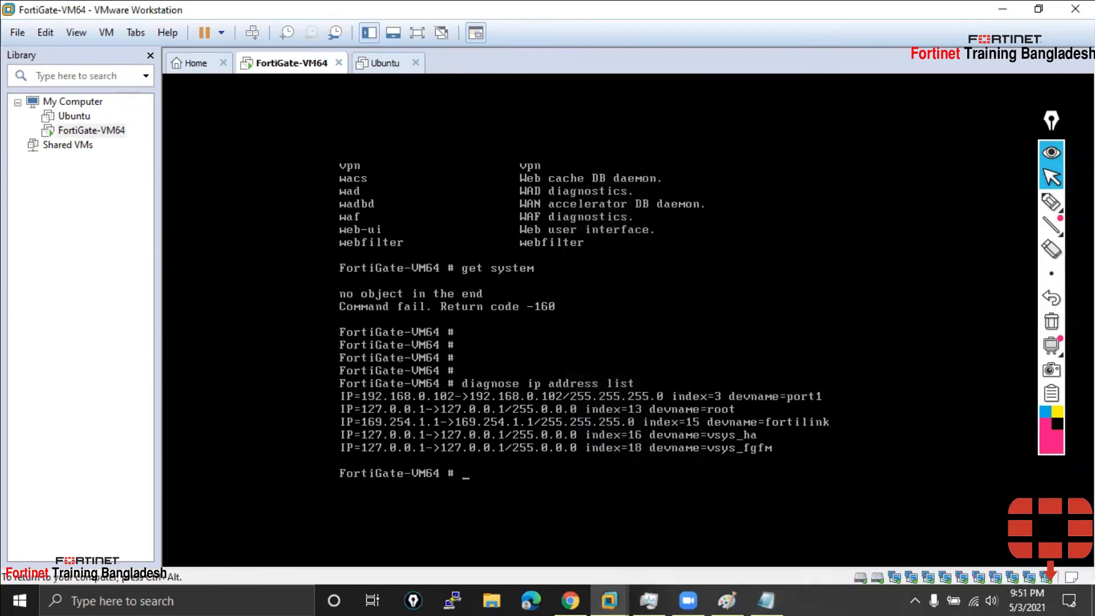
Run 'show interface' at a fresh FortiGate console prompt
{"action": "key", "text": "Return"}
{"action": "key", "text": "Return"}
{"action": "key", "text": "Return"}
{"action": "key", "text": "Return"}
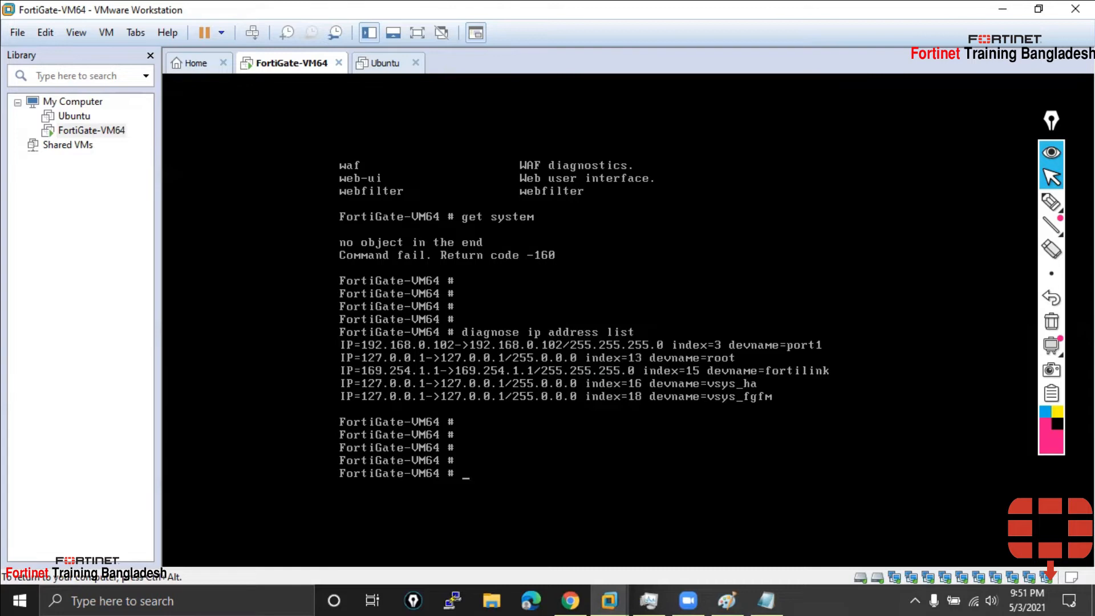
{"action": "type", "text": "show interface"}
{"action": "key", "text": "Return"}
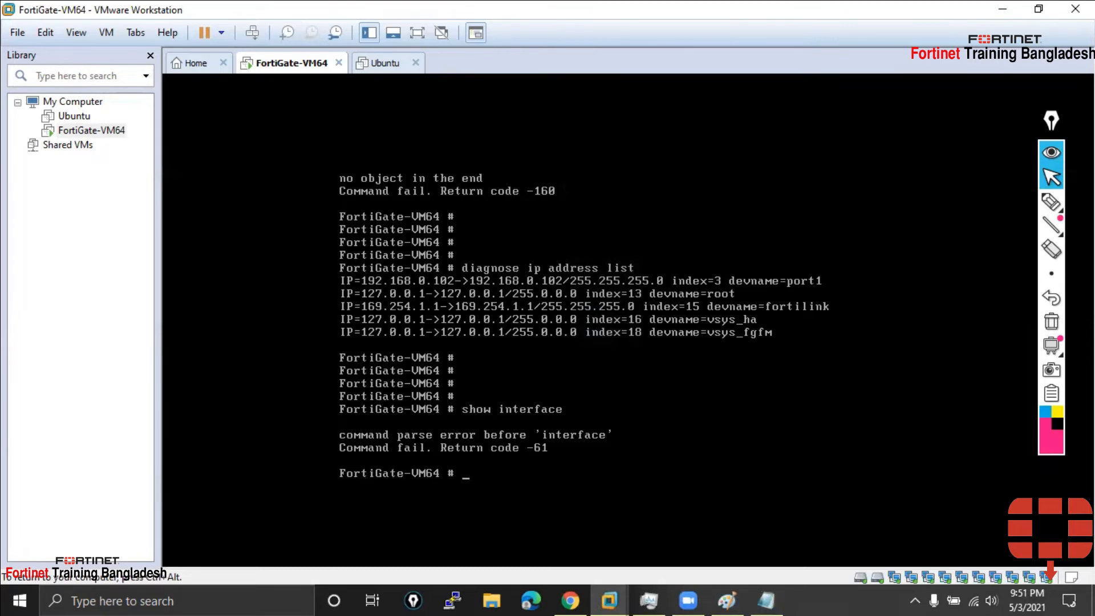
Run show, quit the paged output, and add blank prompt lines
{"action": "type", "text": "show"}
{"action": "key", "text": "Return"}
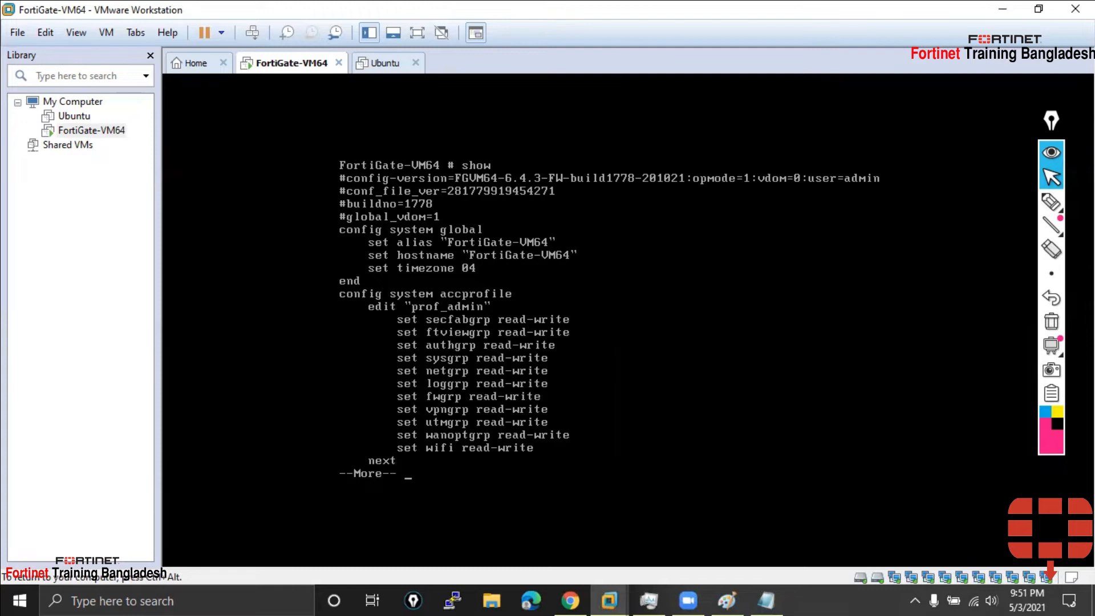
{"action": "key", "text": "q"}
{"action": "key", "text": "Return"}
{"action": "key", "text": "Return"}
{"action": "key", "text": "Return"}
{"action": "key", "text": "Return"}
{"action": "key", "text": "Return"}
{"action": "key", "text": "Return"}
{"action": "key", "text": "Return"}
{"action": "key", "text": "Return"}
{"action": "key", "text": "Return"}
{"action": "key", "text": "Return"}
{"action": "key", "text": "Return"}
{"action": "key", "text": "Return"}
{"action": "key", "text": "Return"}
{"action": "key", "text": "Return"}
{"action": "key", "text": "Return"}
{"action": "key", "text": "Return"}
{"action": "key", "text": "Return"}
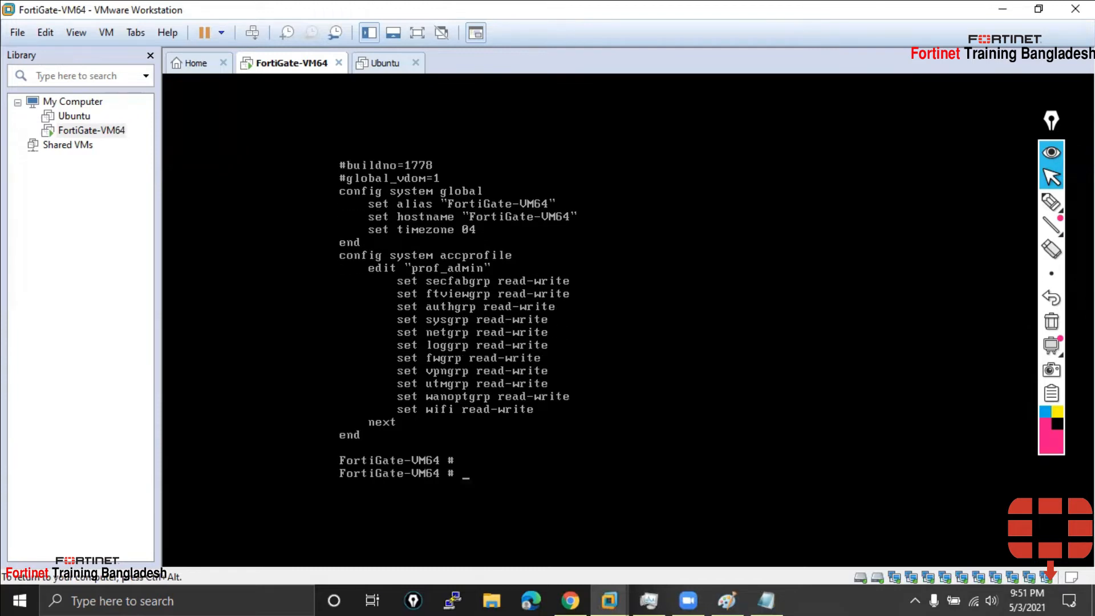
{"action": "key", "text": "Return"}
{"action": "key", "text": "Return"}
{"action": "key", "text": "Return"}
{"action": "key", "text": "Return"}
{"action": "key", "text": "Return"}
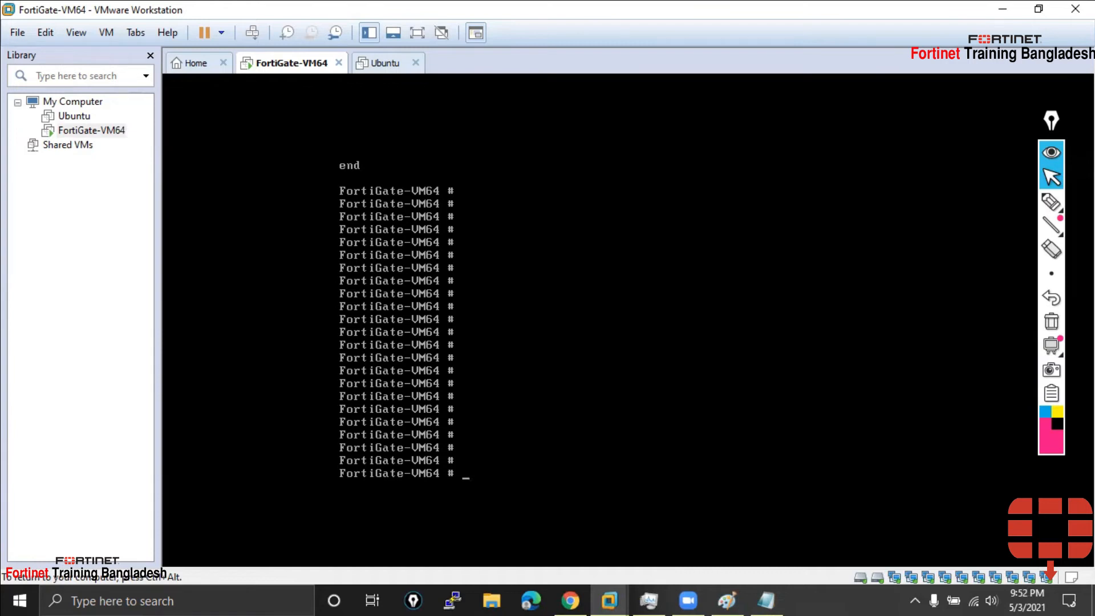
List the available show subcommands with 'show ?'
{"action": "type", "text": "show"}
{"action": "key", "text": "question"}
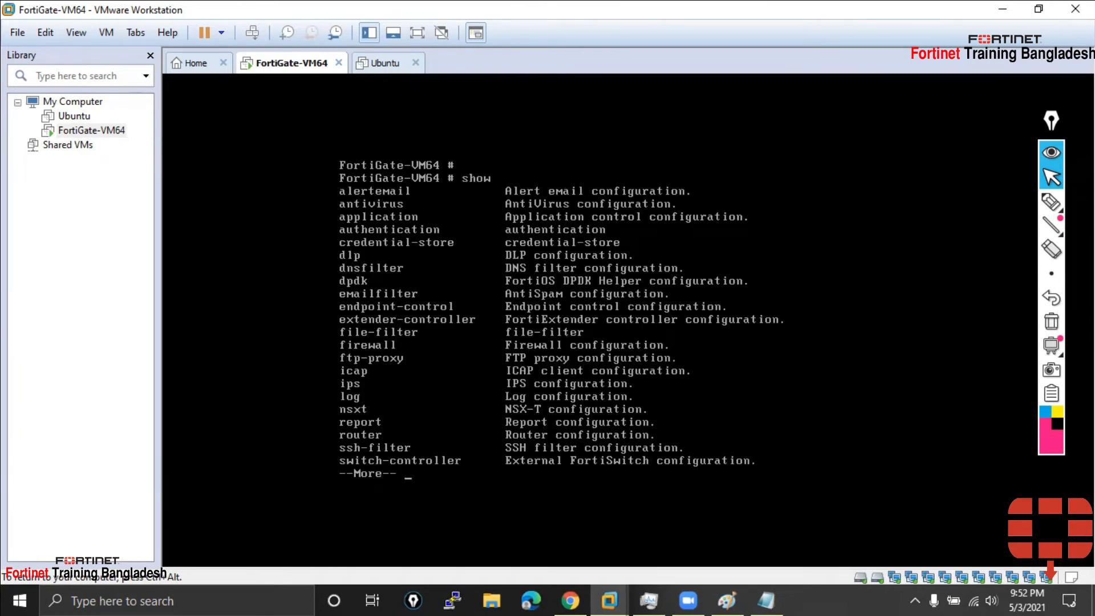
{"action": "key", "text": "space"}
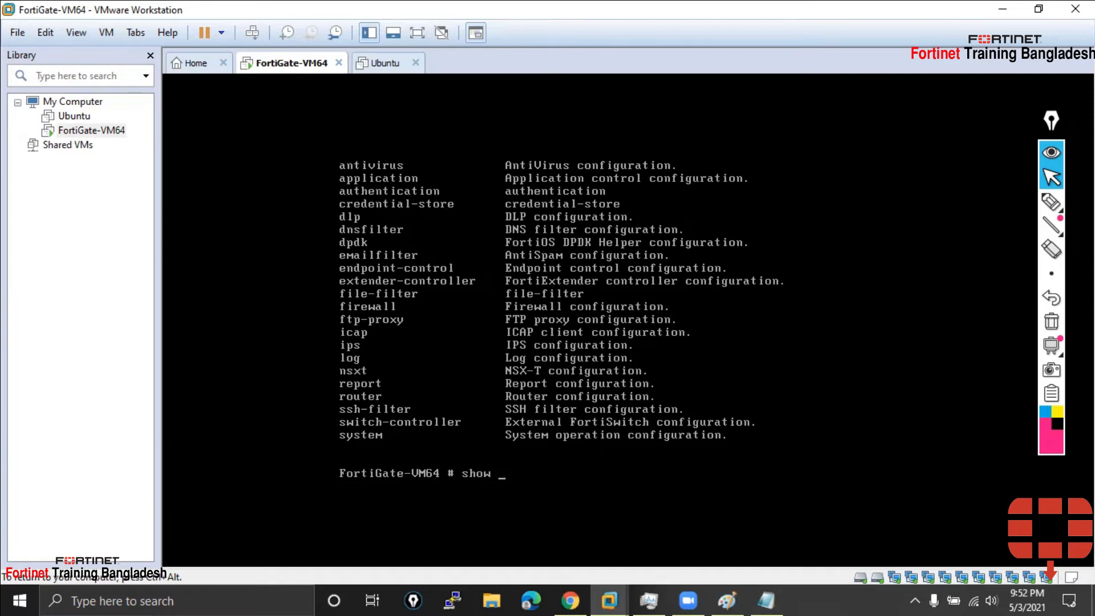
Page through the full configuration, past port interface settings and internet service entries, then quit
{"action": "key", "text": "Return"}
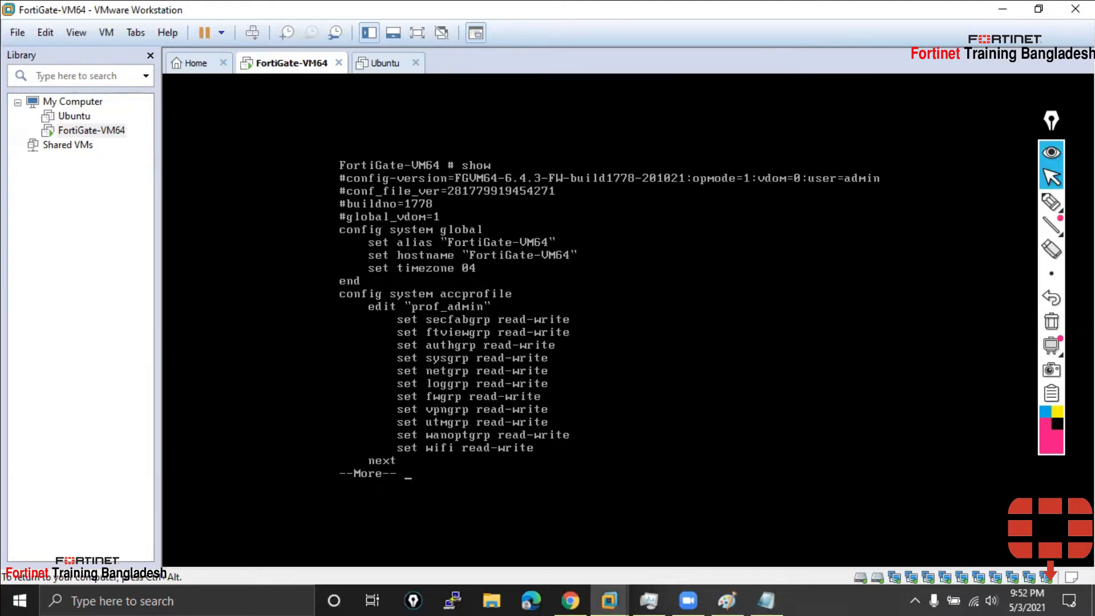
{"action": "key", "text": "Return"}
{"action": "key", "text": "Return"}
{"action": "key", "text": "Return"}
{"action": "key", "text": "Return"}
{"action": "key", "text": "Return"}
{"action": "key", "text": "Return"}
{"action": "key", "text": "Return"}
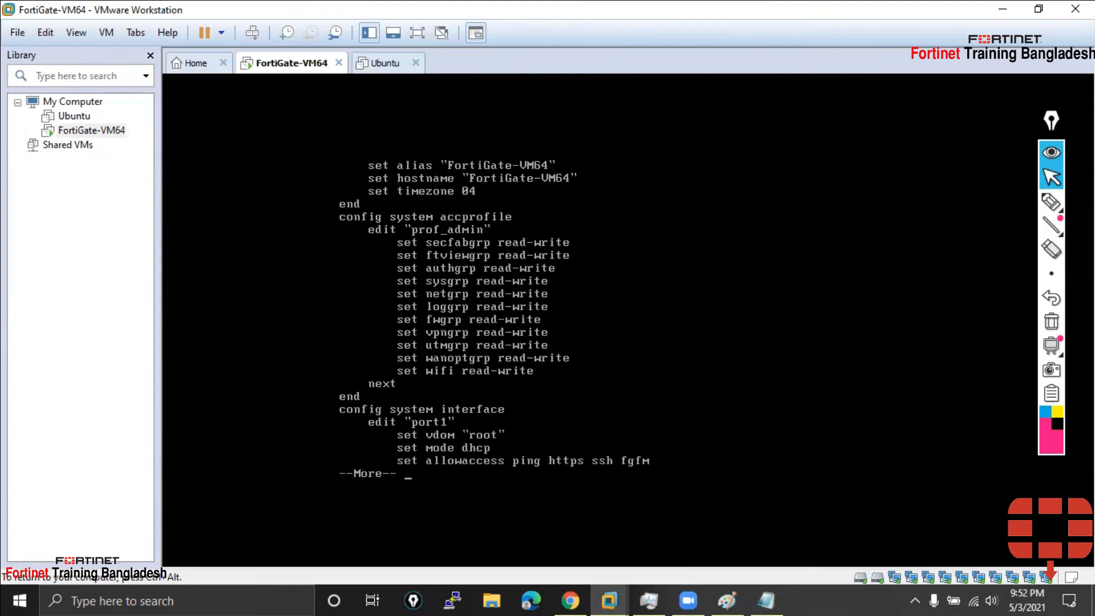
{"action": "key", "text": "Return"}
{"action": "key", "text": "Return"}
{"action": "key", "text": "Return"}
{"action": "key", "text": "Return"}
{"action": "key", "text": "Return"}
{"action": "key", "text": "Return"}
{"action": "key", "text": "Return"}
{"action": "key", "text": "Return"}
{"action": "key", "text": "Return"}
{"action": "key", "text": "Return"}
{"action": "key", "text": "Return"}
{"action": "key", "text": "Return"}
{"action": "key", "text": "Return"}
{"action": "key", "text": "Return"}
{"action": "key", "text": "Return"}
{"action": "key", "text": "Return"}
{"action": "key", "text": "Return"}
{"action": "key", "text": "Return"}
{"action": "key", "text": "Return"}
{"action": "key", "text": "Return"}
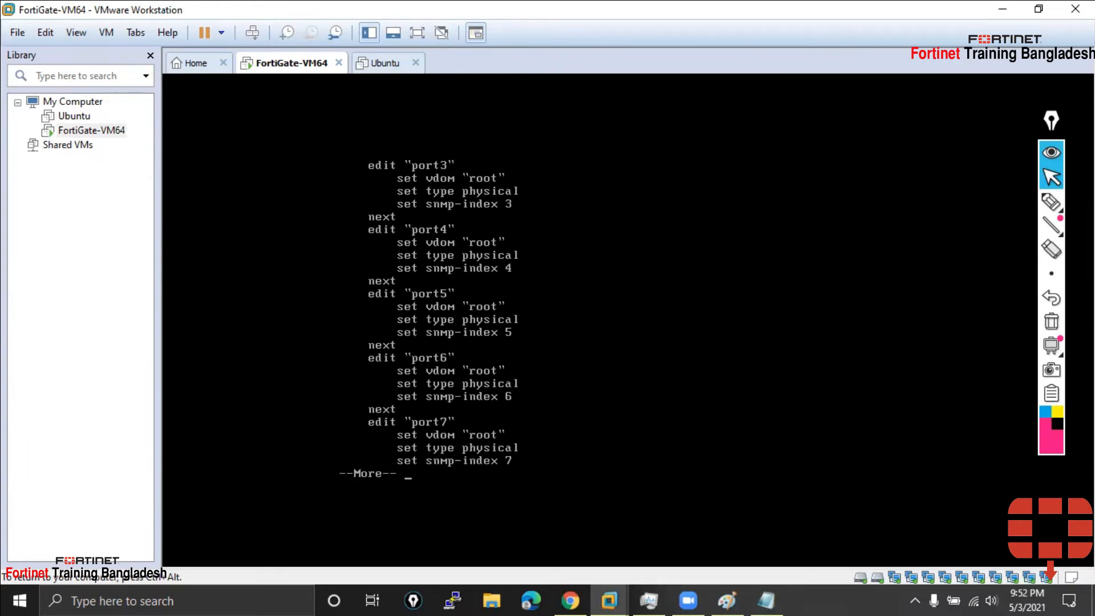
{"action": "key", "text": "Return"}
{"action": "key", "text": "Return"}
{"action": "key", "text": "Return"}
{"action": "key", "text": "Return"}
{"action": "key", "text": "Return"}
{"action": "key", "text": "Return"}
{"action": "key", "text": "Return"}
{"action": "key", "text": "Return"}
{"action": "key", "text": "Return"}
{"action": "key", "text": "Return"}
{"action": "key", "text": "Return"}
{"action": "key", "text": "Return"}
{"action": "key", "text": "Return"}
{"action": "key", "text": "Return"}
{"action": "key", "text": "Return"}
{"action": "key", "text": "Return"}
{"action": "key", "text": "Return"}
{"action": "key", "text": "Return"}
{"action": "key", "text": "Return"}
{"action": "key", "text": "Return"}
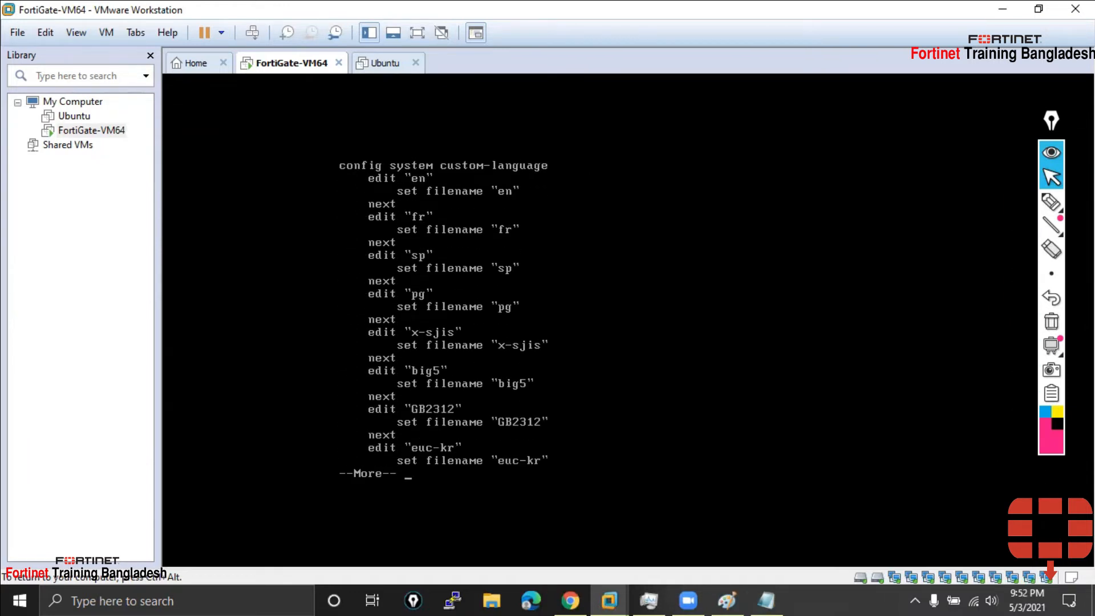
{"action": "key", "text": "Return"}
{"action": "key", "text": "Return"}
{"action": "key", "text": "Return"}
{"action": "key", "text": "Return"}
{"action": "key", "text": "Return"}
{"action": "key", "text": "Return"}
{"action": "key", "text": "Return"}
{"action": "key", "text": "Return"}
{"action": "key", "text": "Return"}
{"action": "key", "text": "Return"}
{"action": "key", "text": "Return"}
{"action": "key", "text": "Return"}
{"action": "key", "text": "Return"}
{"action": "key", "text": "Return"}
{"action": "key", "text": "Return"}
{"action": "key", "text": "Return"}
{"action": "key", "text": "Return"}
{"action": "key", "text": "Return"}
{"action": "key", "text": "Return"}
{"action": "key", "text": "Return"}
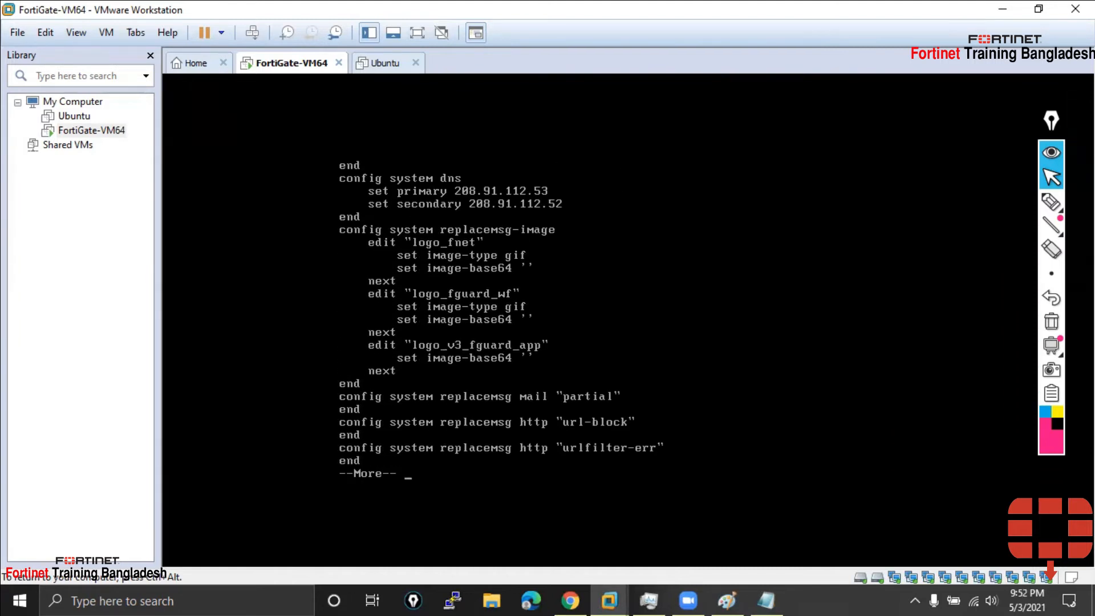
{"action": "key", "text": "Return"}
{"action": "key", "text": "Return"}
{"action": "key", "text": "Return"}
{"action": "key", "text": "Return"}
{"action": "key", "text": "Return"}
{"action": "key", "text": "Return"}
{"action": "key", "text": "Return"}
{"action": "key", "text": "Return"}
{"action": "key", "text": "Return"}
{"action": "key", "text": "Return"}
{"action": "key", "text": "Return"}
{"action": "key", "text": "Return"}
{"action": "key", "text": "Return"}
{"action": "key", "text": "Return"}
{"action": "key", "text": "Return"}
{"action": "key", "text": "Return"}
{"action": "key", "text": "Return"}
{"action": "key", "text": "Return"}
{"action": "key", "text": "Return"}
{"action": "key", "text": "Return"}
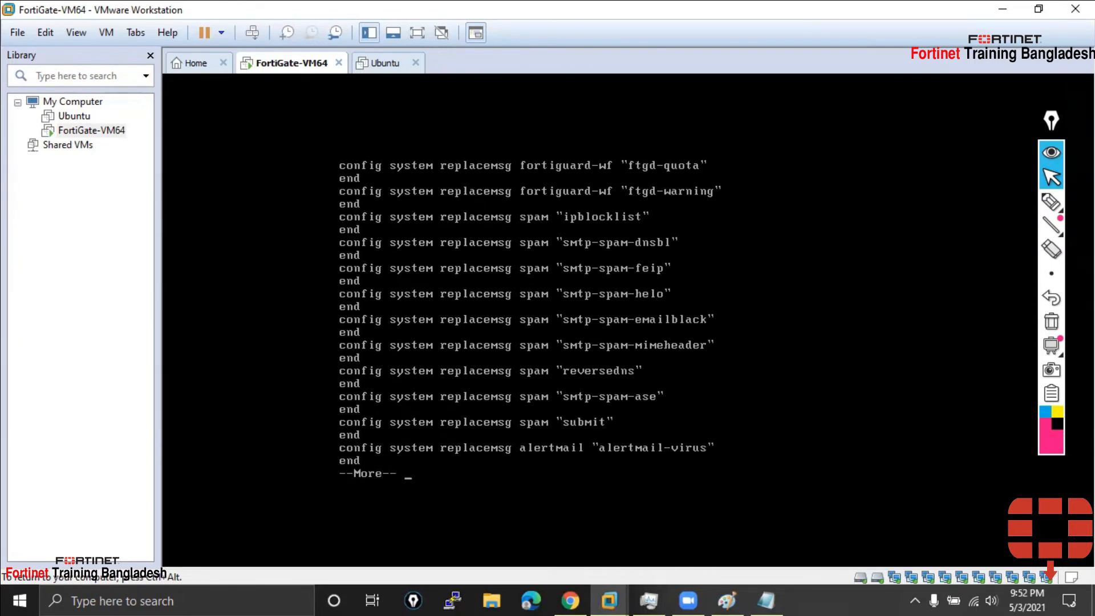
{"action": "key", "text": "Return"}
{"action": "key", "text": "Return"}
{"action": "key", "text": "Return"}
{"action": "key", "text": "Return"}
{"action": "key", "text": "Return"}
{"action": "key", "text": "Return"}
{"action": "key", "text": "Return"}
{"action": "key", "text": "Return"}
{"action": "key", "text": "Return"}
{"action": "key", "text": "Return"}
{"action": "key", "text": "Return"}
{"action": "key", "text": "Return"}
{"action": "key", "text": "Return"}
{"action": "key", "text": "Return"}
{"action": "key", "text": "Return"}
{"action": "key", "text": "Return"}
{"action": "key", "text": "Return"}
{"action": "key", "text": "Return"}
{"action": "key", "text": "Return"}
{"action": "key", "text": "Return"}
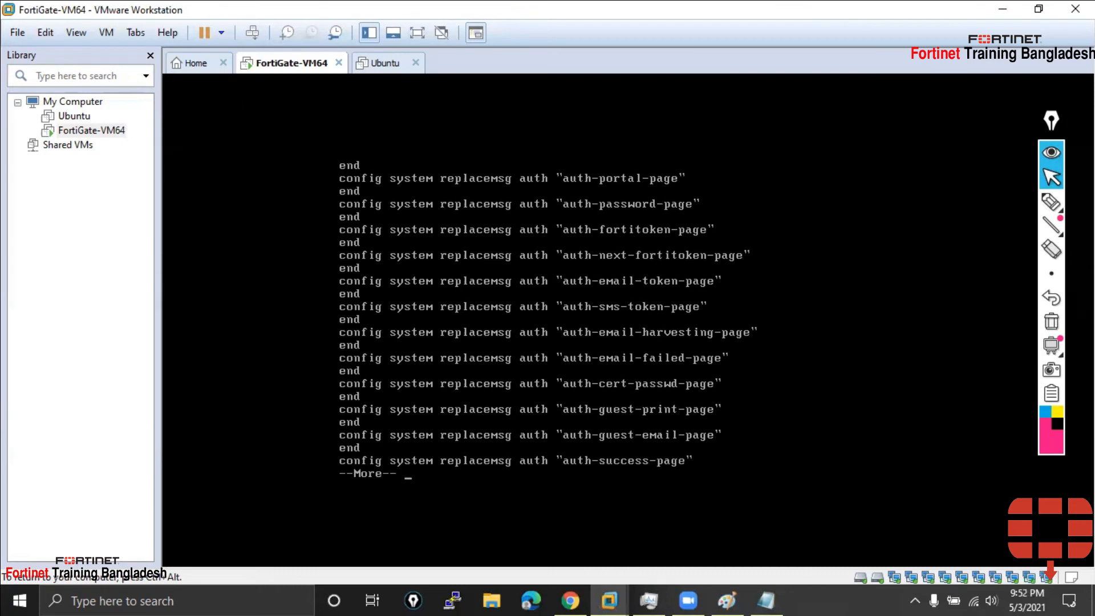
{"action": "key", "text": "Return"}
{"action": "key", "text": "Return"}
{"action": "key", "text": "Return"}
{"action": "key", "text": "Return"}
{"action": "key", "text": "Return"}
{"action": "key", "text": "Return"}
{"action": "key", "text": "Return"}
{"action": "key", "text": "Return"}
{"action": "key", "text": "Return"}
{"action": "key", "text": "Return"}
{"action": "key", "text": "Return"}
{"action": "key", "text": "Return"}
{"action": "key", "text": "Return"}
{"action": "key", "text": "Return"}
{"action": "key", "text": "Return"}
{"action": "key", "text": "Return"}
{"action": "key", "text": "Return"}
{"action": "key", "text": "Return"}
{"action": "key", "text": "Return"}
{"action": "key", "text": "Return"}
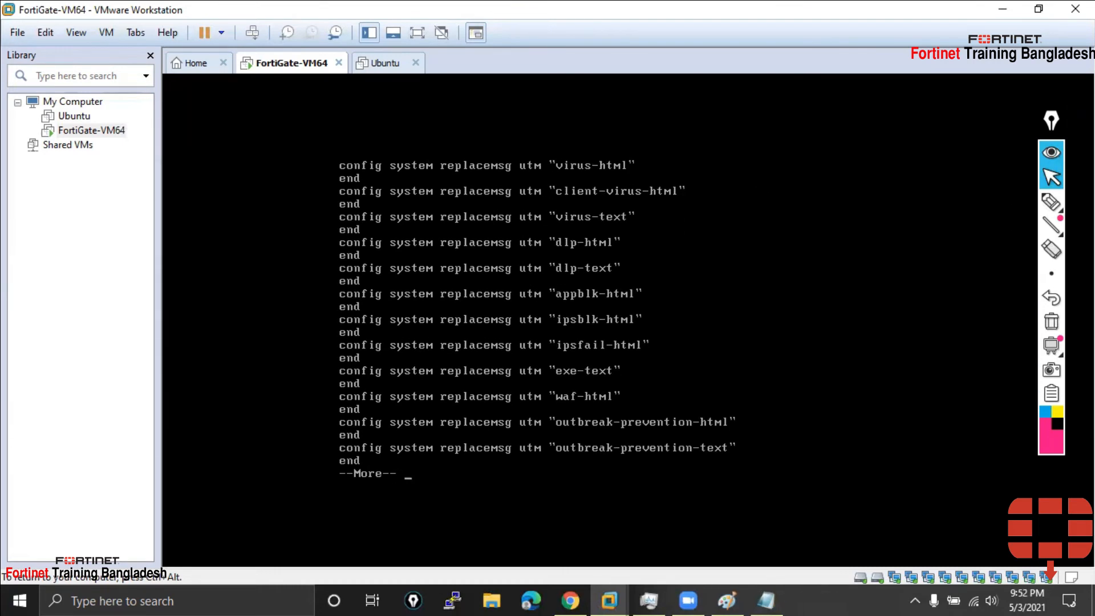
{"action": "key", "text": "Return"}
{"action": "key", "text": "Return"}
{"action": "key", "text": "Return"}
{"action": "key", "text": "Return"}
{"action": "key", "text": "Return"}
{"action": "key", "text": "Return"}
{"action": "key", "text": "Return"}
{"action": "key", "text": "Return"}
{"action": "key", "text": "Return"}
{"action": "key", "text": "Return"}
{"action": "key", "text": "Return"}
{"action": "key", "text": "Return"}
{"action": "key", "text": "Return"}
{"action": "key", "text": "Return"}
{"action": "key", "text": "Return"}
{"action": "key", "text": "Return"}
{"action": "key", "text": "Return"}
{"action": "key", "text": "Return"}
{"action": "key", "text": "Return"}
{"action": "key", "text": "Return"}
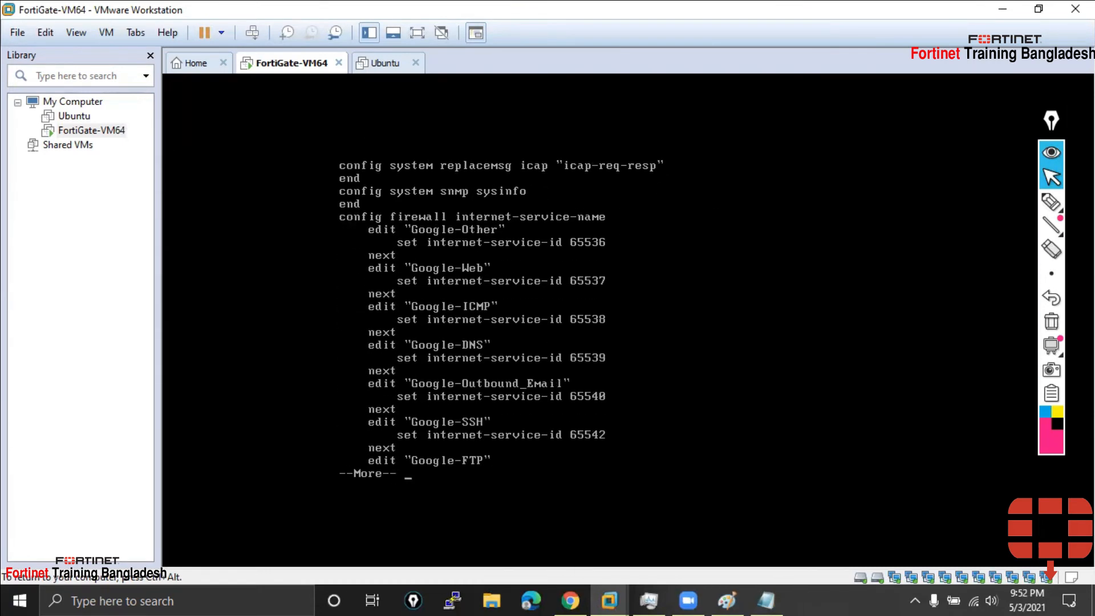
{"action": "key", "text": "space"}
{"action": "key", "text": "space"}
{"action": "key", "text": "space"}
{"action": "key", "text": "space"}
{"action": "key", "text": "space"}
{"action": "key", "text": "space"}
{"action": "key", "text": "space"}
{"action": "key", "text": "space"}
{"action": "key", "text": "space"}
{"action": "key", "text": "space"}
{"action": "key", "text": "space"}
{"action": "key", "text": "space"}
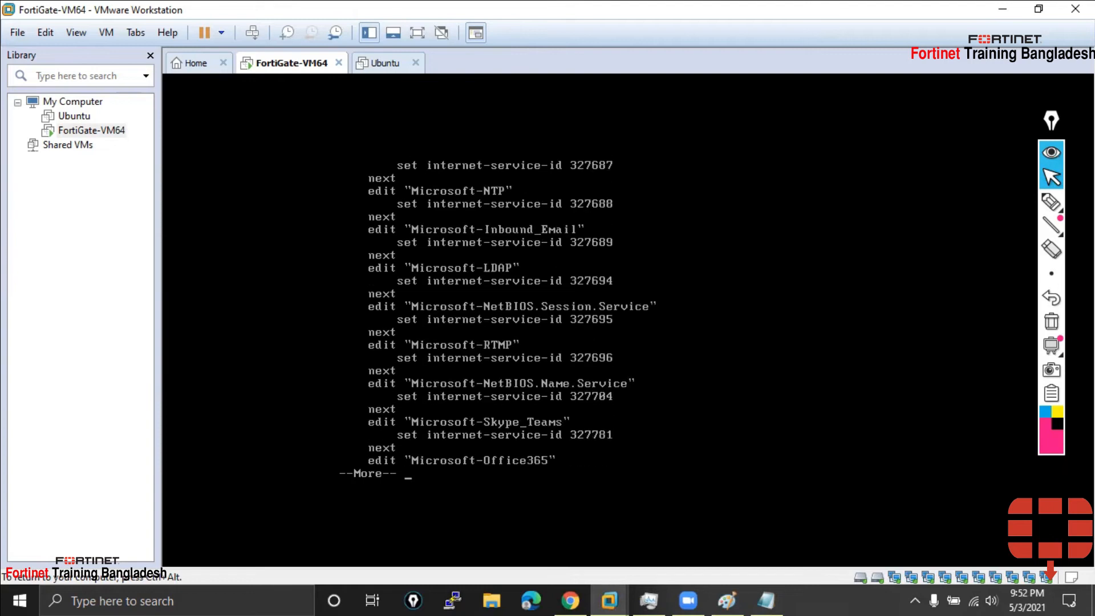
{"action": "key", "text": "space"}
{"action": "key", "text": "space"}
{"action": "key", "text": "space"}
{"action": "key", "text": "space"}
{"action": "key", "text": "space"}
{"action": "key", "text": "space"}
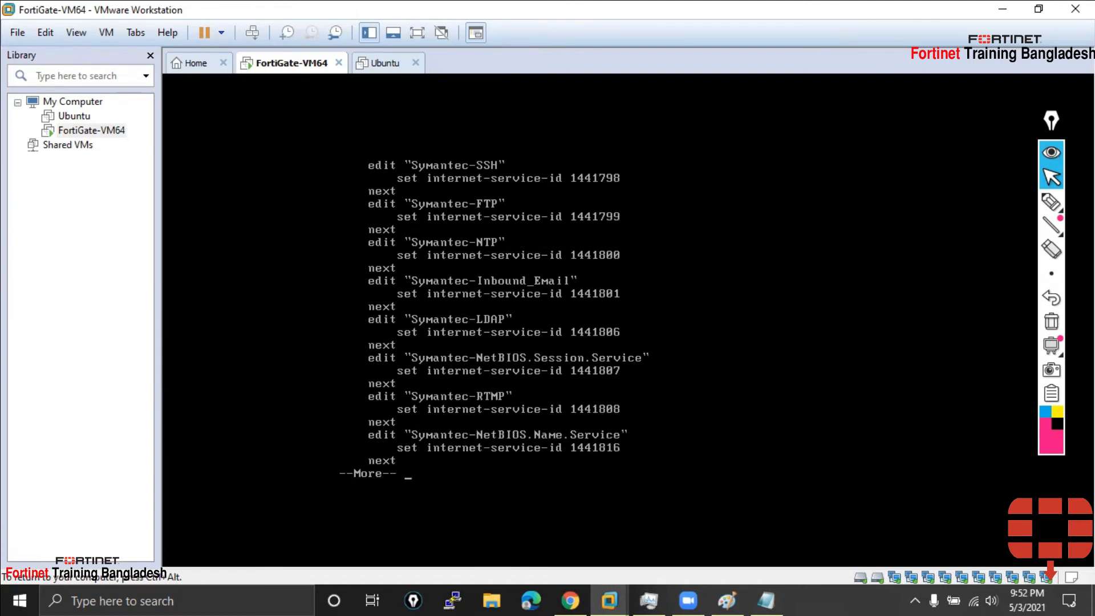
{"action": "key", "text": "q"}
Type show at a fresh prompt and release keyboard input from the VM
{"action": "key", "text": "Return"}
{"action": "key", "text": "Return"}
{"action": "key", "text": "Return"}
{"action": "type", "text": "show"}
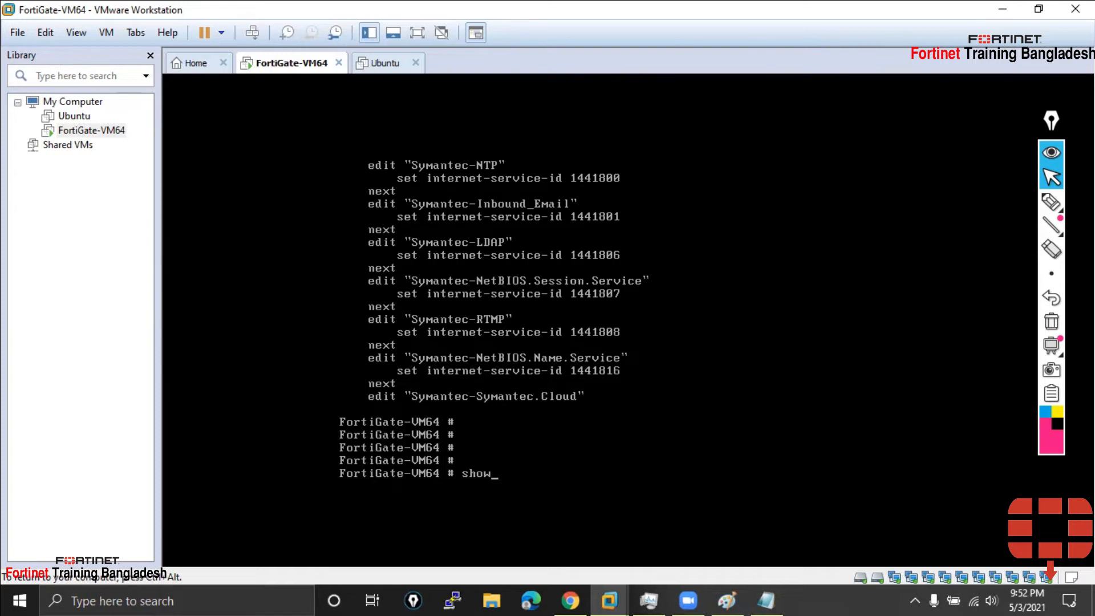
{"action": "key", "text": "ctrl+alt"}
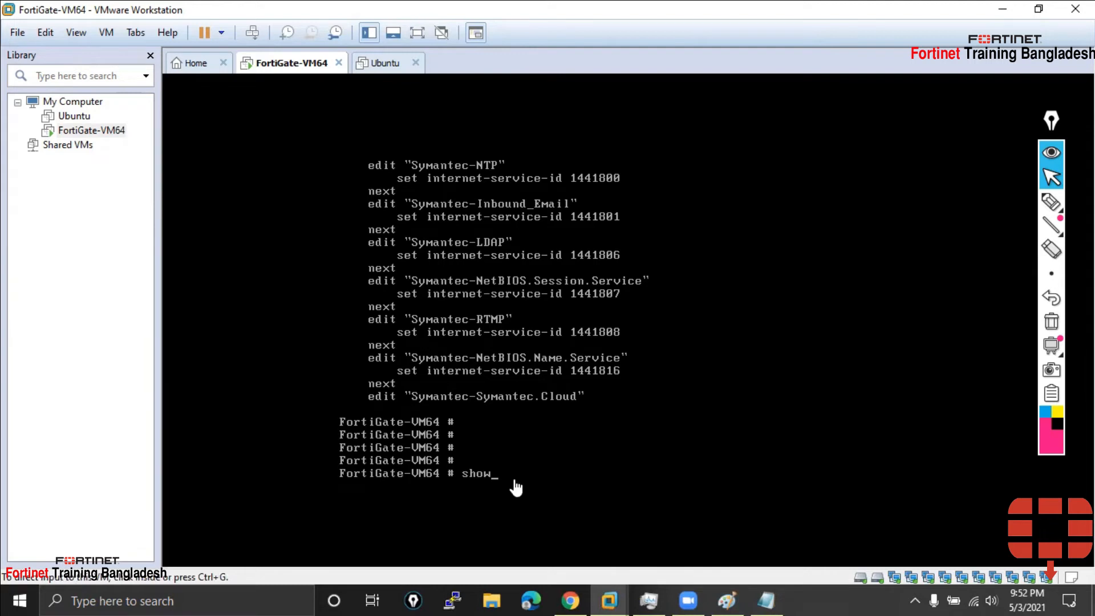
{"action": "left_click", "coordinate": [32, 415]}
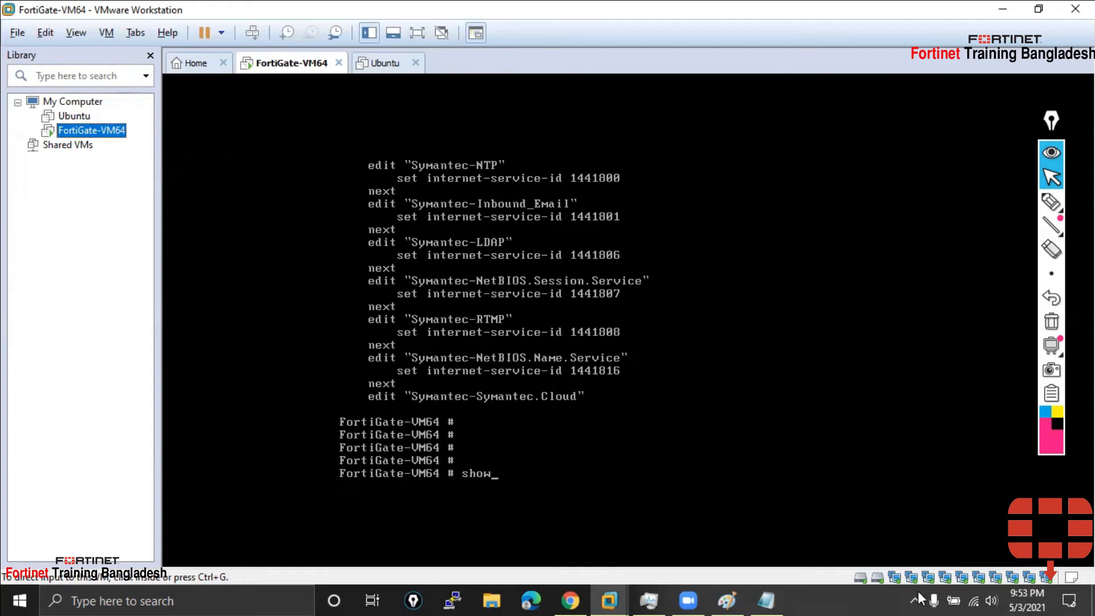
{"action": "left_click", "coordinate": [766, 600]}
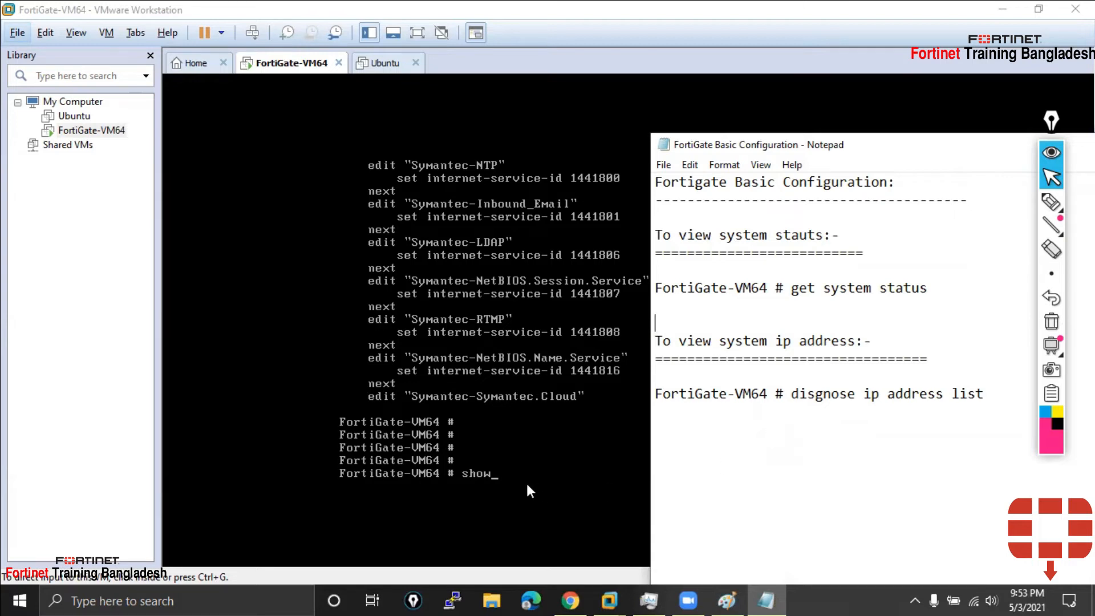
{"action": "left_click", "coordinate": [504, 480]}
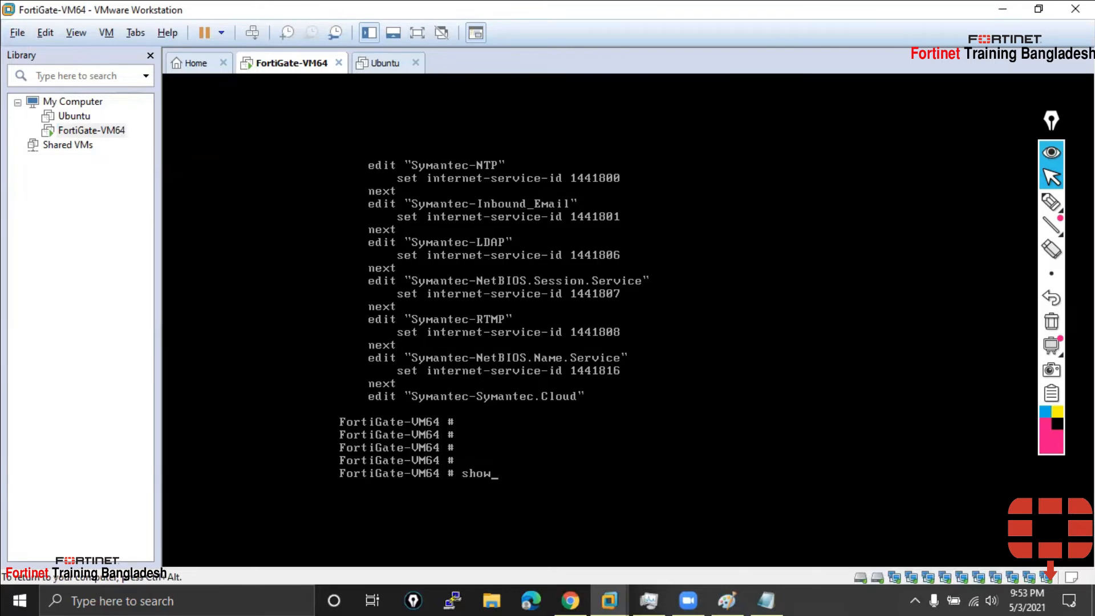
Rerun show and page to 'config system interface', where port1 uses DHCP with ping, https, ssh, fgfm
{"action": "type", "text": "show"}
{"action": "key", "text": "Return"}
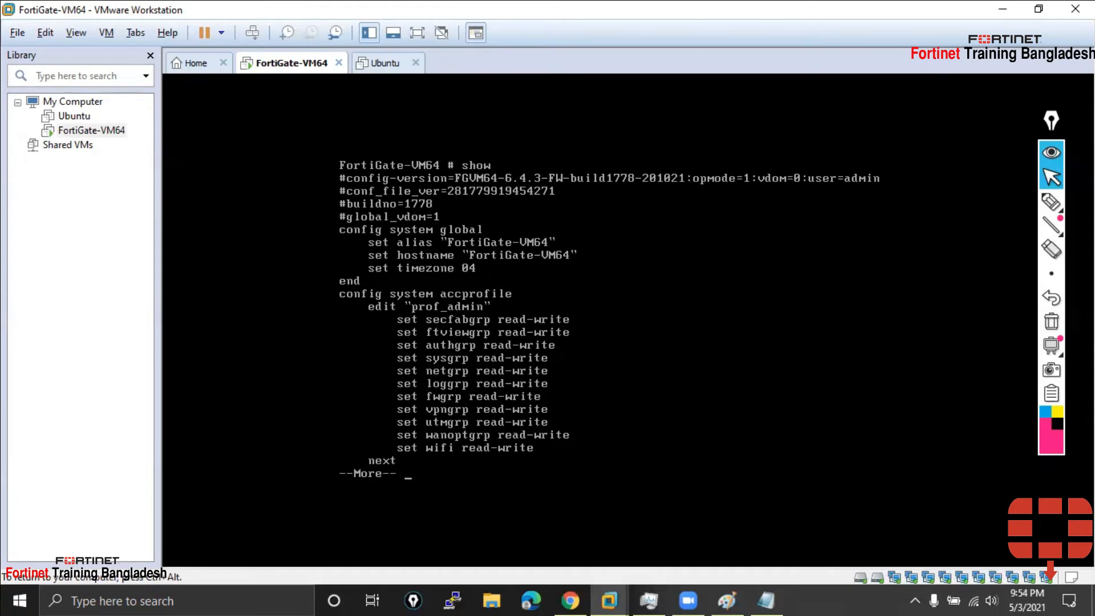
{"action": "key", "text": "space"}
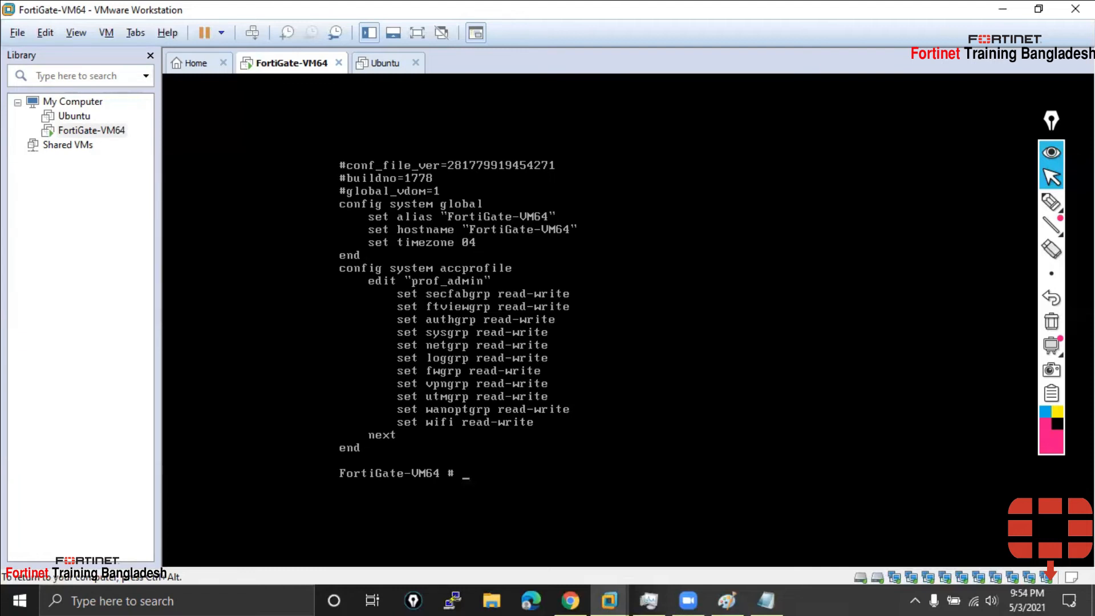
{"action": "type", "text": "show"}
{"action": "key", "text": "Return"}
{"action": "key", "text": "space"}
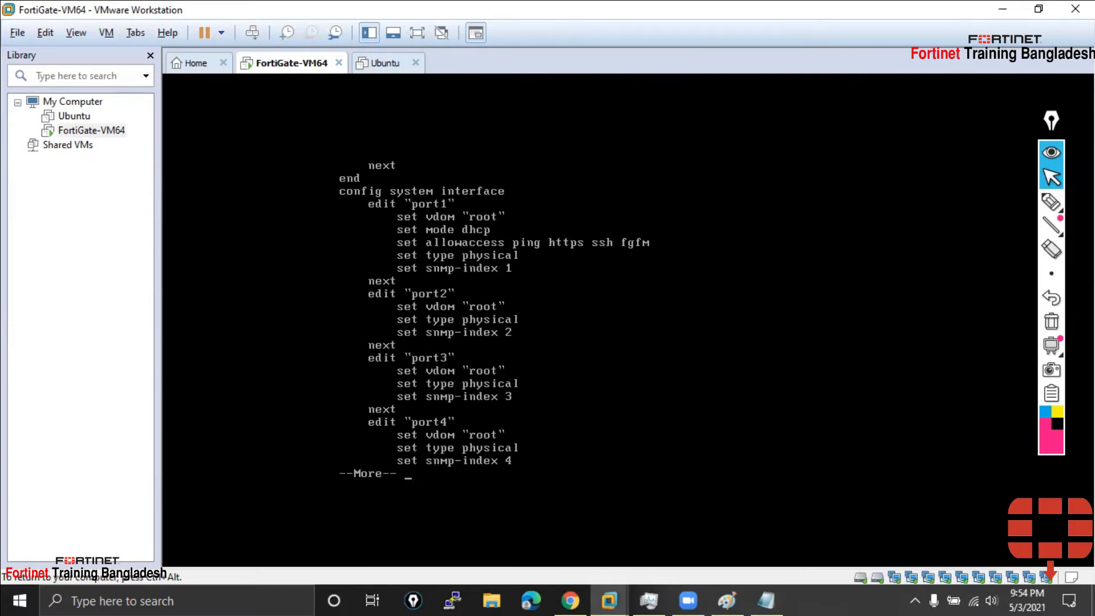
{"action": "left_click", "coordinate": [1051, 202]}
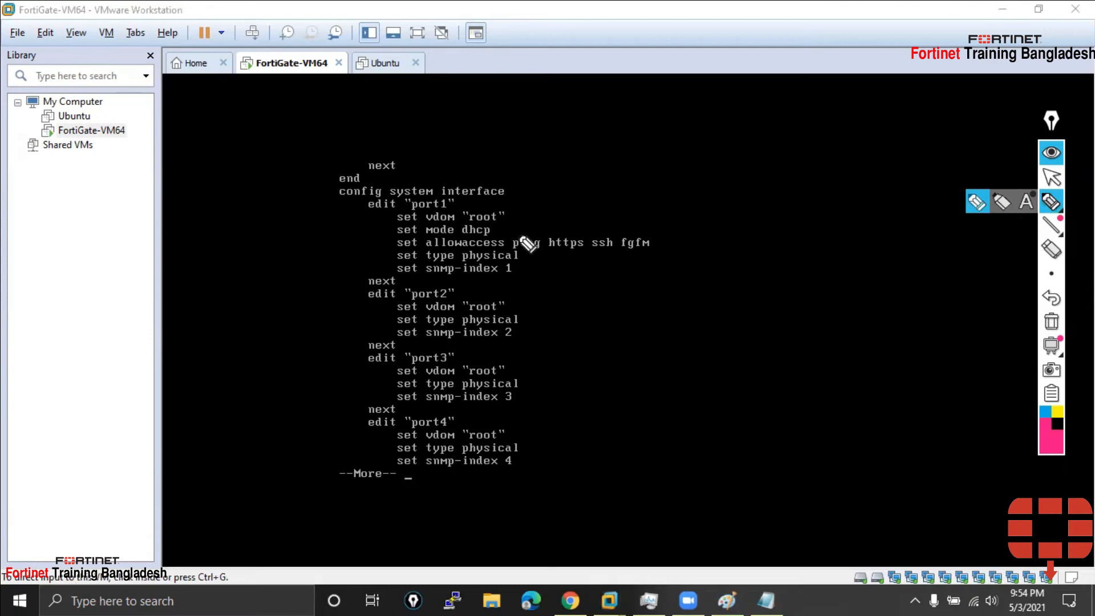
Highlight port1, 'set mode dhcp', ping and https access, and port2–port3 settings in pink
{"action": "left_click_drag", "start_coordinate": [459, 214], "coordinate": [484, 210]}
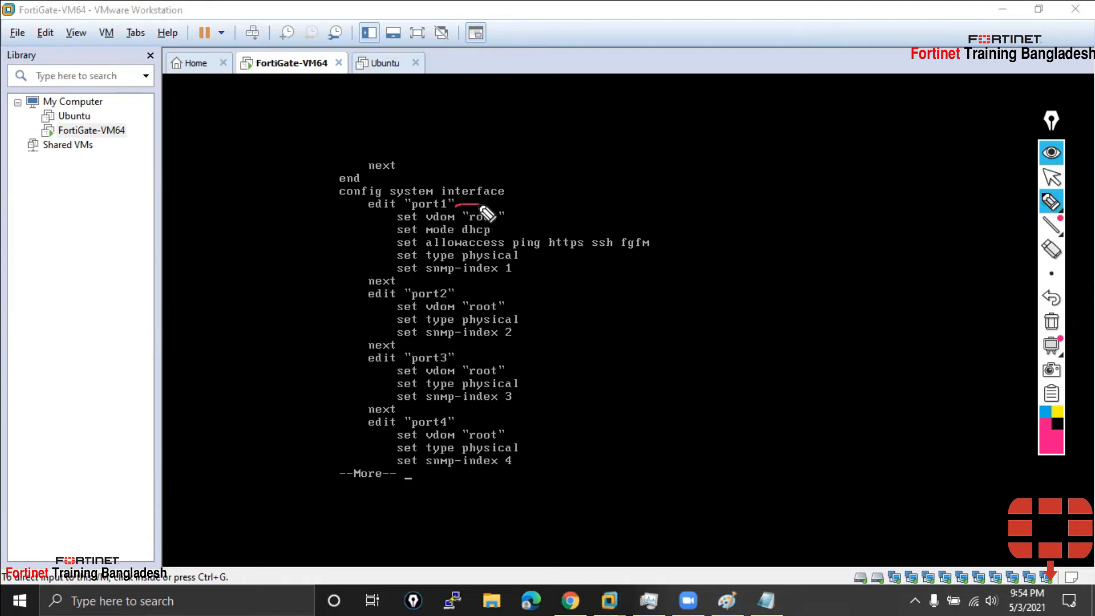
{"action": "left_click_drag", "start_coordinate": [329, 199], "coordinate": [508, 198]}
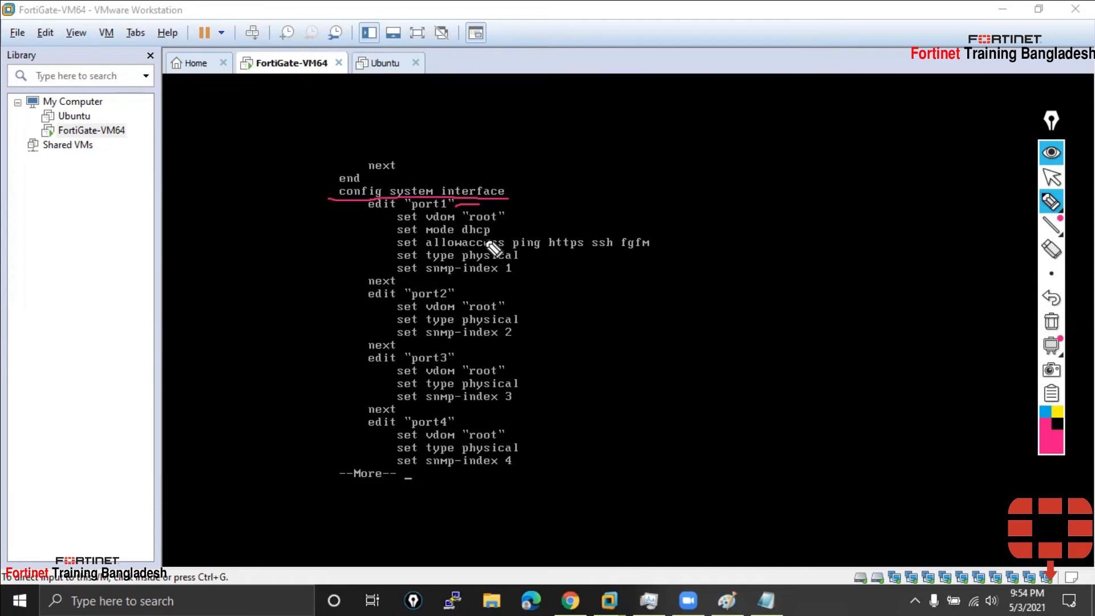
{"action": "mouse_move", "coordinate": [392, 236]}
{"action": "left_mouse_down"}
{"action": "mouse_move", "coordinate": [497, 233]}
{"action": "mouse_move", "coordinate": [454, 229]}
{"action": "mouse_move", "coordinate": [390, 230]}
{"action": "mouse_move", "coordinate": [410, 248]}
{"action": "mouse_move", "coordinate": [547, 251]}
{"action": "left_mouse_up"}
{"action": "left_click_drag", "start_coordinate": [559, 251], "coordinate": [658, 249]}
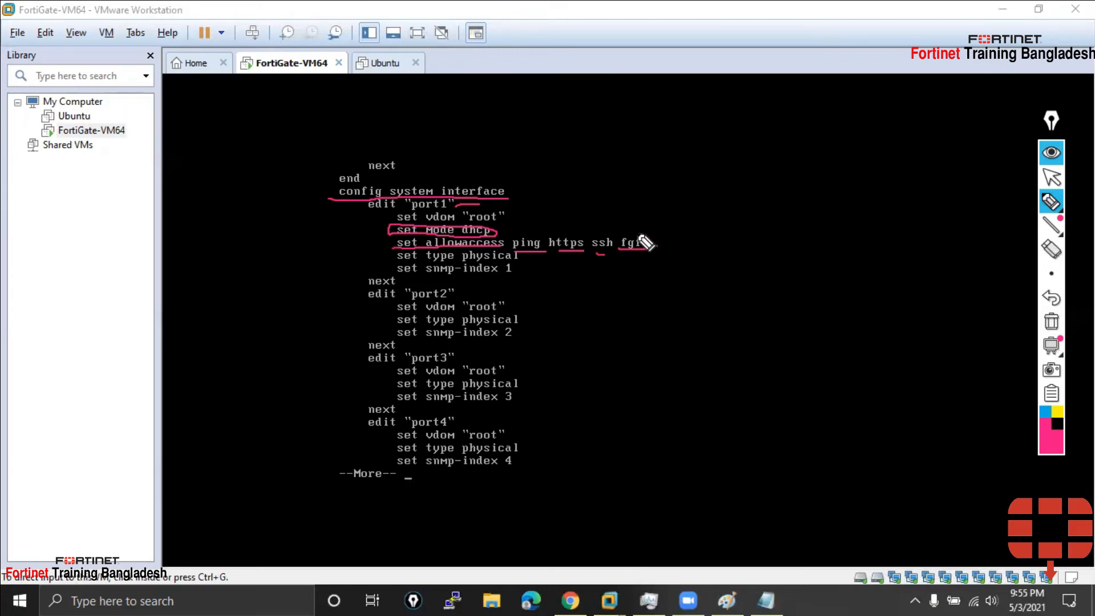
{"action": "key", "text": "space"}
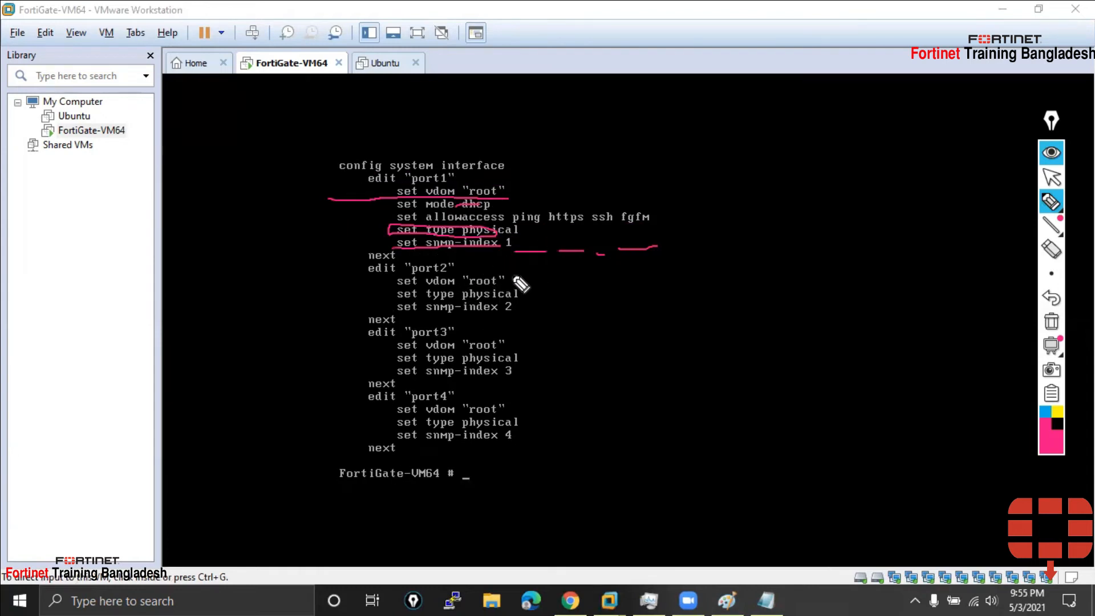
{"action": "mouse_move", "coordinate": [526, 294]}
{"action": "left_mouse_down"}
{"action": "mouse_move", "coordinate": [568, 291]}
{"action": "mouse_move", "coordinate": [519, 308]}
{"action": "left_mouse_up"}
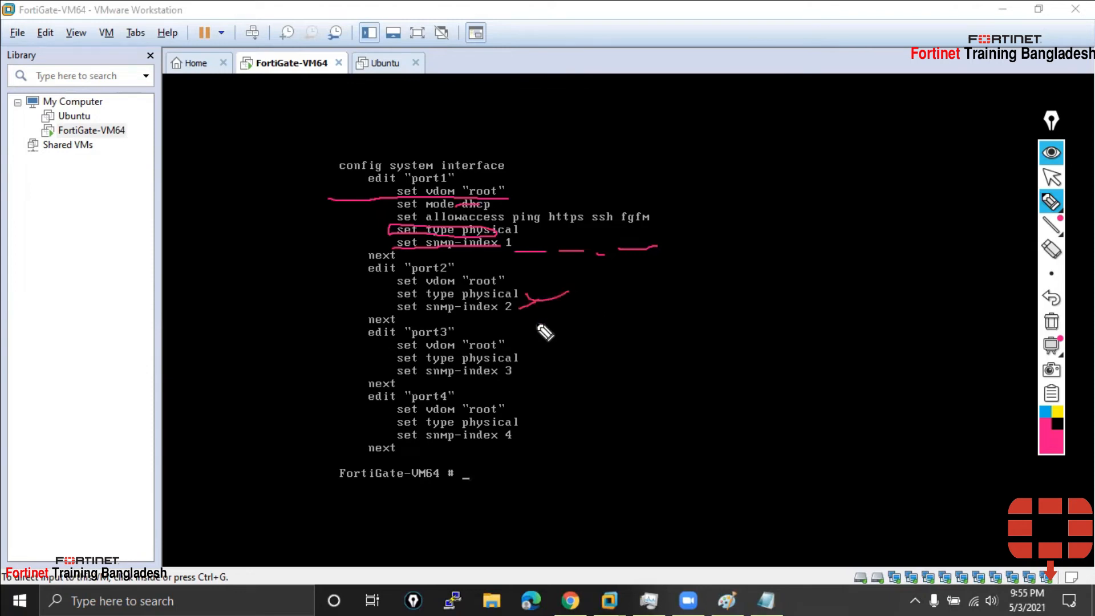
{"action": "left_click_drag", "start_coordinate": [560, 343], "coordinate": [523, 389]}
{"action": "mouse_move", "coordinate": [376, 207]}
{"action": "left_mouse_down"}
{"action": "mouse_move", "coordinate": [389, 210]}
{"action": "mouse_move", "coordinate": [384, 218]}
{"action": "left_mouse_up"}
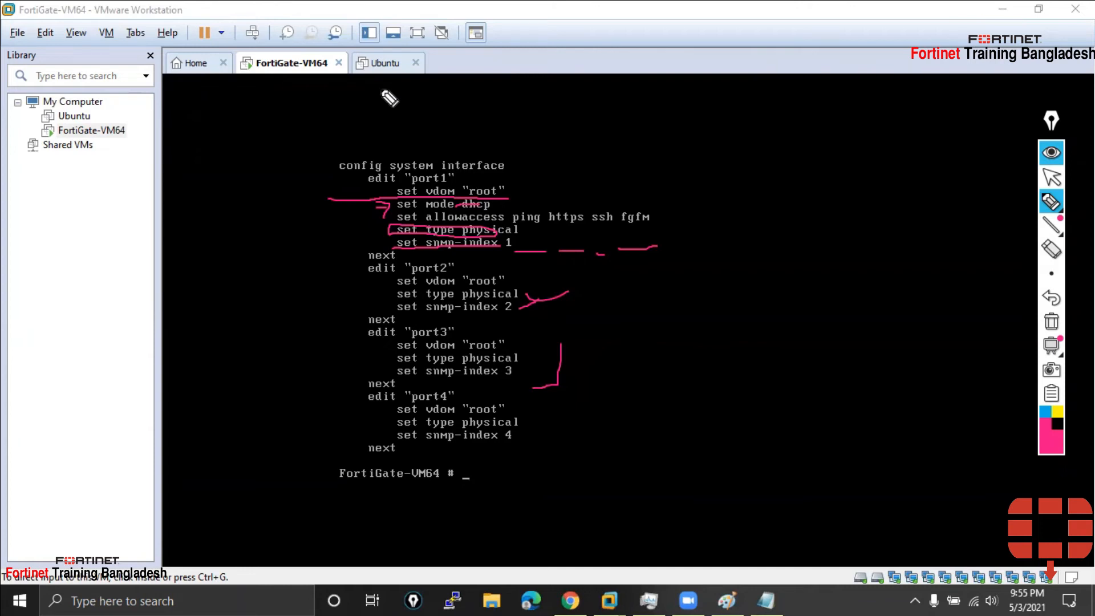
Erase all the pink annotations from the console and reselect the highlighter
{"action": "mouse_move", "coordinate": [1050, 345]}
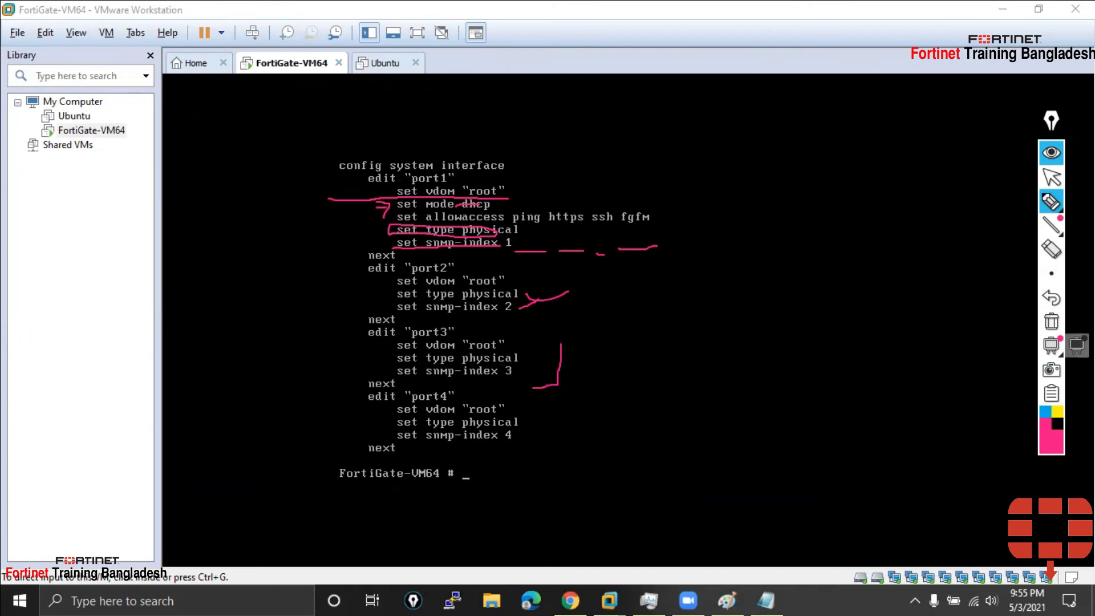
{"action": "left_click", "coordinate": [1051, 177]}
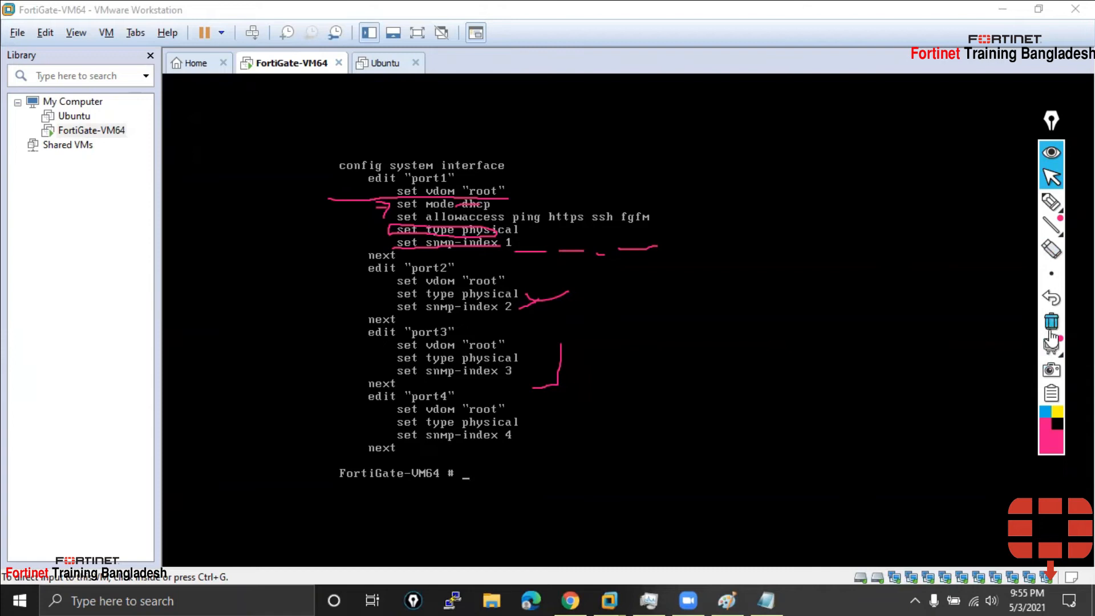
{"action": "left_click", "coordinate": [1050, 328]}
{"action": "left_click", "coordinate": [1051, 201]}
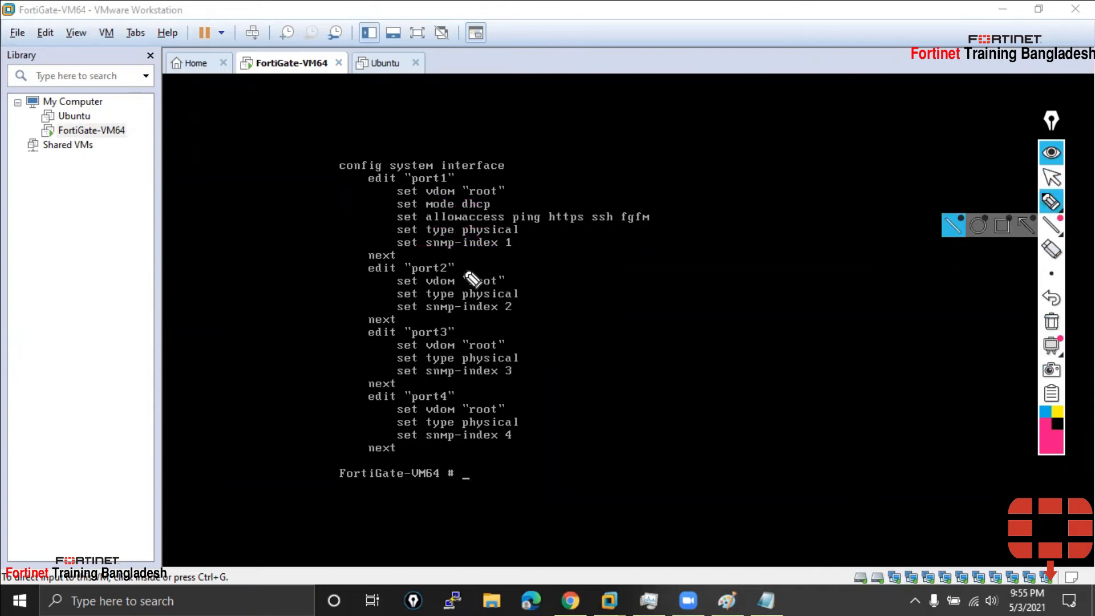
Underline 'allowaccess ping' and 'ssh' in port1's settings, then bring up PuTTY Configuration
{"action": "left_click_drag", "start_coordinate": [437, 230], "coordinate": [544, 233]}
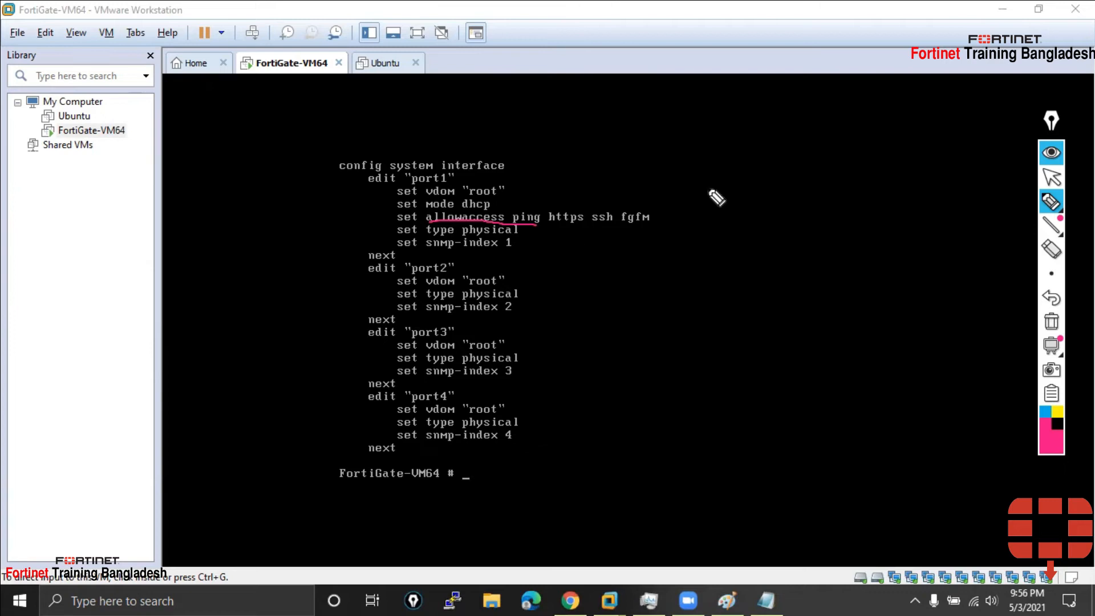
{"action": "left_click_drag", "start_coordinate": [590, 226], "coordinate": [611, 227]}
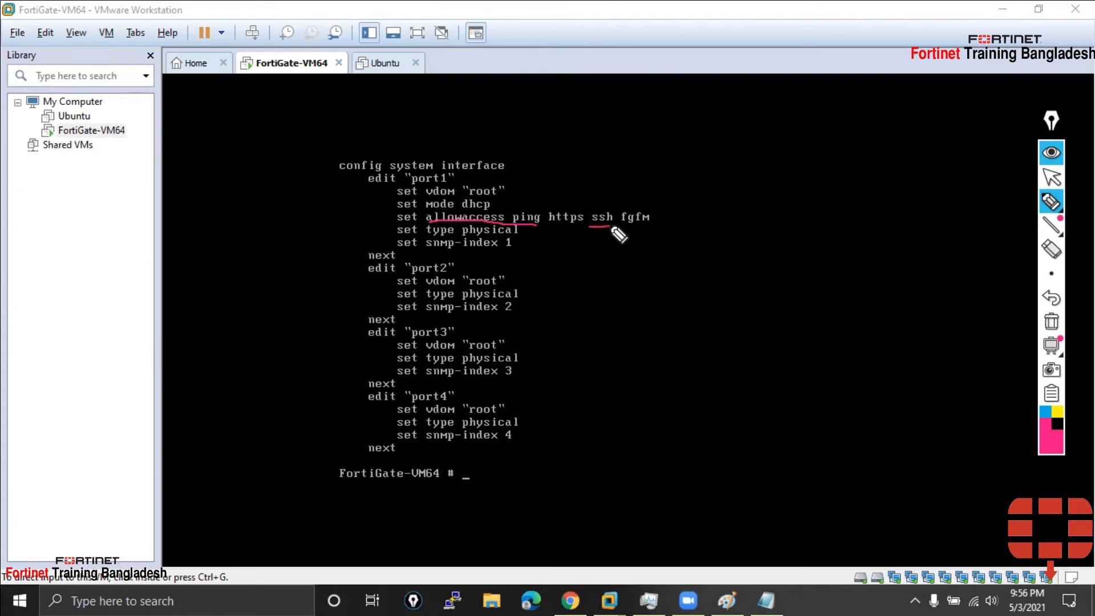
{"action": "left_click", "coordinate": [1052, 178]}
{"action": "left_click", "coordinate": [452, 600]}
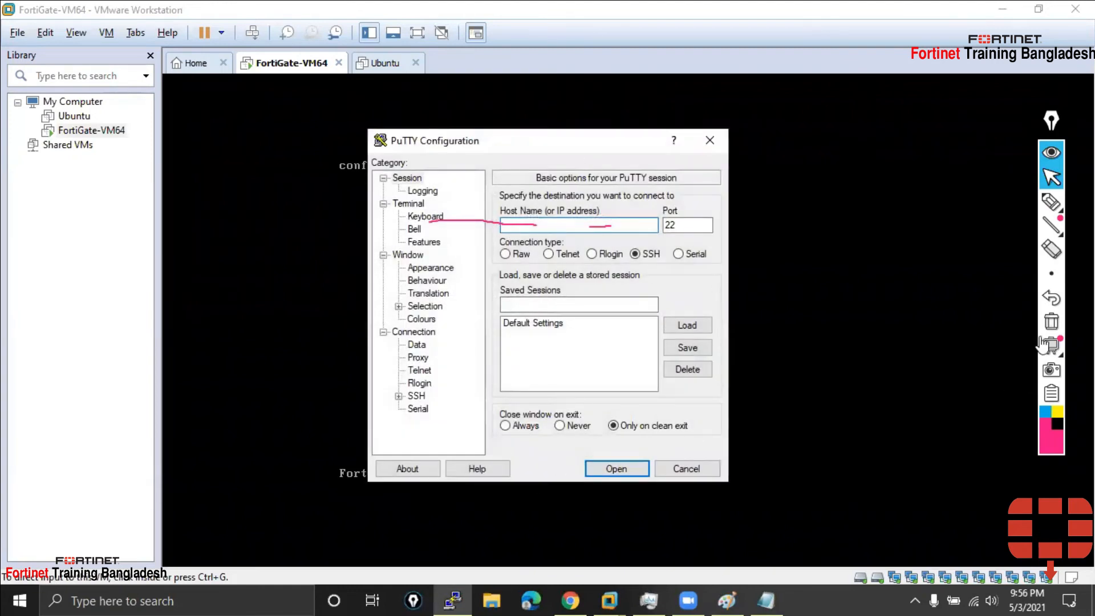
Clear the annotations, shift the PuTTY dialog right, and bring up the Paint network diagram
{"action": "left_click", "coordinate": [1051, 321]}
{"action": "left_click_drag", "start_coordinate": [523, 154], "coordinate": [614, 174]}
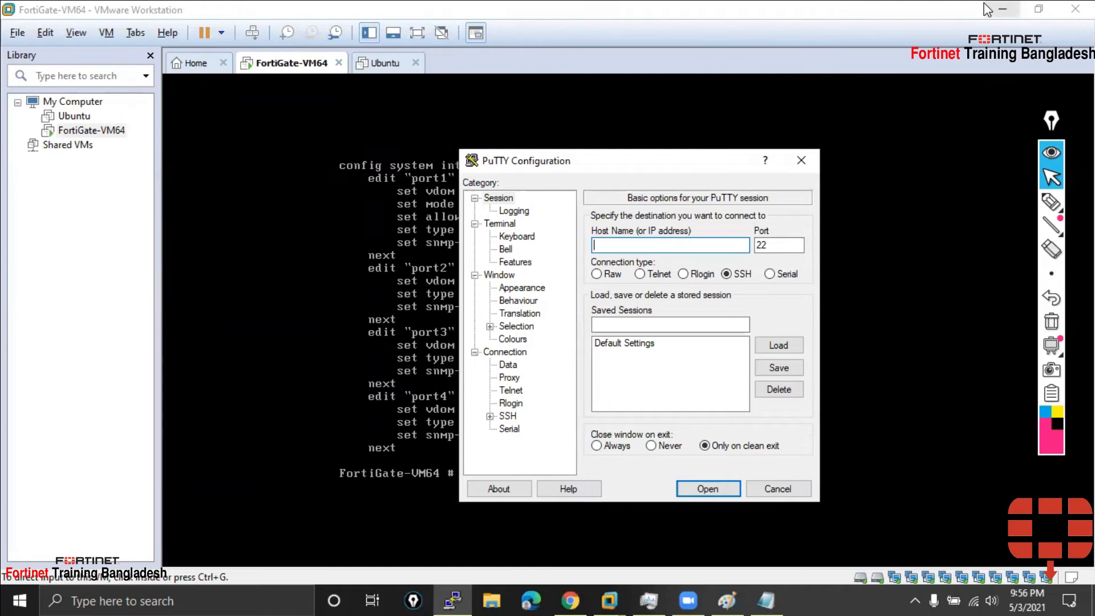
{"action": "left_click", "coordinate": [1002, 9]}
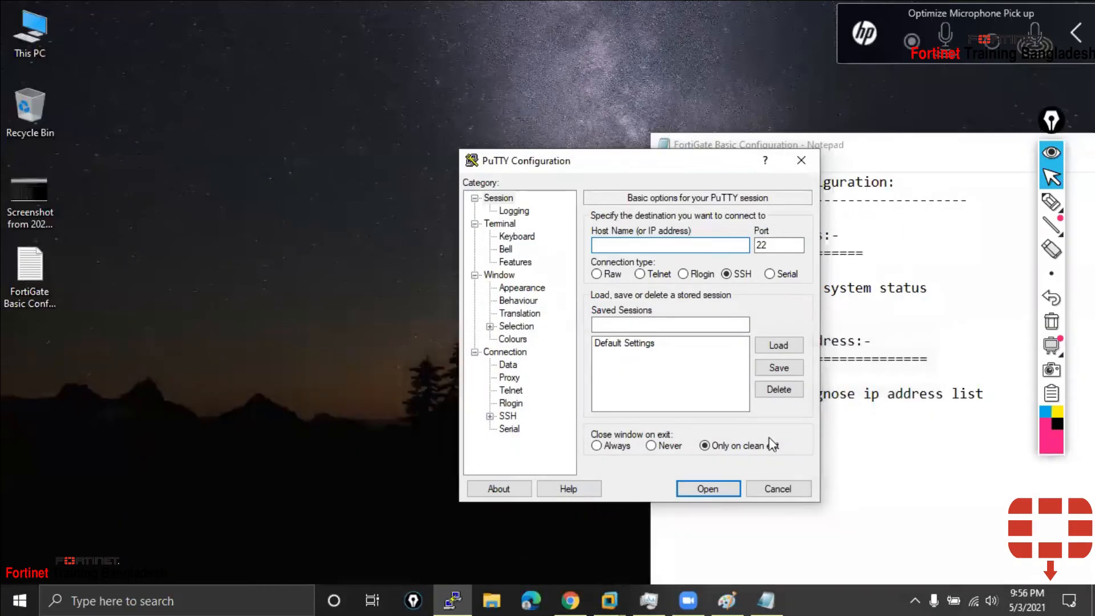
{"action": "left_click", "coordinate": [726, 600]}
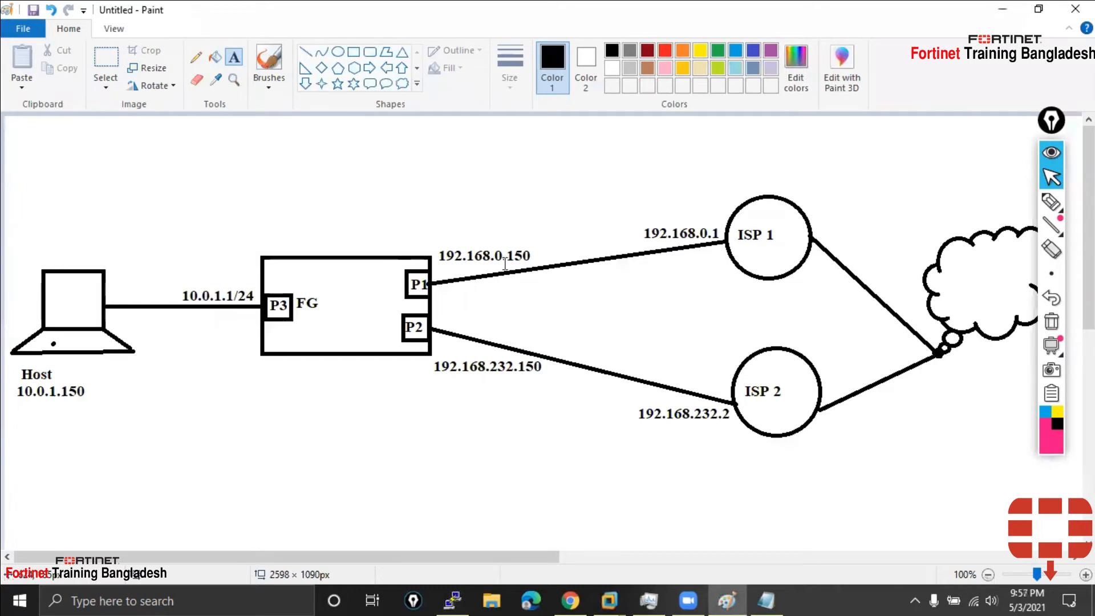
Review the Paint network diagram, dismissing the stray empty text boxes
{"action": "left_click", "coordinate": [450, 599]}
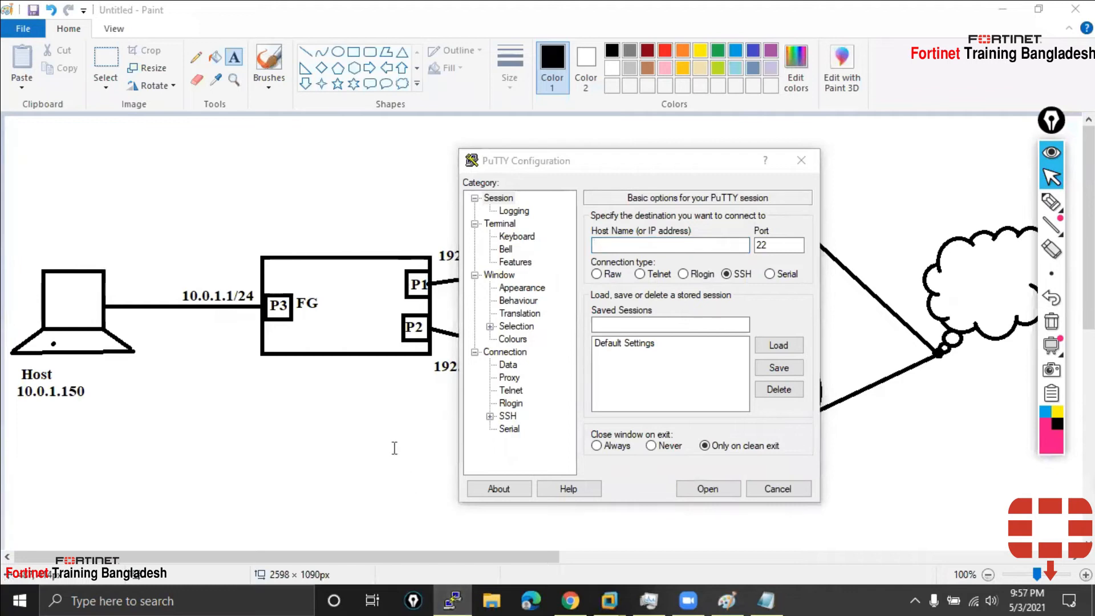
{"action": "left_click", "coordinate": [393, 438]}
{"action": "left_click", "coordinate": [537, 450]}
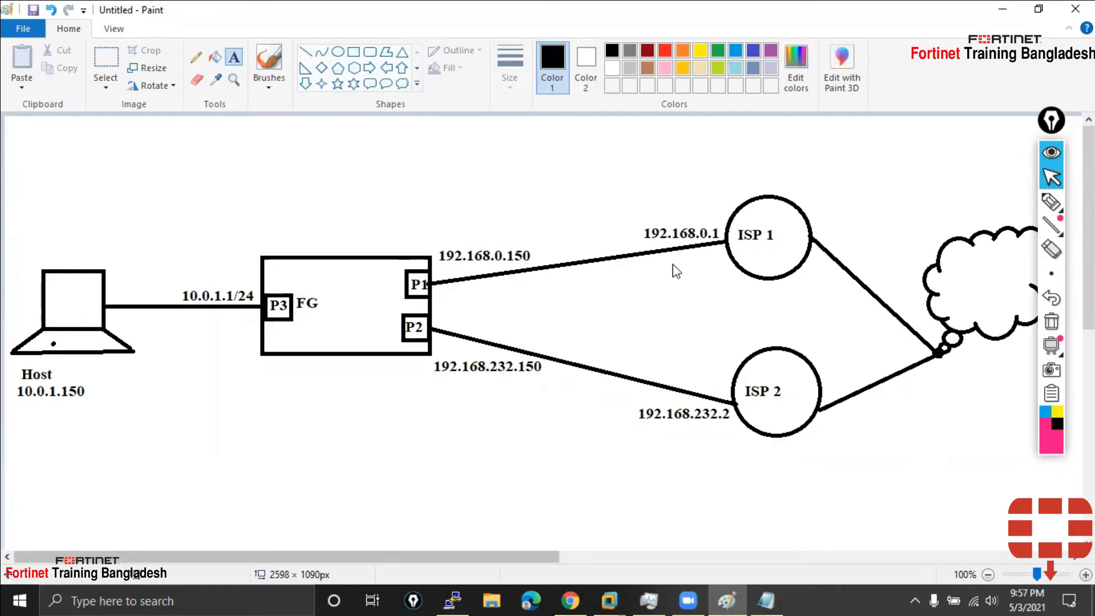
{"action": "left_click", "coordinate": [488, 425]}
{"action": "left_click", "coordinate": [615, 445]}
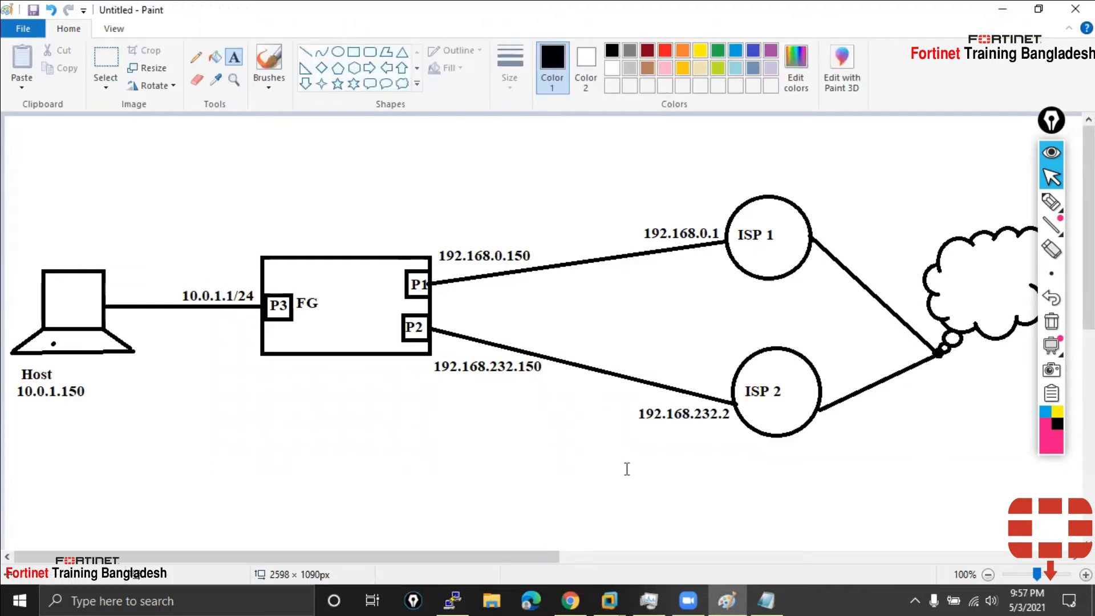
{"action": "left_click", "coordinate": [608, 599]}
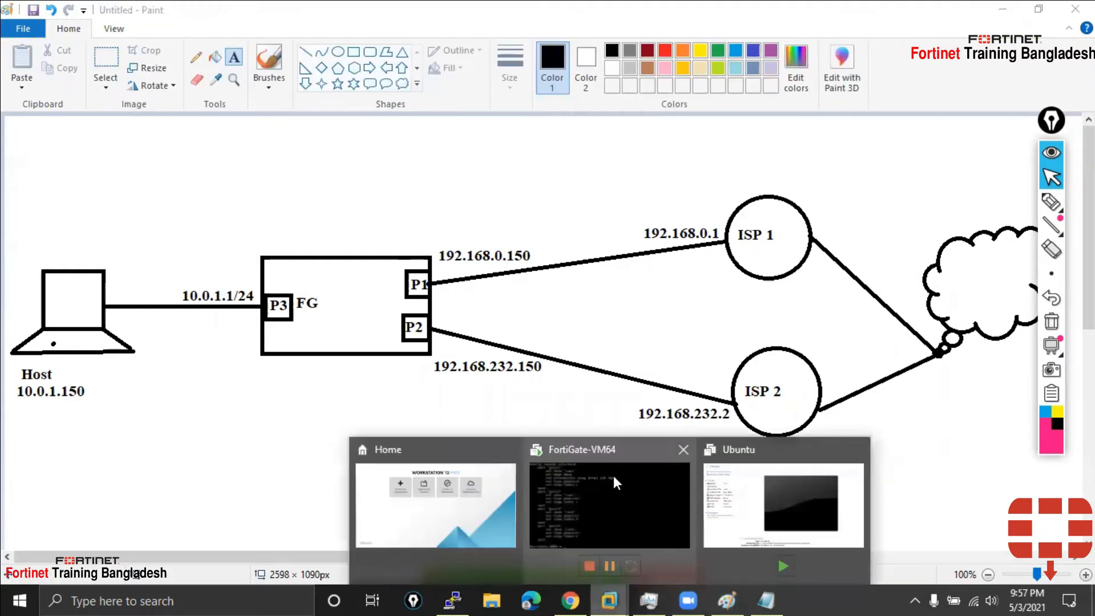
{"action": "left_click", "coordinate": [529, 326]}
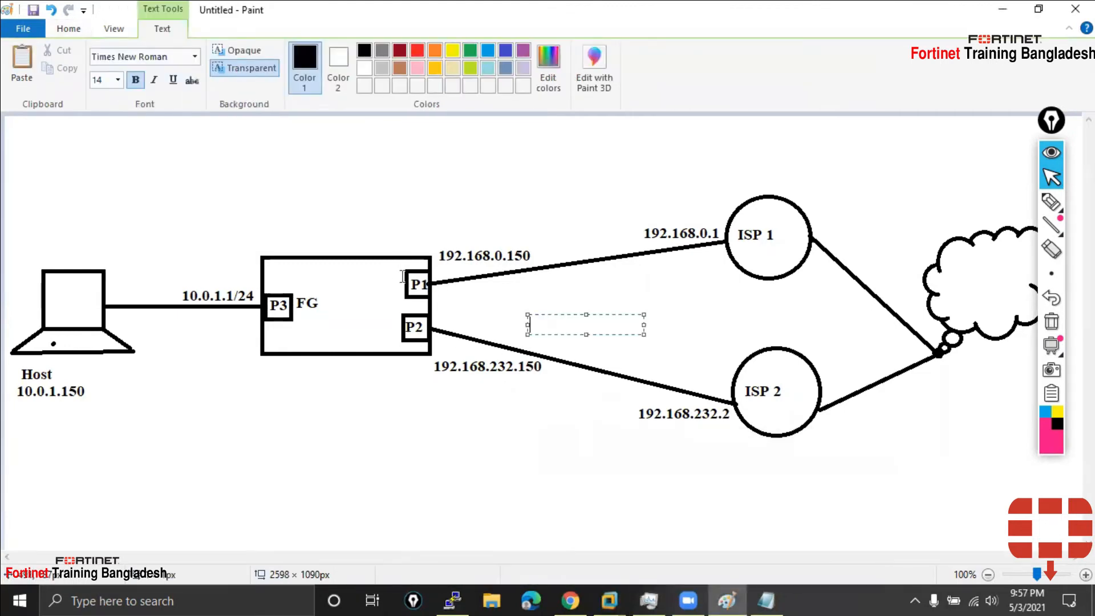
{"action": "left_click", "coordinate": [546, 510]}
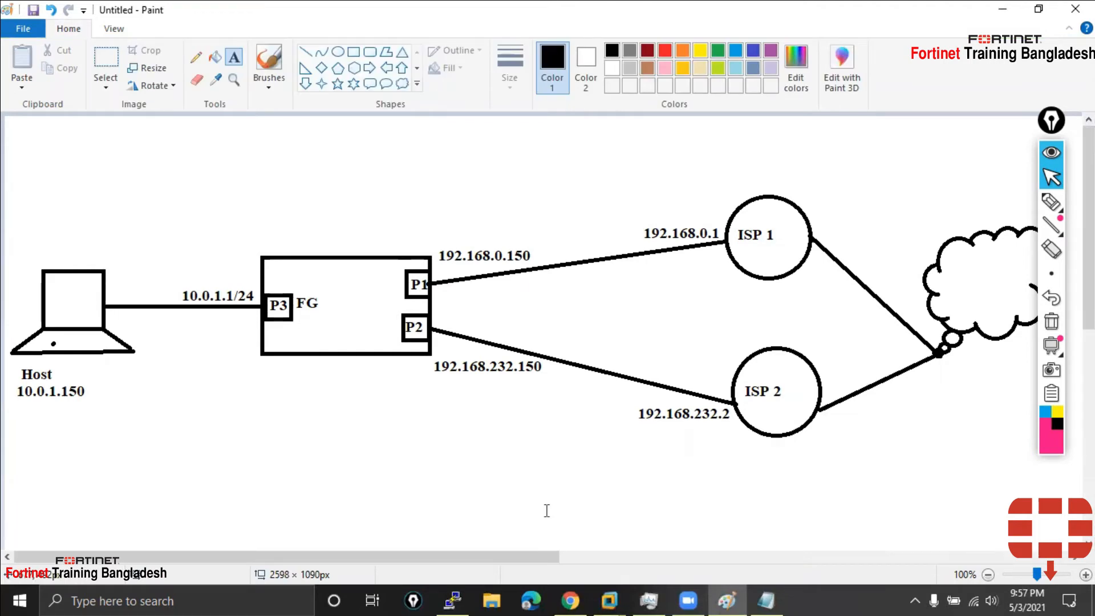
Switch to the FortiGate console and type 'diagnose ip address list'
{"action": "left_click", "coordinate": [624, 594]}
{"action": "left_click", "coordinate": [511, 476]}
{"action": "type", "text": "diagnose ip address lis"}
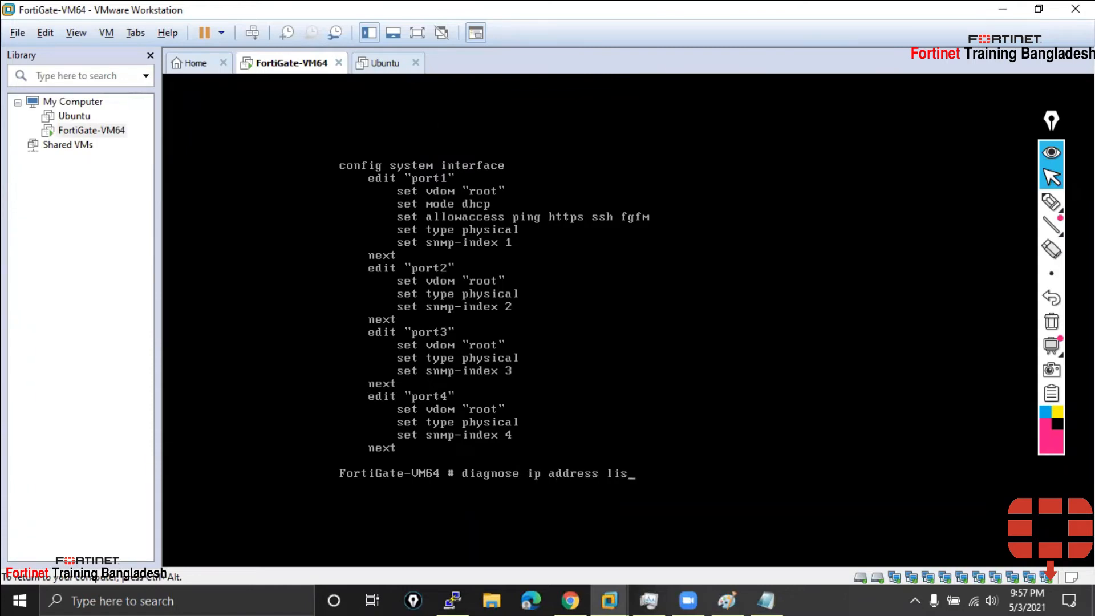
{"action": "type", "text": "t"}
Run 'diagnose ip address list', showing port1 at 192.168.0.102, and scroll back to port1's configuration
{"action": "key", "text": "Return"}
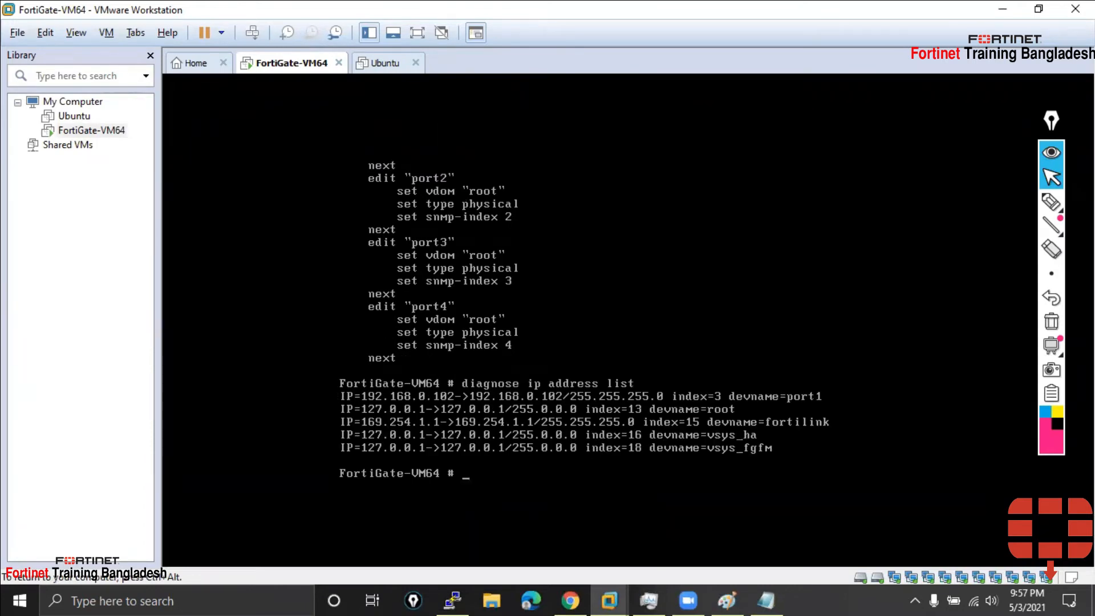
{"action": "key", "text": "ctrl+alt"}
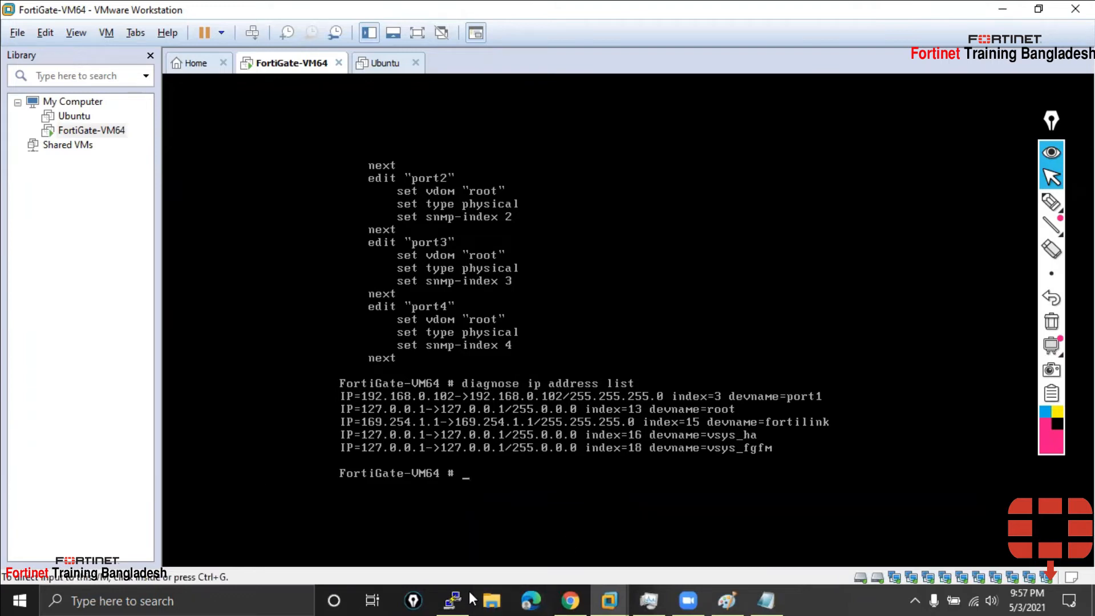
{"action": "left_click", "coordinate": [455, 598]}
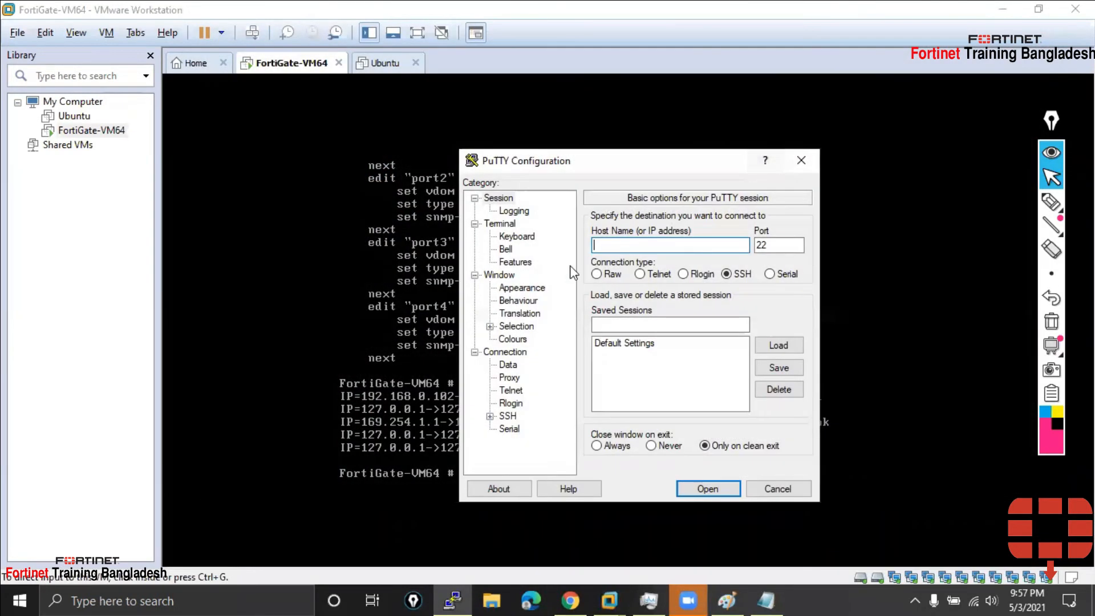
{"action": "left_click", "coordinate": [358, 280]}
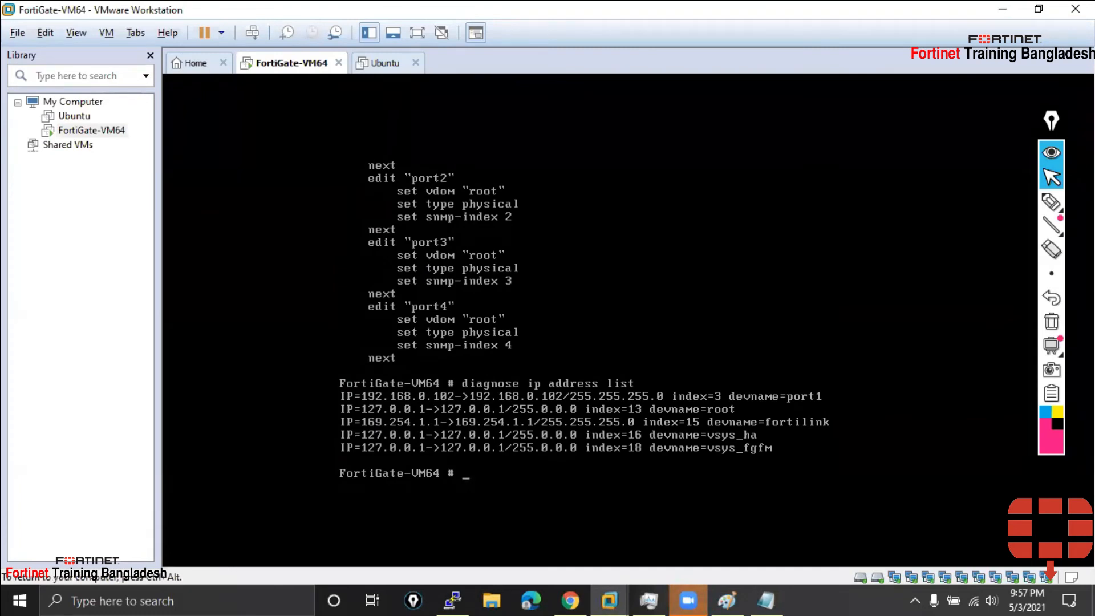
{"action": "key", "text": "shift+Page_Up"}
{"action": "key", "text": "ctrl+alt"}
Underline ssh in port1's allowaccess line with the highlighter
{"action": "left_click", "coordinate": [1051, 202]}
{"action": "left_click_drag", "start_coordinate": [589, 292], "coordinate": [615, 291]}
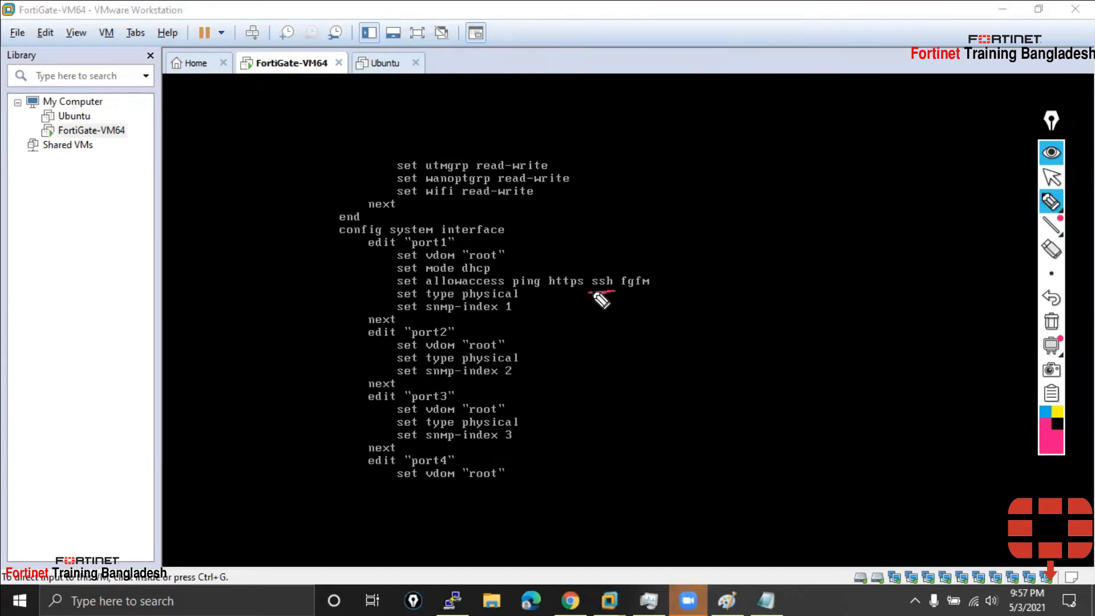
{"action": "left_click", "coordinate": [1051, 177]}
Return to the latest prompt, then bring PuTTY Configuration forward and move it right
{"action": "left_click", "coordinate": [463, 598]}
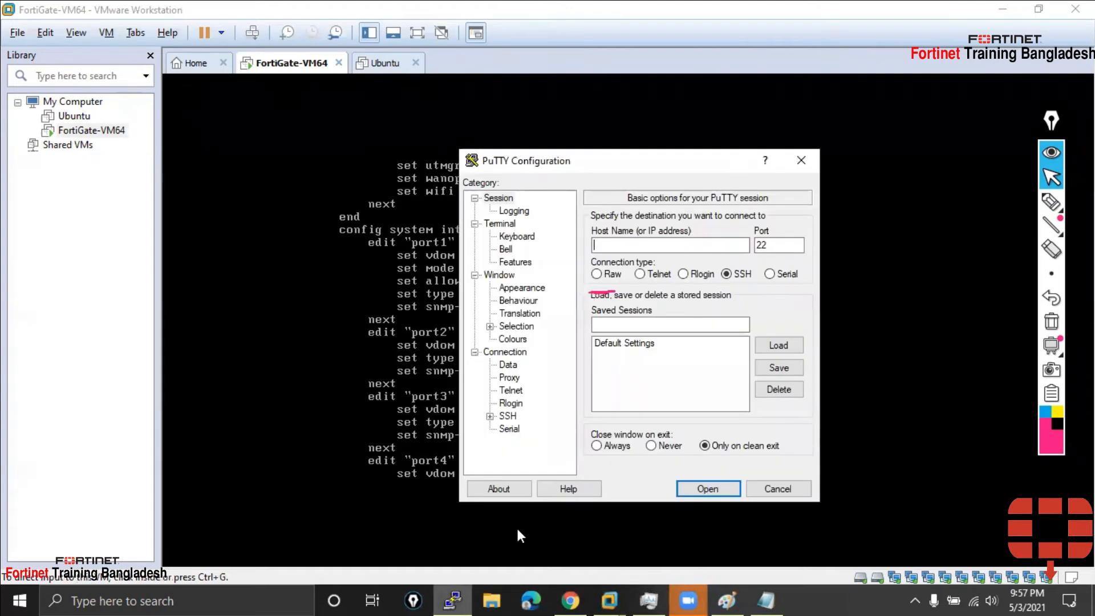
{"action": "left_click", "coordinate": [411, 361]}
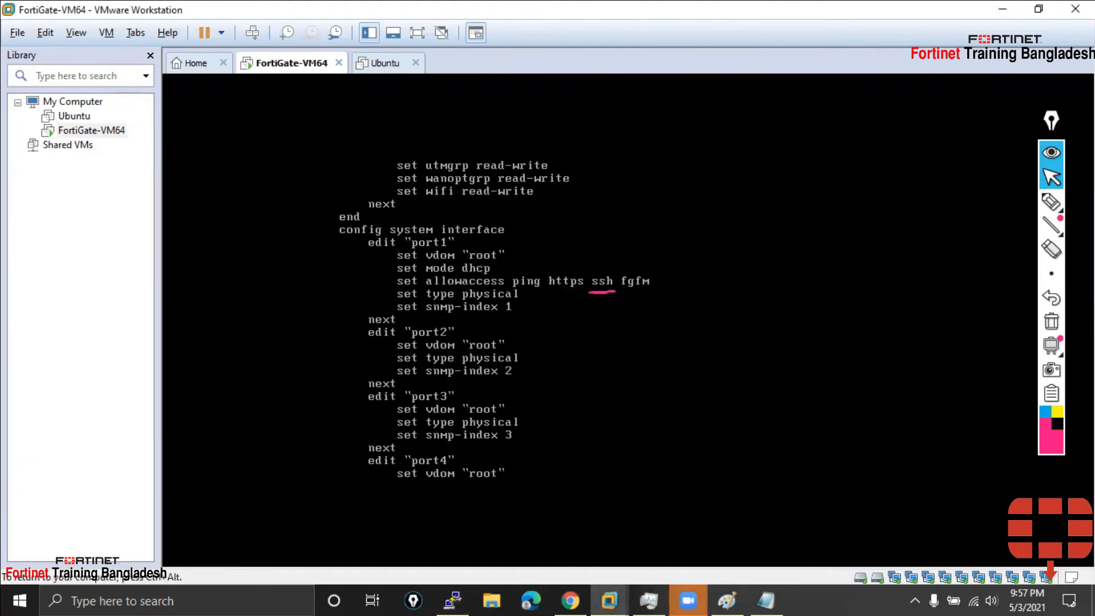
{"action": "key", "text": "Return"}
{"action": "key", "text": "ctrl+alt"}
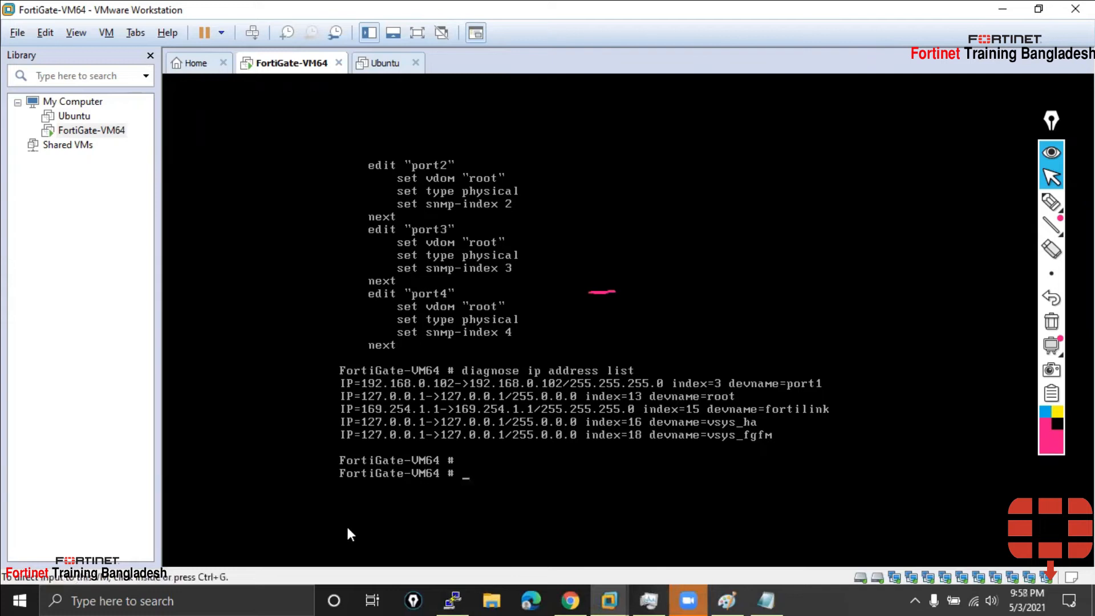
{"action": "key", "text": "alt+Tab"}
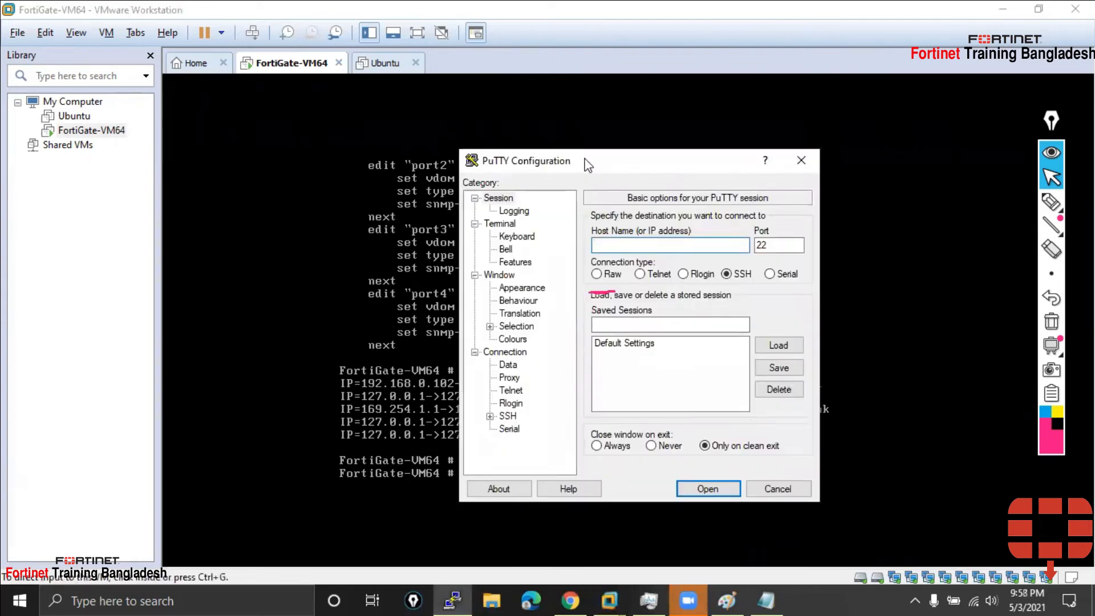
{"action": "left_click_drag", "start_coordinate": [586, 164], "coordinate": [777, 164]}
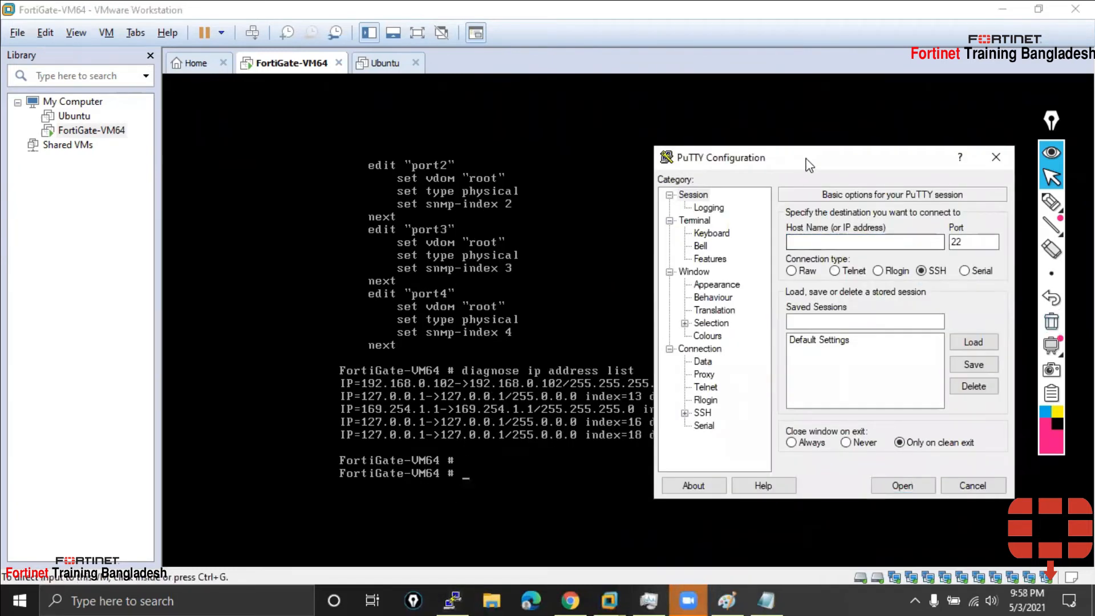
Open an SSH connection to 192.168.0.102 and accept the firewall's host key
{"action": "left_click", "coordinate": [868, 228]}
{"action": "type", "text": "192.168.03"}
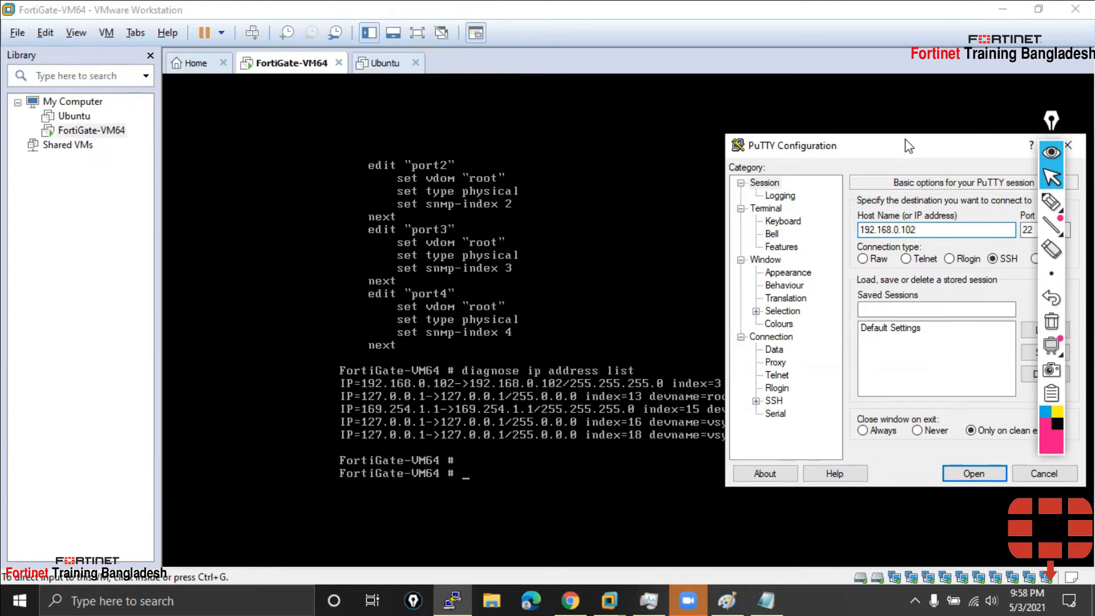
{"action": "left_click_drag", "start_coordinate": [907, 145], "coordinate": [773, 138]}
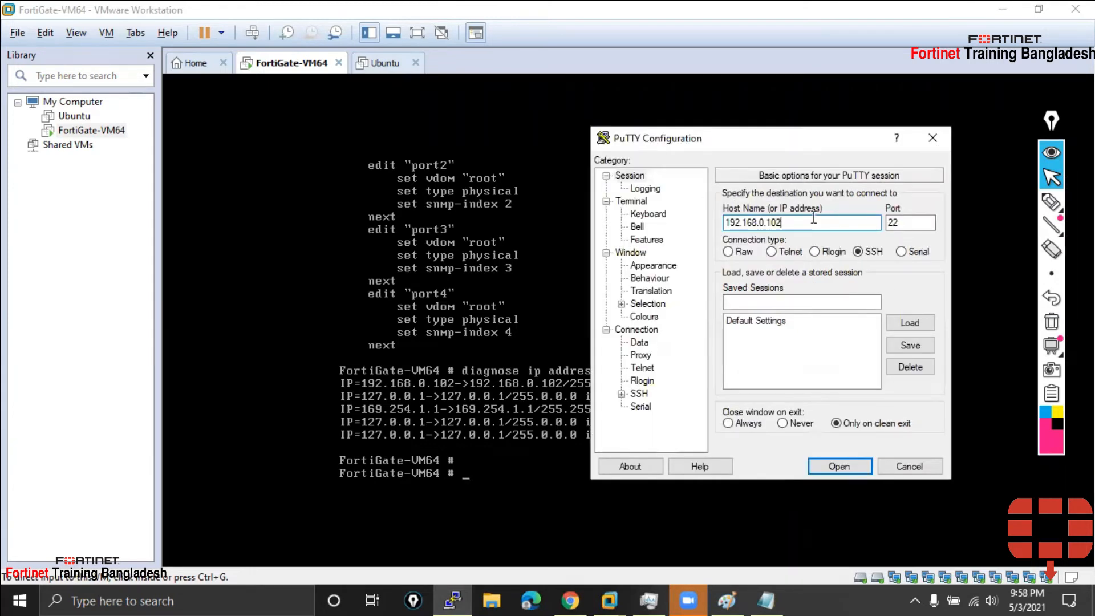
{"action": "key", "text": "Return"}
{"action": "key", "text": "y"}
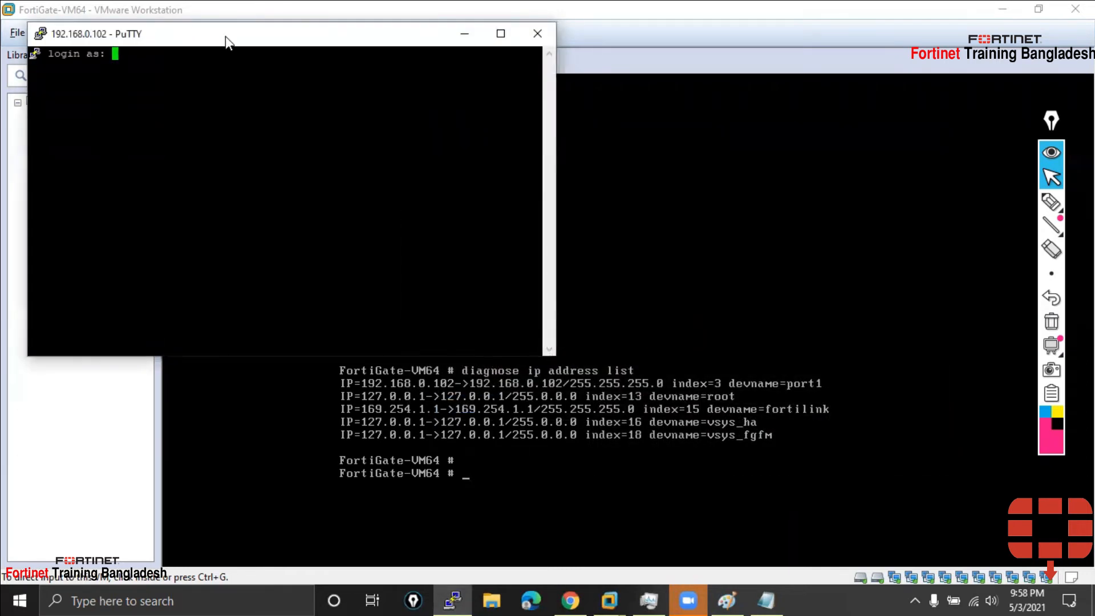
Log in as admin with the password, then minimize VMware to uncover the session
{"action": "left_click_drag", "start_coordinate": [236, 34], "coordinate": [513, 103]}
{"action": "type", "text": "admin"}
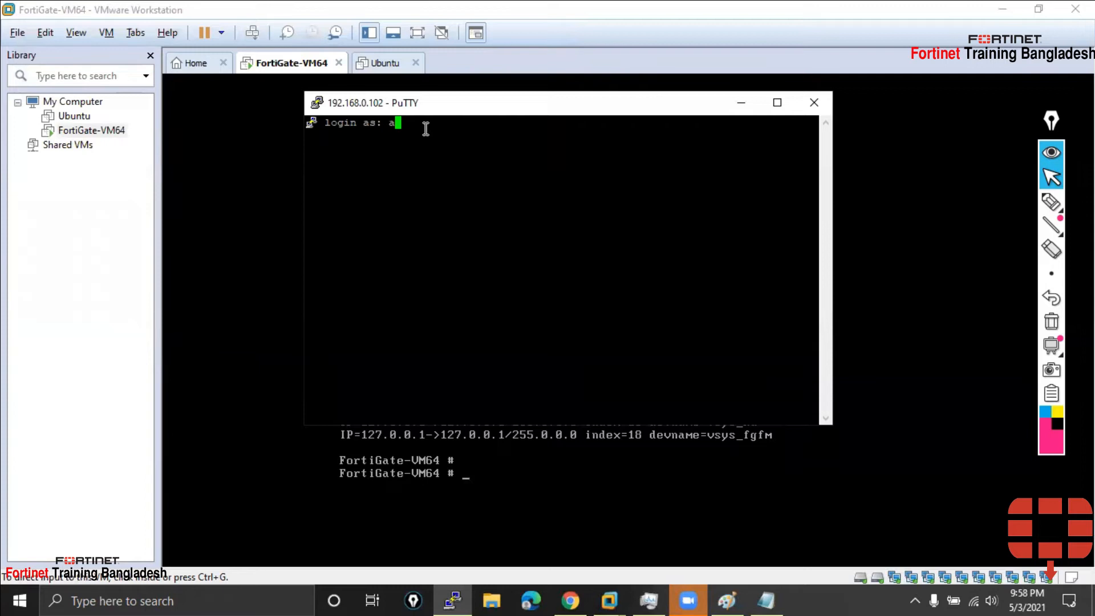
{"action": "key", "text": "Return"}
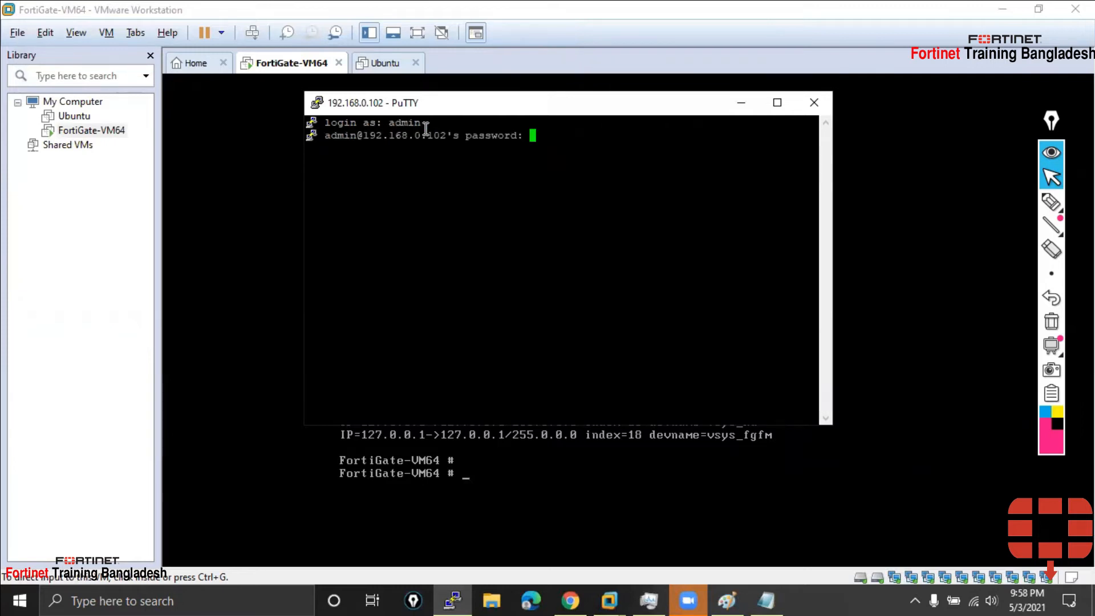
{"action": "key", "text": "Return"}
{"action": "key", "text": "Return"}
{"action": "key", "text": "Return"}
{"action": "key", "text": "Return"}
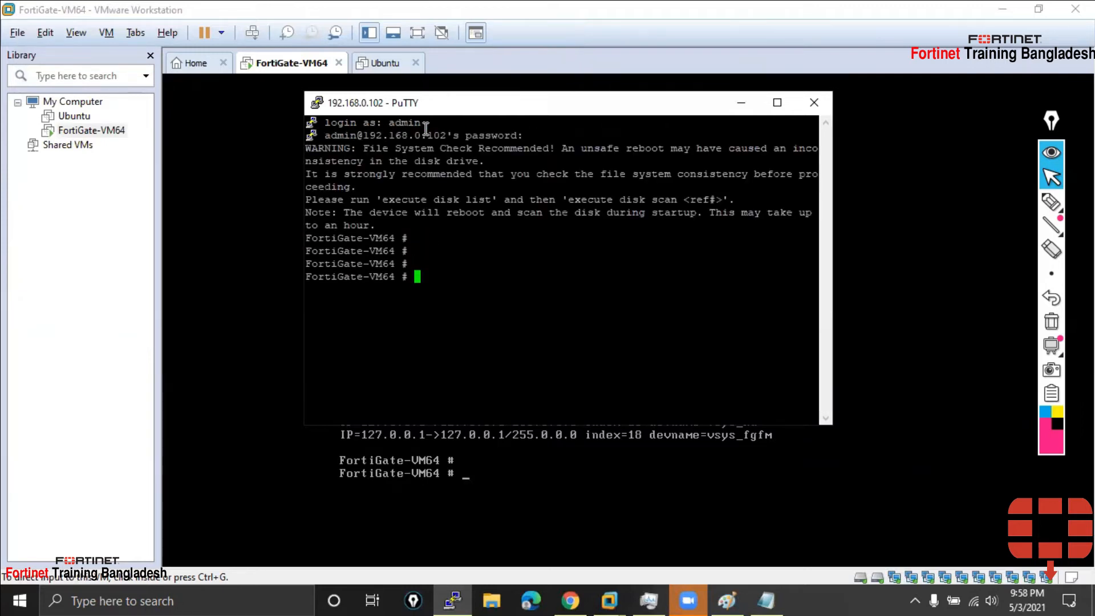
{"action": "left_click", "coordinate": [998, 8]}
{"action": "left_click", "coordinate": [1002, 8]}
{"action": "left_click_drag", "start_coordinate": [530, 115], "coordinate": [477, 120]}
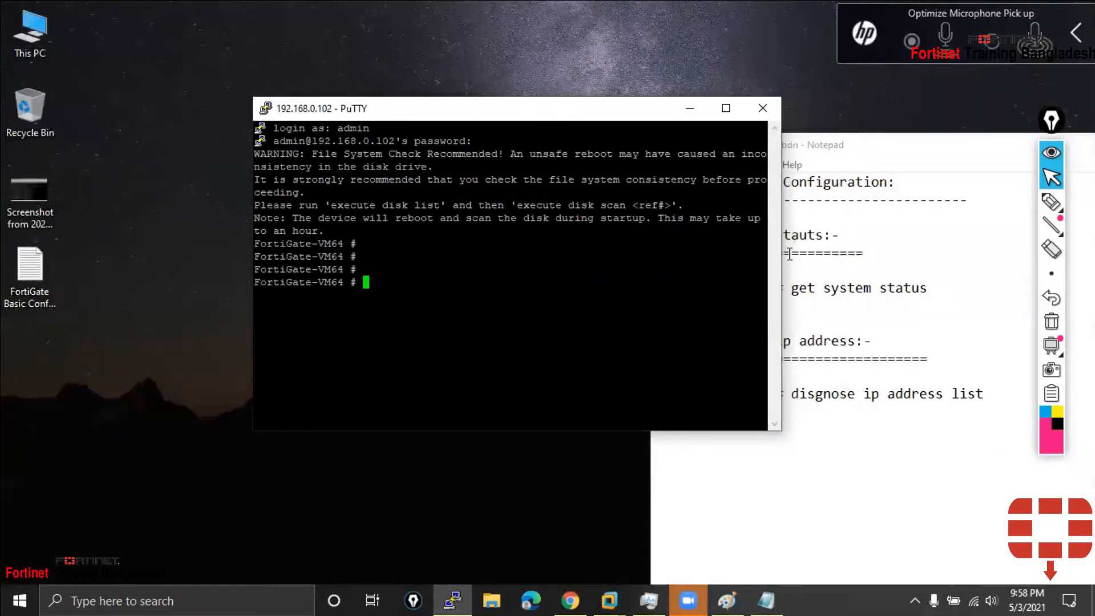
{"action": "left_click_drag", "start_coordinate": [782, 254], "coordinate": [852, 254]}
{"action": "right_click", "coordinate": [347, 111]}
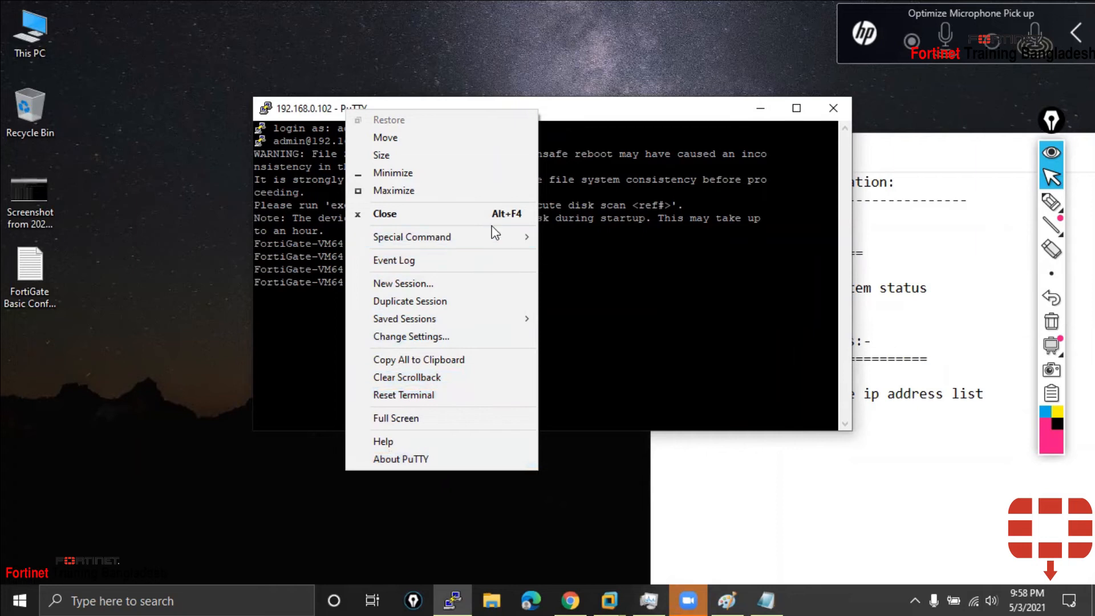
{"action": "mouse_move", "coordinate": [494, 248]}
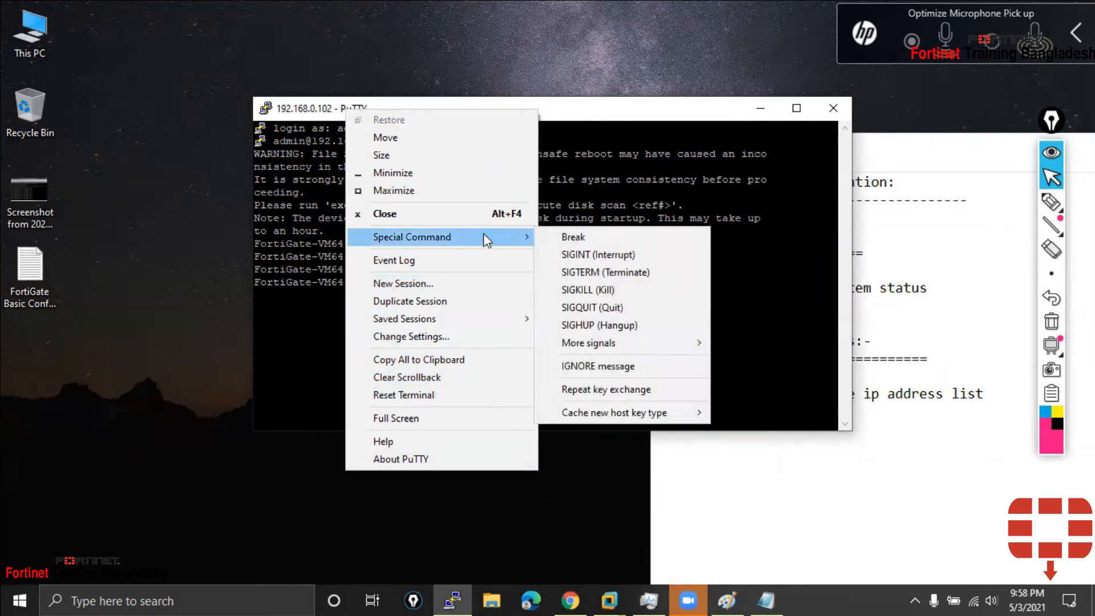
{"action": "left_click", "coordinate": [461, 337]}
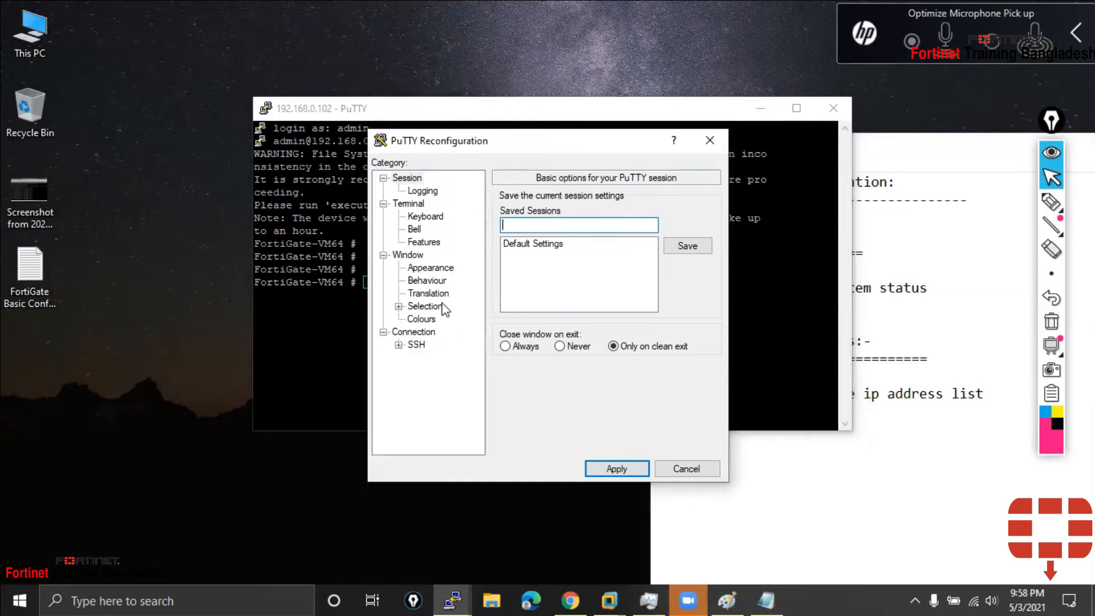
{"action": "left_click", "coordinate": [422, 319]}
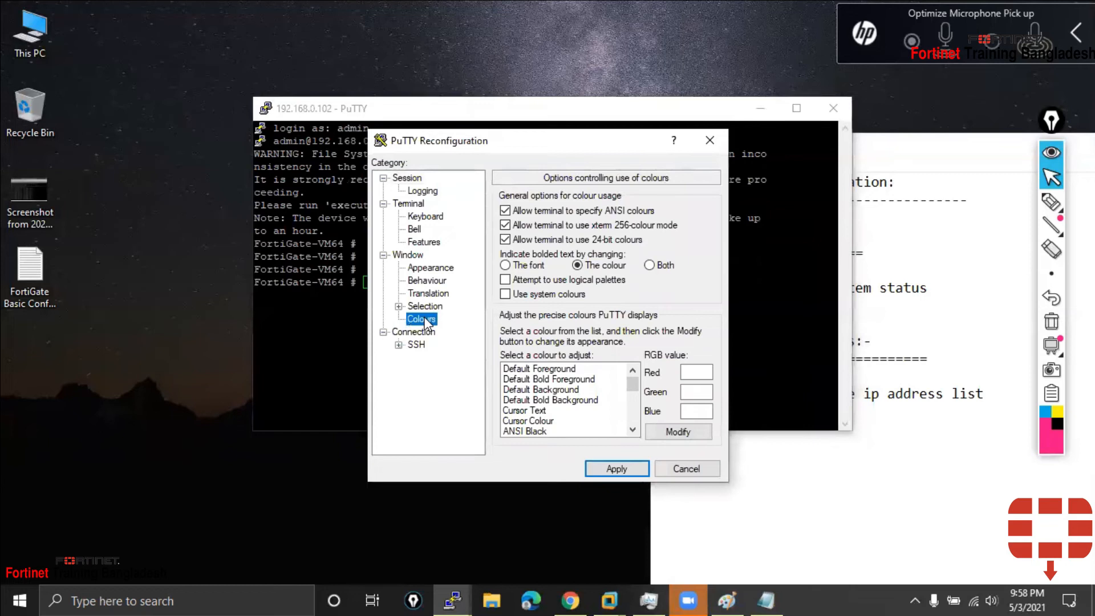
{"action": "left_click", "coordinate": [709, 141]}
{"action": "key", "text": "Return"}
{"action": "key", "text": "Return"}
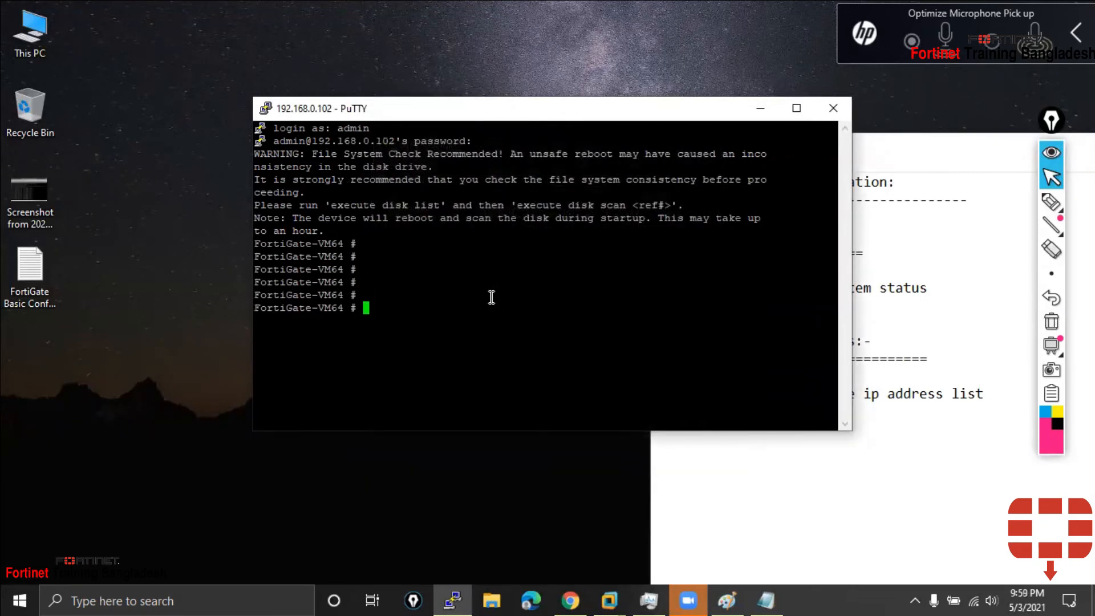
Run the show command at the FortiGate prompt to list the full configuration
{"action": "left_click_drag", "start_coordinate": [850, 251], "coordinate": [787, 251]}
{"action": "type", "text": "ge"}
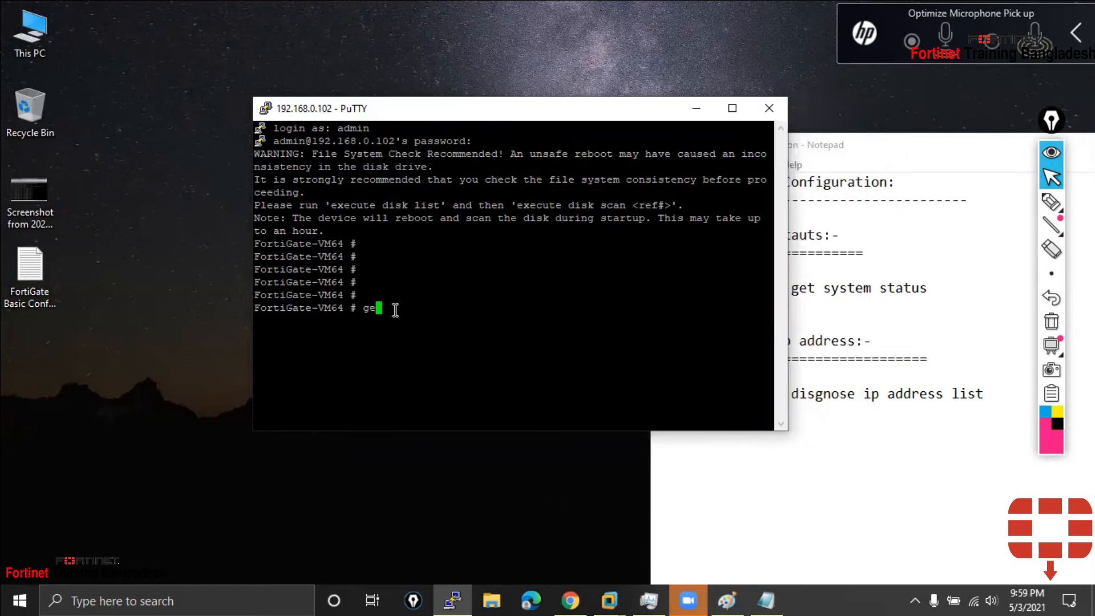
{"action": "key", "text": "BackSpace"}
{"action": "key", "text": "BackSpace"}
{"action": "type", "text": "sjp"}
{"action": "key", "text": "BackSpace"}
{"action": "key", "text": "BackSpace"}
{"action": "type", "text": "how"}
{"action": "left_click_drag", "start_coordinate": [788, 422], "coordinate": [974, 447]}
{"action": "key", "text": "Return"}
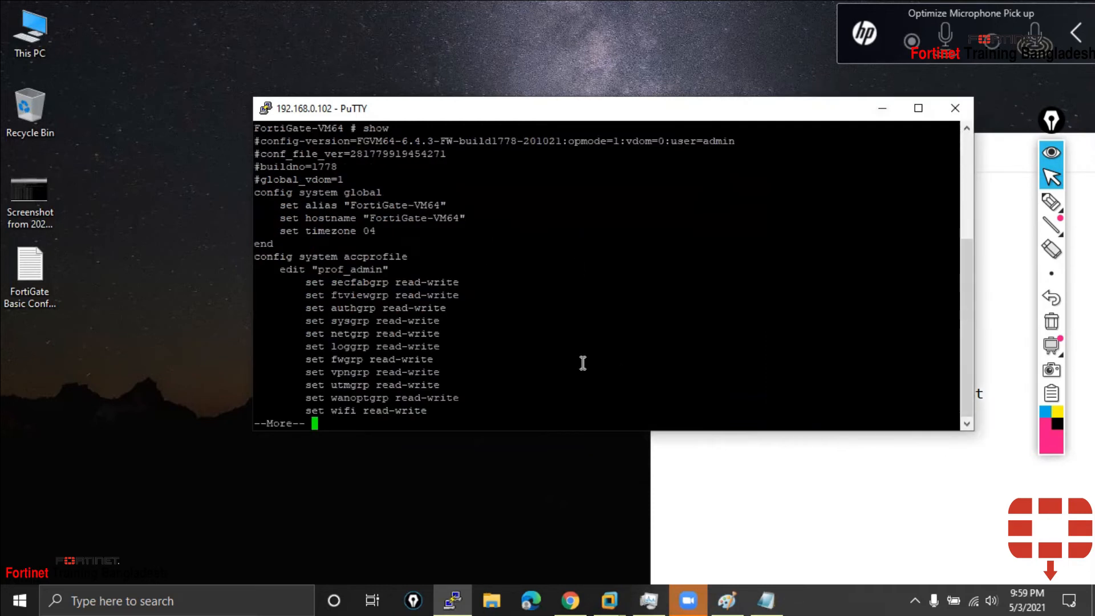
Page through the internet-service entries, quit the pager, and scroll back over them
{"action": "key", "text": "space"}
{"action": "key", "text": "space"}
{"action": "key", "text": "space"}
{"action": "key", "text": "space"}
{"action": "key", "text": "space"}
{"action": "key", "text": "space"}
{"action": "key", "text": "space"}
{"action": "key", "text": "space"}
{"action": "key", "text": "space"}
{"action": "key", "text": "space"}
{"action": "key", "text": "space"}
{"action": "key", "text": "space"}
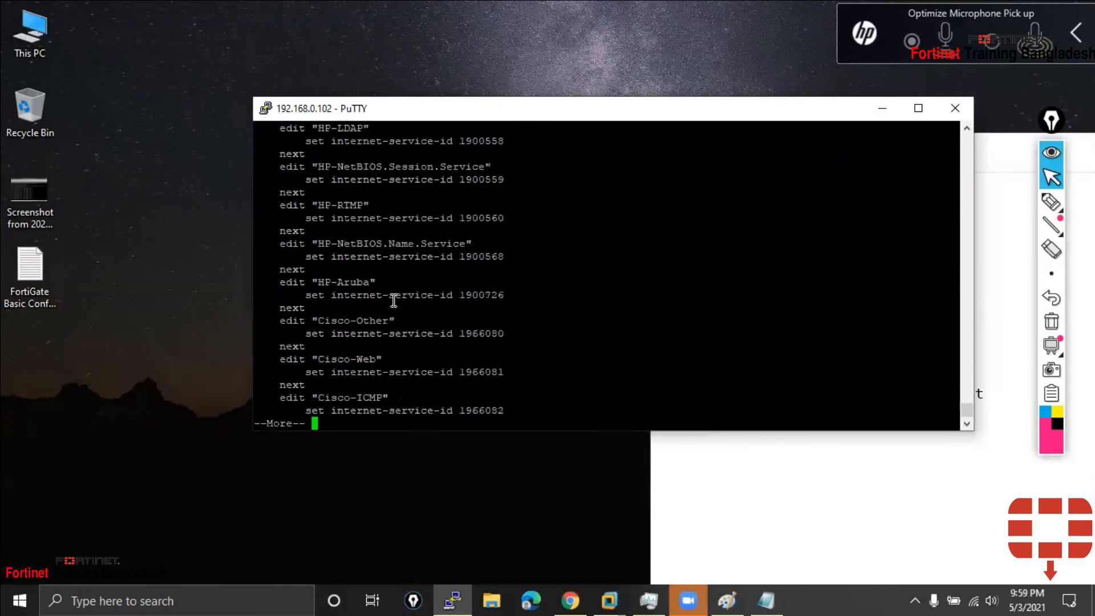
{"action": "key", "text": "space"}
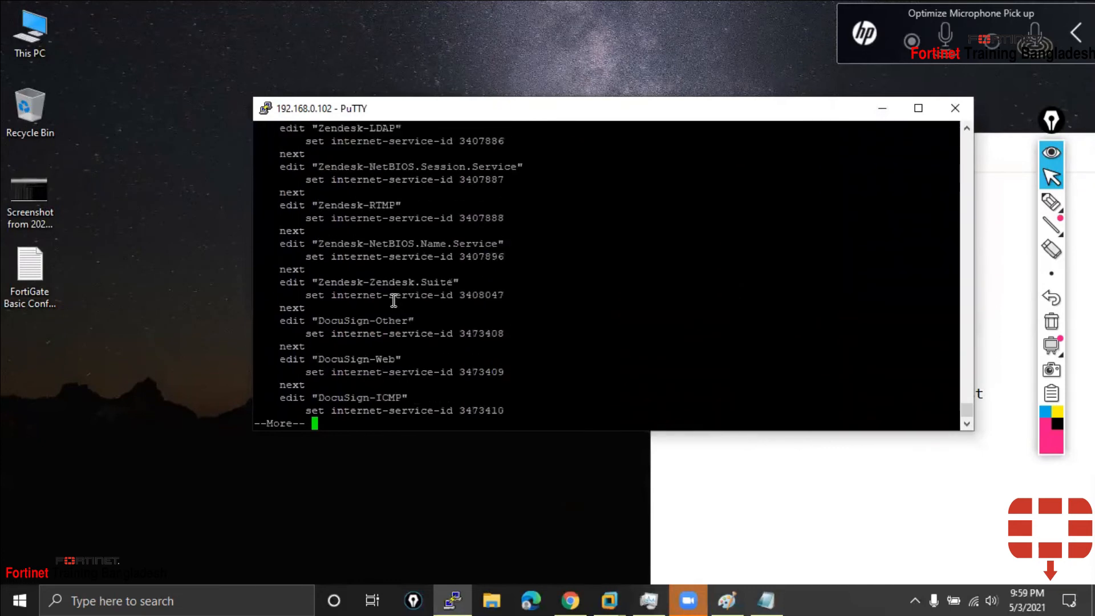
{"action": "key", "text": "space"}
{"action": "key", "text": "space"}
{"action": "key", "text": "space"}
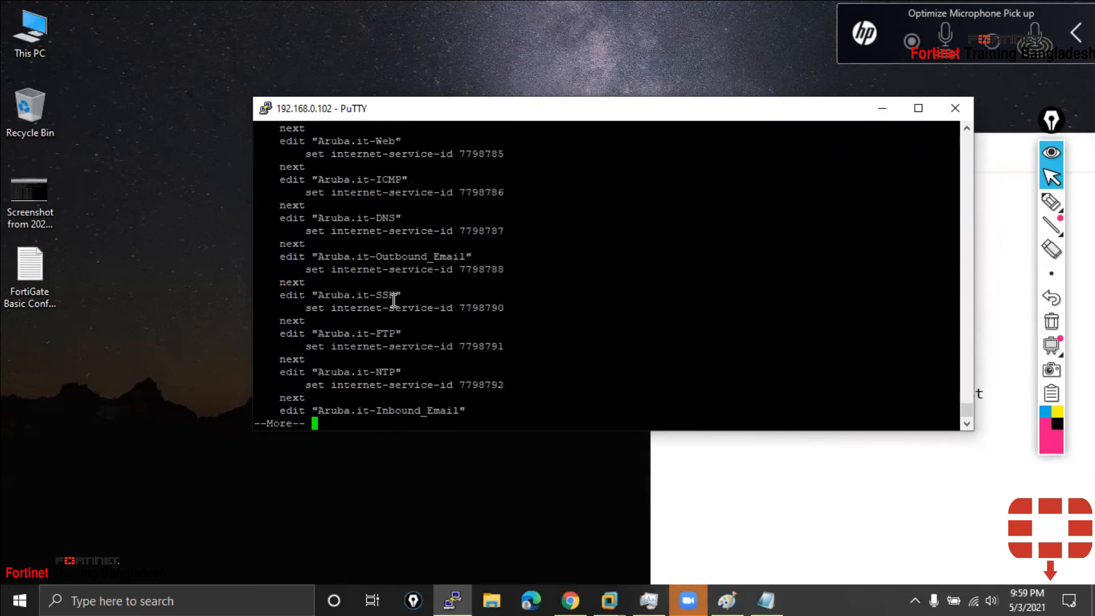
{"action": "key", "text": "q"}
{"action": "scroll", "coordinate": [422, 331], "scroll_direction": "up", "scroll_amount": 10}
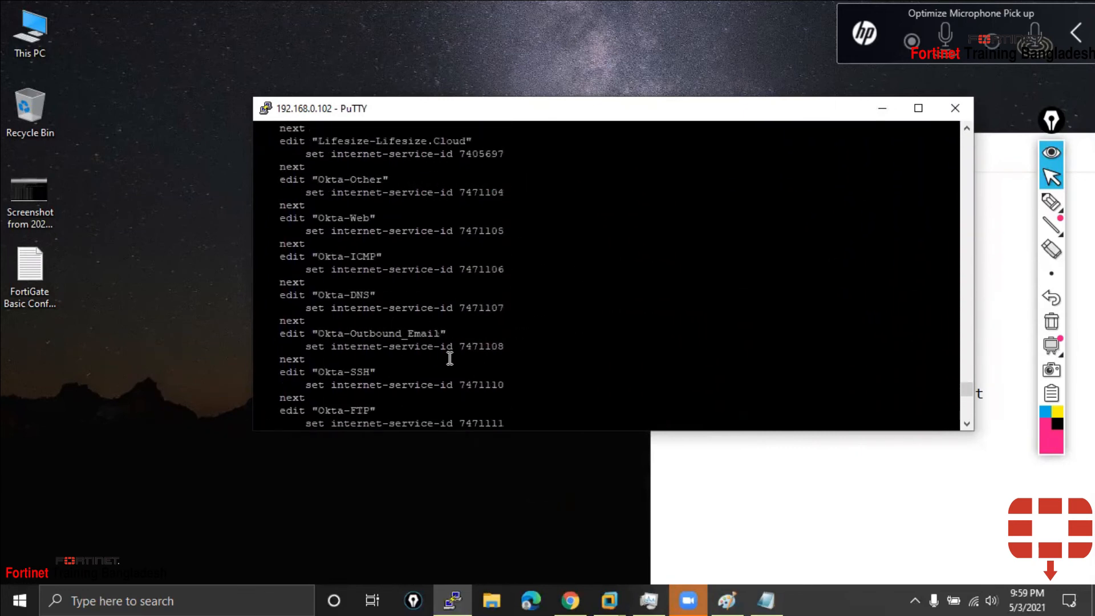
{"action": "scroll", "coordinate": [450, 358], "scroll_direction": "up", "scroll_amount": 15}
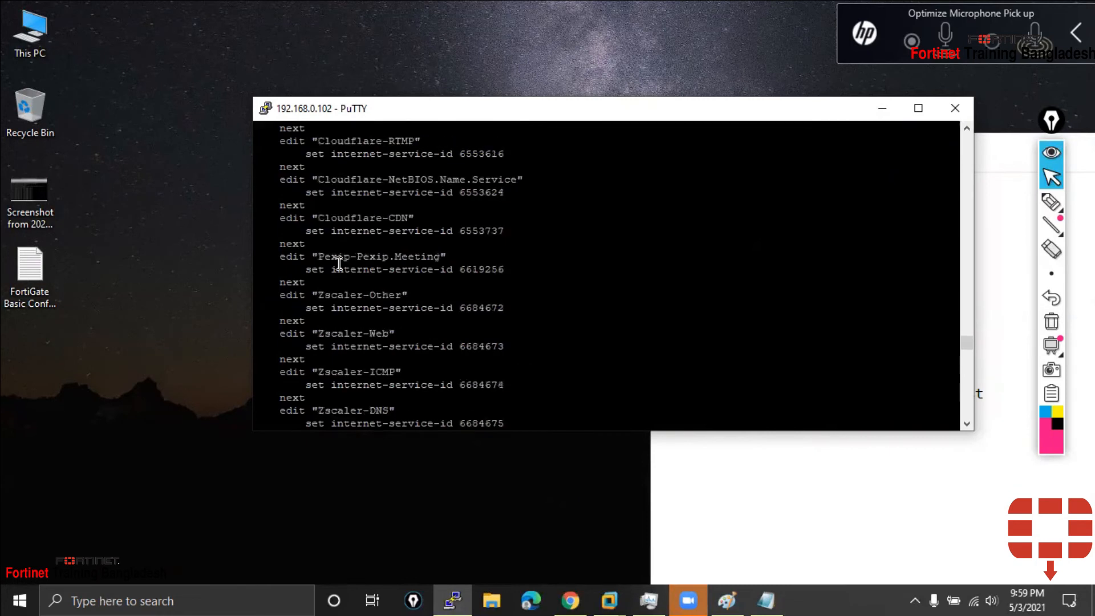
{"action": "scroll", "coordinate": [339, 263], "scroll_direction": "up", "scroll_amount": 15}
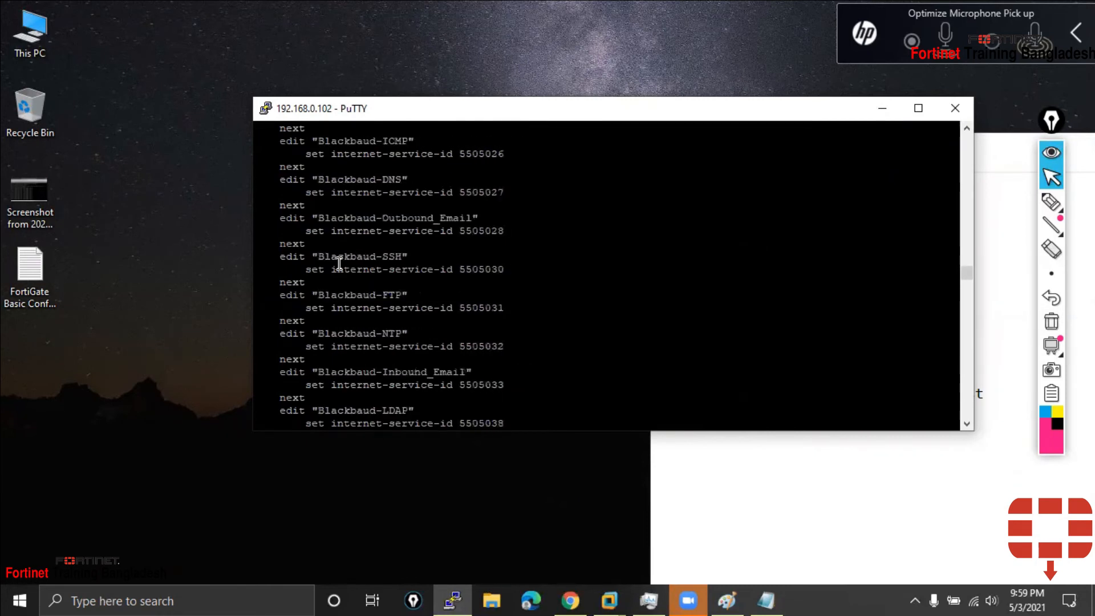
{"action": "scroll", "coordinate": [338, 264], "scroll_direction": "up", "scroll_amount": 15}
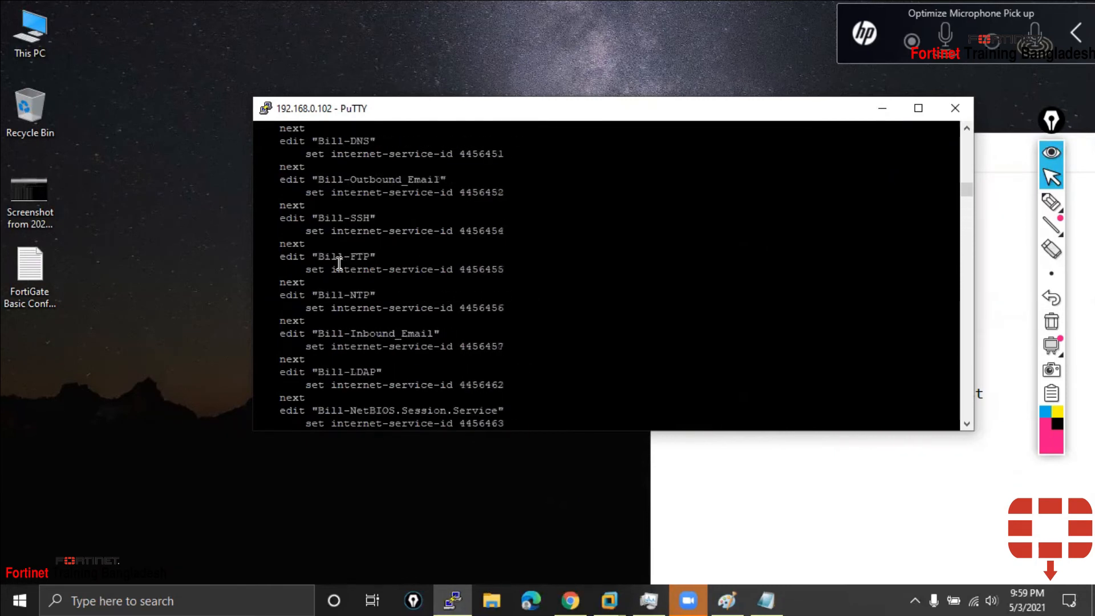
{"action": "scroll", "coordinate": [338, 263], "scroll_direction": "up", "scroll_amount": 10}
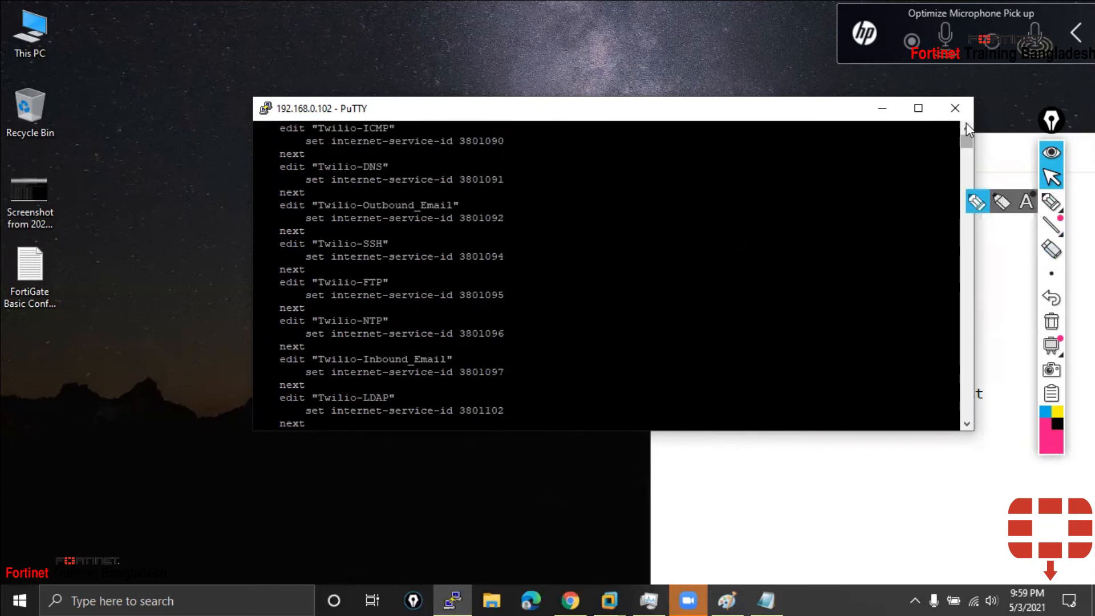
{"action": "scroll", "coordinate": [435, 232], "scroll_direction": "down", "scroll_amount": 10}
Handwrite and underline JSON beside the Zuora service entries
{"action": "left_click_drag", "start_coordinate": [281, 194], "coordinate": [406, 397]}
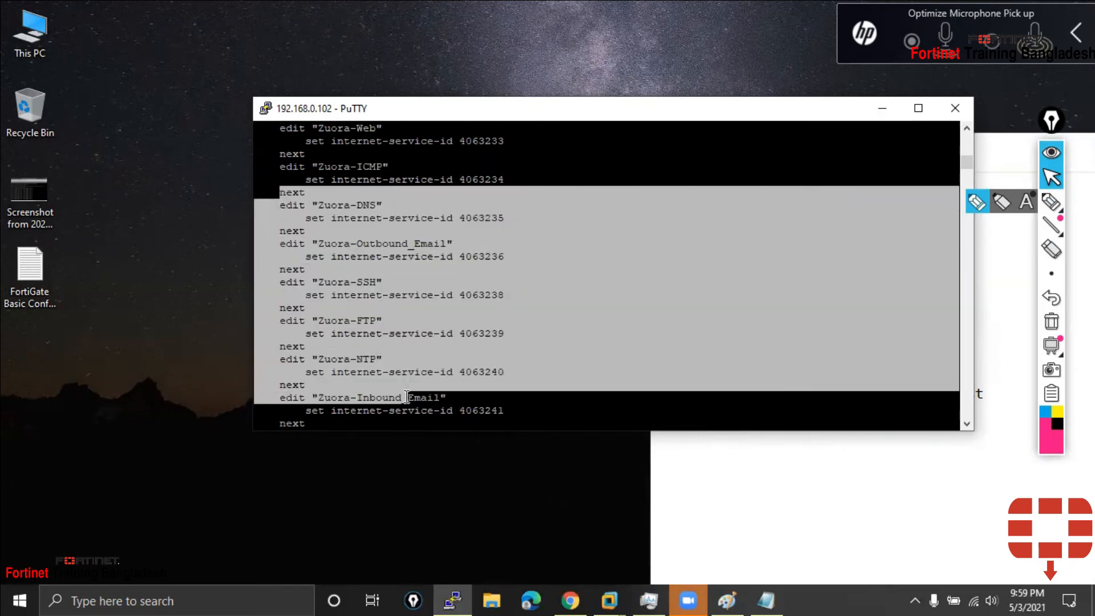
{"action": "left_click", "coordinate": [124, 394]}
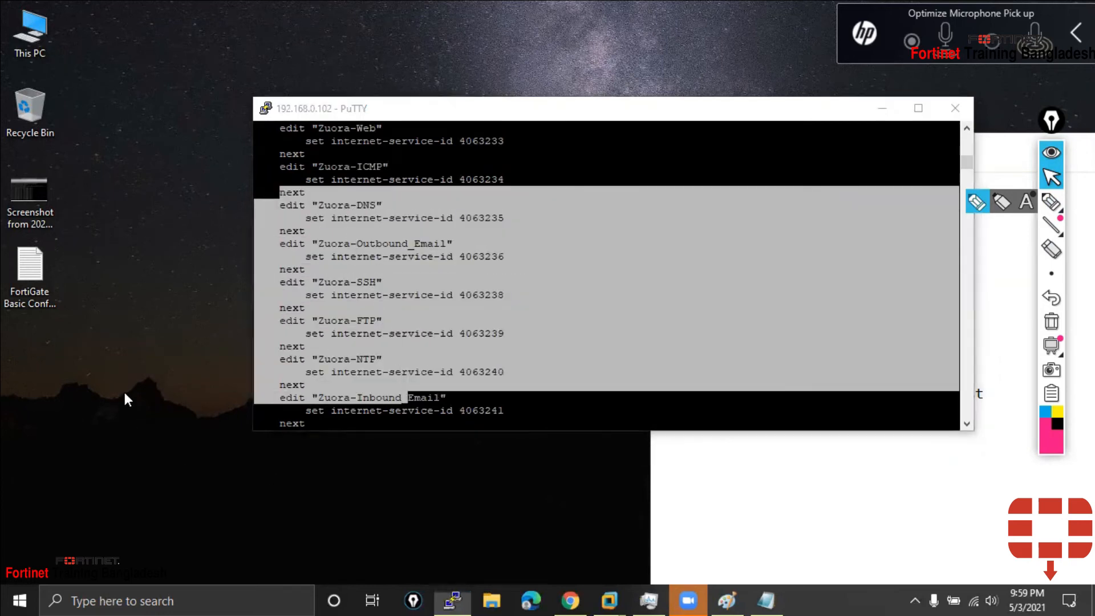
{"action": "left_click", "coordinate": [1049, 205]}
{"action": "mouse_move", "coordinate": [97, 170]}
{"action": "left_mouse_down"}
{"action": "mouse_move", "coordinate": [126, 153]}
{"action": "mouse_move", "coordinate": [117, 205]}
{"action": "left_mouse_up"}
{"action": "mouse_move", "coordinate": [143, 139]}
{"action": "left_mouse_down"}
{"action": "mouse_move", "coordinate": [190, 187]}
{"action": "mouse_move", "coordinate": [146, 210]}
{"action": "left_mouse_up"}
{"action": "mouse_move", "coordinate": [173, 153]}
{"action": "left_mouse_down"}
{"action": "mouse_move", "coordinate": [222, 144]}
{"action": "mouse_move", "coordinate": [227, 161]}
{"action": "left_mouse_up"}
{"action": "left_click_drag", "start_coordinate": [90, 252], "coordinate": [212, 176]}
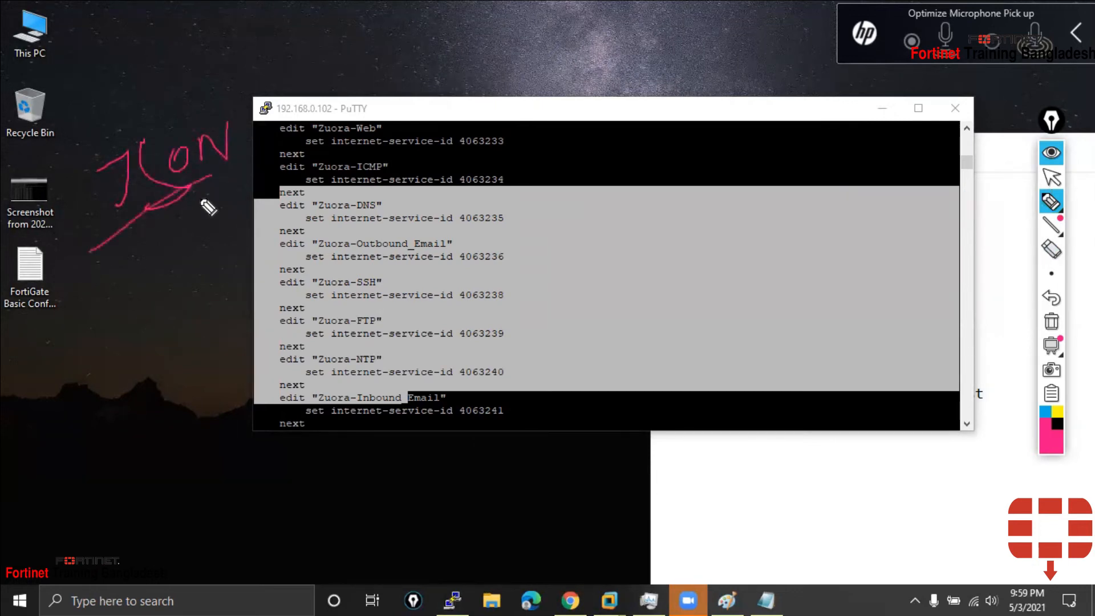
Write Yml and Xml below JSON, with a dividing line and tick marks beside each
{"action": "mouse_move", "coordinate": [101, 262]}
{"action": "left_mouse_down"}
{"action": "mouse_move", "coordinate": [109, 284]}
{"action": "mouse_move", "coordinate": [98, 305]}
{"action": "mouse_move", "coordinate": [134, 279]}
{"action": "mouse_move", "coordinate": [191, 274]}
{"action": "left_mouse_up"}
{"action": "left_click_drag", "start_coordinate": [105, 356], "coordinate": [222, 297]}
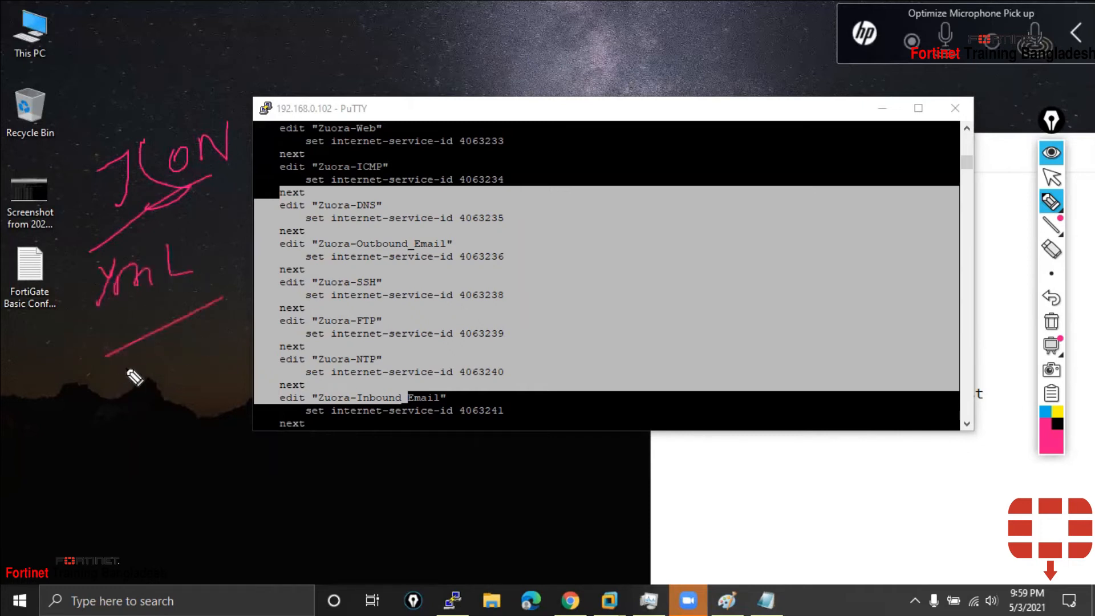
{"action": "mouse_move", "coordinate": [126, 370]}
{"action": "left_mouse_down"}
{"action": "mouse_move", "coordinate": [109, 394]}
{"action": "mouse_move", "coordinate": [137, 400]}
{"action": "mouse_move", "coordinate": [172, 374]}
{"action": "mouse_move", "coordinate": [170, 395]}
{"action": "left_mouse_up"}
{"action": "left_click_drag", "start_coordinate": [180, 343], "coordinate": [199, 372]}
{"action": "left_click_drag", "start_coordinate": [105, 454], "coordinate": [208, 394]}
{"action": "left_click_drag", "start_coordinate": [63, 218], "coordinate": [84, 208]}
{"action": "left_click_drag", "start_coordinate": [62, 251], "coordinate": [108, 231]}
{"action": "mouse_move", "coordinate": [66, 305]}
{"action": "left_mouse_down"}
{"action": "mouse_move", "coordinate": [62, 324]}
{"action": "mouse_move", "coordinate": [91, 344]}
{"action": "left_mouse_up"}
{"action": "mouse_move", "coordinate": [69, 422]}
{"action": "left_mouse_down"}
{"action": "mouse_move", "coordinate": [79, 411]}
{"action": "mouse_move", "coordinate": [122, 411]}
{"action": "left_mouse_up"}
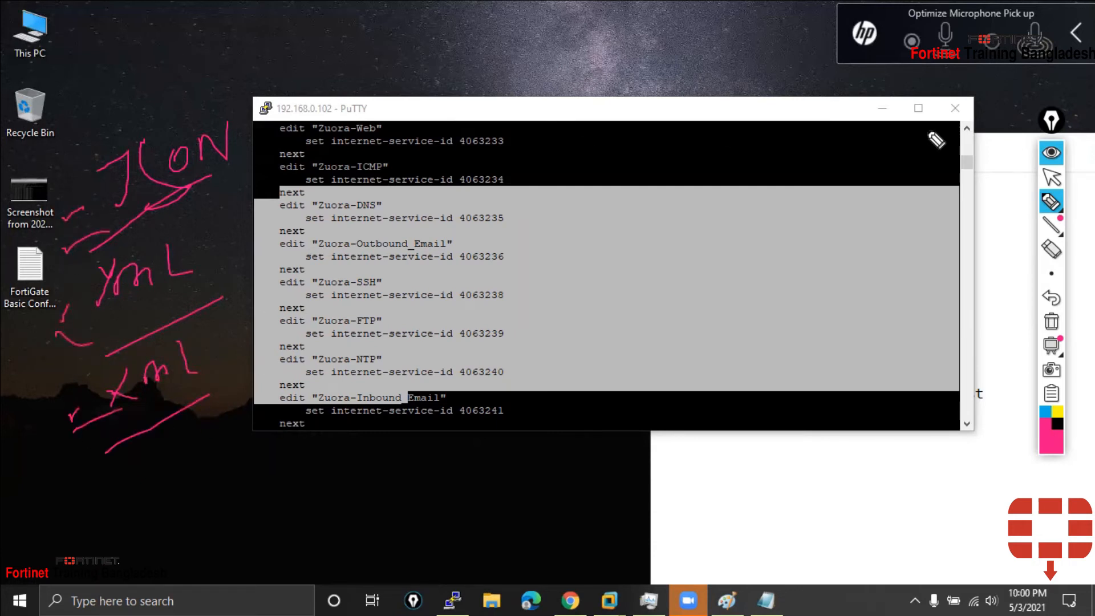
Leave the pen, move the terminal window right, and clear its text selection
{"action": "left_click", "coordinate": [1052, 178]}
{"action": "left_click_drag", "start_coordinate": [678, 113], "coordinate": [767, 111]}
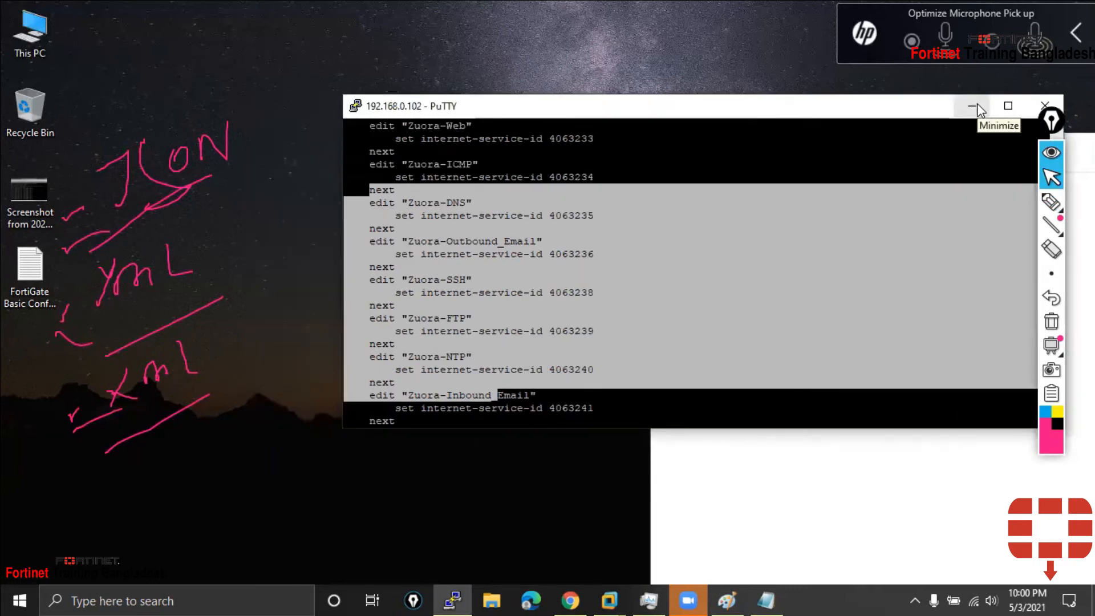
{"action": "left_click", "coordinate": [481, 284]}
{"action": "scroll", "coordinate": [629, 313], "scroll_direction": "up", "scroll_amount": 10}
{"action": "scroll", "coordinate": [629, 313], "scroll_direction": "up", "scroll_amount": 5}
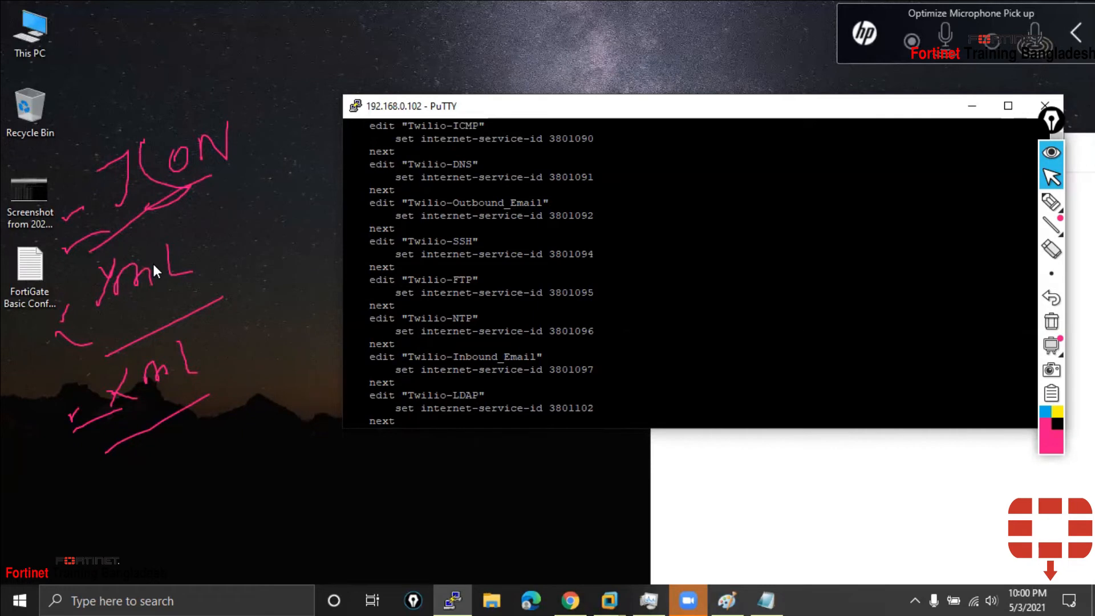
Draw a bracket around the three formats with an arrow, NA label and box around JSON
{"action": "left_click", "coordinate": [1051, 202]}
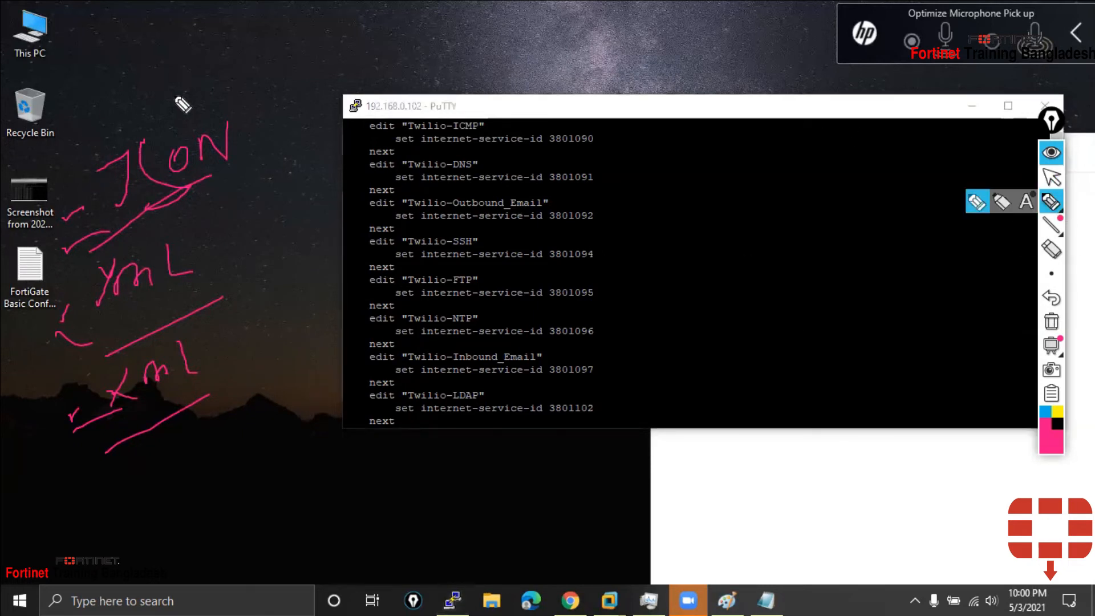
{"action": "mouse_move", "coordinate": [175, 98]}
{"action": "left_mouse_down"}
{"action": "mouse_move", "coordinate": [250, 261]}
{"action": "mouse_move", "coordinate": [245, 408]}
{"action": "mouse_move", "coordinate": [171, 445]}
{"action": "left_mouse_up"}
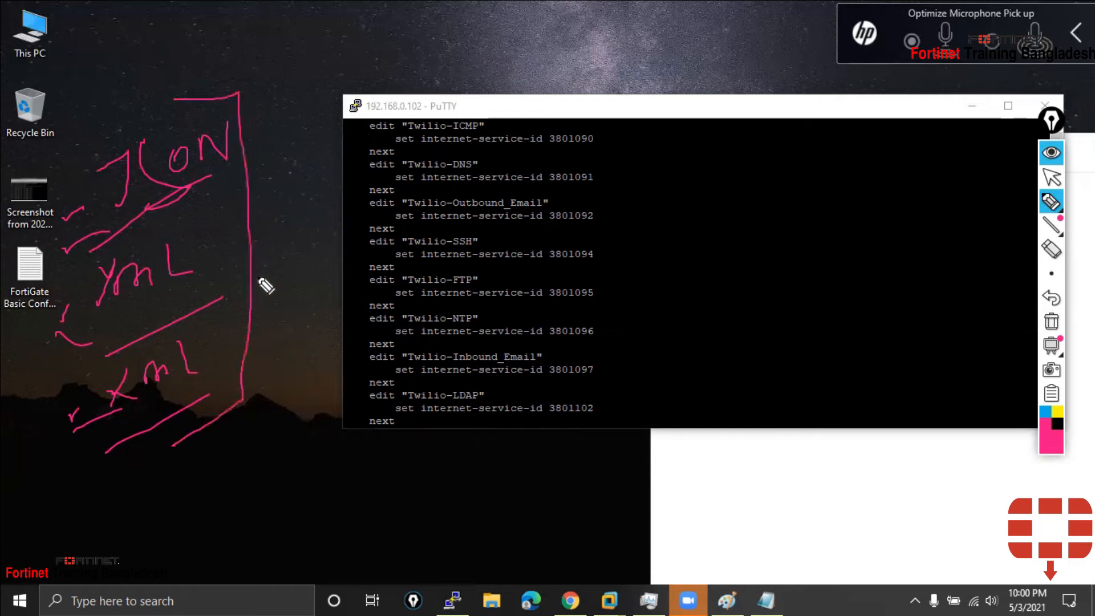
{"action": "mouse_move", "coordinate": [251, 254]}
{"action": "left_mouse_down"}
{"action": "mouse_move", "coordinate": [271, 233]}
{"action": "mouse_move", "coordinate": [277, 255]}
{"action": "left_mouse_up"}
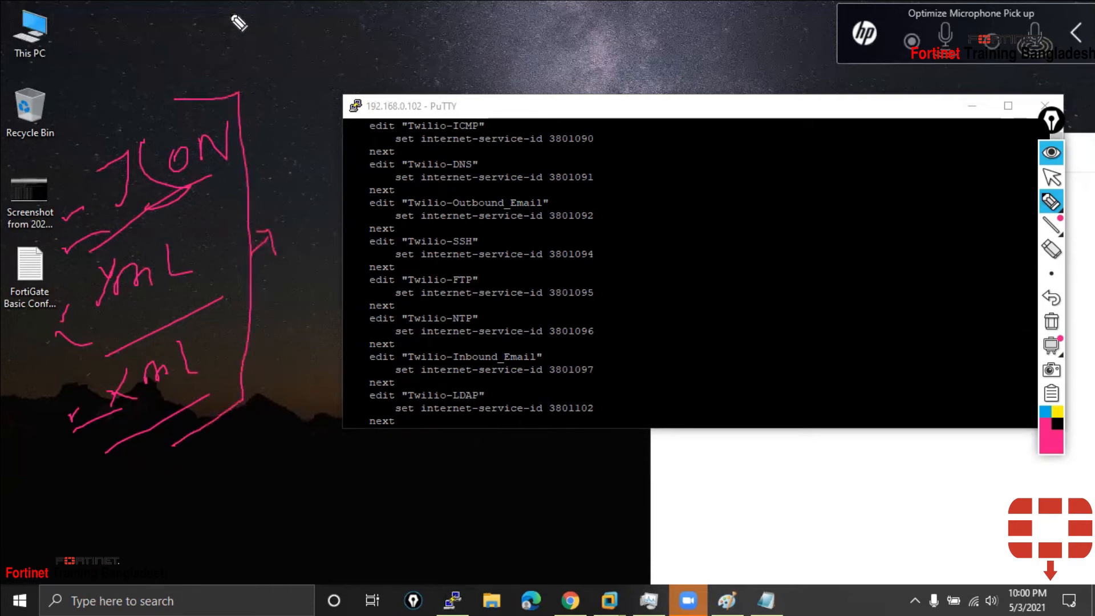
{"action": "mouse_move", "coordinate": [256, 60]}
{"action": "left_mouse_down"}
{"action": "mouse_move", "coordinate": [275, 42]}
{"action": "mouse_move", "coordinate": [279, 57]}
{"action": "mouse_move", "coordinate": [294, 49]}
{"action": "mouse_move", "coordinate": [305, 61]}
{"action": "left_mouse_up"}
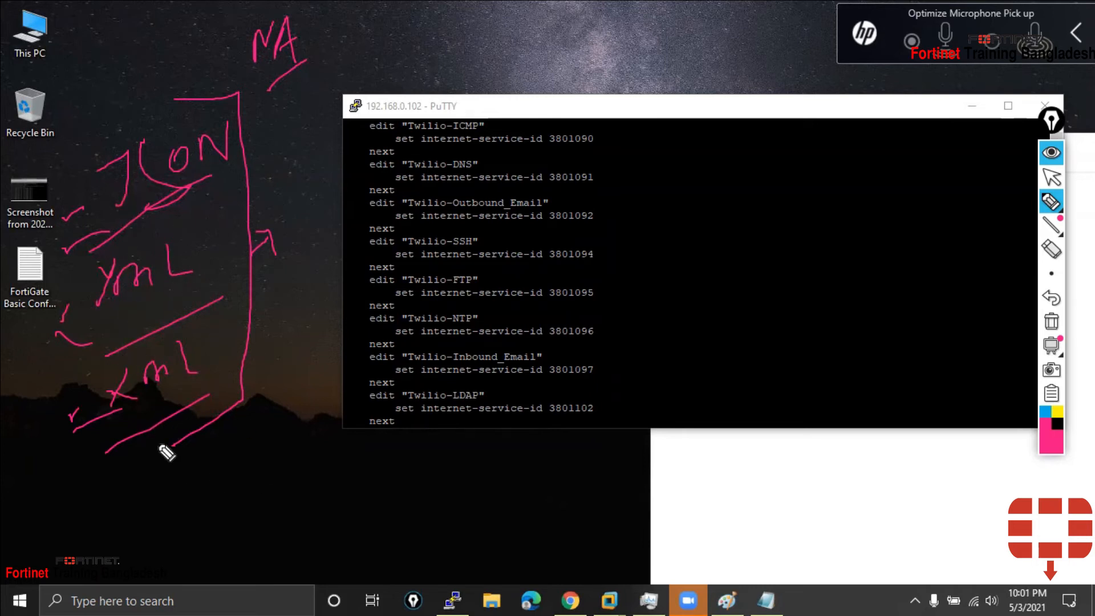
{"action": "mouse_move", "coordinate": [84, 132]}
{"action": "left_mouse_down"}
{"action": "mouse_move", "coordinate": [85, 183]}
{"action": "mouse_move", "coordinate": [197, 233]}
{"action": "mouse_move", "coordinate": [244, 103]}
{"action": "mouse_move", "coordinate": [80, 122]}
{"action": "mouse_move", "coordinate": [85, 147]}
{"action": "left_mouse_up"}
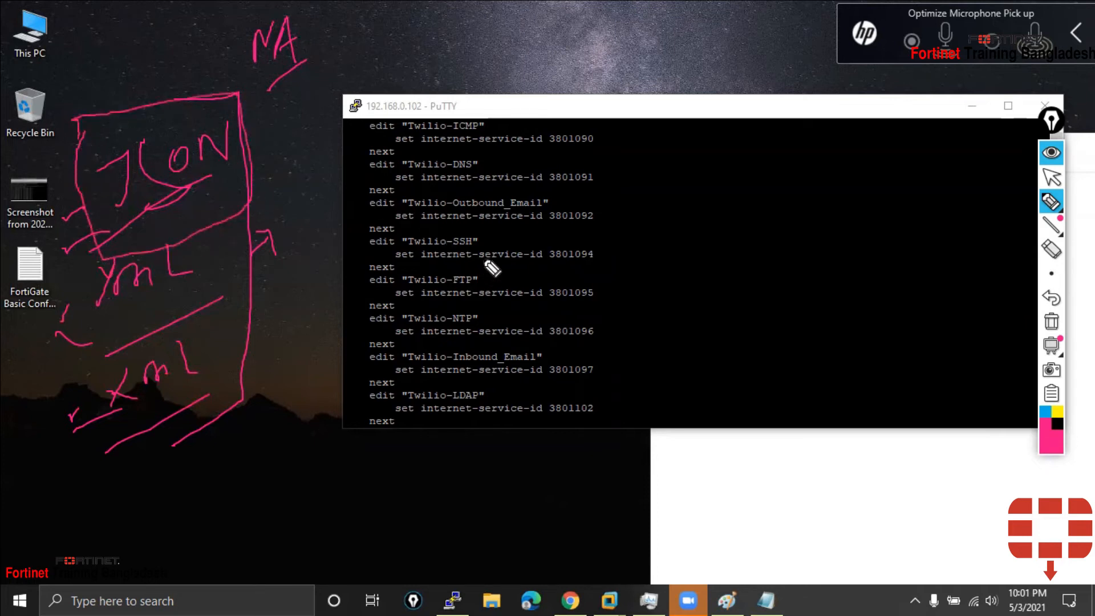
Rerun show and quit the listing after the prof_admin read-write permissions
{"action": "left_click", "coordinate": [1051, 176]}
{"action": "left_click", "coordinate": [596, 416]}
{"action": "key", "text": "Return"}
{"action": "key", "text": "Return"}
{"action": "key", "text": "Return"}
{"action": "type", "text": "show"}
{"action": "key", "text": "Return"}
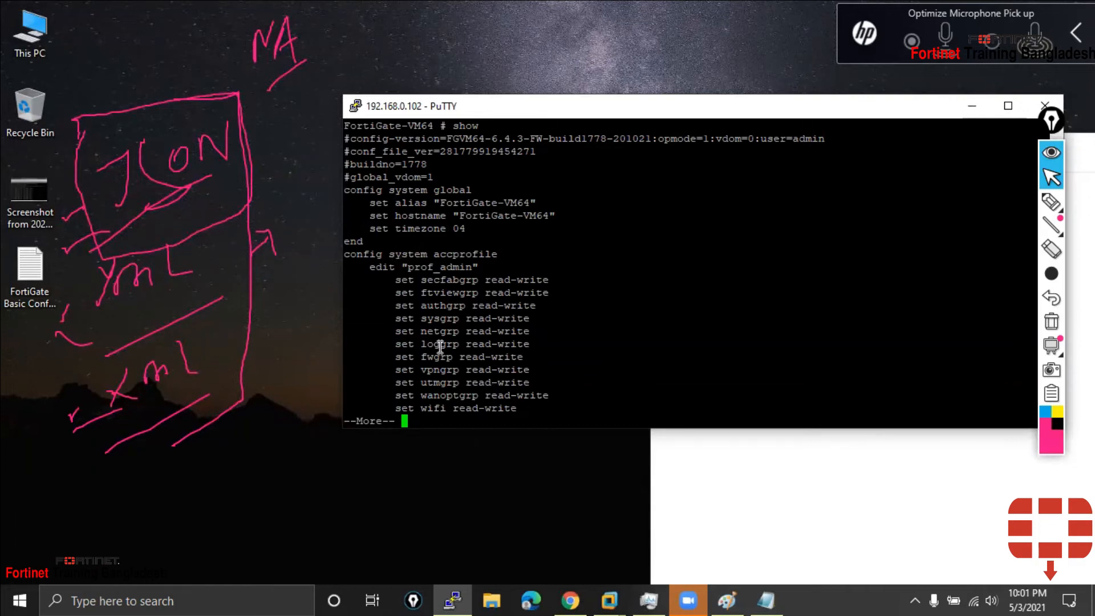
{"action": "left_click_drag", "start_coordinate": [390, 267], "coordinate": [470, 353]}
{"action": "left_click", "coordinate": [476, 353]}
{"action": "key", "text": "q"}
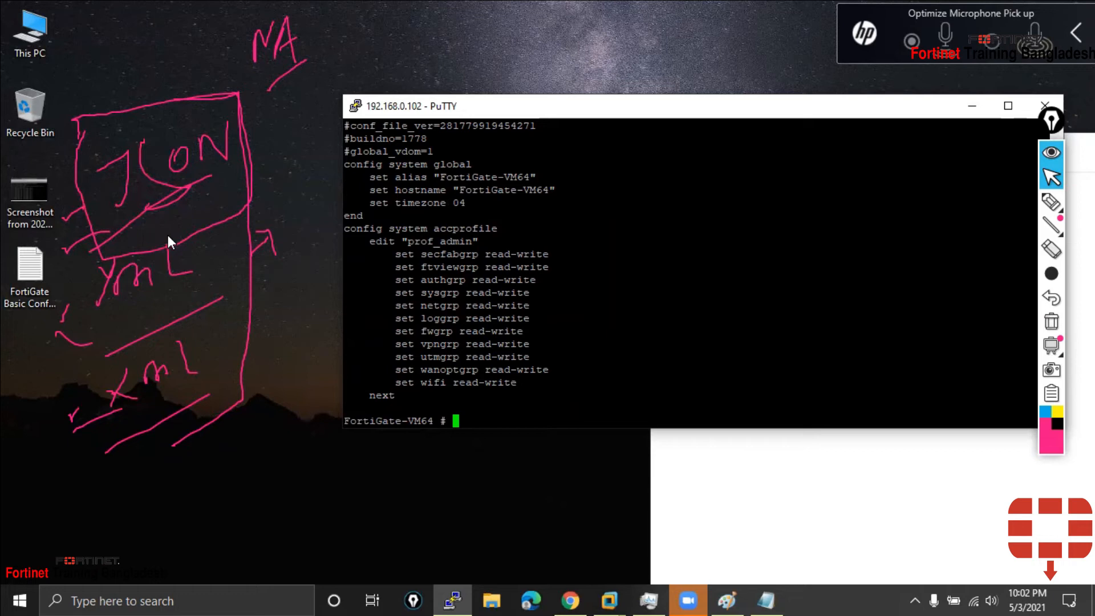
Erase the handwritten notes and run the plain show command again
{"action": "left_click", "coordinate": [1052, 322]}
{"action": "left_click_drag", "start_coordinate": [713, 108], "coordinate": [537, 121]}
{"action": "scroll", "coordinate": [889, 235], "scroll_direction": "up", "scroll_amount": 3}
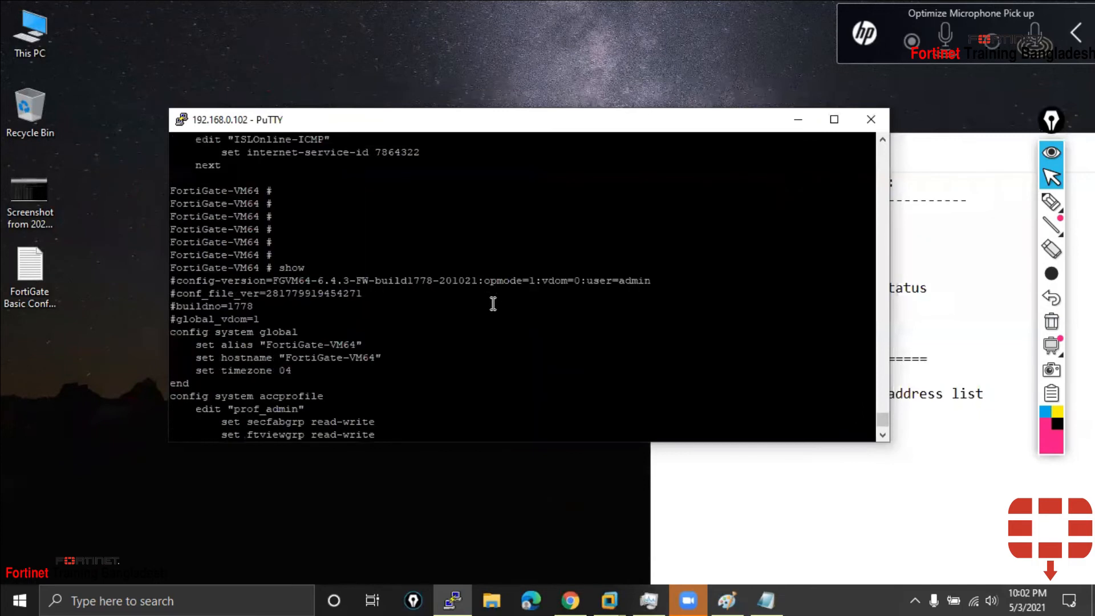
{"action": "scroll", "coordinate": [493, 304], "scroll_direction": "down", "scroll_amount": 3}
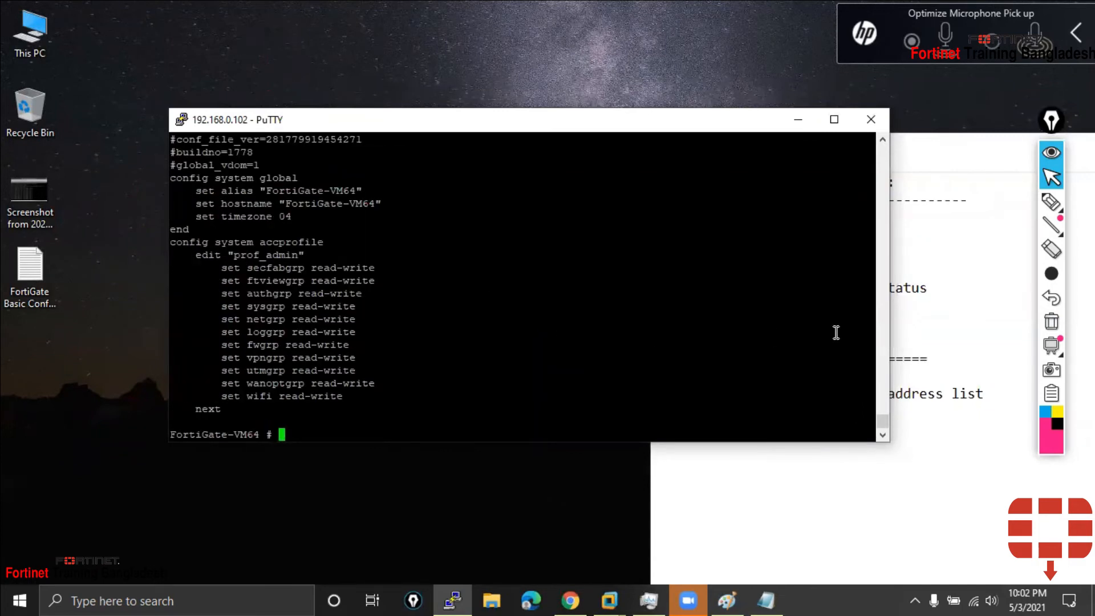
{"action": "key", "text": "Return"}
{"action": "key", "text": "Return"}
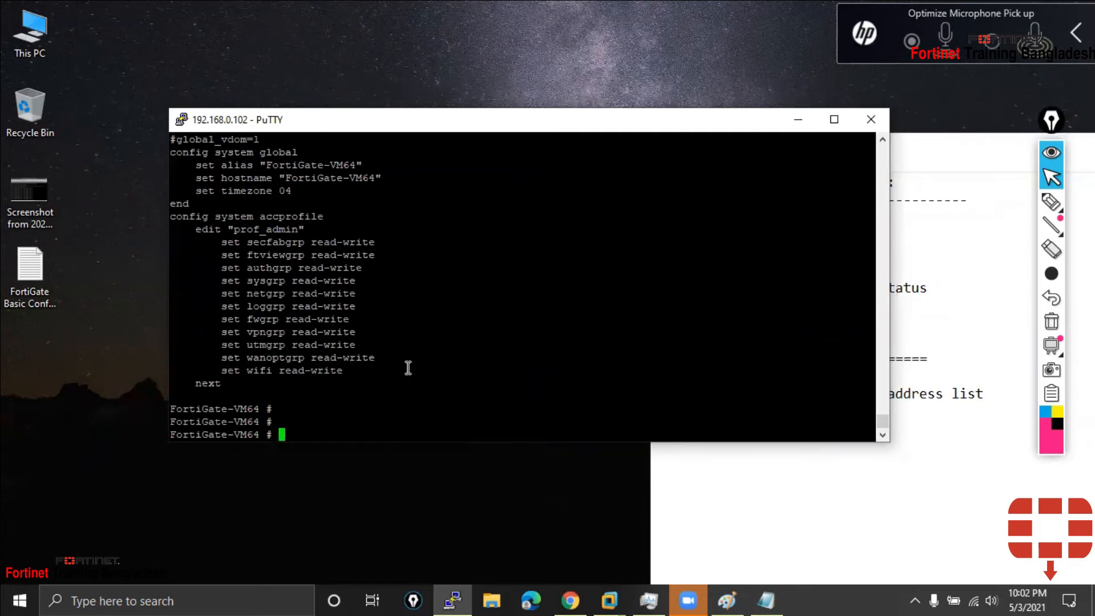
{"action": "type", "text": "~show"}
{"action": "key", "text": "BackSpace"}
{"action": "key", "text": "BackSpace"}
{"action": "key", "text": "BackSpace"}
{"action": "key", "text": "BackSpace"}
{"action": "key", "text": "BackSpace"}
{"action": "type", "text": "show config"}
{"action": "key", "text": "BackSpace"}
{"action": "key", "text": "BackSpace"}
{"action": "key", "text": "BackSpace"}
{"action": "key", "text": "BackSpace"}
{"action": "key", "text": "BackSpace"}
{"action": "key", "text": "BackSpace"}
{"action": "key", "text": "BackSpace"}
{"action": "key", "text": "Return"}
{"action": "key", "text": "Return"}
{"action": "key", "text": "Return"}
{"action": "key", "text": "Return"}
{"action": "key", "text": "Return"}
{"action": "key", "text": "Return"}
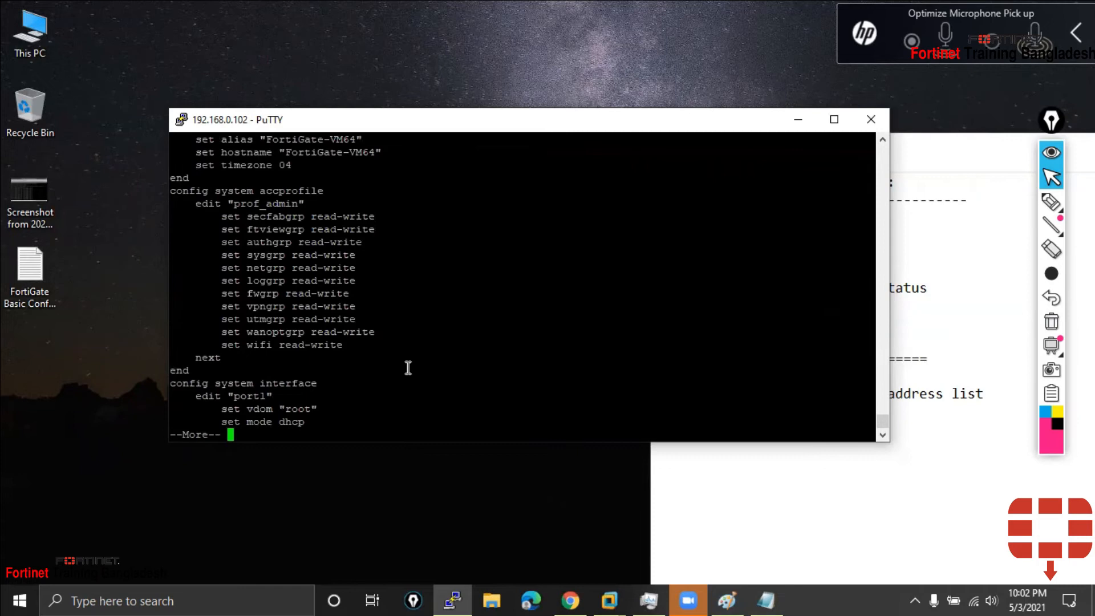
Stop the configuration listing and enter 'show system interface' at the prompt
{"action": "key", "text": "Return"}
{"action": "key", "text": "q"}
{"action": "key", "text": "Return"}
{"action": "key", "text": "Return"}
{"action": "key", "text": "Return"}
{"action": "key", "text": "Return"}
{"action": "type", "text": "show system interface"}
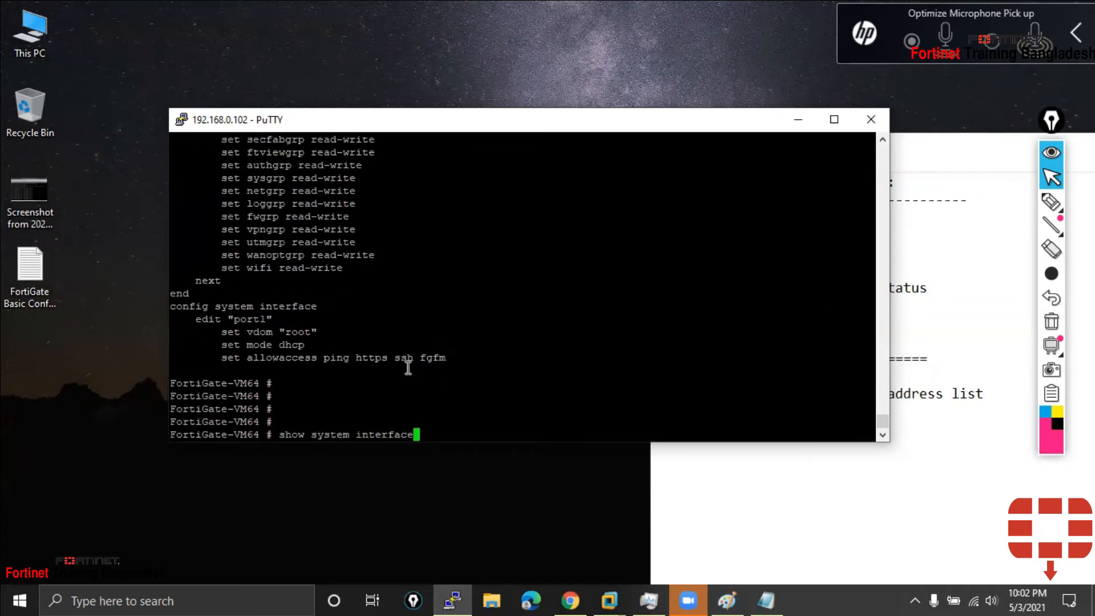
Run show system interface and page through the interface output
{"action": "left_click_drag", "start_coordinate": [278, 434], "coordinate": [433, 439]}
{"action": "key", "text": "ctrl+c"}
{"action": "left_click", "coordinate": [473, 434]}
{"action": "key", "text": "Return"}
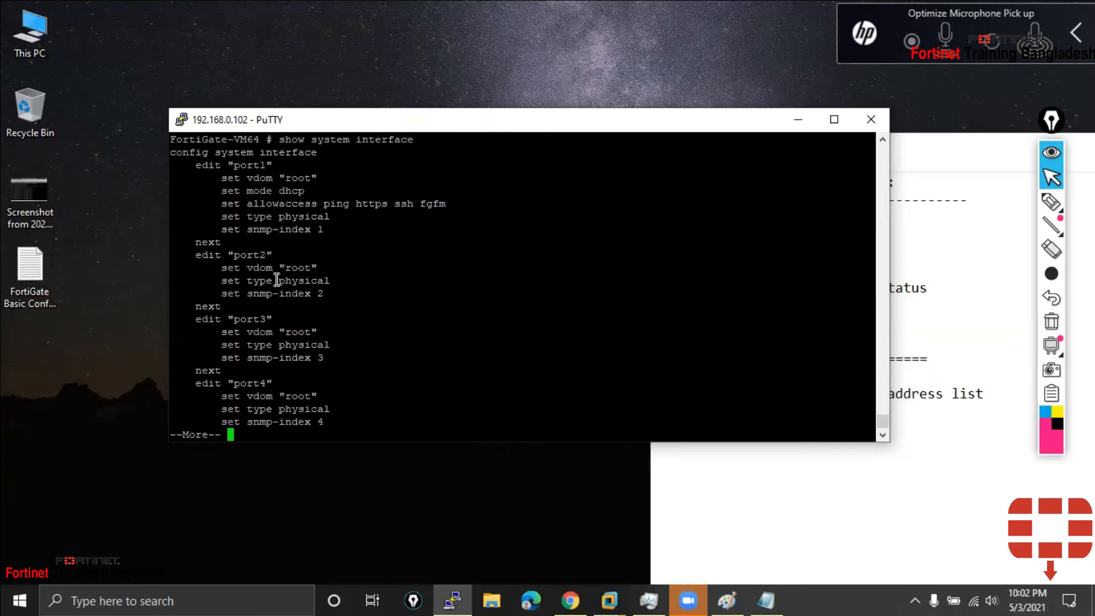
{"action": "key", "text": "space"}
{"action": "key", "text": "space"}
{"action": "key", "text": "space"}
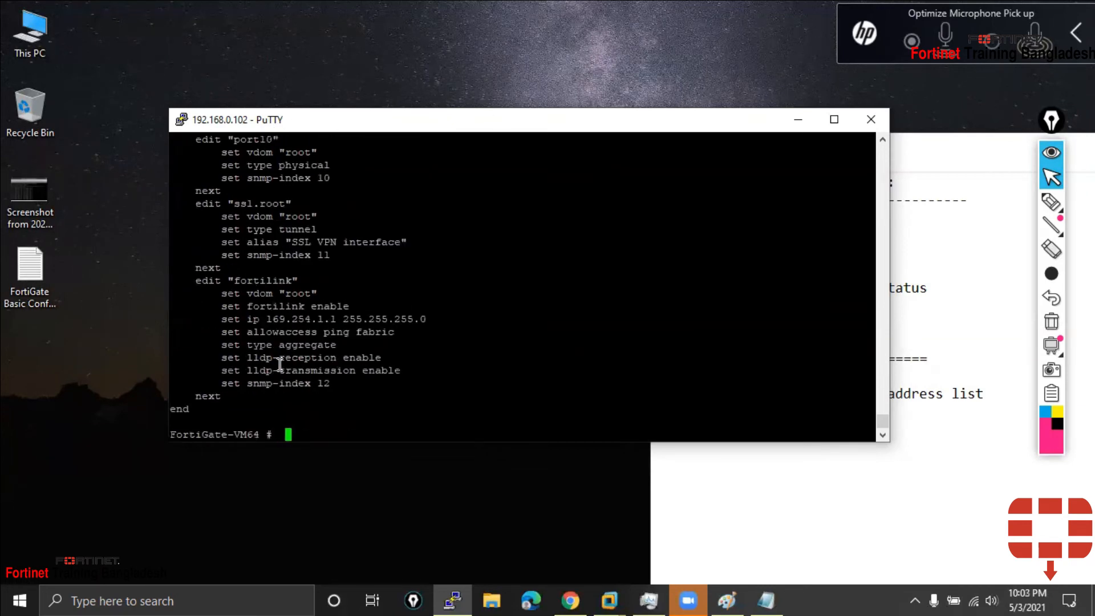
{"action": "scroll", "coordinate": [275, 331], "scroll_direction": "up", "scroll_amount": 12}
{"action": "left_click_drag", "start_coordinate": [276, 345], "coordinate": [192, 345]}
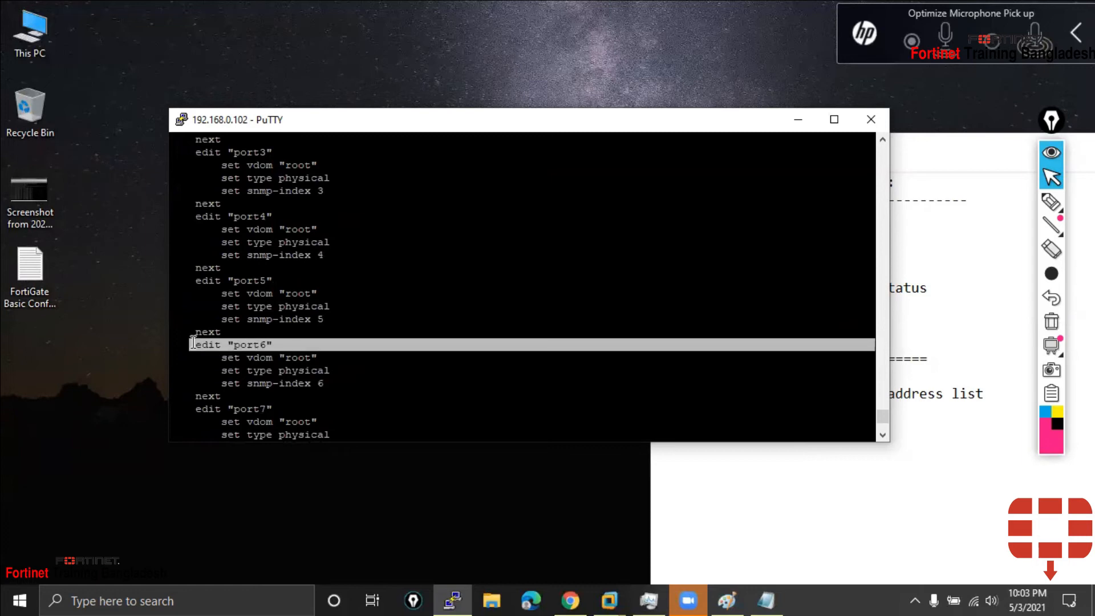
{"action": "scroll", "coordinate": [257, 314], "scroll_direction": "up", "scroll_amount": 4}
{"action": "left_click_drag", "start_coordinate": [286, 308], "coordinate": [184, 309]}
{"action": "scroll", "coordinate": [239, 294], "scroll_direction": "up", "scroll_amount": 4}
{"action": "left_click_drag", "start_coordinate": [259, 396], "coordinate": [227, 396]}
{"action": "scroll", "coordinate": [290, 353], "scroll_direction": "down", "scroll_amount": 4}
{"action": "scroll", "coordinate": [261, 277], "scroll_direction": "up", "scroll_amount": 4}
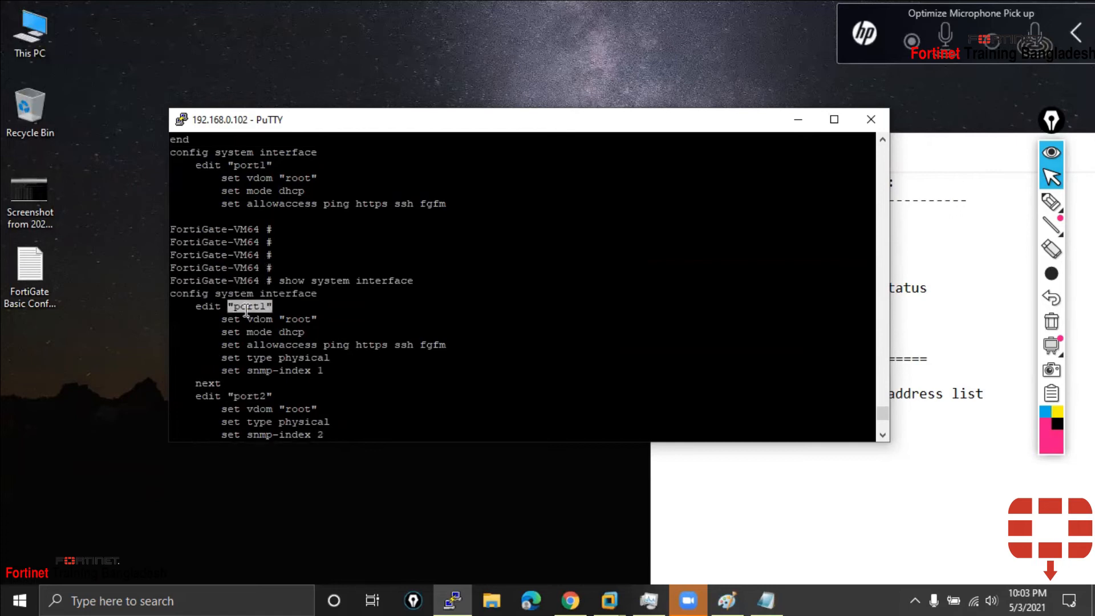
Highlight the port1 line, vdom, and the port3, port4, port5 and port10 names
{"action": "triple_click", "coordinate": [259, 306]}
{"action": "scroll", "coordinate": [259, 318], "scroll_direction": "down", "scroll_amount": 4}
{"action": "double_click", "coordinate": [253, 252]}
{"action": "double_click", "coordinate": [253, 306]}
{"action": "scroll", "coordinate": [254, 310], "scroll_direction": "down", "scroll_amount": 4}
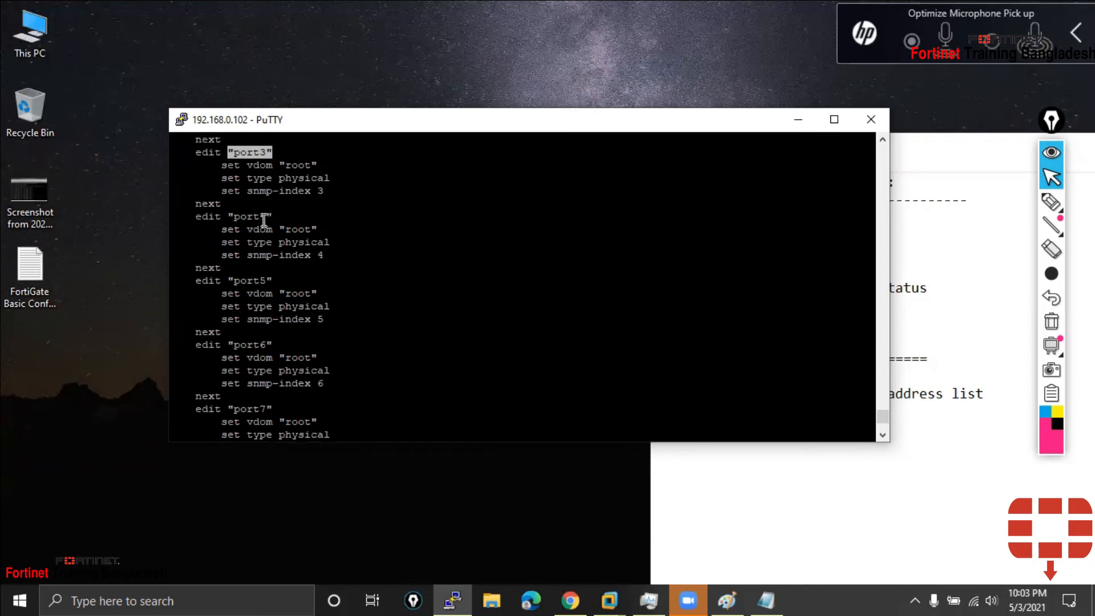
{"action": "double_click", "coordinate": [264, 217]}
{"action": "double_click", "coordinate": [258, 280]}
{"action": "left_click", "coordinate": [261, 339]}
{"action": "scroll", "coordinate": [281, 401], "scroll_direction": "down", "scroll_amount": 8}
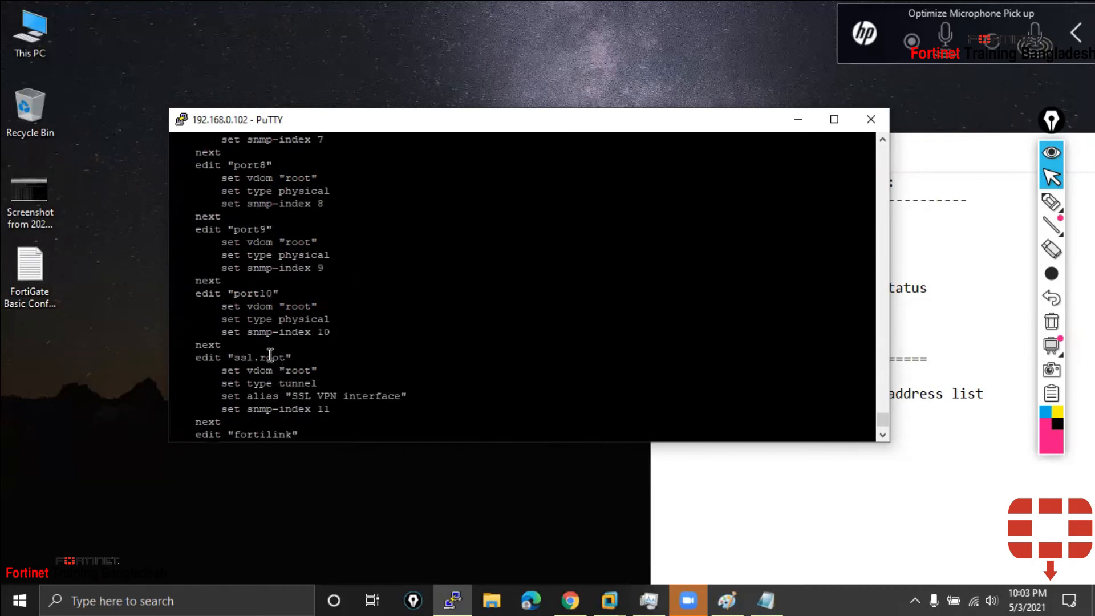
{"action": "double_click", "coordinate": [268, 293]}
{"action": "scroll", "coordinate": [259, 360], "scroll_direction": "down", "scroll_amount": 4}
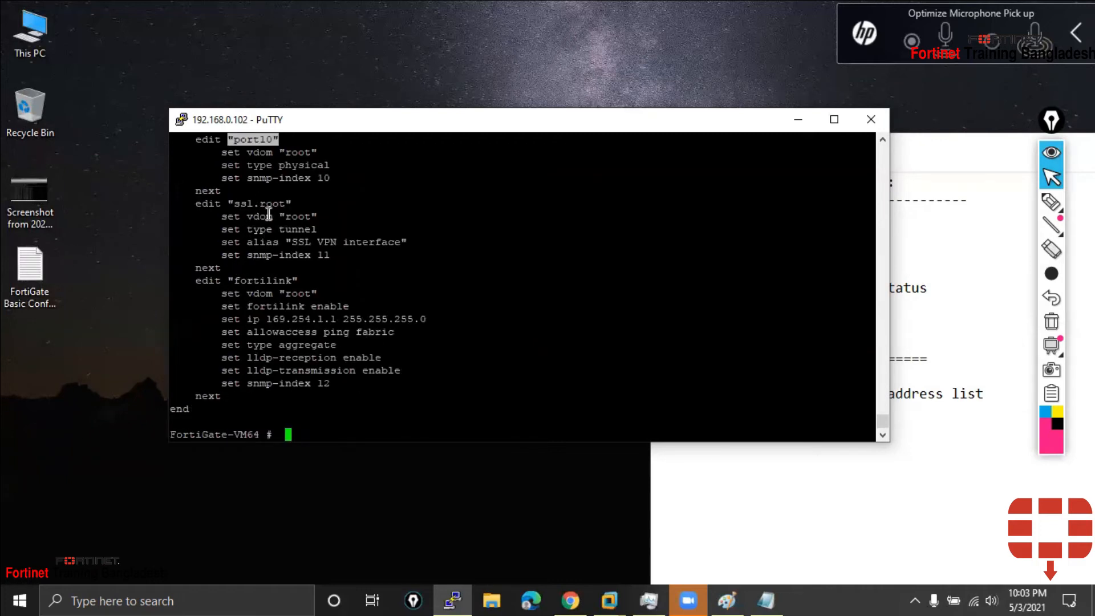
Highlight the ssl.root interface block, its SSL VPN alias, and the fortilink settings
{"action": "left_click_drag", "start_coordinate": [228, 203], "coordinate": [277, 240]}
{"action": "double_click", "coordinate": [399, 244]}
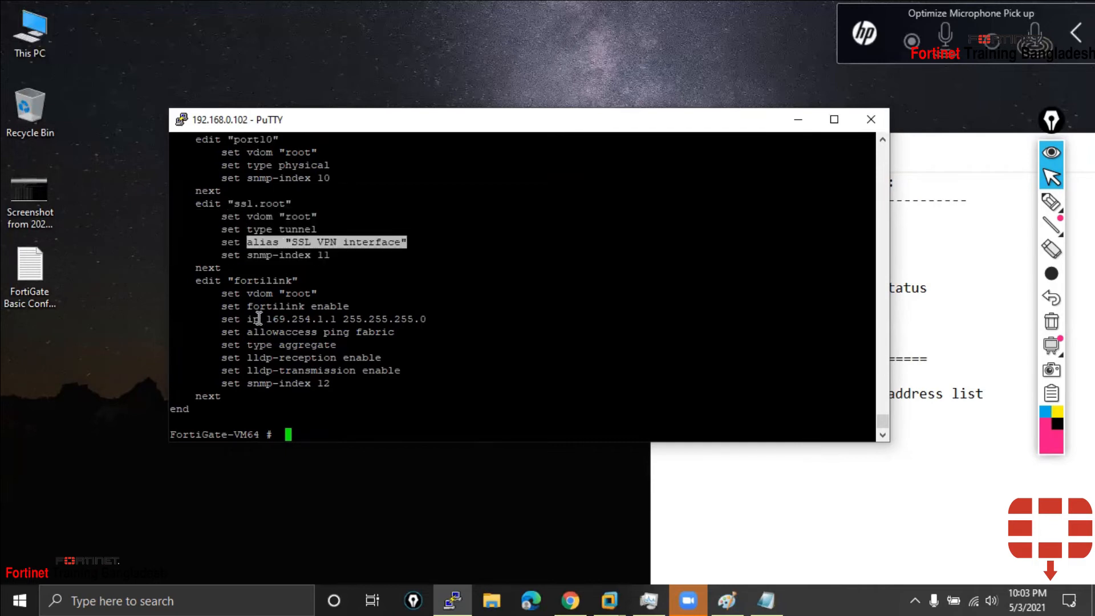
{"action": "left_click_drag", "start_coordinate": [247, 307], "coordinate": [360, 304]}
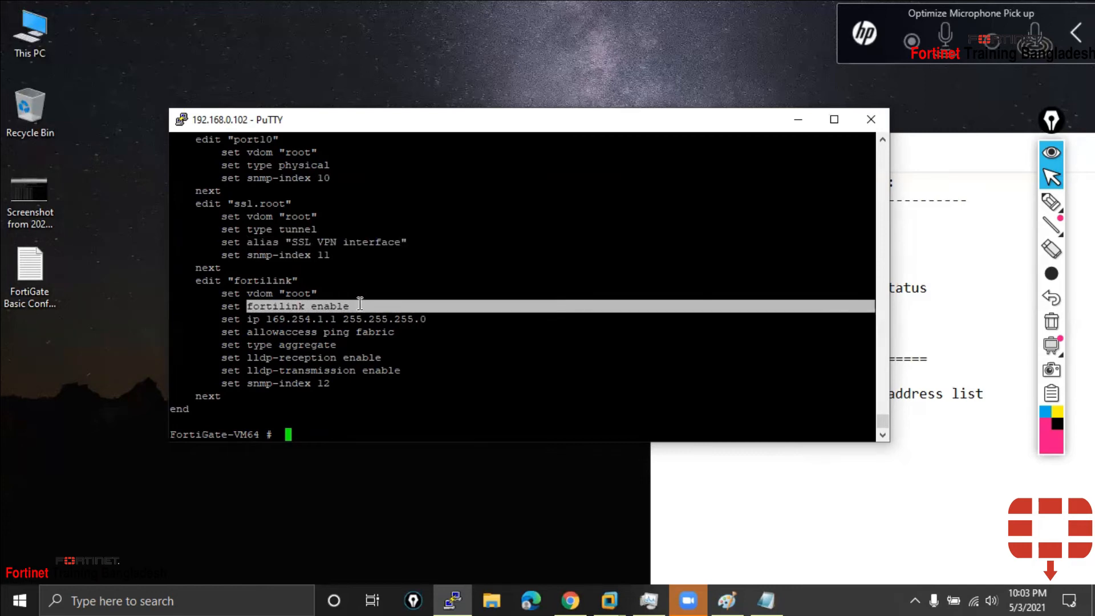
{"action": "left_click_drag", "start_coordinate": [190, 204], "coordinate": [351, 390]}
{"action": "scroll", "coordinate": [352, 390], "scroll_direction": "up", "scroll_amount": 4}
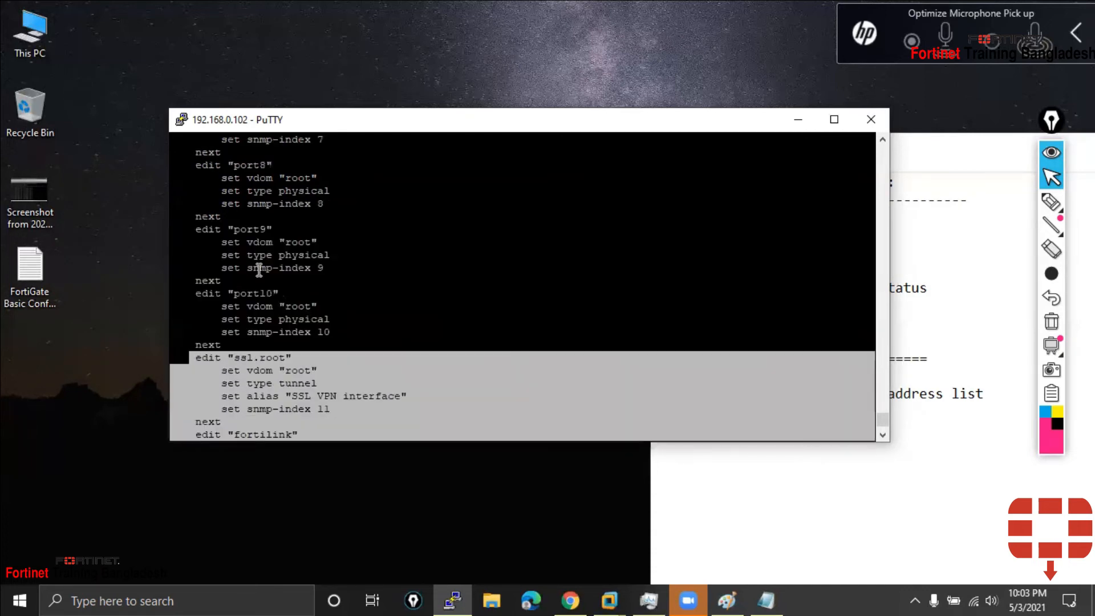
{"action": "left_click_drag", "start_coordinate": [230, 344], "coordinate": [186, 270]}
{"action": "scroll", "coordinate": [184, 276], "scroll_direction": "up", "scroll_amount": 20}
{"action": "scroll", "coordinate": [186, 269], "scroll_direction": "down", "scroll_amount": 5}
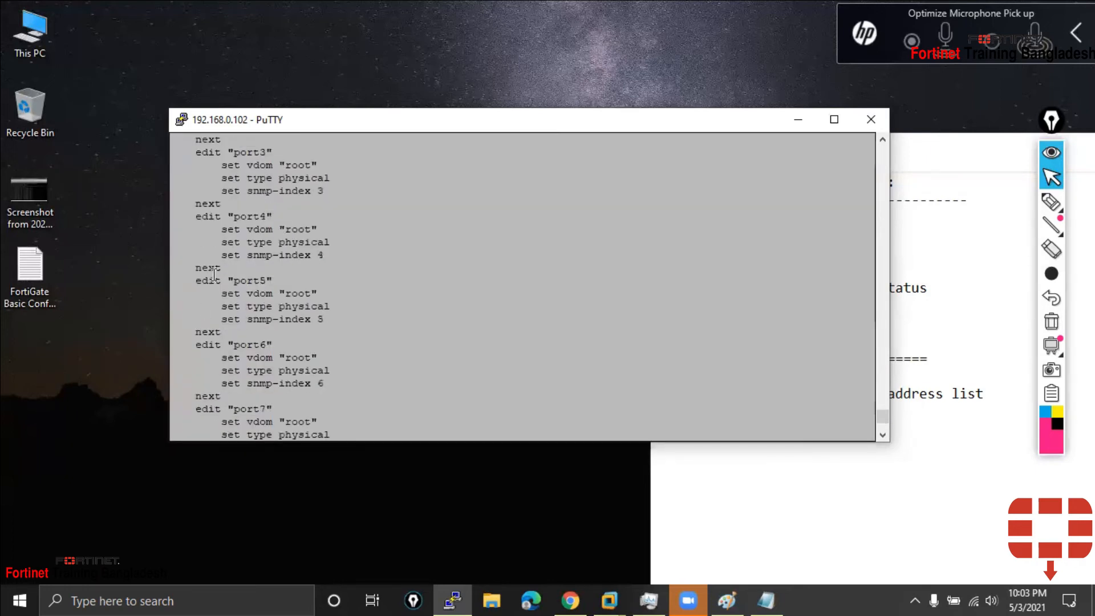
{"action": "left_click", "coordinate": [225, 221]}
{"action": "scroll", "coordinate": [297, 242], "scroll_direction": "up", "scroll_amount": 8}
{"action": "scroll", "coordinate": [285, 296], "scroll_direction": "down", "scroll_amount": 8}
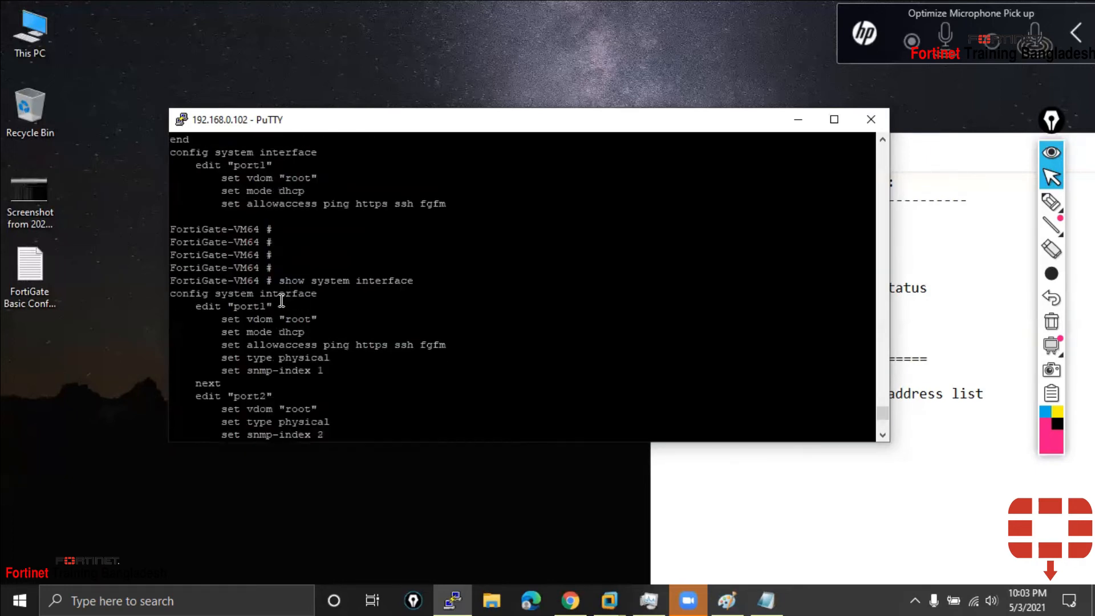
{"action": "scroll", "coordinate": [281, 299], "scroll_direction": "down", "scroll_amount": 16}
{"action": "left_click_drag", "start_coordinate": [240, 280], "coordinate": [301, 280]}
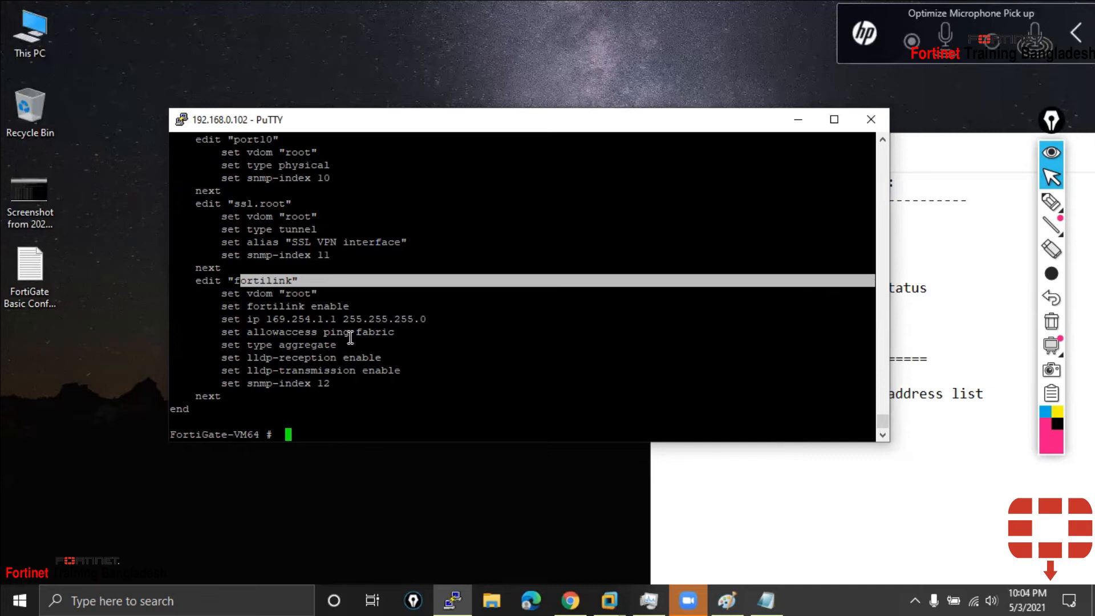
Copy the show system interface command line and paste it back into the session
{"action": "scroll", "coordinate": [350, 336], "scroll_direction": "up", "scroll_amount": 20}
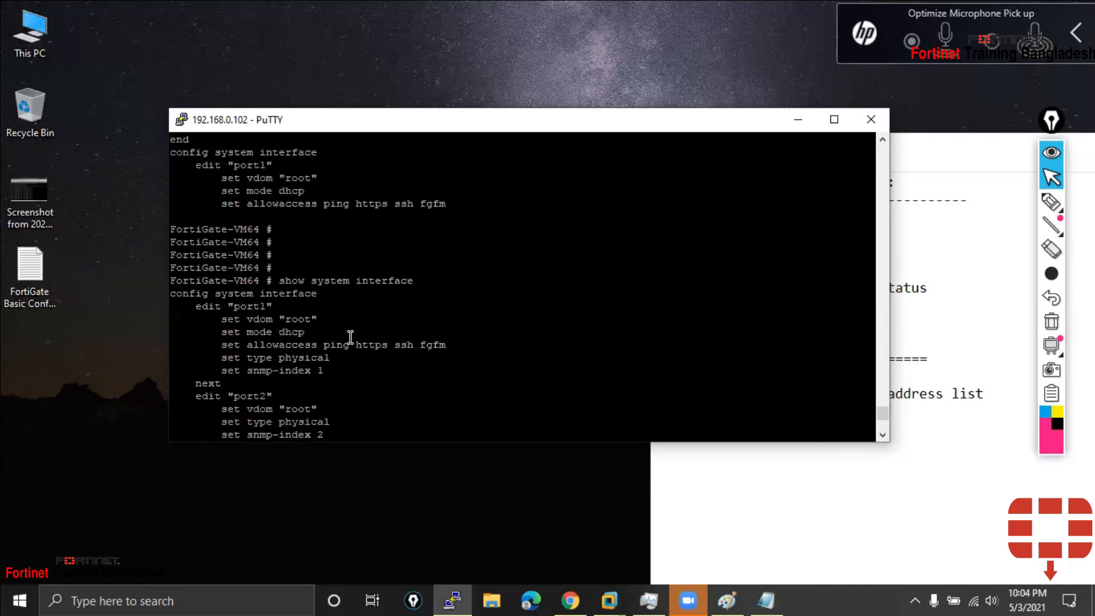
{"action": "left_click_drag", "start_coordinate": [413, 280], "coordinate": [281, 278]}
{"action": "right_click", "coordinate": [319, 277]}
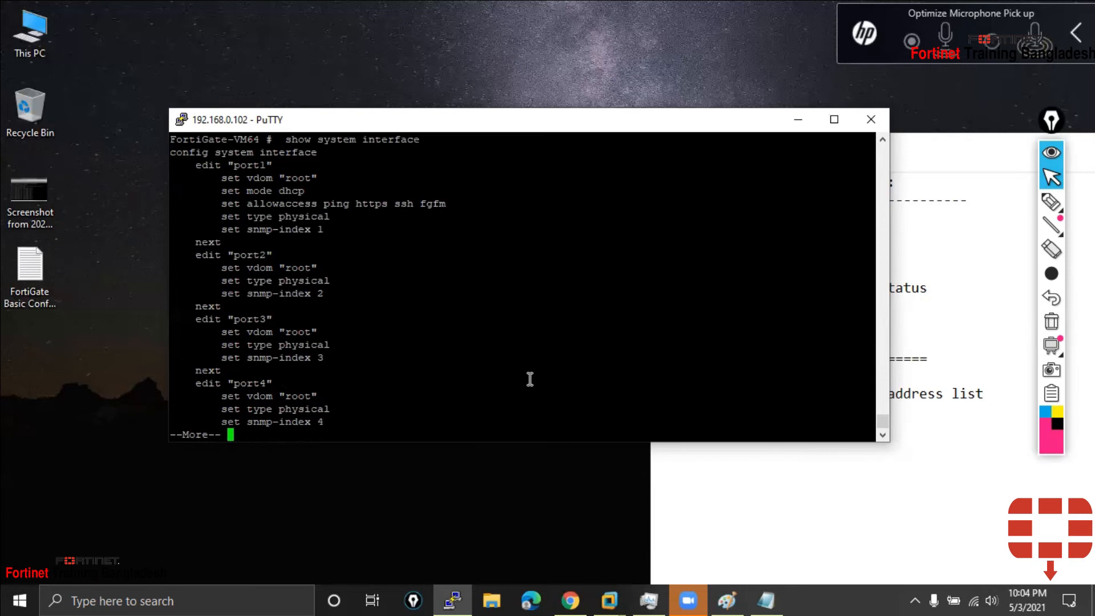
{"action": "left_click", "coordinate": [905, 455]}
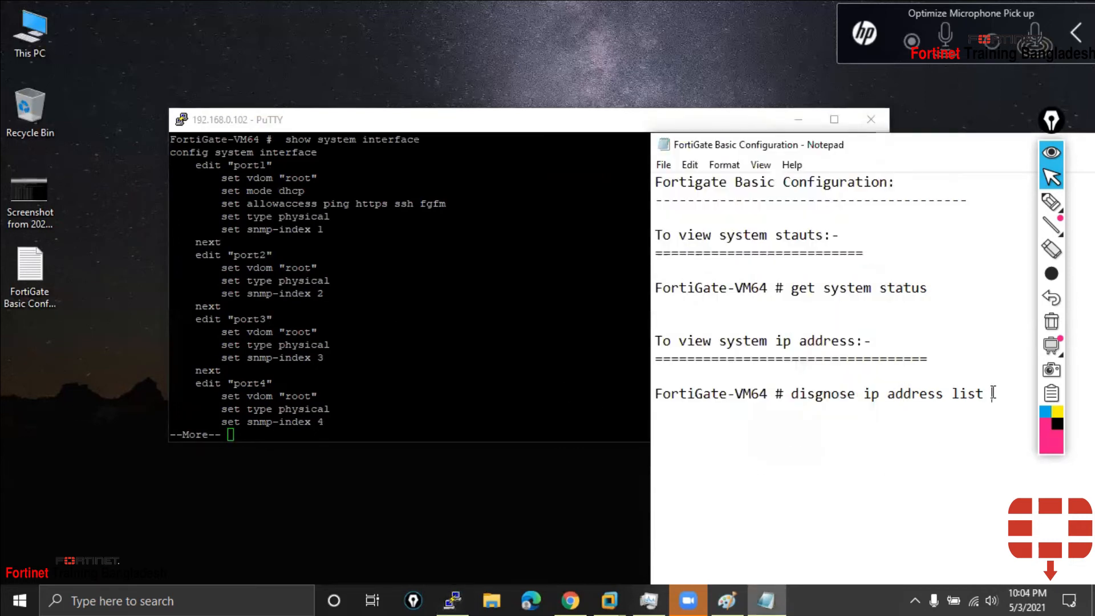
Add a 'To view interface details:-' heading underlined with '=' signs
{"action": "key", "text": "Return"}
{"action": "key", "text": "Return"}
{"action": "type", "text": "To"}
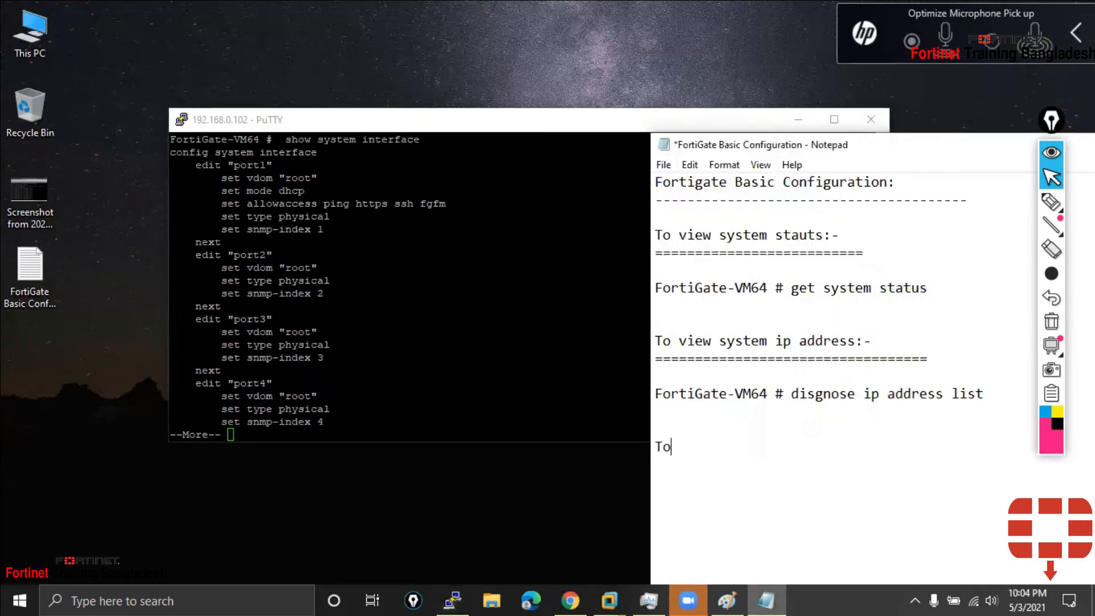
{"action": "type", "text": " vir"}
{"action": "key", "text": "BackSpace"}
{"action": "type", "text": "ew interface"}
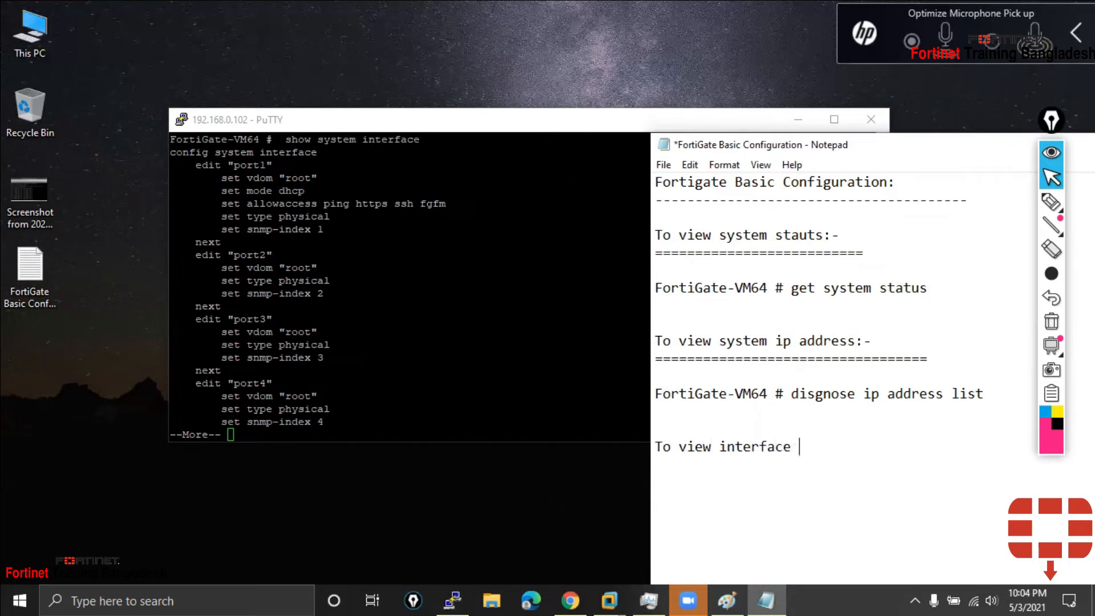
{"action": "type", "text": "details:-"}
{"action": "key", "text": "Return"}
{"action": "type", "text": "==================================="}
{"action": "key", "text": "Return"}
{"action": "key", "text": "Return"}
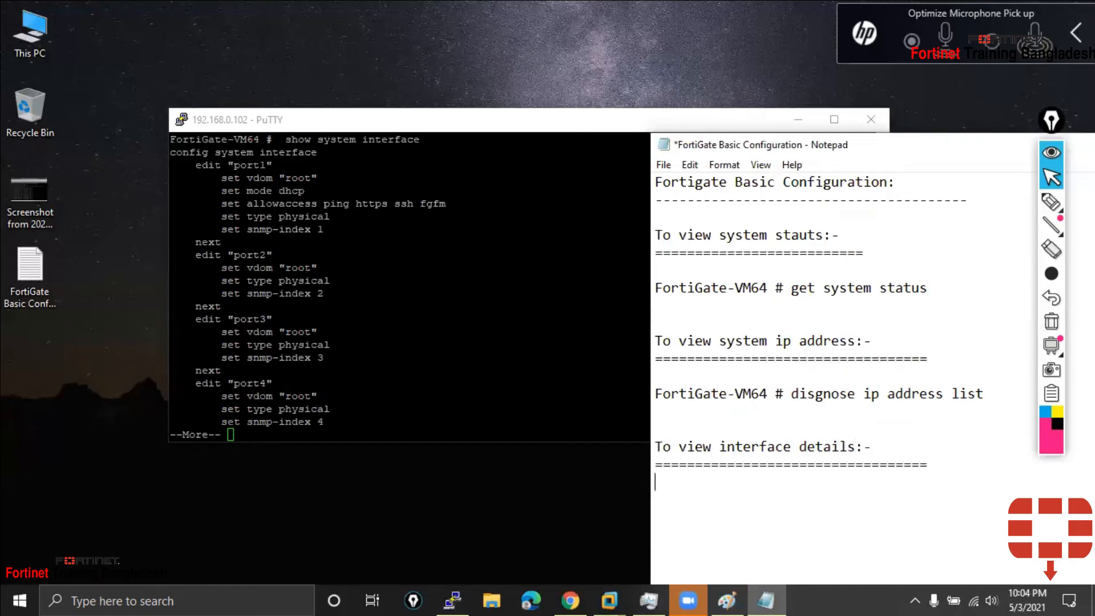
Paste 'FortiGate-VM64 # show system interface' under the heading, then bring PuTTY back up
{"action": "key", "text": "ctrl+v"}
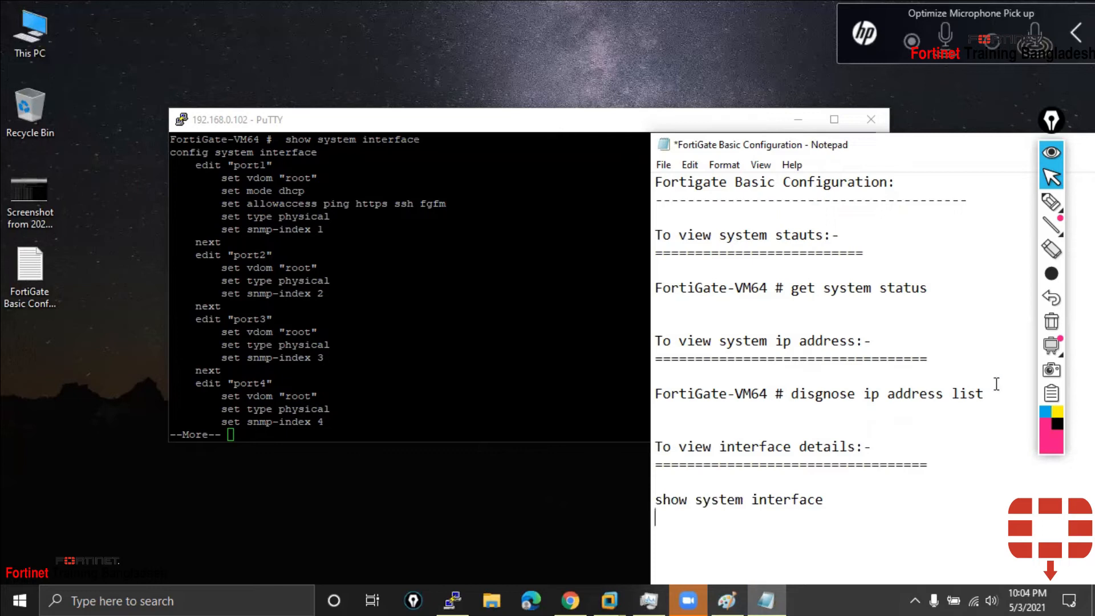
{"action": "left_click_drag", "start_coordinate": [785, 394], "coordinate": [653, 399]}
{"action": "key", "text": "ctrl+c"}
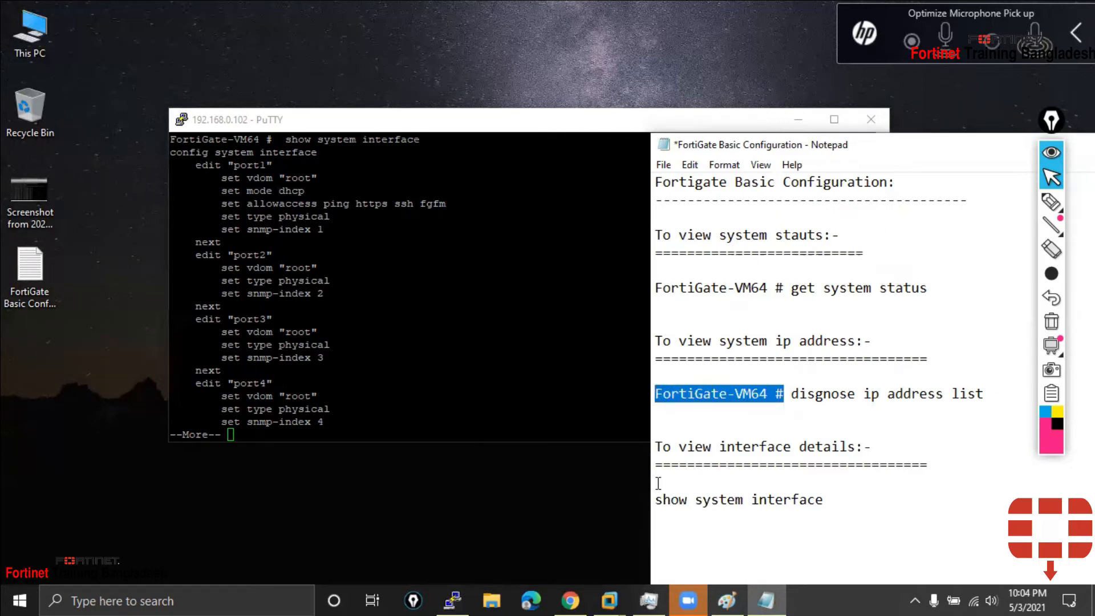
{"action": "left_click", "coordinate": [655, 500]}
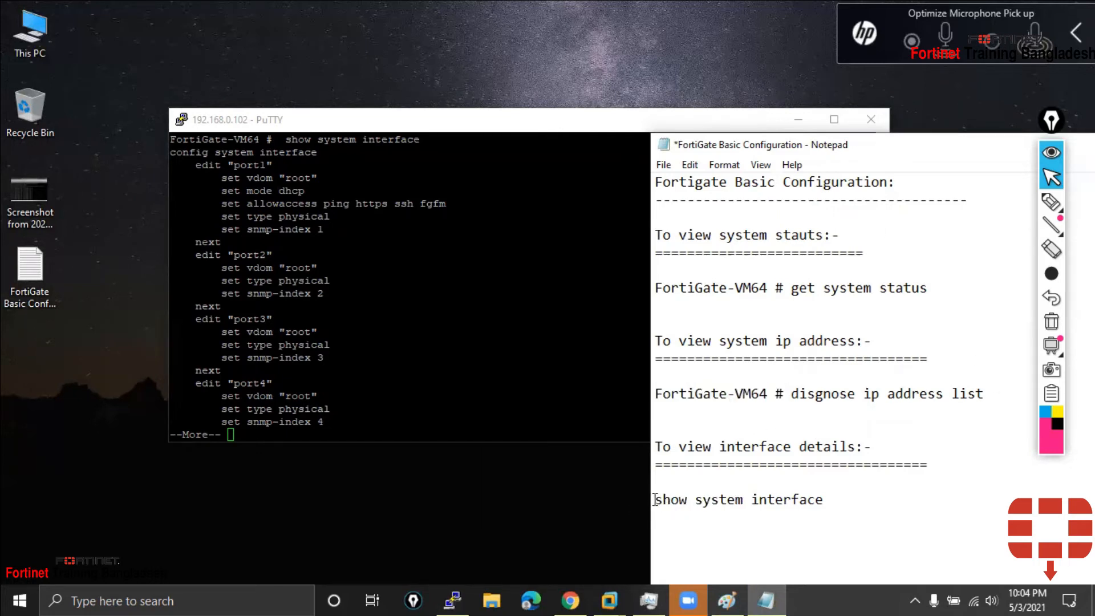
{"action": "key", "text": "ctrl+v"}
{"action": "left_click_drag", "start_coordinate": [994, 501], "coordinate": [819, 493]}
{"action": "left_click", "coordinate": [865, 496]}
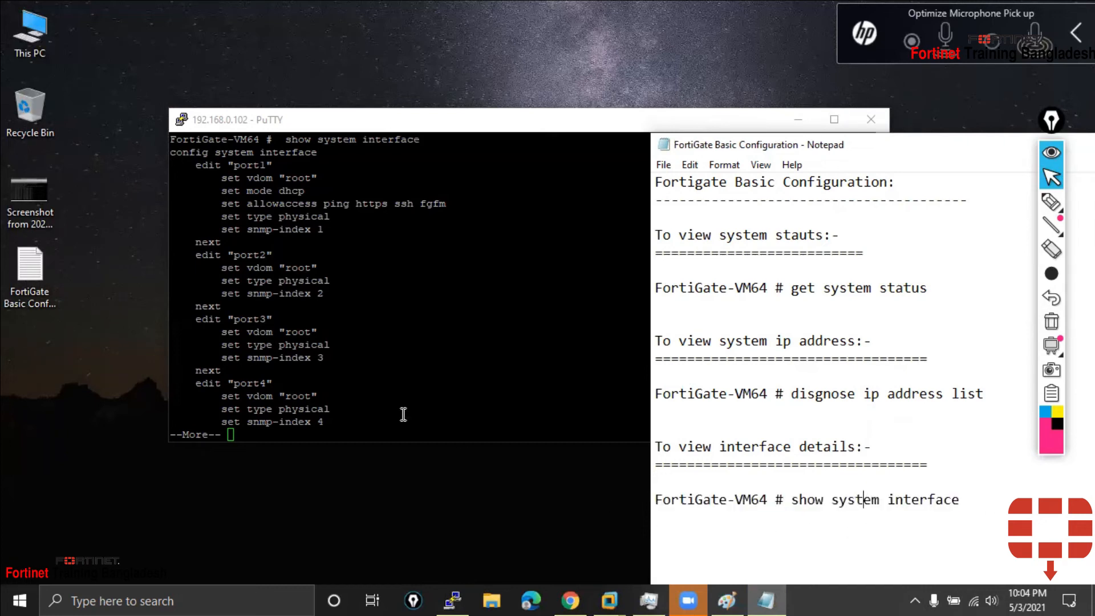
{"action": "left_click", "coordinate": [363, 188]}
{"action": "left_click_drag", "start_coordinate": [384, 115], "coordinate": [401, 50]}
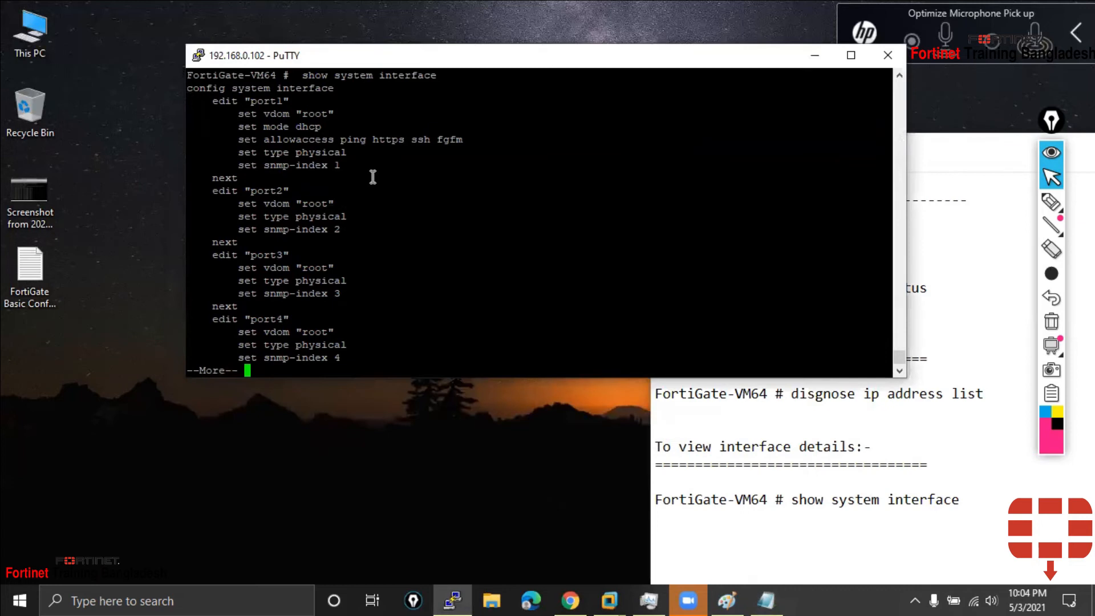
Exit the interface listing and confirm port1's root vdom with ssh and ping access
{"action": "key", "text": "Return"}
{"action": "key", "text": "Return"}
{"action": "key", "text": "Return"}
{"action": "key", "text": "q"}
{"action": "key", "text": "Return"}
{"action": "key", "text": "Return"}
{"action": "key", "text": "Return"}
{"action": "key", "text": "Return"}
{"action": "key", "text": "Return"}
{"action": "key", "text": "Return"}
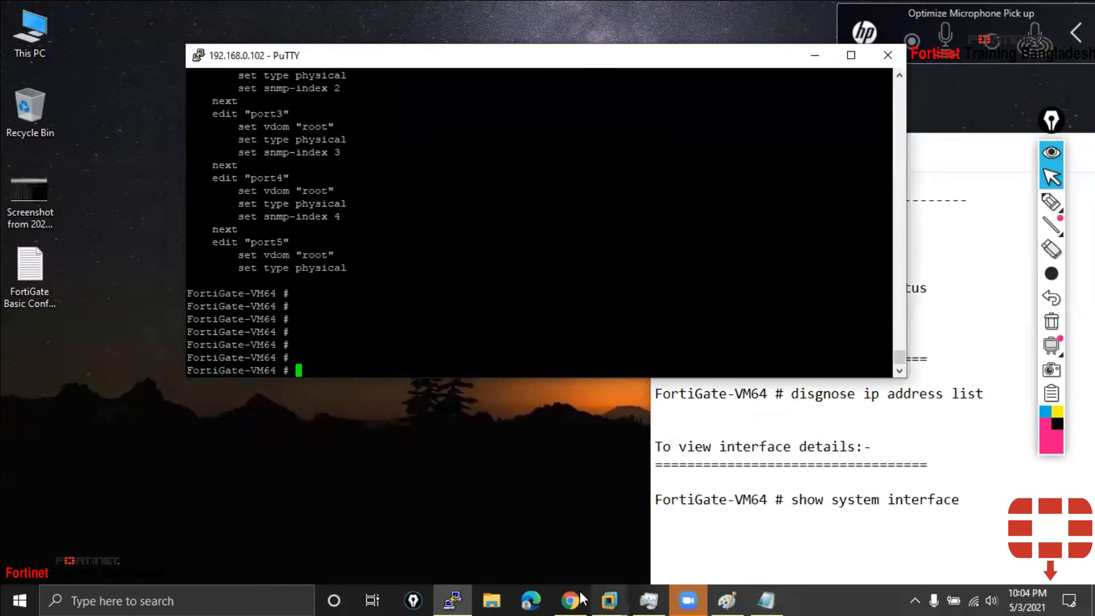
{"action": "scroll", "coordinate": [378, 245], "scroll_direction": "up", "scroll_amount": 4}
{"action": "scroll", "coordinate": [378, 244], "scroll_direction": "down", "scroll_amount": 3}
{"action": "scroll", "coordinate": [377, 245], "scroll_direction": "up", "scroll_amount": 3}
{"action": "scroll", "coordinate": [377, 244], "scroll_direction": "up", "scroll_amount": 15}
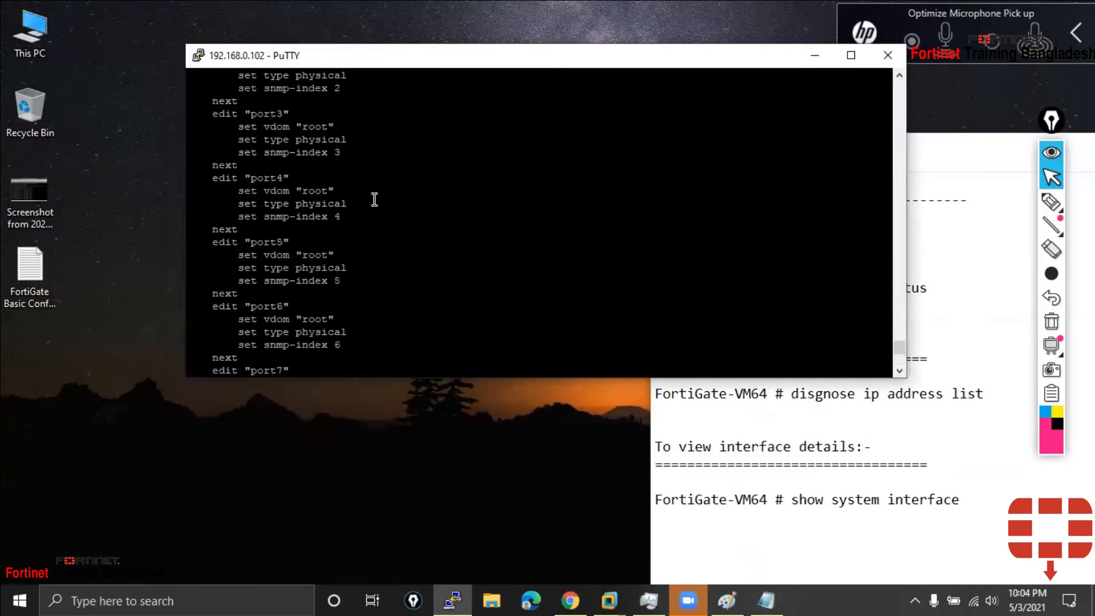
{"action": "scroll", "coordinate": [412, 267], "scroll_direction": "down", "scroll_amount": 4}
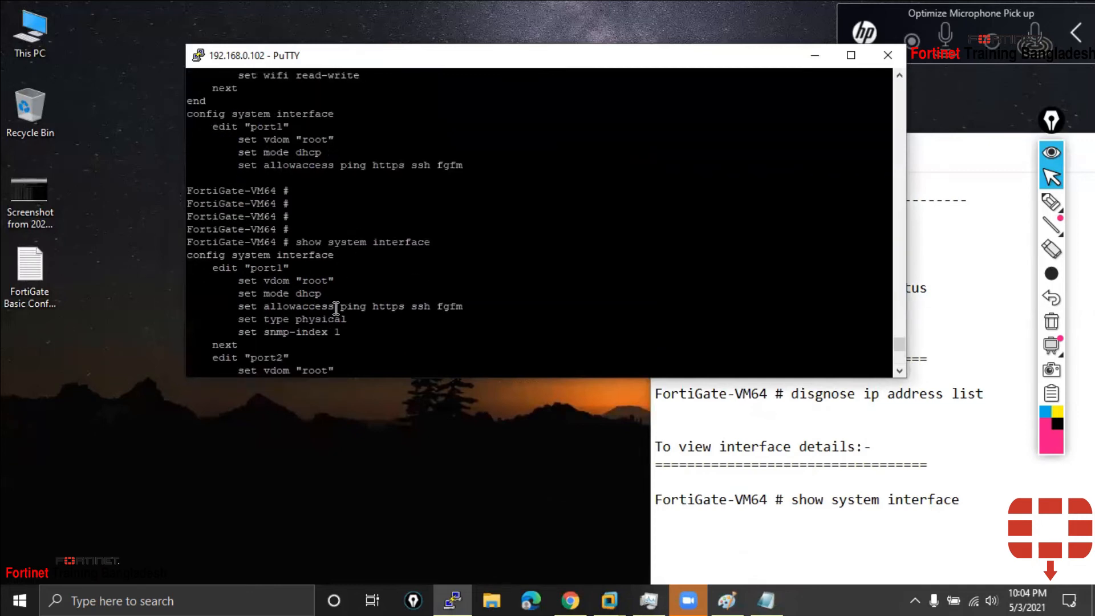
{"action": "double_click", "coordinate": [305, 286]}
{"action": "double_click", "coordinate": [419, 307]}
{"action": "double_click", "coordinate": [351, 307]}
Launch Command Prompt from the Start search and move it to the lower right
{"action": "left_click", "coordinate": [4, 599]}
{"action": "type", "text": "cmd"}
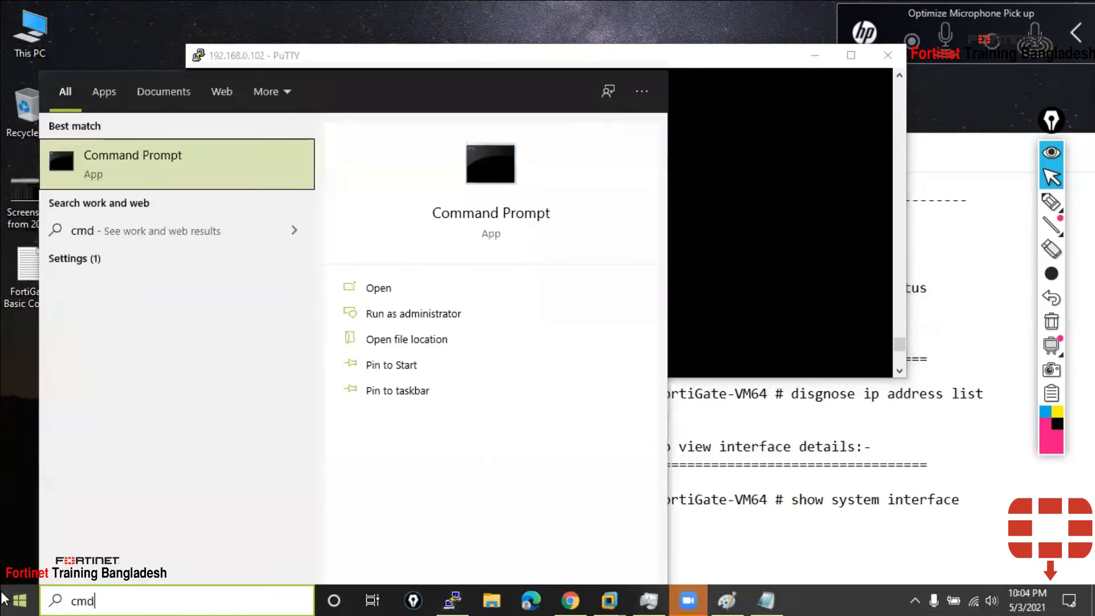
{"action": "key", "text": "Return"}
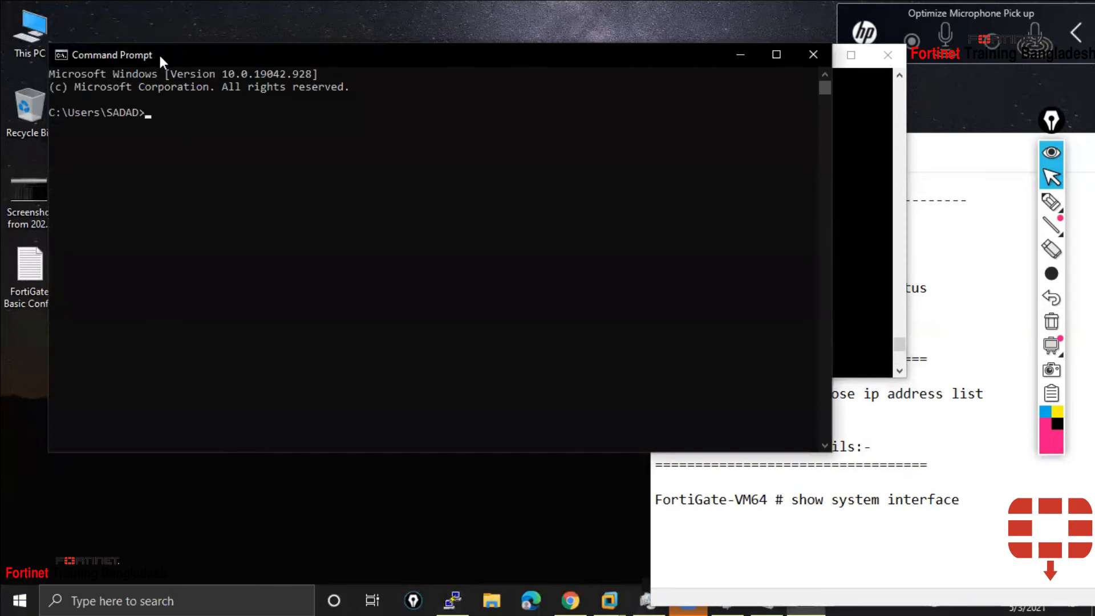
{"action": "left_click_drag", "start_coordinate": [158, 54], "coordinate": [625, 306]}
Ping 192.168.0.102, getting four replies with 0% loss, then move the console aside and minimize it
{"action": "left_click", "coordinate": [621, 391]}
{"action": "type", "text": "ping"}
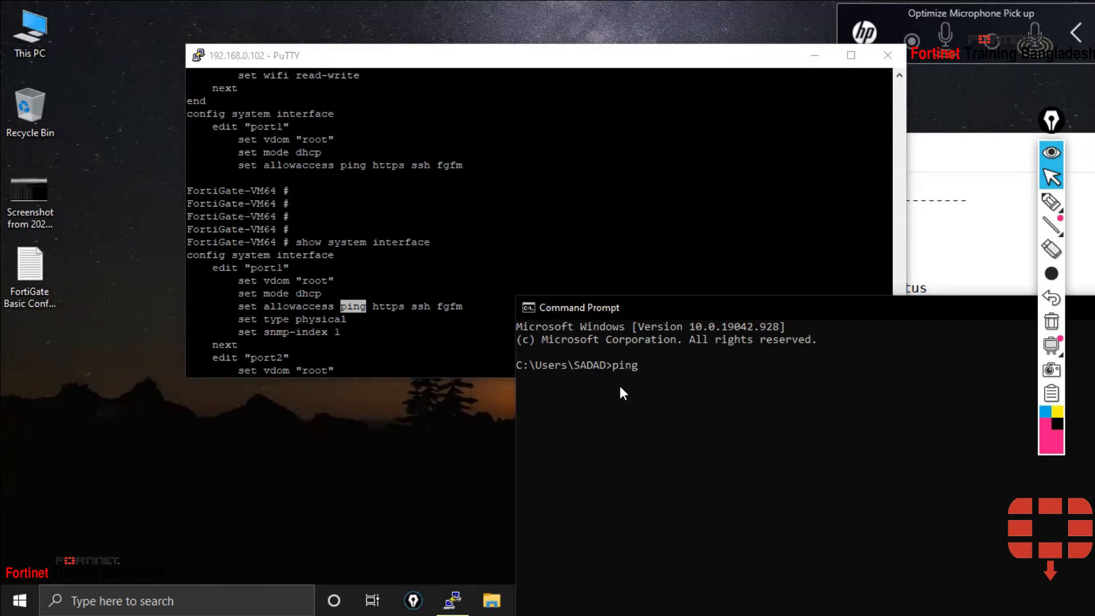
{"action": "type", "text": " 192.168.0.120"}
{"action": "key", "text": "BackSpace"}
{"action": "key", "text": "BackSpace"}
{"action": "type", "text": "02"}
{"action": "key", "text": "Return"}
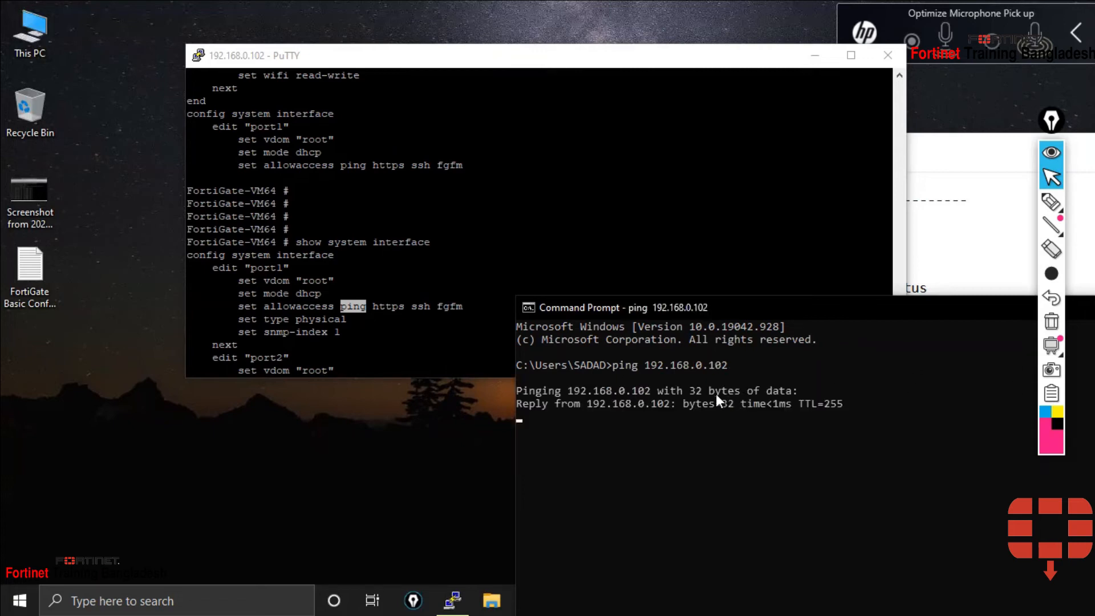
{"action": "left_click", "coordinate": [656, 402]}
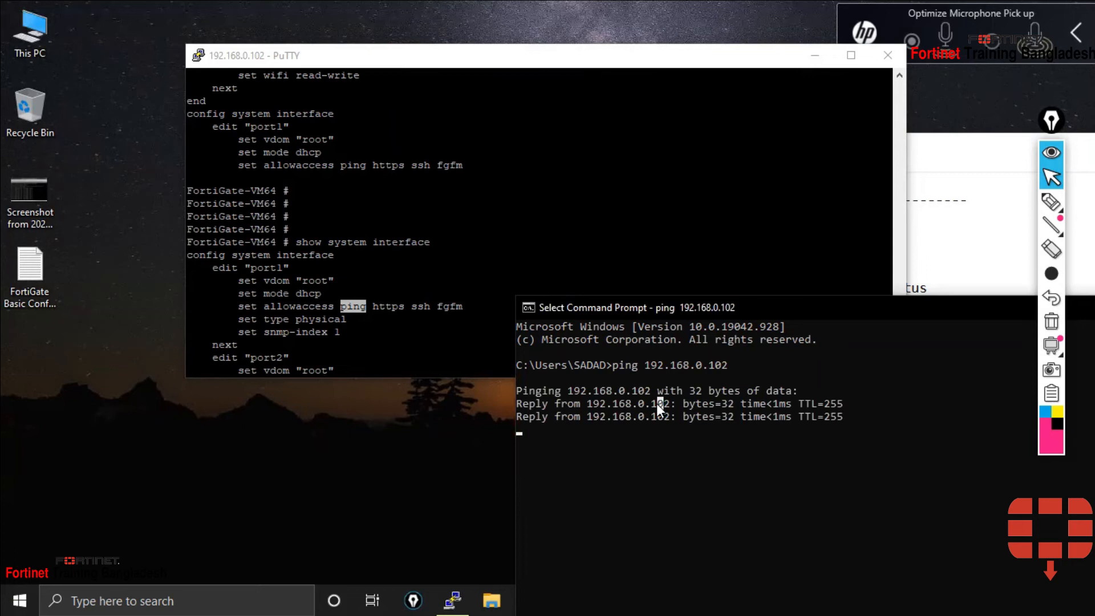
{"action": "right_click", "coordinate": [678, 422]}
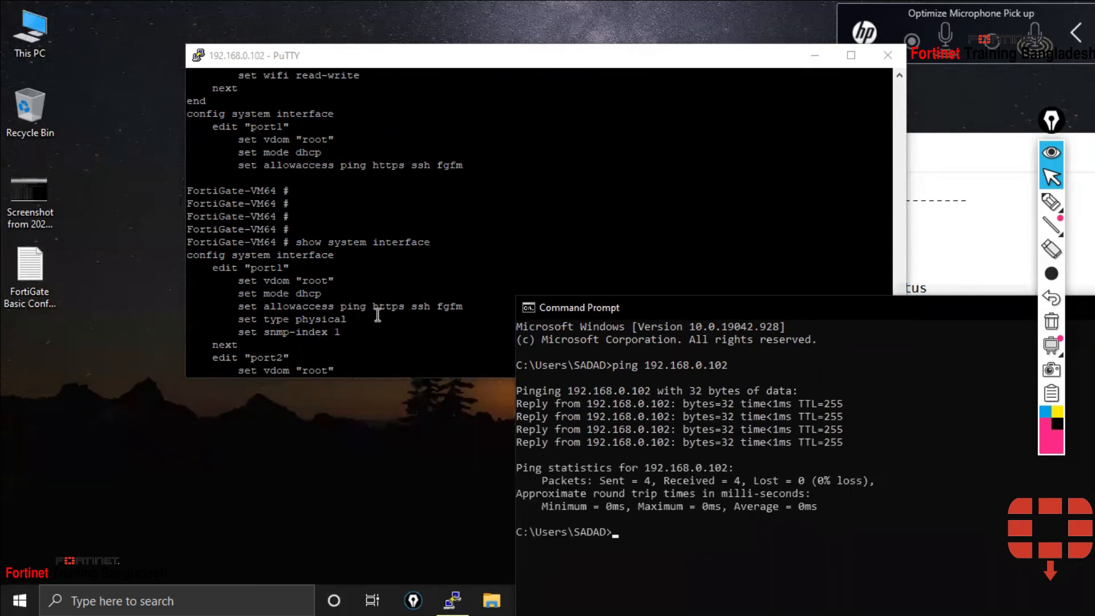
{"action": "left_click_drag", "start_coordinate": [802, 314], "coordinate": [379, 330]}
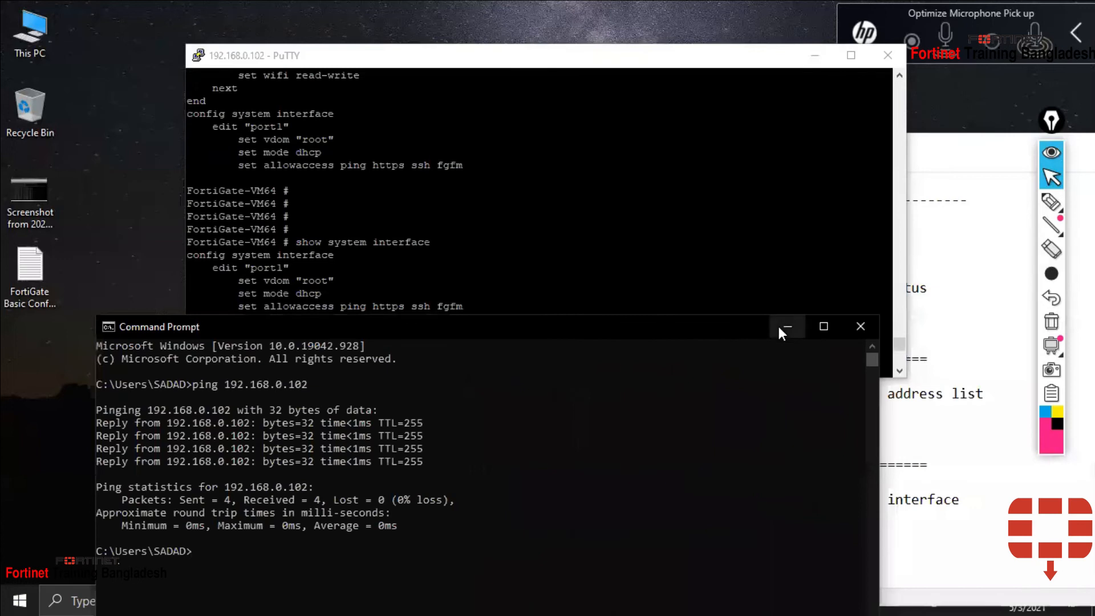
{"action": "left_click", "coordinate": [778, 326]}
Underline 'https' on port1's allowaccess line in PuTTY with a thin highlighter, then bring Chrome forward
{"action": "left_click", "coordinate": [1051, 201]}
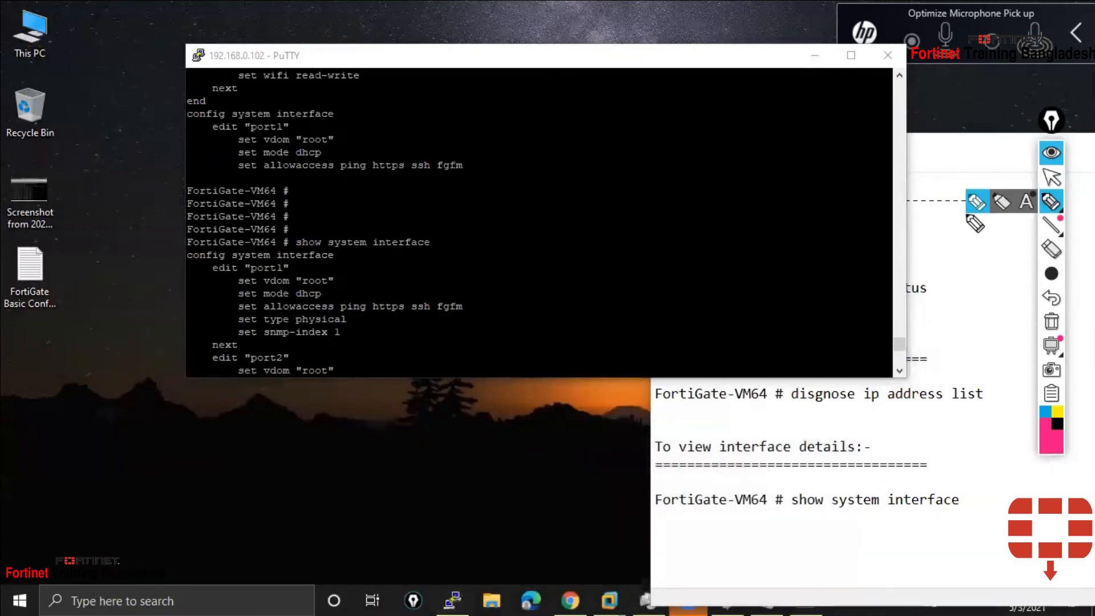
{"action": "left_click_drag", "start_coordinate": [382, 323], "coordinate": [405, 323]}
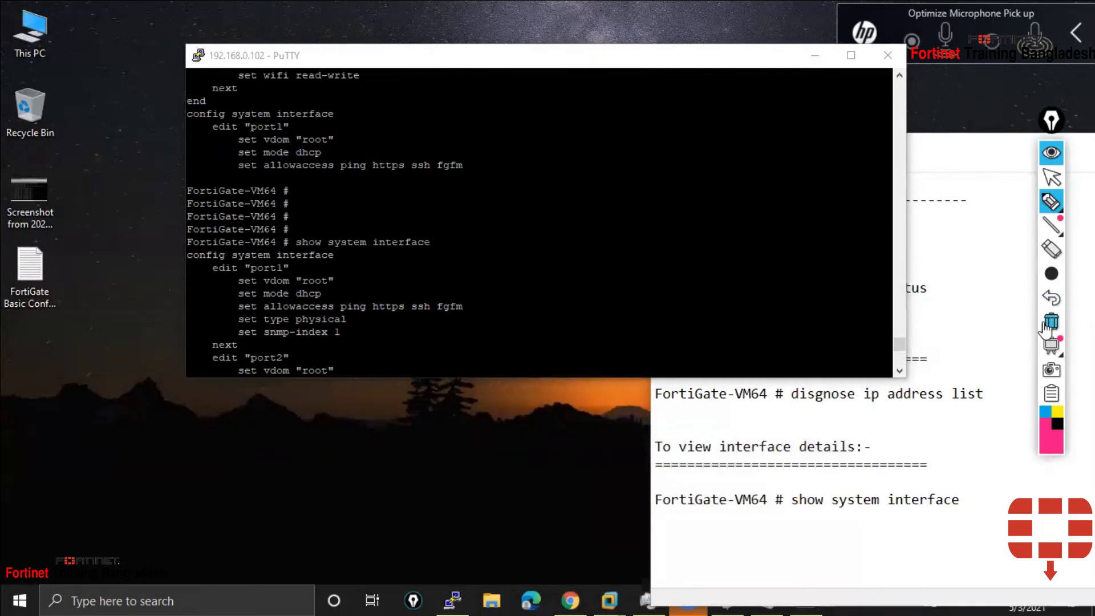
{"action": "left_click", "coordinate": [1051, 275]}
{"action": "left_click", "coordinate": [954, 274]}
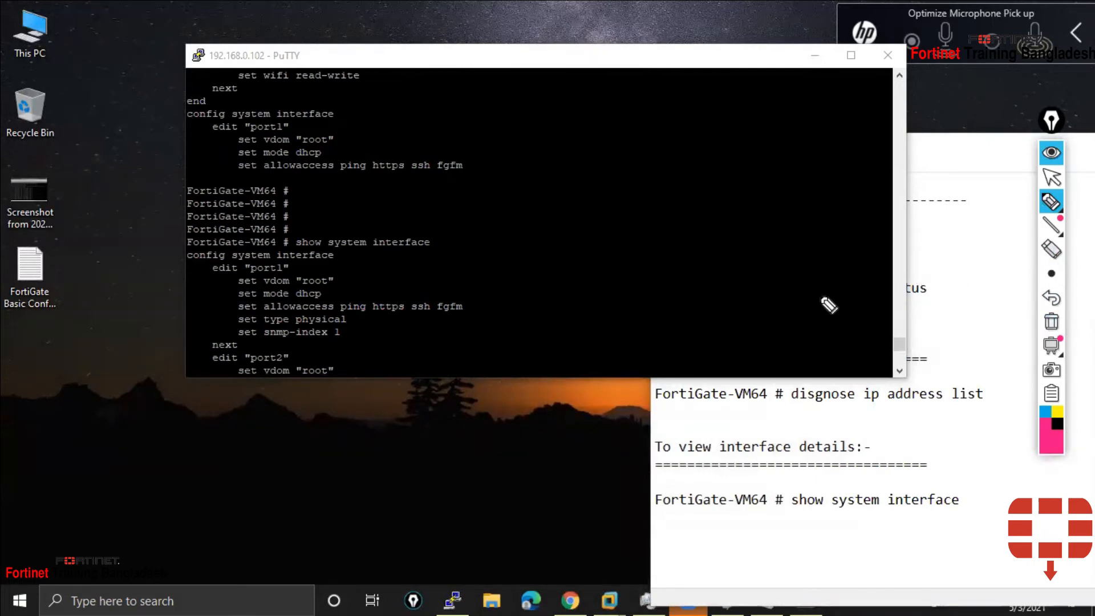
{"action": "left_click_drag", "start_coordinate": [371, 316], "coordinate": [408, 315]}
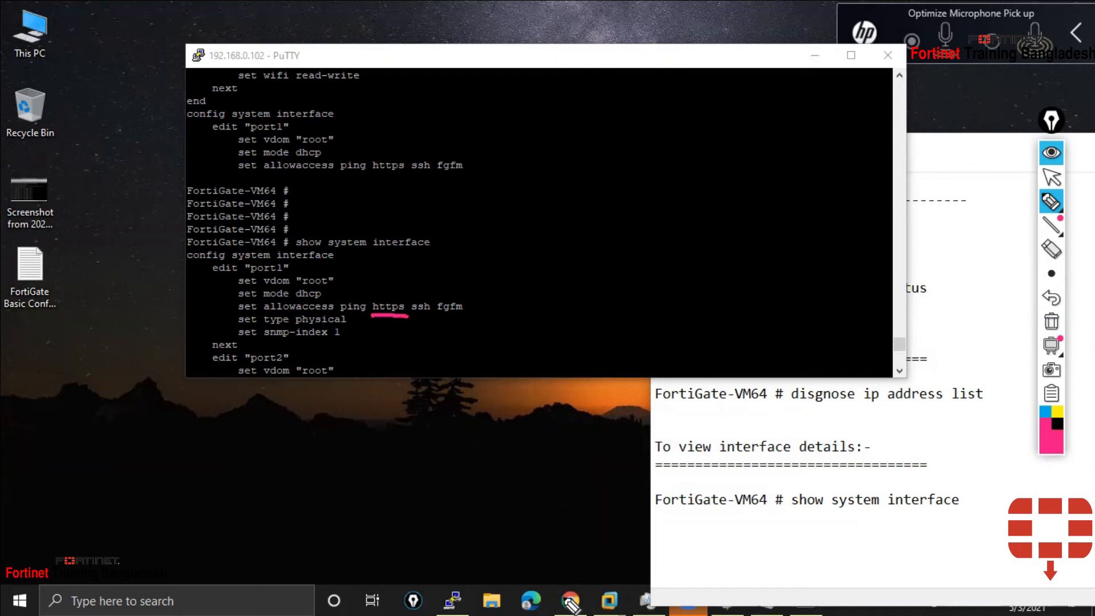
{"action": "left_click", "coordinate": [1059, 180]}
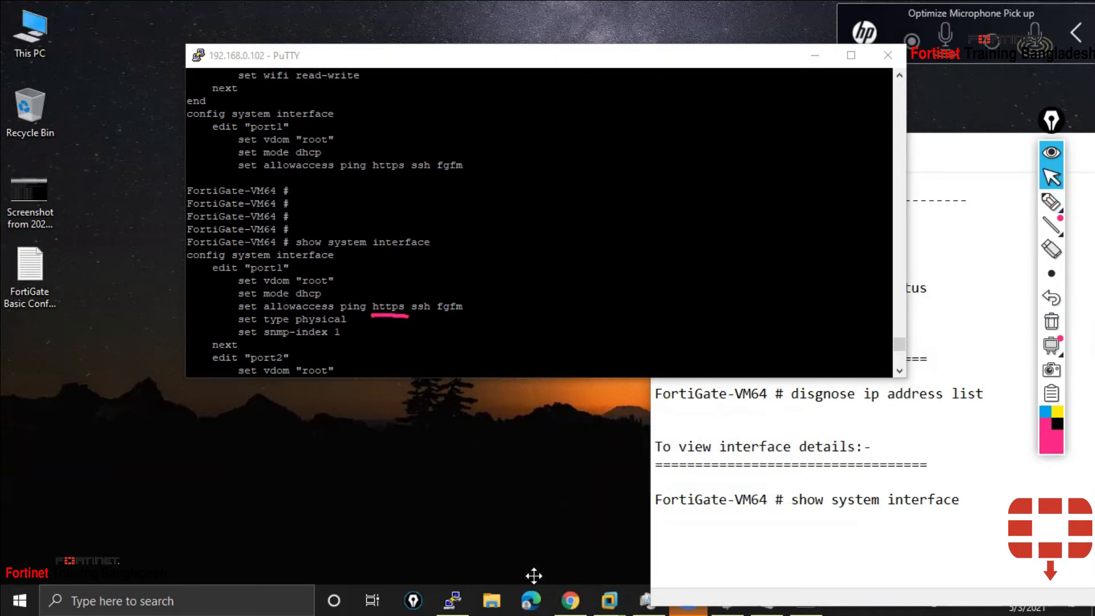
{"action": "left_click", "coordinate": [567, 600]}
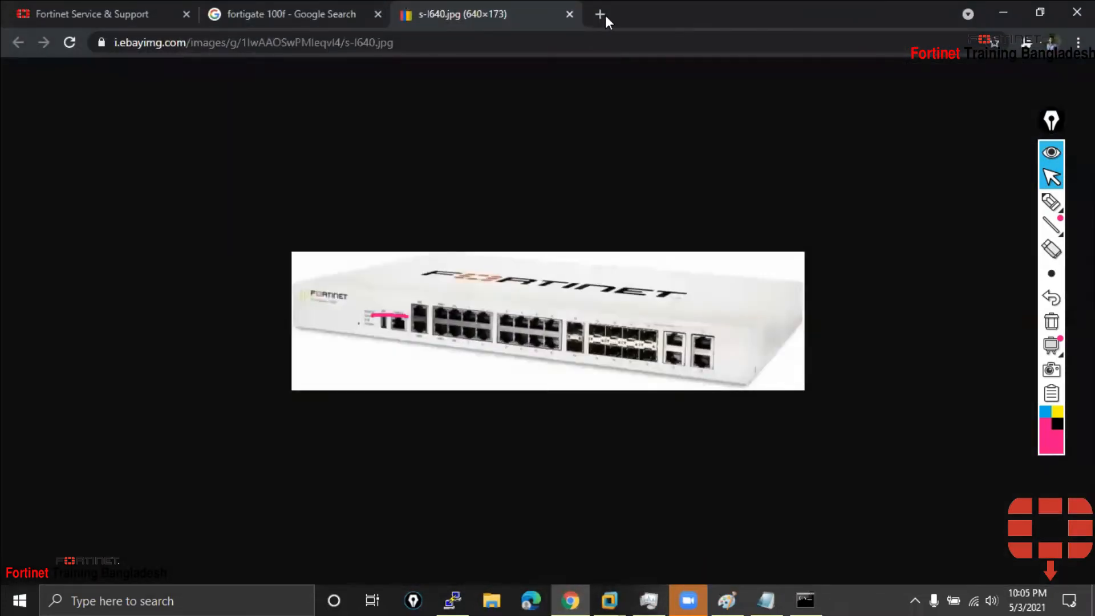
Load 192.168.0.102 in a new Chrome tab, which times out, and recheck the ping console
{"action": "left_click", "coordinate": [599, 14]}
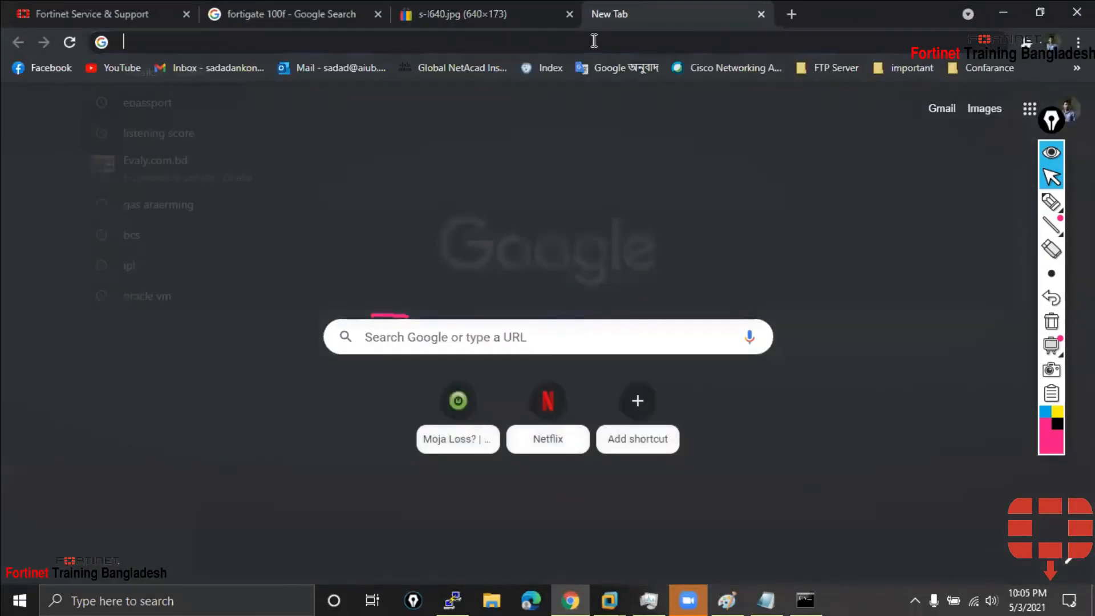
{"action": "type", "text": "192.168.0.102"}
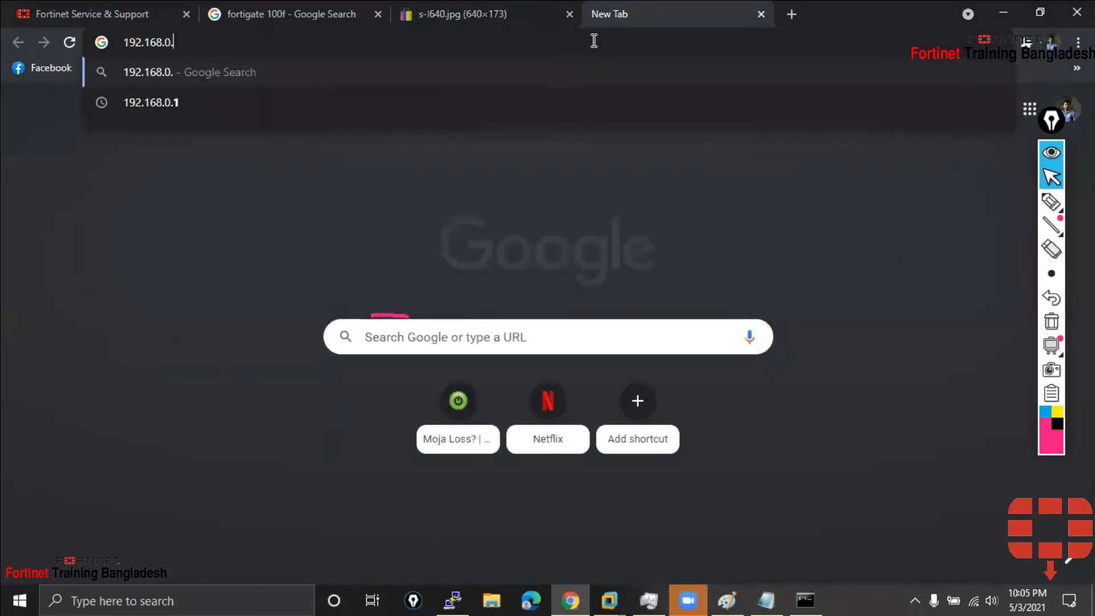
{"action": "key", "text": "Return"}
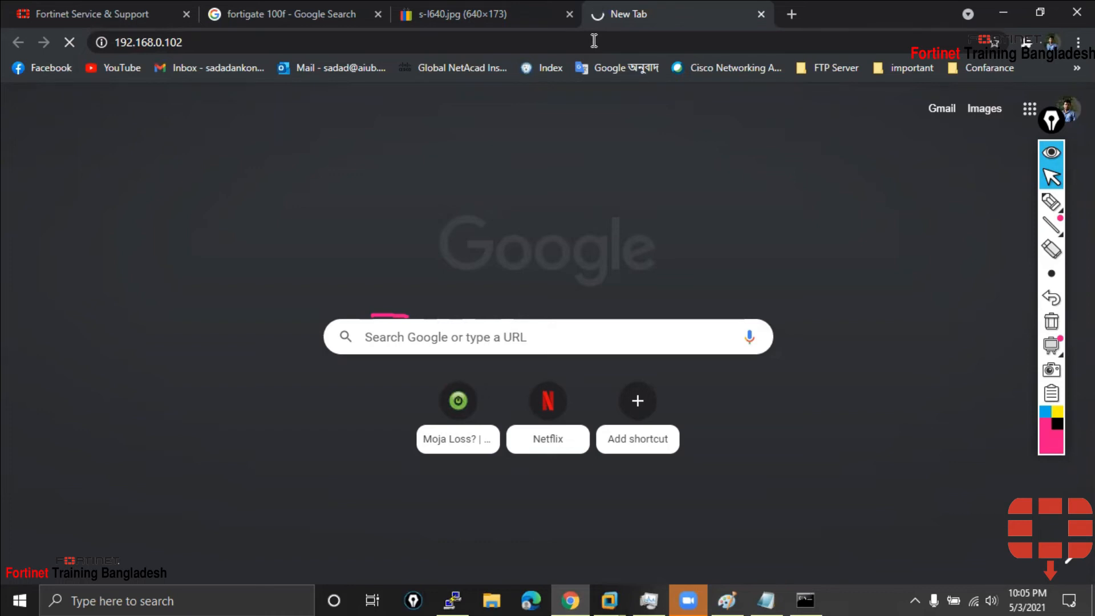
{"action": "left_click", "coordinate": [801, 595]}
{"action": "left_click", "coordinate": [800, 599]}
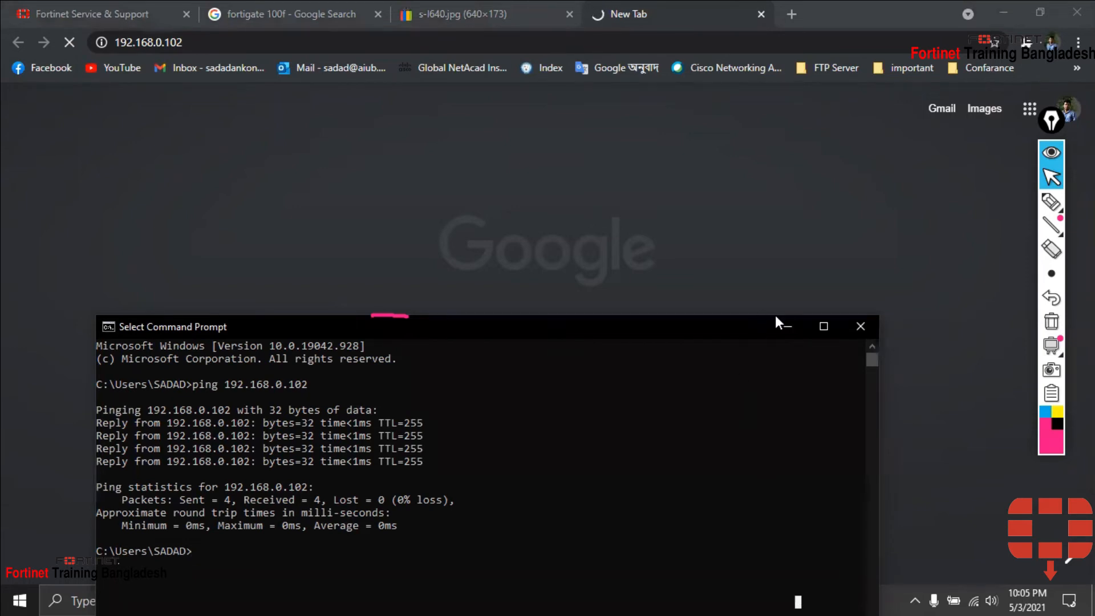
{"action": "left_click", "coordinate": [741, 296]}
Place the cursor before 192.168.0.102 in Chrome's address bar
{"action": "left_click", "coordinate": [141, 41]}
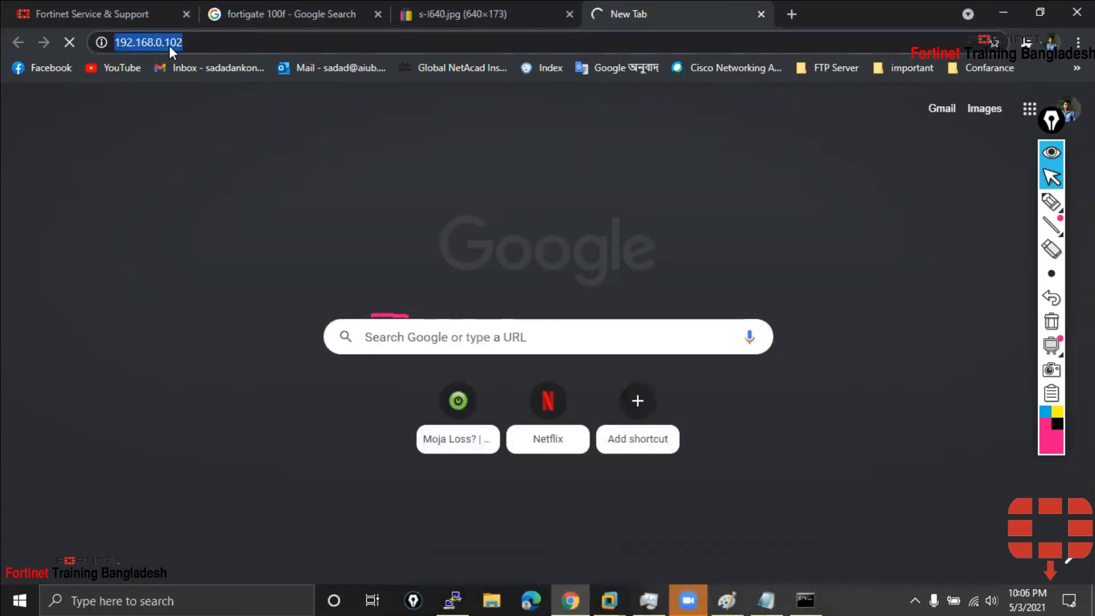
{"action": "left_click_drag", "start_coordinate": [197, 43], "coordinate": [115, 44]}
{"action": "left_click", "coordinate": [118, 40]}
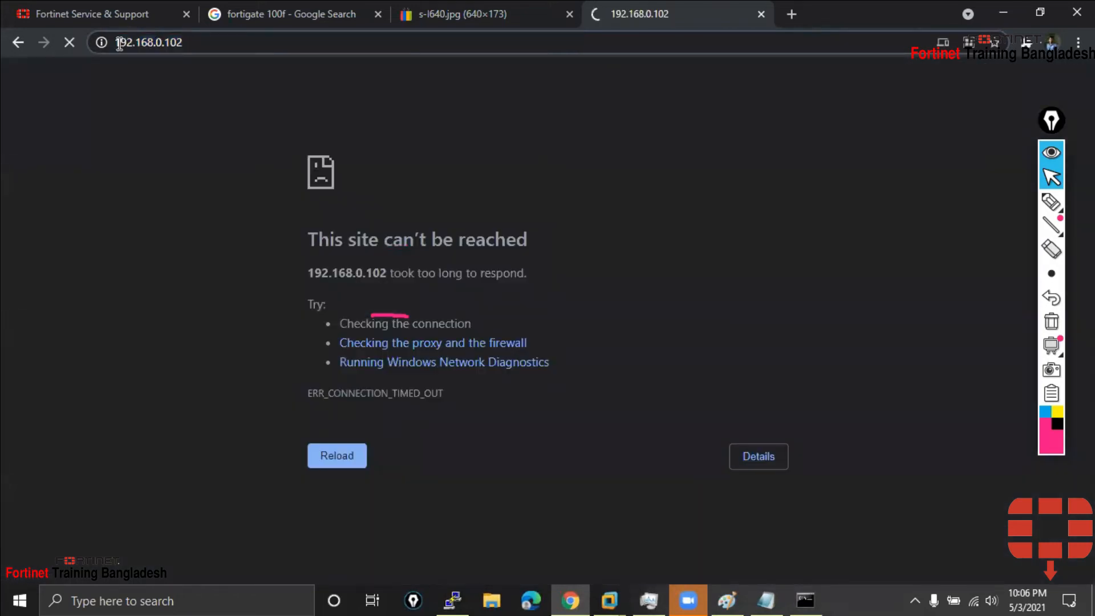
{"action": "type", "text": "htt"}
{"action": "type", "text": "ps://"}
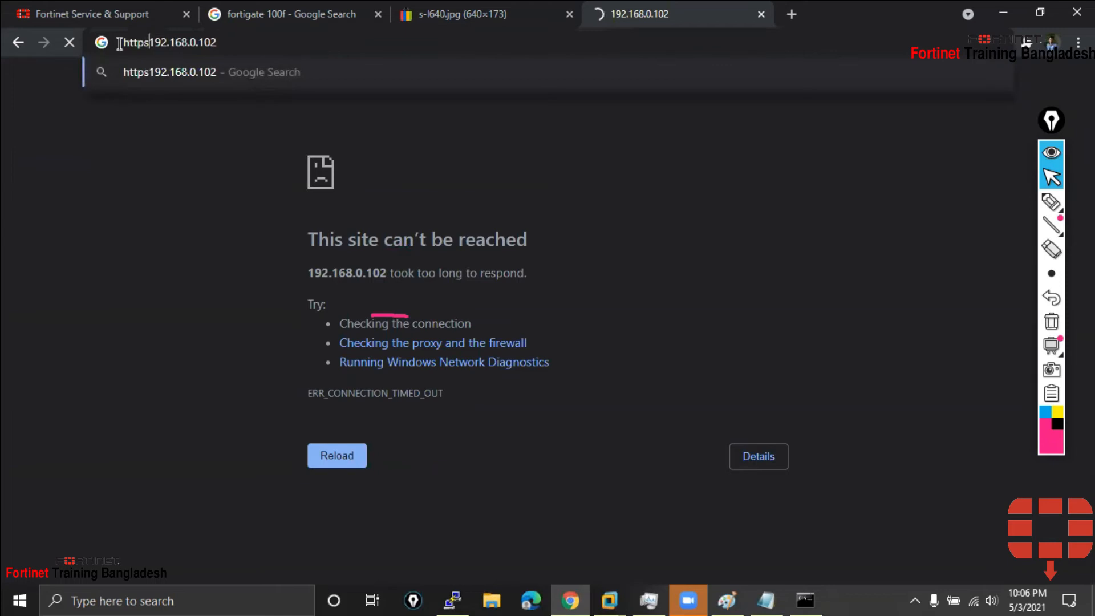
{"action": "key", "text": "Return"}
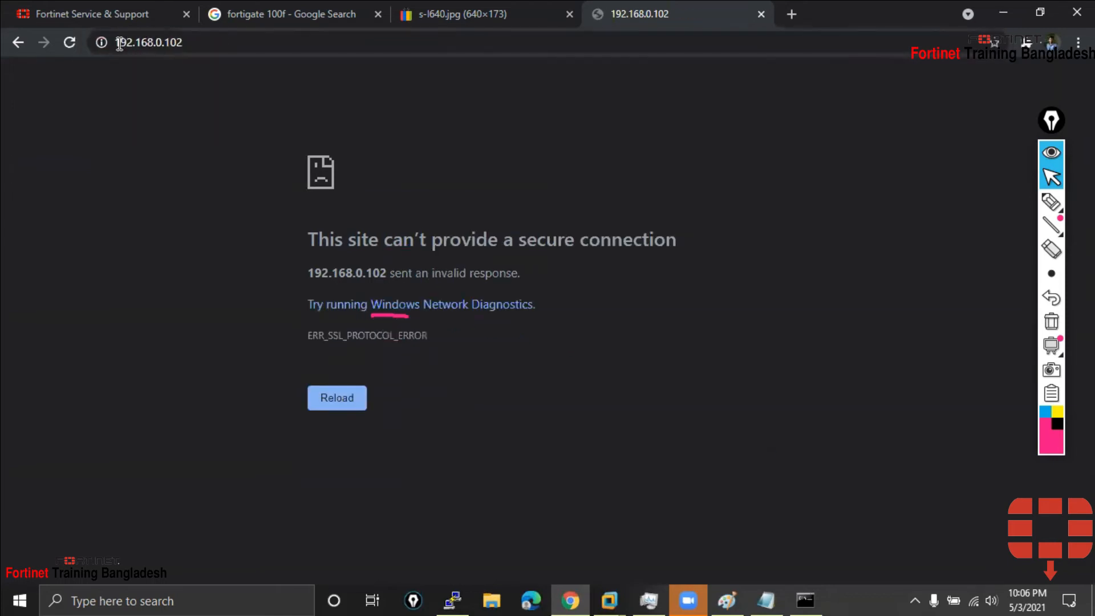
{"action": "left_click", "coordinate": [118, 43]}
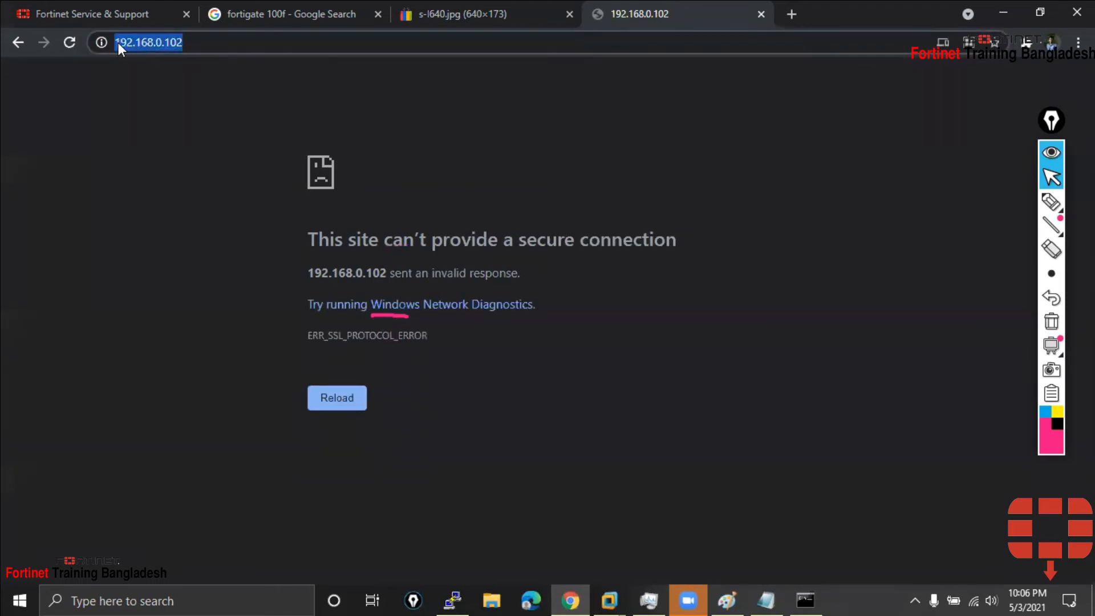
{"action": "left_click", "coordinate": [167, 47]}
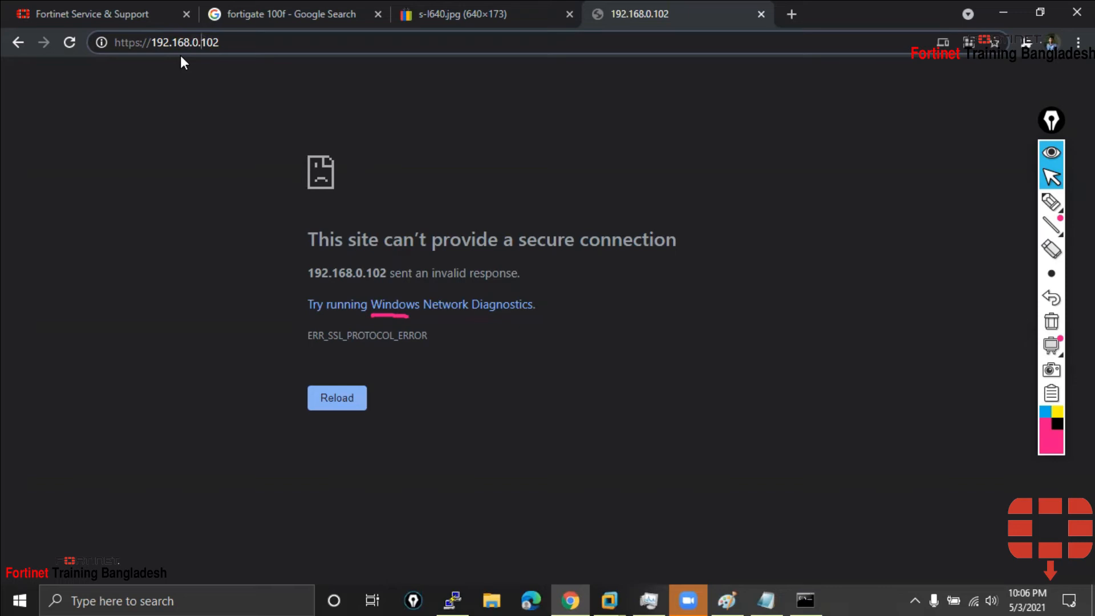
{"action": "left_click", "coordinate": [251, 38]}
{"action": "key", "text": "Return"}
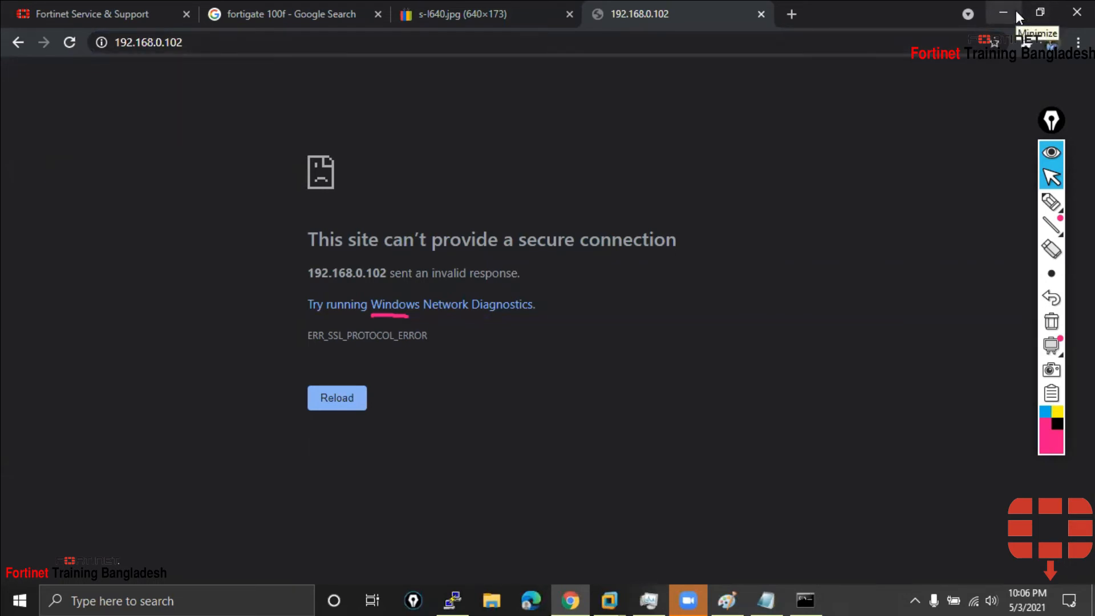
{"action": "left_click", "coordinate": [219, 43]}
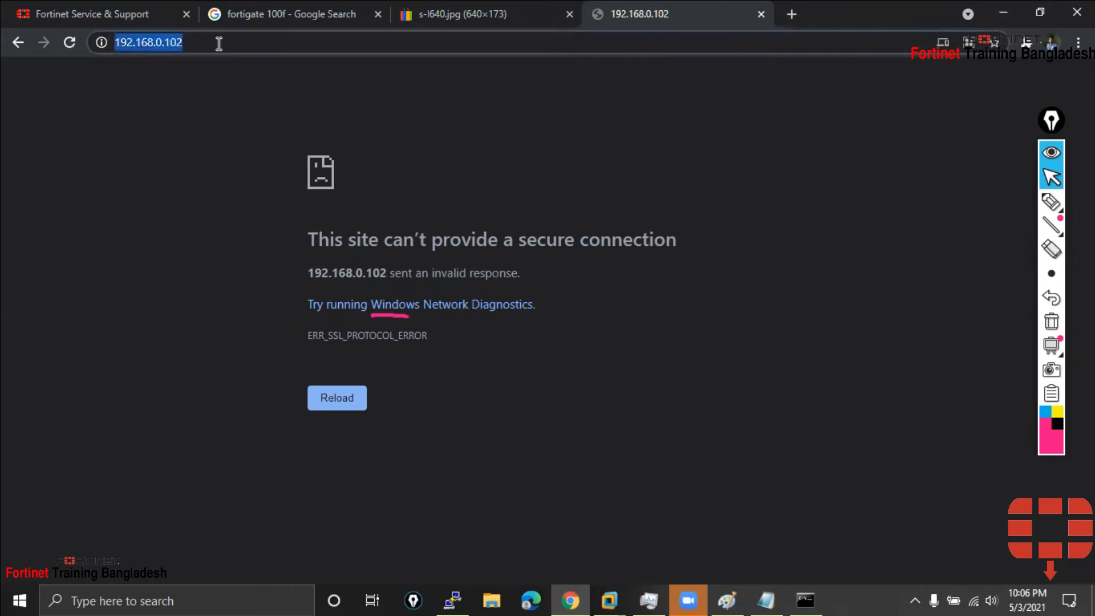
{"action": "left_click", "coordinate": [801, 598]}
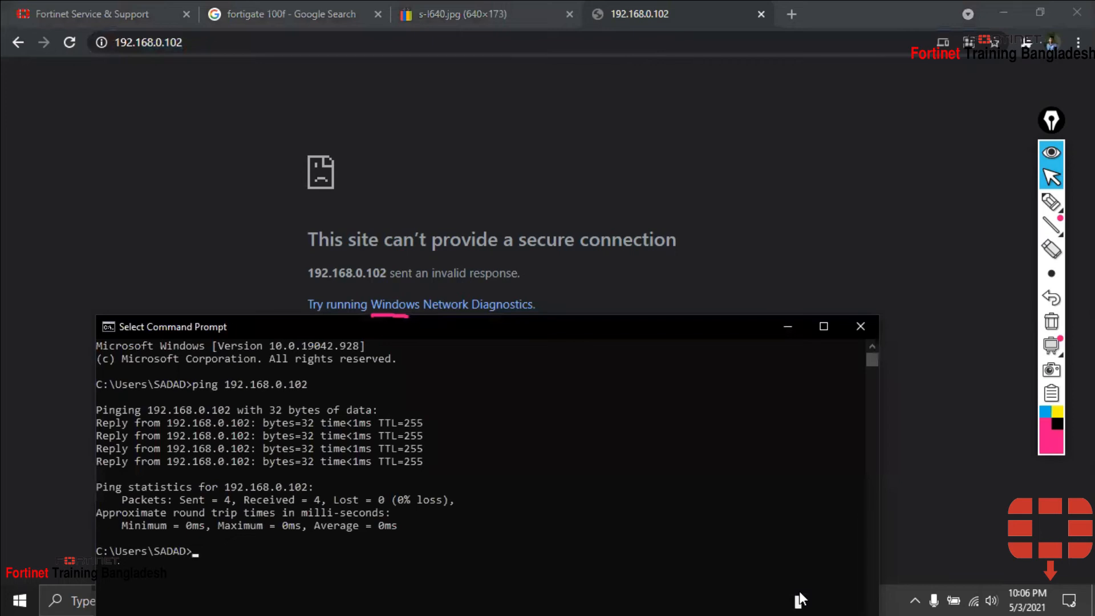
Minimize Chrome and Command Prompt and highlight 'https' on port1's allowaccess line in PuTTY
{"action": "left_click_drag", "start_coordinate": [799, 597], "coordinate": [799, 612]}
{"action": "left_click", "coordinate": [1003, 10]}
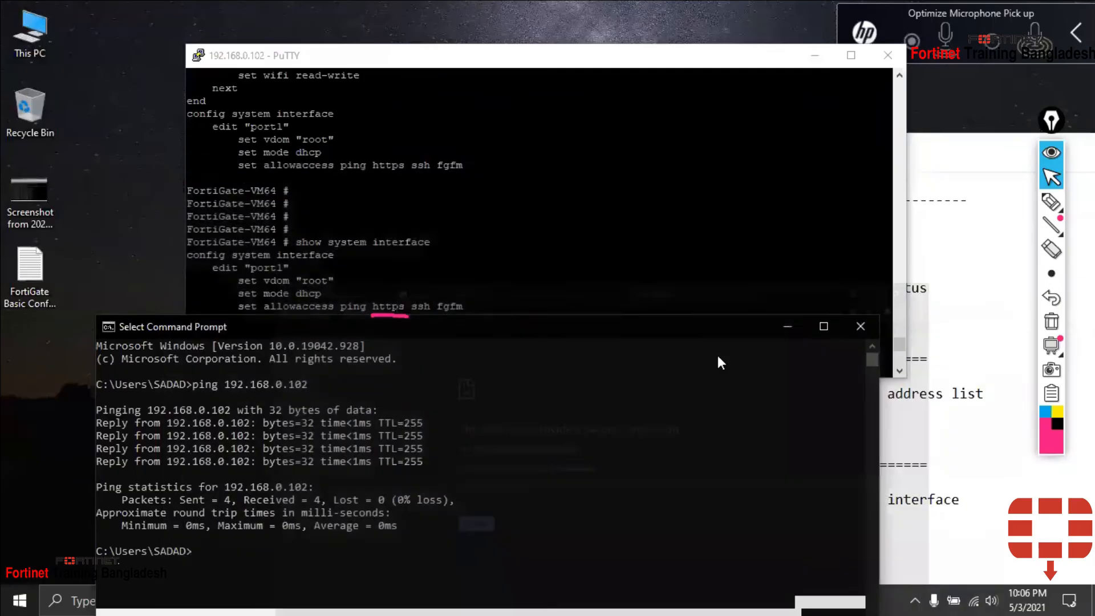
{"action": "left_click", "coordinate": [787, 327]}
{"action": "double_click", "coordinate": [387, 306]}
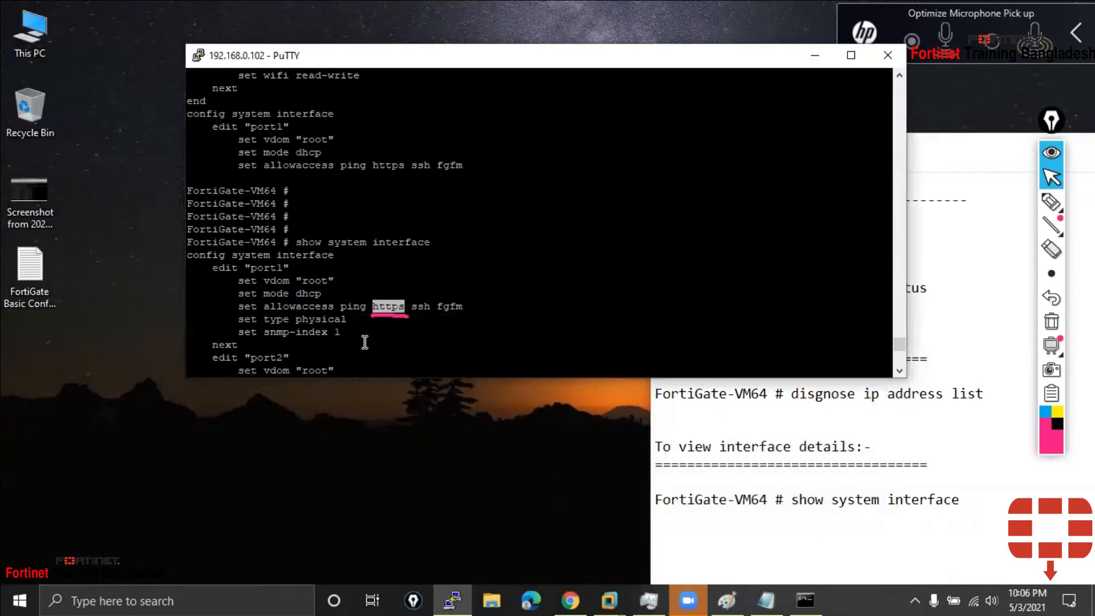
{"action": "left_click", "coordinate": [575, 600]}
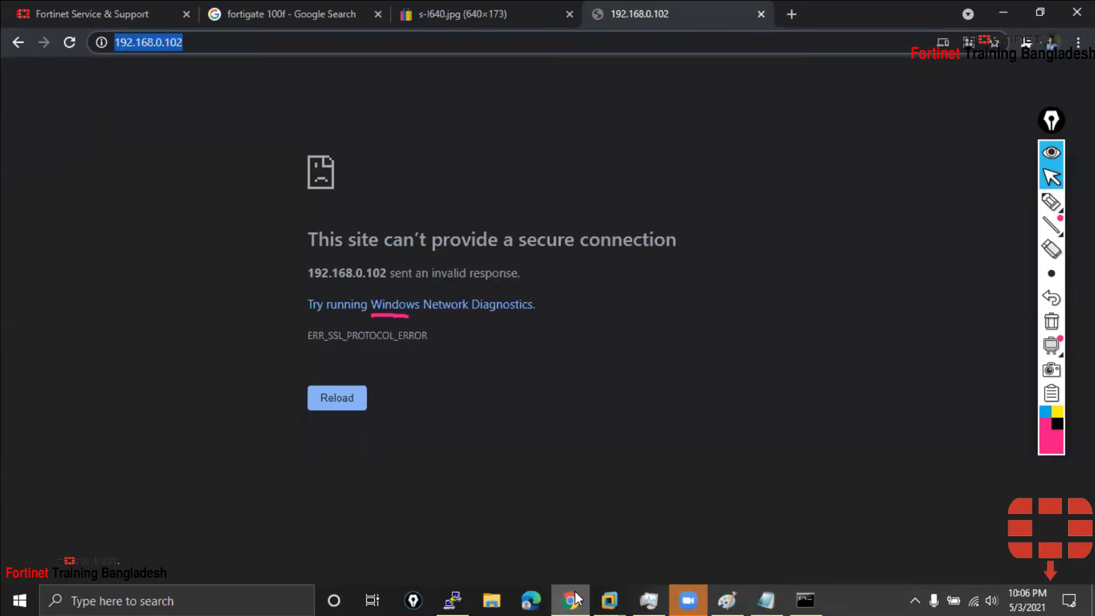
{"action": "left_click", "coordinate": [575, 599]}
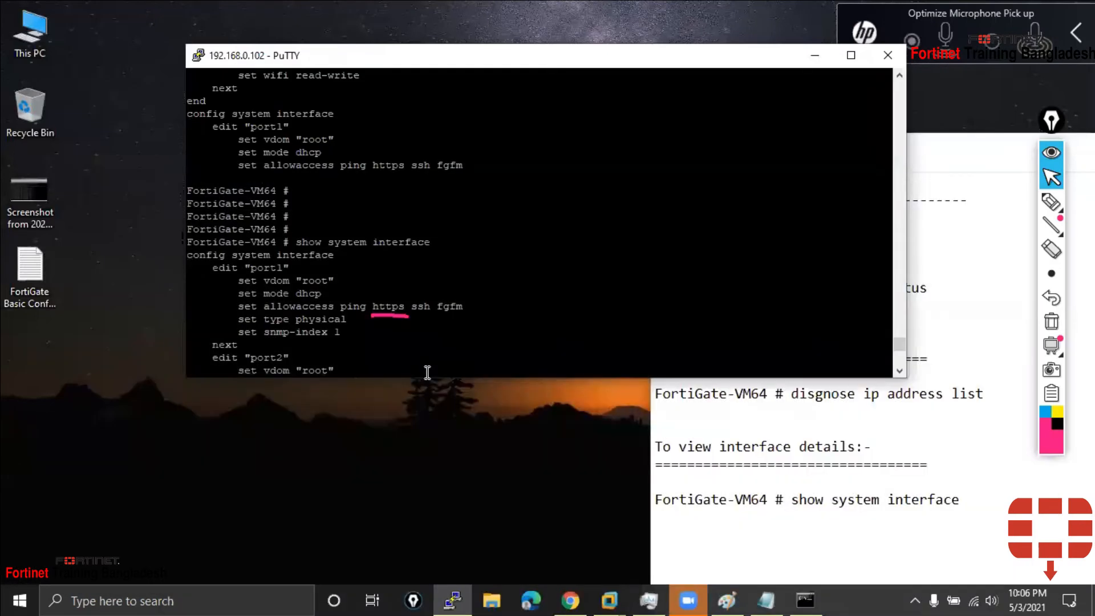
Add fresh prompt lines in PuTTY and re-highlight 'https' on port1's allowaccess line
{"action": "key", "text": "Return"}
{"action": "key", "text": "Return"}
{"action": "key", "text": "Return"}
{"action": "key", "text": "Return"}
{"action": "key", "text": "Return"}
{"action": "key", "text": "Return"}
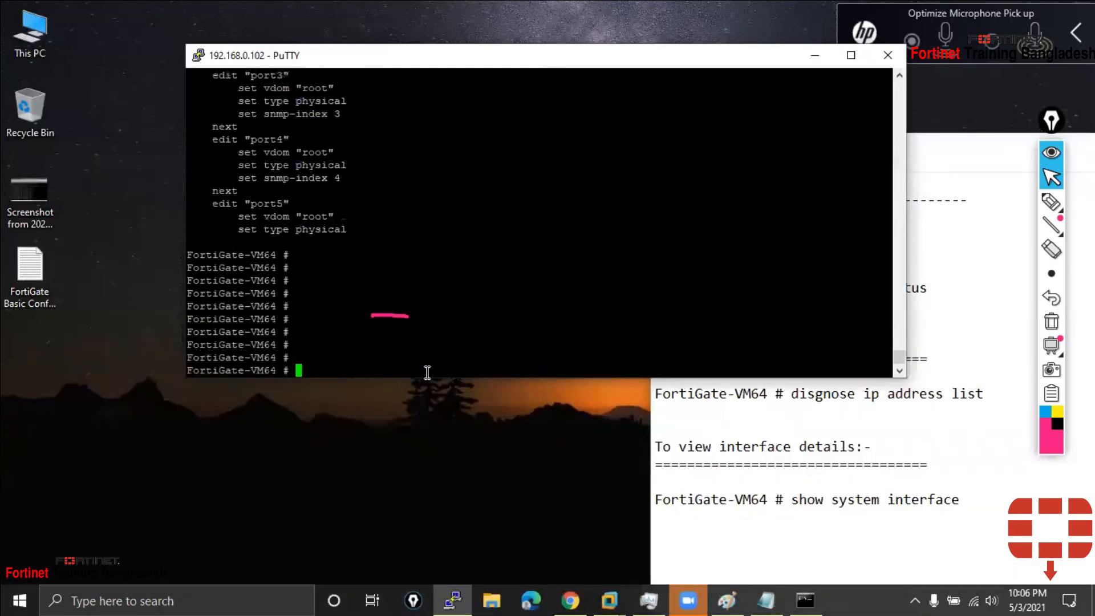
{"action": "scroll", "coordinate": [428, 372], "scroll_direction": "up", "scroll_amount": 12}
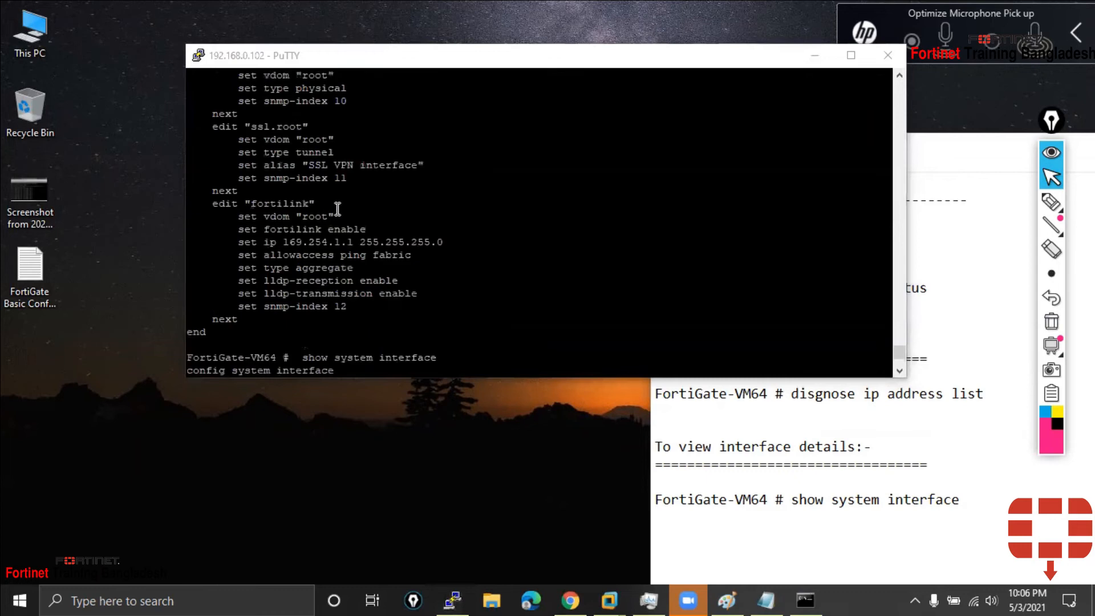
{"action": "scroll", "coordinate": [383, 271], "scroll_direction": "down", "scroll_amount": 4}
{"action": "double_click", "coordinate": [388, 267]}
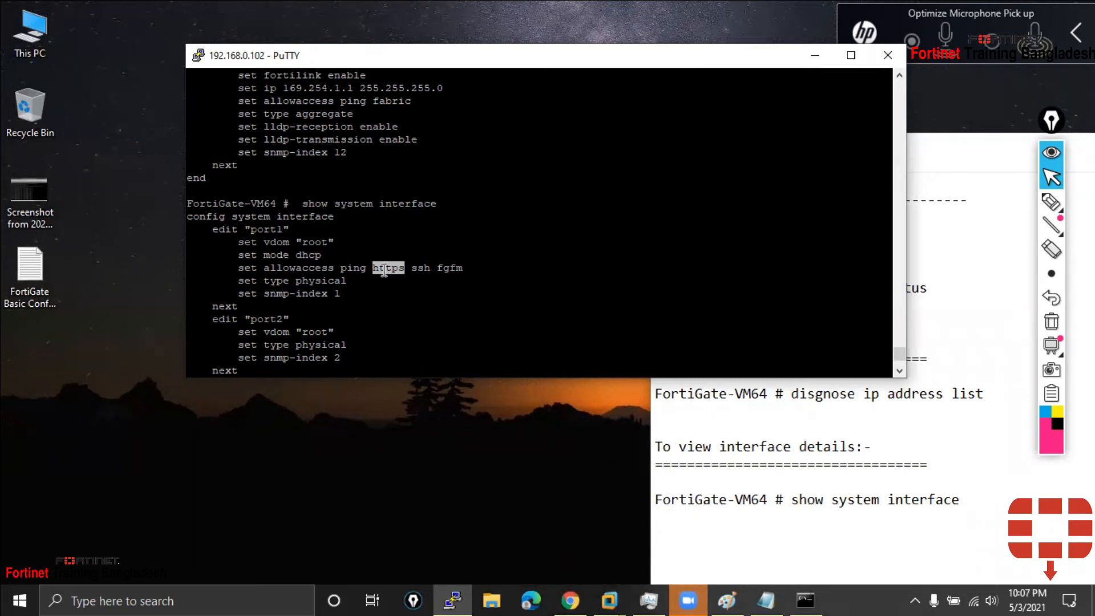
Bring Chrome forward to the 192.168.0.102 ERR_SSL_PROTOCOL_ERROR page
{"action": "left_click", "coordinate": [569, 599]}
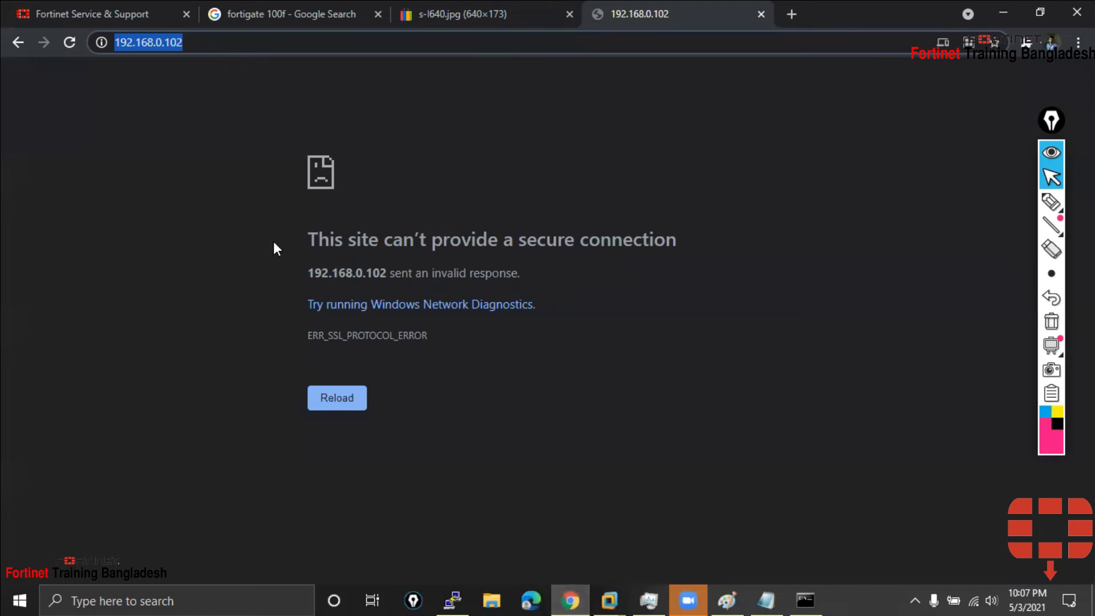
Check the connection details for 192.168.0.102 and the image site's valid certificate, then minimise Chrome
{"action": "left_click", "coordinate": [101, 41]}
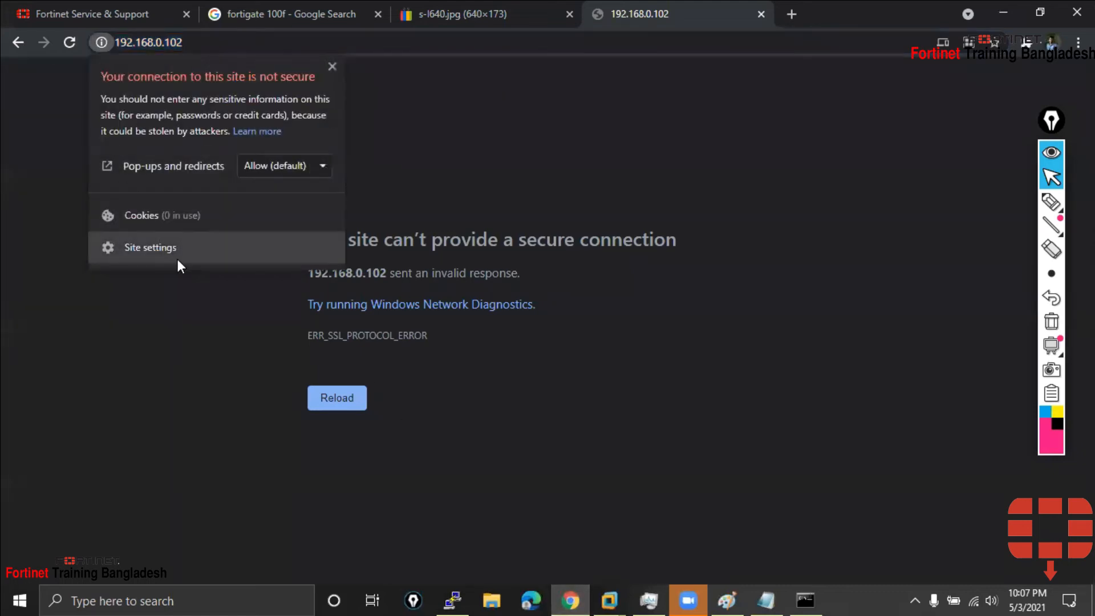
{"action": "left_click", "coordinate": [421, 7]}
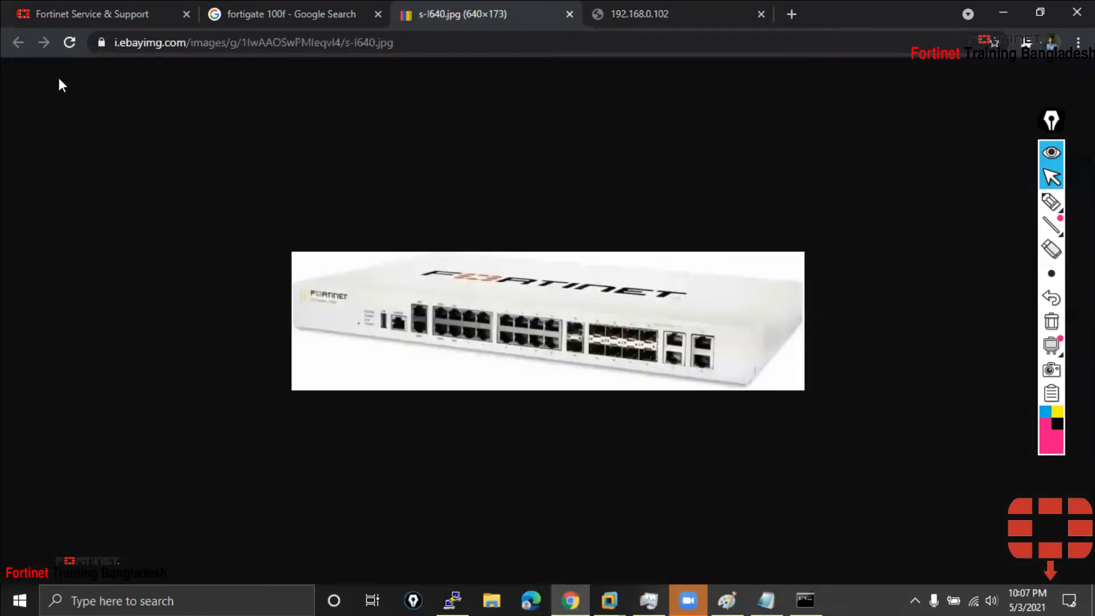
{"action": "left_click", "coordinate": [99, 42]}
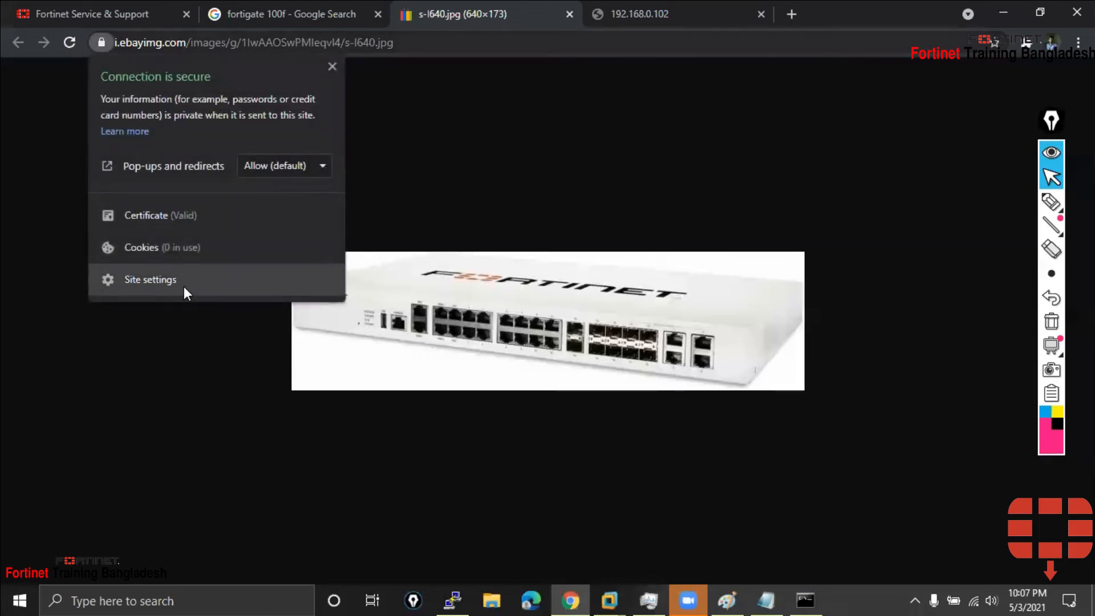
{"action": "left_click", "coordinate": [183, 229]}
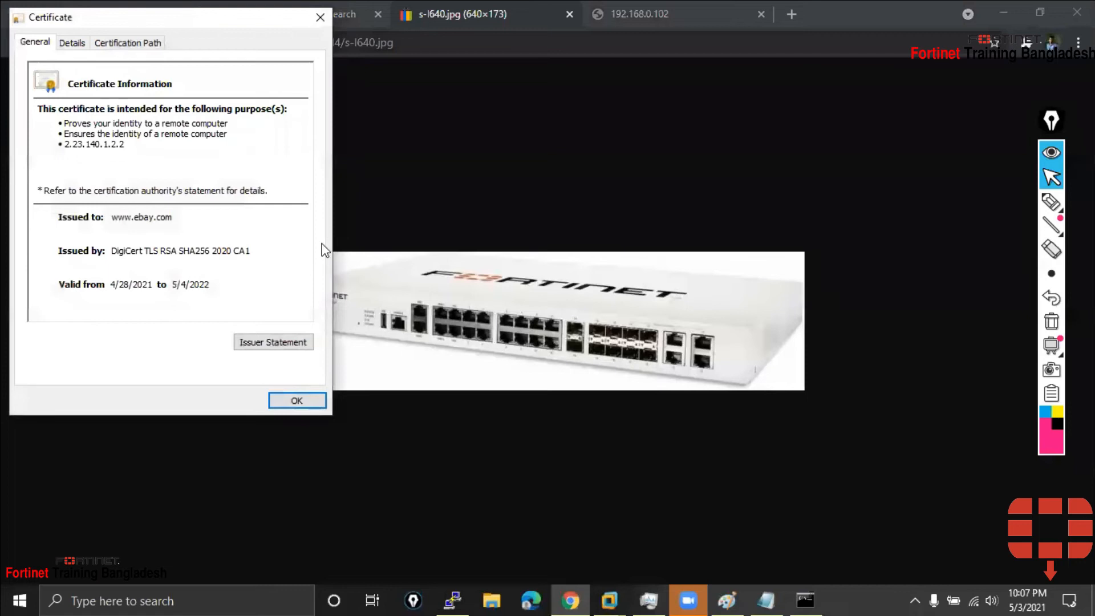
{"action": "left_click", "coordinate": [320, 18]}
{"action": "left_click", "coordinate": [1002, 13]}
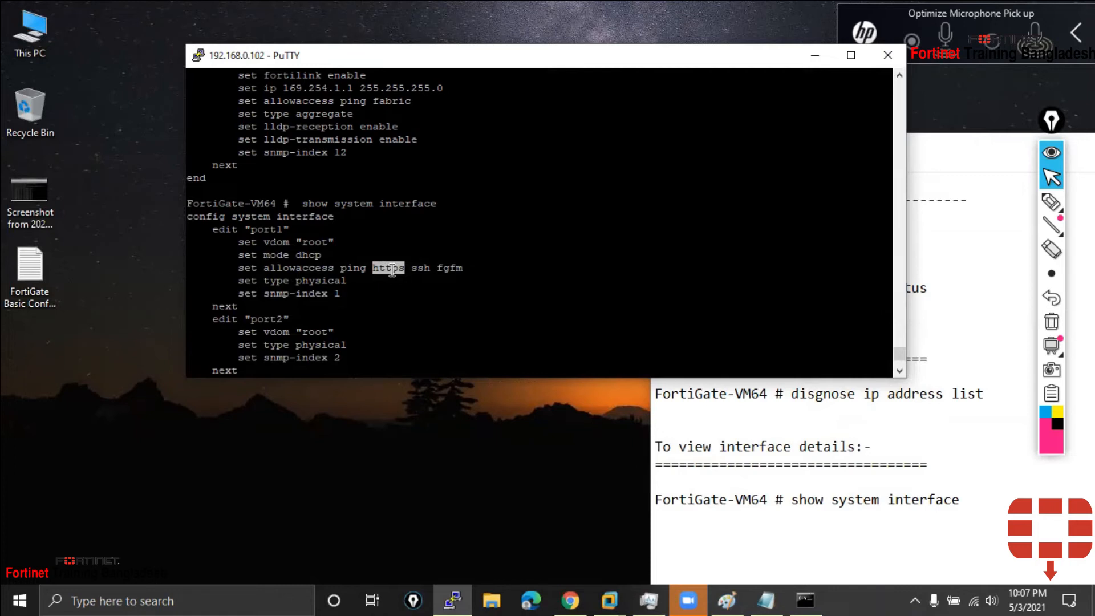
{"action": "scroll", "coordinate": [383, 338], "scroll_direction": "down", "scroll_amount": 2}
{"action": "scroll", "coordinate": [383, 338], "scroll_direction": "up", "scroll_amount": 2}
{"action": "double_click", "coordinate": [447, 270]}
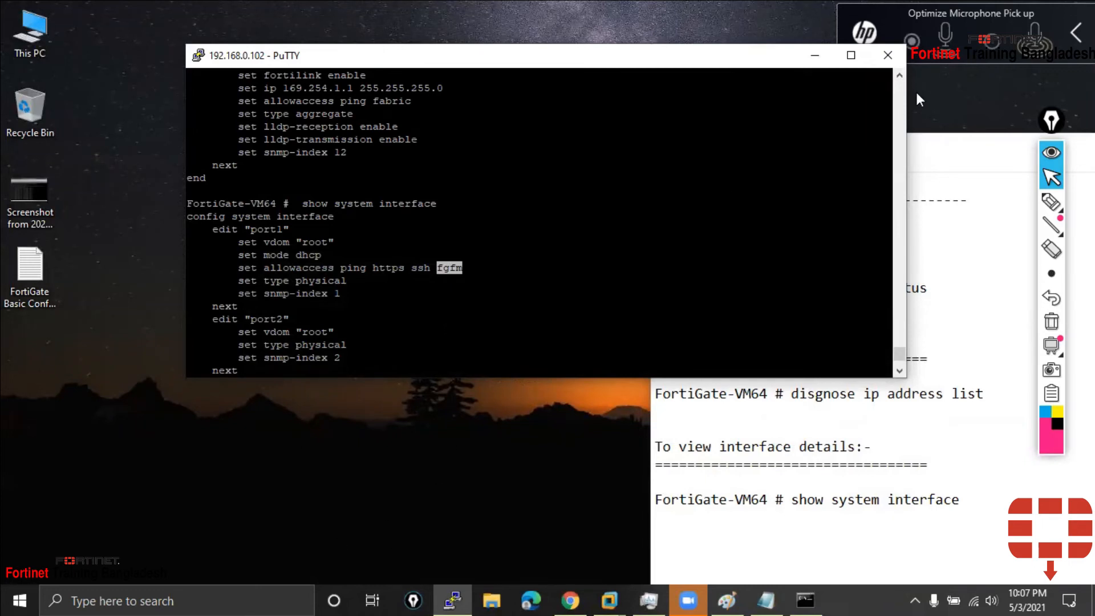
{"action": "left_click", "coordinate": [1051, 202]}
{"action": "mouse_move", "coordinate": [76, 495]}
{"action": "left_mouse_down"}
{"action": "mouse_move", "coordinate": [77, 449]}
{"action": "mouse_move", "coordinate": [137, 516]}
{"action": "mouse_move", "coordinate": [80, 507]}
{"action": "mouse_move", "coordinate": [123, 471]}
{"action": "mouse_move", "coordinate": [116, 486]}
{"action": "left_mouse_up"}
{"action": "mouse_move", "coordinate": [296, 498]}
{"action": "left_mouse_down"}
{"action": "mouse_move", "coordinate": [299, 444]}
{"action": "mouse_move", "coordinate": [381, 433]}
{"action": "mouse_move", "coordinate": [275, 509]}
{"action": "left_mouse_up"}
{"action": "mouse_move", "coordinate": [333, 475]}
{"action": "left_mouse_down"}
{"action": "mouse_move", "coordinate": [366, 456]}
{"action": "mouse_move", "coordinate": [368, 467]}
{"action": "left_mouse_up"}
{"action": "left_click_drag", "start_coordinate": [142, 477], "coordinate": [298, 483]}
{"action": "left_click_drag", "start_coordinate": [428, 278], "coordinate": [471, 282]}
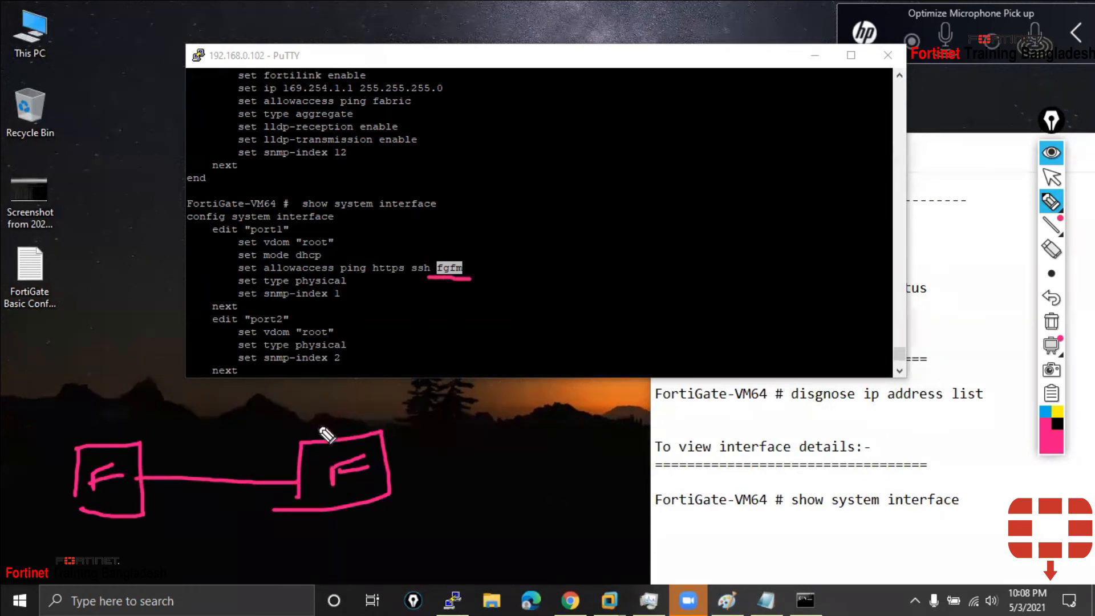
{"action": "mouse_move", "coordinate": [127, 437]}
{"action": "left_mouse_down"}
{"action": "mouse_move", "coordinate": [157, 420]}
{"action": "mouse_move", "coordinate": [161, 429]}
{"action": "left_mouse_up"}
{"action": "left_click_drag", "start_coordinate": [317, 426], "coordinate": [369, 420]}
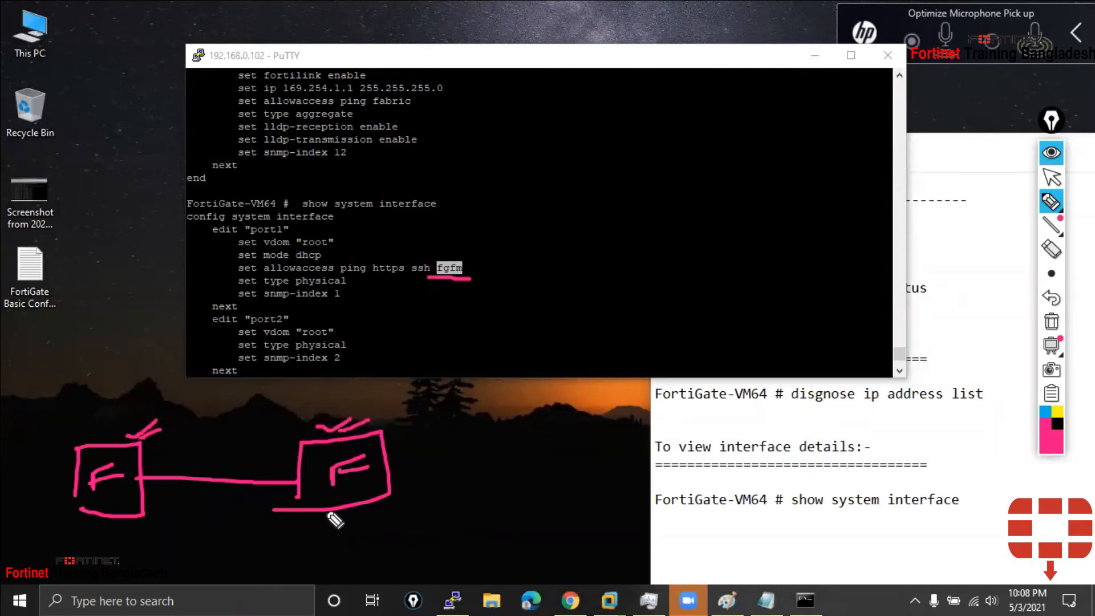
{"action": "mouse_move", "coordinate": [320, 506]}
{"action": "left_mouse_down"}
{"action": "mouse_move", "coordinate": [203, 522]}
{"action": "mouse_move", "coordinate": [148, 489]}
{"action": "mouse_move", "coordinate": [155, 507]}
{"action": "left_mouse_up"}
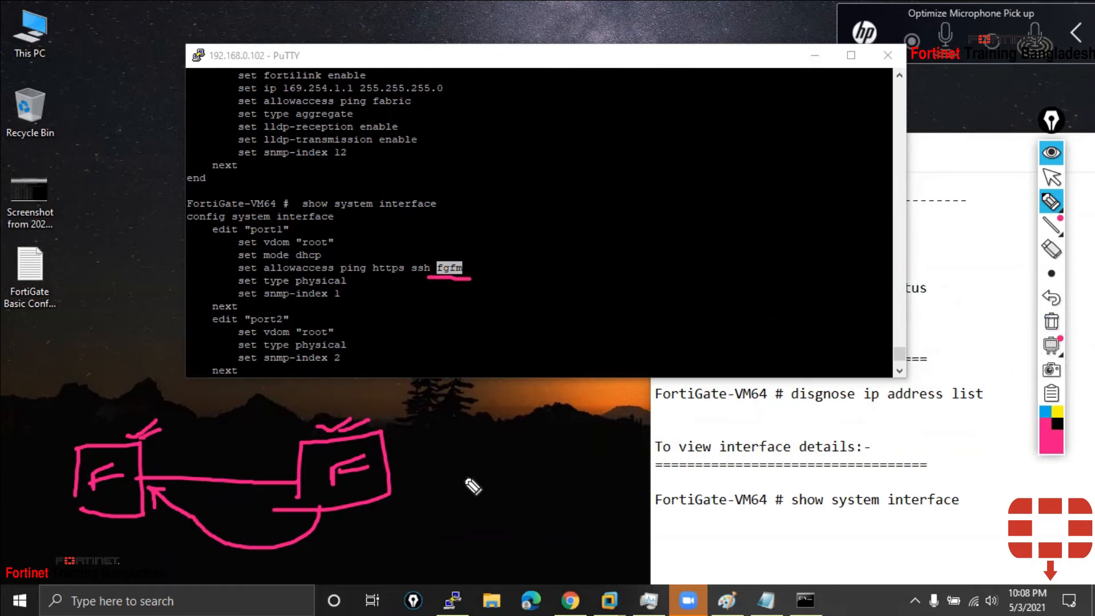
{"action": "mouse_move", "coordinate": [388, 463]}
{"action": "left_mouse_down"}
{"action": "mouse_move", "coordinate": [450, 447]}
{"action": "mouse_move", "coordinate": [422, 479]}
{"action": "mouse_move", "coordinate": [496, 496]}
{"action": "mouse_move", "coordinate": [454, 468]}
{"action": "left_mouse_up"}
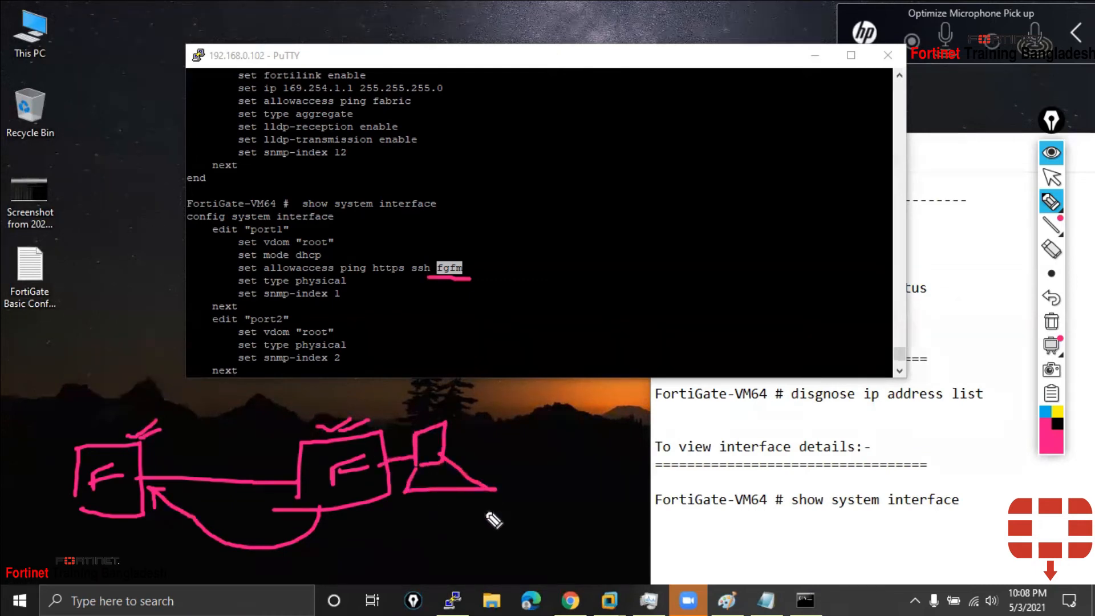
{"action": "left_click", "coordinate": [1056, 280]}
{"action": "left_click", "coordinate": [1051, 321]}
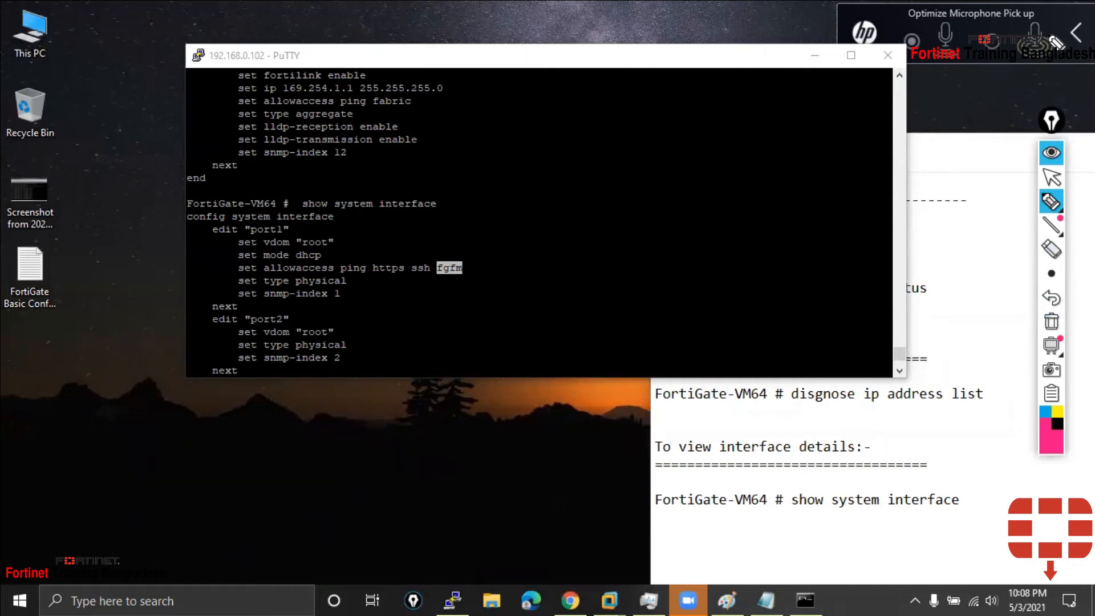
Stop annotating, scroll through the PuTTY output, and add a blank line at the FortiGate prompt
{"action": "left_click", "coordinate": [1051, 178]}
{"action": "scroll", "coordinate": [457, 360], "scroll_direction": "down", "scroll_amount": 2}
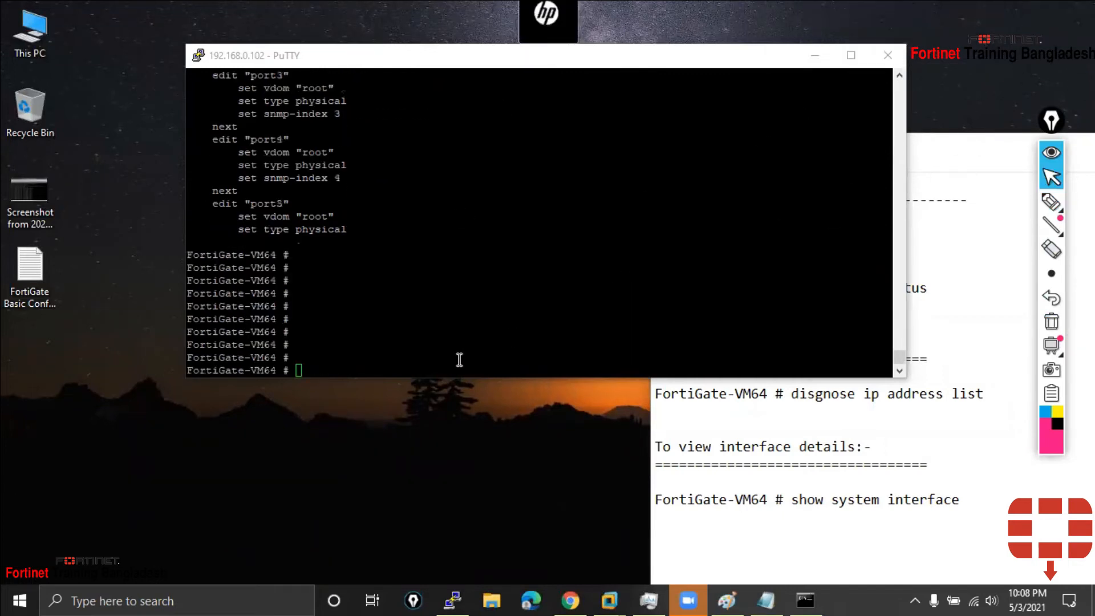
{"action": "scroll", "coordinate": [344, 342], "scroll_direction": "up", "scroll_amount": 2}
{"action": "scroll", "coordinate": [351, 326], "scroll_direction": "up", "scroll_amount": 1}
{"action": "scroll", "coordinate": [377, 274], "scroll_direction": "down", "scroll_amount": 1}
{"action": "scroll", "coordinate": [377, 275], "scroll_direction": "up", "scroll_amount": 1}
{"action": "scroll", "coordinate": [377, 275], "scroll_direction": "down", "scroll_amount": 3}
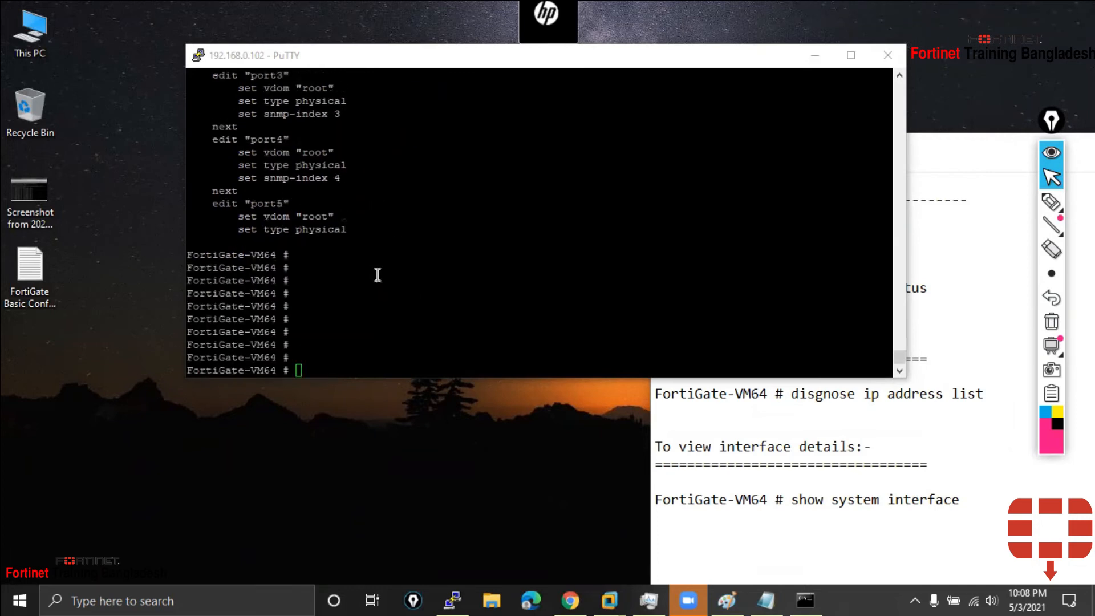
{"action": "left_click", "coordinate": [374, 356]}
{"action": "key", "text": "Return"}
{"action": "key", "text": "Return"}
{"action": "key", "text": "Return"}
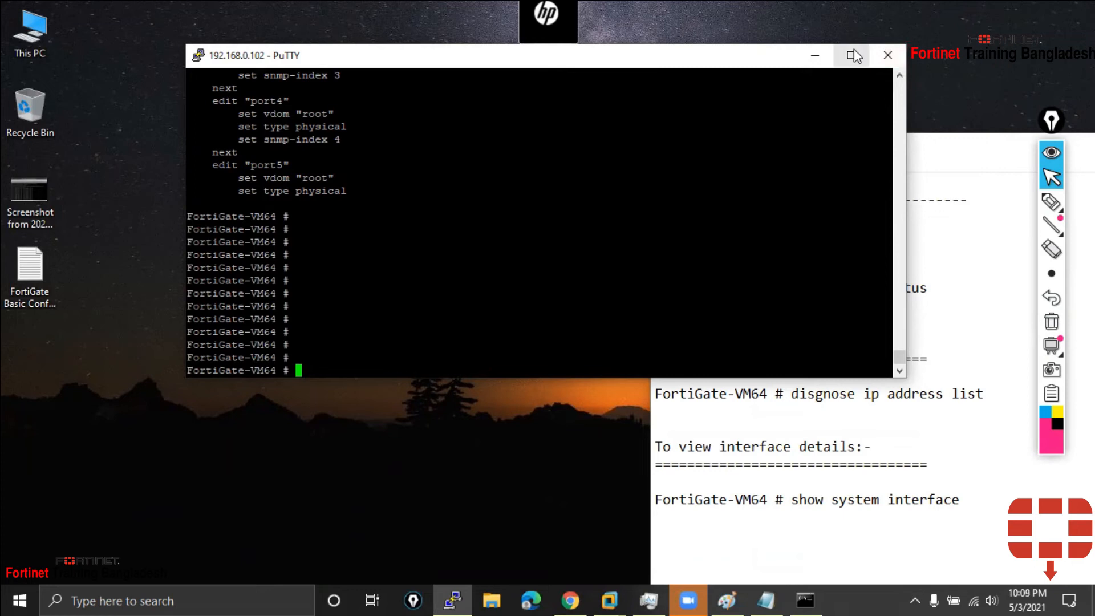
Close the PuTTY session to 192.168.0.102 and bring the network diagram in Paint forward
{"action": "left_click", "coordinate": [882, 62]}
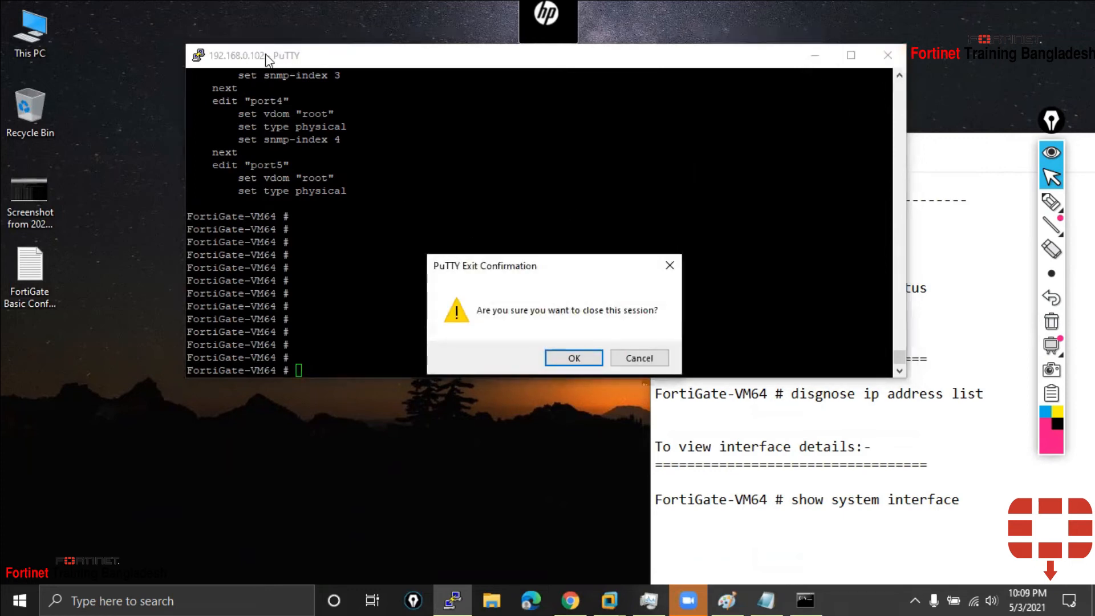
{"action": "left_click", "coordinate": [567, 356]}
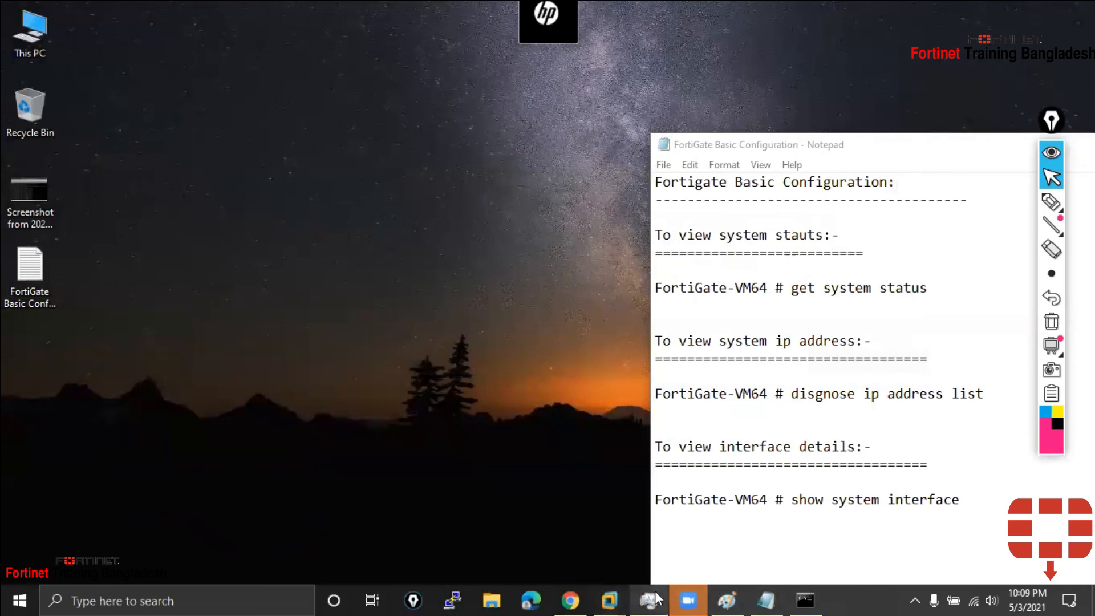
{"action": "left_click", "coordinate": [648, 599]}
{"action": "left_click", "coordinate": [645, 590]}
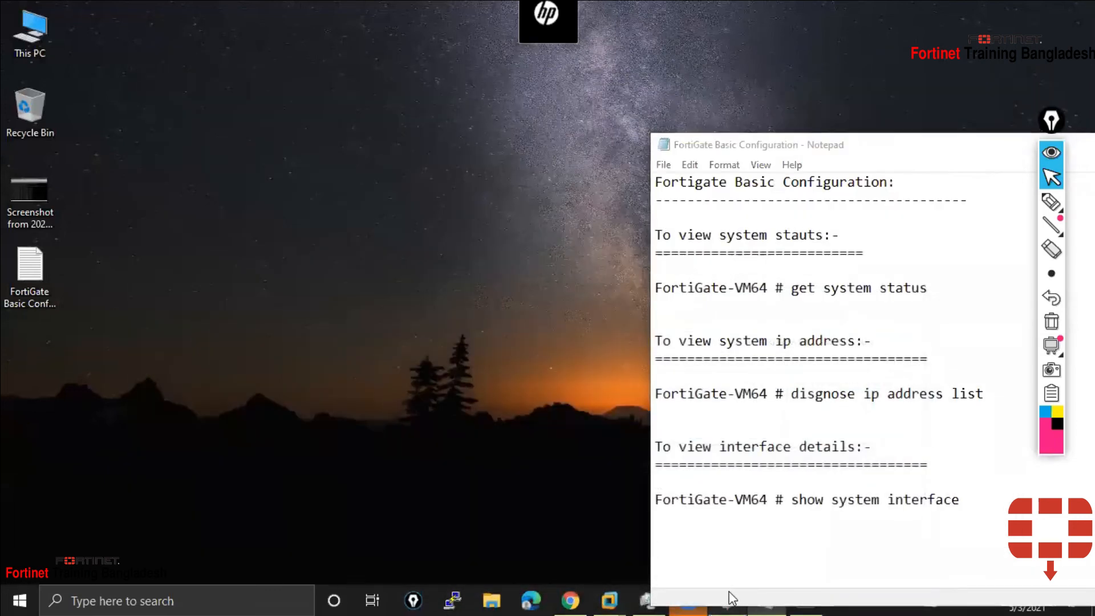
{"action": "left_click", "coordinate": [727, 598]}
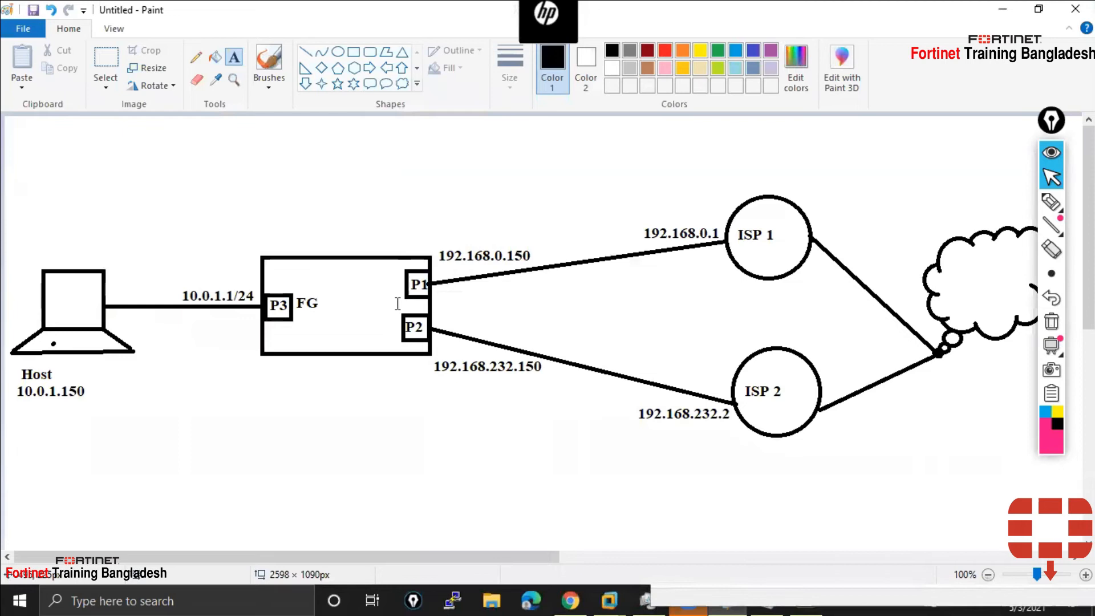
Log in to the FortiGate-VM64 console in VMware as admin
{"action": "left_click", "coordinate": [610, 598]}
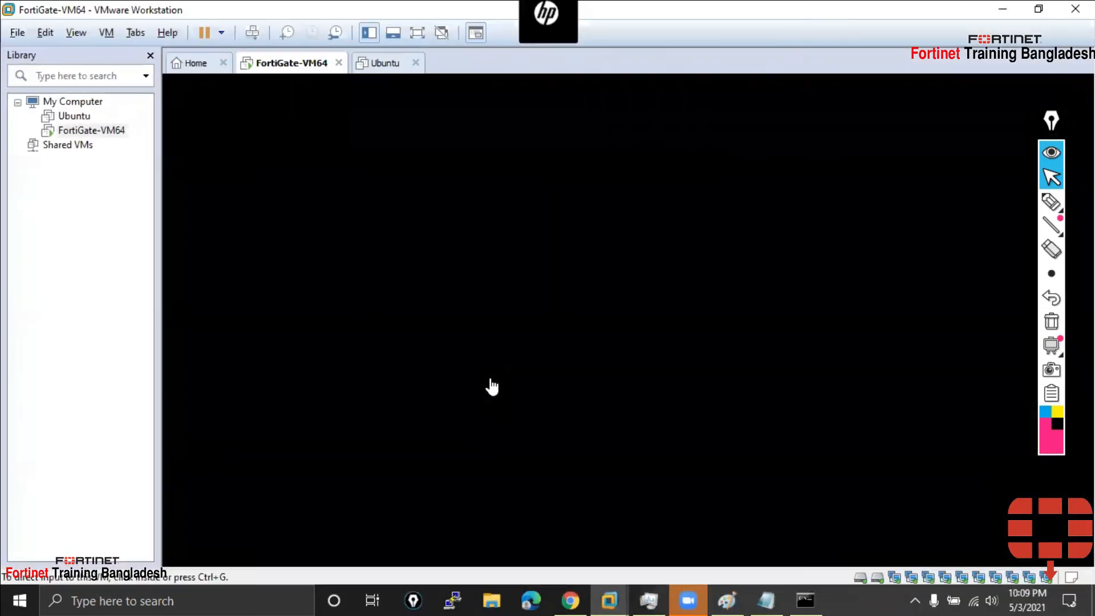
{"action": "type", "text": "admin"}
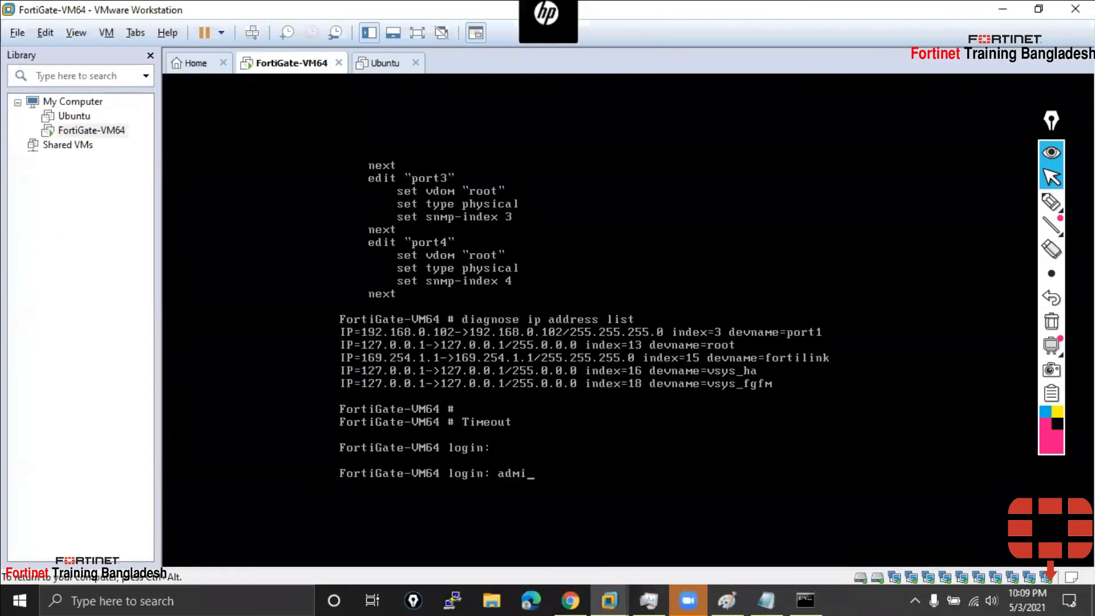
{"action": "key", "text": "Return"}
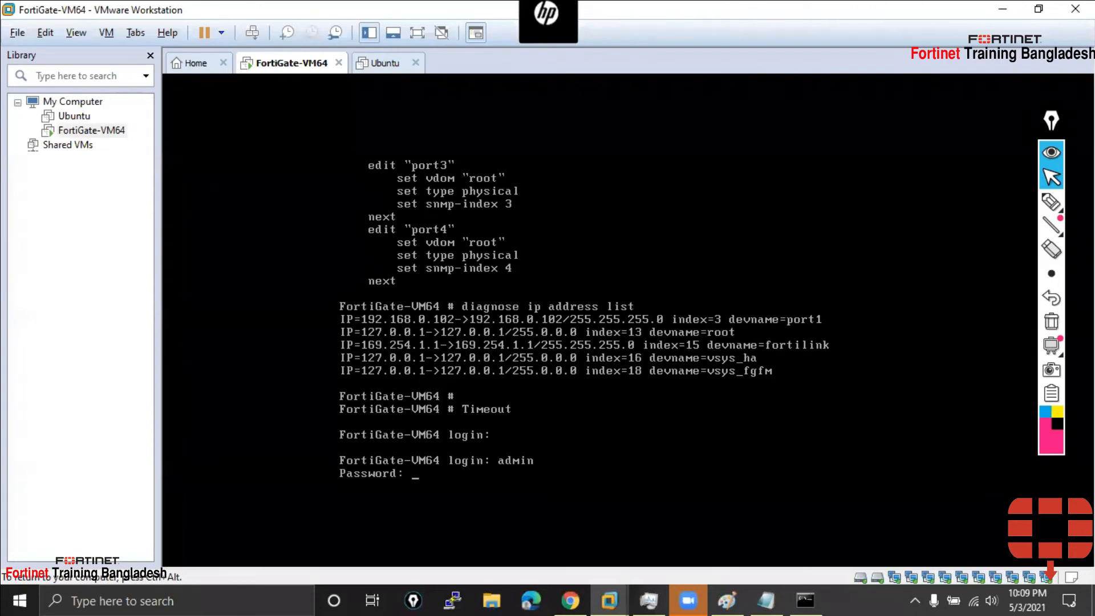
{"action": "key", "text": "Return"}
{"action": "key", "text": "Return"}
{"action": "key", "text": "Return"}
{"action": "key", "text": "Return"}
{"action": "key", "text": "Return"}
{"action": "key", "text": "Return"}
{"action": "key", "text": "Return"}
{"action": "key", "text": "Return"}
{"action": "key", "text": "Return"}
{"action": "key", "text": "Return"}
{"action": "key", "text": "Return"}
{"action": "key", "text": "Return"}
{"action": "key", "text": "Return"}
{"action": "key", "text": "Return"}
{"action": "key", "text": "Return"}
{"action": "key", "text": "Return"}
{"action": "key", "text": "Return"}
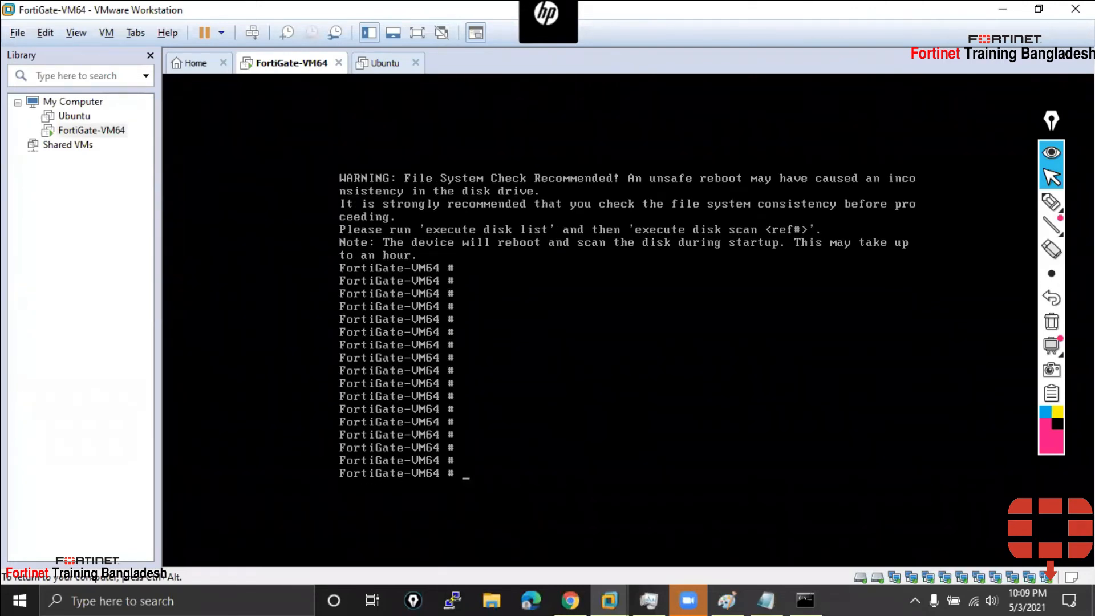
Try 'config interface', which fails, then enter 'config system interface' mode
{"action": "type", "text": "config interface"}
{"action": "key", "text": "Return"}
{"action": "type", "text": "config "}
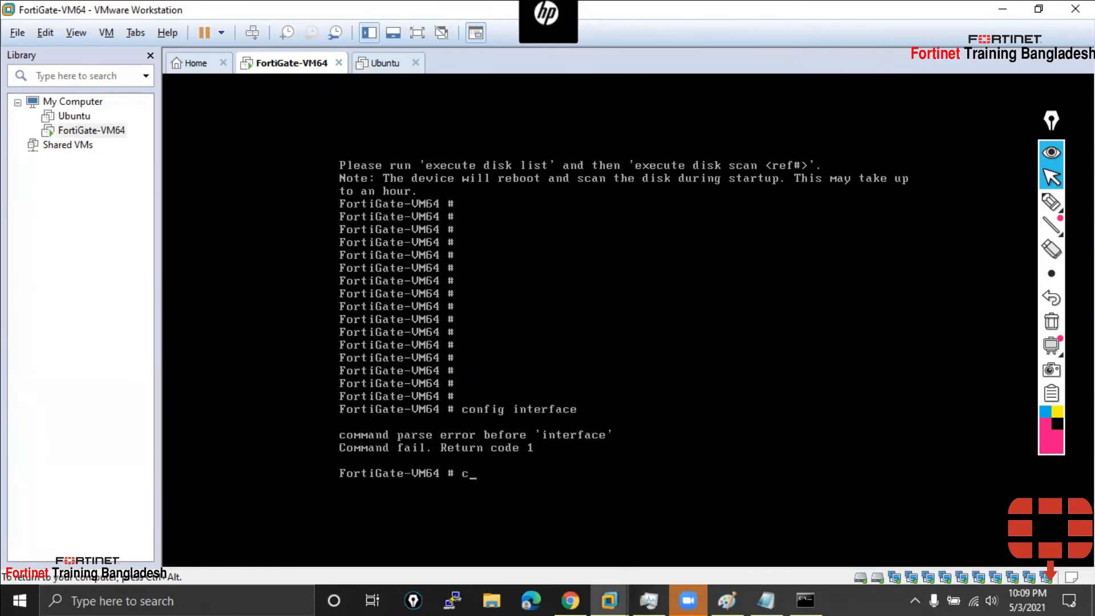
{"action": "type", "text": "system interface"}
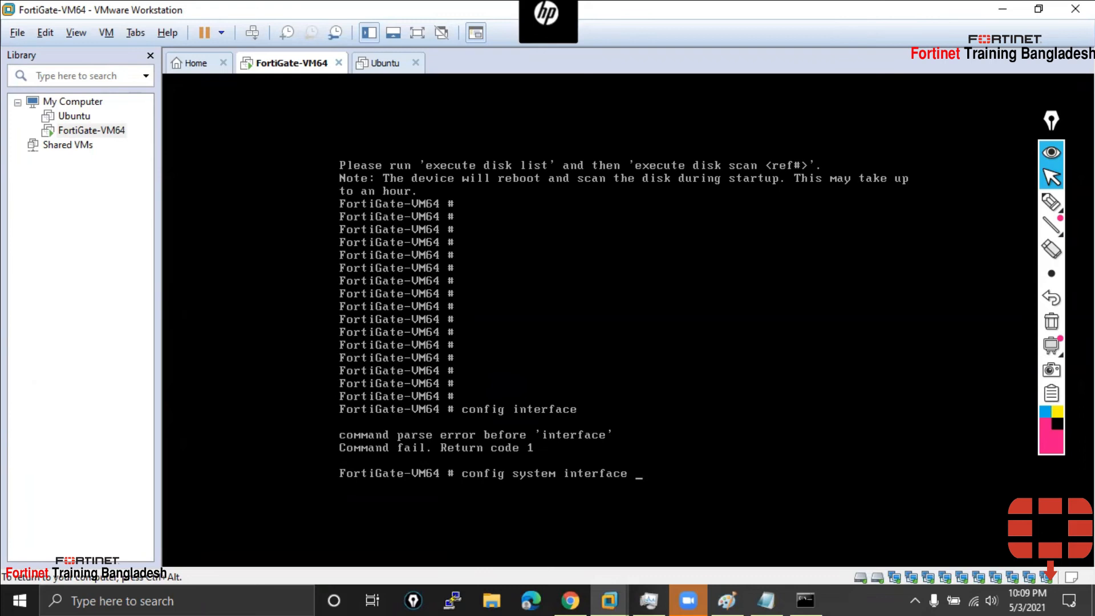
{"action": "key", "text": "Return"}
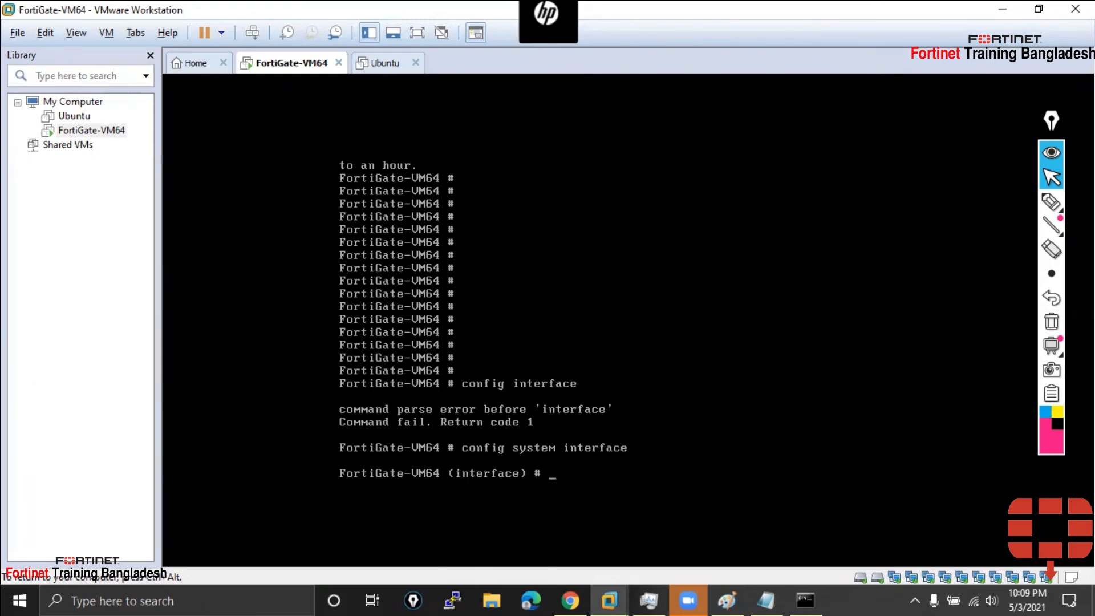
Edit port1 and set its addressing mode to static
{"action": "key", "text": "Return"}
{"action": "key", "text": "Return"}
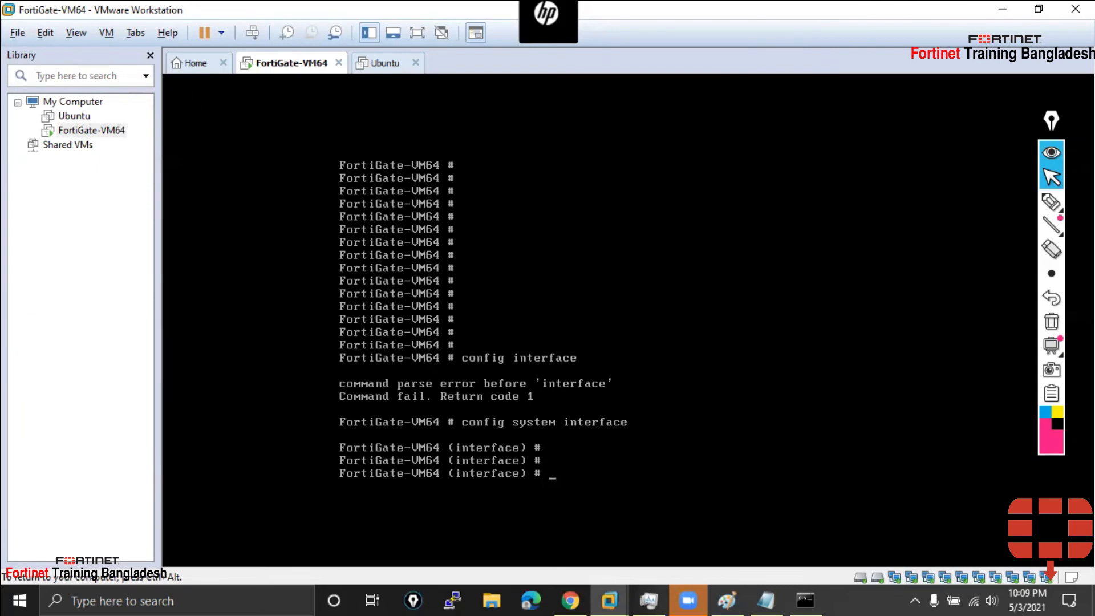
{"action": "type", "text": "edit port1"}
{"action": "key", "text": "Return"}
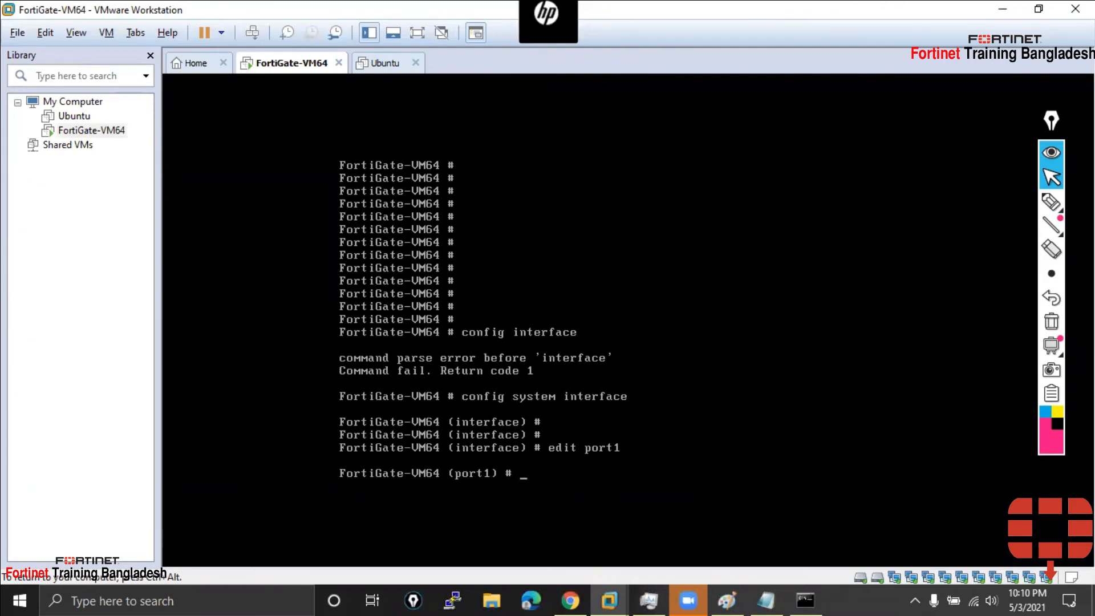
{"action": "type", "text": "sent"}
{"action": "key", "text": "BackSpace"}
{"action": "key", "text": "BackSpace"}
{"action": "type", "text": "t mode static"}
{"action": "key", "text": "Return"}
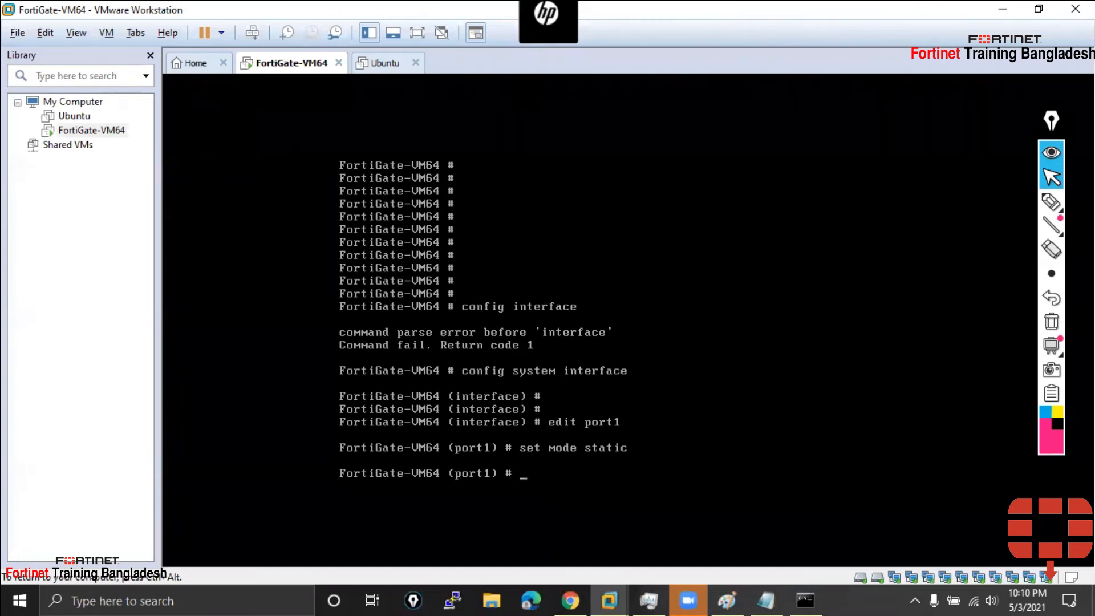
Set port1's IP to 192.168.0.150 255.255.255.0
{"action": "type", "text": "set ip 192.168.0.150 255.255.255.0"}
{"action": "key", "text": "Return"}
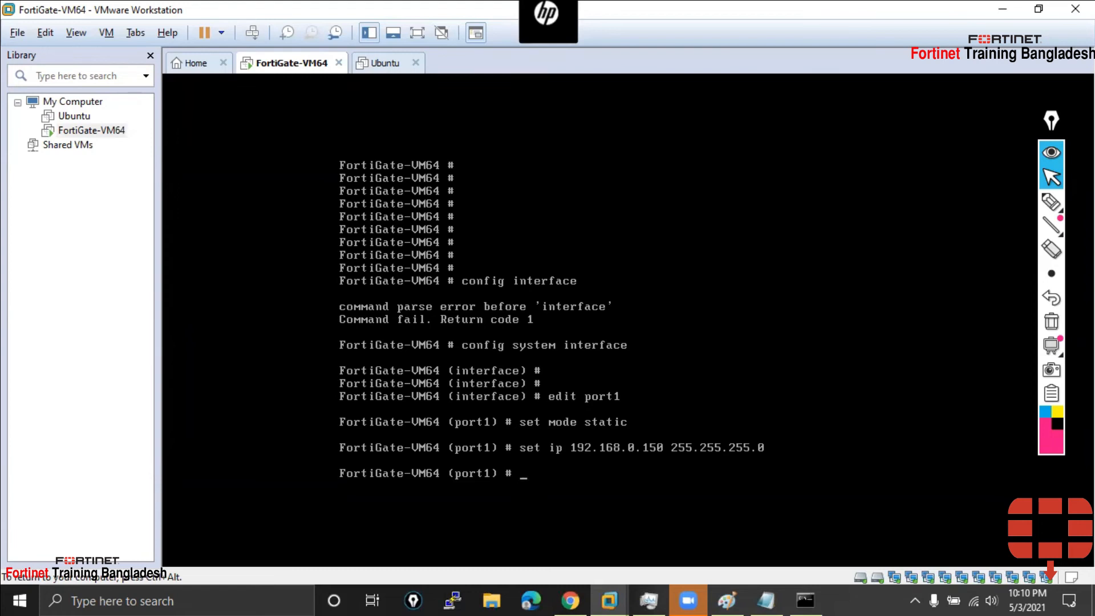
Set port1 allowaccess to https http ping ssh telnet and save with end
{"action": "type", "text": "set allowaccess https"}
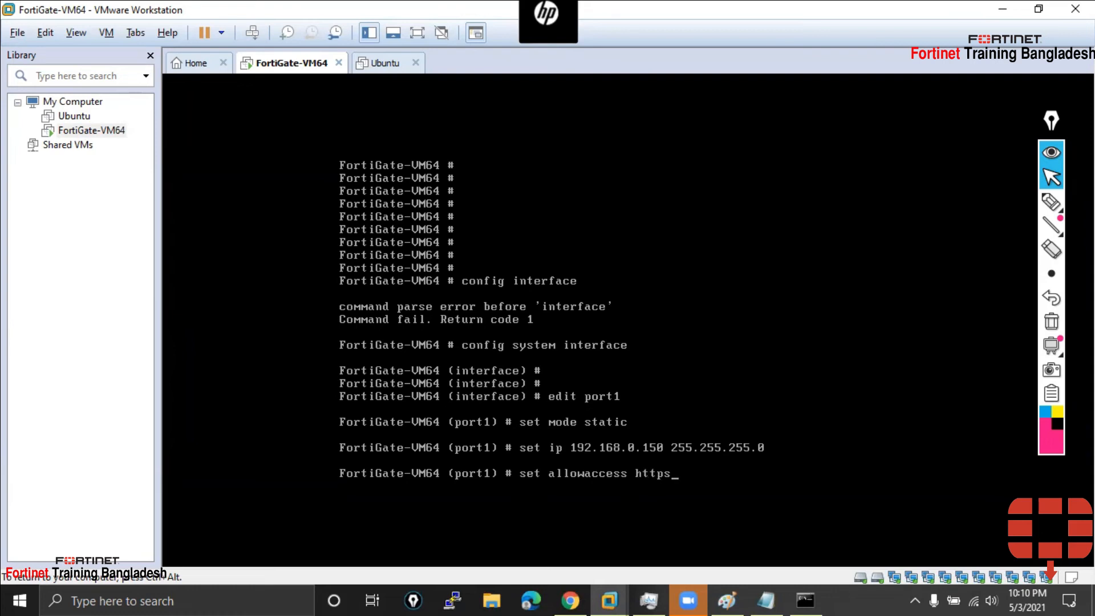
{"action": "type", "text": " http ping s shh telnet"}
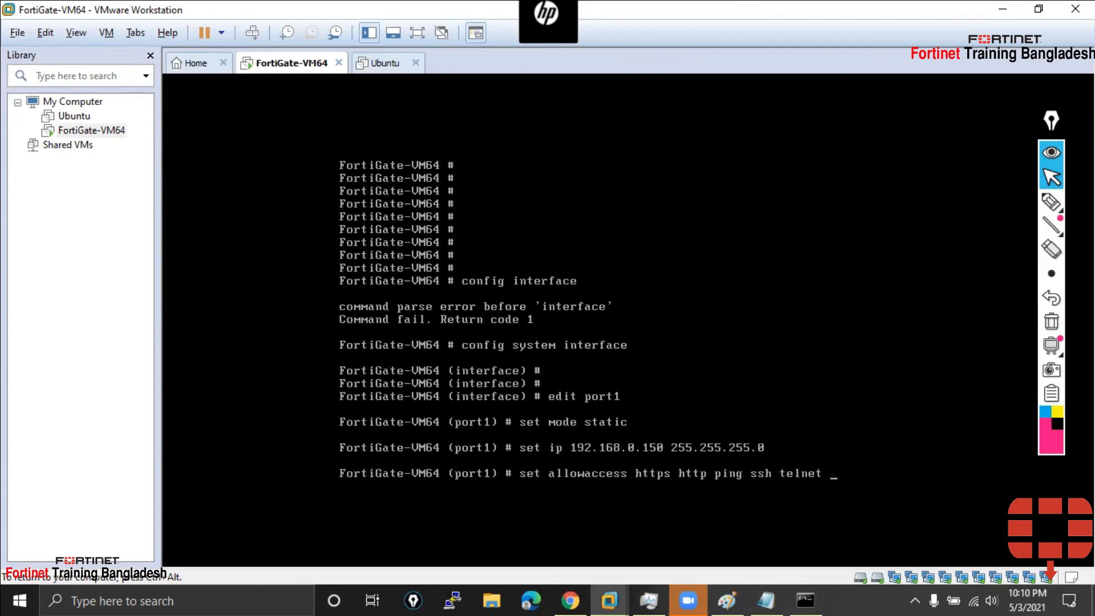
{"action": "key", "text": "Return"}
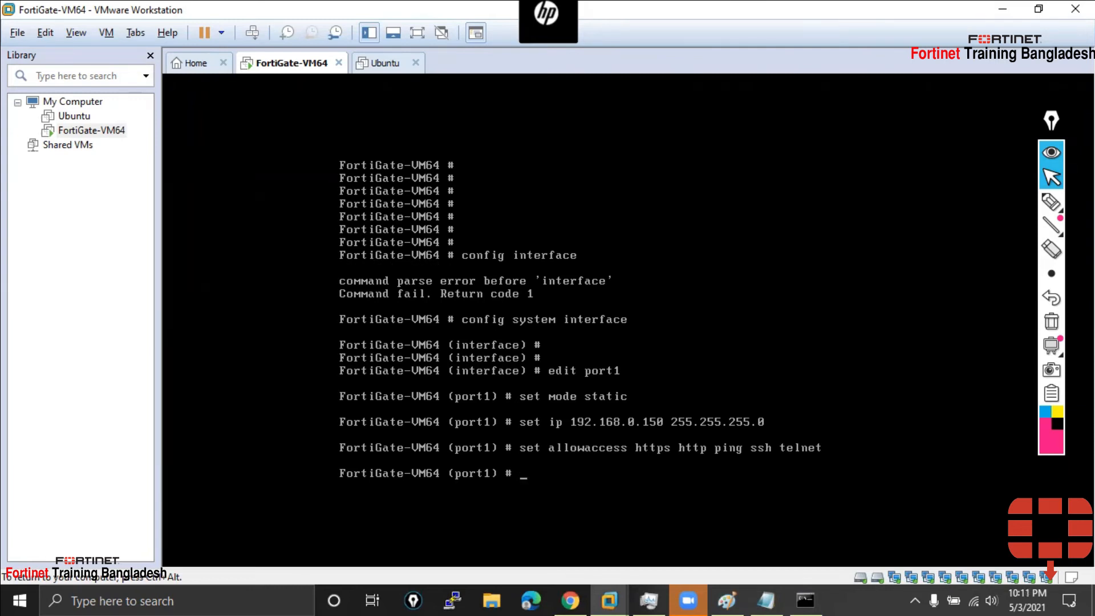
{"action": "type", "text": "end"}
{"action": "key", "text": "Return"}
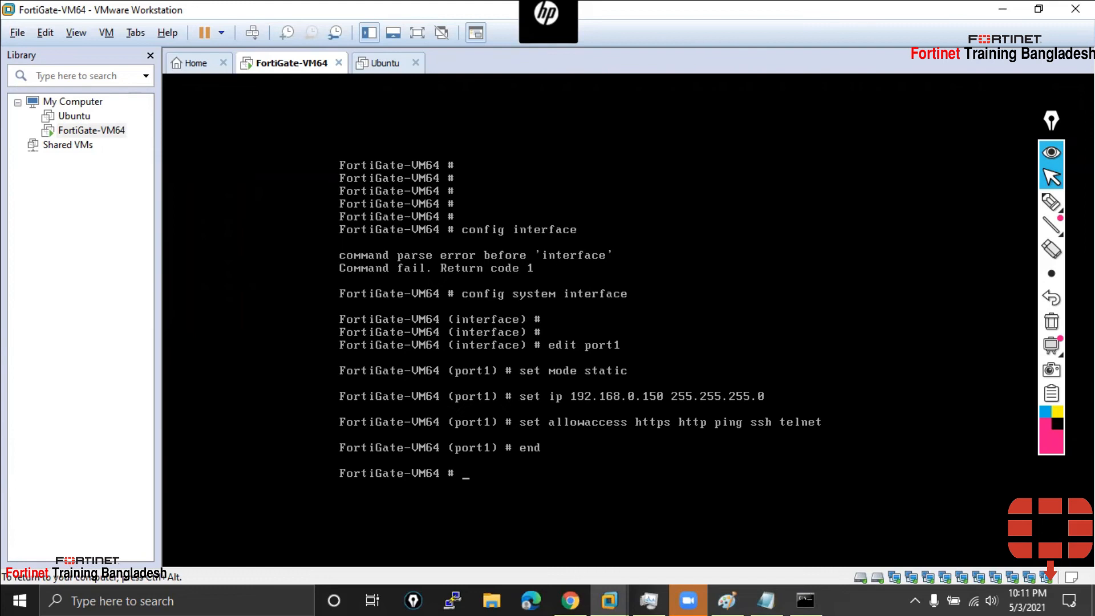
{"action": "key", "text": "ctrl+alt"}
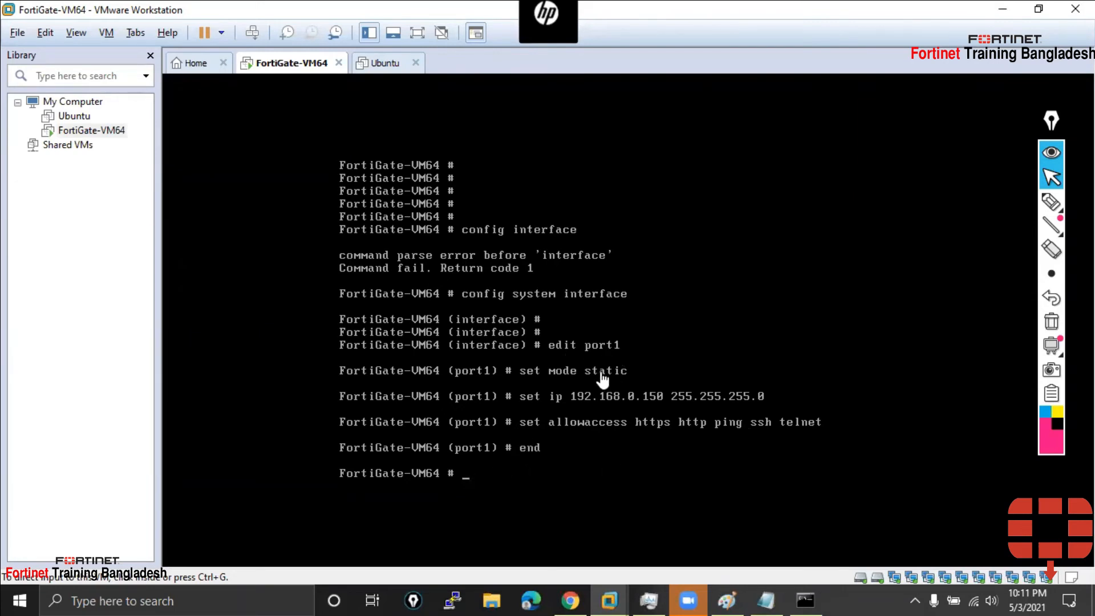
Enter 'config system interface' and start editing port2
{"action": "left_click", "coordinate": [494, 478]}
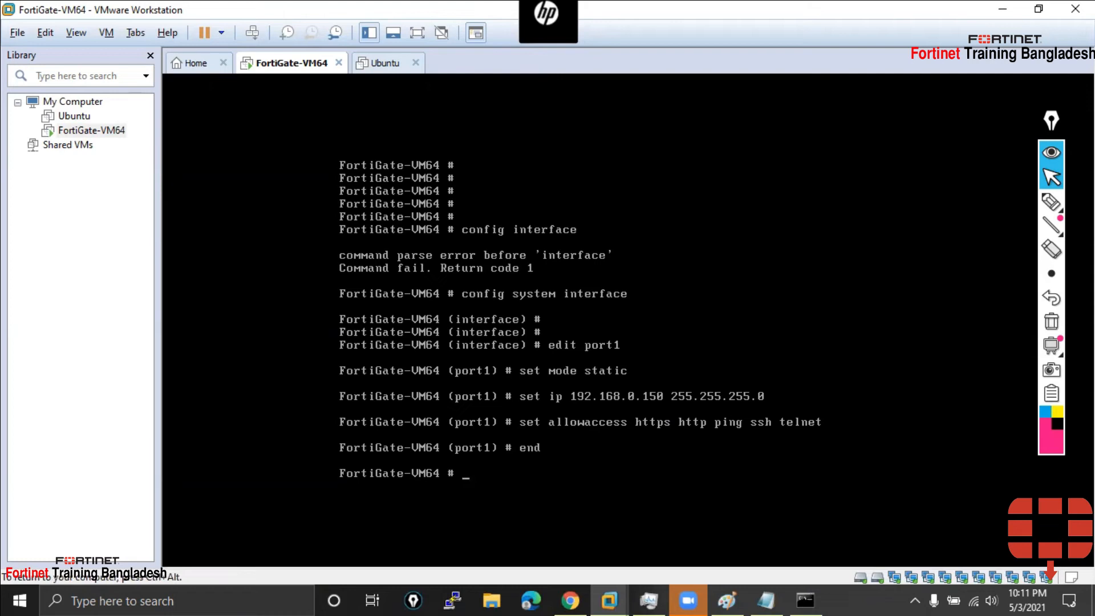
{"action": "type", "text": "condig system interc"}
{"action": "key", "text": "BackSpace"}
{"action": "type", "text": "fce"}
{"action": "key", "text": "Return"}
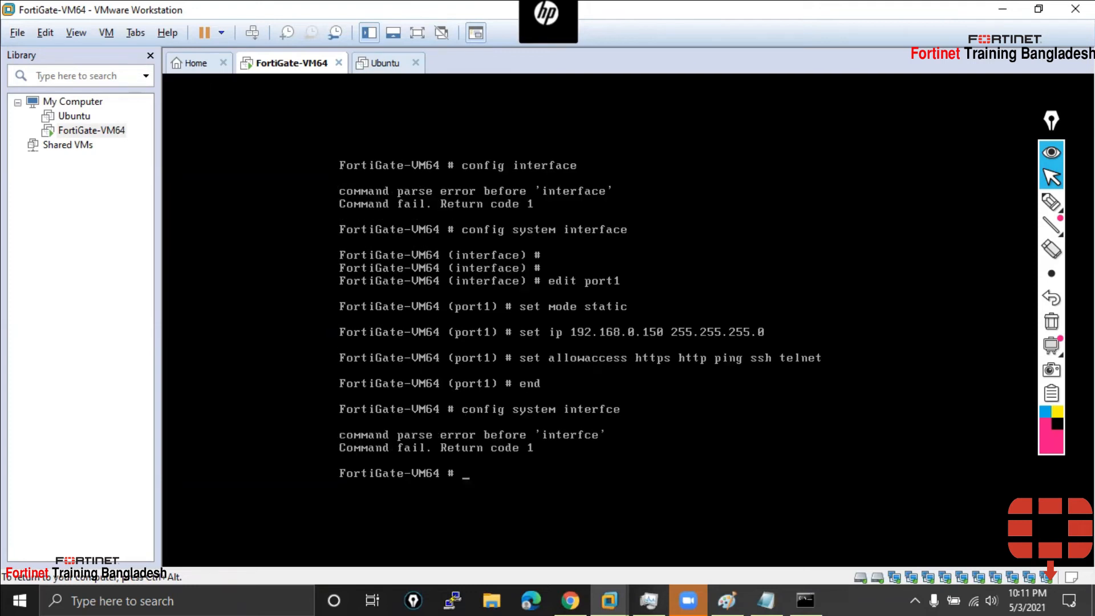
{"action": "type", "text": "config system interface"}
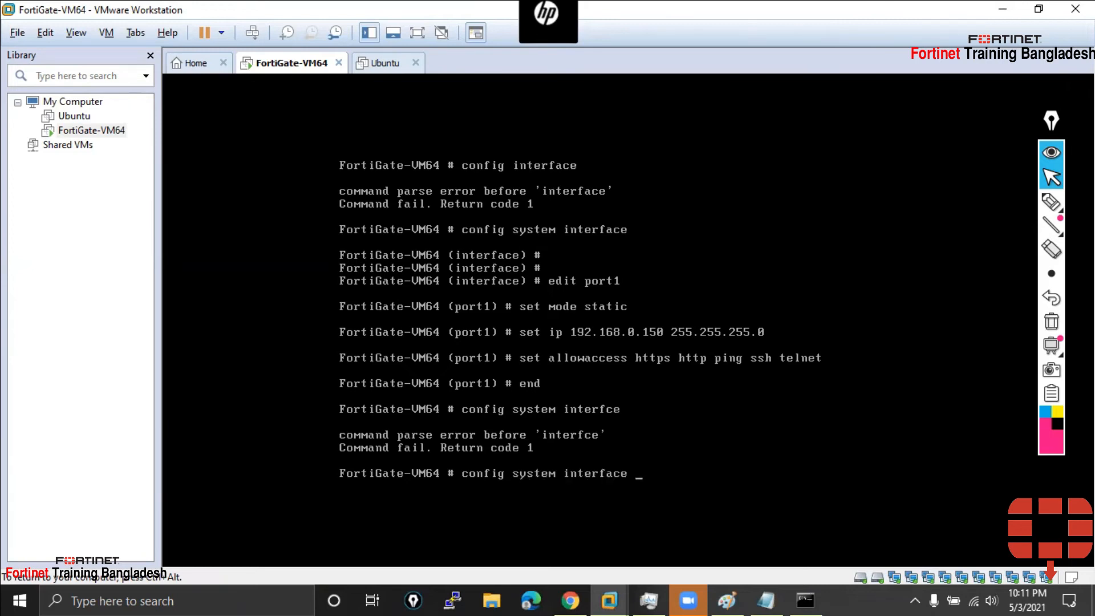
{"action": "key", "text": "Return"}
{"action": "type", "text": "edit port2"}
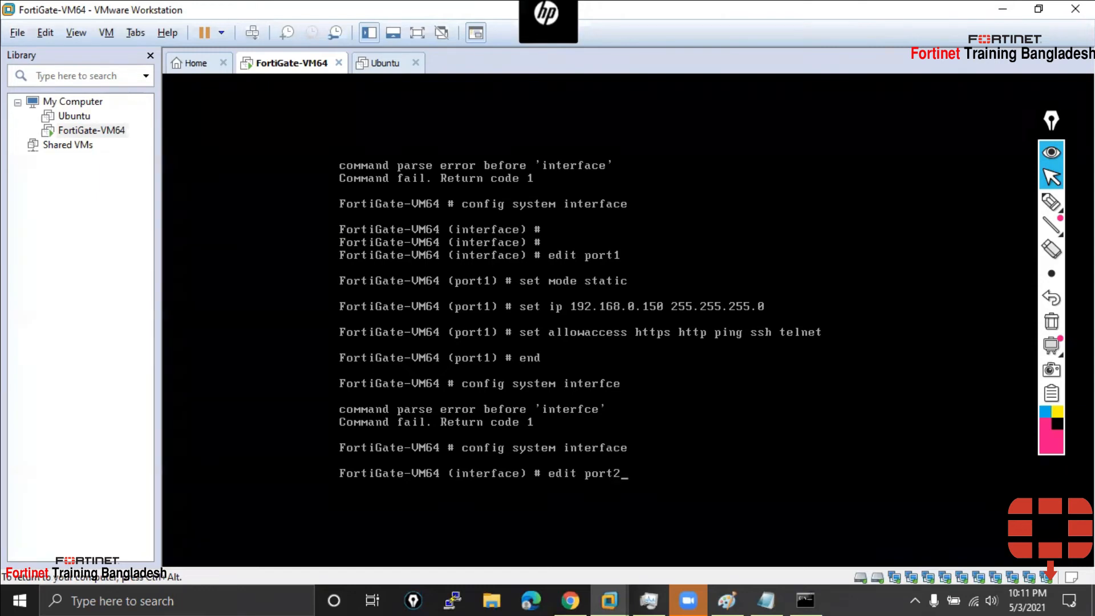
{"action": "key", "text": "Return"}
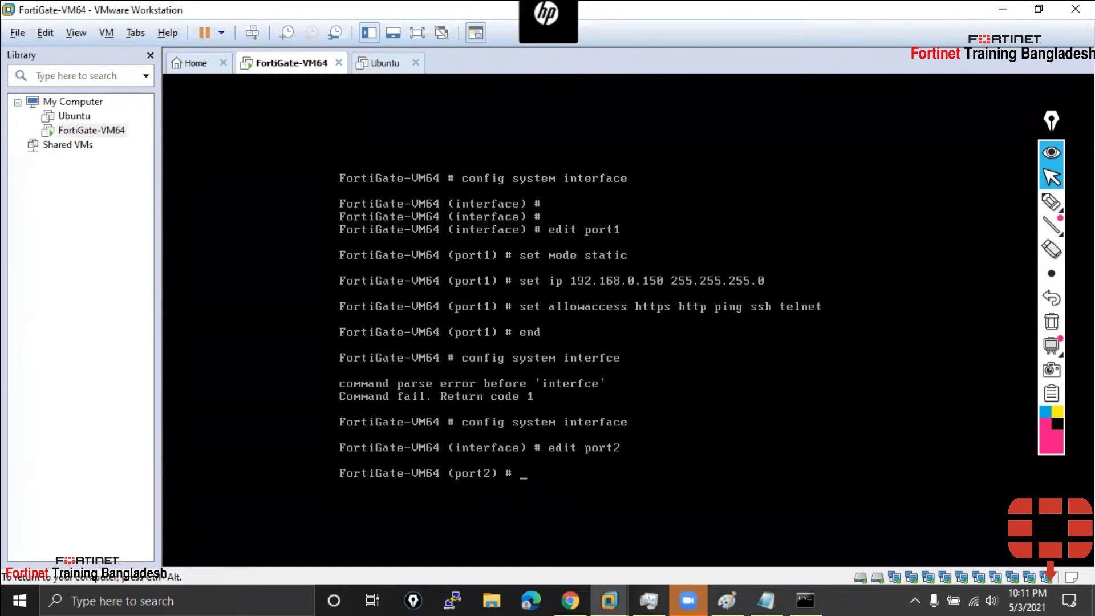
After checking the network diagram, set port2's addressing mode to static
{"action": "type", "text": "set ip"}
{"action": "key", "text": "ctrl+alt"}
{"action": "left_click", "coordinate": [727, 600]}
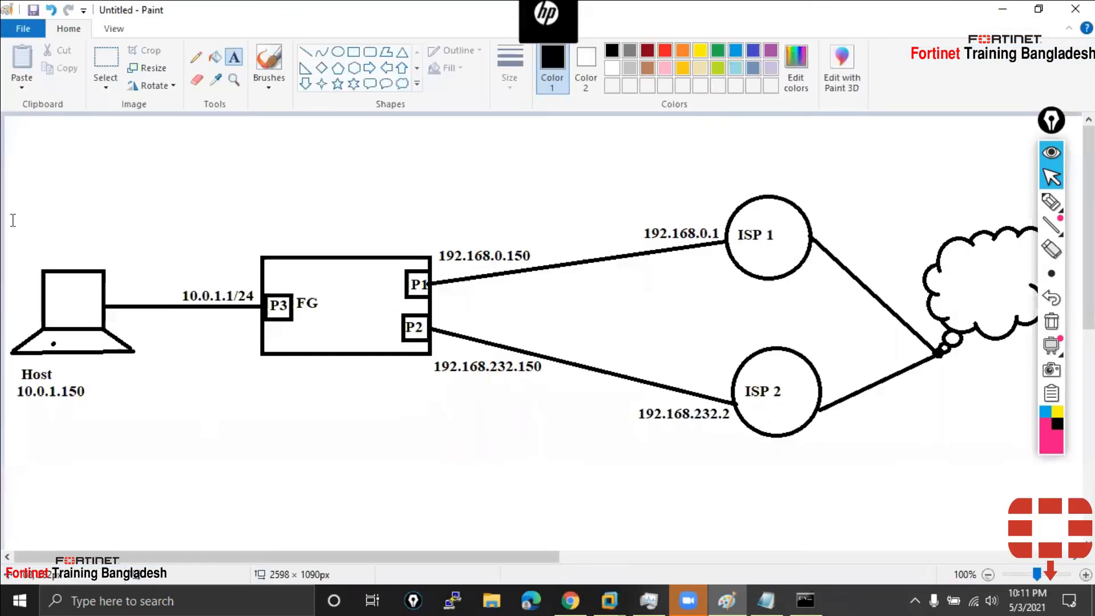
{"action": "left_click", "coordinate": [1003, 9]}
{"action": "left_click", "coordinate": [597, 486]}
{"action": "type", "text": "192."}
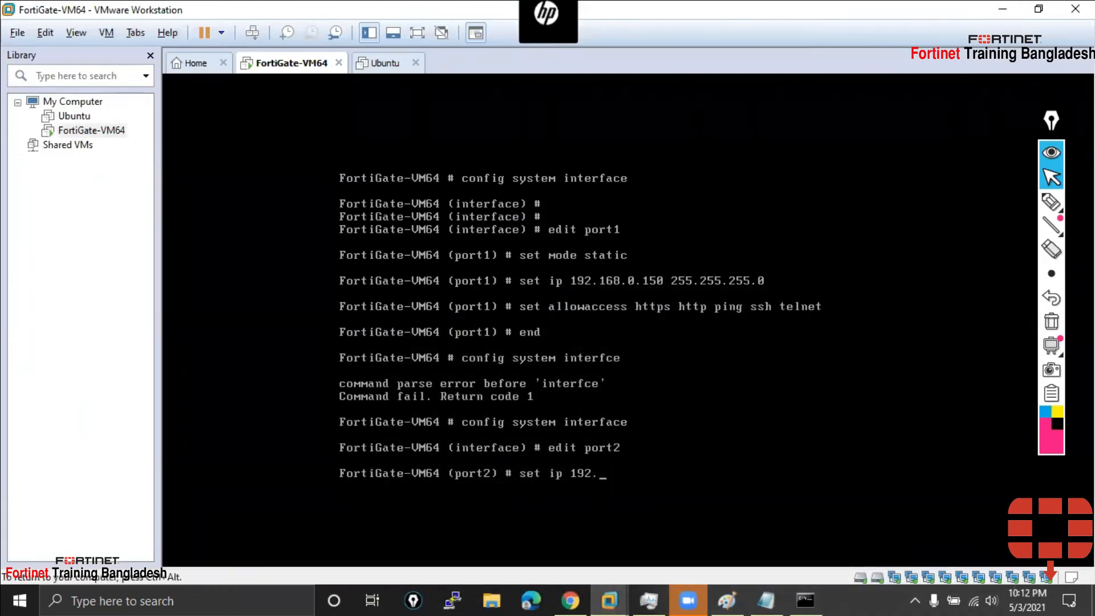
{"action": "key", "text": "BackSpace"}
{"action": "key", "text": "BackSpace"}
{"action": "key", "text": "BackSpace"}
{"action": "key", "text": "BackSpace"}
{"action": "key", "text": "BackSpace"}
{"action": "key", "text": "BackSpace"}
{"action": "type", "text": "mode static"}
{"action": "key", "text": "Return"}
Set port2's IP to 192.168.232.150 255.255.255.0, confirming the address on the diagram
{"action": "type", "text": "set "}
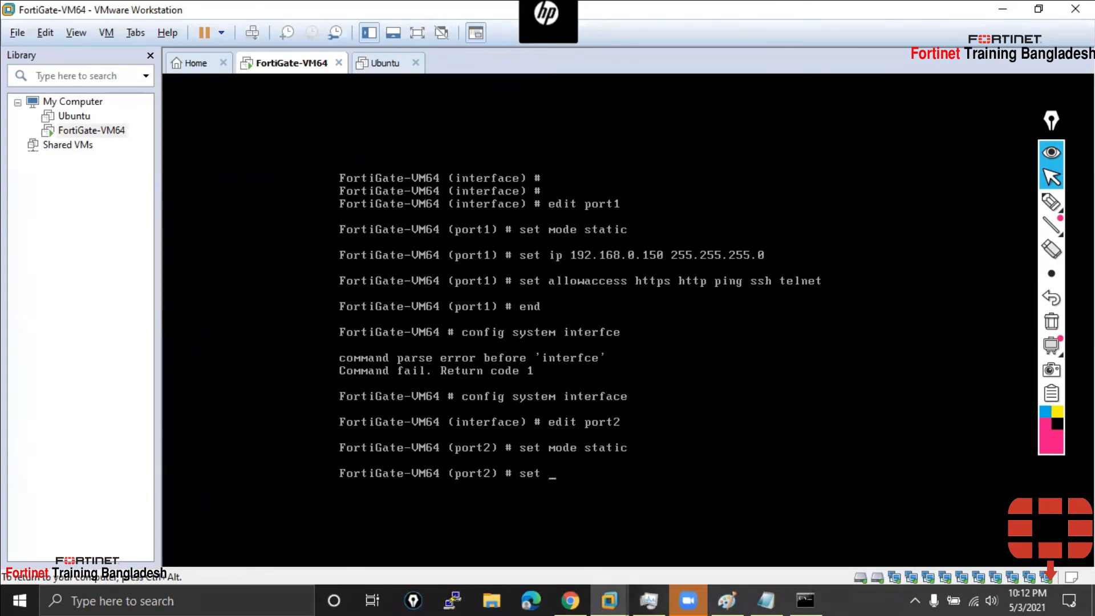
{"action": "type", "text": "ip 192.168.232.150"}
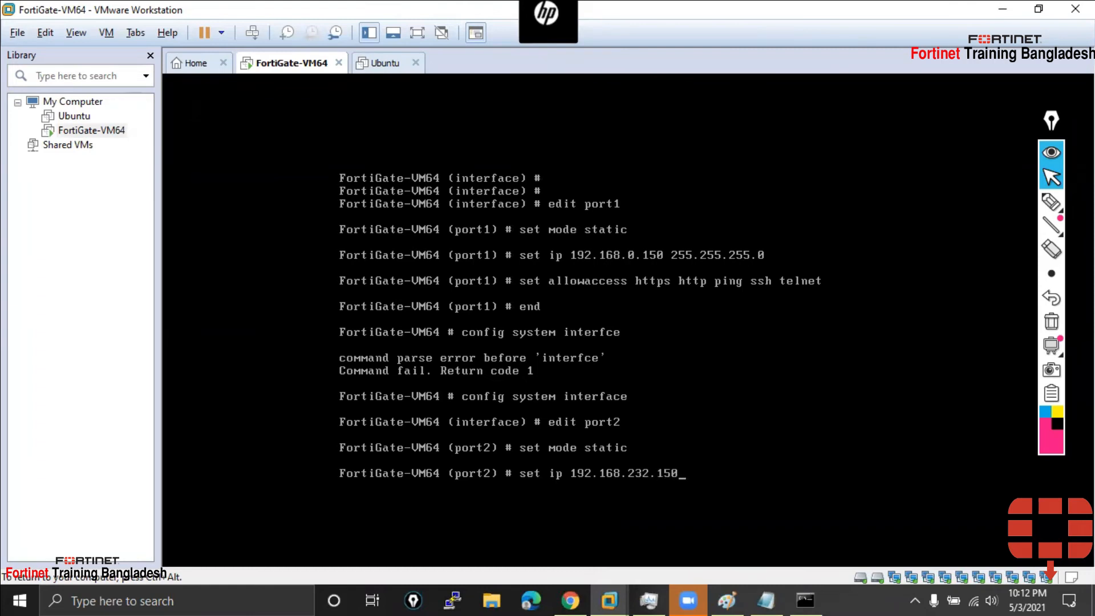
{"action": "left_click", "coordinate": [727, 599]}
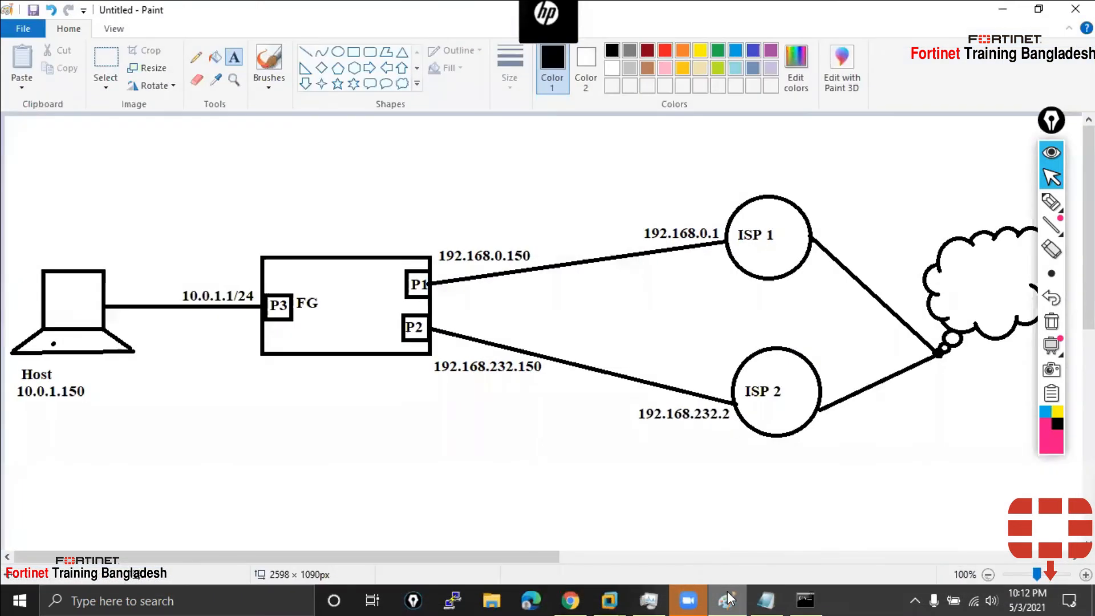
{"action": "left_click", "coordinate": [727, 598]}
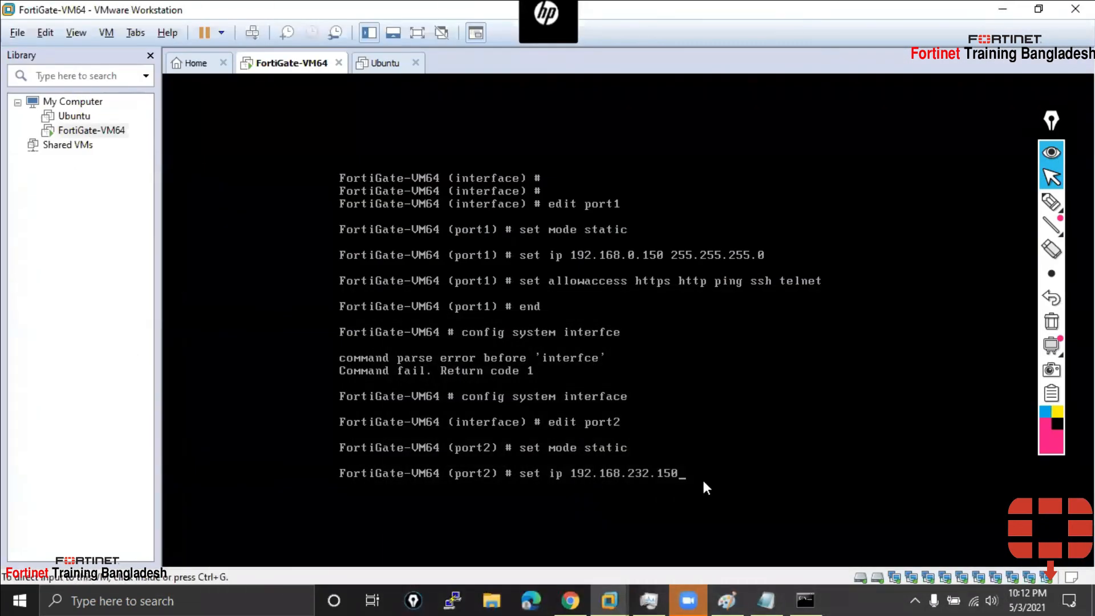
{"action": "left_click", "coordinate": [692, 478]}
{"action": "type", "text": "255.2"}
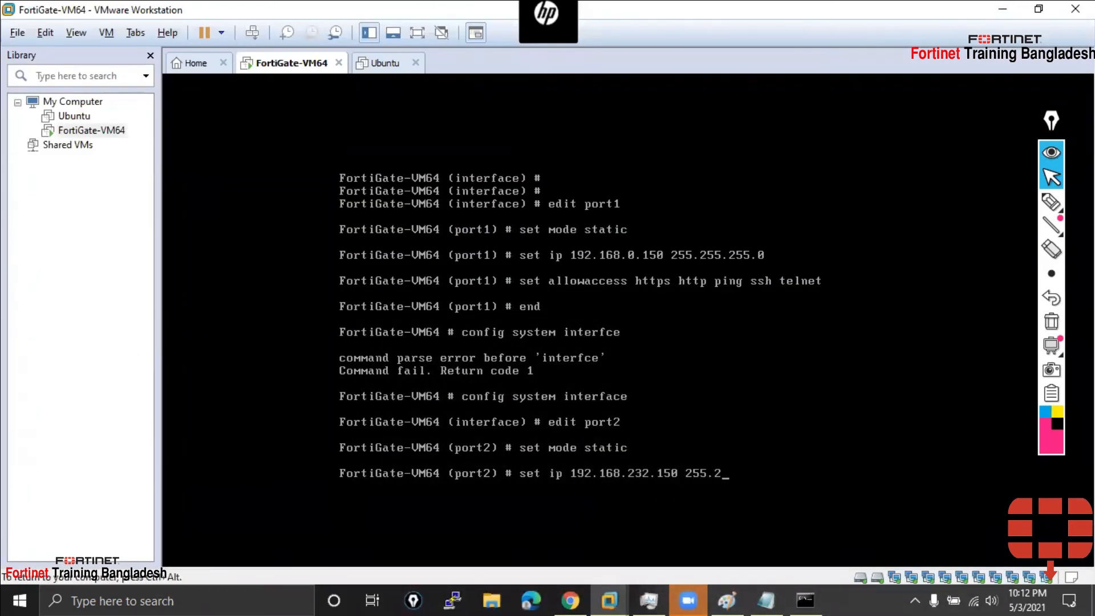
{"action": "type", "text": "55.255.0"}
{"action": "key", "text": "Return"}
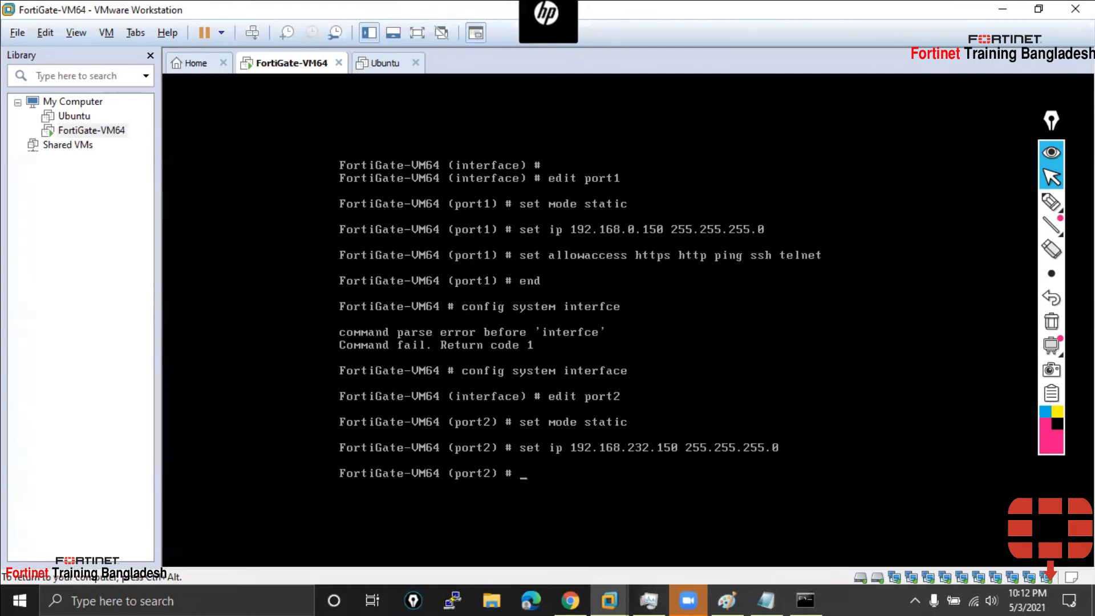
Set port2 allowaccess to https http ssh telnet ping and save with end
{"action": "type", "text": "set allowaccess https  http ssh telnet  ping"}
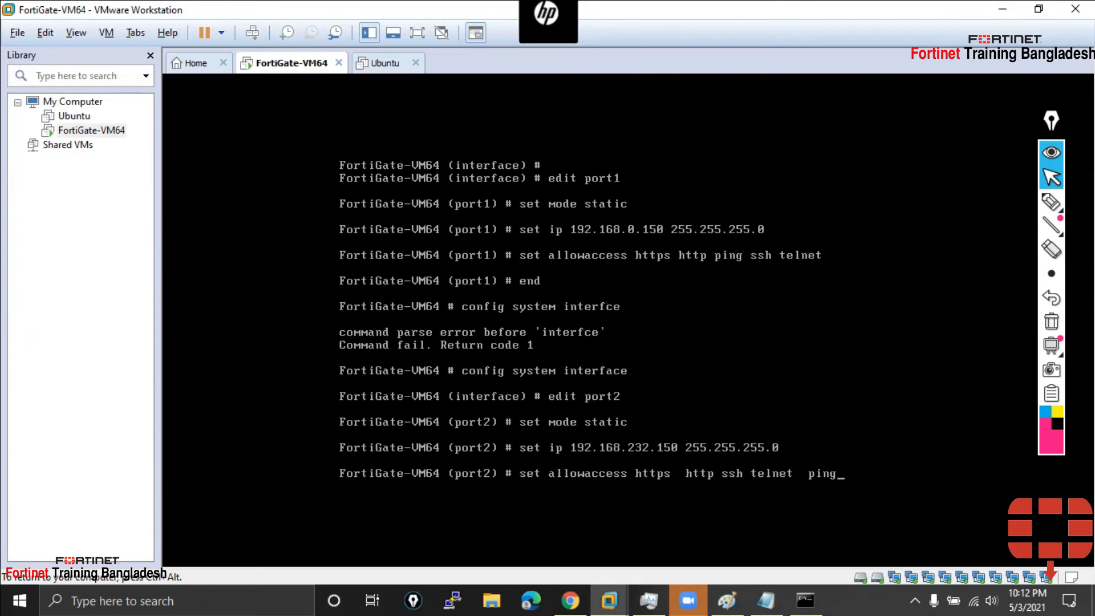
{"action": "key", "text": "Return"}
{"action": "type", "text": "end"}
{"action": "key", "text": "Return"}
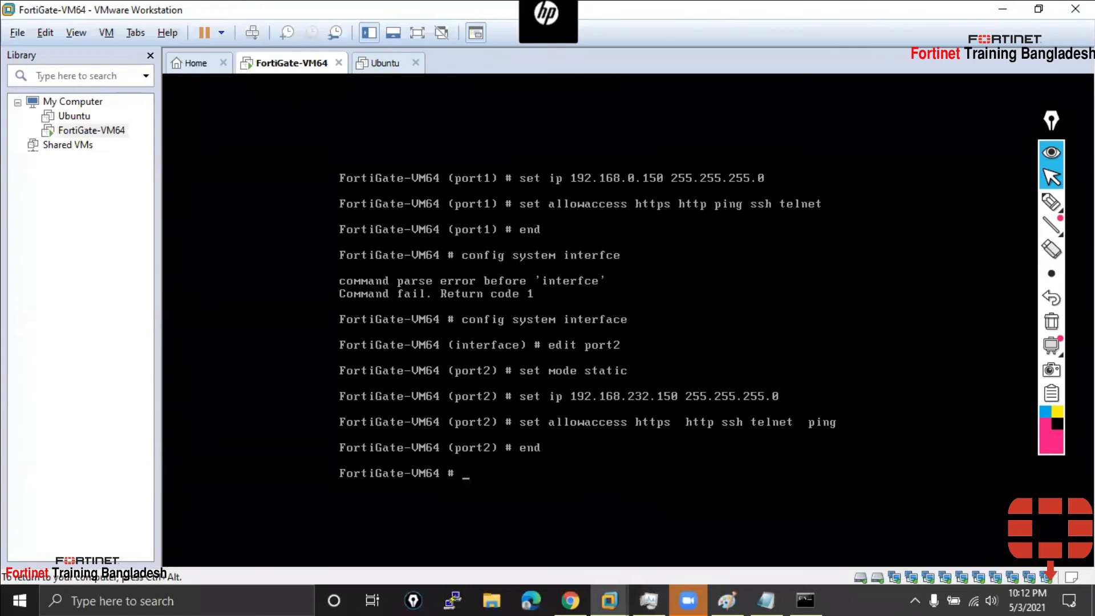
{"action": "key", "text": "ctrl+alt"}
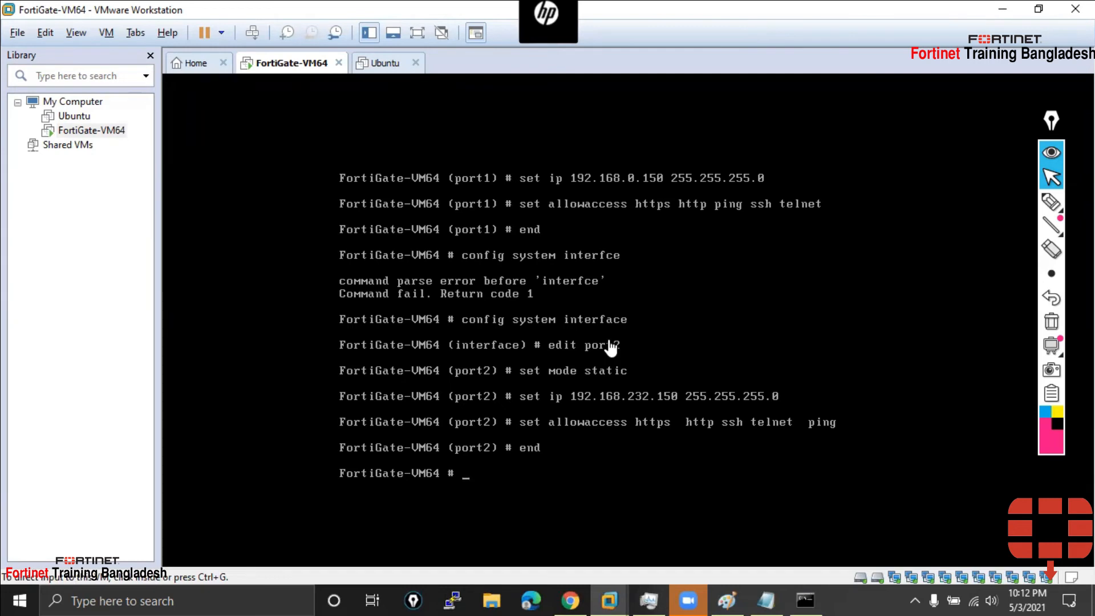
Add a 'To config system interface:' heading with an '=' underline in the Notepad notes
{"action": "left_click", "coordinate": [767, 600]}
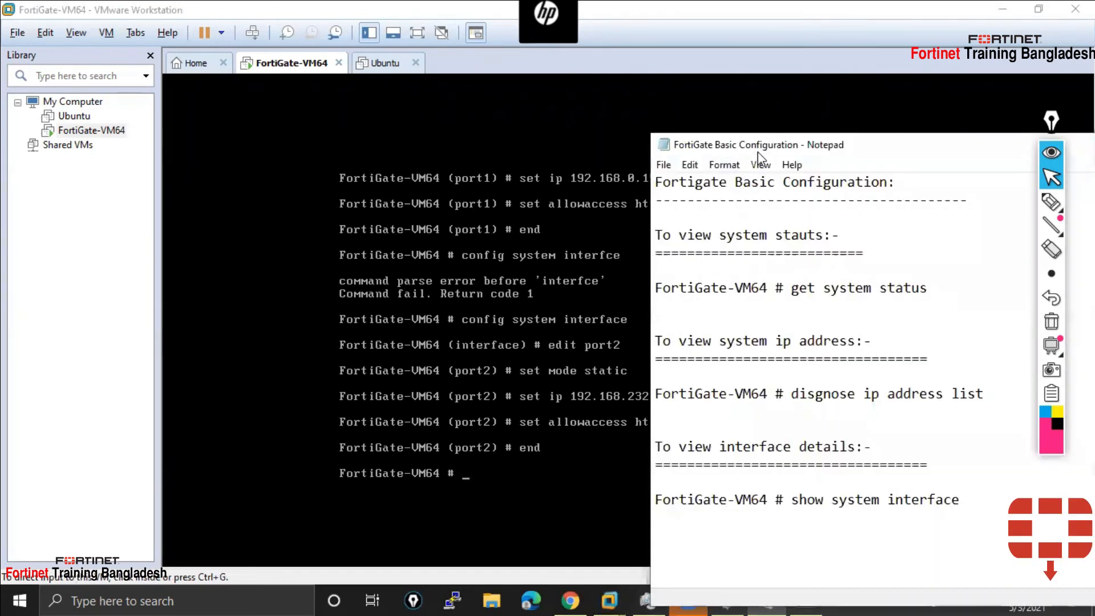
{"action": "left_click_drag", "start_coordinate": [757, 152], "coordinate": [815, 139]}
{"action": "key", "text": "Return"}
{"action": "key", "text": "Return"}
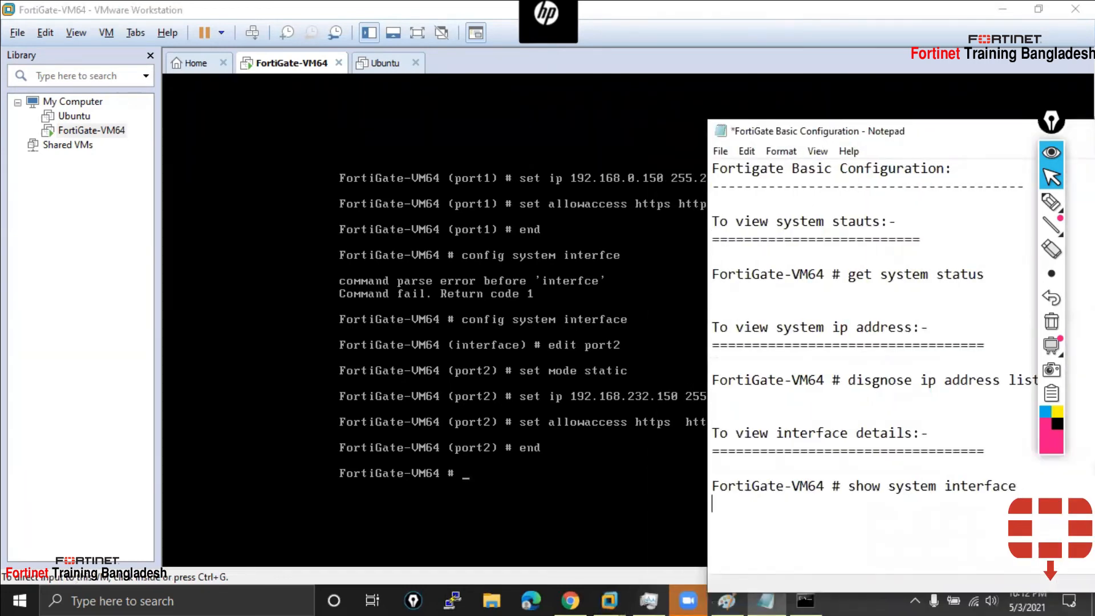
{"action": "type", "text": "tO"}
{"action": "key", "text": "BackSpace"}
{"action": "key", "text": "BackSpace"}
{"action": "type", "text": "to"}
{"action": "key", "text": "BackSpace"}
{"action": "key", "text": "BackSpace"}
{"action": "key", "text": "BackSpace"}
{"action": "type", "text": "To cio"}
{"action": "key", "text": "BackSpace"}
{"action": "key", "text": "BackSpace"}
{"action": "type", "text": "ondifg"}
{"action": "key", "text": "BackSpace"}
{"action": "key", "text": "BackSpace"}
{"action": "key", "text": "BackSpace"}
{"action": "key", "text": "BackSpace"}
{"action": "type", "text": "fig syst"}
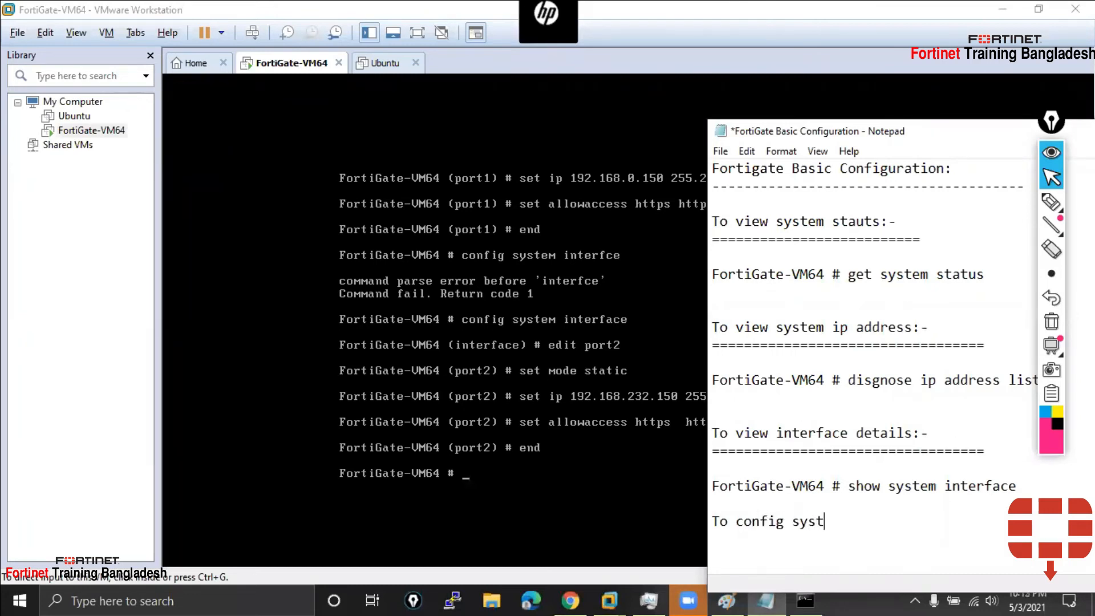
{"action": "type", "text": "em interface:"}
{"action": "key", "text": "Return"}
{"action": "type", "text": "==============================="}
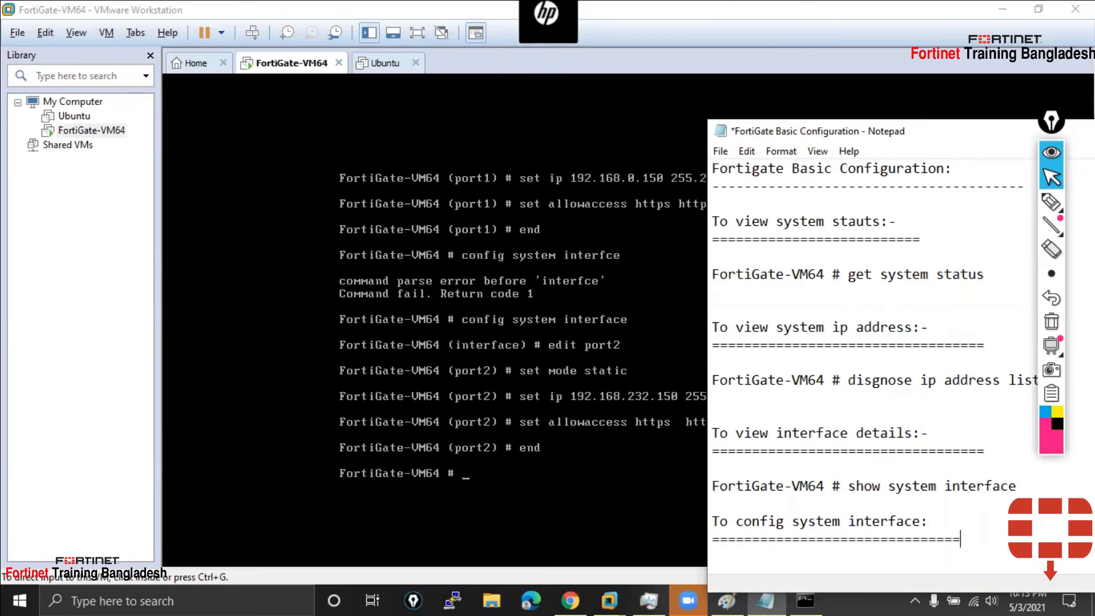
{"action": "key", "text": "Return"}
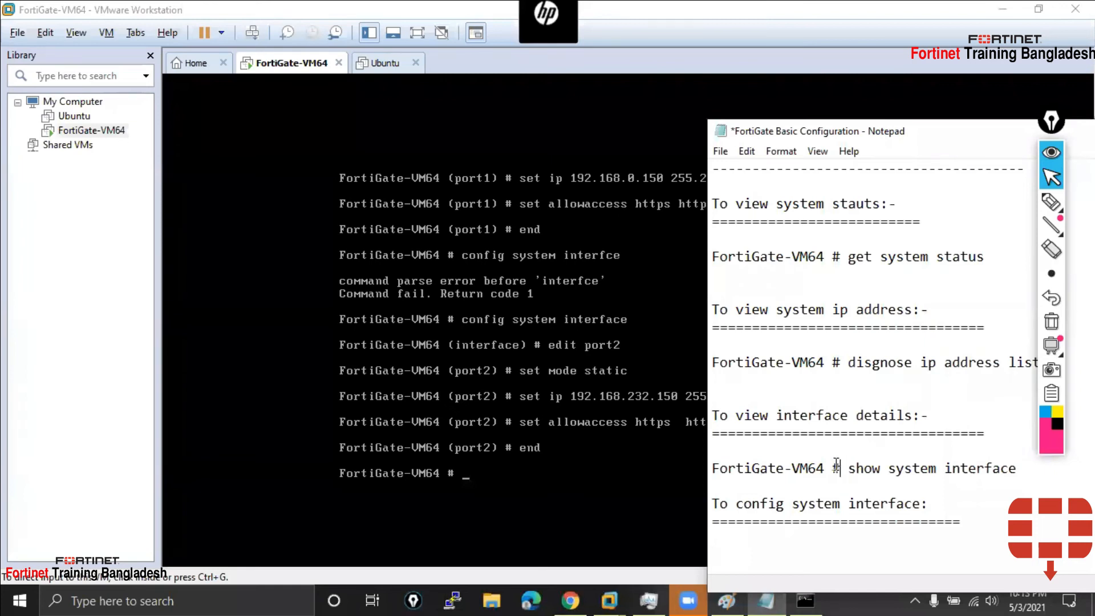
Copy the FortiGate-VM64 # prompt into the notes followed by 'config system interfce'
{"action": "left_click_drag", "start_coordinate": [841, 464], "coordinate": [683, 463]}
{"action": "key", "text": "ctrl+c"}
{"action": "left_click", "coordinate": [791, 556]}
{"action": "key", "text": "ctrl+v"}
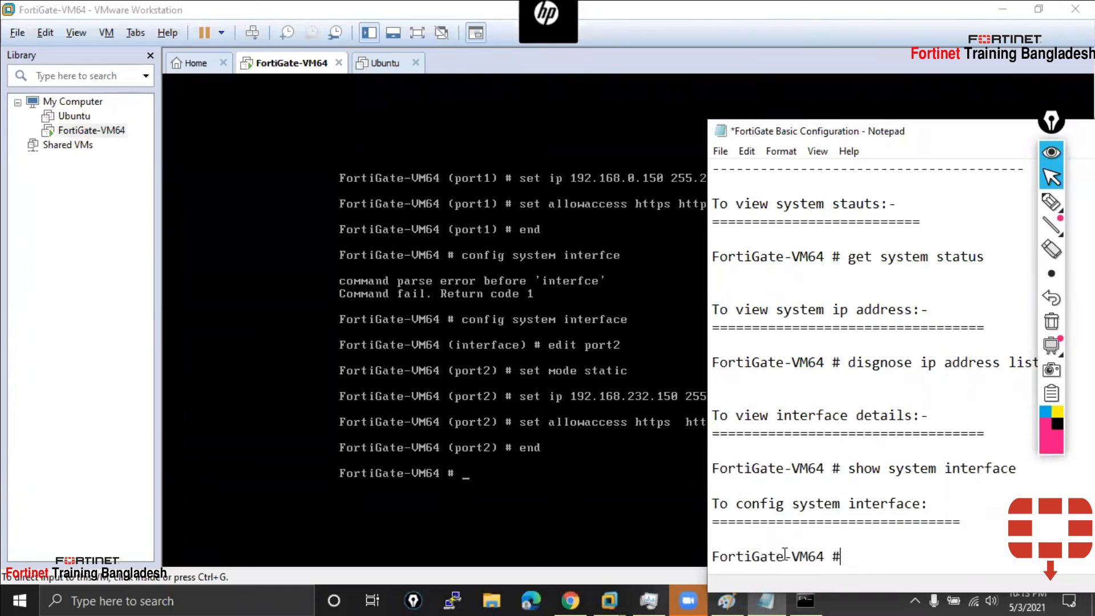
{"action": "type", "text": "o"}
{"action": "type", "text": "onfig systme"}
{"action": "key", "text": "BackSpace"}
{"action": "key", "text": "BackSpace"}
{"action": "key", "text": "BackSpace"}
{"action": "type", "text": "e"}
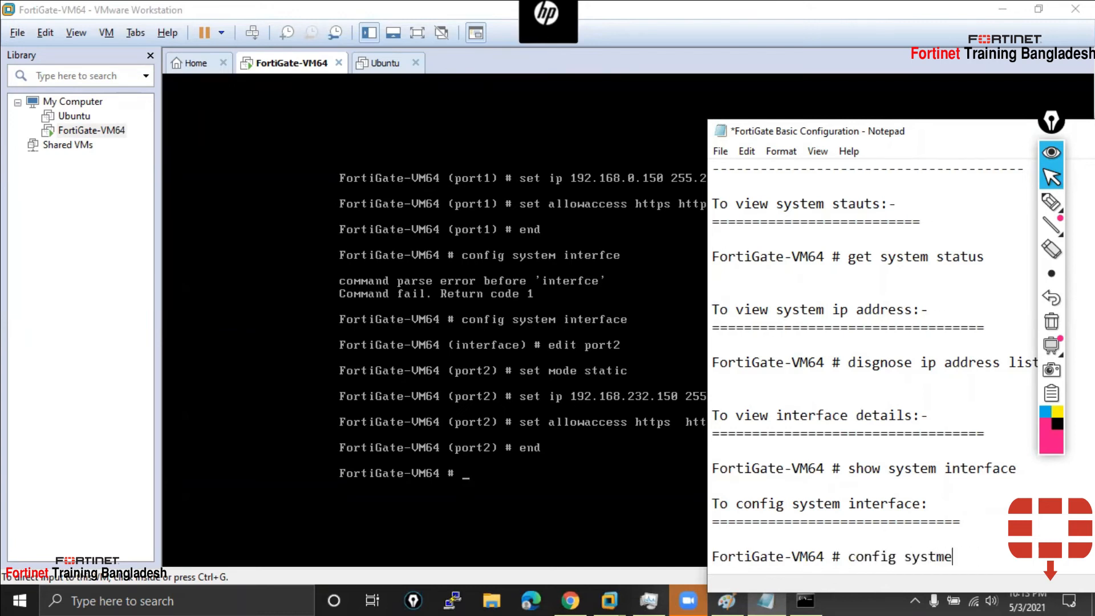
{"action": "type", "text": "m interface"}
{"action": "key", "text": "Return"}
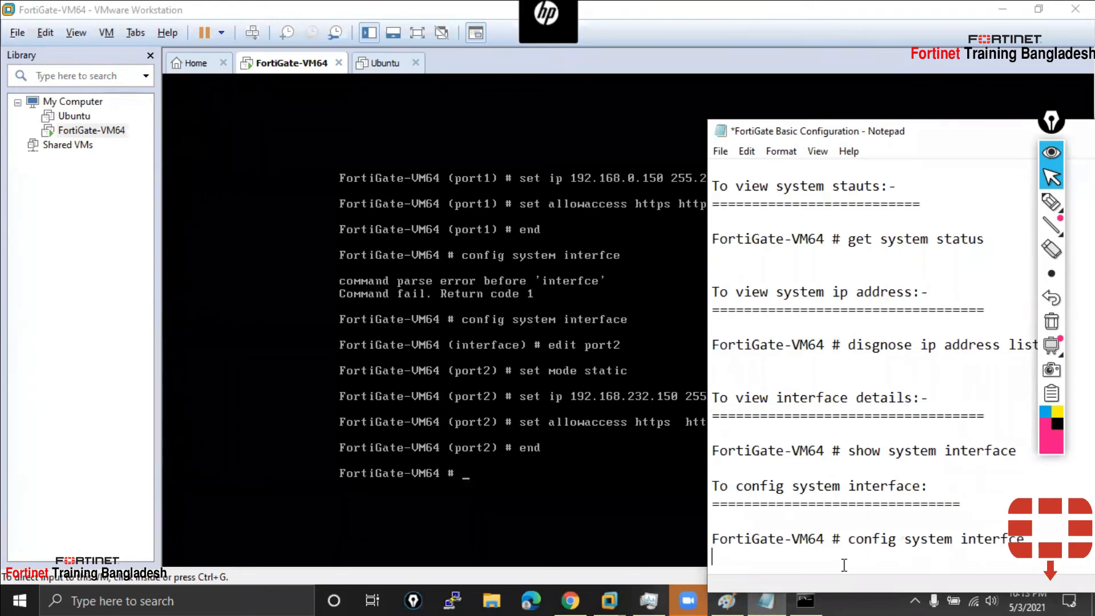
Add the line 'FortiGate-VM64 (interfcae) # edit port1' below it
{"action": "key", "text": "ctrl+v"}
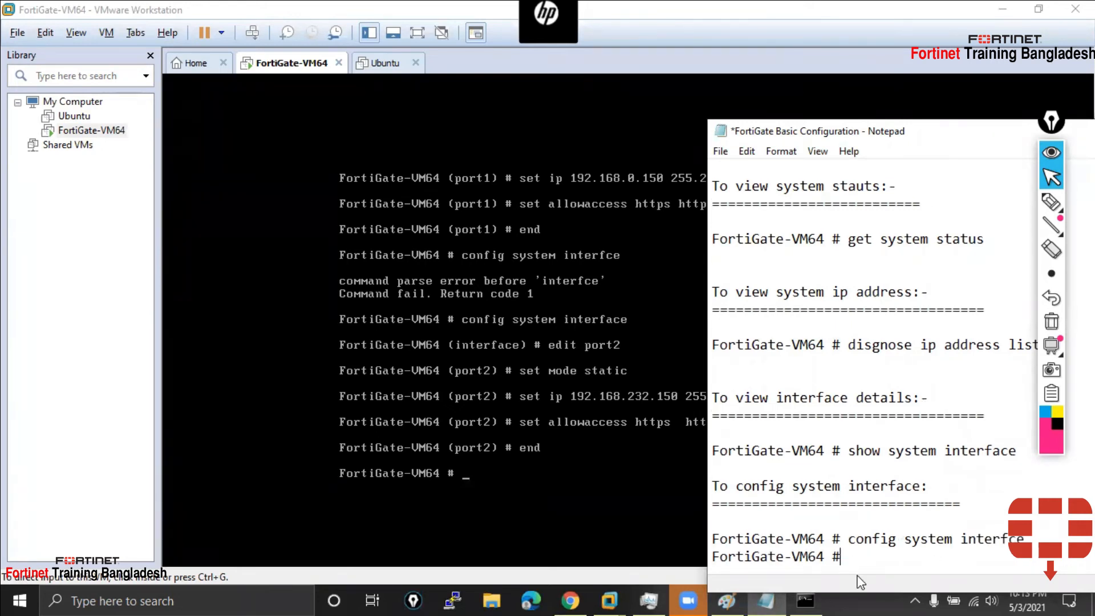
{"action": "key", "text": "Left"}
{"action": "type", "text": "(inte"}
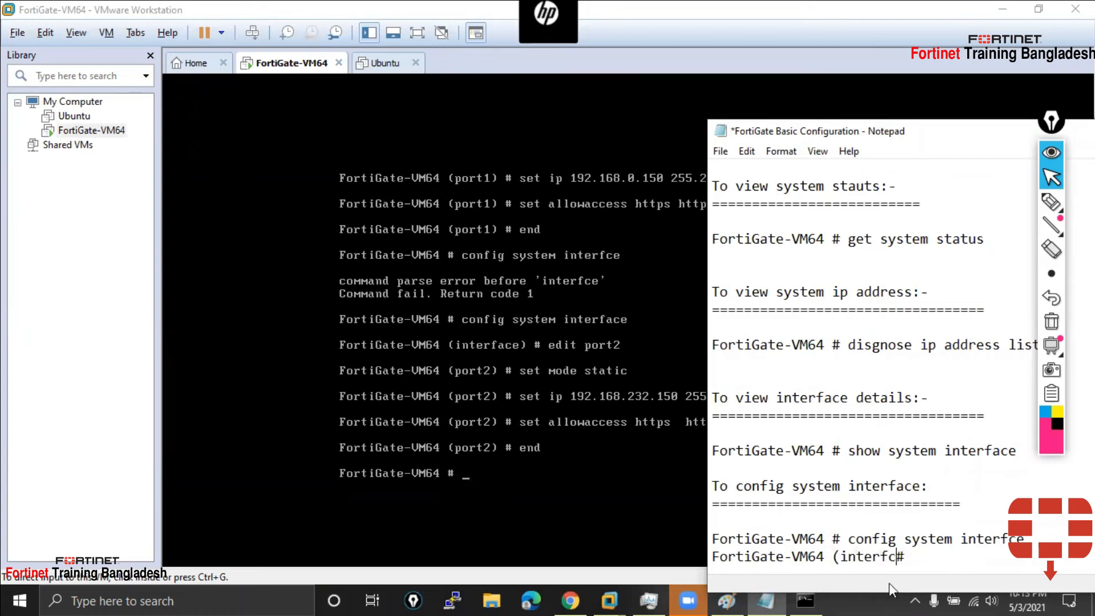
{"action": "type", "text": "rfcae)"}
{"action": "left_click", "coordinate": [972, 559]}
{"action": "type", "text": "edit port"}
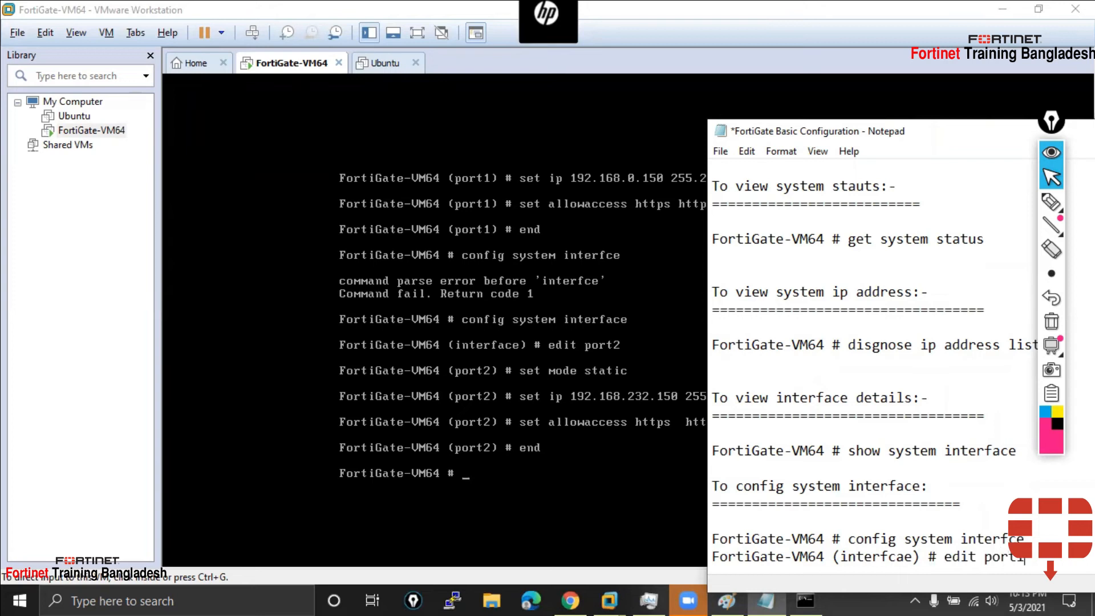
{"action": "type", "text": "1"}
{"action": "key", "text": "Return"}
{"action": "left_click_drag", "start_coordinate": [1027, 539], "coordinate": [711, 538]}
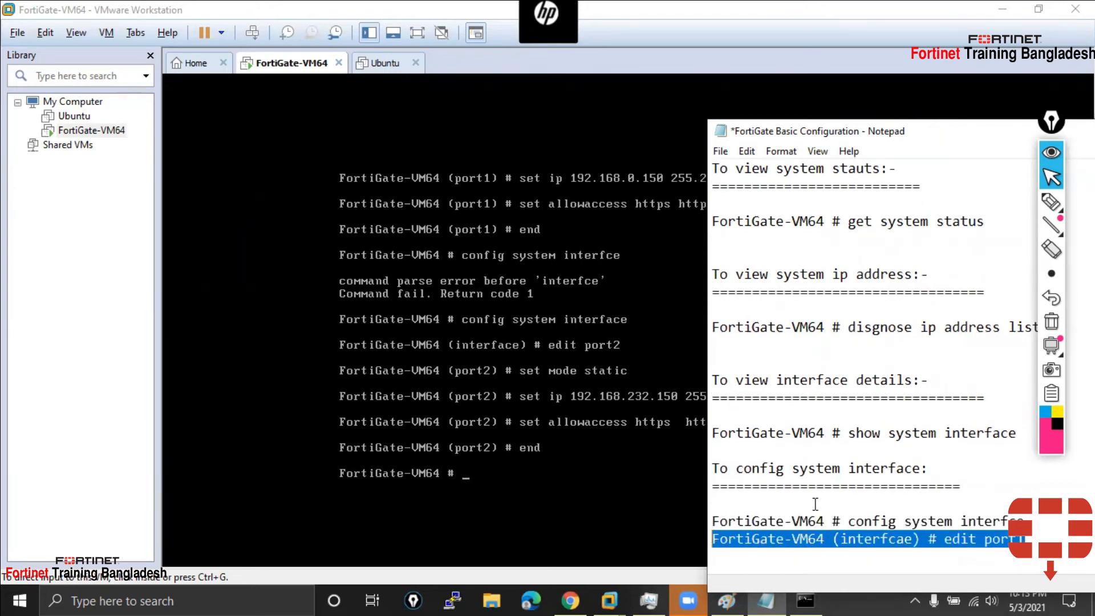
{"action": "left_click_drag", "start_coordinate": [828, 123], "coordinate": [804, 59]}
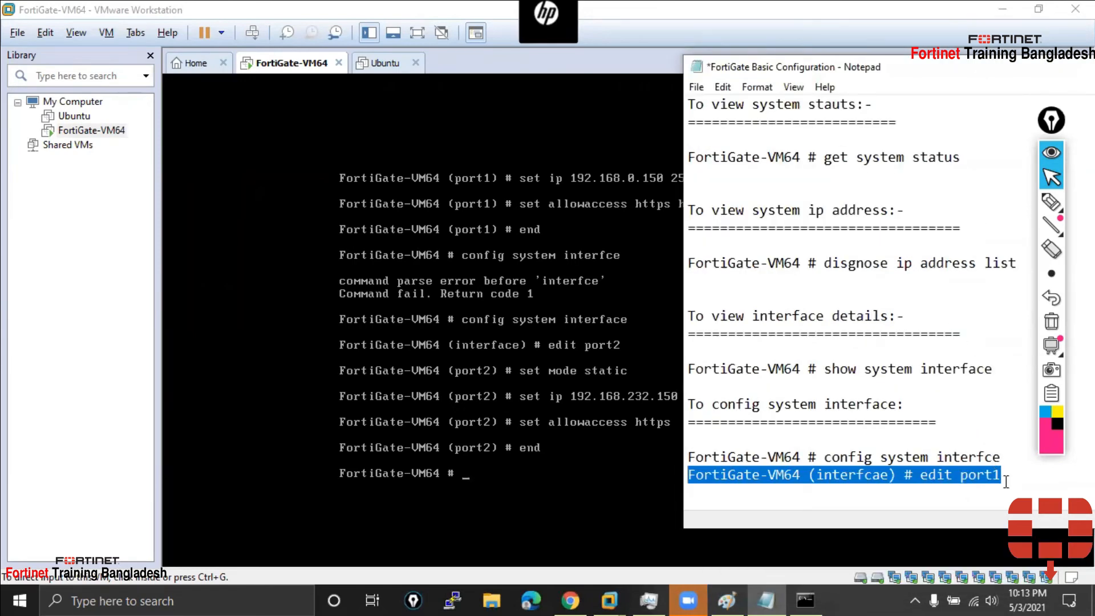
Add 'set mode static' and 'set ip 192.168.0.150 255.255.255.0' lines to the port1 notes
{"action": "left_click", "coordinate": [1004, 477]}
{"action": "key", "text": "Down"}
{"action": "key", "text": "ctrl+v"}
{"action": "key", "text": "BackSpace"}
{"action": "key", "text": "BackSpace"}
{"action": "key", "text": "BackSpace"}
{"action": "key", "text": "BackSpace"}
{"action": "key", "text": "BackSpace"}
{"action": "key", "text": "BackSpace"}
{"action": "key", "text": "BackSpace"}
{"action": "key", "text": "BackSpace"}
{"action": "key", "text": "BackSpace"}
{"action": "key", "text": "BackSpace"}
{"action": "type", "text": "set"}
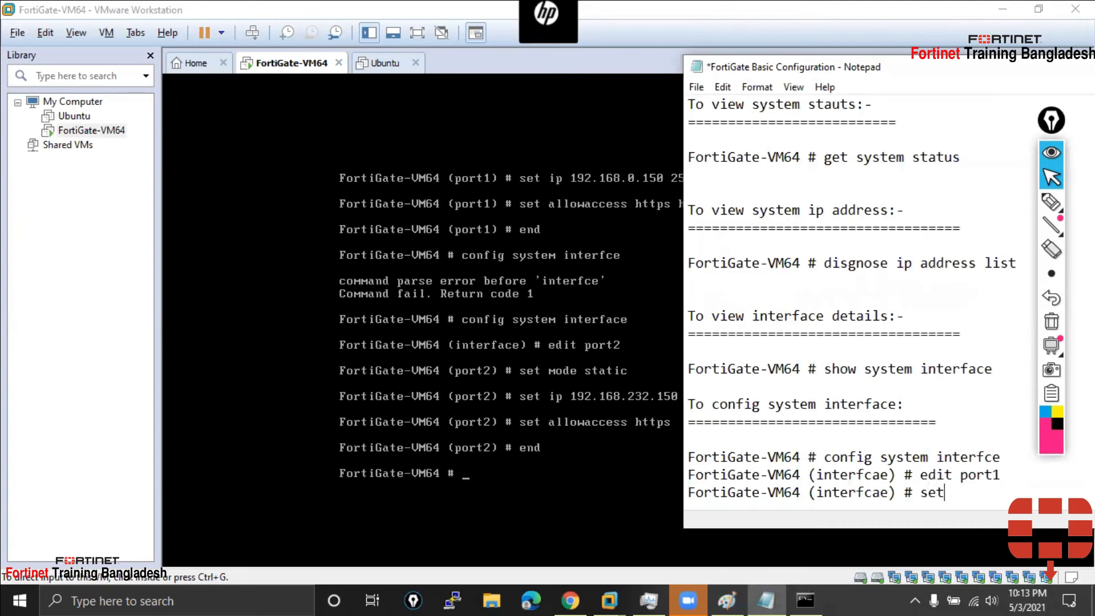
{"action": "type", "text": " mode static"}
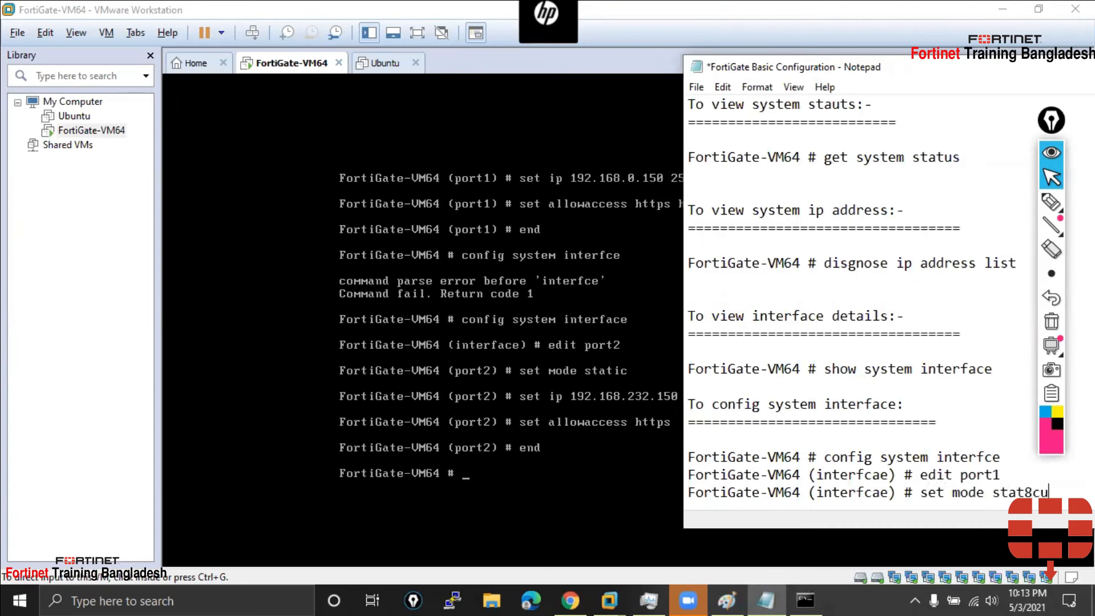
{"action": "key", "text": "Return"}
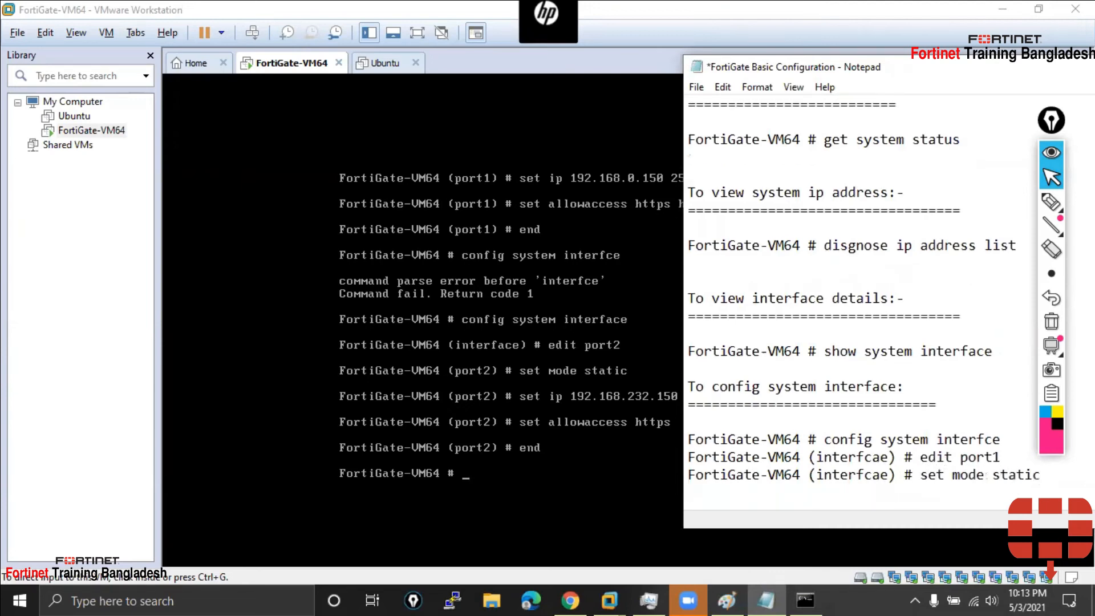
{"action": "key", "text": "ctrl+v"}
{"action": "key", "text": "BackSpace"}
{"action": "key", "text": "BackSpace"}
{"action": "key", "text": "BackSpace"}
{"action": "key", "text": "BackSpace"}
{"action": "key", "text": "BackSpace"}
{"action": "key", "text": "BackSpace"}
{"action": "key", "text": "BackSpace"}
{"action": "key", "text": "BackSpace"}
{"action": "key", "text": "BackSpace"}
{"action": "key", "text": "BackSpace"}
{"action": "type", "text": "set ip 1"}
{"action": "type", "text": "92.168."}
{"action": "type", "text": "0.25"}
{"action": "key", "text": "BackSpace"}
{"action": "key", "text": "BackSpace"}
{"action": "type", "text": "150."}
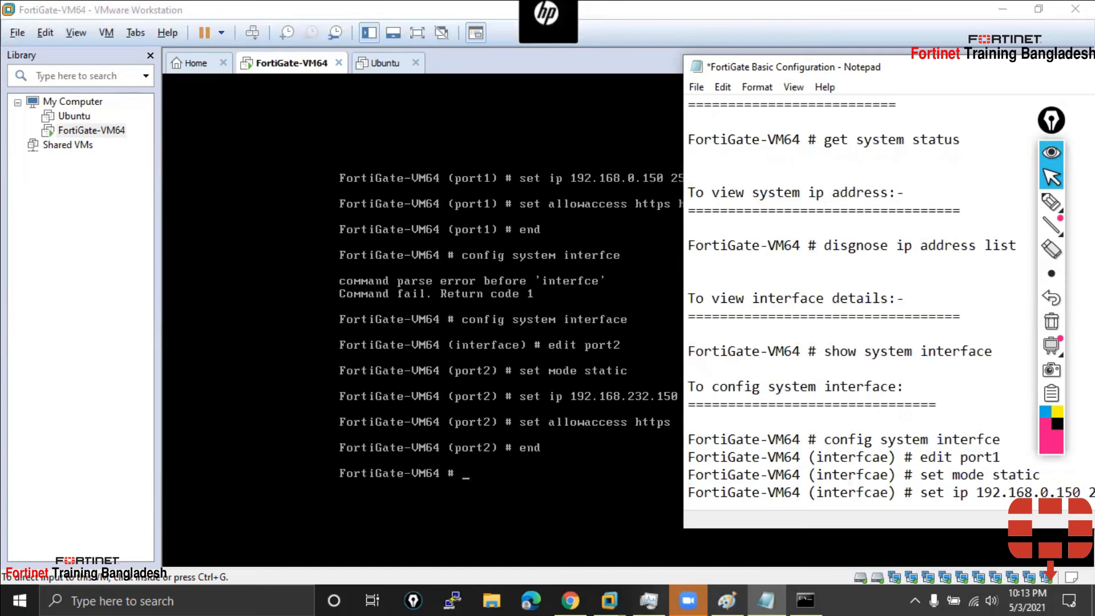
{"action": "key", "text": "Return"}
Add 'set allowaccess https http ssh telnet ping' and 'end' lines to the notes
{"action": "key", "text": "ctrl+v"}
{"action": "key", "text": "BackSpace"}
{"action": "key", "text": "BackSpace"}
{"action": "key", "text": "BackSpace"}
{"action": "key", "text": "BackSpace"}
{"action": "key", "text": "BackSpace"}
{"action": "key", "text": "BackSpace"}
{"action": "key", "text": "BackSpace"}
{"action": "key", "text": "BackSpace"}
{"action": "key", "text": "BackSpace"}
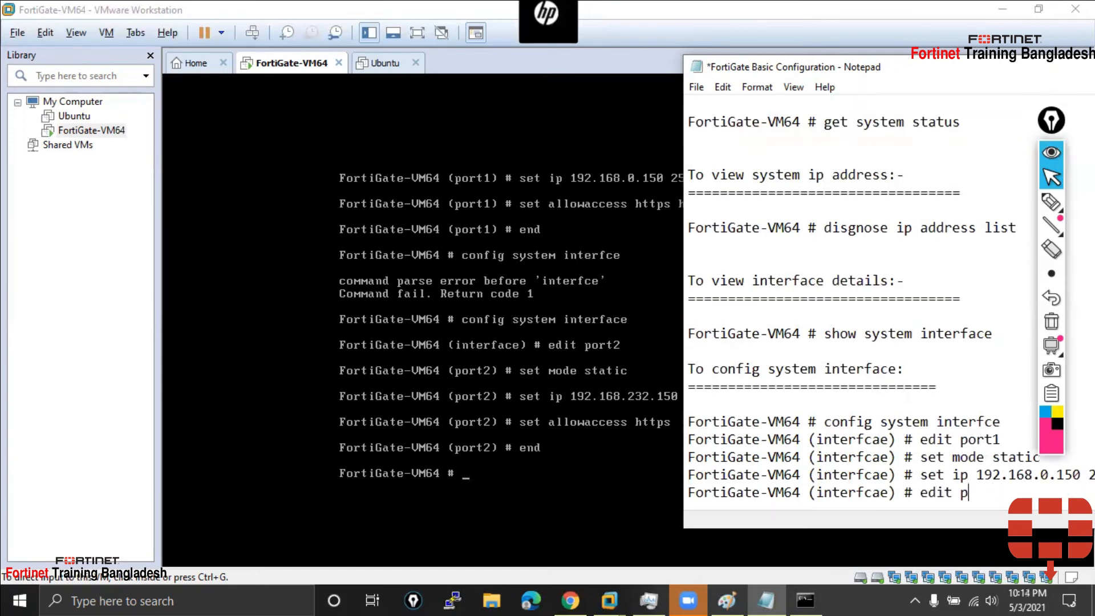
{"action": "type", "text": "s"}
{"action": "key", "text": "BackSpace"}
{"action": "key", "text": "BackSpace"}
{"action": "type", "text": "set allowaccess hh"}
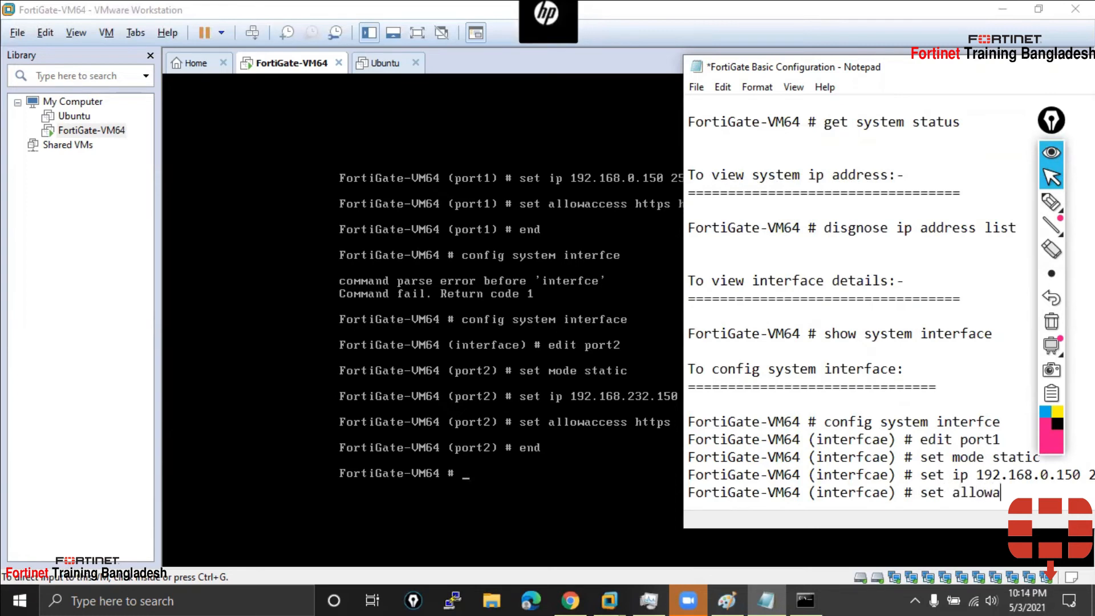
{"action": "key", "text": "BackSpace"}
{"action": "type", "text": "ttps"}
{"action": "left_click_drag", "start_coordinate": [940, 74], "coordinate": [533, 87]}
{"action": "key", "text": "BackSpace"}
{"action": "type", "text": "ttp ssh telnet ping"}
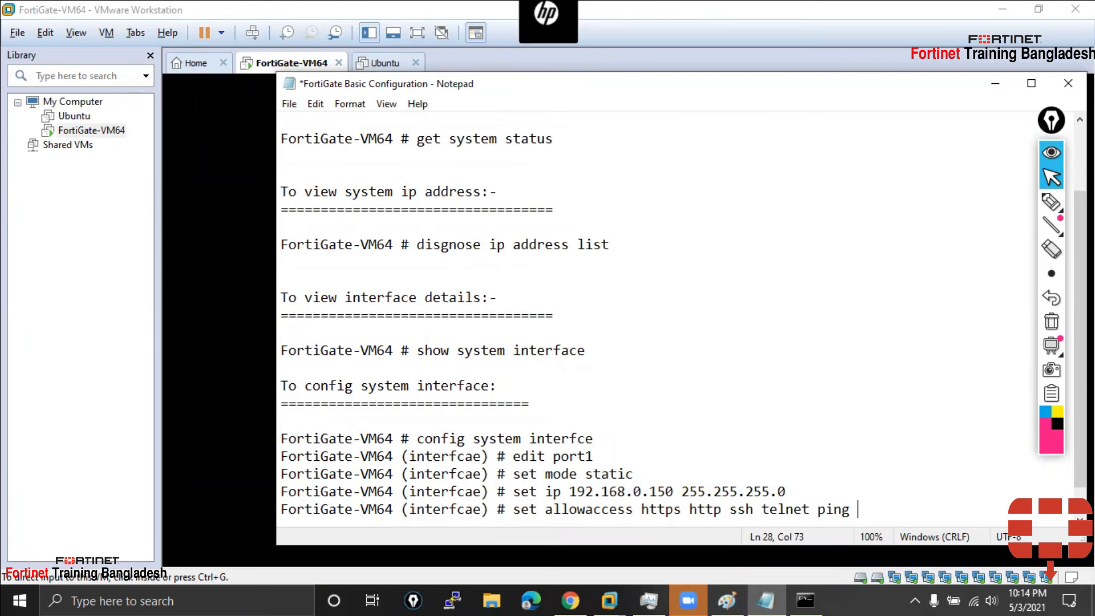
{"action": "key", "text": "Return"}
{"action": "key", "text": "ctrl+v"}
{"action": "key", "text": "BackSpace"}
{"action": "key", "text": "BackSpace"}
{"action": "key", "text": "BackSpace"}
{"action": "key", "text": "BackSpace"}
{"action": "key", "text": "BackSpace"}
{"action": "key", "text": "BackSpace"}
{"action": "key", "text": "BackSpace"}
{"action": "type", "text": "end"}
Save the notes, review the port1 command block, and minimize Notepad
{"action": "key", "text": "ctrl+s"}
{"action": "left_click", "coordinate": [588, 443]}
{"action": "scroll", "coordinate": [677, 384], "scroll_direction": "down", "scroll_amount": 1}
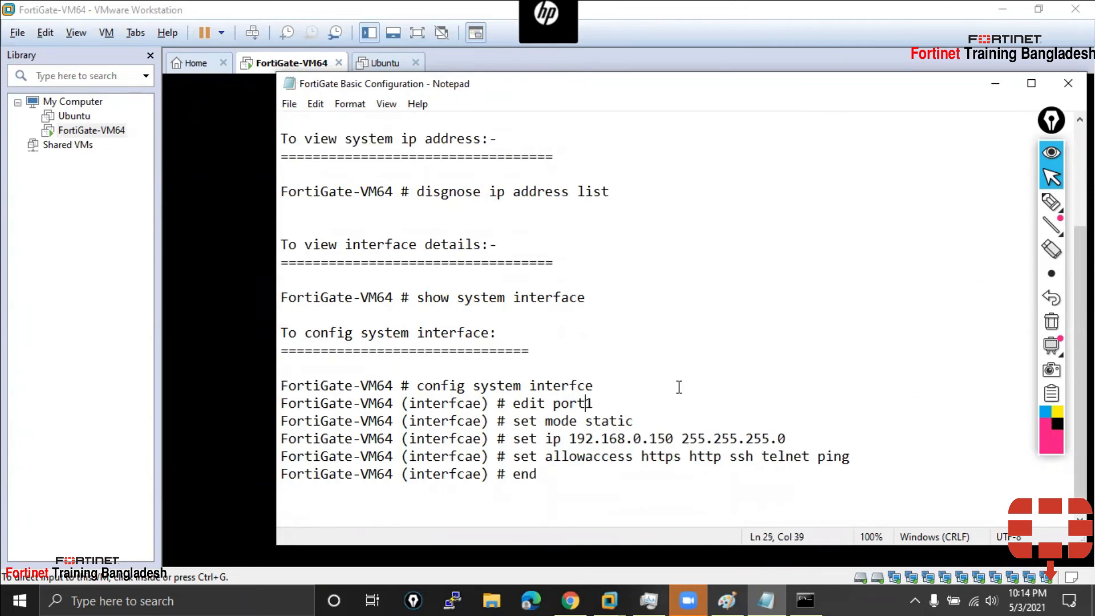
{"action": "left_click_drag", "start_coordinate": [542, 483], "coordinate": [397, 385]}
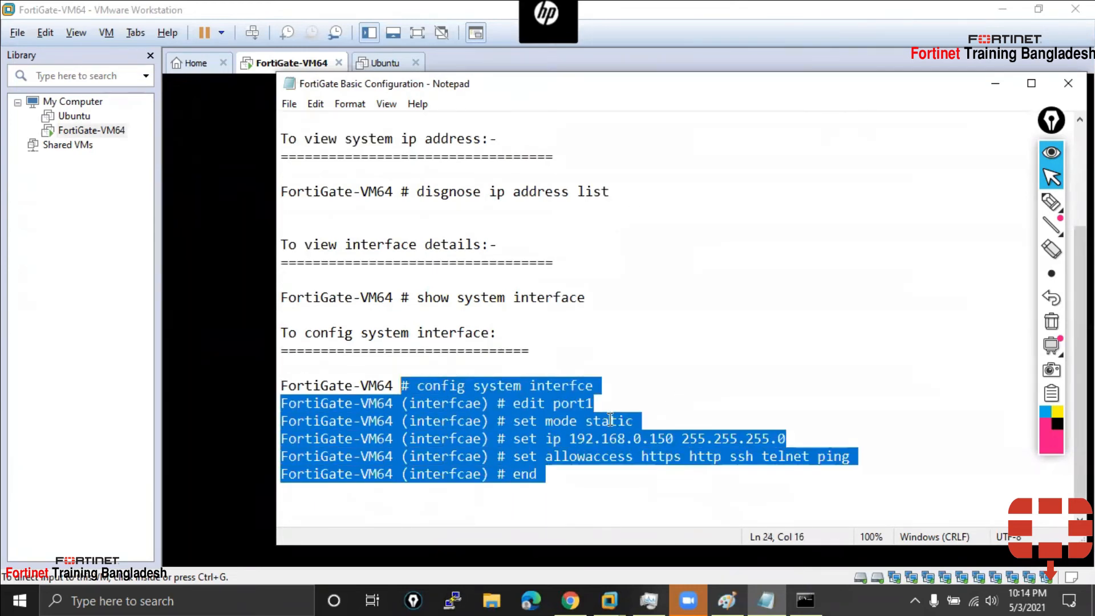
{"action": "left_click", "coordinate": [609, 420]}
{"action": "left_click", "coordinate": [995, 83]}
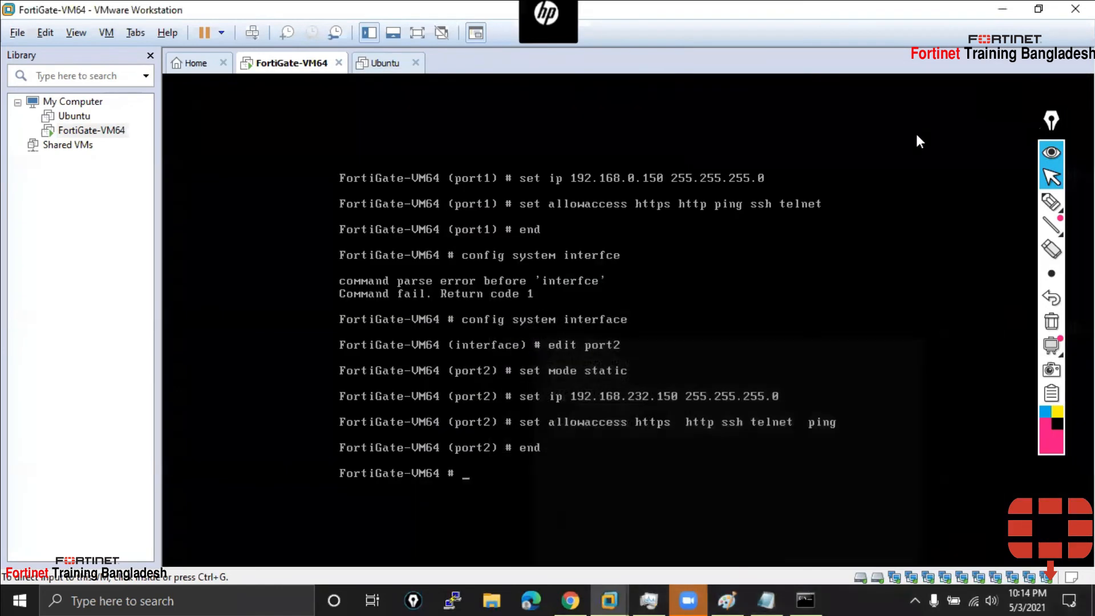
Run 'diagnose ip address list' in the FortiGate console
{"action": "left_click", "coordinate": [506, 477]}
{"action": "key", "text": "Return"}
{"action": "key", "text": "Return"}
{"action": "type", "text": "diagnose ip addres"}
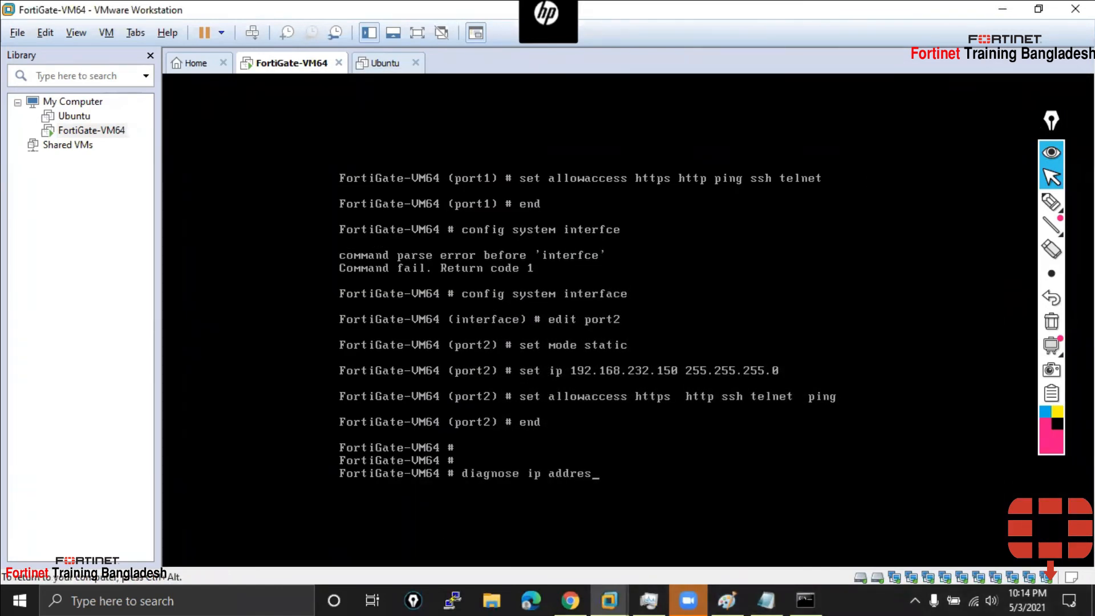
{"action": "type", "text": "s list"}
{"action": "key", "text": "Return"}
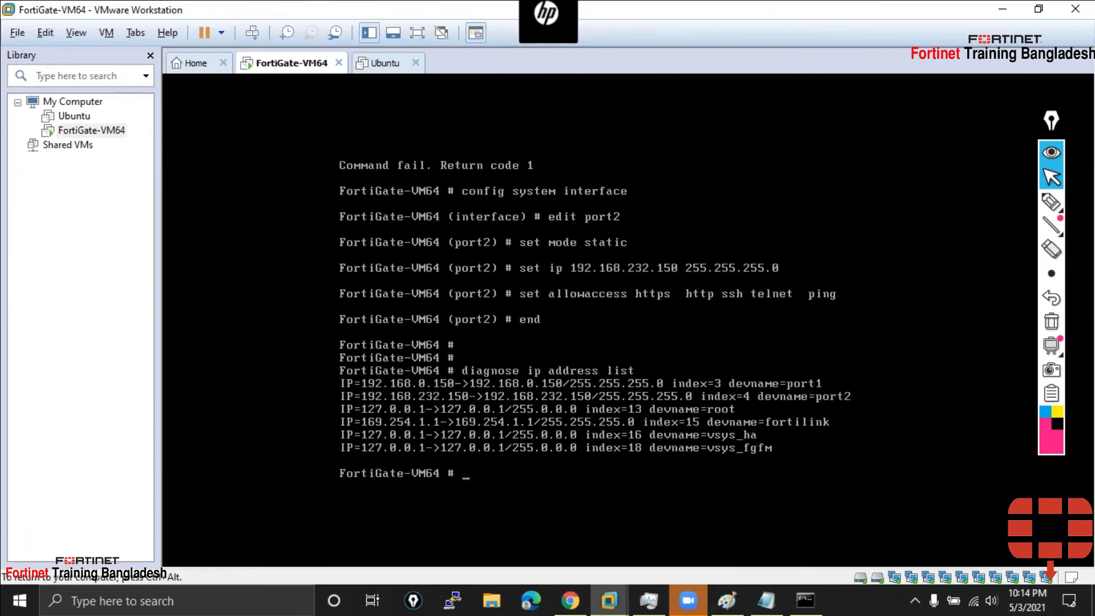
{"action": "key", "text": "ctrl+alt"}
Underline port1 192.168.0.150 and port2 192.168.232.150 in the output, then begin typing 'show syst'
{"action": "left_click", "coordinate": [1048, 202]}
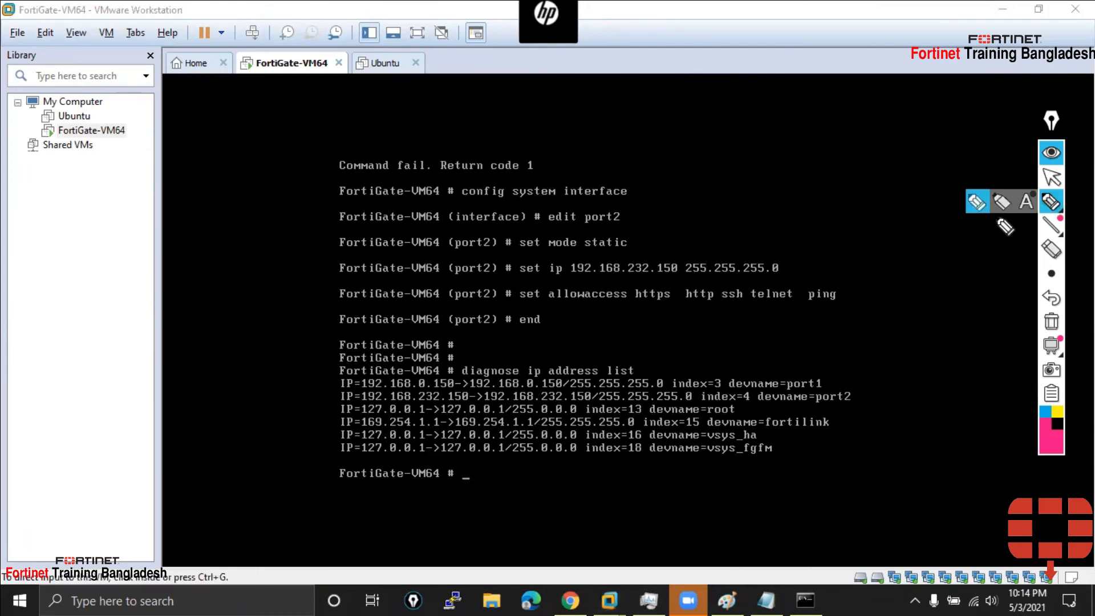
{"action": "mouse_move", "coordinate": [823, 381]}
{"action": "left_mouse_down"}
{"action": "mouse_move", "coordinate": [875, 379]}
{"action": "mouse_move", "coordinate": [902, 397]}
{"action": "left_mouse_up"}
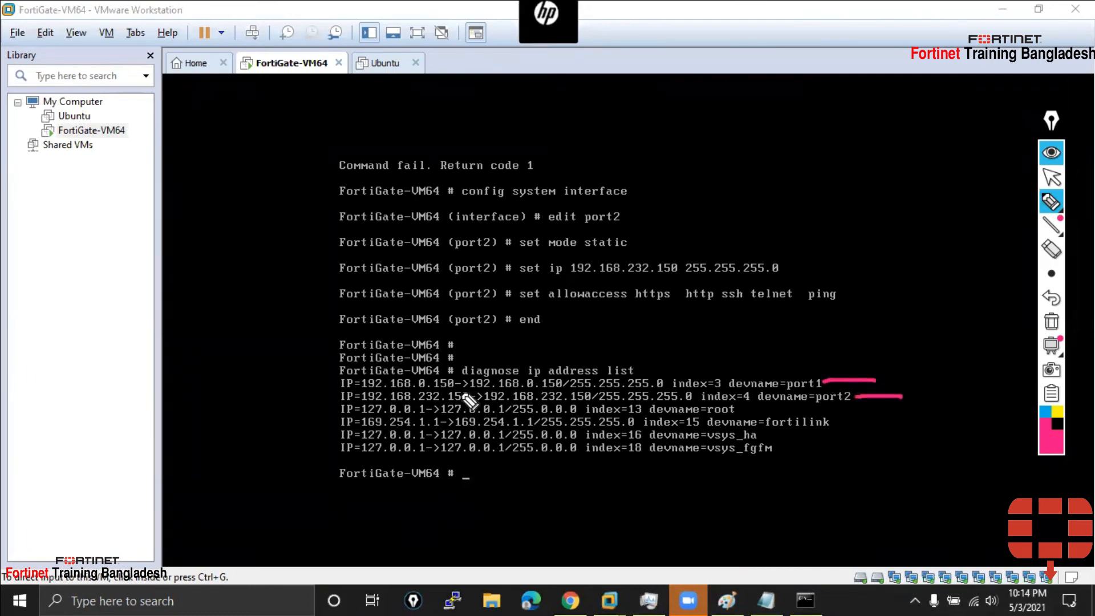
{"action": "left_click_drag", "start_coordinate": [364, 390], "coordinate": [453, 388]}
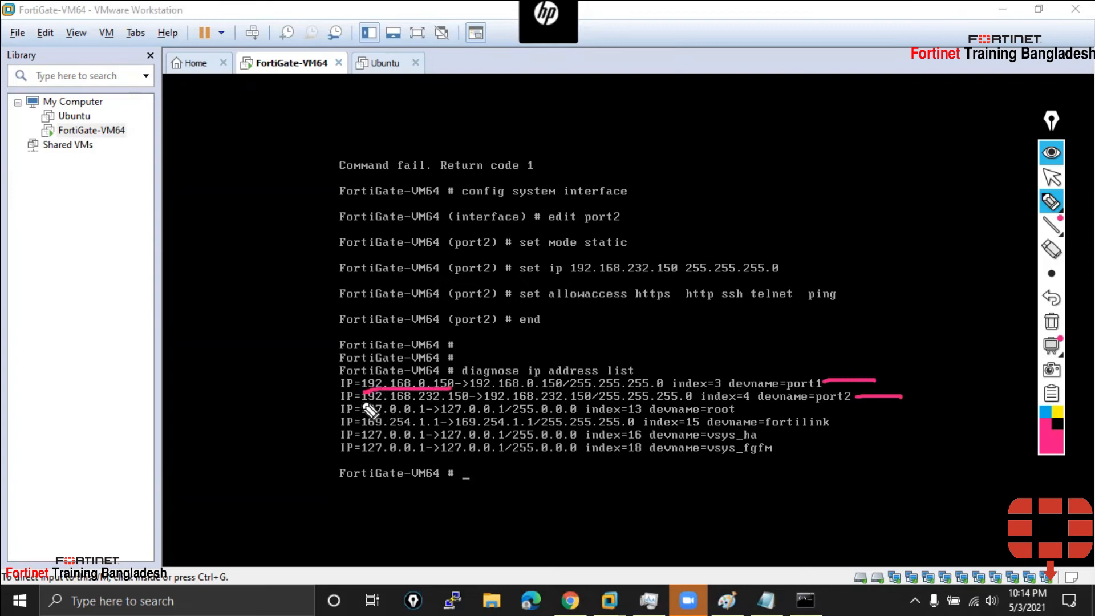
{"action": "left_click_drag", "start_coordinate": [361, 402], "coordinate": [467, 402]}
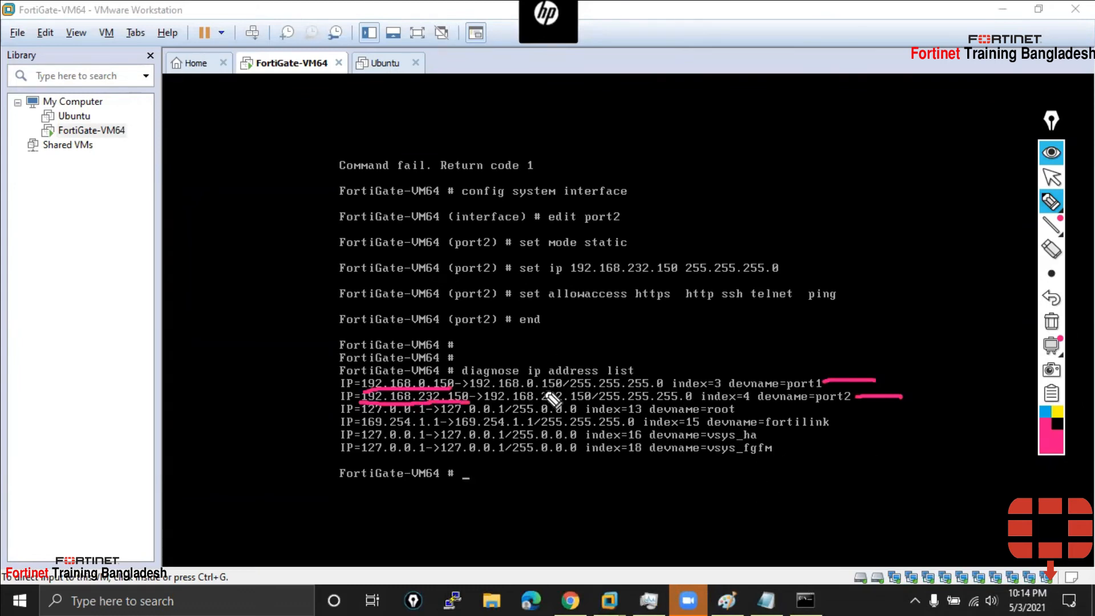
{"action": "left_click", "coordinate": [1051, 176]}
{"action": "left_click", "coordinate": [494, 482]}
{"action": "type", "text": "show syst"}
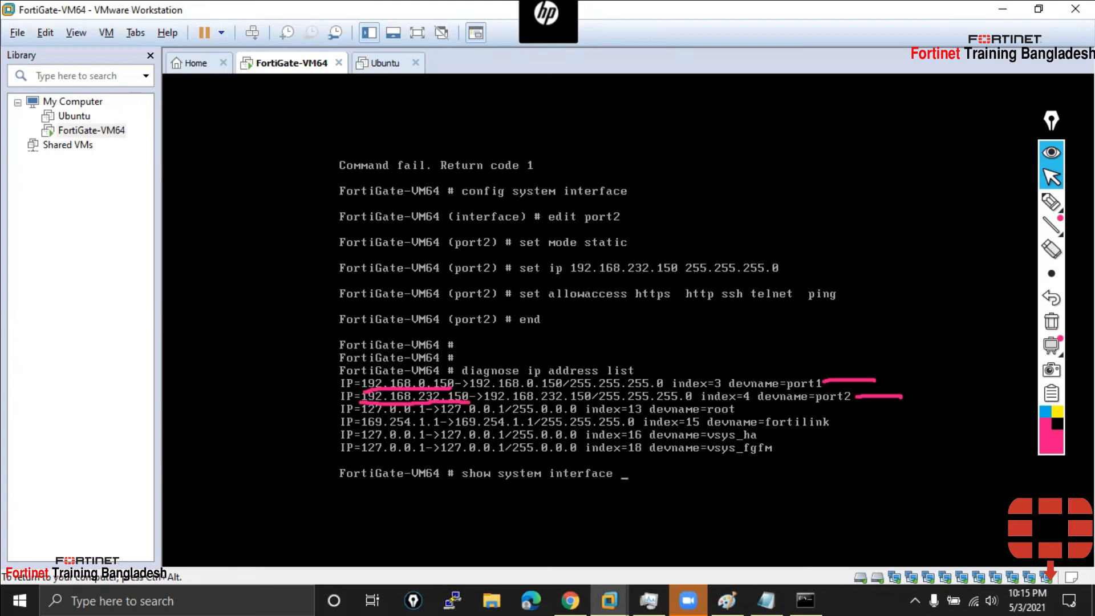
{"action": "type", "text": "em interface"}
{"action": "key", "text": "Return"}
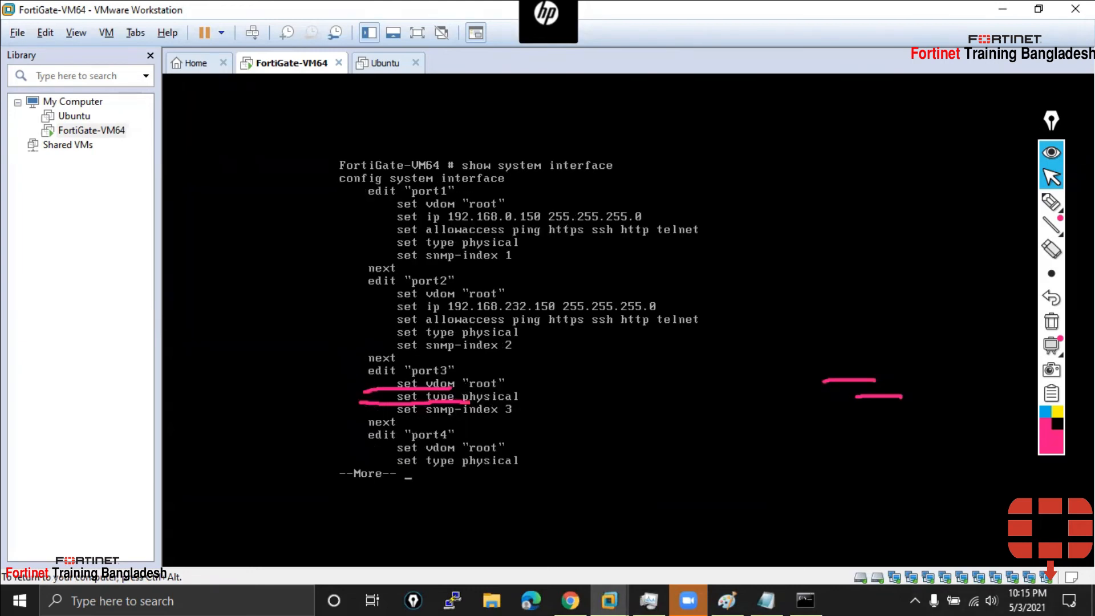
{"action": "left_click", "coordinate": [1051, 201]}
{"action": "mouse_move", "coordinate": [383, 200]}
{"action": "left_mouse_down"}
{"action": "mouse_move", "coordinate": [382, 262]}
{"action": "mouse_move", "coordinate": [408, 264]}
{"action": "mouse_move", "coordinate": [360, 287]}
{"action": "mouse_move", "coordinate": [357, 351]}
{"action": "mouse_move", "coordinate": [394, 351]}
{"action": "left_mouse_up"}
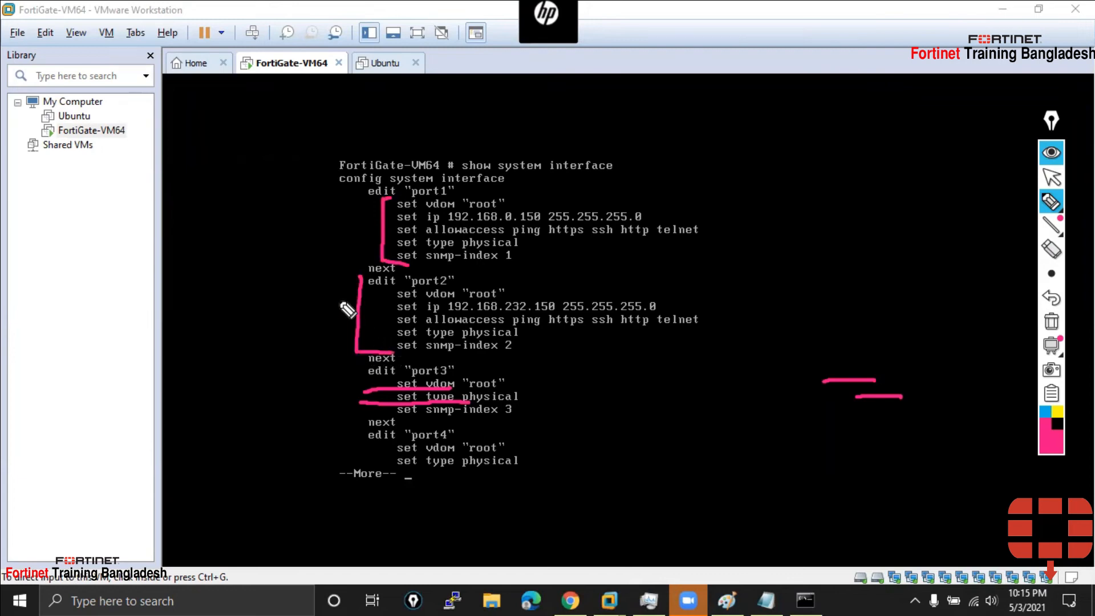
{"action": "left_click_drag", "start_coordinate": [360, 275], "coordinate": [394, 273]}
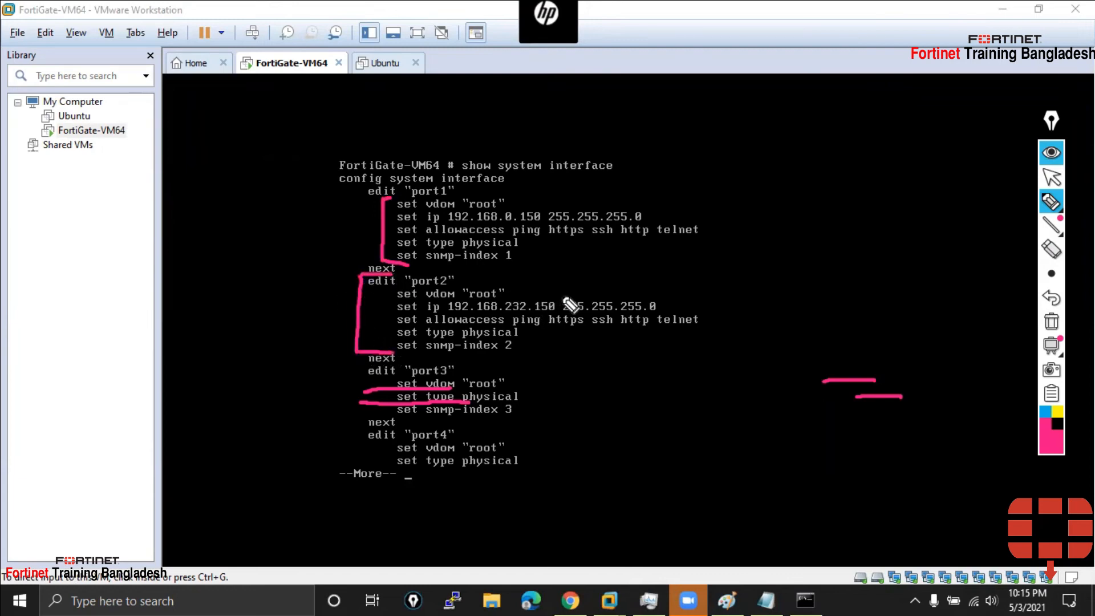
{"action": "left_click_drag", "start_coordinate": [704, 314], "coordinate": [733, 306]}
{"action": "left_click_drag", "start_coordinate": [647, 215], "coordinate": [779, 216]}
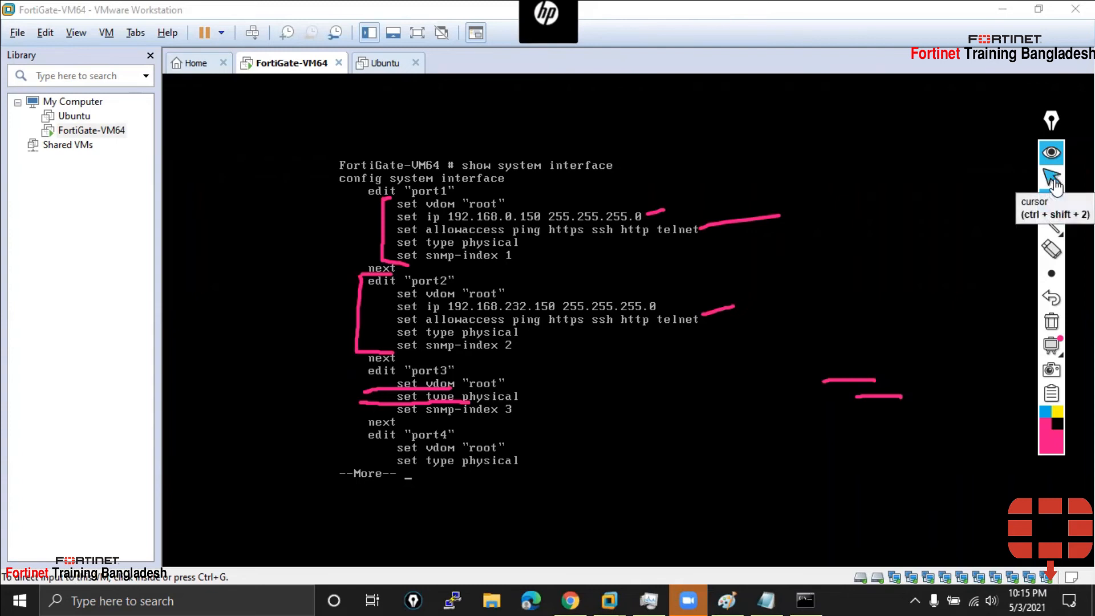
{"action": "left_click", "coordinate": [1053, 180]}
{"action": "left_click", "coordinate": [1052, 322]}
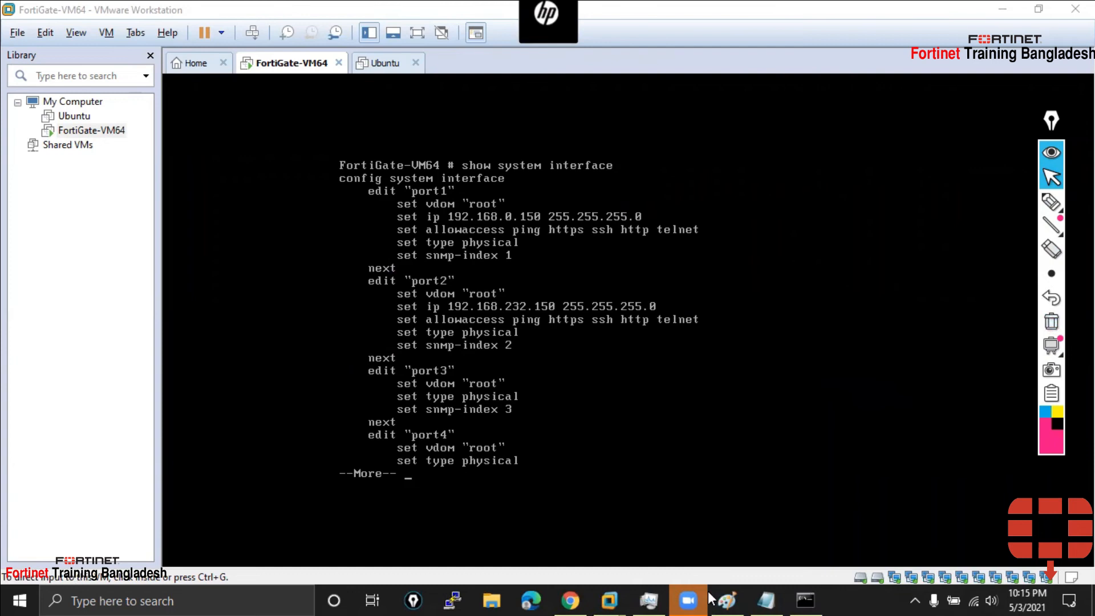
Finish the interface listing, compare it with the Paint network diagram, then return to Workstation's Home page
{"action": "key", "text": "q"}
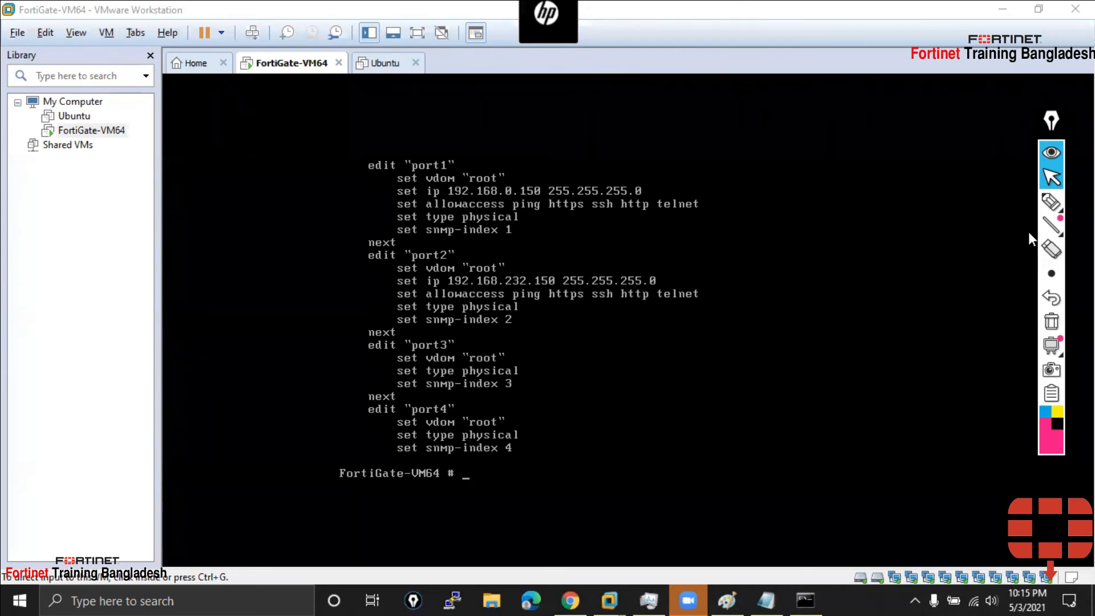
{"action": "left_click", "coordinate": [727, 599]}
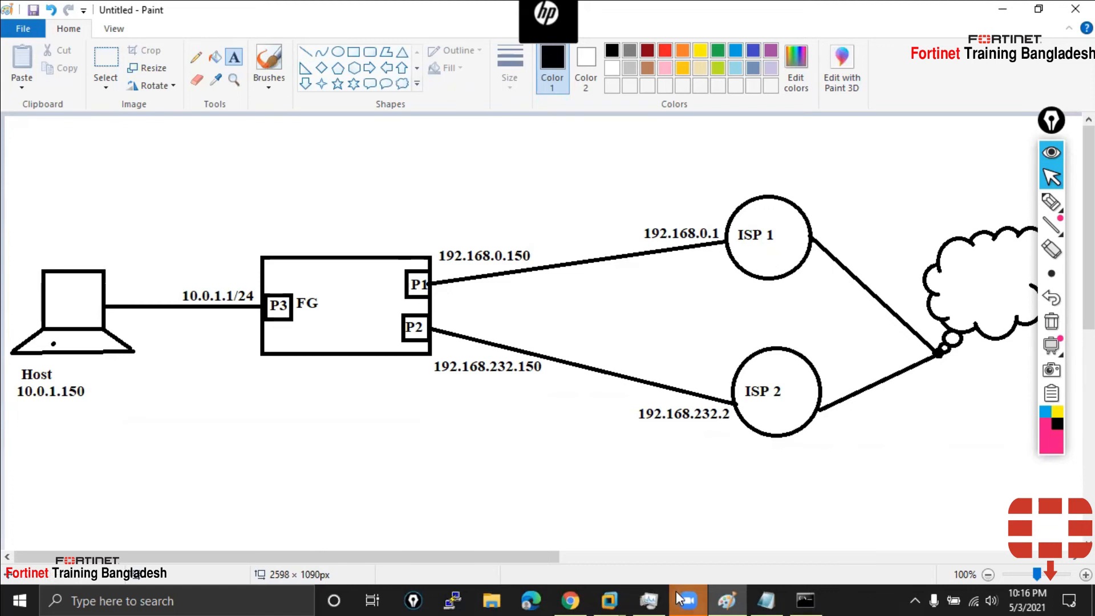
{"action": "left_click", "coordinate": [618, 597]}
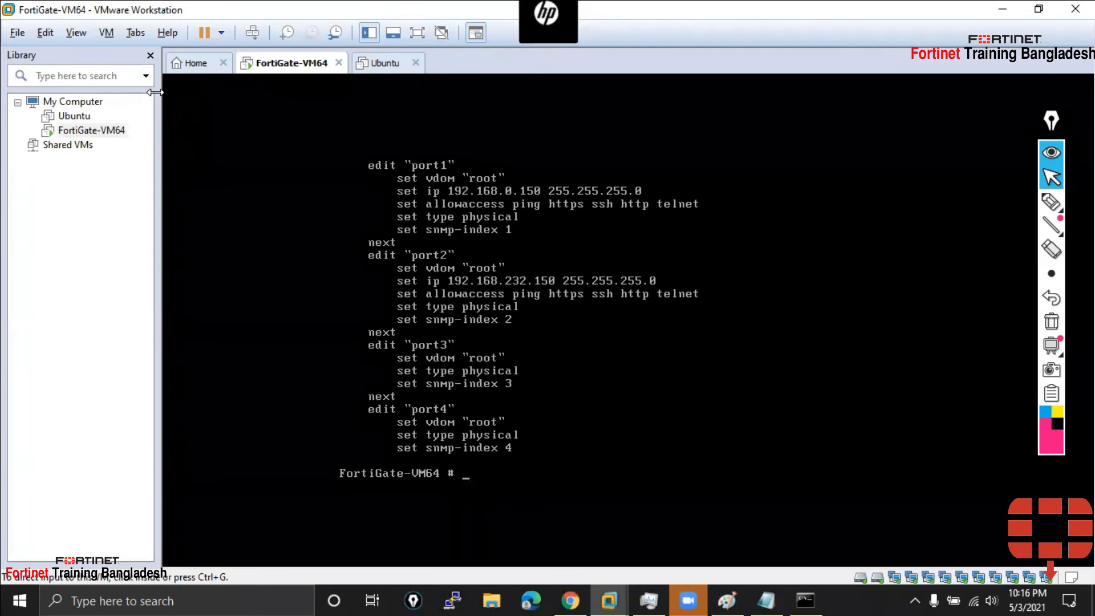
{"action": "left_click", "coordinate": [191, 63]}
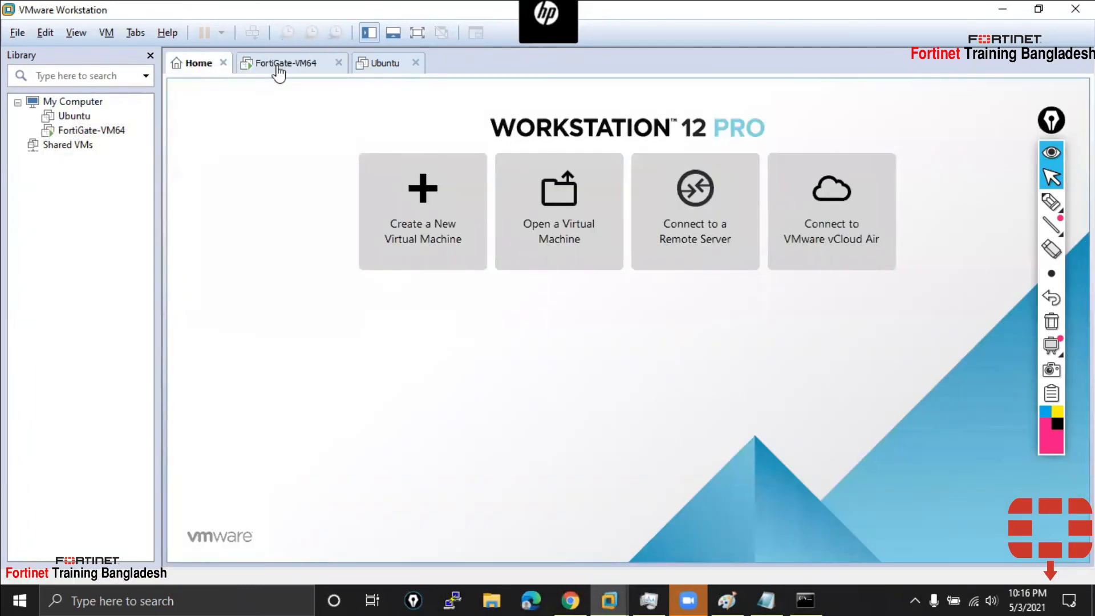
Open FortiGate-VM64 settings and review adapters 1–3: bridged, NAT, and LAN 1 segment
{"action": "left_click", "coordinate": [51, 102]}
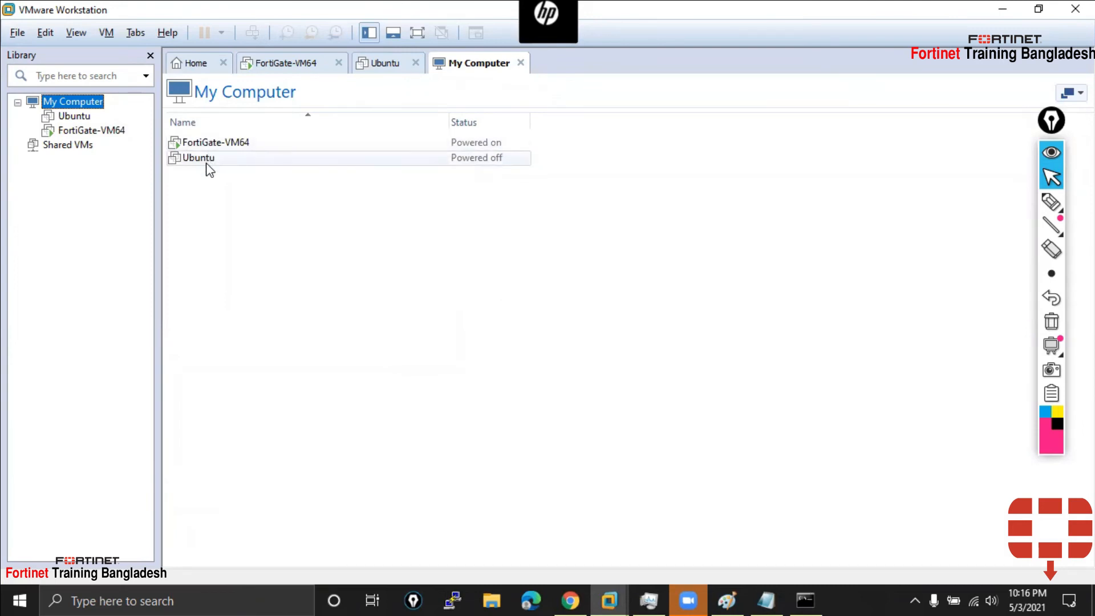
{"action": "left_click", "coordinate": [233, 147]}
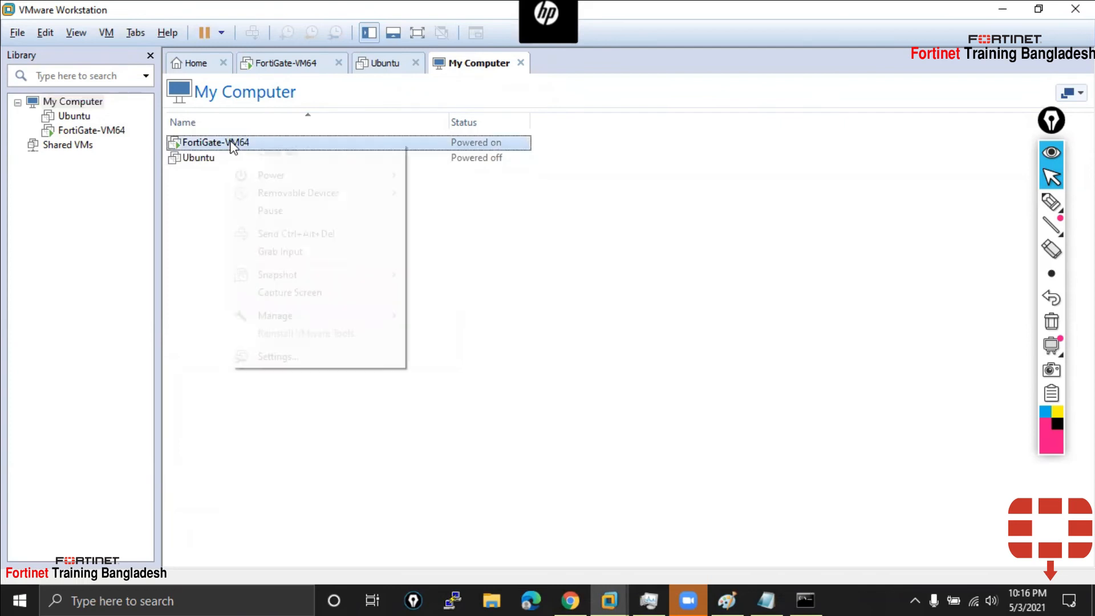
{"action": "right_click", "coordinate": [233, 148]}
{"action": "left_click", "coordinate": [309, 357]}
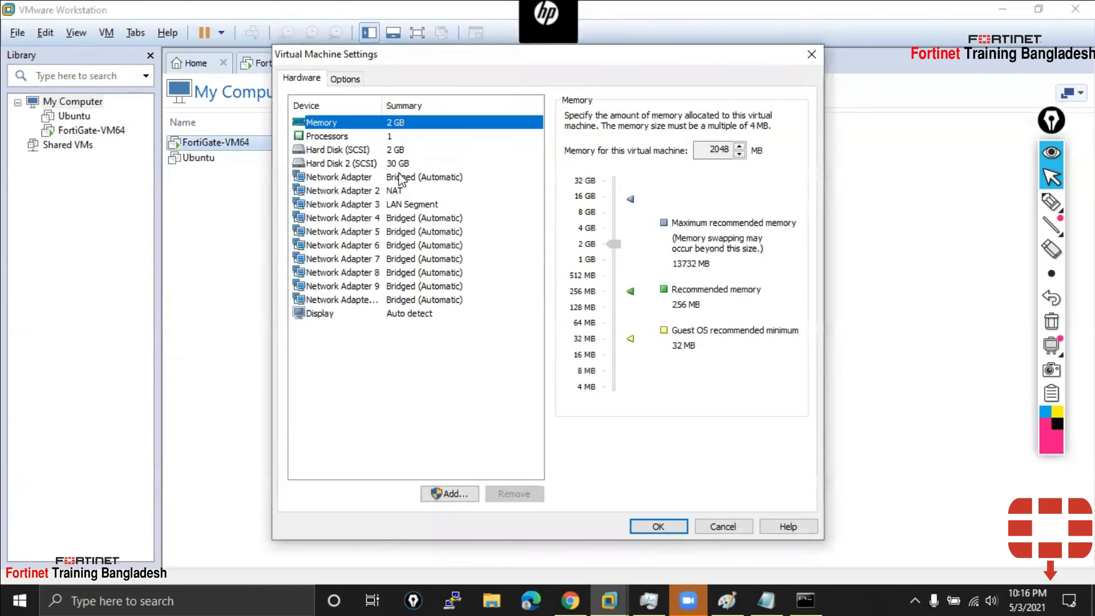
{"action": "left_click", "coordinate": [358, 191]}
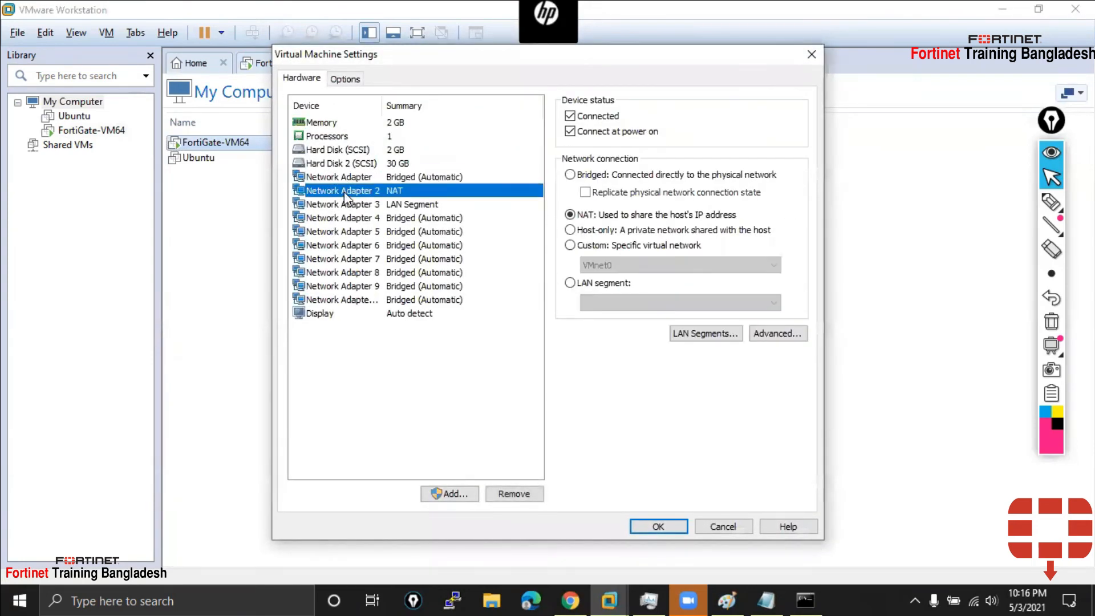
{"action": "left_click", "coordinate": [342, 207]}
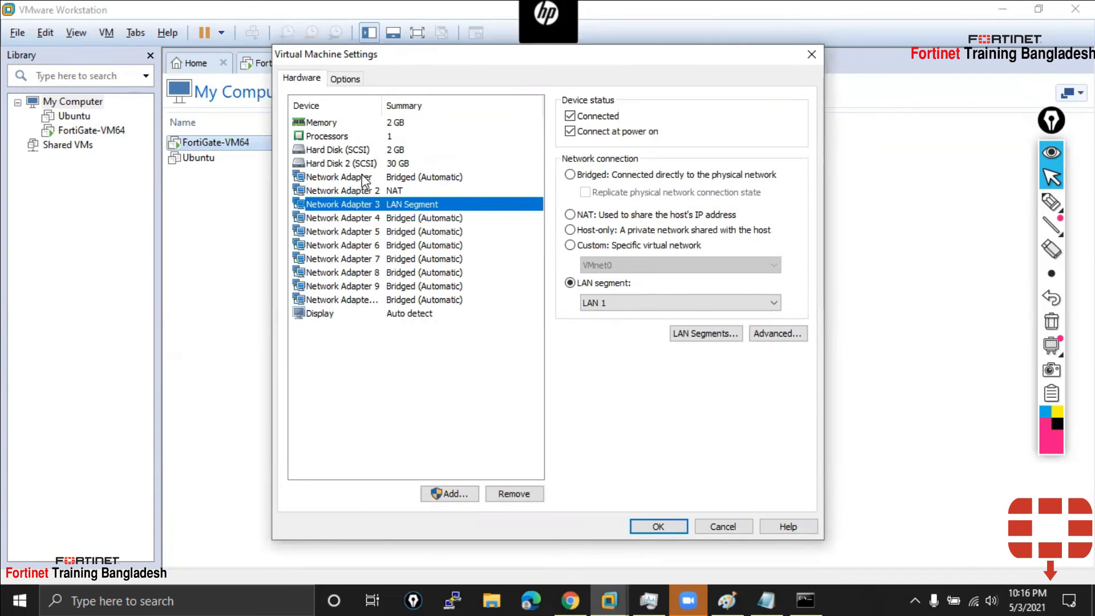
{"action": "left_click", "coordinate": [362, 177]}
{"action": "left_click", "coordinate": [358, 191]}
{"action": "left_click", "coordinate": [355, 206]}
{"action": "left_click", "coordinate": [365, 178]}
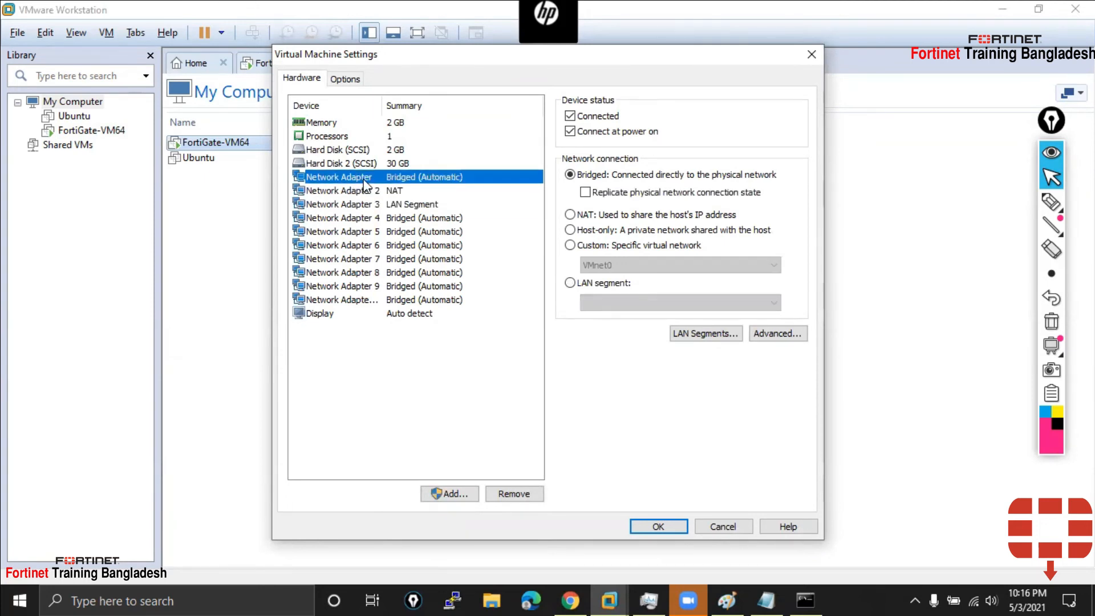
Compare the adapter settings against the network diagram in Paint
{"action": "left_click", "coordinate": [730, 599]}
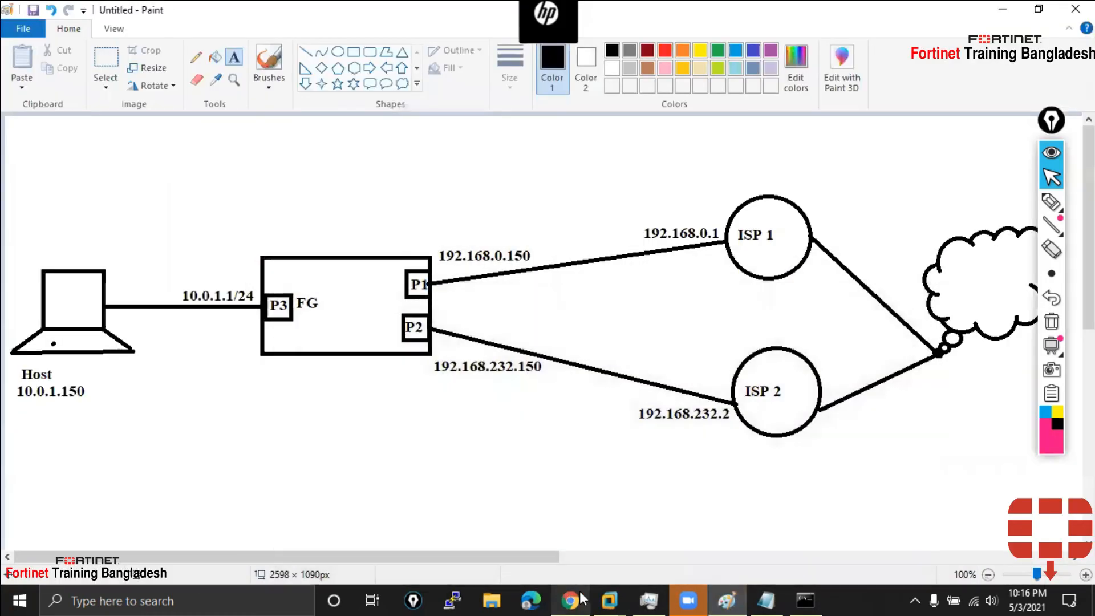
{"action": "left_click", "coordinate": [608, 599]}
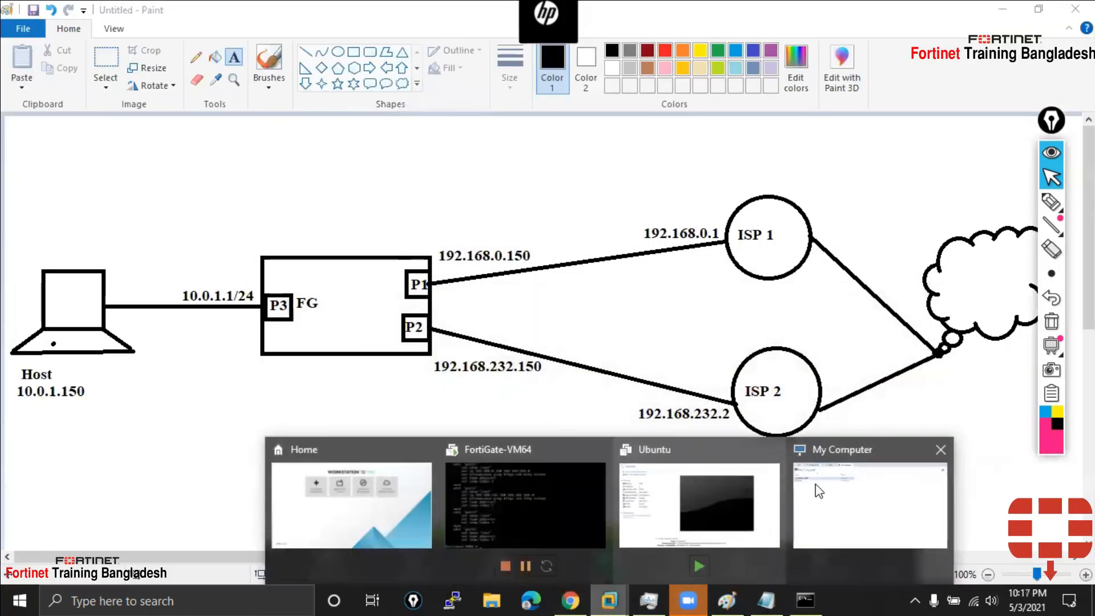
{"action": "left_click", "coordinate": [829, 490]}
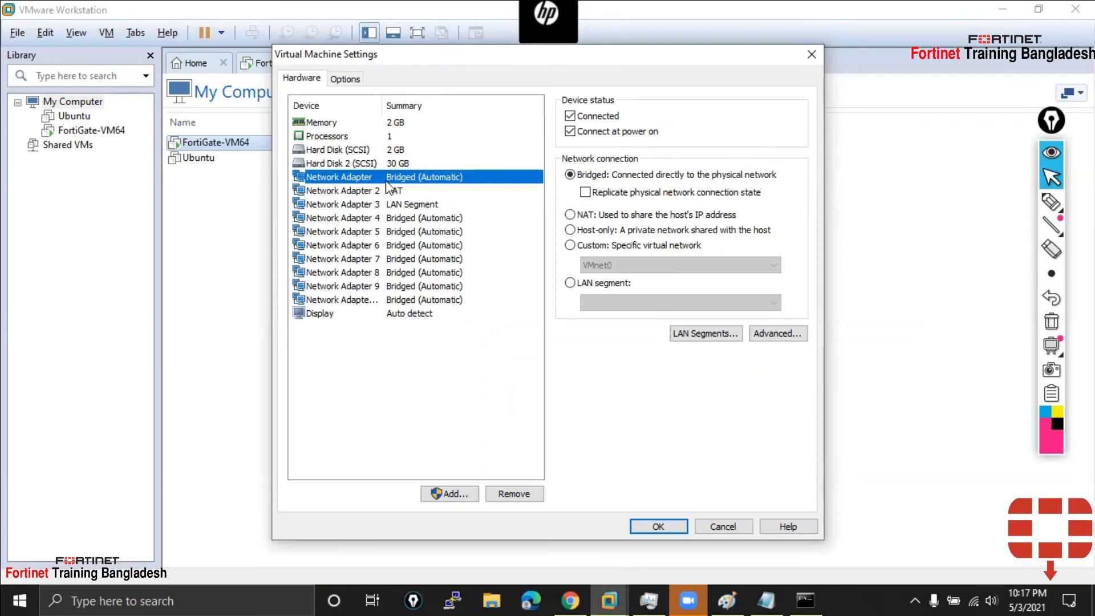
{"action": "left_click", "coordinate": [727, 600]}
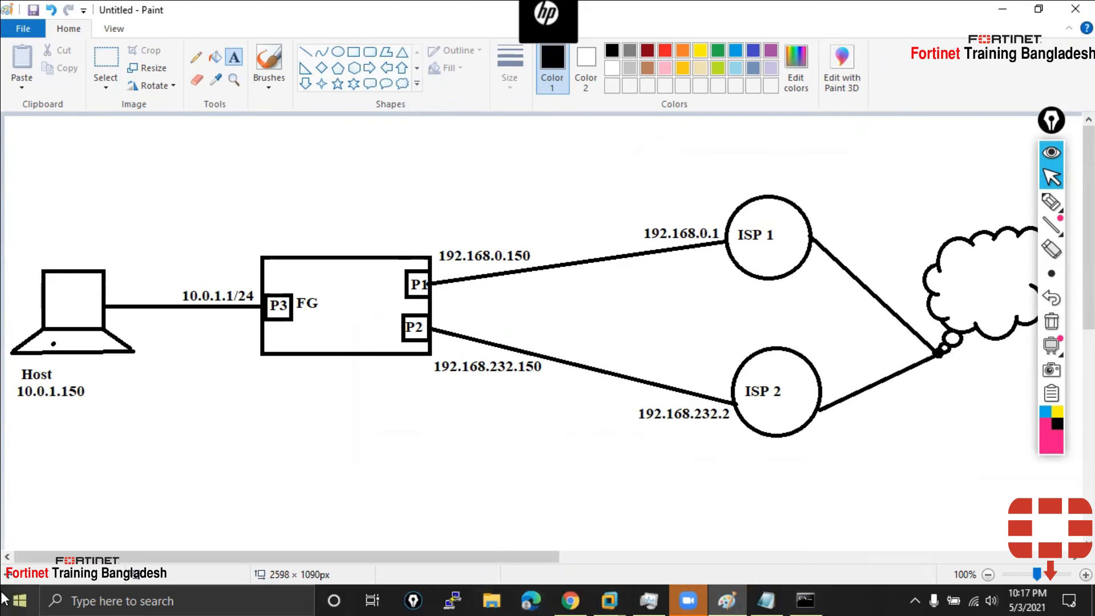
{"action": "left_click", "coordinate": [19, 601]}
Go to Network Connections through Settings > Network & Internet > Ethernet > Change adapter options
{"action": "left_click", "coordinate": [20, 526]}
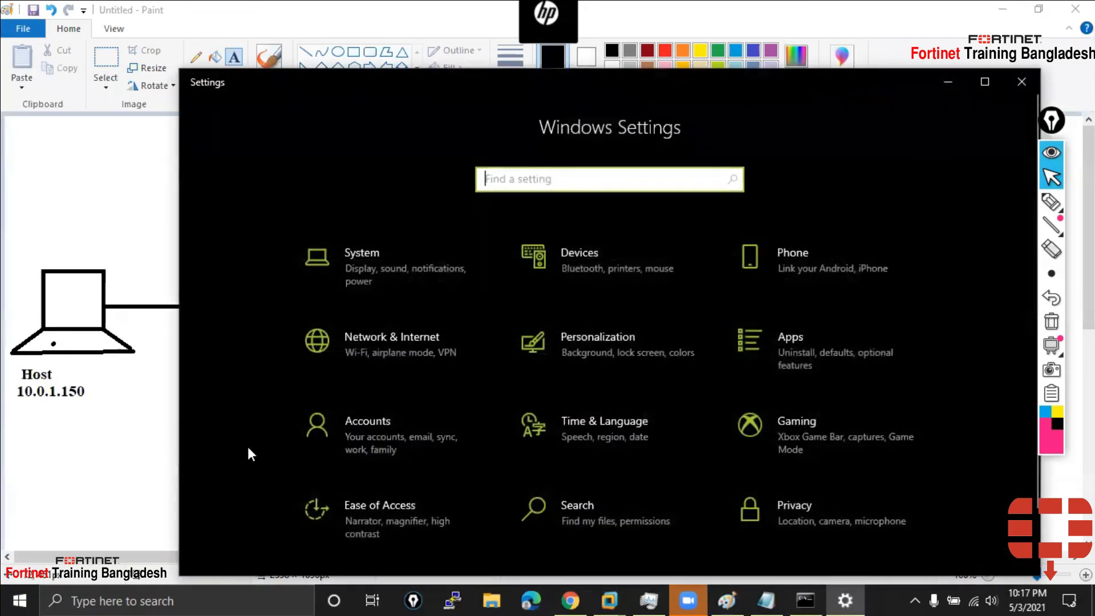
{"action": "left_click", "coordinate": [389, 339]}
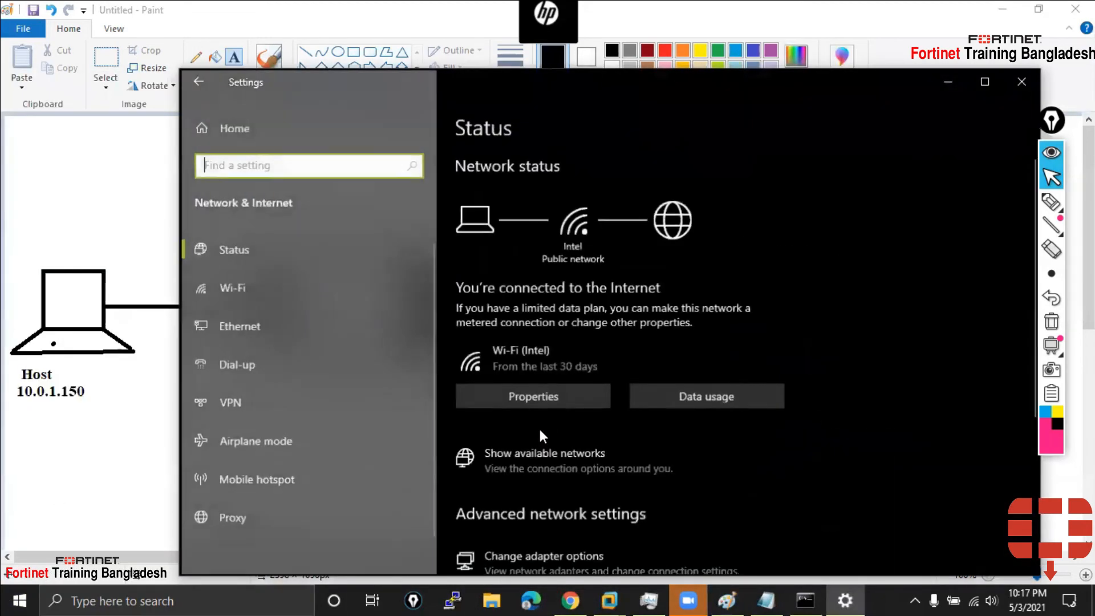
{"action": "left_click", "coordinate": [226, 329]}
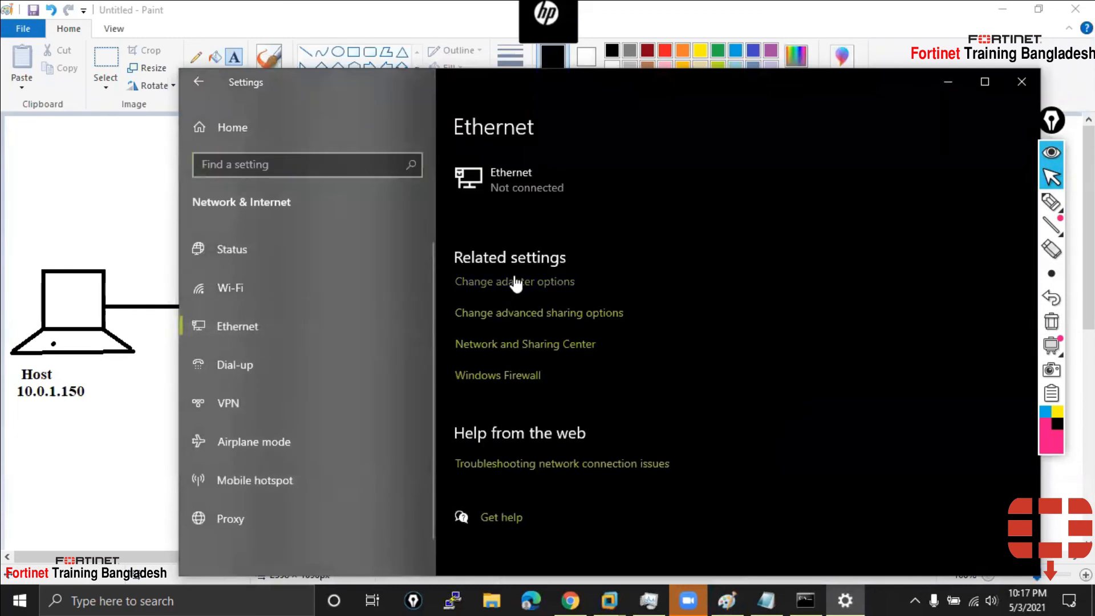
{"action": "left_click", "coordinate": [535, 282]}
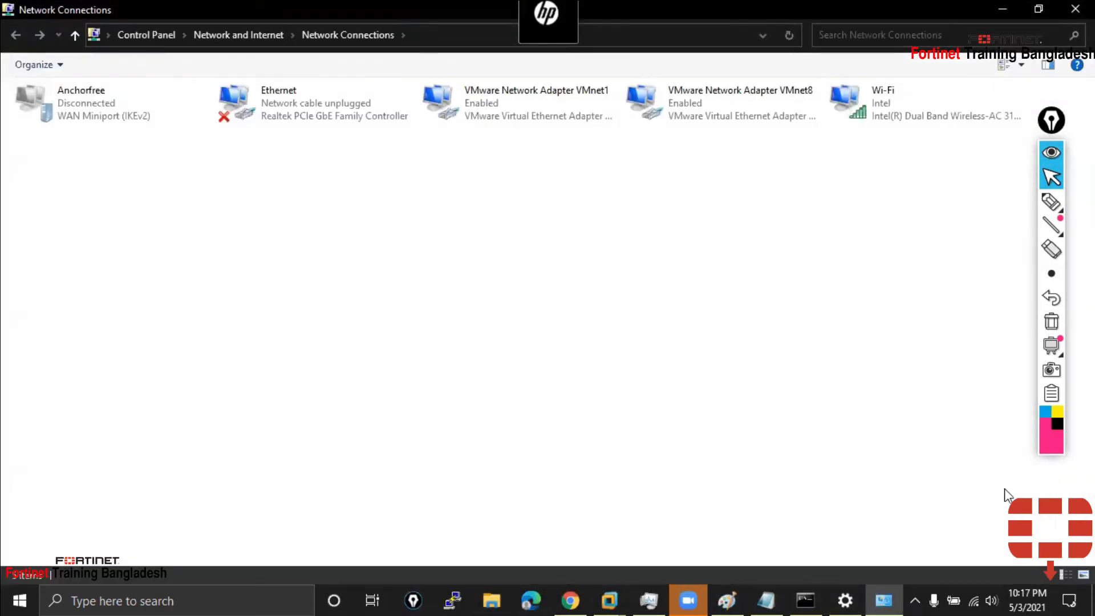
Check VMnet8's IPv4 properties (192.168.232.1, mask 255.255.255.0) and close them without changes
{"action": "left_click", "coordinate": [705, 108]}
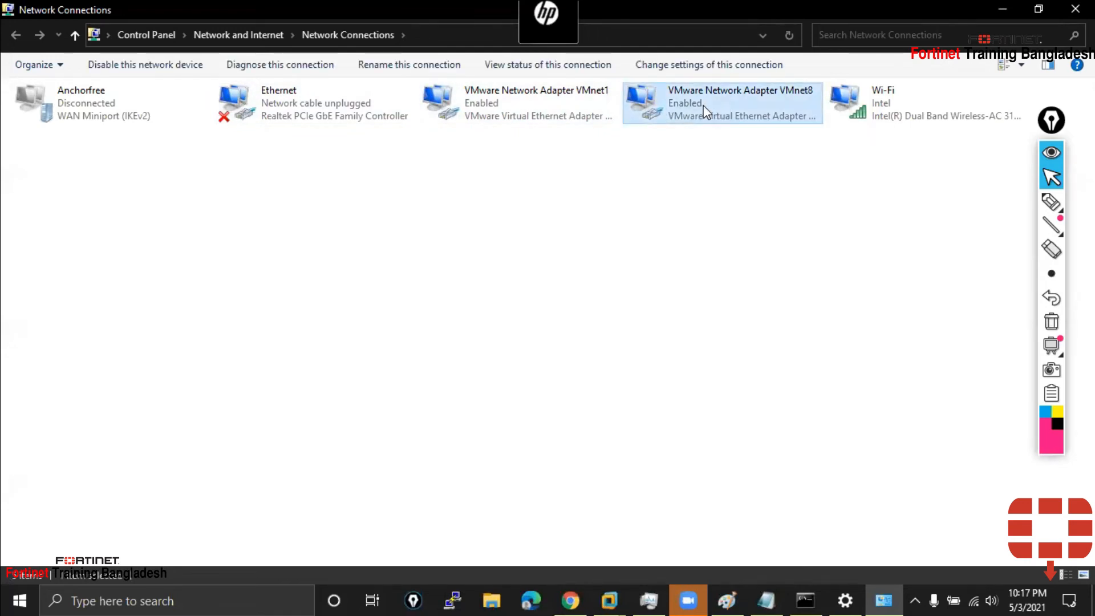
{"action": "right_click", "coordinate": [705, 110]}
{"action": "key", "text": "alt+Return"}
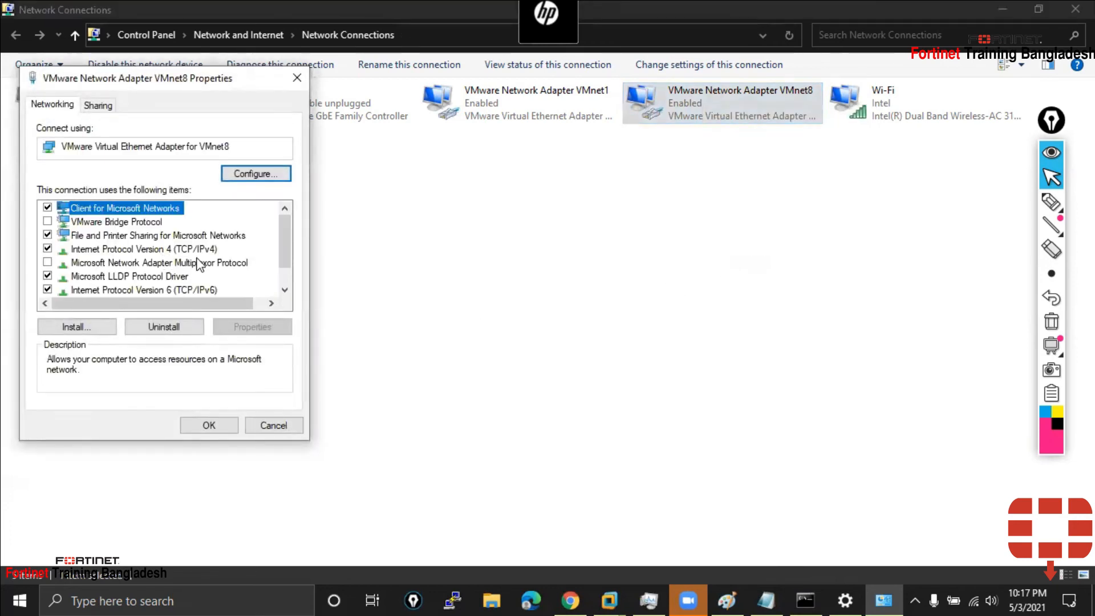
{"action": "double_click", "coordinate": [201, 249]}
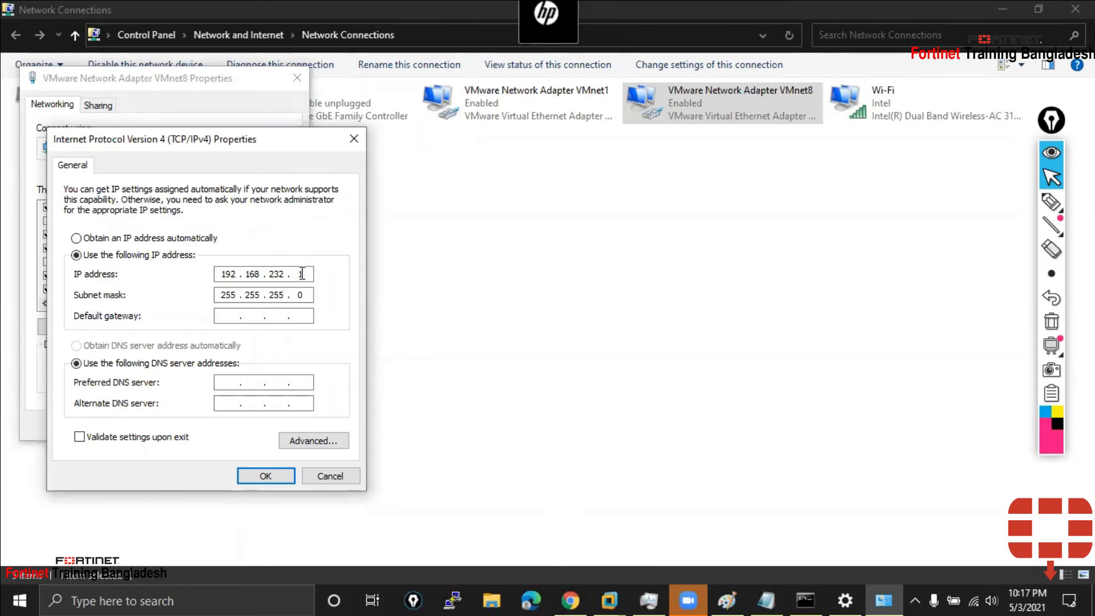
{"action": "left_click", "coordinate": [227, 316]}
{"action": "left_click", "coordinate": [354, 140]}
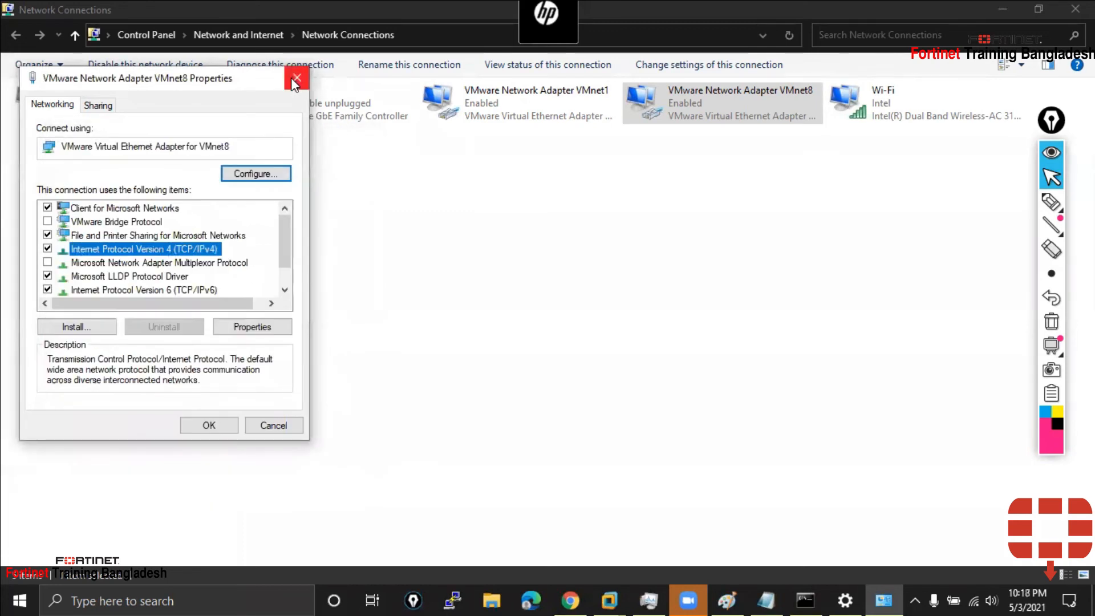
{"action": "left_click", "coordinate": [296, 78]}
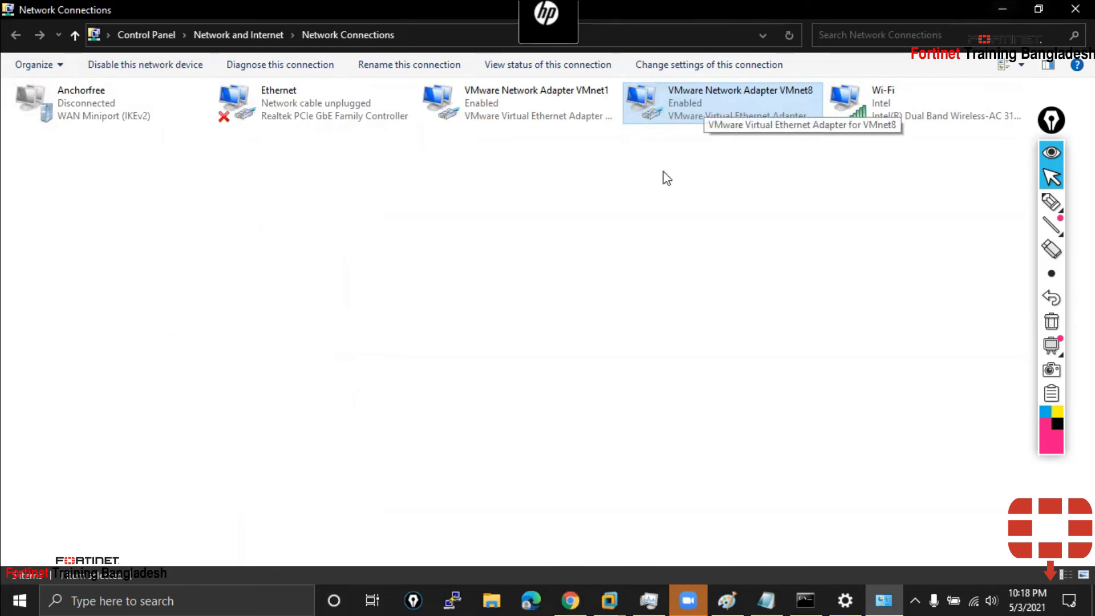
{"action": "left_click", "coordinate": [19, 601]}
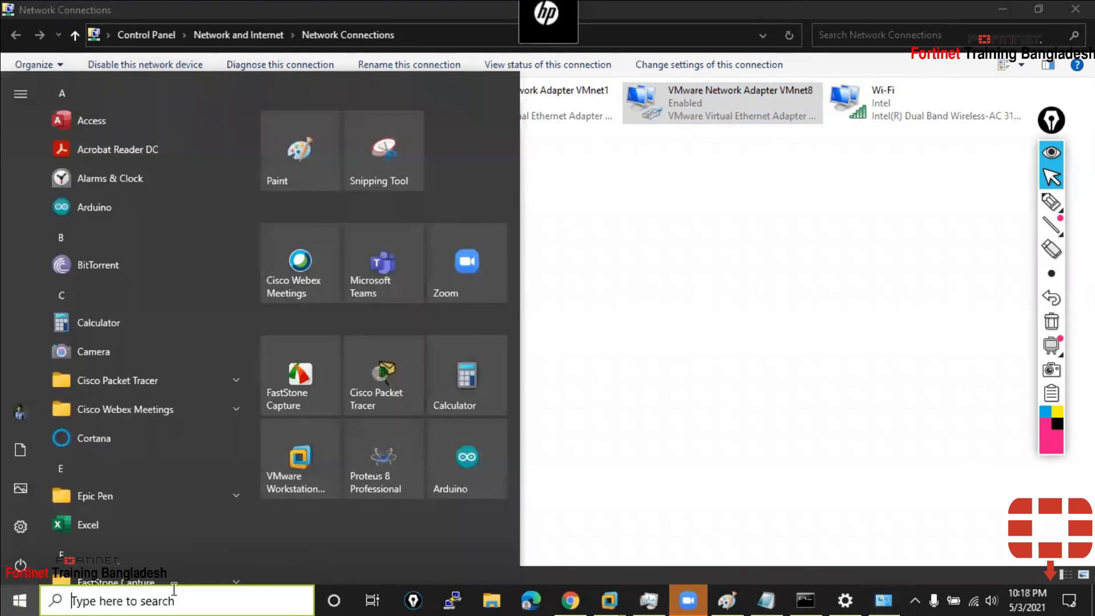
Run ipconfig in Command Prompt to see VMnet8 192.168.232.1 and Wi-Fi 192.168.0.101
{"action": "left_click", "coordinate": [174, 593]}
{"action": "type", "text": "cmd"}
{"action": "key", "text": "Return"}
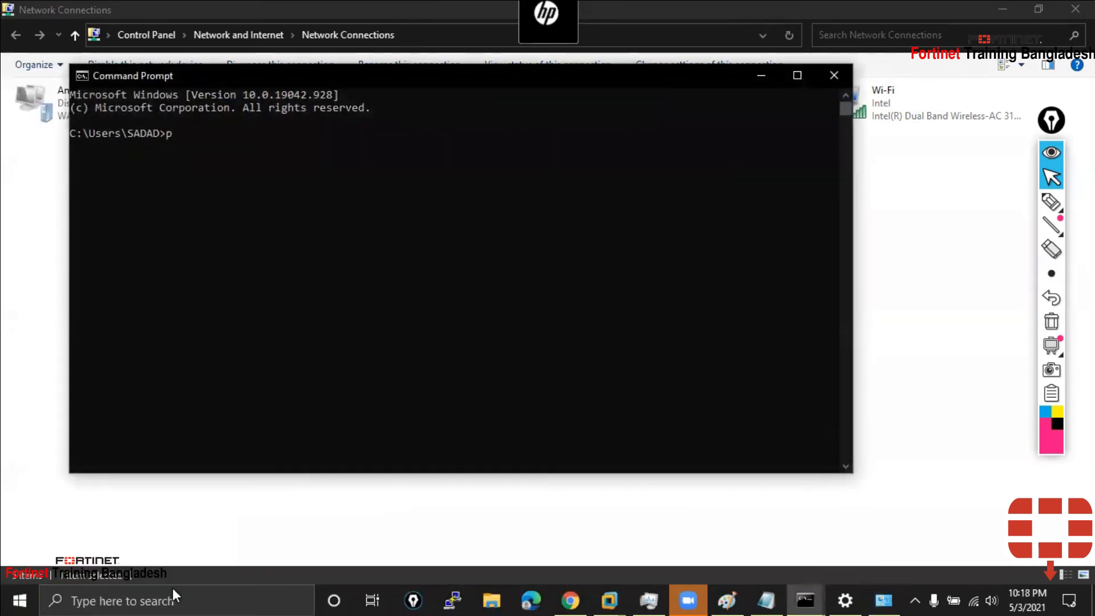
{"action": "type", "text": "ipconfig"}
{"action": "key", "text": "Return"}
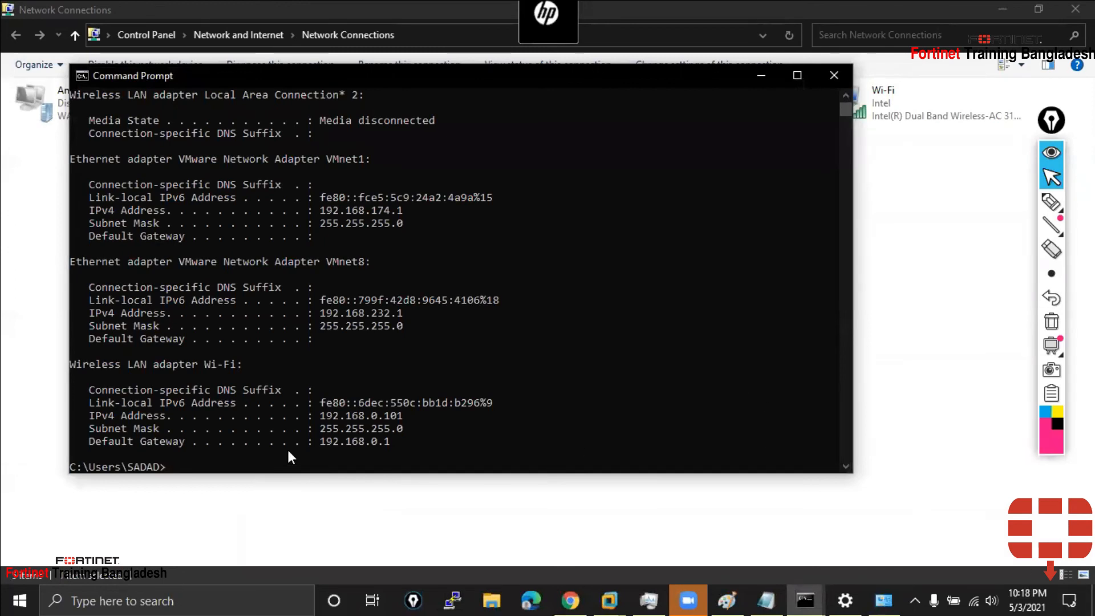
{"action": "left_click_drag", "start_coordinate": [89, 415], "coordinate": [358, 413]}
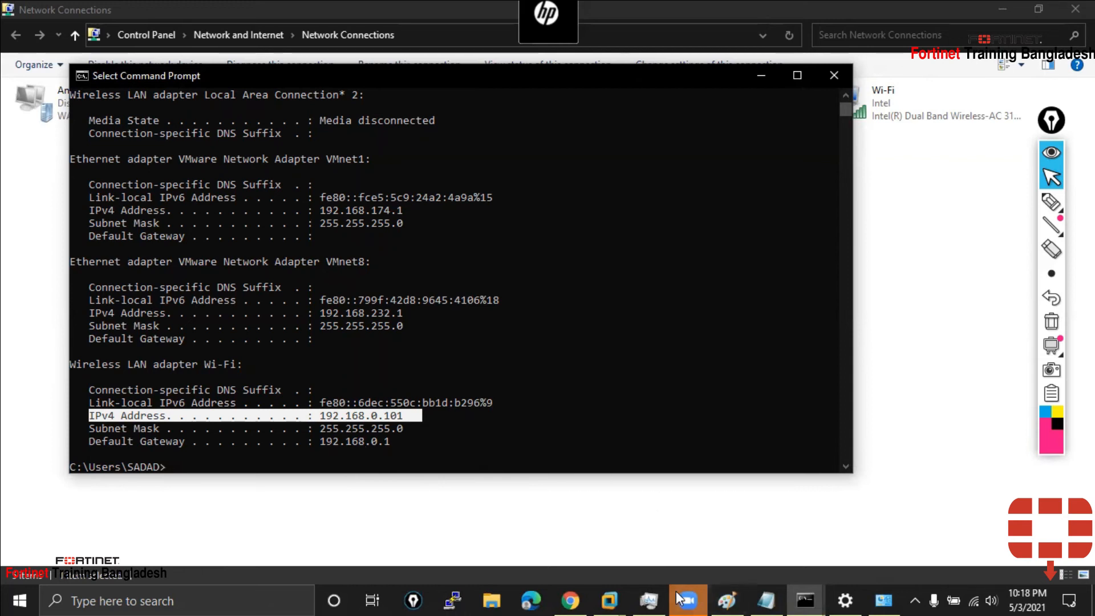
Bring the Paint network diagram in front of Command Prompt
{"action": "left_click", "coordinate": [654, 599]}
{"action": "left_click", "coordinate": [654, 598]}
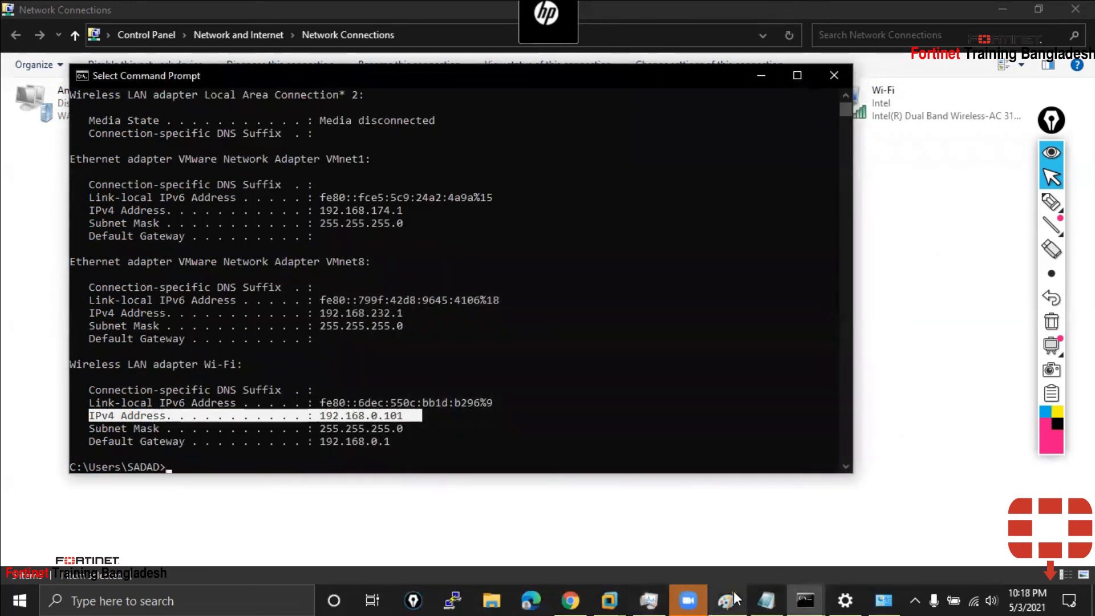
{"action": "left_click", "coordinate": [726, 599]}
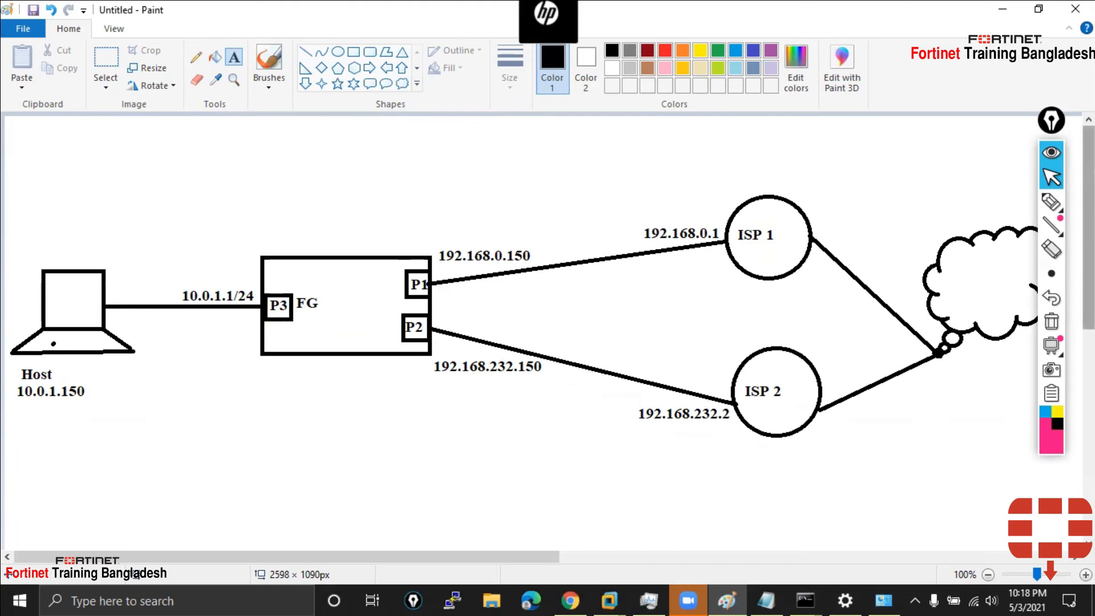
Write pink b, N, H notes beside the diagram, clear the ink, and scroll to blank canvas
{"action": "left_click", "coordinate": [1051, 201]}
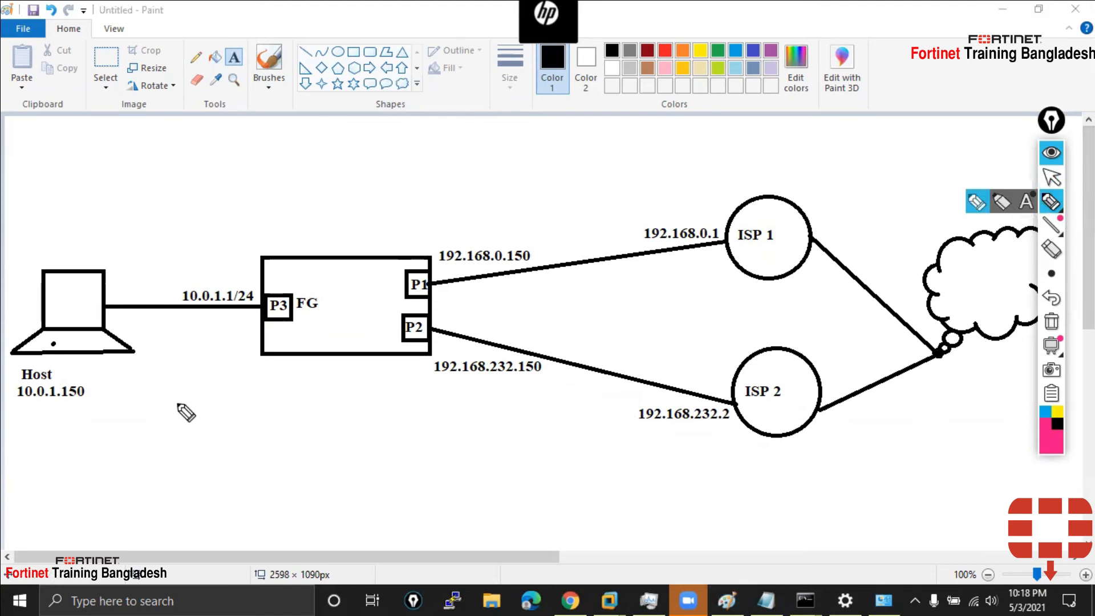
{"action": "left_click_drag", "start_coordinate": [117, 124], "coordinate": [111, 160]}
{"action": "left_click", "coordinate": [108, 192]}
{"action": "left_click_drag", "start_coordinate": [106, 207], "coordinate": [128, 182]}
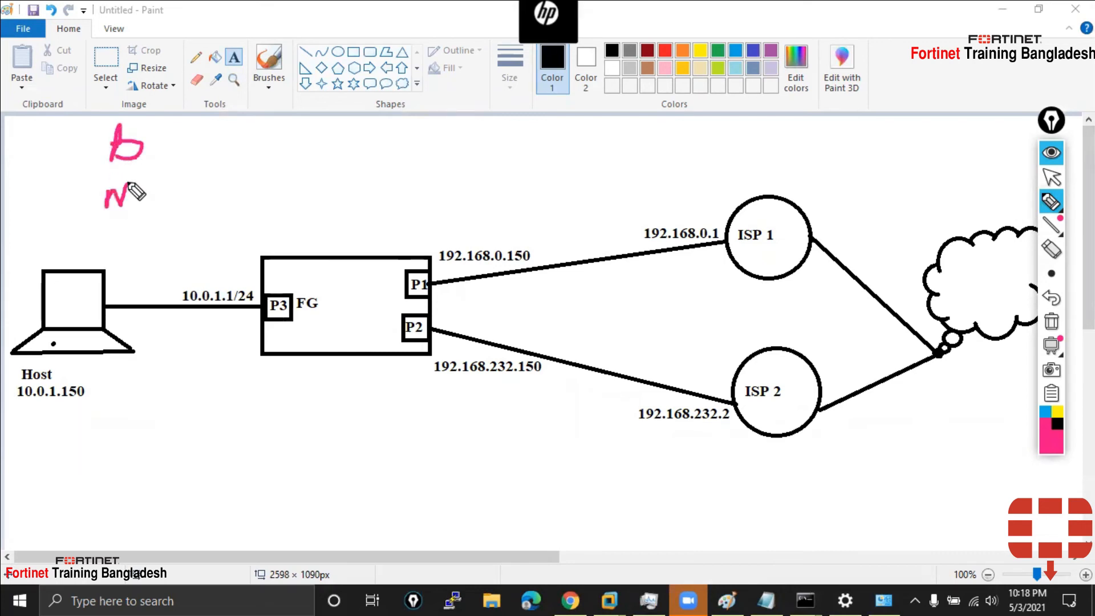
{"action": "mouse_move", "coordinate": [107, 229]}
{"action": "left_mouse_down"}
{"action": "mouse_move", "coordinate": [107, 250]}
{"action": "mouse_move", "coordinate": [117, 240]}
{"action": "left_mouse_up"}
{"action": "left_click_drag", "start_coordinate": [117, 230], "coordinate": [117, 251]}
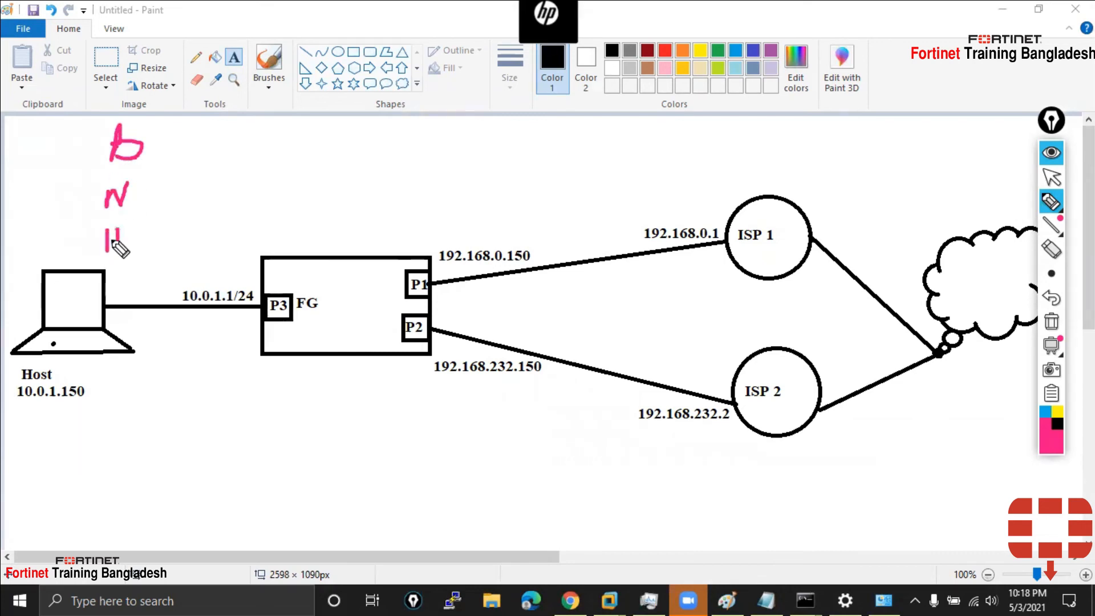
{"action": "left_click", "coordinate": [1056, 199]}
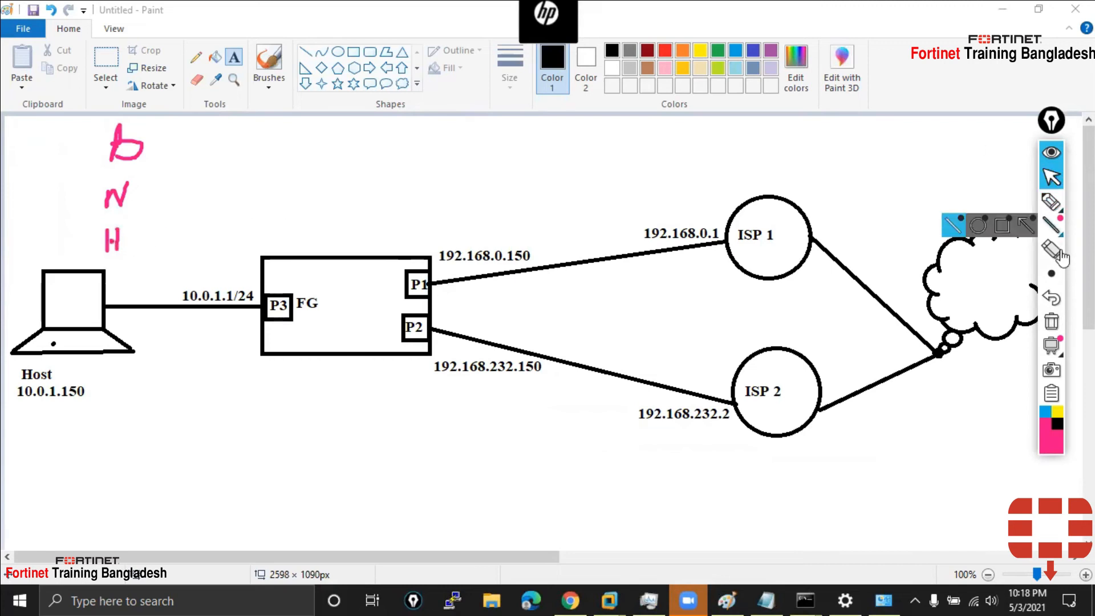
{"action": "left_click", "coordinate": [1050, 321]}
{"action": "scroll", "coordinate": [228, 314], "scroll_direction": "down", "scroll_amount": 3}
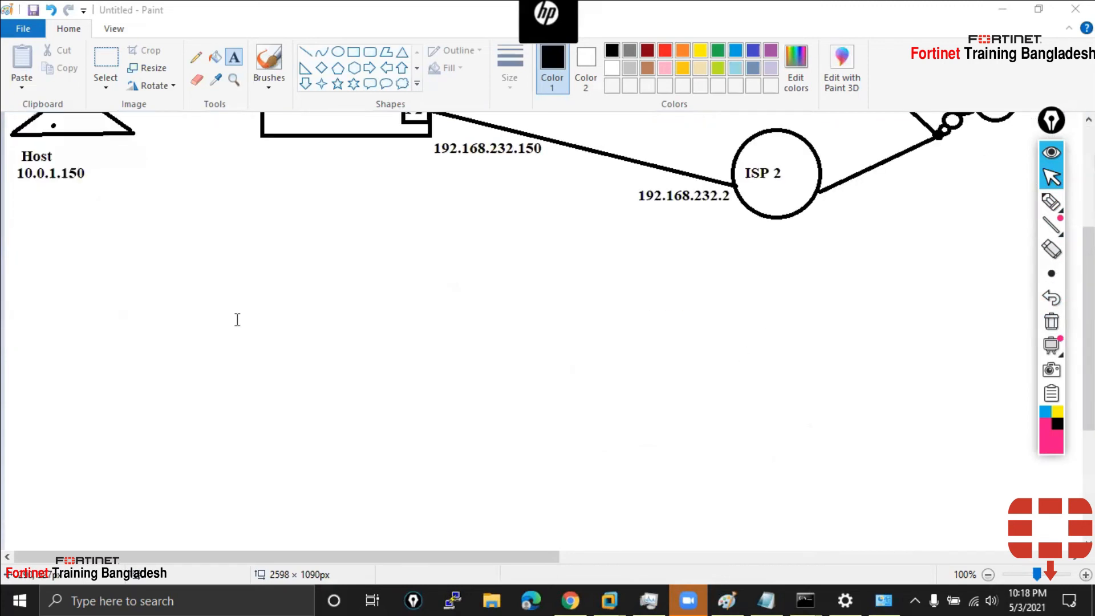
Draw a laptop from a rectangle screen and three lines forming its base
{"action": "left_click", "coordinate": [354, 53]}
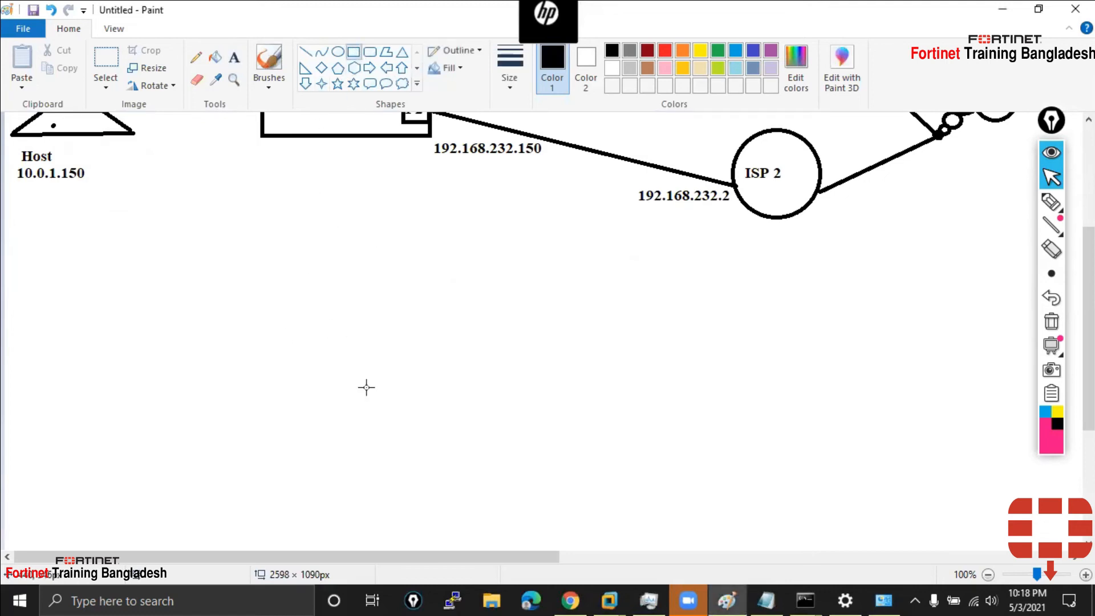
{"action": "left_click_drag", "start_coordinate": [356, 320], "coordinate": [446, 374]}
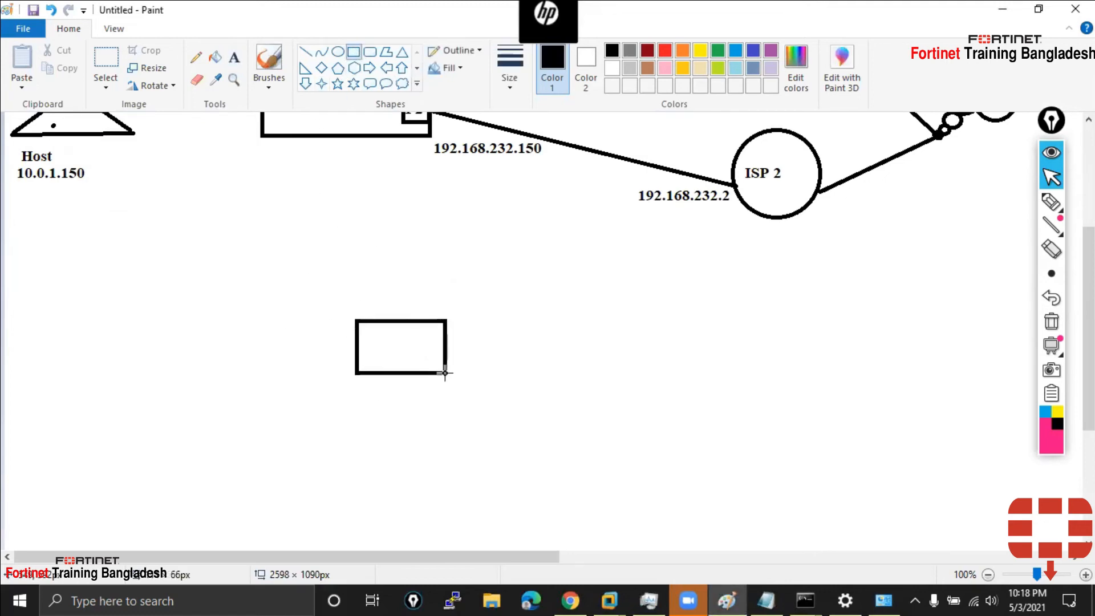
{"action": "left_click", "coordinate": [426, 242]}
{"action": "left_click", "coordinate": [306, 53]}
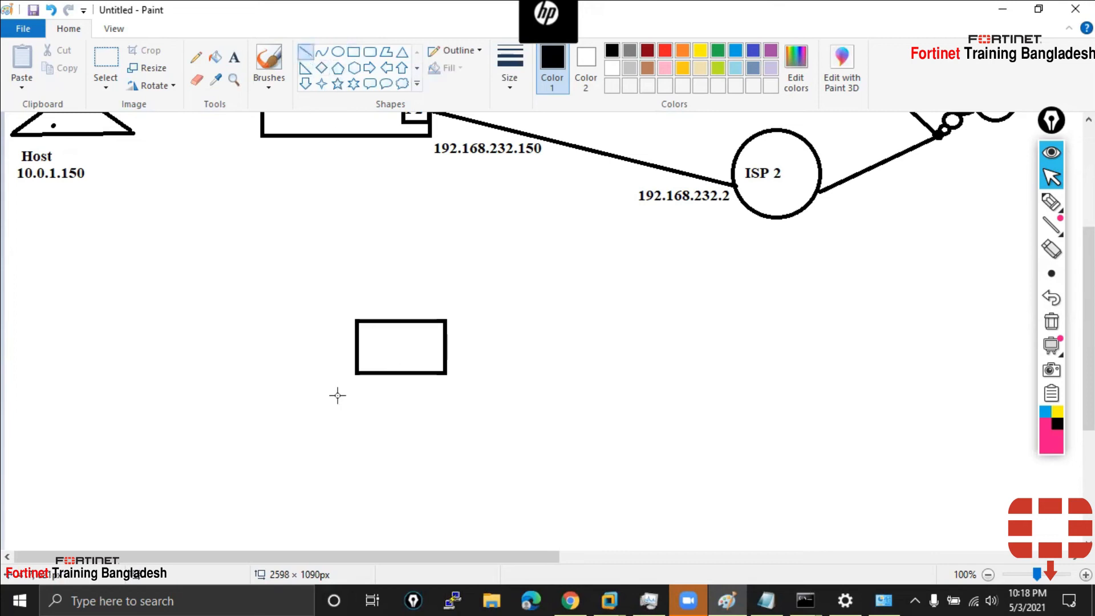
{"action": "left_click_drag", "start_coordinate": [356, 374], "coordinate": [325, 394]}
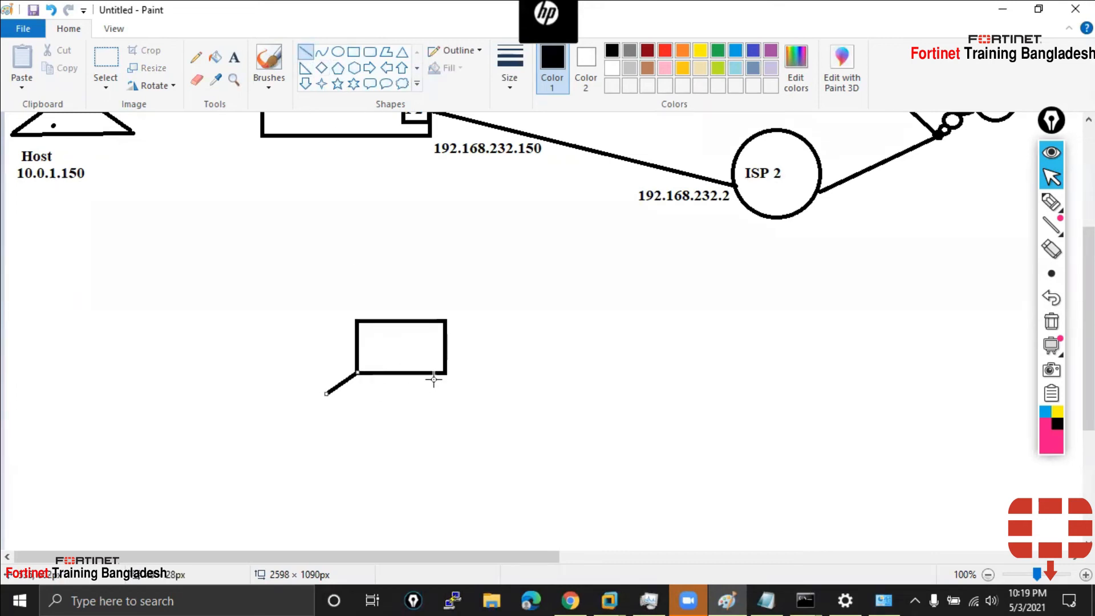
{"action": "left_click_drag", "start_coordinate": [446, 373], "coordinate": [472, 394]}
{"action": "mouse_move", "coordinate": [325, 393]}
{"action": "left_mouse_down"}
{"action": "mouse_move", "coordinate": [482, 408]}
{"action": "mouse_move", "coordinate": [468, 393]}
{"action": "left_mouse_up"}
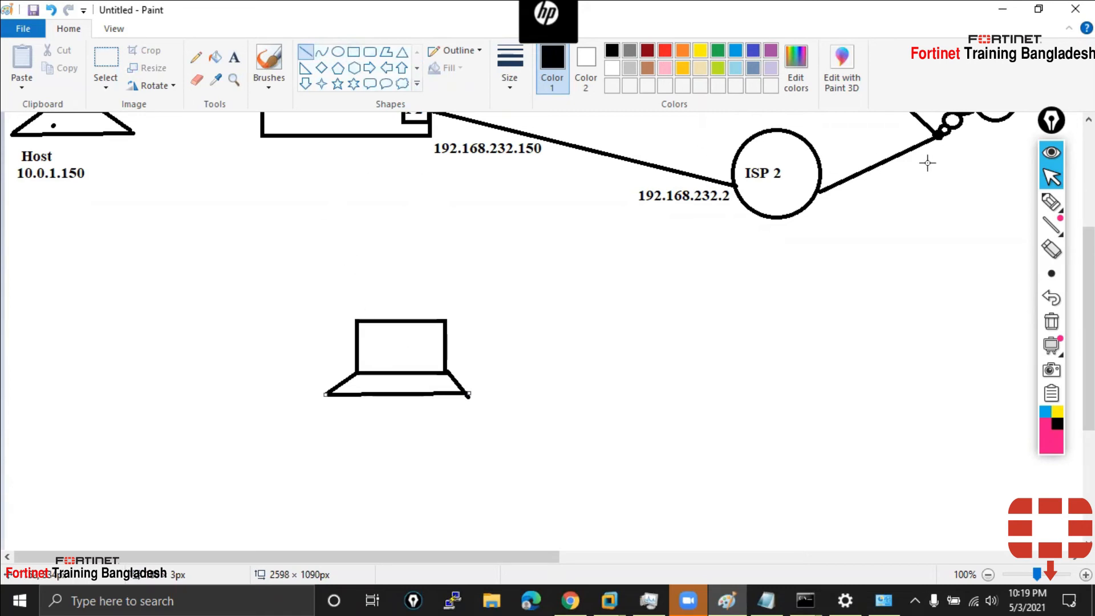
Brush in the Fbr box, cables to the laptop and router, an antenna, and a cloud
{"action": "left_click", "coordinate": [268, 63]}
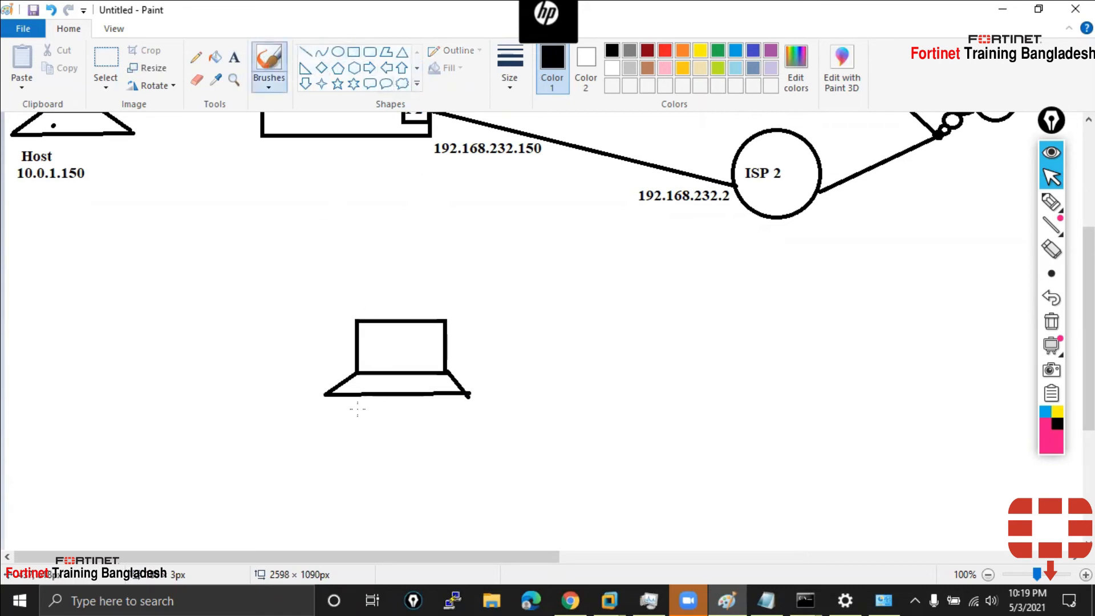
{"action": "left_click_drag", "start_coordinate": [357, 368], "coordinate": [266, 368]}
{"action": "left_click_drag", "start_coordinate": [190, 322], "coordinate": [183, 393]}
{"action": "mouse_move", "coordinate": [188, 319]}
{"action": "left_mouse_down"}
{"action": "mouse_move", "coordinate": [260, 321]}
{"action": "mouse_move", "coordinate": [285, 371]}
{"action": "mouse_move", "coordinate": [236, 406]}
{"action": "left_mouse_up"}
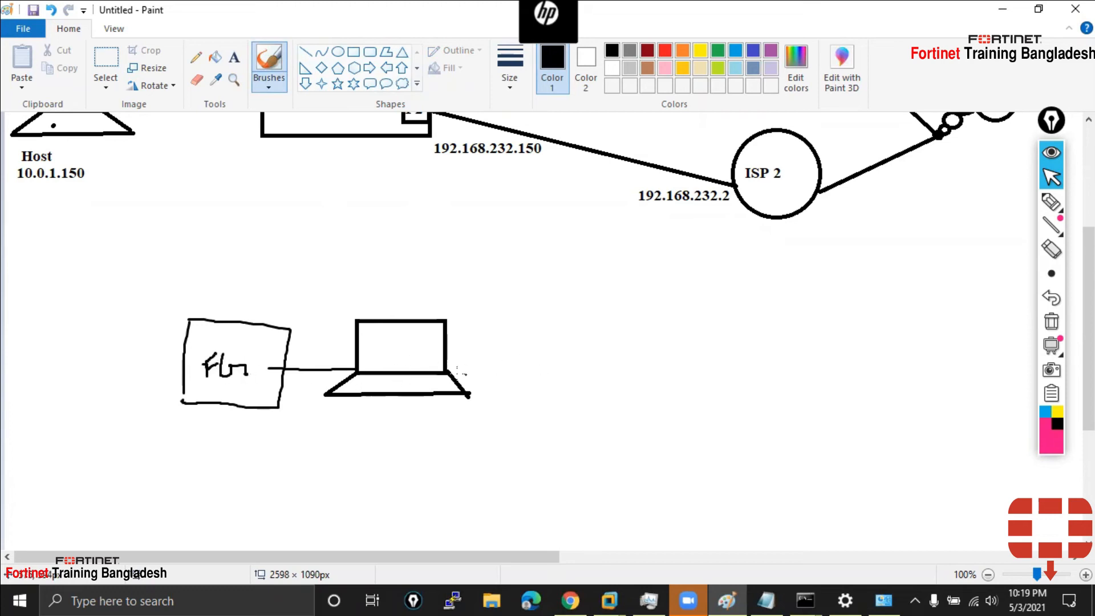
{"action": "mouse_move", "coordinate": [454, 371]}
{"action": "left_mouse_down"}
{"action": "mouse_move", "coordinate": [638, 373]}
{"action": "mouse_move", "coordinate": [596, 344]}
{"action": "mouse_move", "coordinate": [590, 356]}
{"action": "left_mouse_up"}
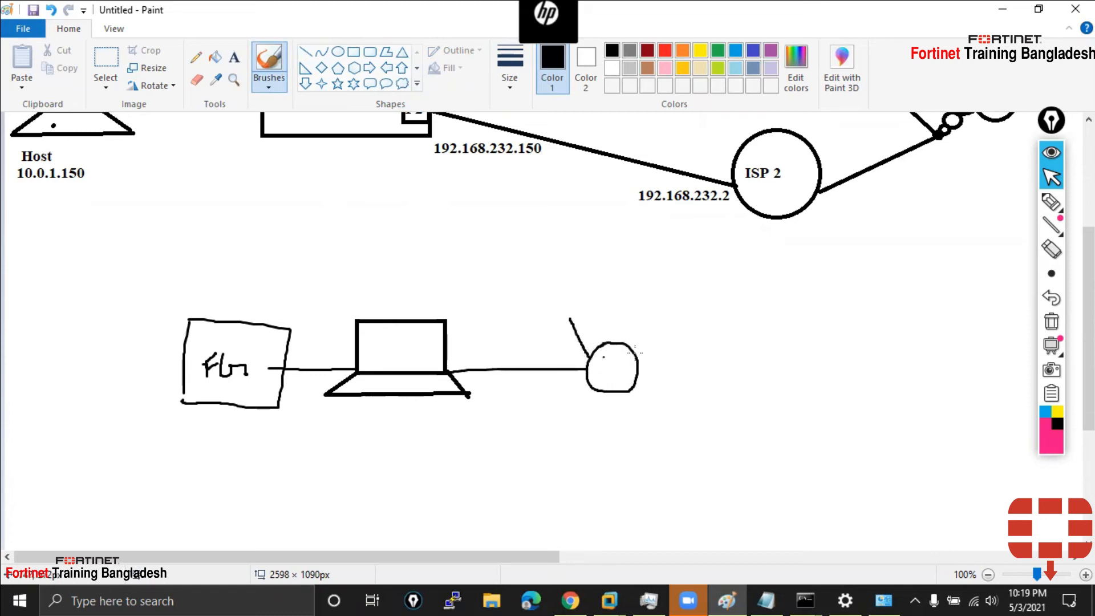
{"action": "mouse_move", "coordinate": [677, 310]}
{"action": "left_mouse_down"}
{"action": "mouse_move", "coordinate": [639, 346]}
{"action": "mouse_move", "coordinate": [812, 381]}
{"action": "left_mouse_up"}
{"action": "mouse_move", "coordinate": [867, 324]}
{"action": "left_mouse_down"}
{"action": "mouse_move", "coordinate": [816, 393]}
{"action": "mouse_move", "coordinate": [946, 414]}
{"action": "mouse_move", "coordinate": [822, 362]}
{"action": "left_mouse_up"}
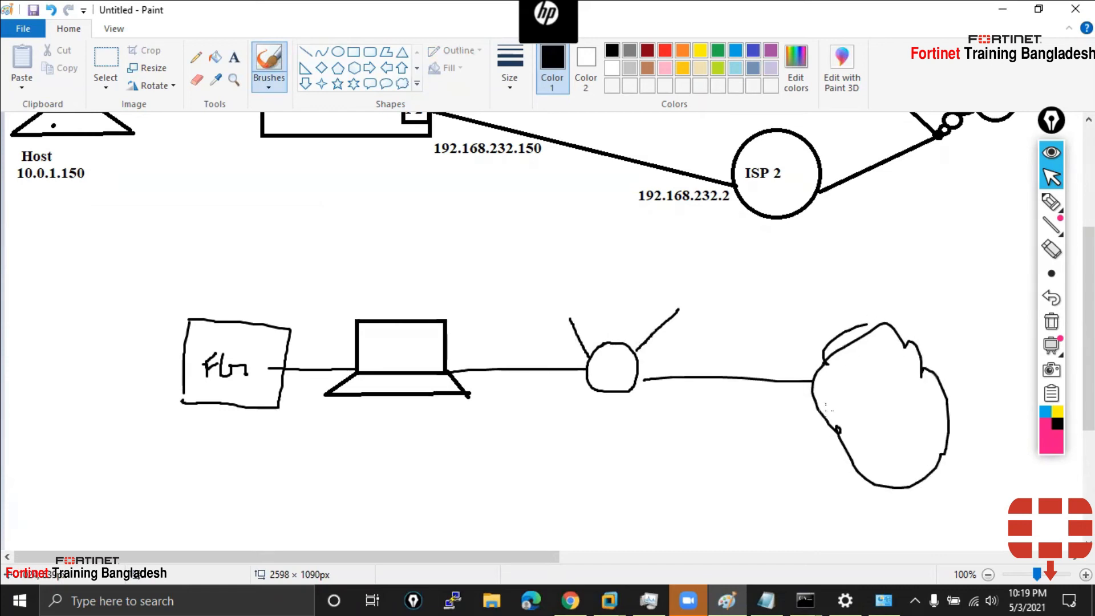
{"action": "left_click", "coordinate": [234, 57]}
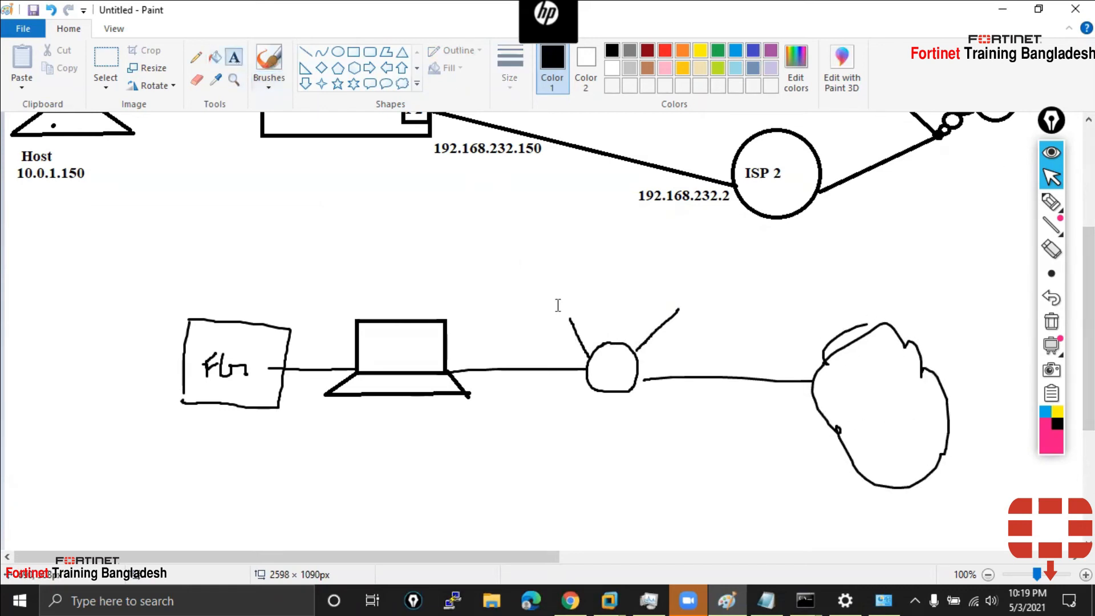
Label the router 192.168.0.1/24 and the laptop 192.168.0.101
{"action": "left_click", "coordinate": [586, 411]}
{"action": "type", "text": "192.168.0.1"}
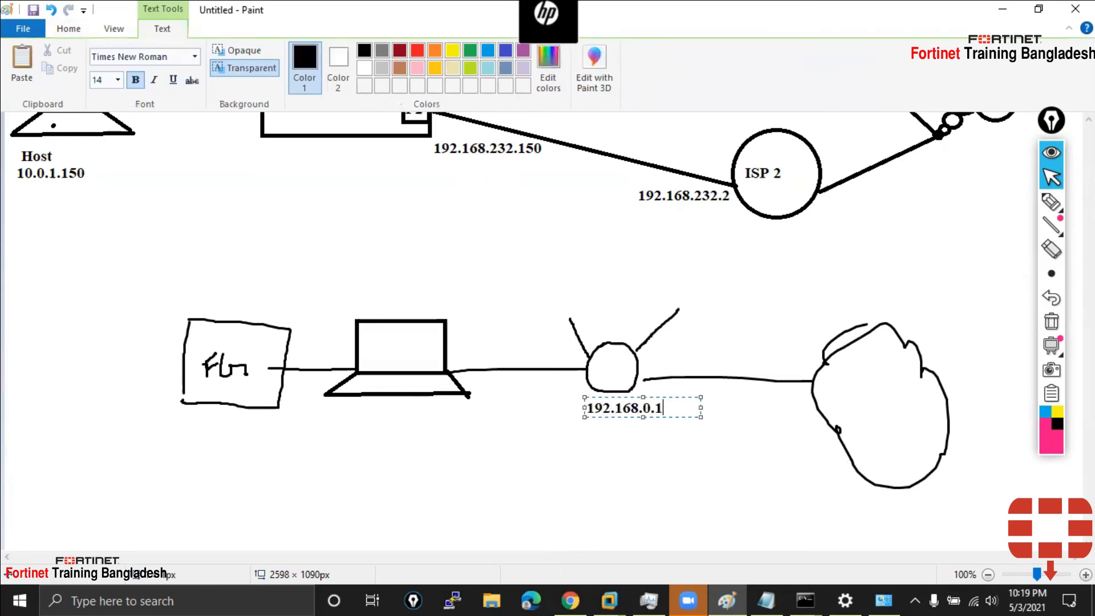
{"action": "type", "text": "/24"}
{"action": "left_click", "coordinate": [797, 466]}
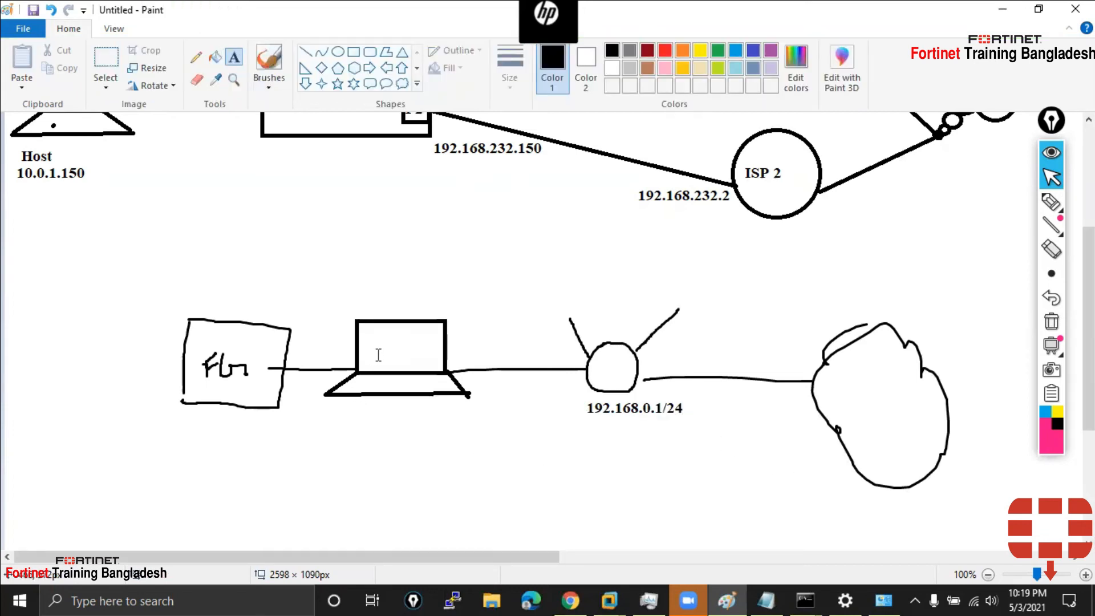
{"action": "left_click", "coordinate": [356, 296]}
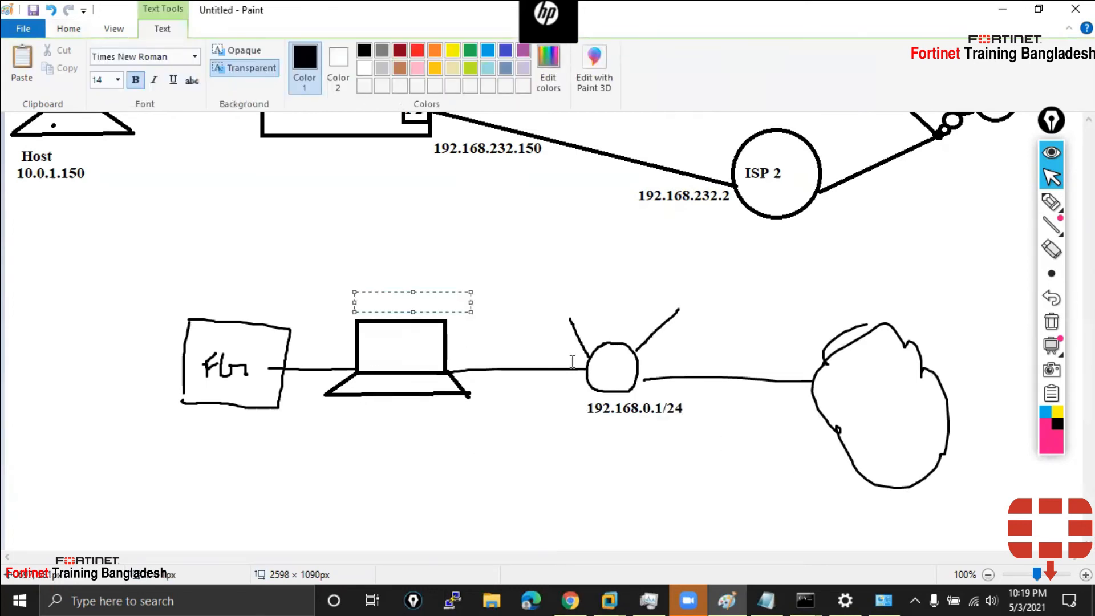
{"action": "type", "text": "192.168.0.10"}
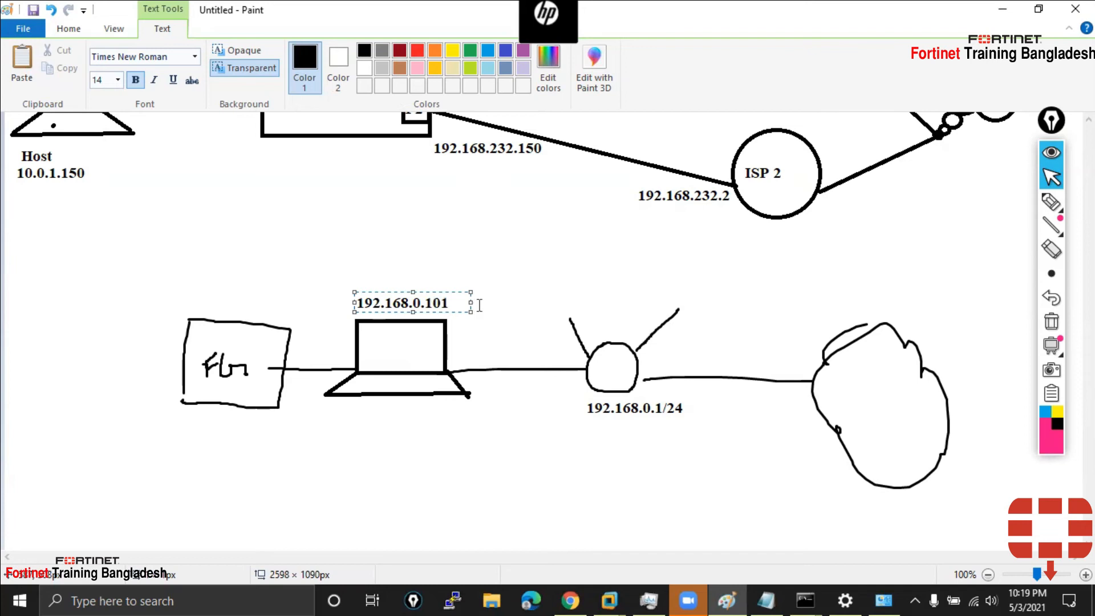
{"action": "type", "text": "1"}
{"action": "left_click", "coordinate": [571, 274]}
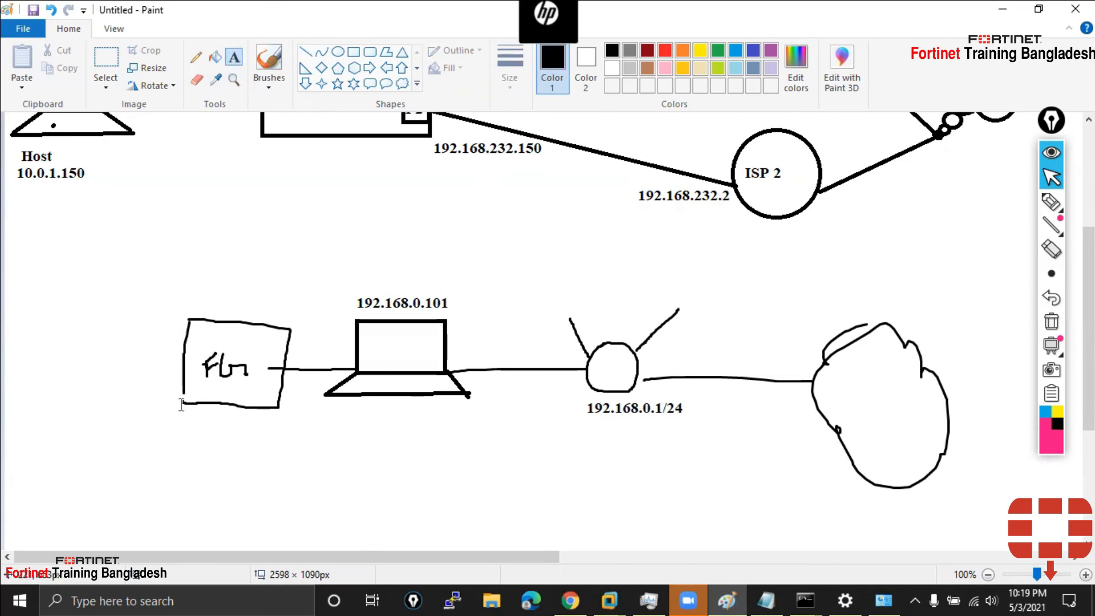
List Bridge, NAT, Host Only under the Fbr box
{"action": "left_click", "coordinate": [158, 429]}
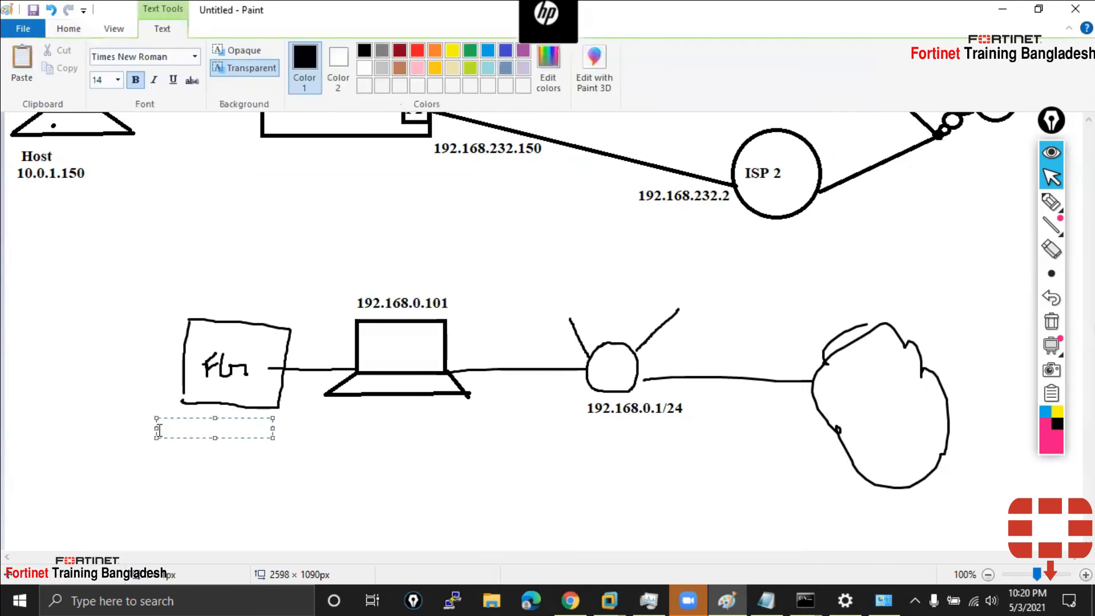
{"action": "type", "text": "Bridge"}
{"action": "key", "text": "Return"}
{"action": "type", "text": "NAT"}
{"action": "key", "text": "Return"}
{"action": "type", "text": "H"}
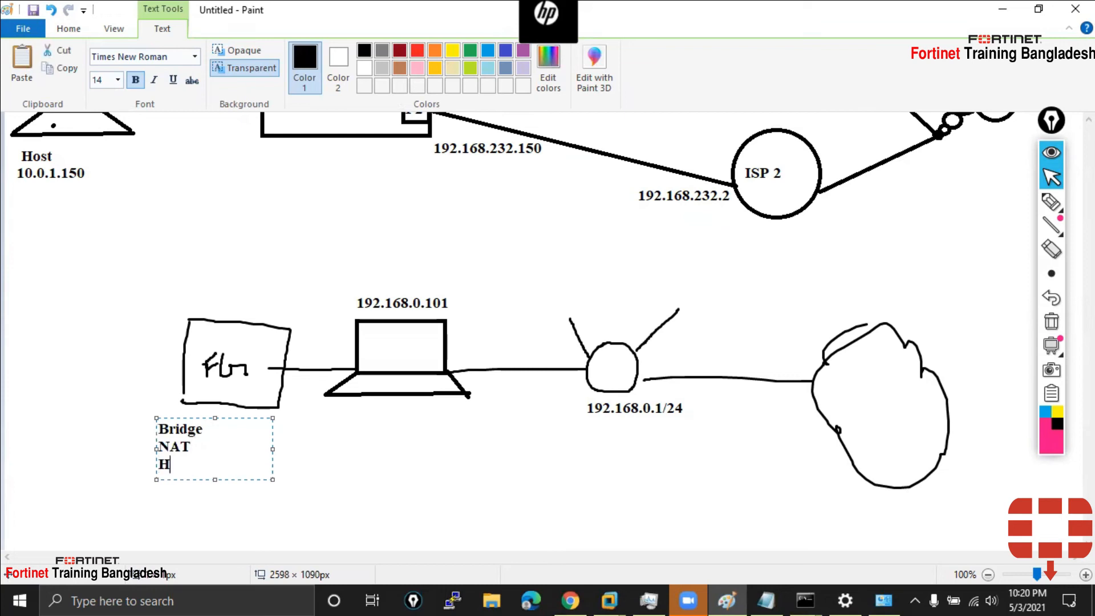
{"action": "type", "text": "ost Only"}
{"action": "left_click", "coordinate": [391, 426]}
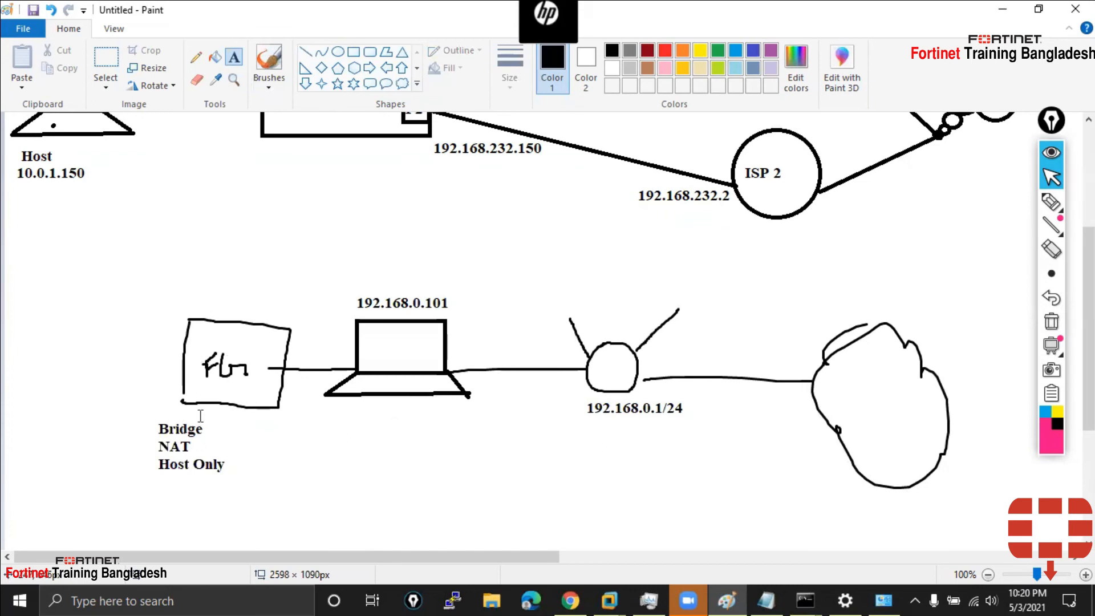
Draw a pink path from the Bridge label to the router
{"action": "left_click", "coordinate": [1053, 203]}
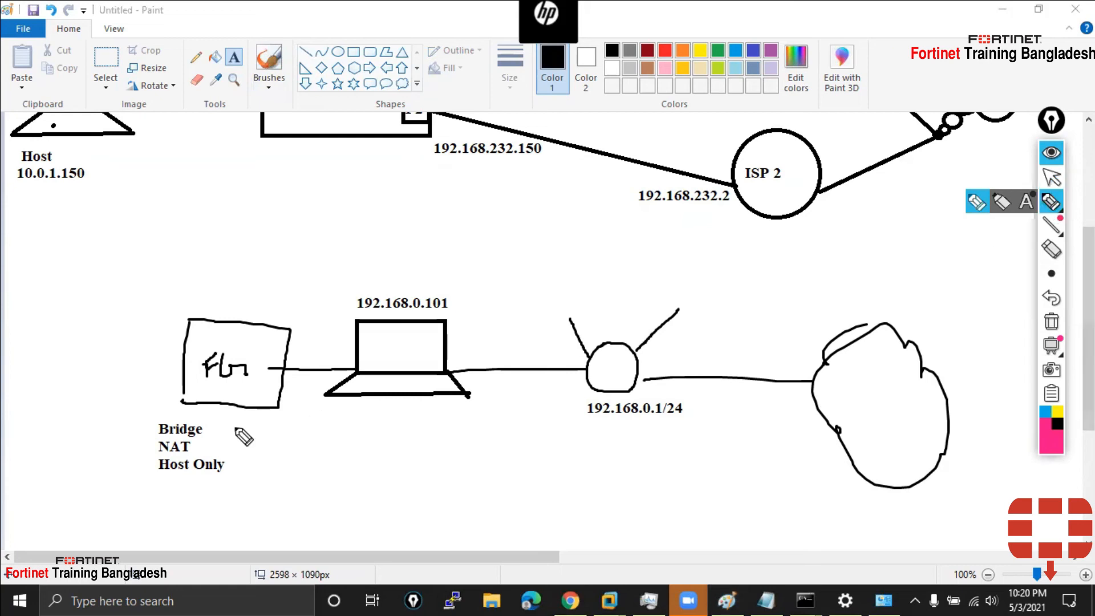
{"action": "left_click_drag", "start_coordinate": [215, 423], "coordinate": [201, 431]}
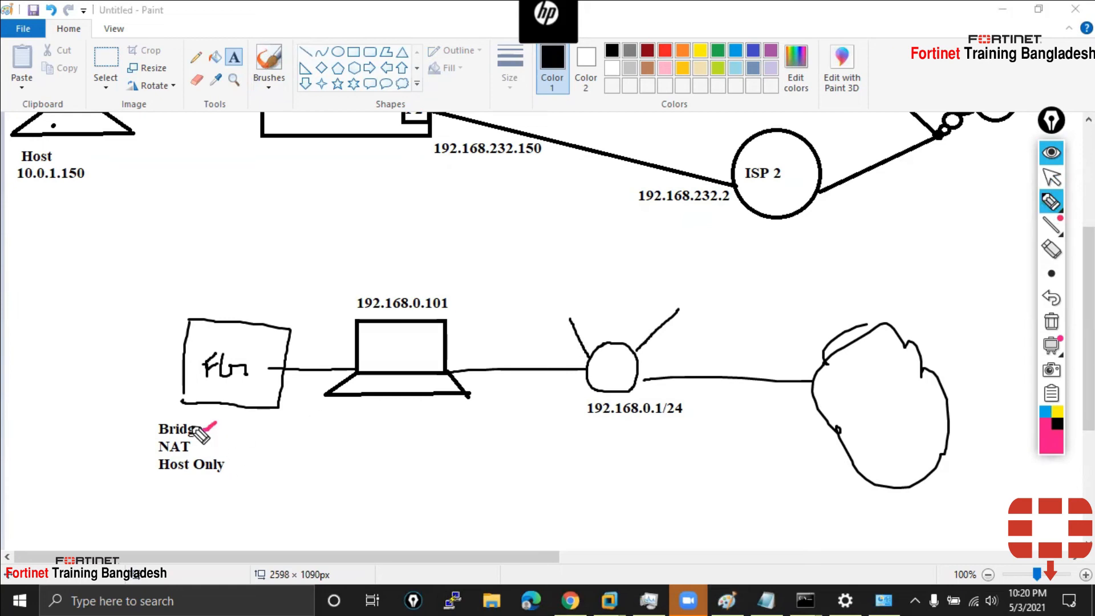
{"action": "mouse_move", "coordinate": [222, 426]}
{"action": "left_mouse_down"}
{"action": "mouse_move", "coordinate": [539, 465]}
{"action": "mouse_move", "coordinate": [589, 392]}
{"action": "mouse_move", "coordinate": [575, 402]}
{"action": "mouse_move", "coordinate": [592, 390]}
{"action": "mouse_move", "coordinate": [601, 398]}
{"action": "left_mouse_up"}
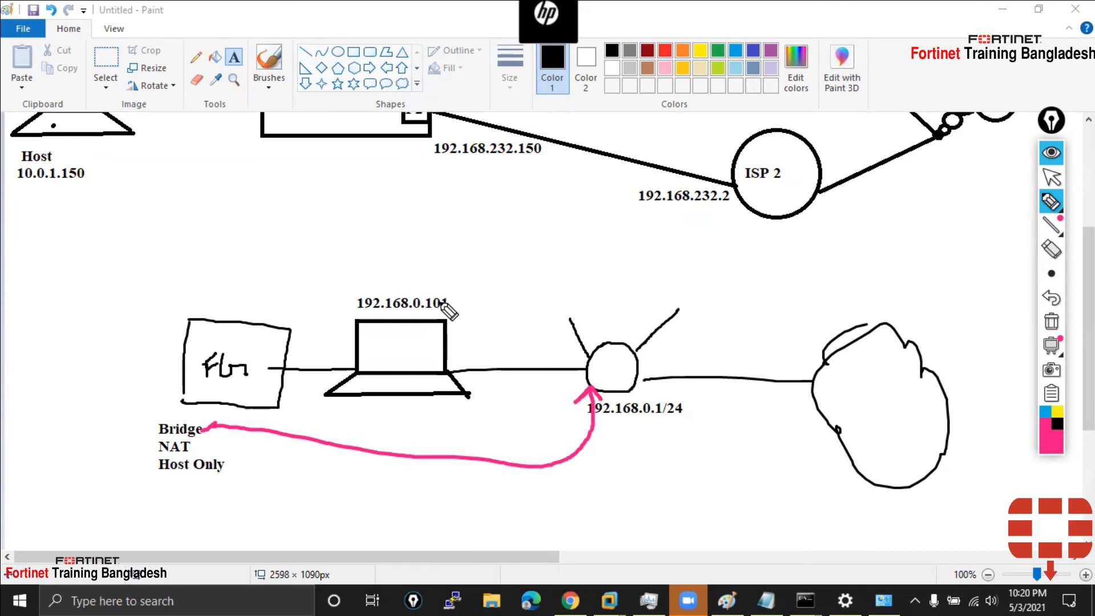
{"action": "left_click", "coordinate": [1052, 177]}
{"action": "scroll", "coordinate": [501, 178], "scroll_direction": "up", "scroll_amount": 3}
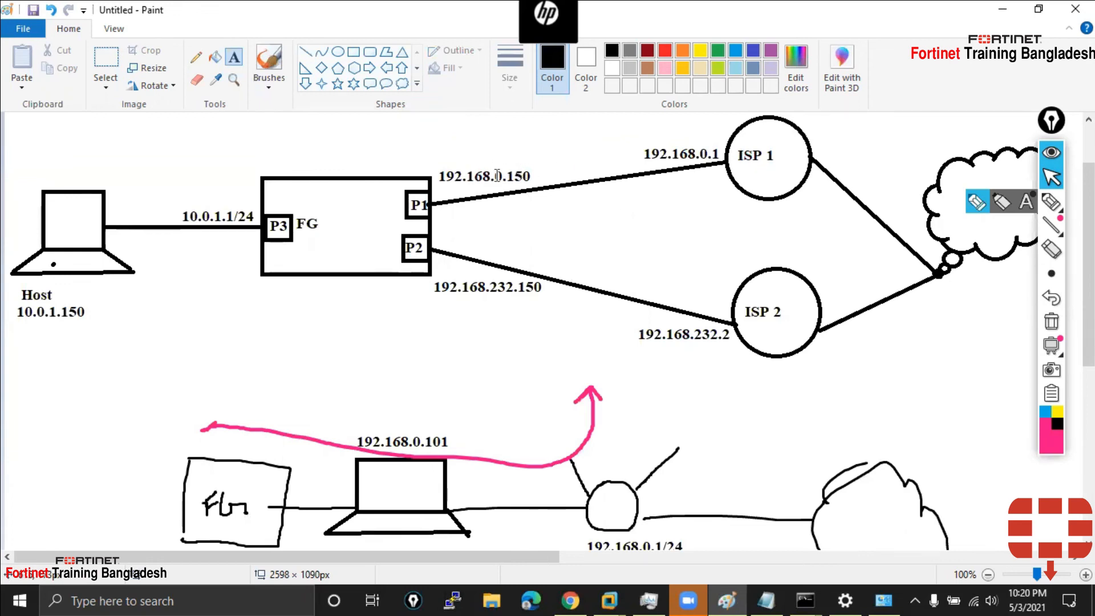
{"action": "scroll", "coordinate": [725, 162], "scroll_direction": "down", "scroll_amount": 3}
{"action": "scroll", "coordinate": [547, 314], "scroll_direction": "up", "scroll_amount": 1}
{"action": "scroll", "coordinate": [548, 314], "scroll_direction": "down", "scroll_amount": 2}
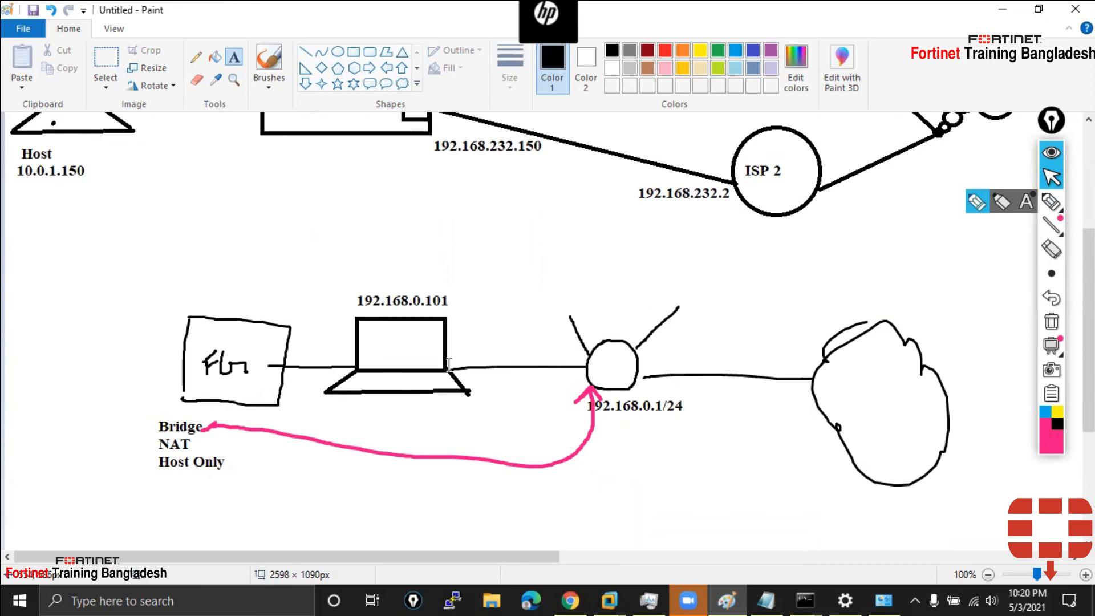
Add pink marks on the laptop's right edge and beside the NAT label
{"action": "left_click", "coordinate": [1051, 201]}
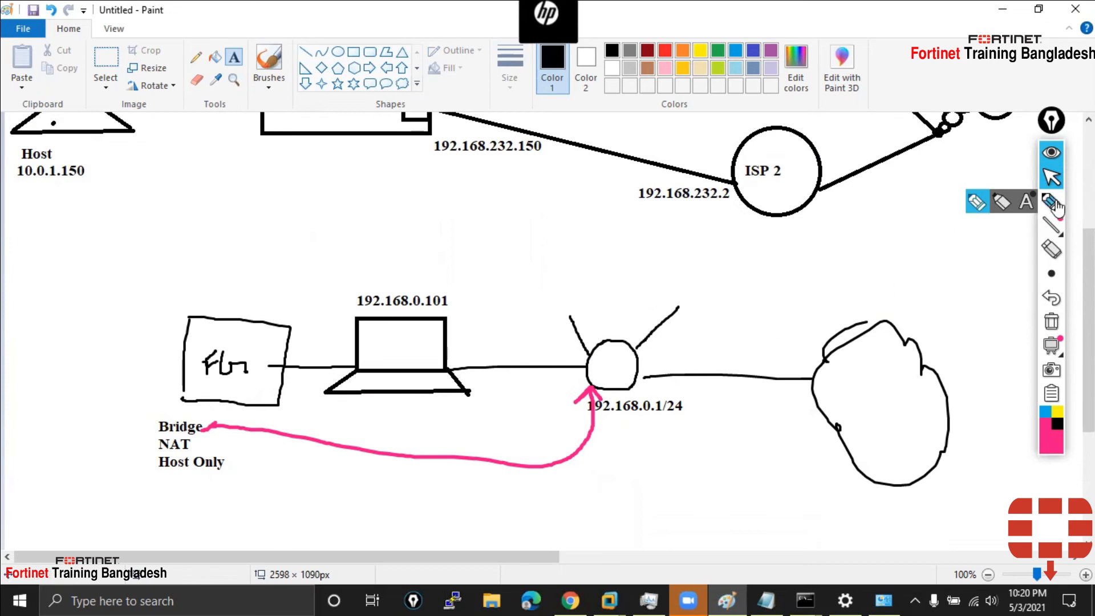
{"action": "left_click", "coordinate": [447, 368]}
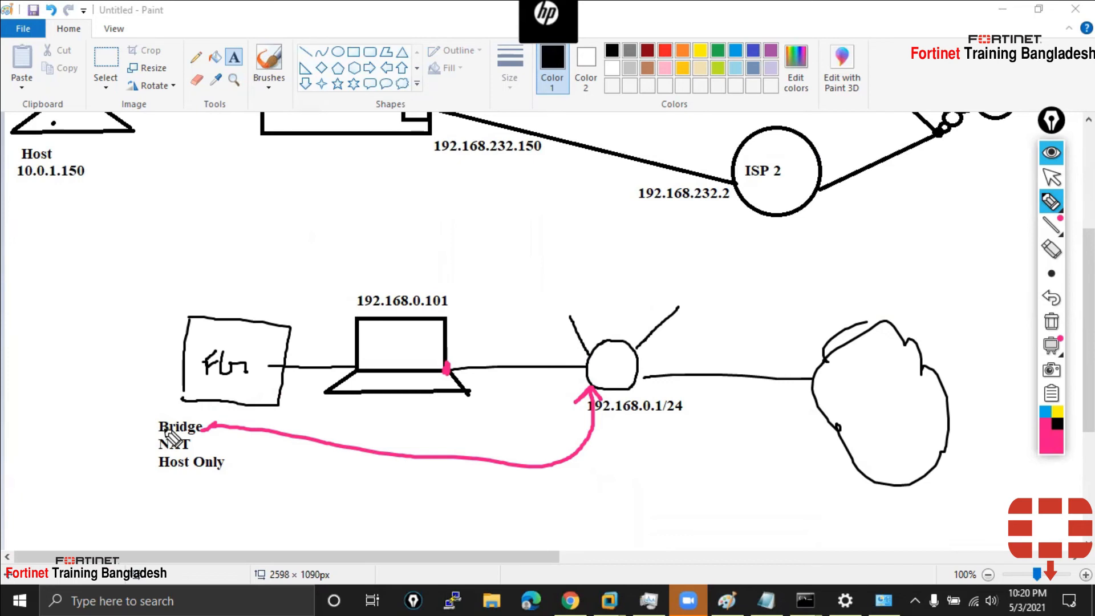
{"action": "left_click", "coordinate": [196, 448]}
{"action": "left_click", "coordinate": [1051, 178]}
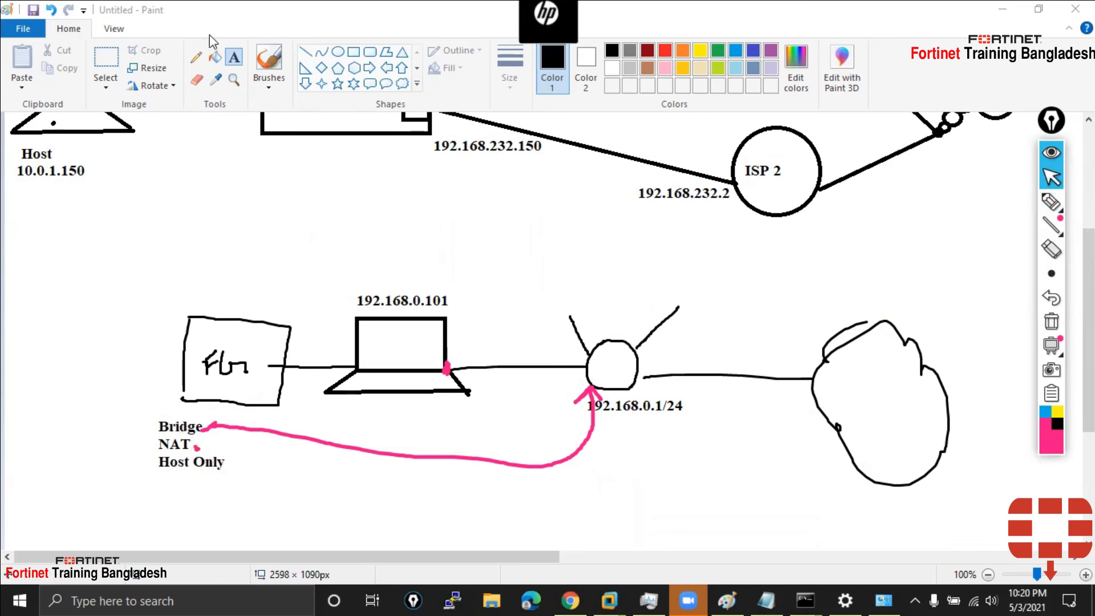
{"action": "left_click", "coordinate": [272, 59]}
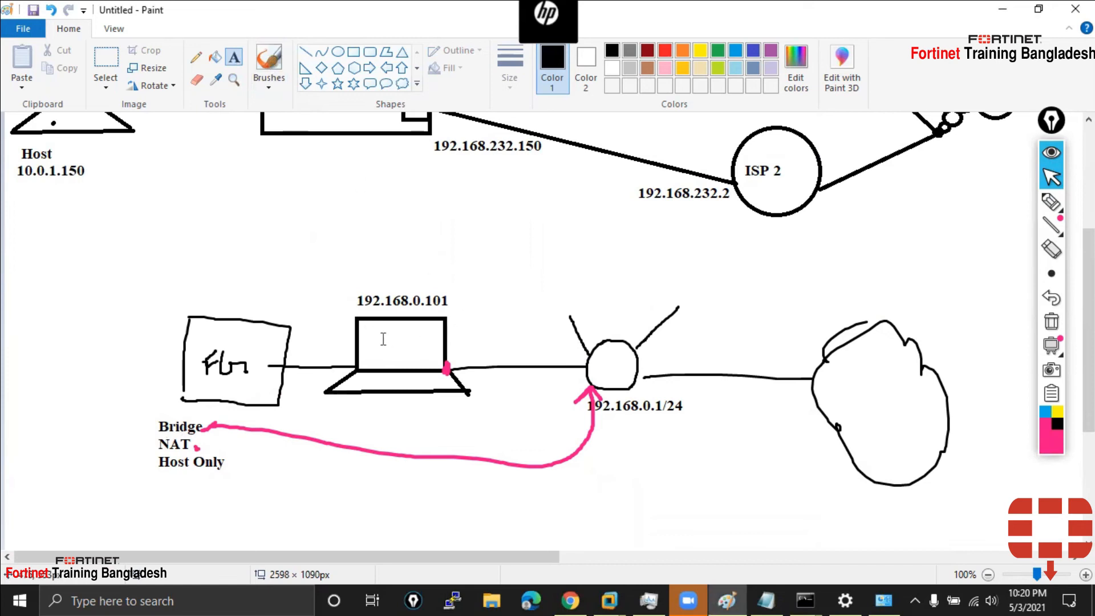
Add a size 10 '192.168.232.0/24' text label inside the laptop, beneath its 192.168.0.101 address
{"action": "left_click", "coordinate": [363, 345]}
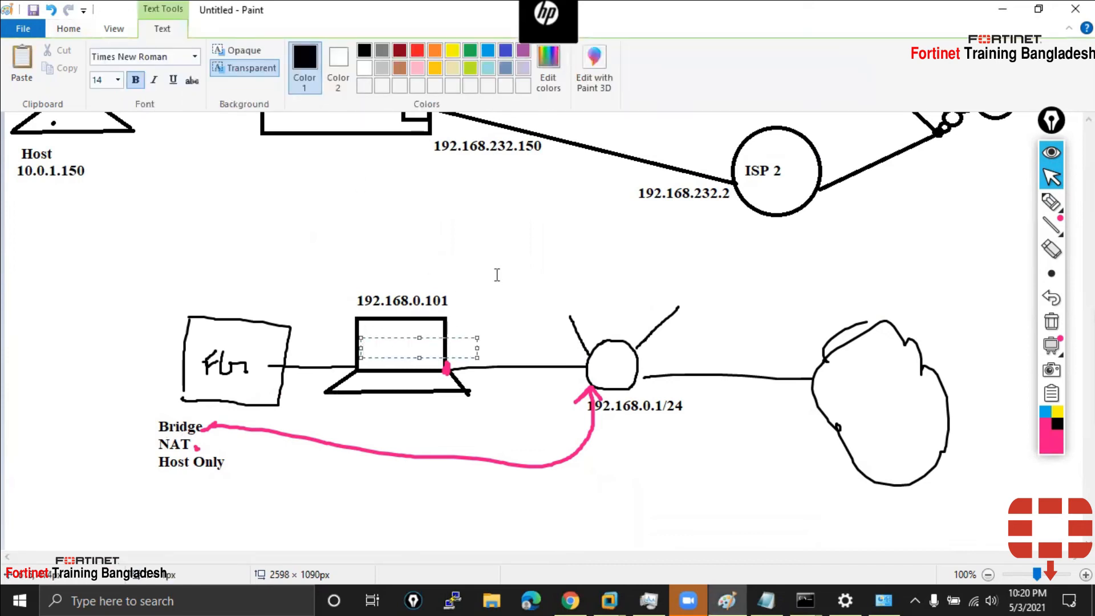
{"action": "type", "text": "192.168.0.232"}
{"action": "key", "text": "BackSpace"}
{"action": "key", "text": "BackSpace"}
{"action": "key", "text": "BackSpace"}
{"action": "key", "text": "BackSpace"}
{"action": "key", "text": "BackSpace"}
{"action": "type", "text": "232.0/24"}
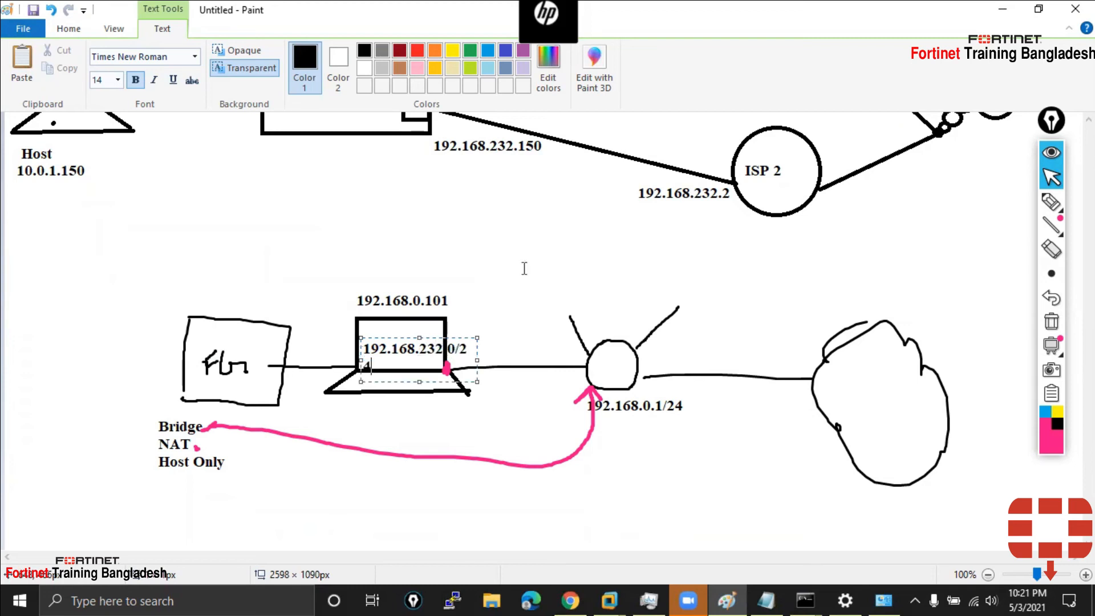
{"action": "left_click_drag", "start_coordinate": [477, 360], "coordinate": [466, 337]}
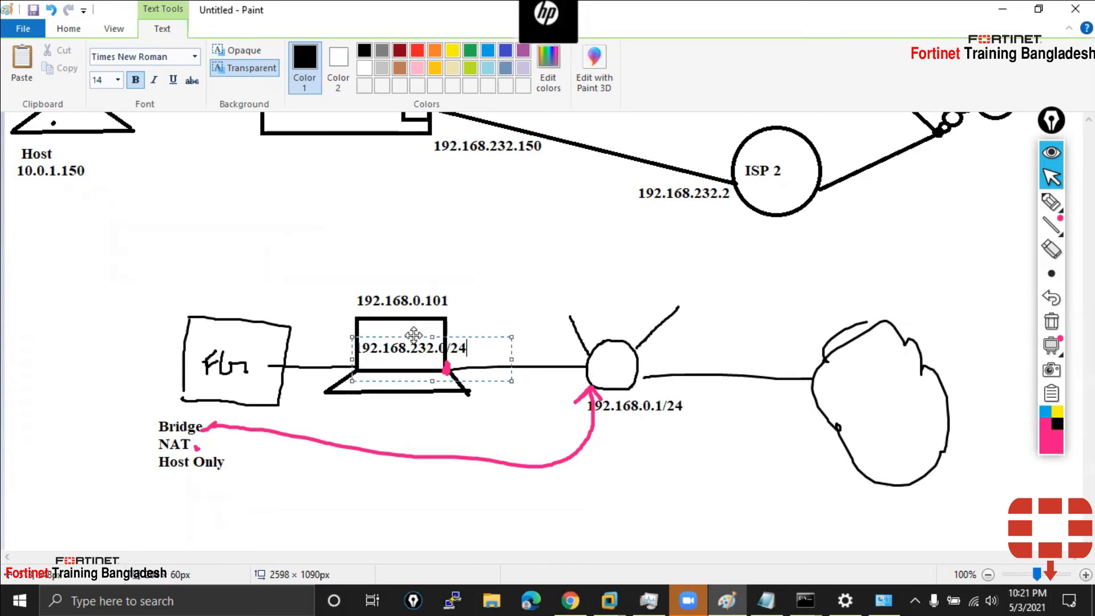
{"action": "double_click", "coordinate": [395, 356]}
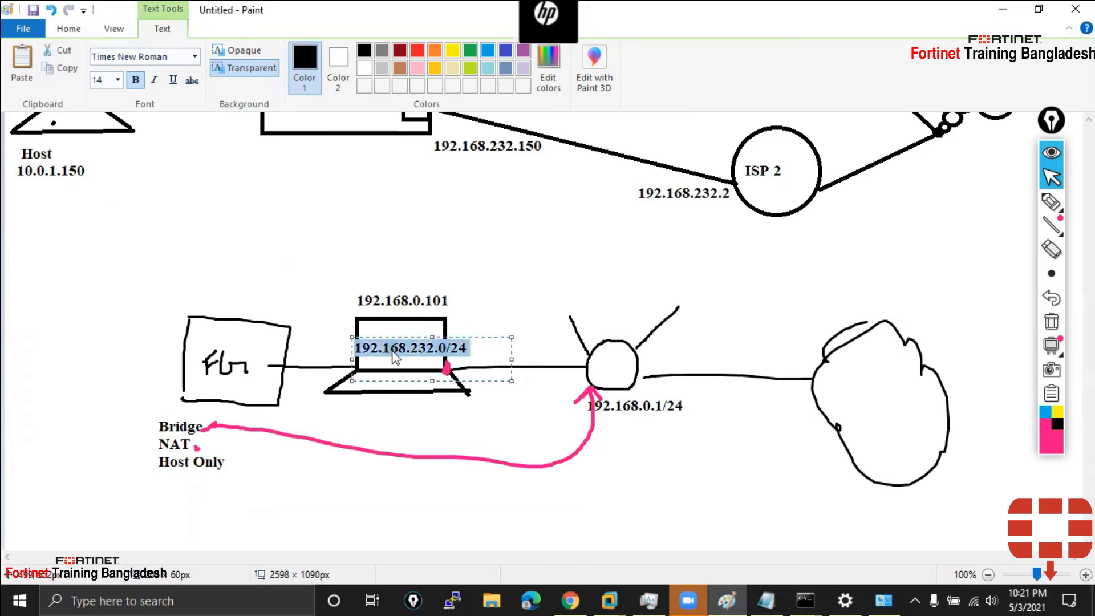
{"action": "left_click", "coordinate": [117, 79]}
{"action": "left_click", "coordinate": [108, 125]}
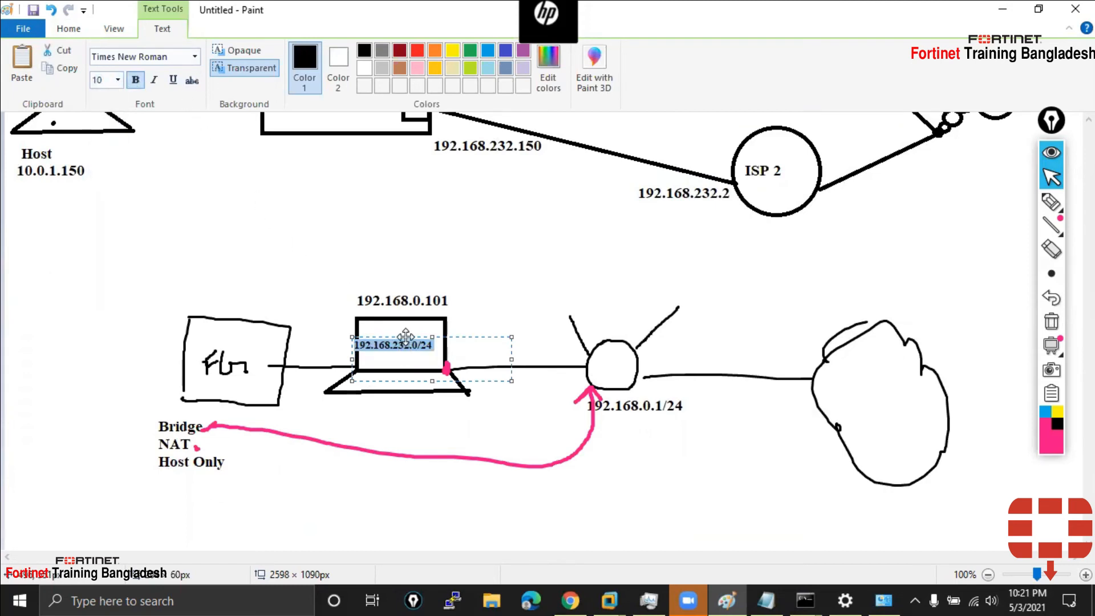
{"action": "left_click_drag", "start_coordinate": [405, 336], "coordinate": [415, 346]}
{"action": "left_click", "coordinate": [496, 320]}
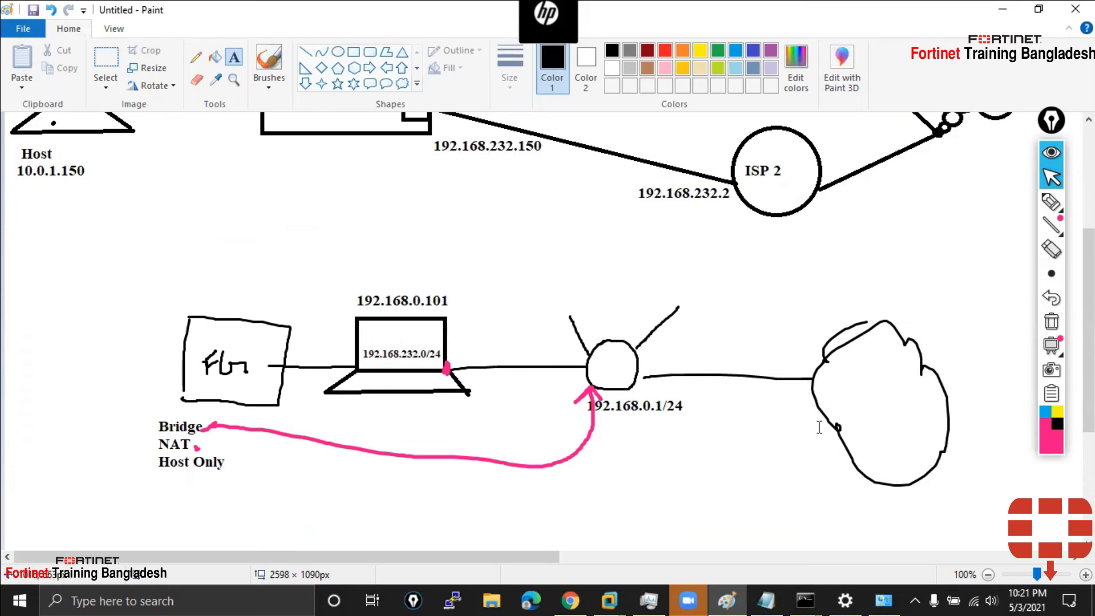
With the brush, draw a line from NAT to the laptop and an arrow after Host Only
{"action": "left_click", "coordinate": [270, 64]}
{"action": "mouse_move", "coordinate": [195, 448]}
{"action": "left_mouse_down"}
{"action": "mouse_move", "coordinate": [270, 449]}
{"action": "mouse_move", "coordinate": [374, 359]}
{"action": "left_mouse_up"}
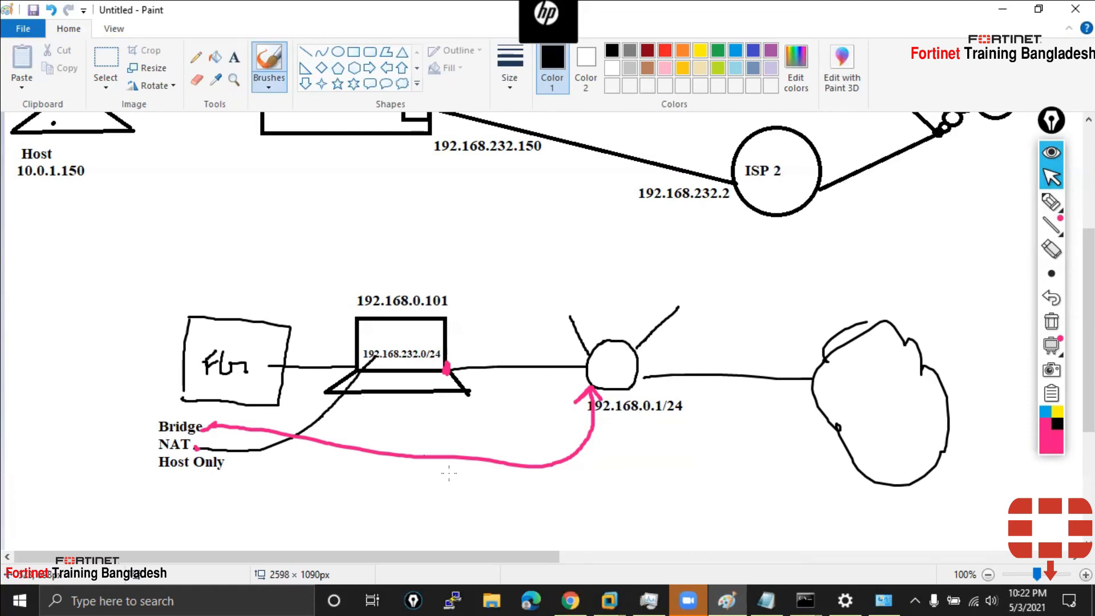
{"action": "mouse_move", "coordinate": [231, 466]}
{"action": "left_mouse_down"}
{"action": "mouse_move", "coordinate": [271, 467]}
{"action": "mouse_move", "coordinate": [259, 483]}
{"action": "left_mouse_up"}
Draw an arc from the laptop over to the cloud, ending in an arrowhead
{"action": "mouse_move", "coordinate": [442, 352]}
{"action": "left_mouse_down"}
{"action": "mouse_move", "coordinate": [499, 296]}
{"action": "mouse_move", "coordinate": [796, 303]}
{"action": "mouse_move", "coordinate": [833, 344]}
{"action": "left_mouse_up"}
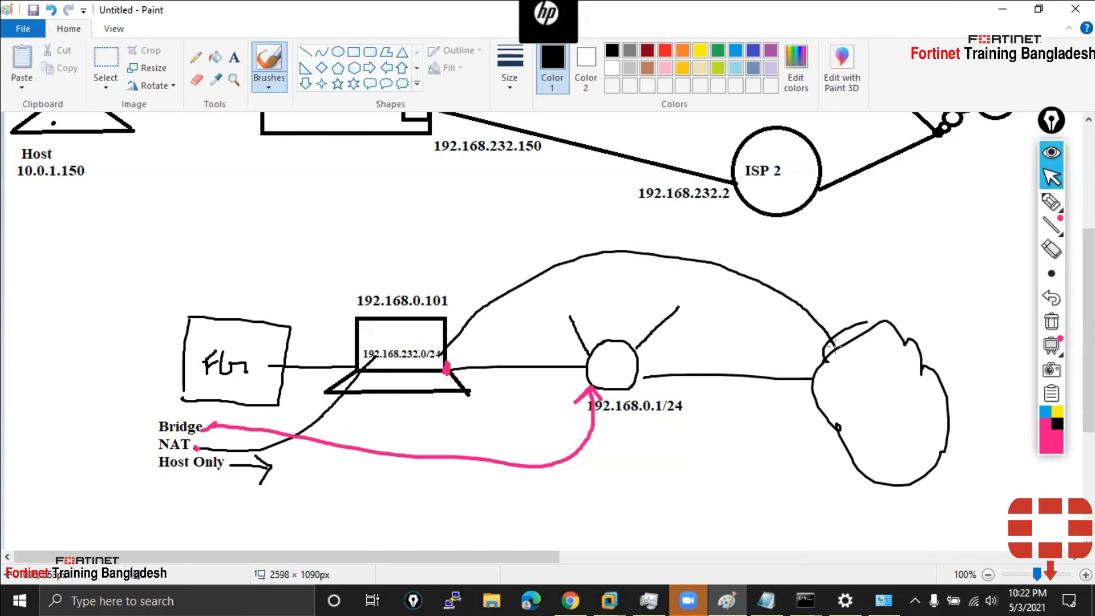
{"action": "left_click_drag", "start_coordinate": [803, 341], "coordinate": [839, 345]}
{"action": "left_click_drag", "start_coordinate": [839, 345], "coordinate": [831, 302]}
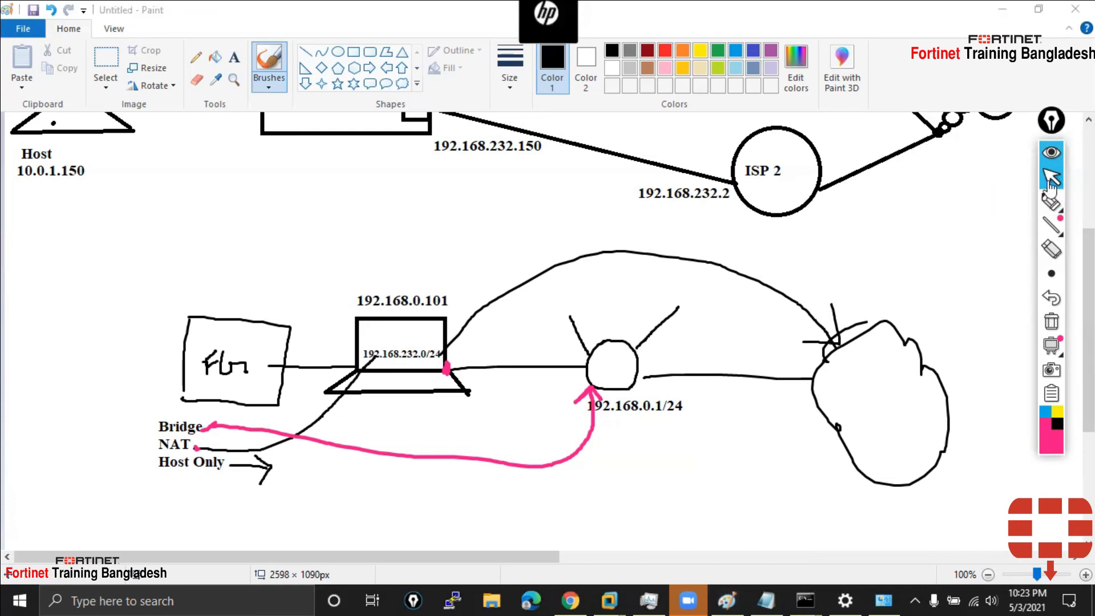
{"action": "left_click", "coordinate": [2, 598]}
{"action": "scroll", "coordinate": [114, 405], "scroll_direction": "down", "scroll_amount": 5}
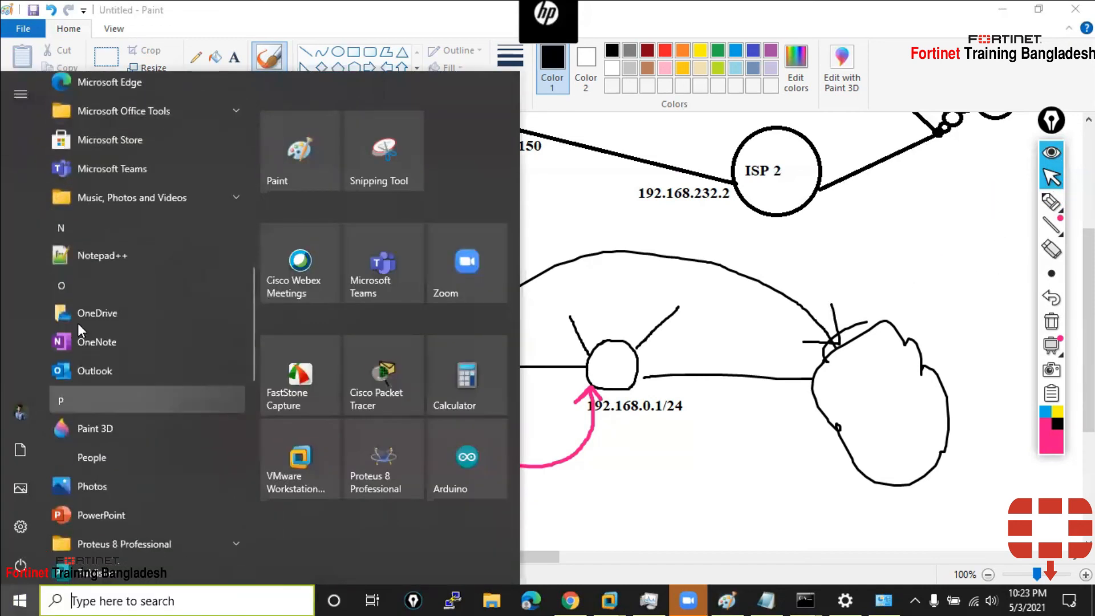
{"action": "scroll", "coordinate": [105, 399], "scroll_direction": "down", "scroll_amount": 8}
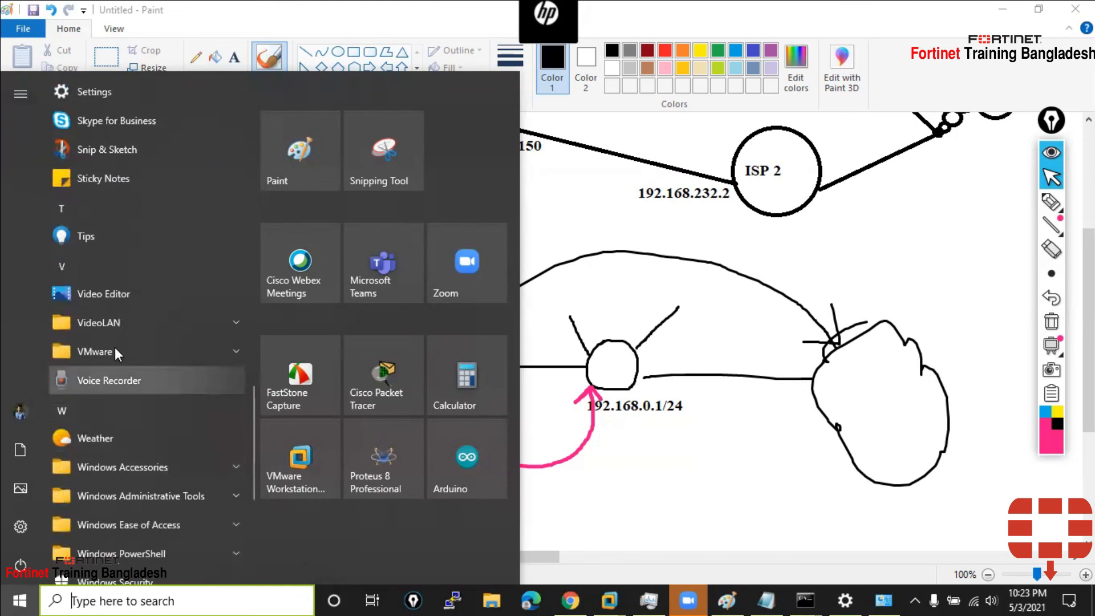
{"action": "left_click", "coordinate": [124, 357]}
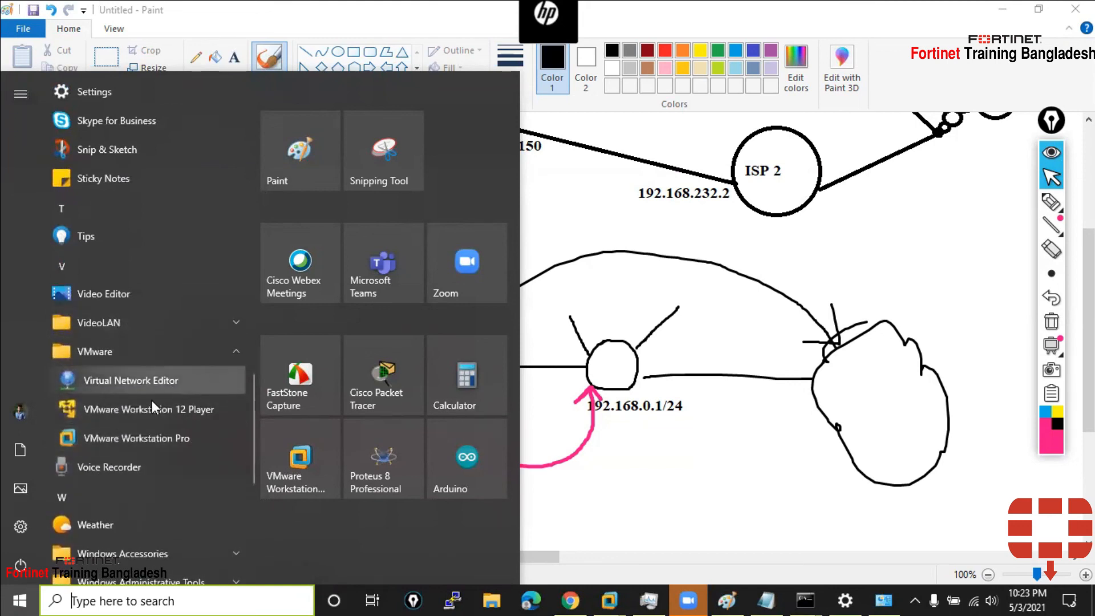
{"action": "left_click", "coordinate": [118, 379]}
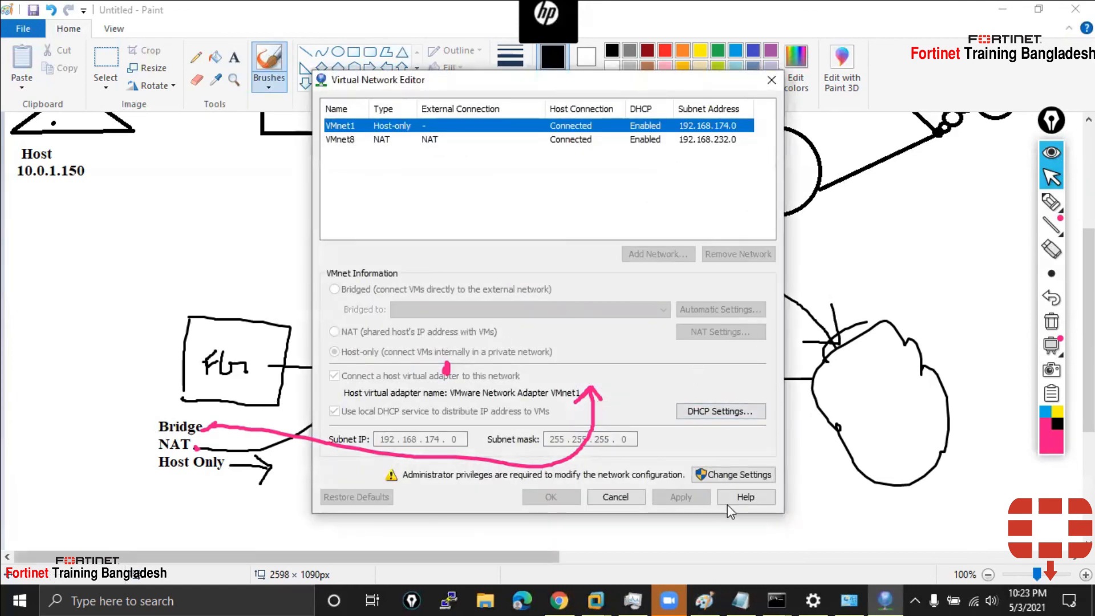
{"action": "left_click", "coordinate": [742, 471]}
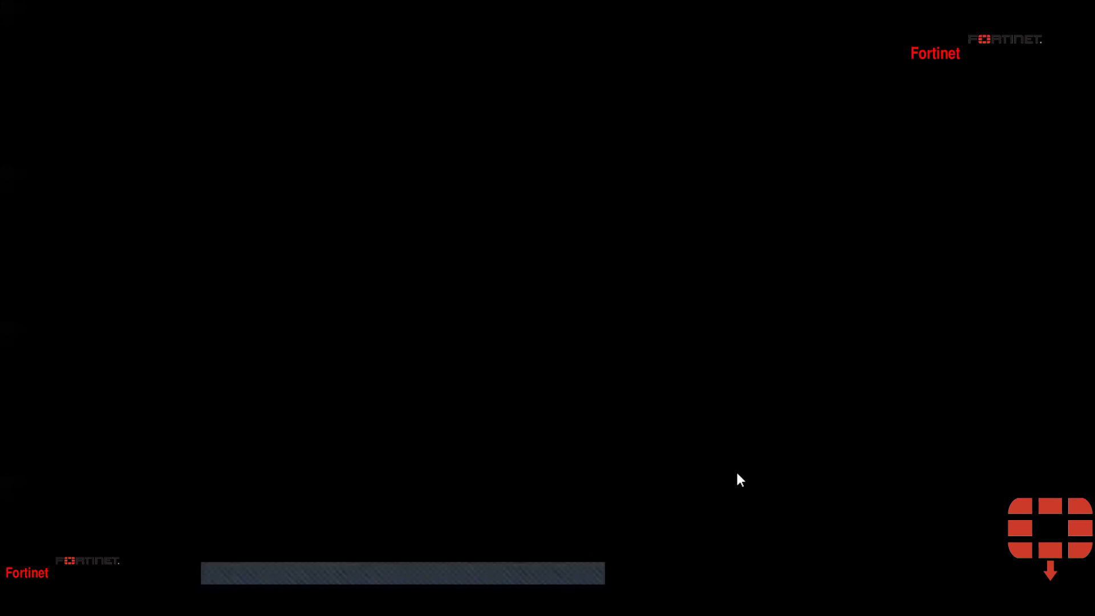
{"action": "key", "text": "alt+y"}
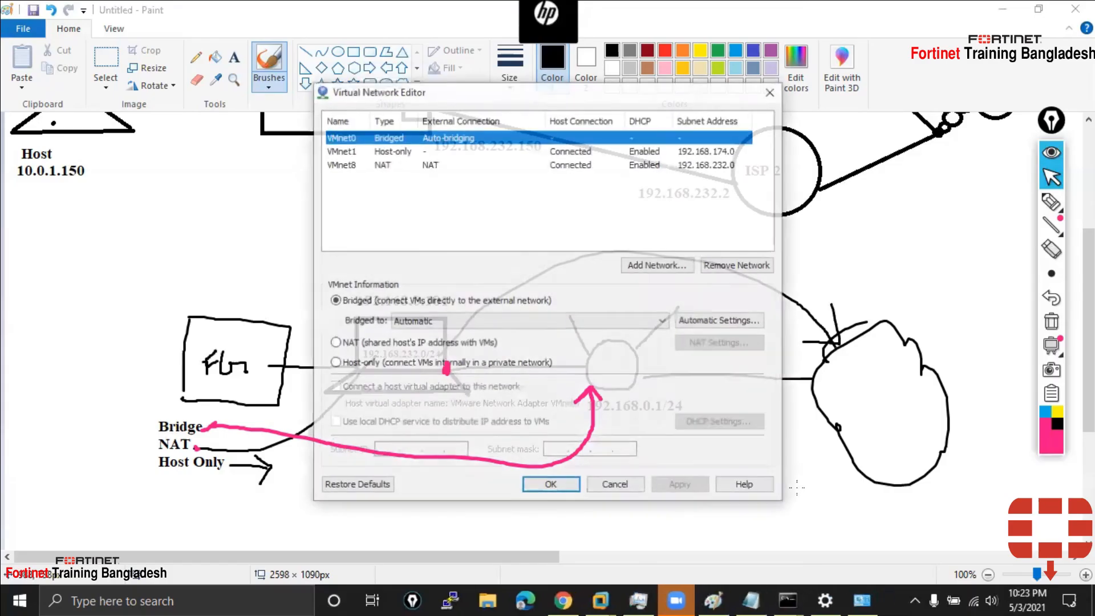
{"action": "left_click", "coordinate": [389, 166]}
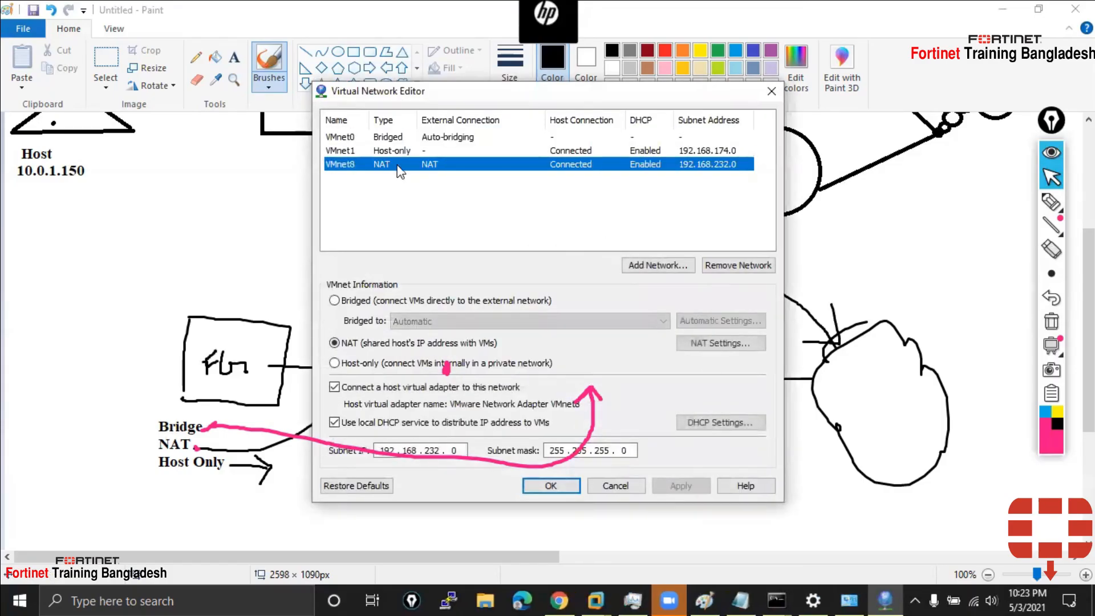
{"action": "left_click", "coordinate": [723, 342]}
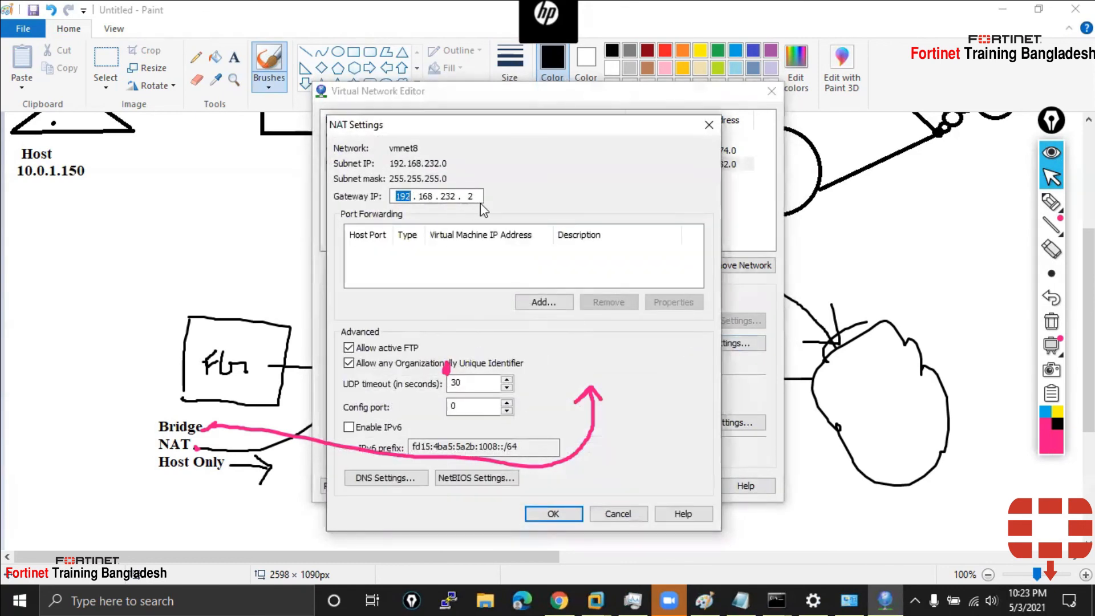
{"action": "double_click", "coordinate": [464, 200]}
{"action": "left_click", "coordinate": [556, 514]}
{"action": "left_click", "coordinate": [836, 592]}
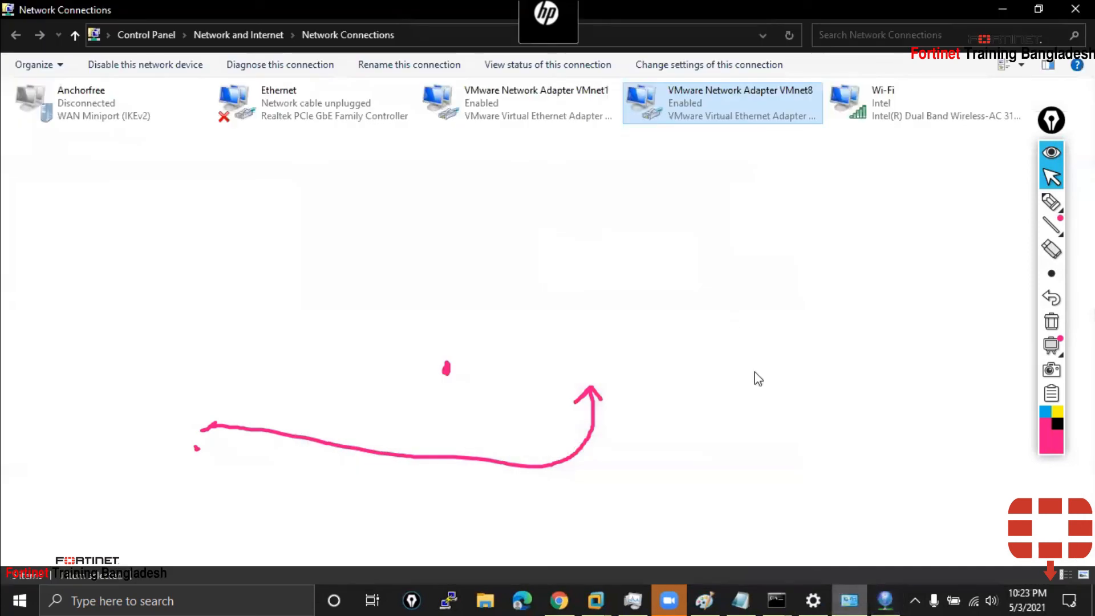
{"action": "left_click", "coordinate": [999, 9]}
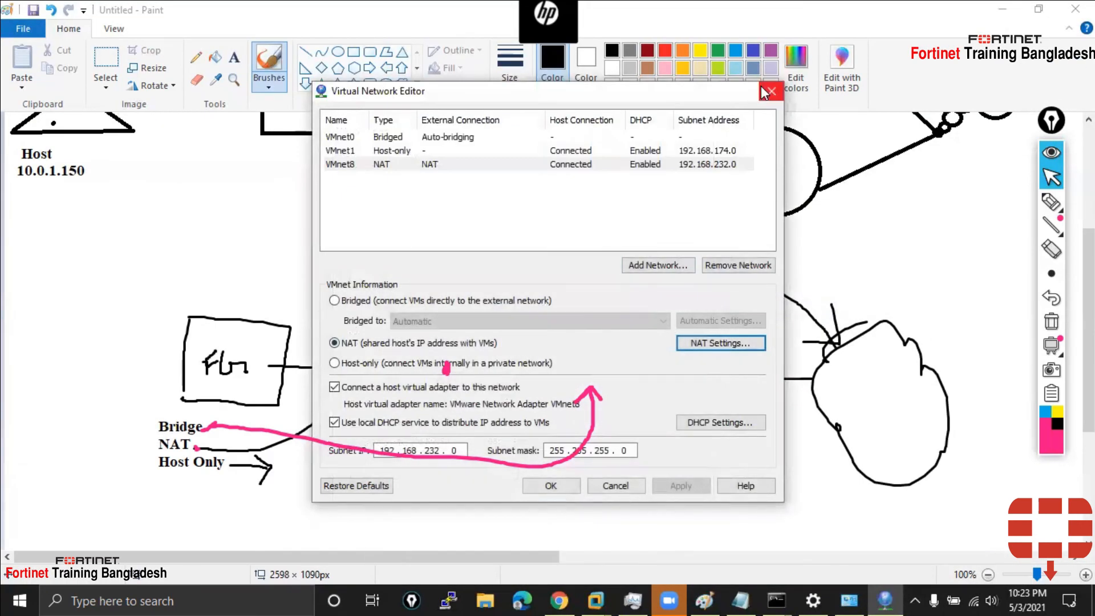
{"action": "left_click", "coordinate": [767, 91]}
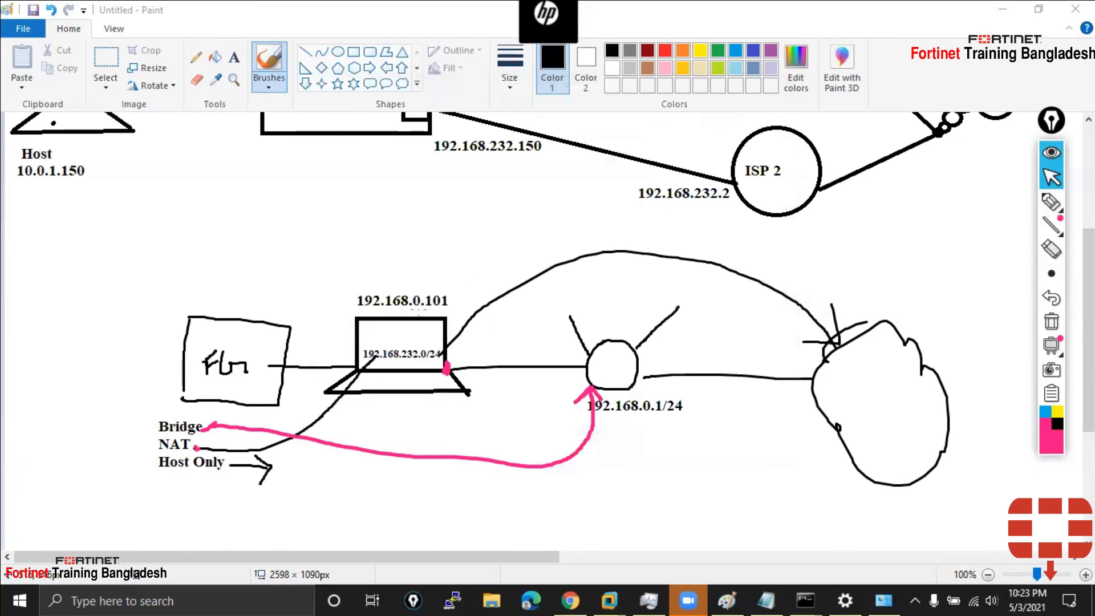
Underline the 192.168.232.150 address under the P2 port, then bring up Task Manager's CPU view
{"action": "scroll", "coordinate": [446, 369], "scroll_direction": "up", "scroll_amount": 5}
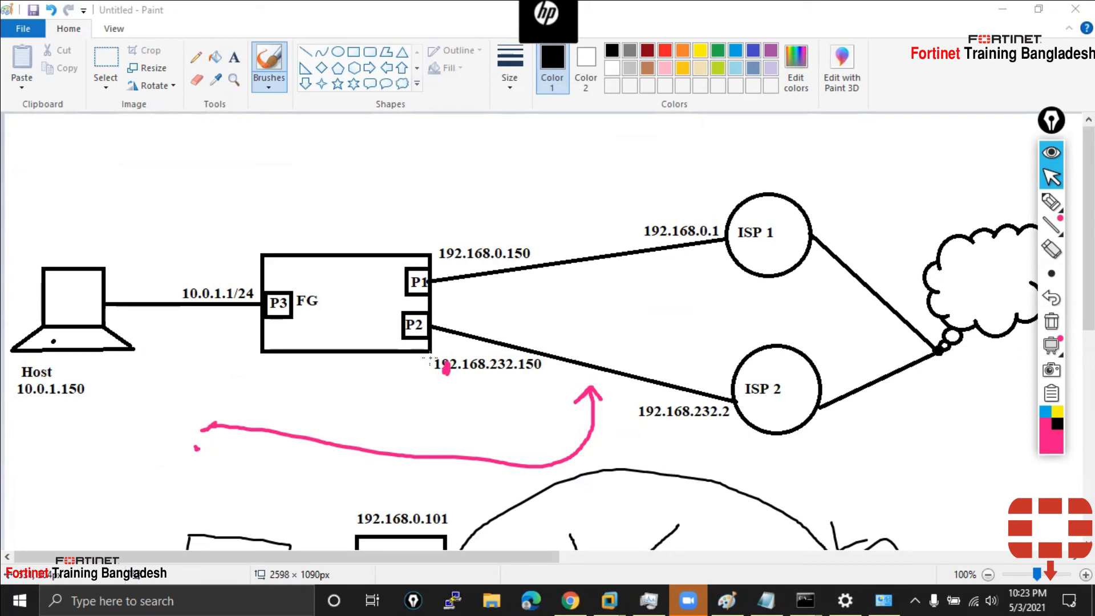
{"action": "left_click_drag", "start_coordinate": [441, 382], "coordinate": [547, 379]}
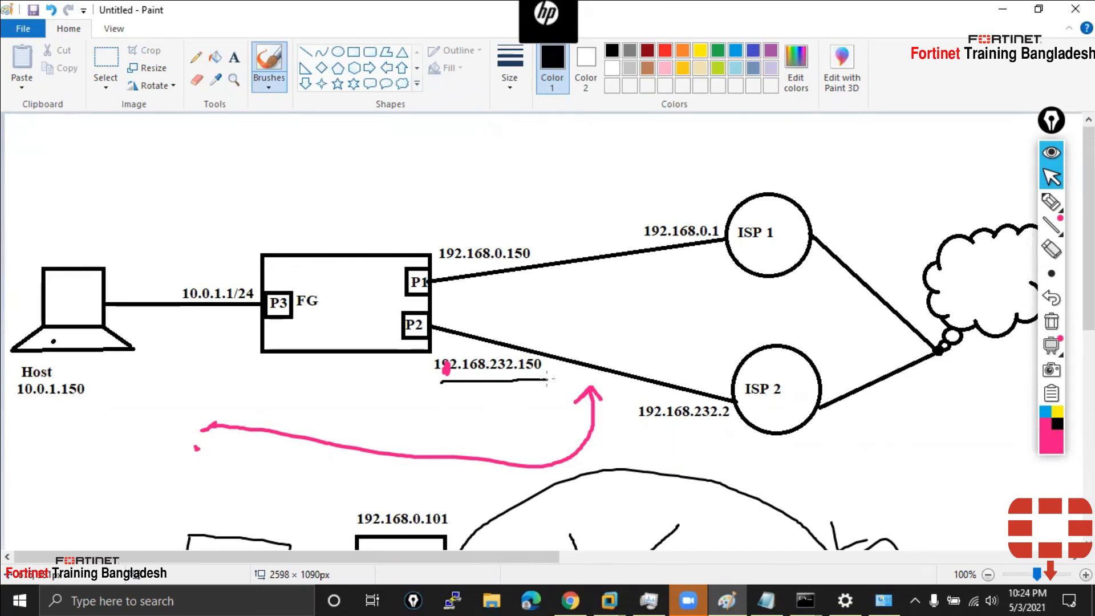
{"action": "left_click", "coordinate": [648, 600]}
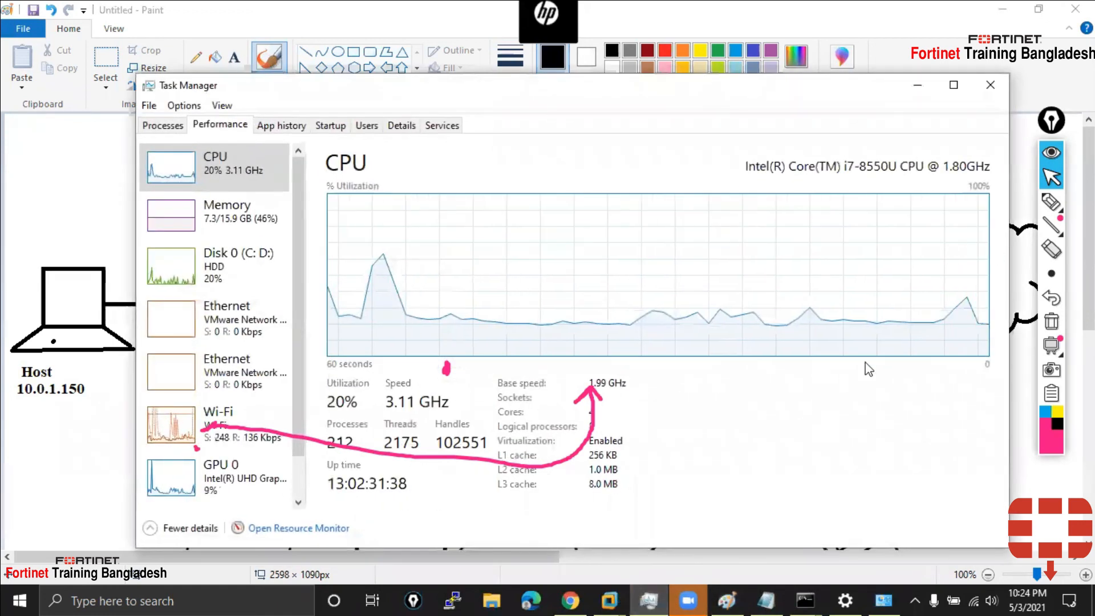
Circle the Virtualization: Enabled detail on the CPU page with the pen, then close Task Manager
{"action": "left_click", "coordinate": [1051, 202]}
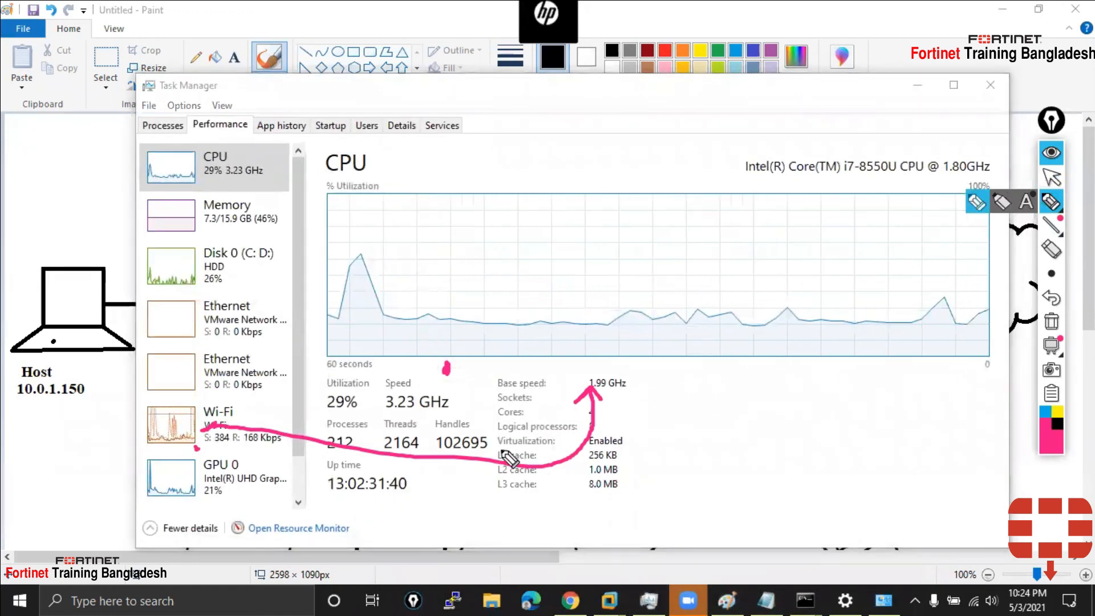
{"action": "mouse_move", "coordinate": [637, 461]}
{"action": "left_mouse_down"}
{"action": "mouse_move", "coordinate": [584, 421]}
{"action": "mouse_move", "coordinate": [530, 454]}
{"action": "left_mouse_up"}
{"action": "left_click", "coordinate": [1051, 177]}
{"action": "left_click", "coordinate": [990, 86]}
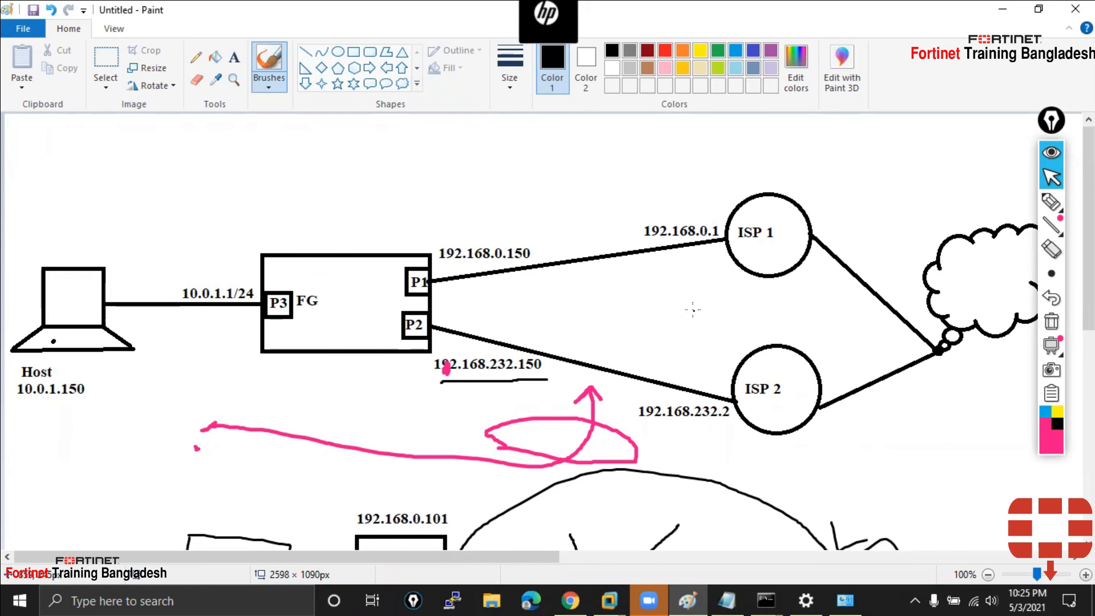
Switch to VMware Workstation's FortiGate-VM64 console, closing the virtual machine settings
{"action": "scroll", "coordinate": [655, 312], "scroll_direction": "down", "scroll_amount": 3}
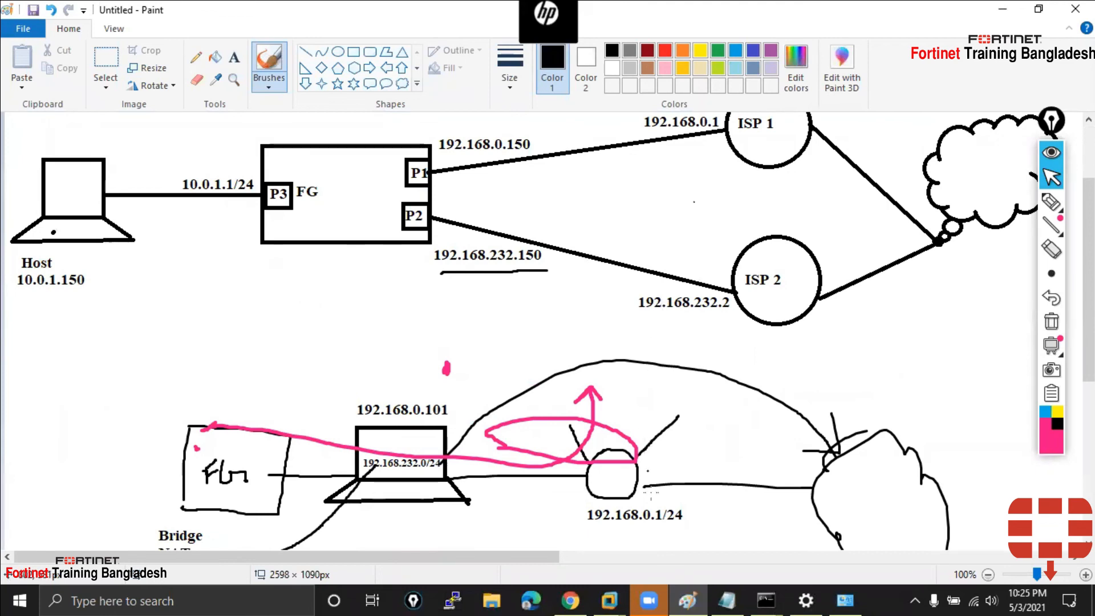
{"action": "left_click", "coordinate": [609, 600]}
{"action": "left_click", "coordinate": [550, 515]}
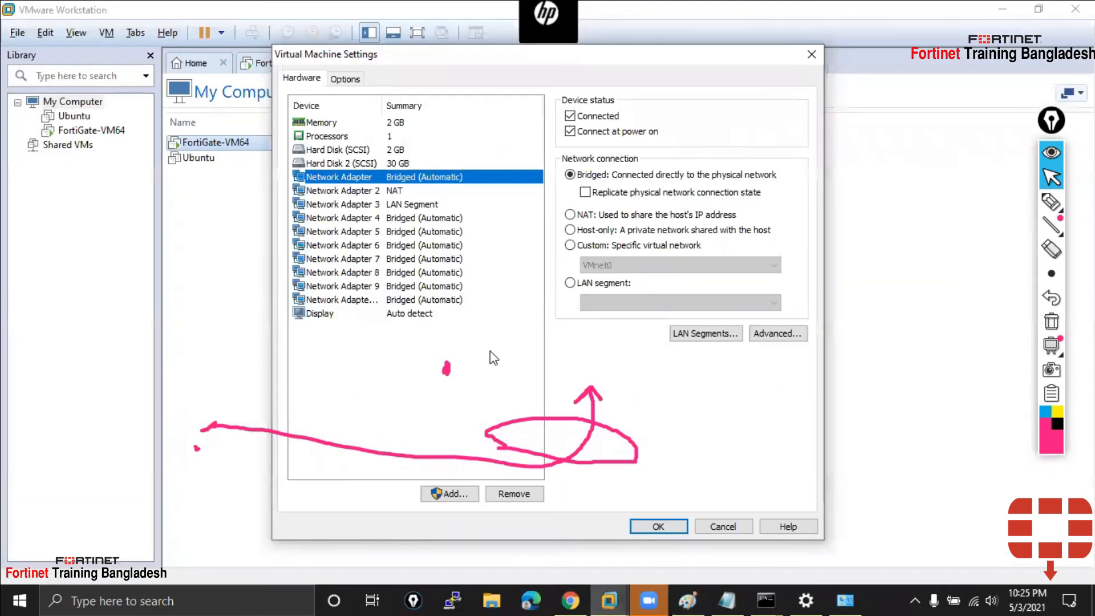
{"action": "left_click", "coordinate": [662, 523]}
{"action": "mouse_move", "coordinate": [609, 599]}
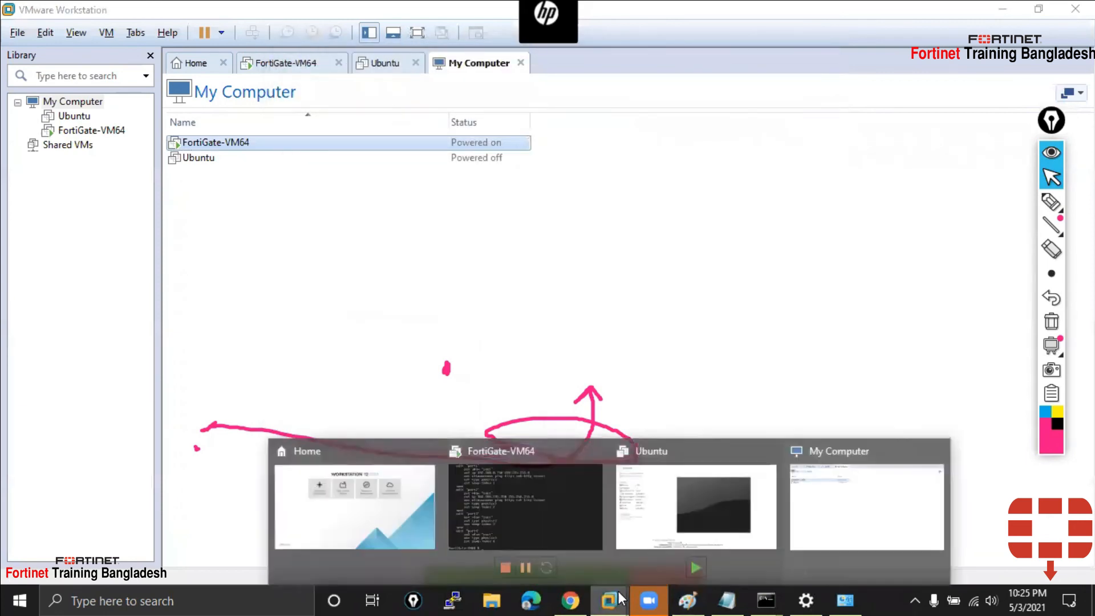
{"action": "left_click", "coordinate": [556, 504]}
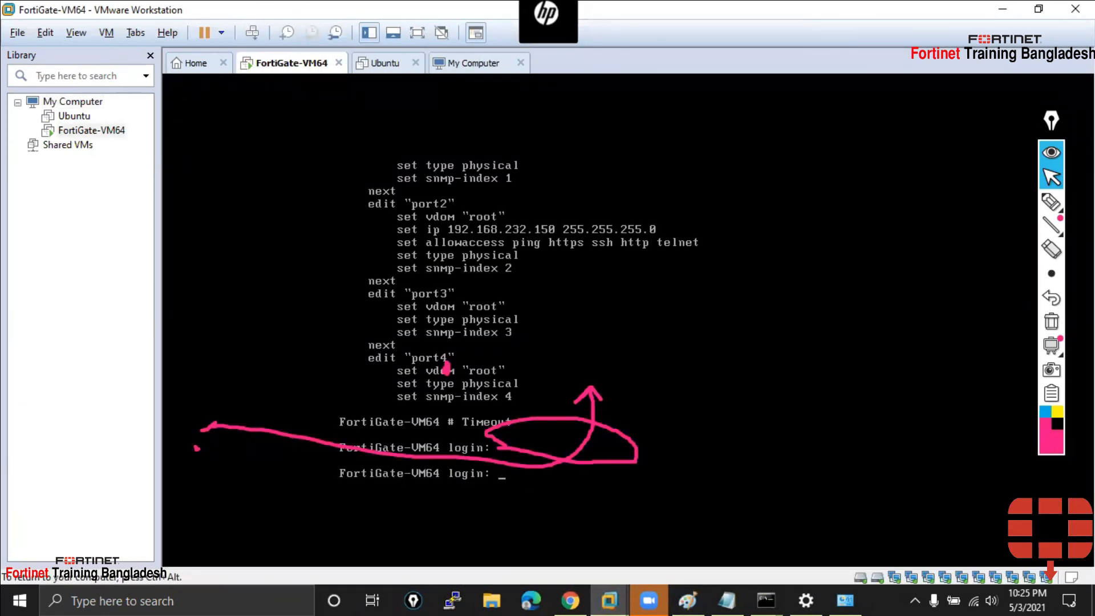
Log in to the console as admin, release input from the VM, and clear the pen marks
{"action": "type", "text": "admin"}
{"action": "key", "text": "Return"}
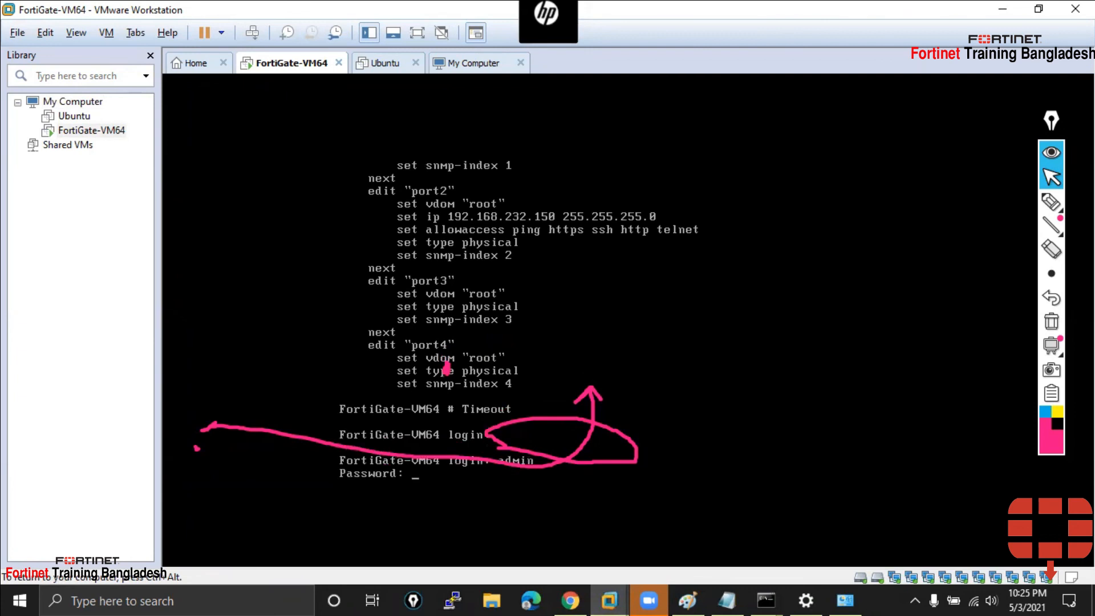
{"action": "key", "text": "Return"}
{"action": "key", "text": "Return"}
{"action": "key", "text": "Return"}
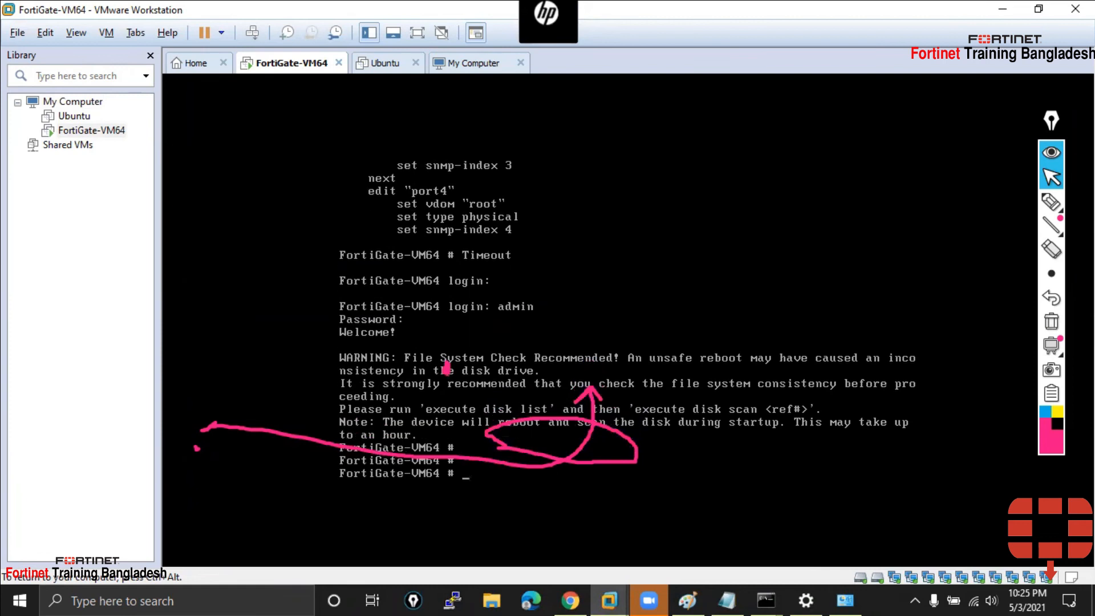
{"action": "key", "text": "ctrl+alt"}
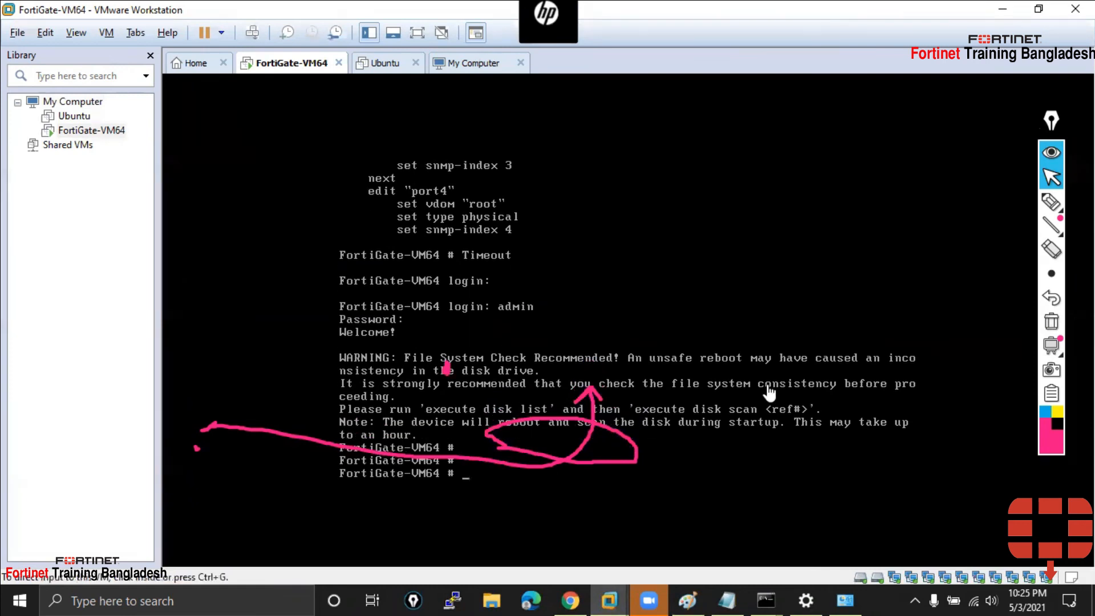
{"action": "left_click", "coordinate": [1052, 320]}
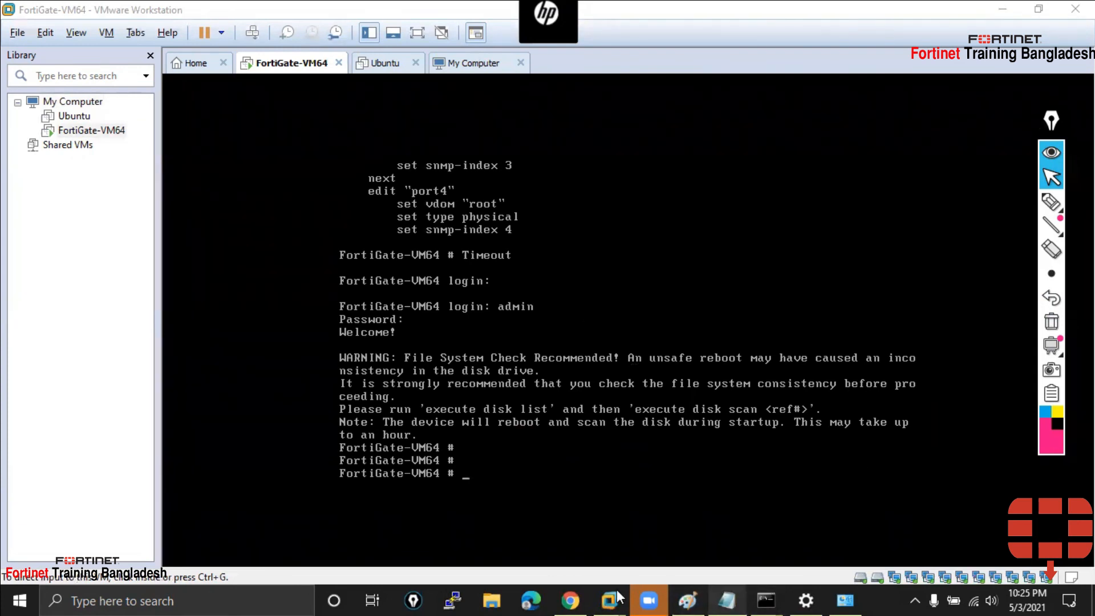
Open 192.168.0.150 in Chrome and mark the https/http access settings in the notes
{"action": "left_click", "coordinate": [570, 598]}
{"action": "type", "text": "19:0"}
{"action": "key", "text": "BackSpace"}
{"action": "key", "text": "BackSpace"}
{"action": "type", "text": "2.168.0.150"}
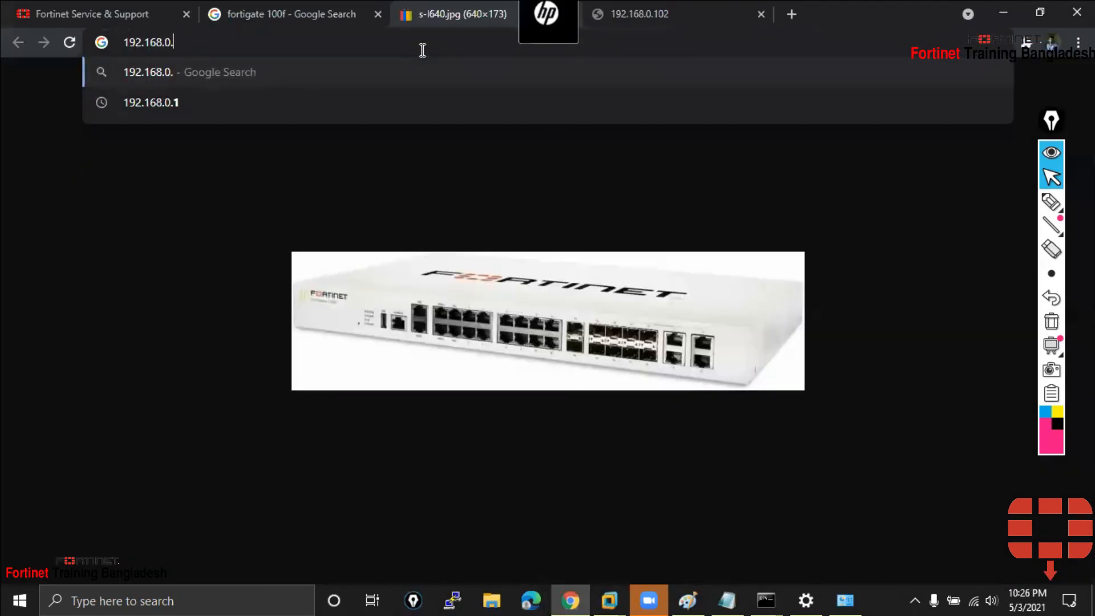
{"action": "key", "text": "Return"}
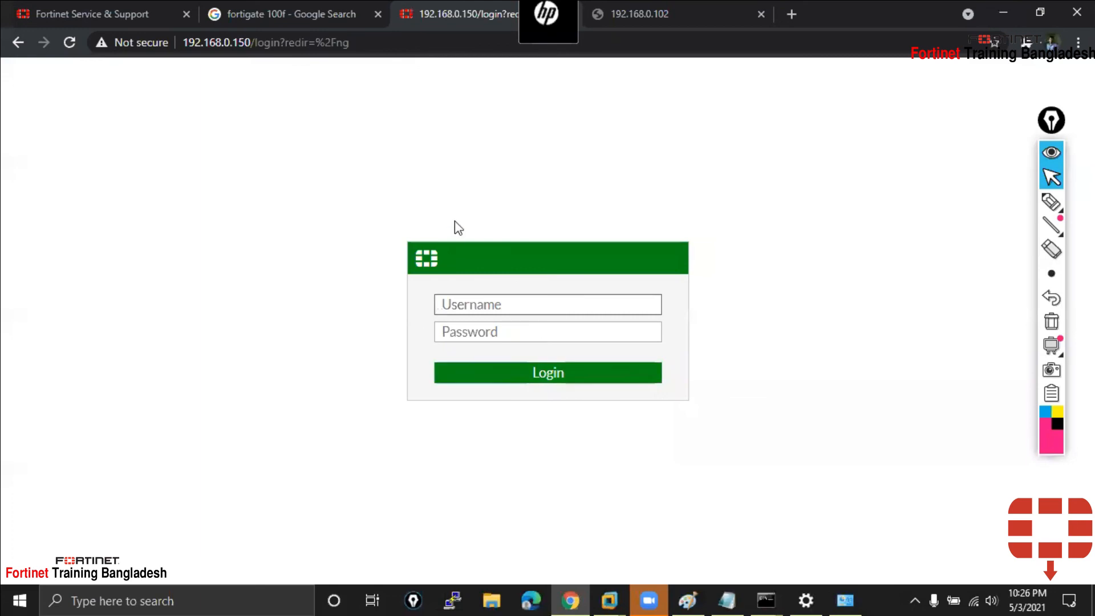
{"action": "left_click", "coordinate": [726, 600]}
{"action": "left_click_drag", "start_coordinate": [642, 458], "coordinate": [723, 459]}
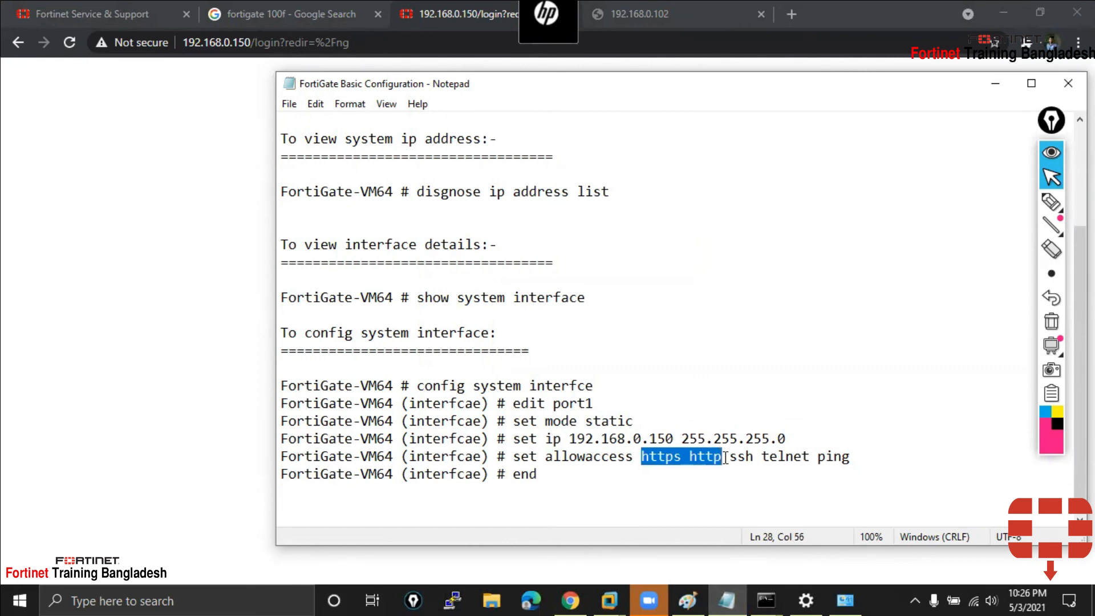
{"action": "left_click", "coordinate": [100, 371]}
Sign in to the FortiGate GUI as admin with the password and dismiss the save-password prompt
{"action": "left_click", "coordinate": [482, 304]}
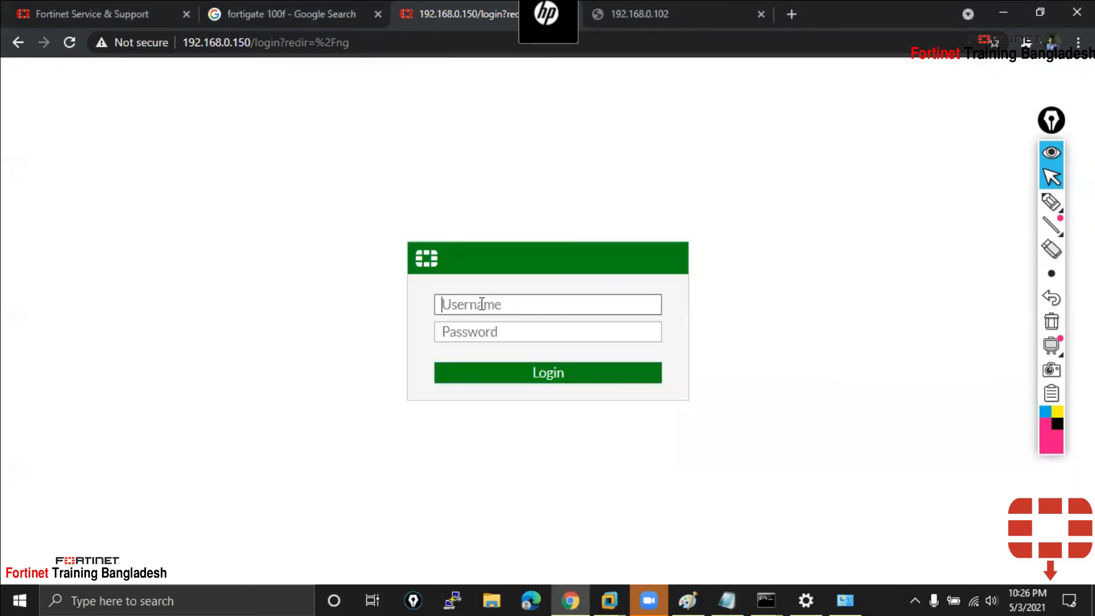
{"action": "type", "text": "admin"}
{"action": "key", "text": "Tab"}
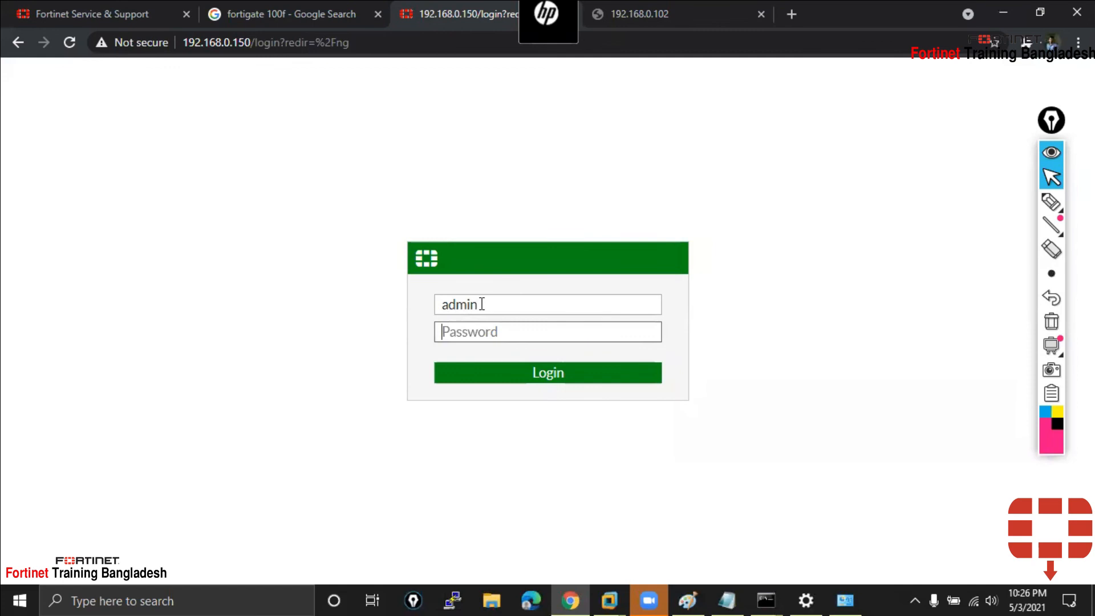
{"action": "type", "text": "admin"}
{"action": "key", "text": "Return"}
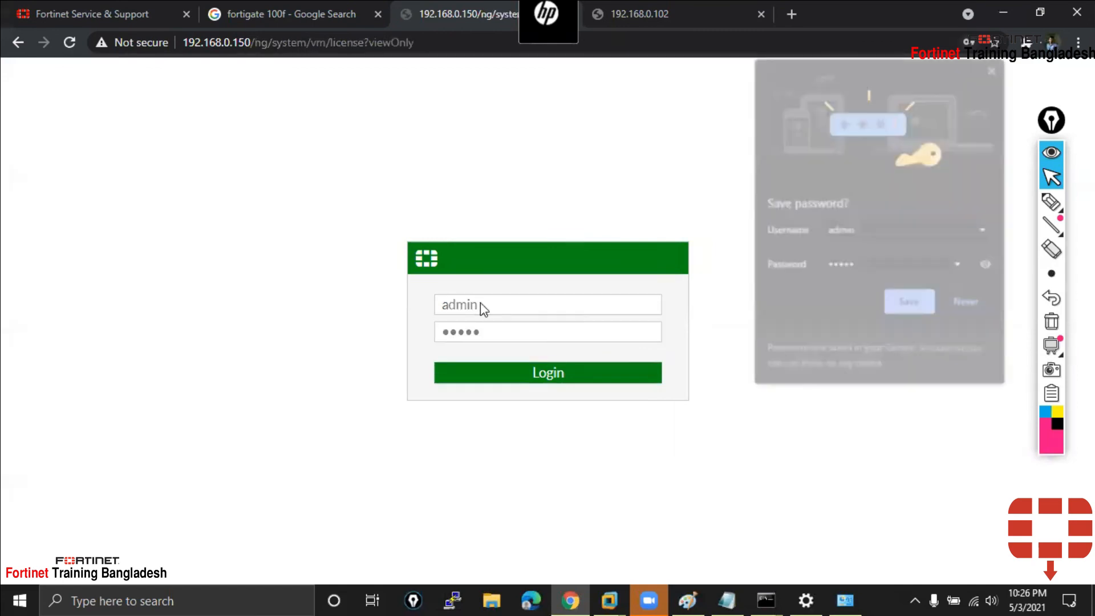
{"action": "left_click", "coordinate": [995, 67]}
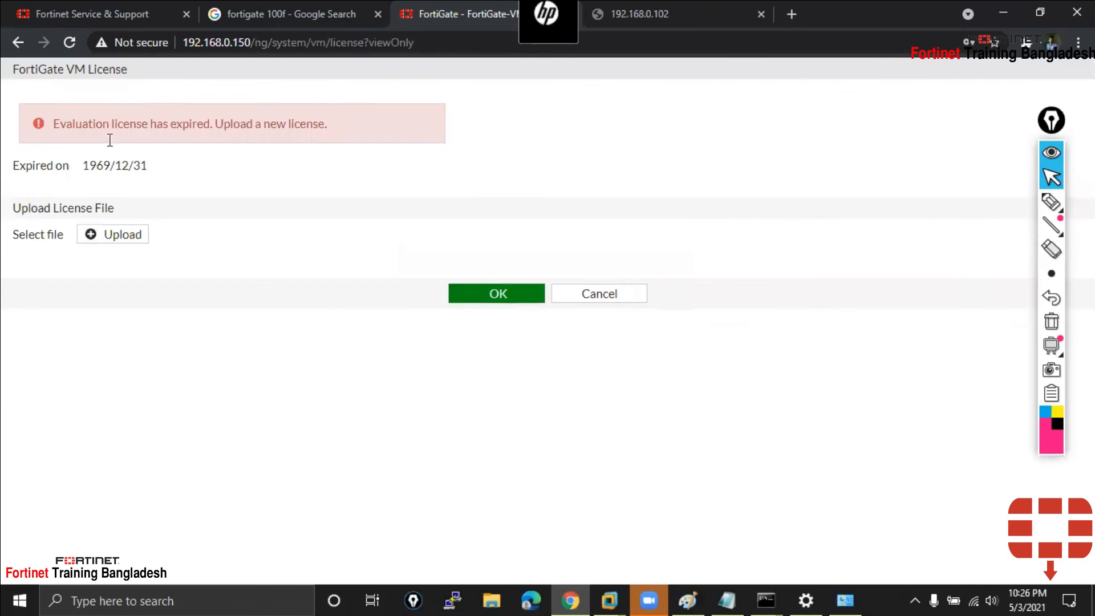
Cancel back to the login page and sign in again as admin with the password
{"action": "left_click", "coordinate": [629, 302]}
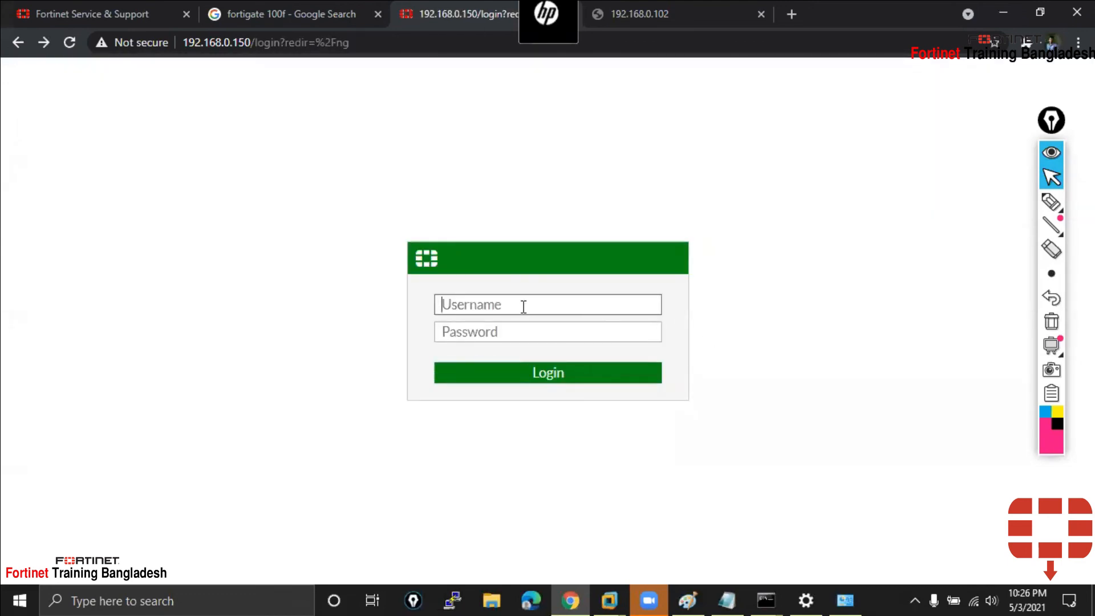
{"action": "type", "text": "admin"}
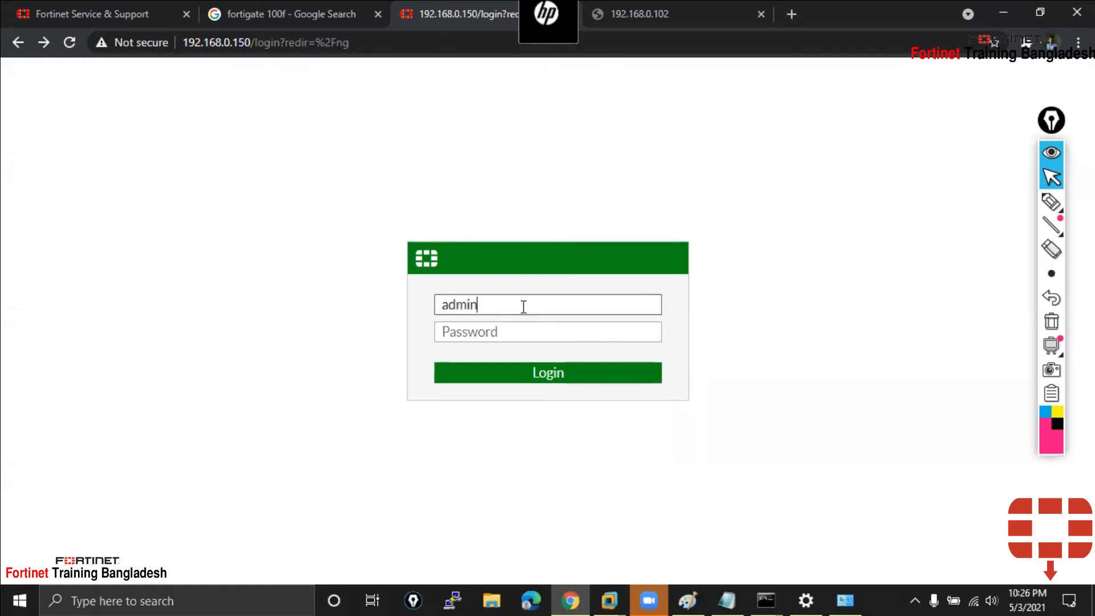
{"action": "key", "text": "Tab"}
{"action": "type", "text": "admin"}
{"action": "key", "text": "Return"}
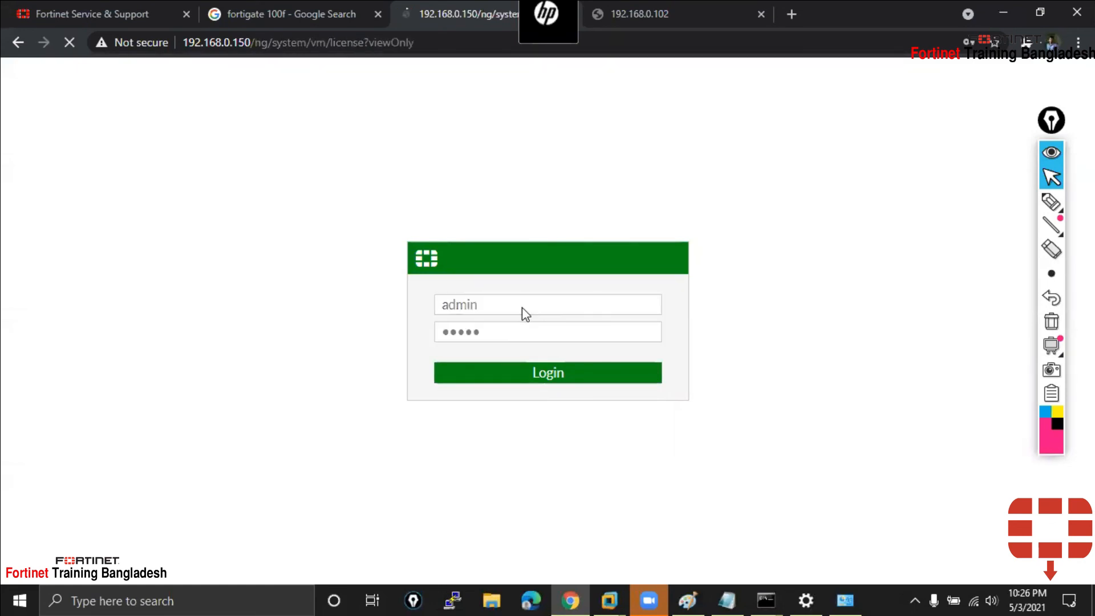
{"action": "left_click", "coordinate": [996, 66]}
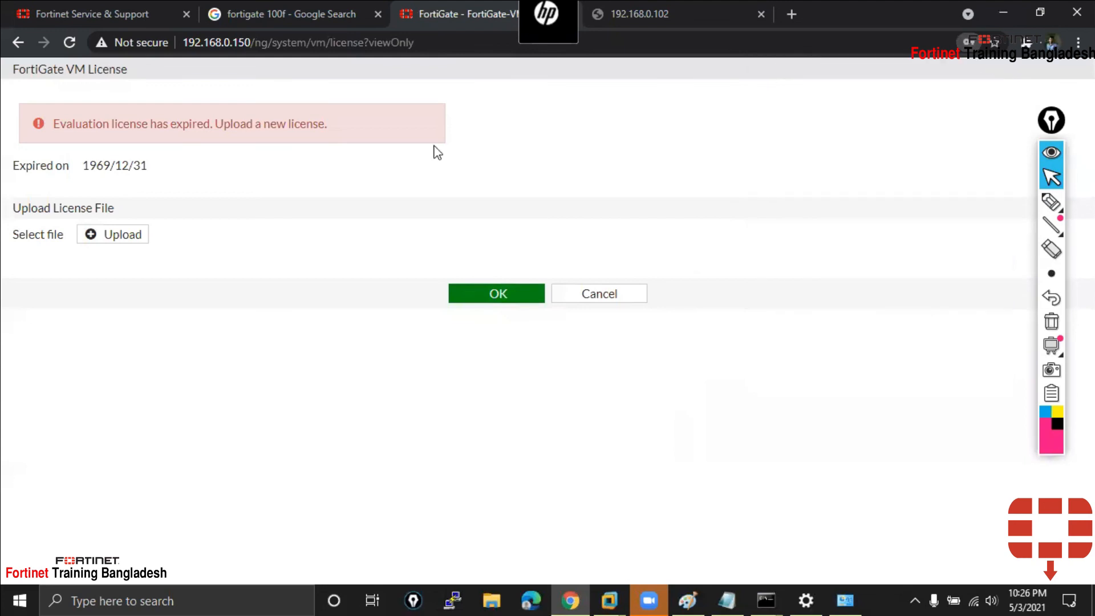
Upload FGVM01TM20002015.lic from Downloads as the VM license, then switch to the VMware console
{"action": "left_click", "coordinate": [98, 235]}
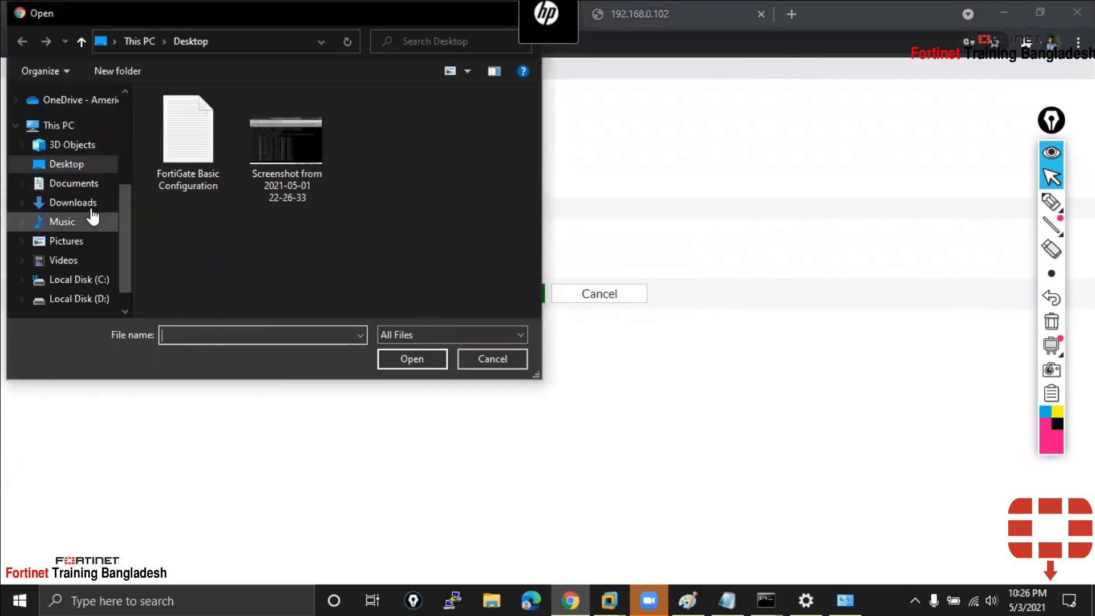
{"action": "left_click", "coordinate": [85, 206]}
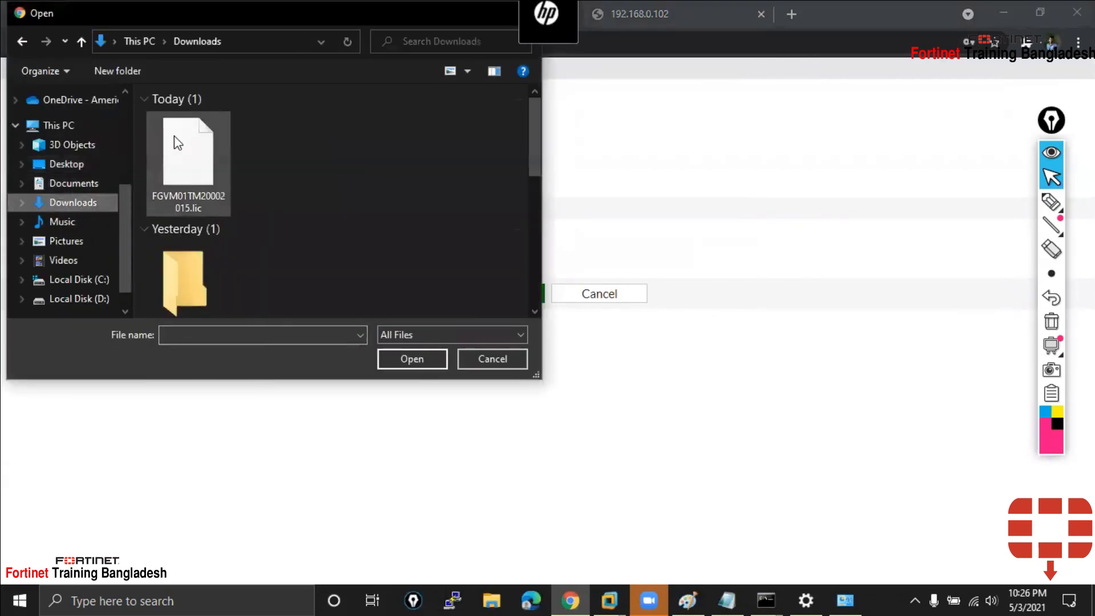
{"action": "left_click", "coordinate": [188, 160]}
{"action": "left_click", "coordinate": [402, 356]}
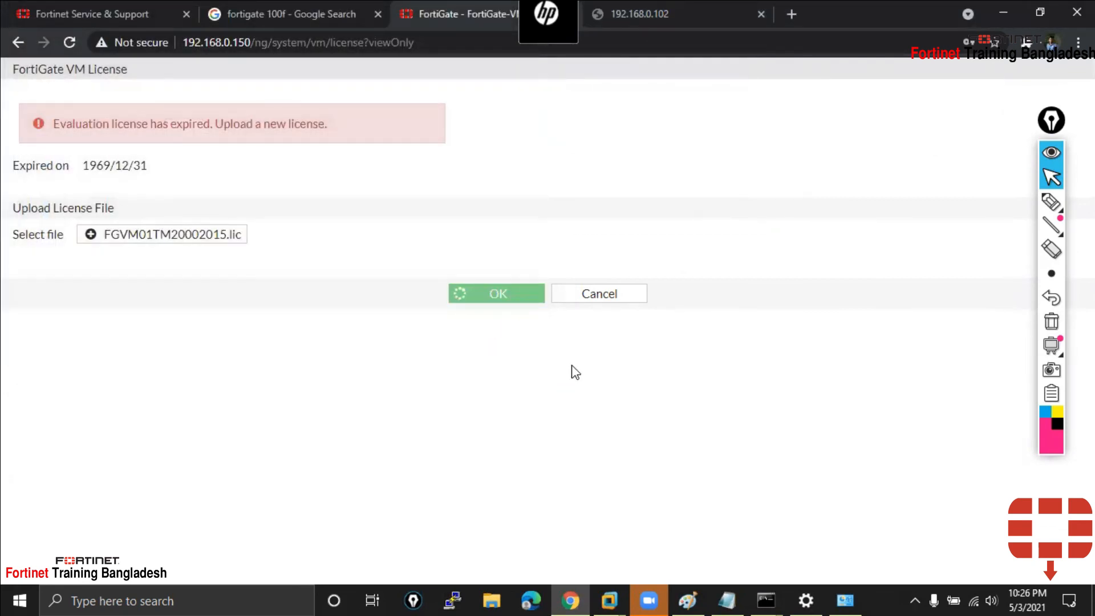
{"action": "left_click", "coordinate": [612, 594]}
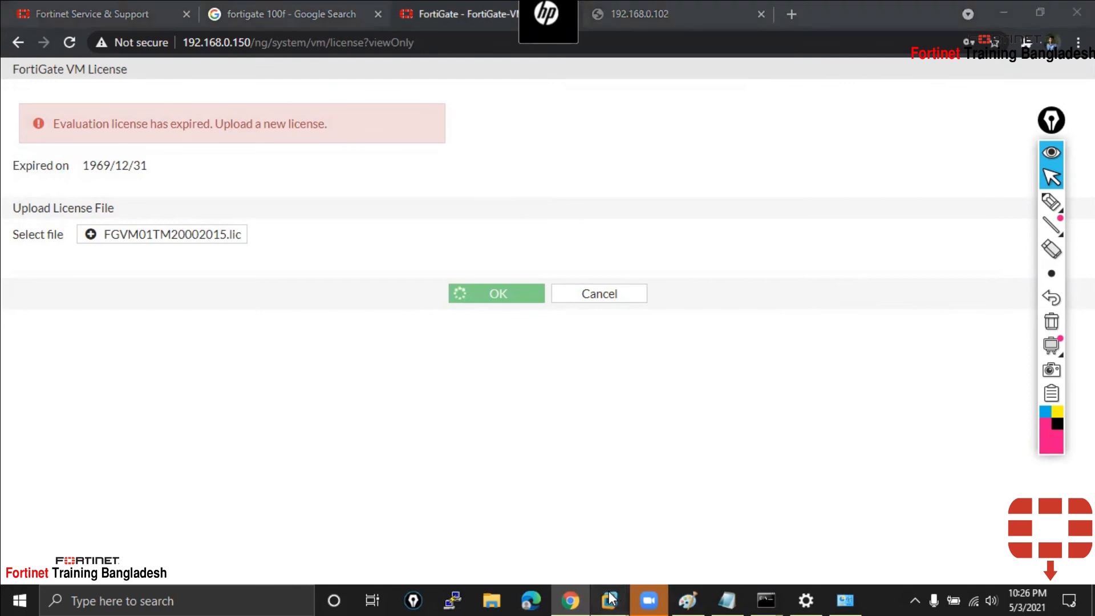
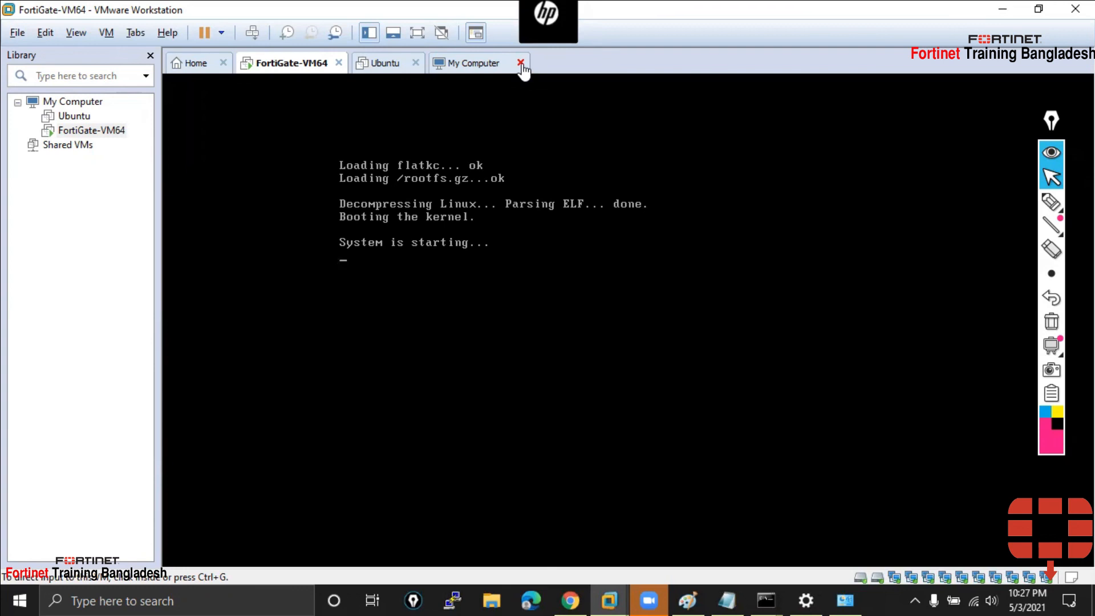
Close the stale expired-license FortiGate tab in Chrome
{"action": "left_click", "coordinate": [571, 600]}
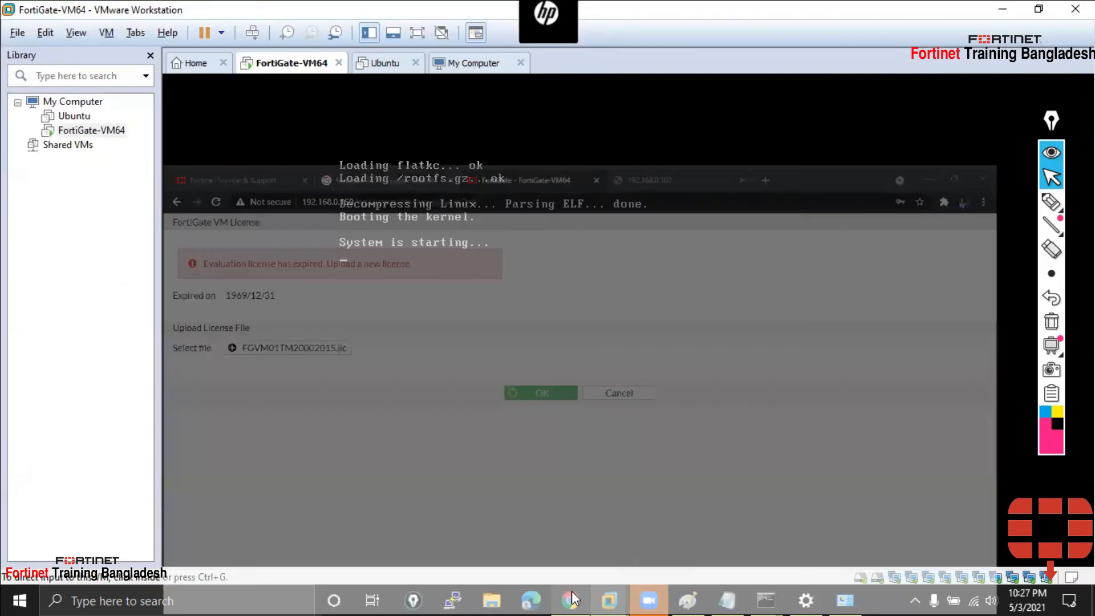
{"action": "left_click", "coordinate": [572, 599]}
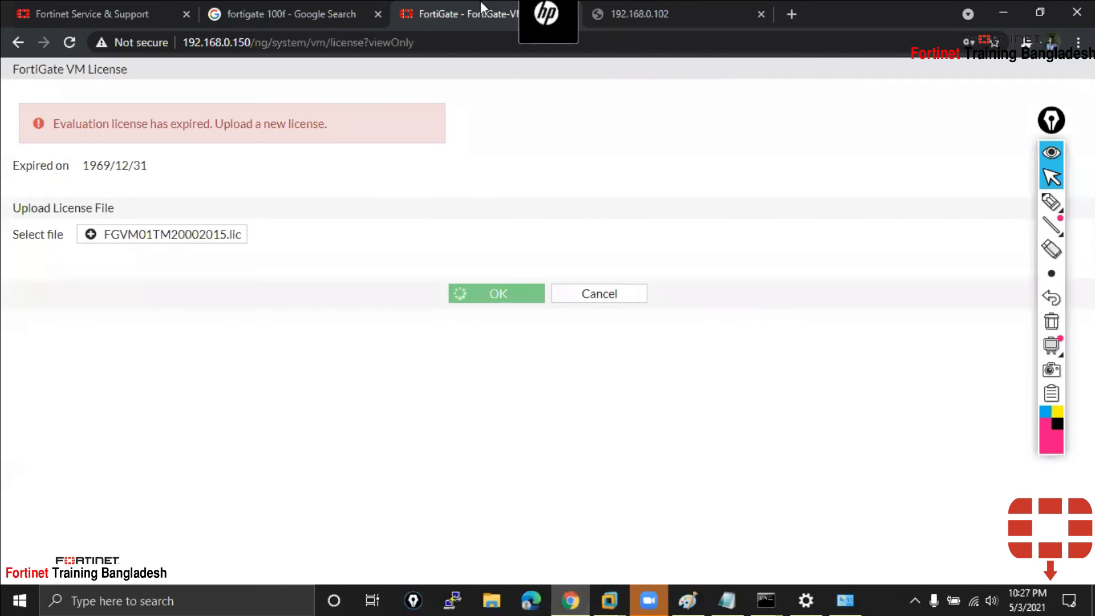
{"action": "right_click", "coordinate": [481, 1]}
{"action": "left_click", "coordinate": [487, 203]}
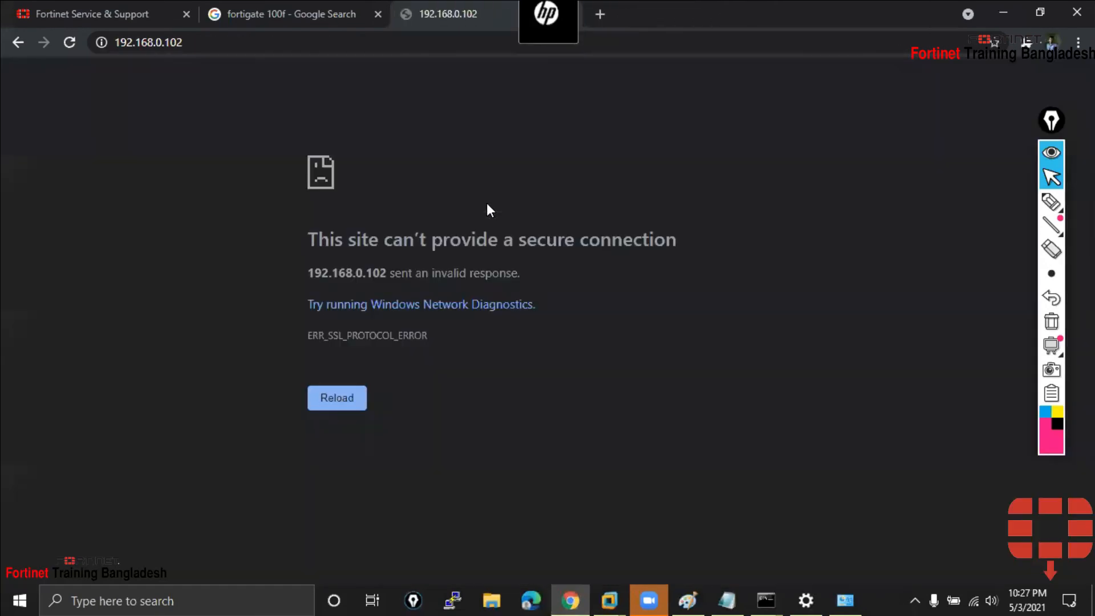
Minimize Chrome and release input to return to the FortiGate-VM64 console login prompt
{"action": "left_click", "coordinate": [1002, 14]}
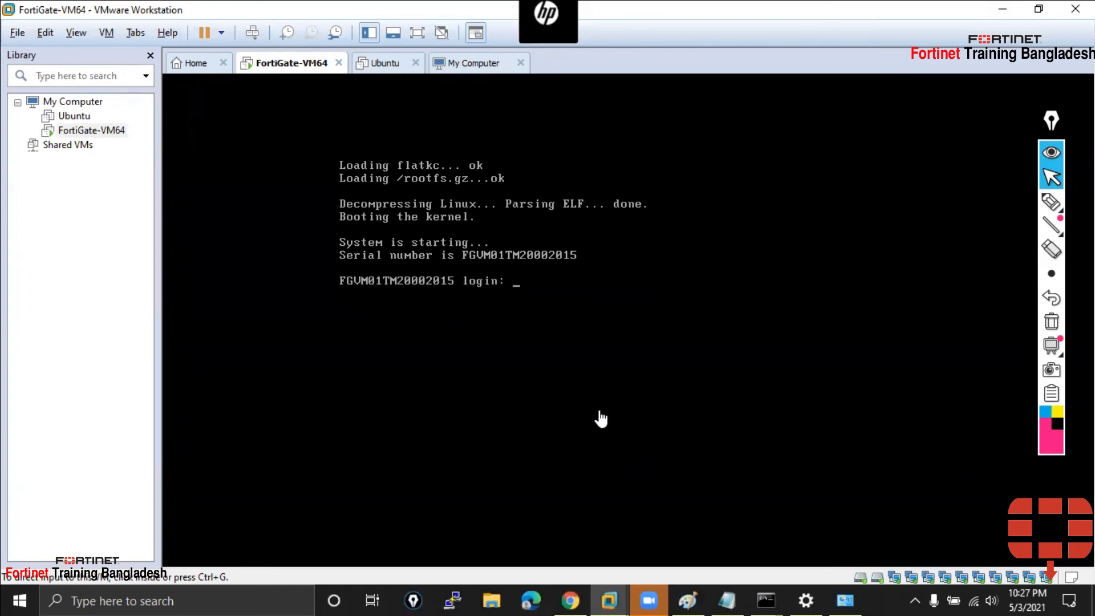
{"action": "mouse_move", "coordinate": [572, 600]}
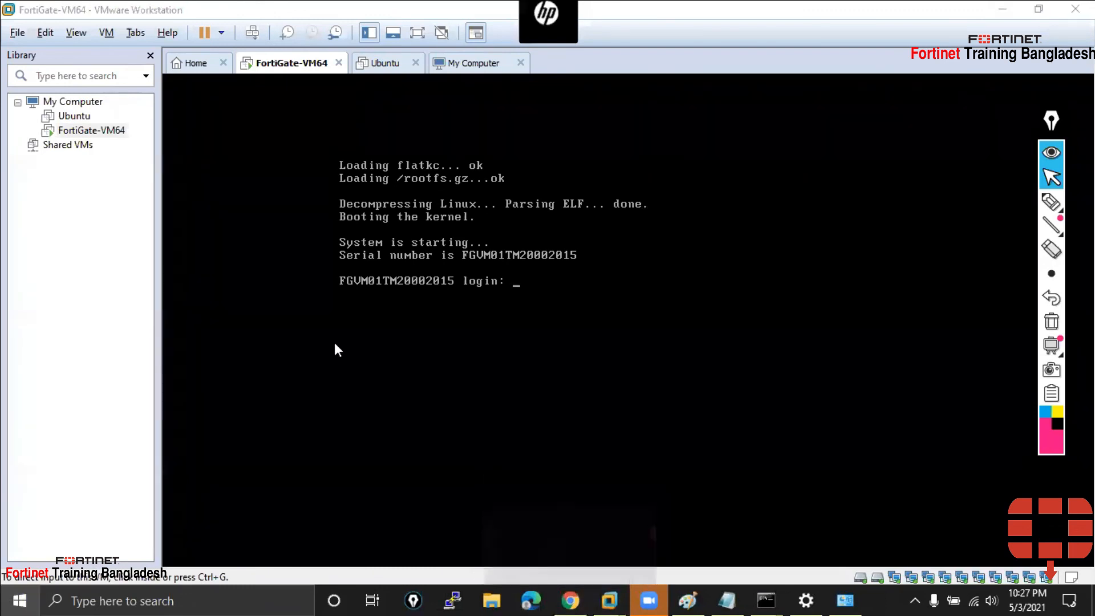
{"action": "key", "text": "super"}
{"action": "scroll", "coordinate": [147, 434], "scroll_direction": "down", "scroll_amount": 8}
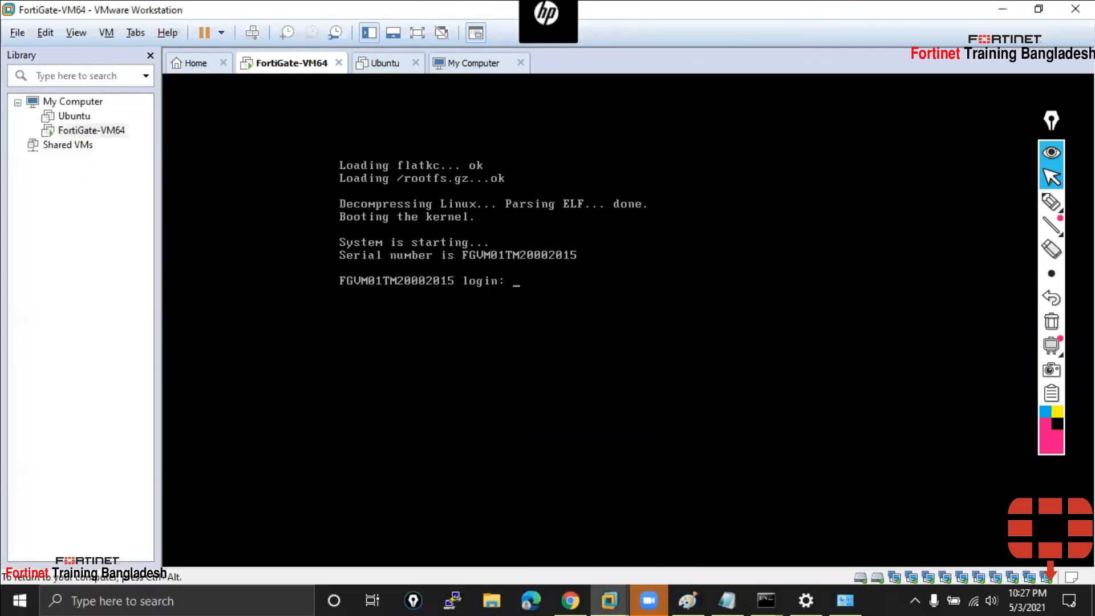
{"action": "key", "text": "ctrl+alt"}
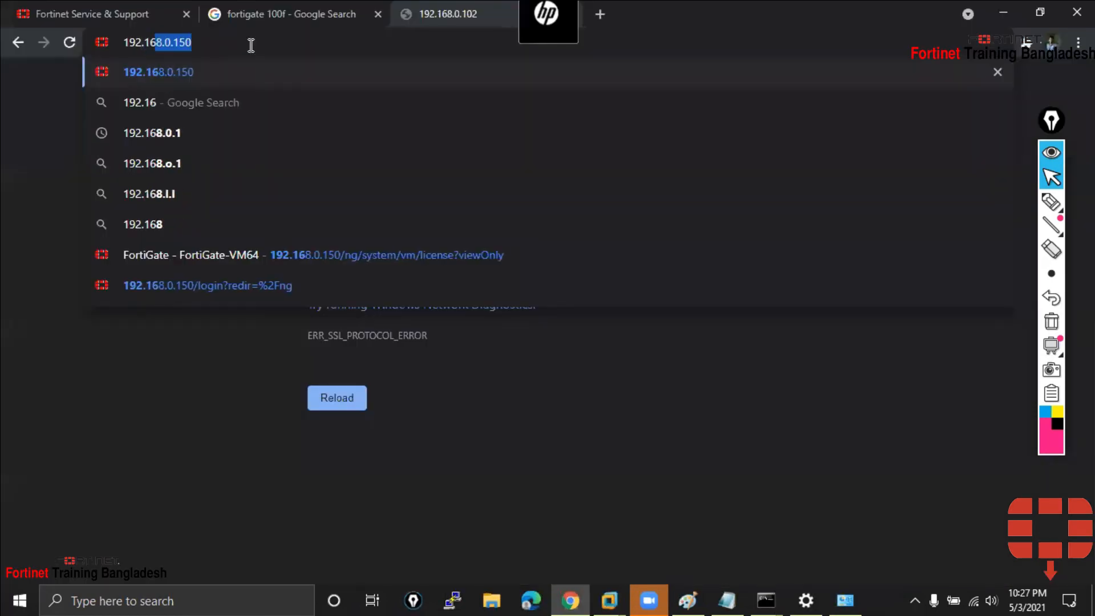
Load 192.168.0.150 in the browser and proceed past the certificate warning
{"action": "type", "text": "8.0.150"}
{"action": "key", "text": "Return"}
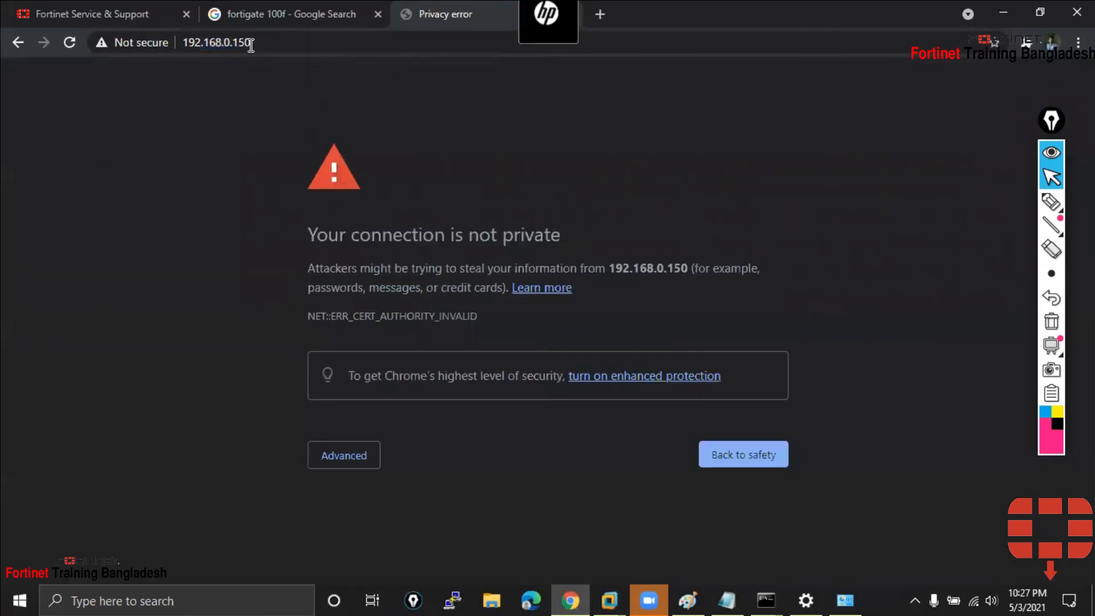
{"action": "left_click", "coordinate": [326, 457]}
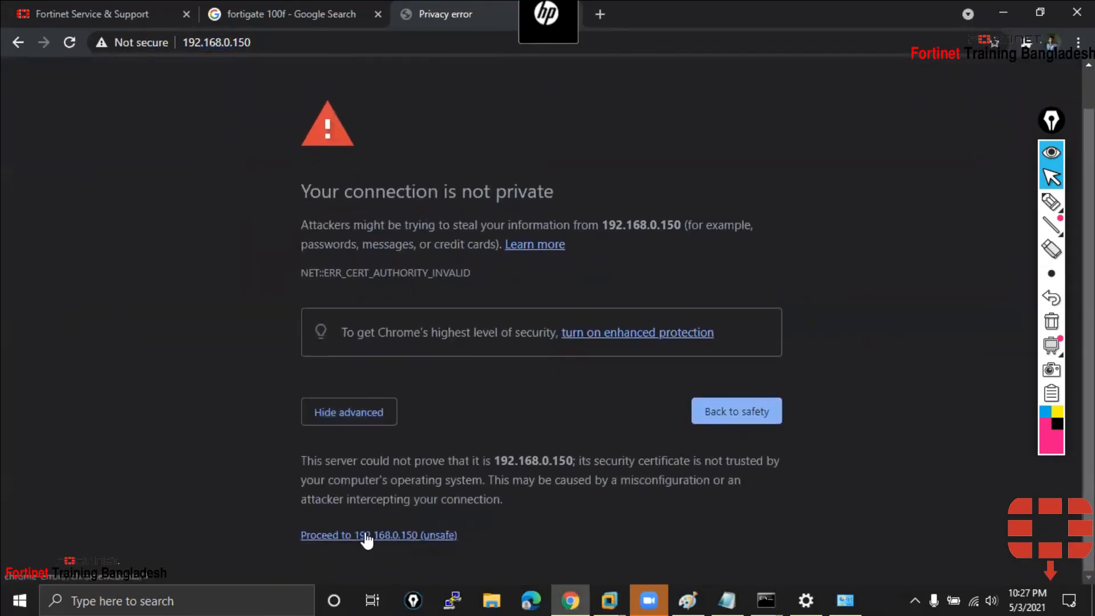
{"action": "left_click", "coordinate": [366, 535]}
Sign in as admin with the admin password to reach the validating VM License page
{"action": "type", "text": "admin"}
{"action": "key", "text": "Tab"}
{"action": "type", "text": "admin"}
{"action": "key", "text": "Return"}
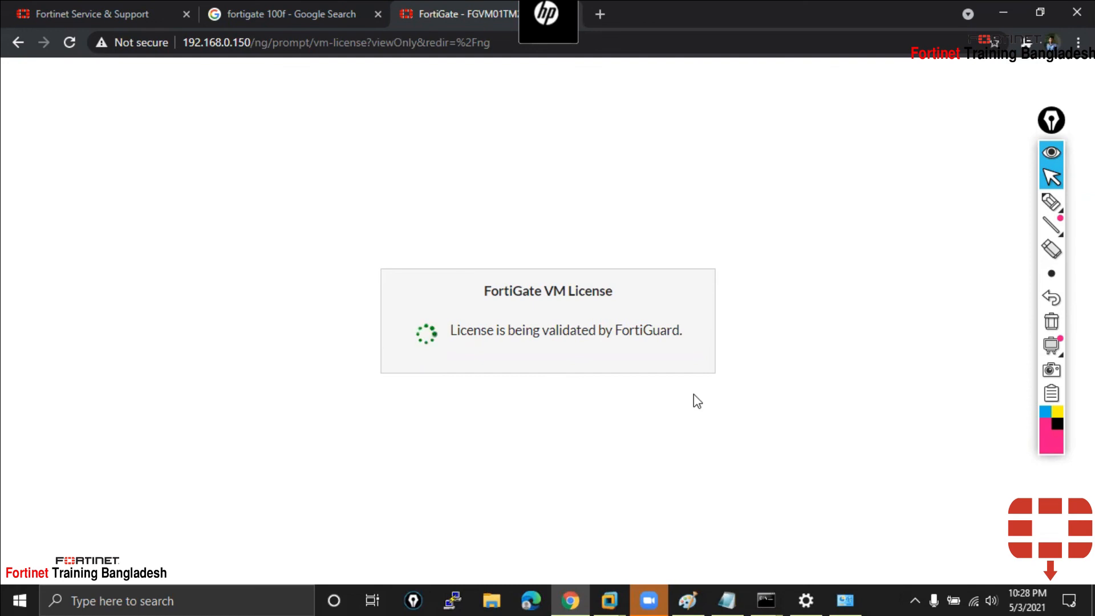
Bring up the FortiGate-VM64 console and refresh its login prompt
{"action": "mouse_move", "coordinate": [688, 600]}
{"action": "mouse_move", "coordinate": [610, 600]}
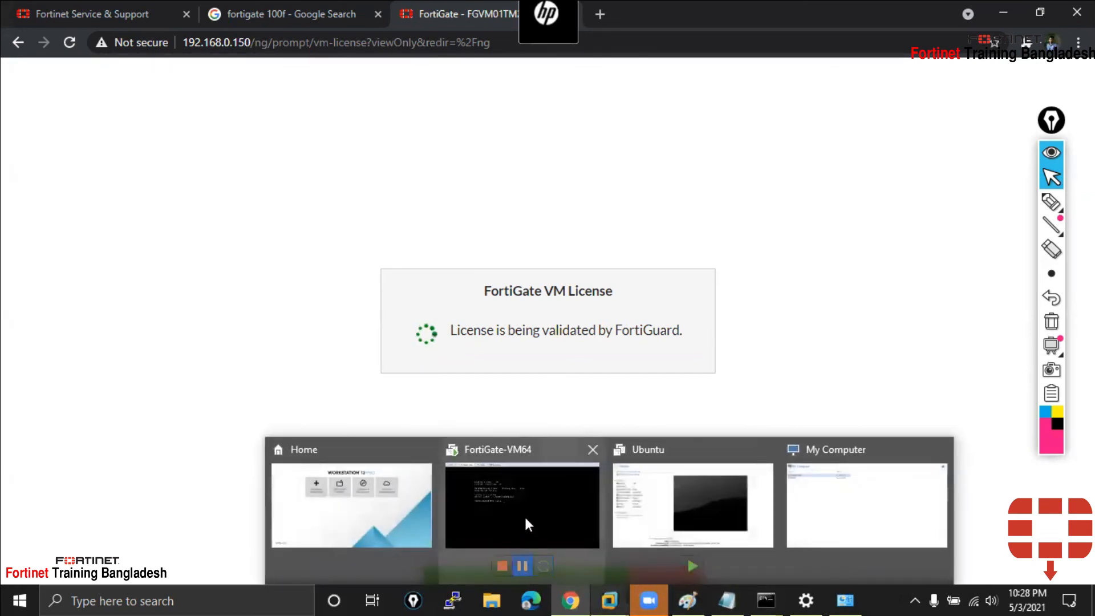
{"action": "left_click", "coordinate": [540, 505]}
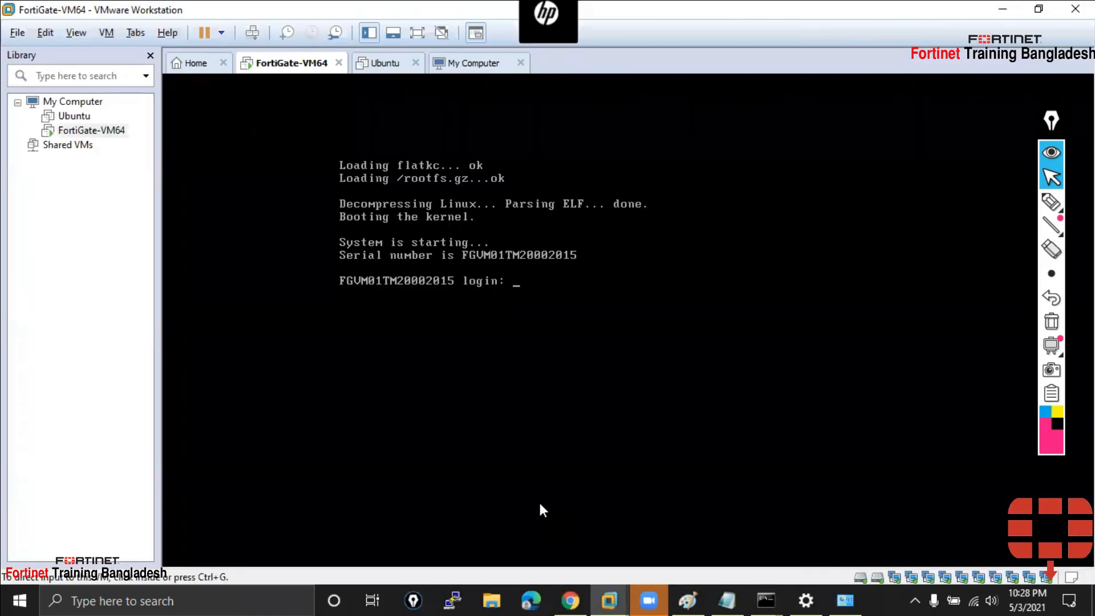
{"action": "left_click", "coordinate": [1003, 9]}
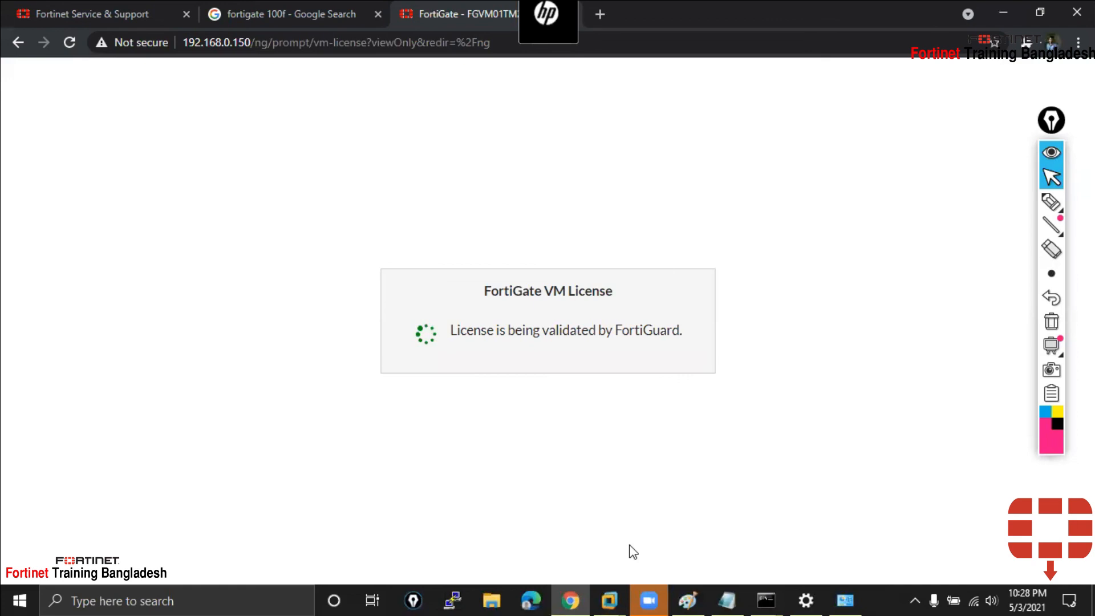
{"action": "key", "text": "alt+Tab"}
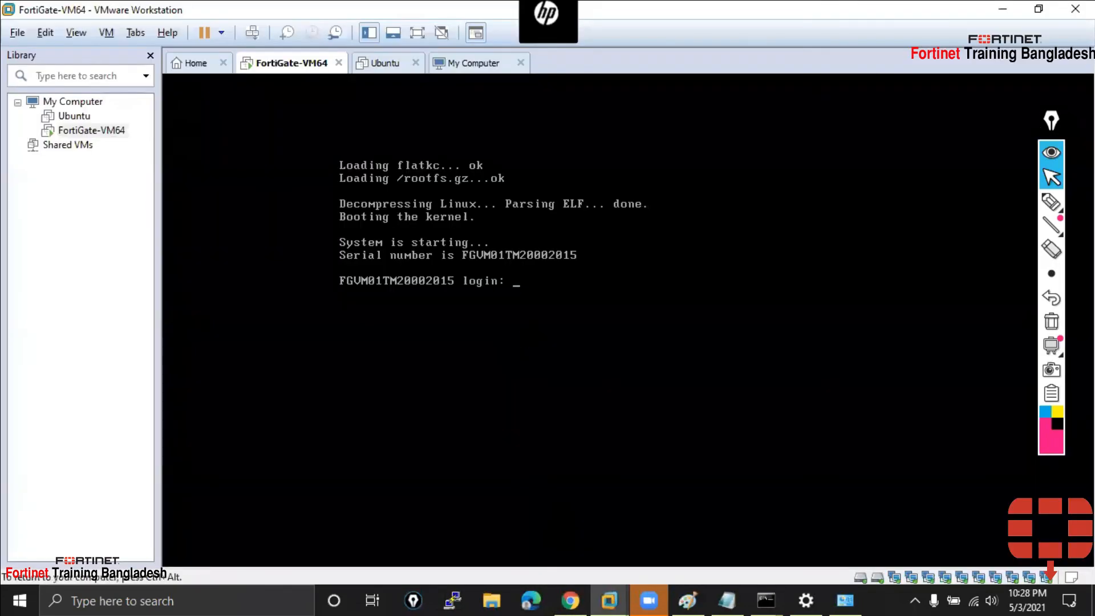
{"action": "key", "text": "Return"}
Log in as admin and run 'get system status' on the console
{"action": "type", "text": "admin"}
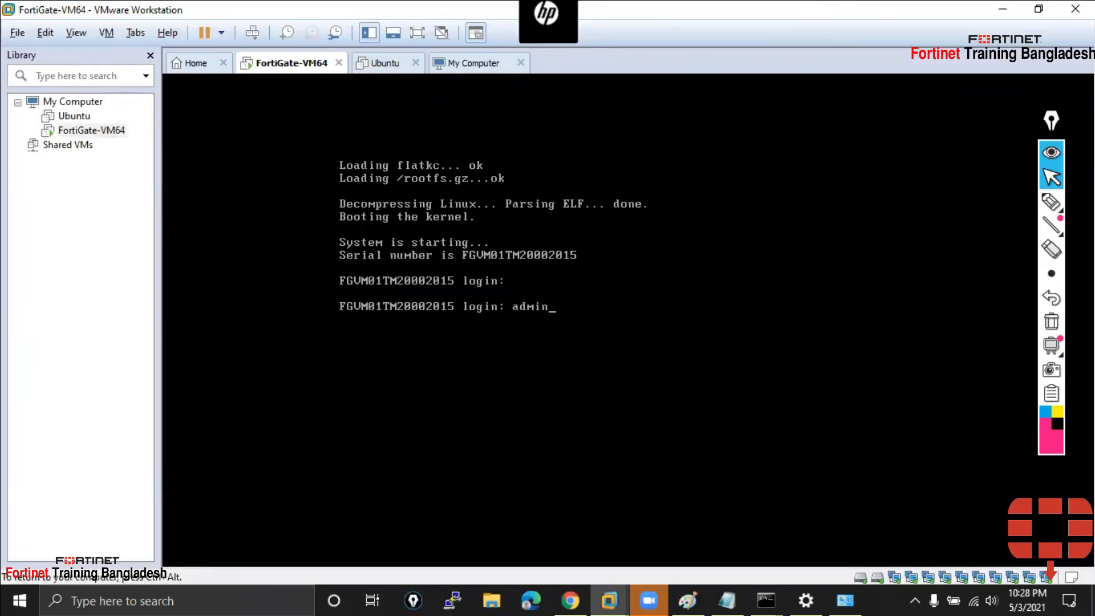
{"action": "key", "text": "Return"}
{"action": "key", "text": "Return"}
{"action": "key", "text": "Return"}
{"action": "key", "text": "Return"}
{"action": "key", "text": "Return"}
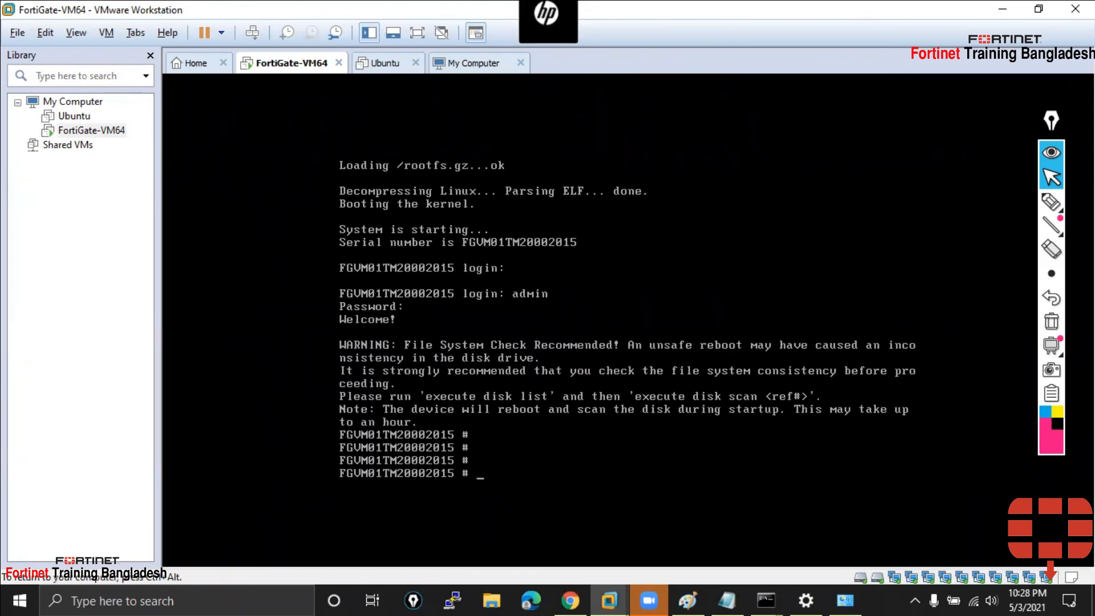
{"action": "type", "text": "get system status"}
{"action": "key", "text": "Return"}
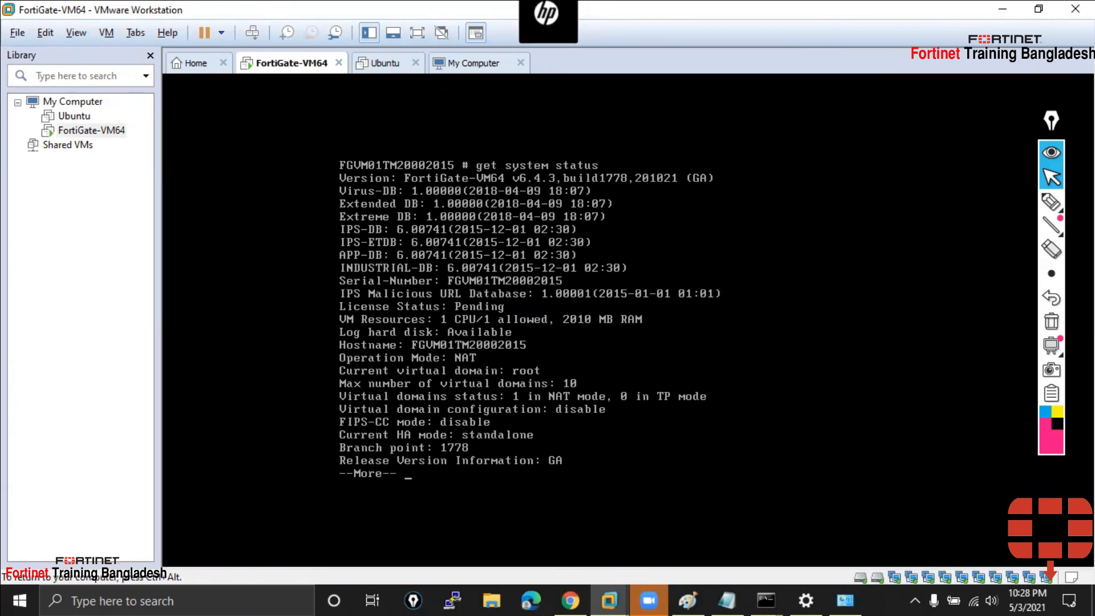
Highlight the License Status: Pending line, then return to the browser license page
{"action": "key", "text": "ctrl+alt"}
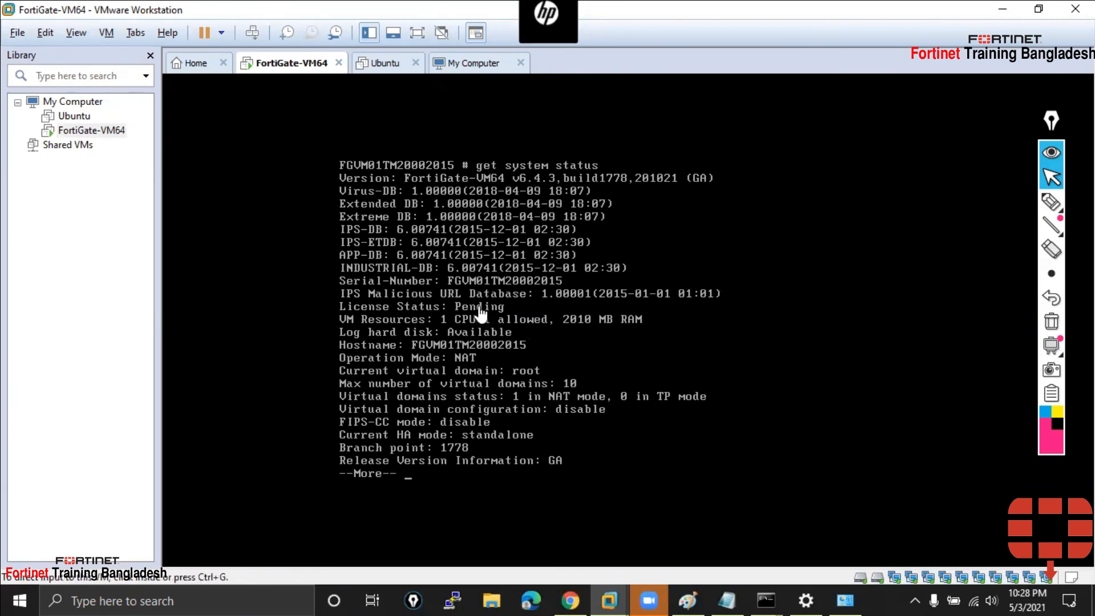
{"action": "left_click", "coordinate": [1051, 201]}
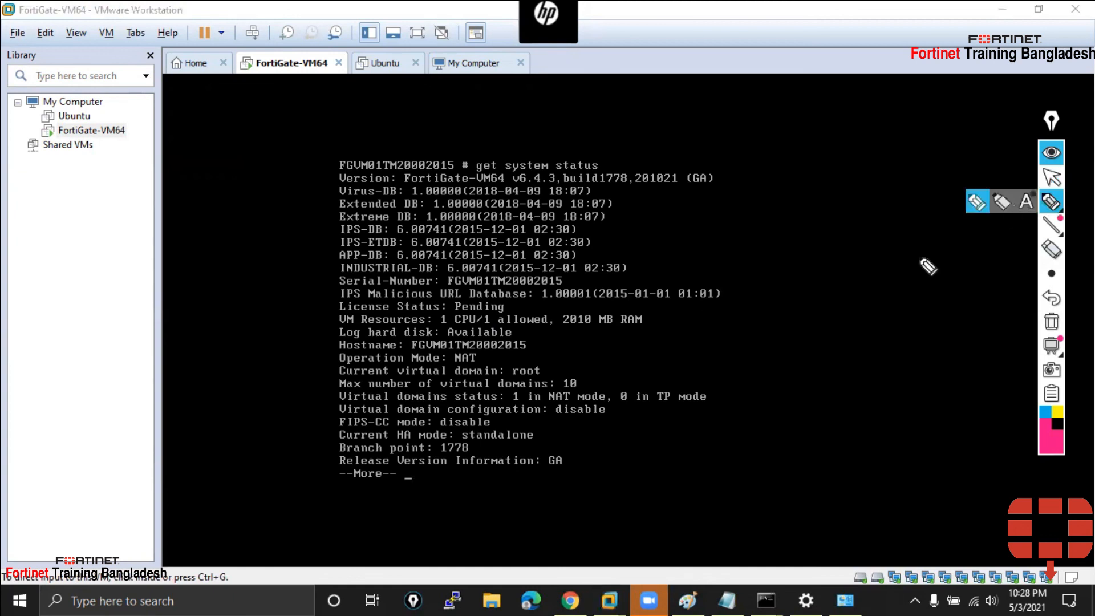
{"action": "mouse_move", "coordinate": [303, 306]}
{"action": "left_mouse_down"}
{"action": "mouse_move", "coordinate": [330, 306]}
{"action": "mouse_move", "coordinate": [319, 298]}
{"action": "mouse_move", "coordinate": [333, 311]}
{"action": "left_mouse_up"}
{"action": "left_click", "coordinate": [1050, 177]}
{"action": "left_click", "coordinate": [578, 597]}
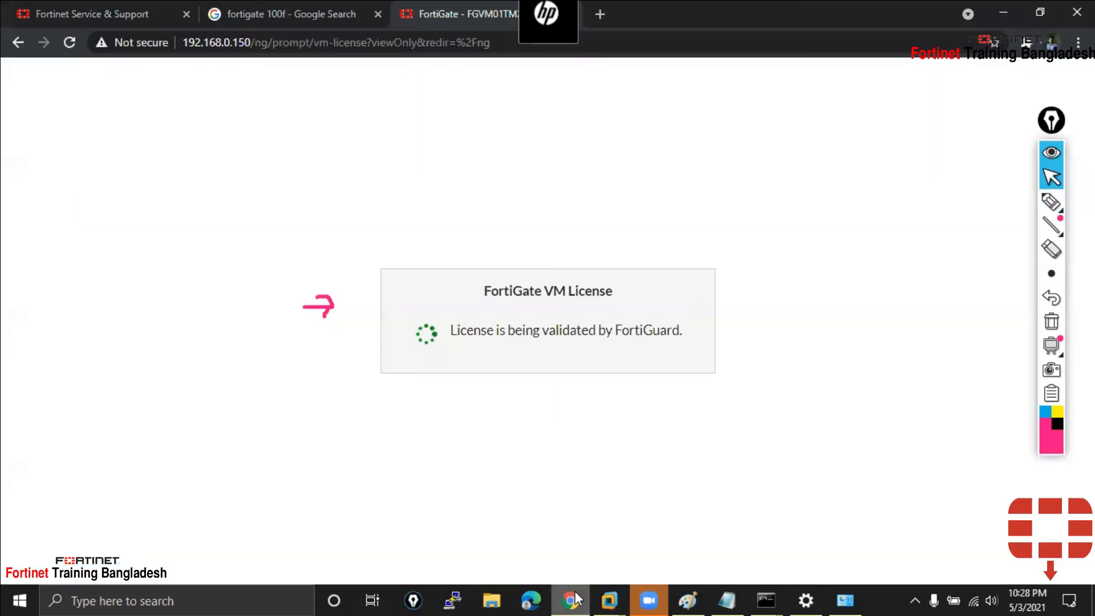
{"action": "left_click", "coordinate": [577, 597]}
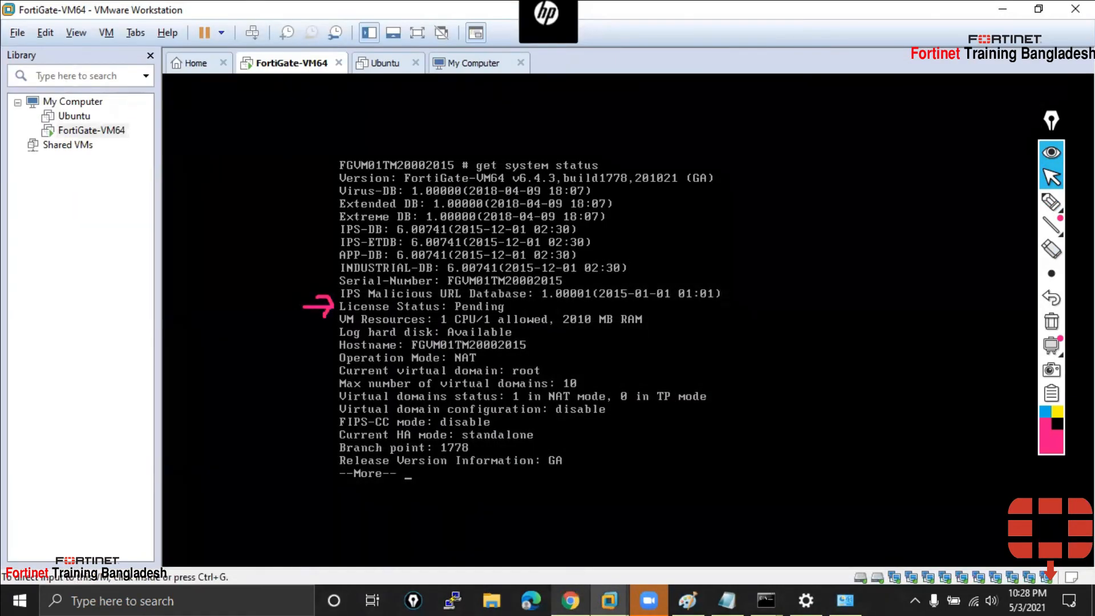
{"action": "left_click", "coordinate": [574, 563]}
{"action": "key", "text": "Return"}
{"action": "key", "text": "Return"}
{"action": "key", "text": "Return"}
{"action": "key", "text": "Return"}
{"action": "key", "text": "Return"}
{"action": "key", "text": "Return"}
{"action": "key", "text": "Return"}
{"action": "key", "text": "Return"}
{"action": "key", "text": "Return"}
{"action": "key", "text": "Return"}
{"action": "key", "text": "Return"}
{"action": "key", "text": "Return"}
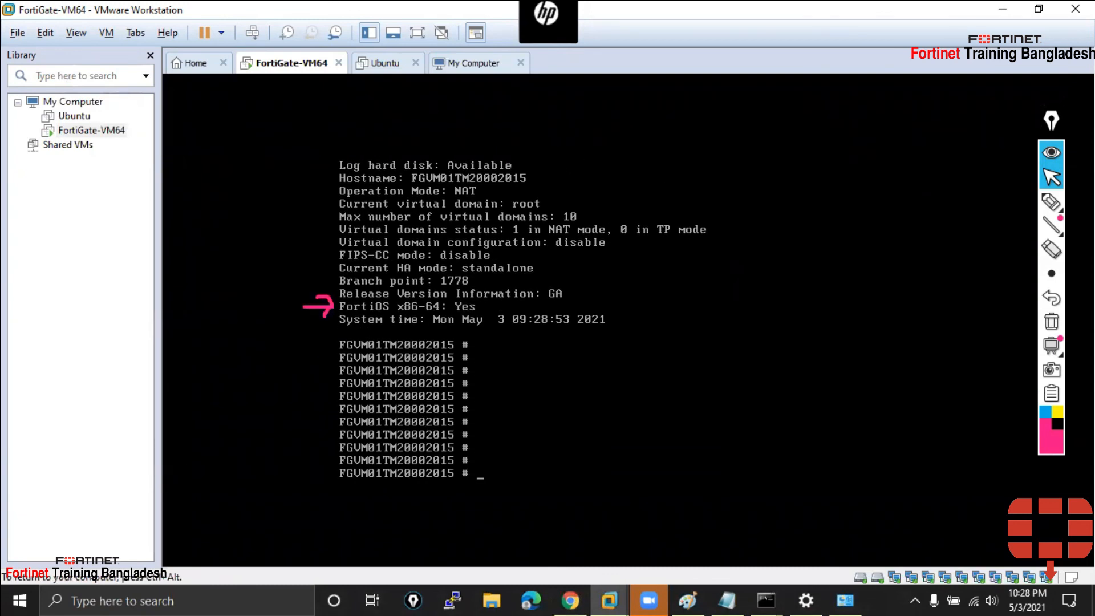
{"action": "key", "text": "ctrl+alt"}
{"action": "left_click", "coordinate": [1051, 321]}
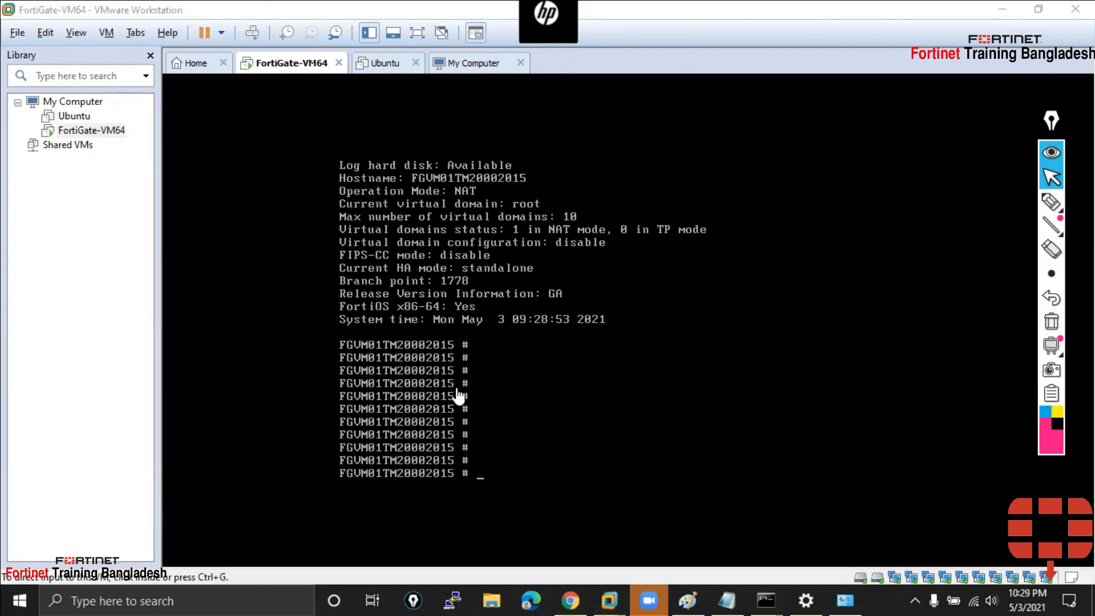
{"action": "left_click", "coordinate": [564, 597]}
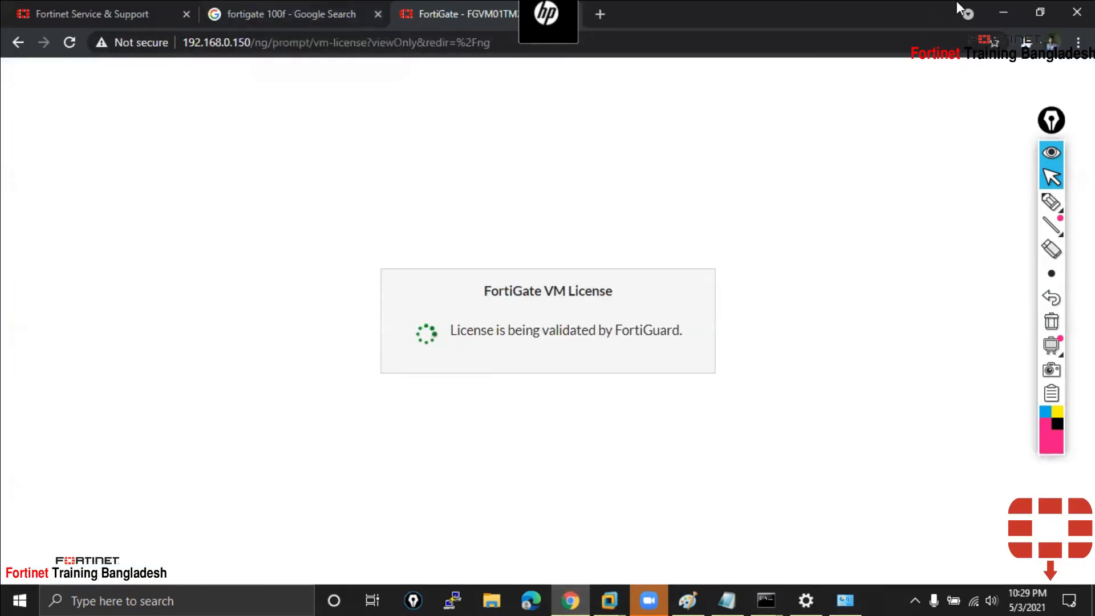
{"action": "left_click", "coordinate": [1004, 10]}
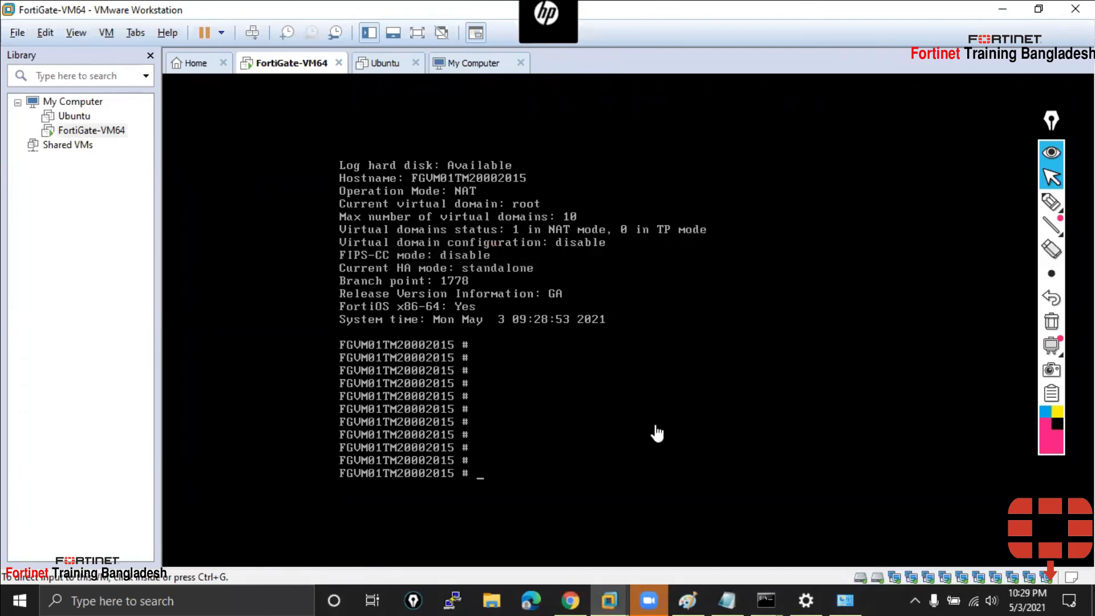
{"action": "left_click", "coordinate": [566, 599]}
{"action": "left_click", "coordinate": [568, 600]}
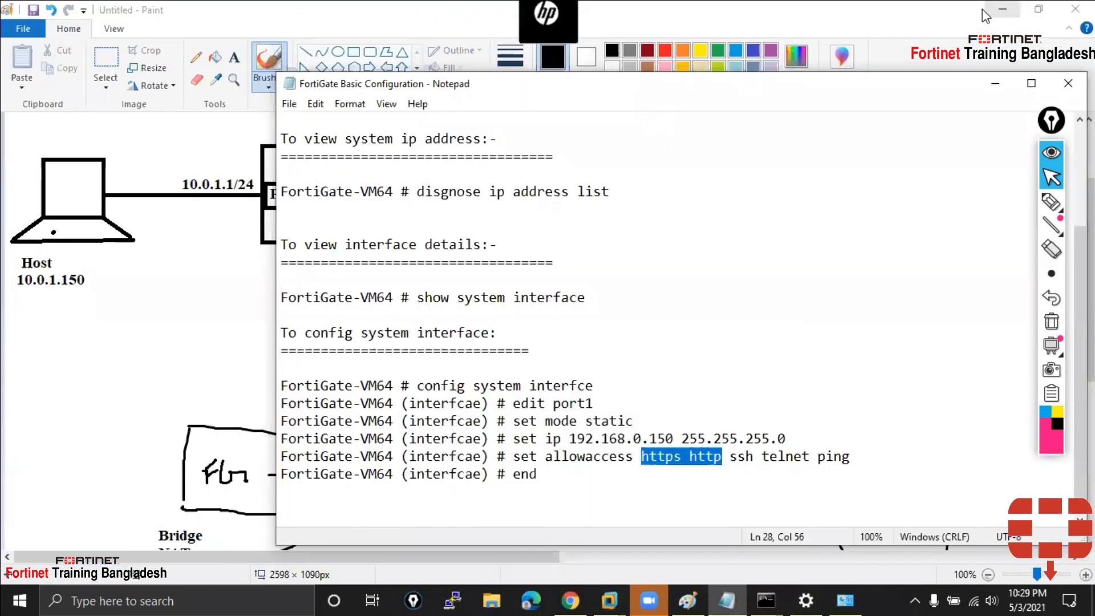
Open This PC > Documents > Virtual Machines and look over the VM folders
{"action": "left_click", "coordinate": [982, 9]}
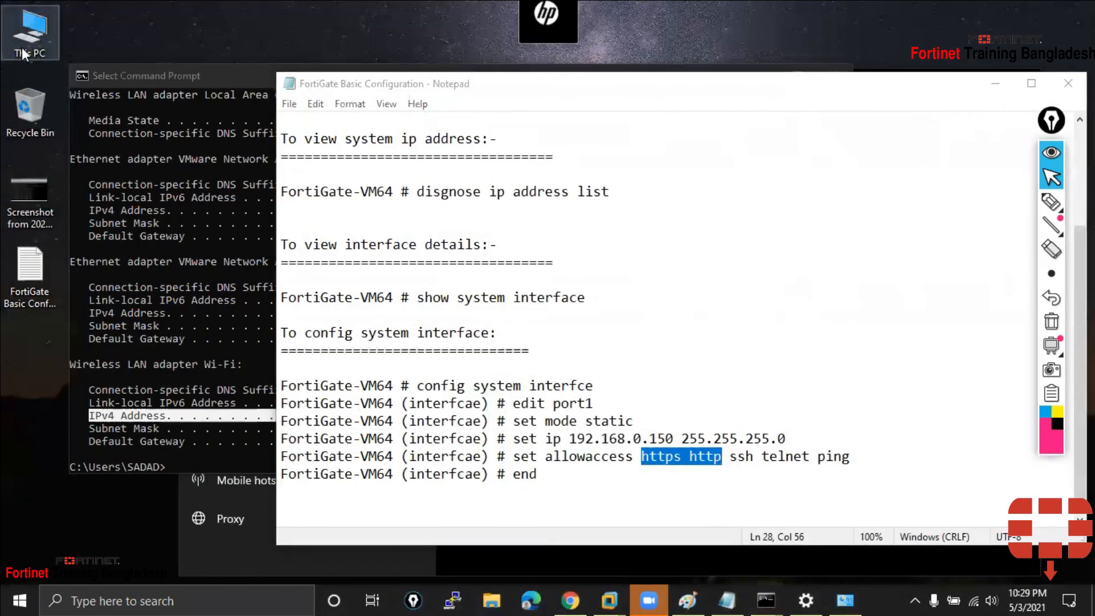
{"action": "double_click", "coordinate": [23, 46]}
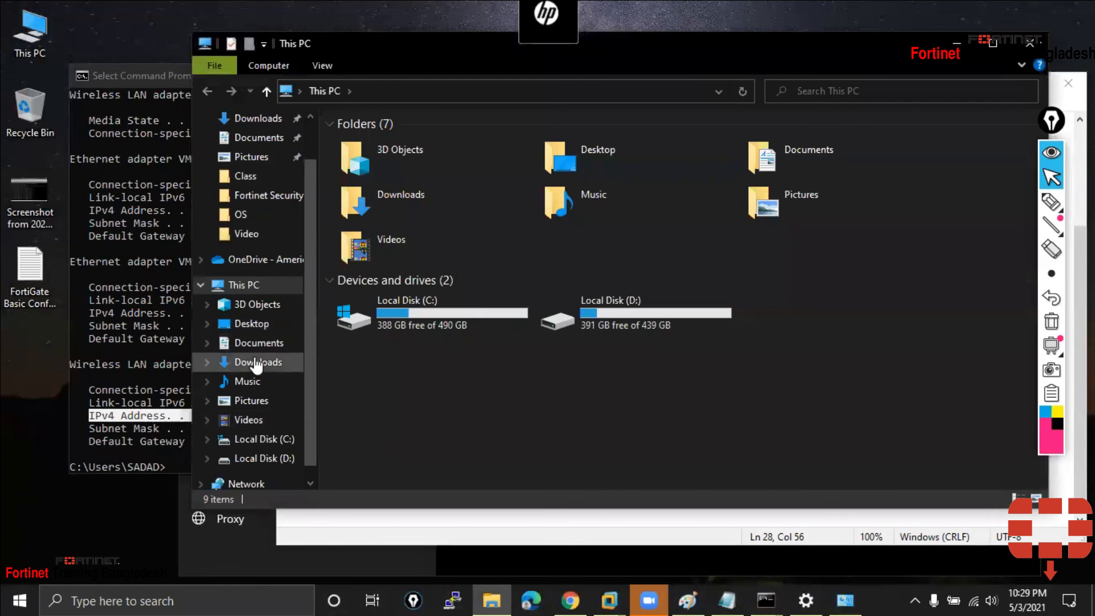
{"action": "left_click", "coordinate": [263, 344]}
{"action": "double_click", "coordinate": [399, 226]}
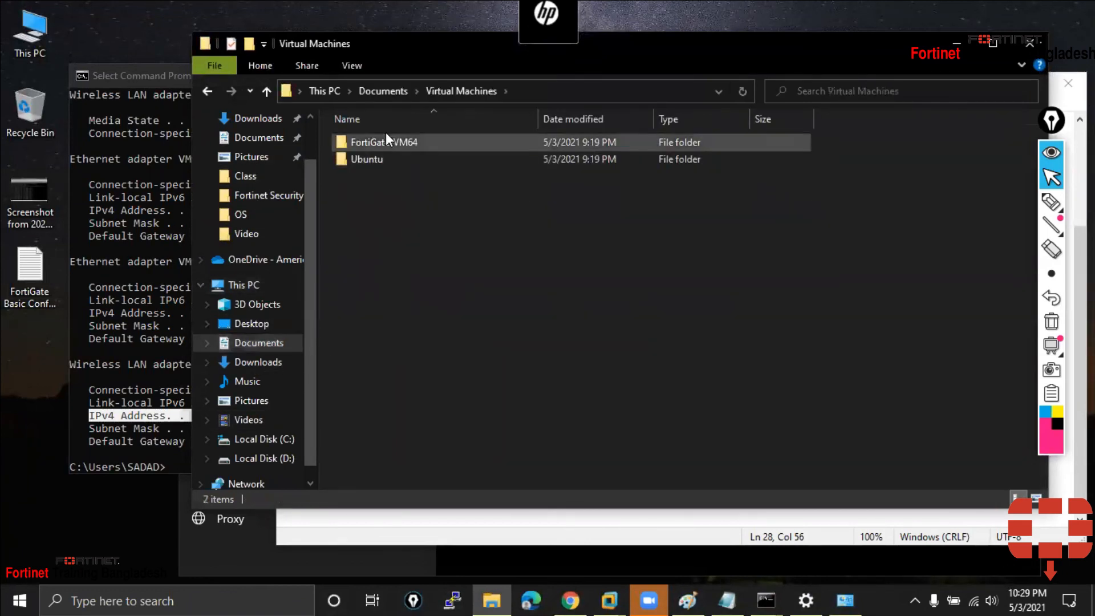
{"action": "left_click_drag", "start_coordinate": [376, 172], "coordinate": [390, 137]}
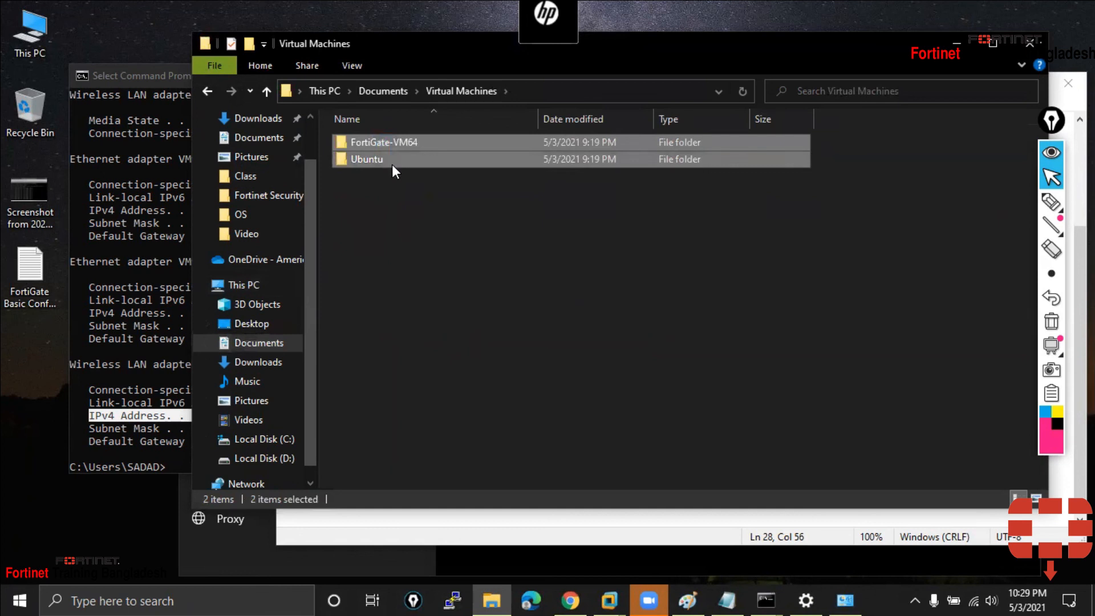
{"action": "left_click", "coordinate": [395, 161]}
Browse the FortiGate-VM64 folder's files, go back up, and close File Explorer
{"action": "double_click", "coordinate": [413, 142]}
{"action": "left_click_drag", "start_coordinate": [395, 369], "coordinate": [419, 144]}
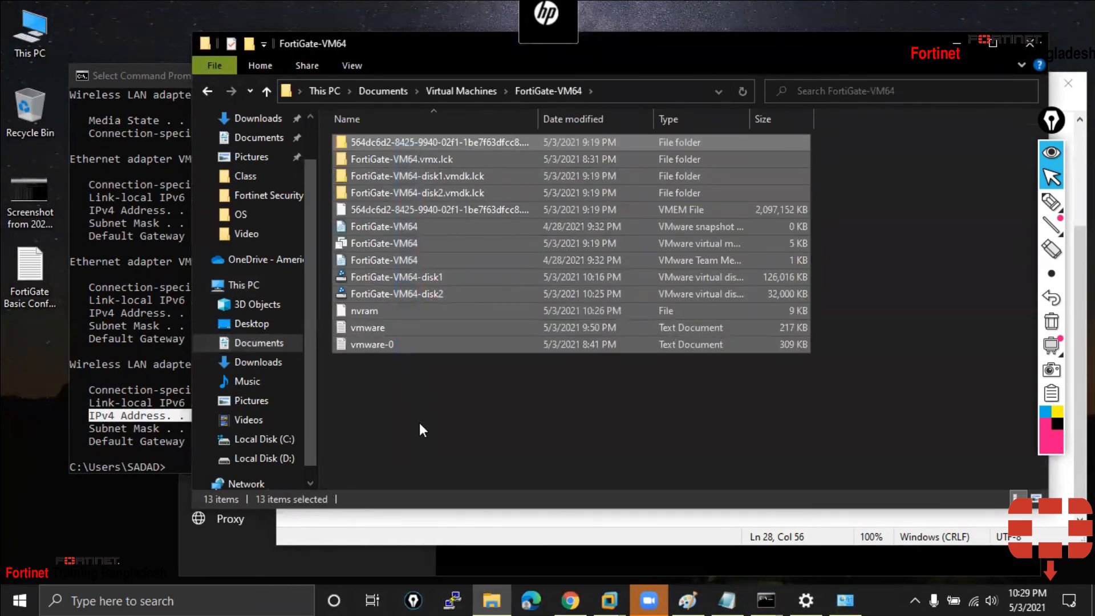
{"action": "left_click", "coordinate": [419, 422]}
{"action": "left_click", "coordinate": [267, 91]}
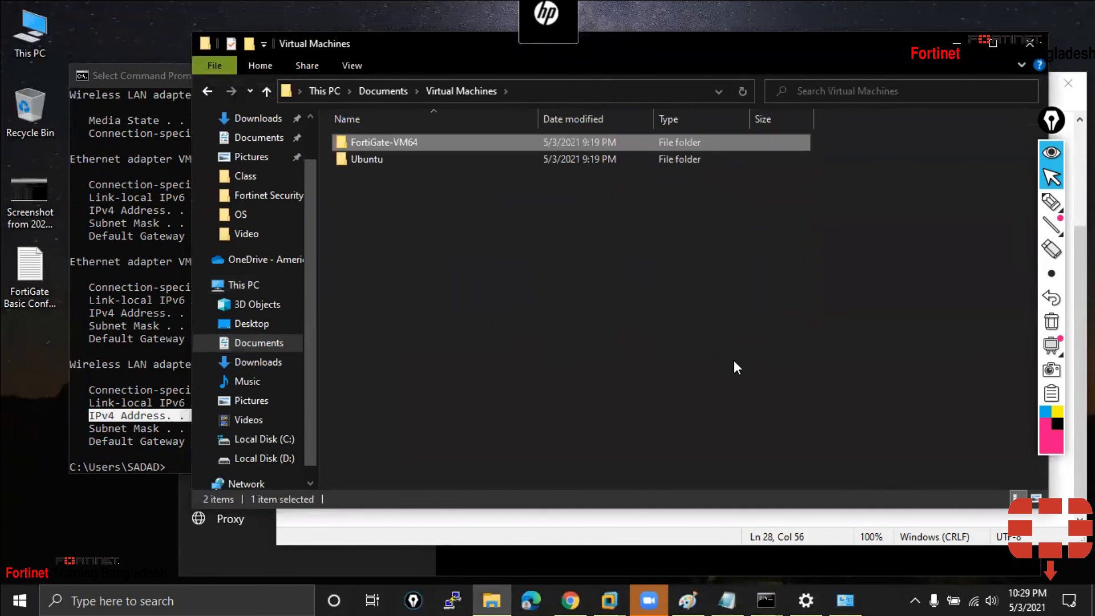
{"action": "left_click", "coordinate": [1018, 41]}
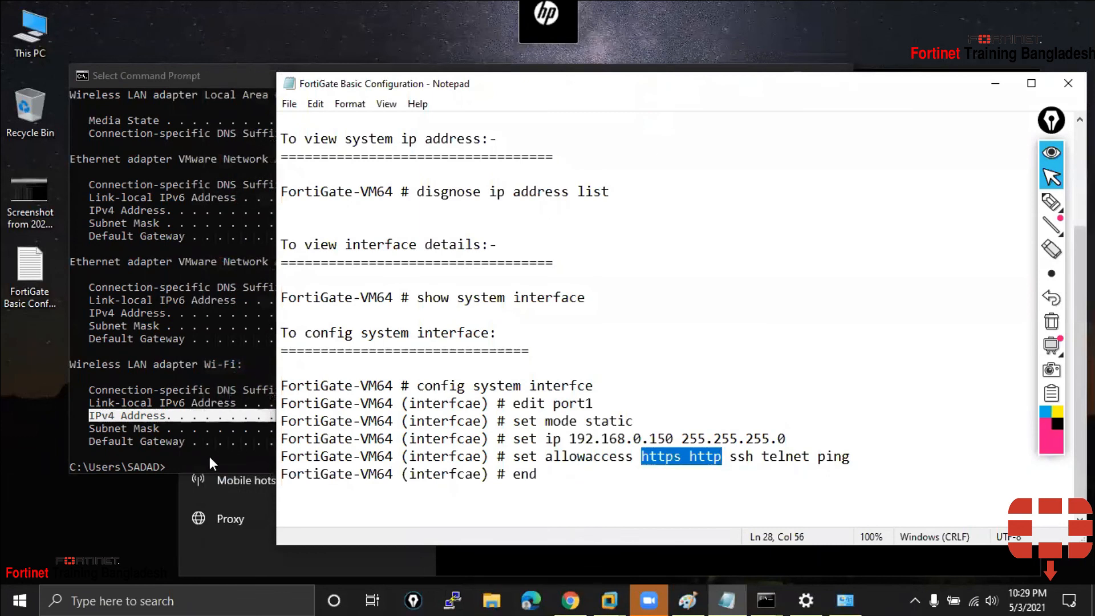
{"action": "left_click", "coordinate": [196, 441]}
Close Command Prompt and Settings, minimise Notepad, and bring back Chrome's license page
{"action": "left_click", "coordinate": [832, 75]}
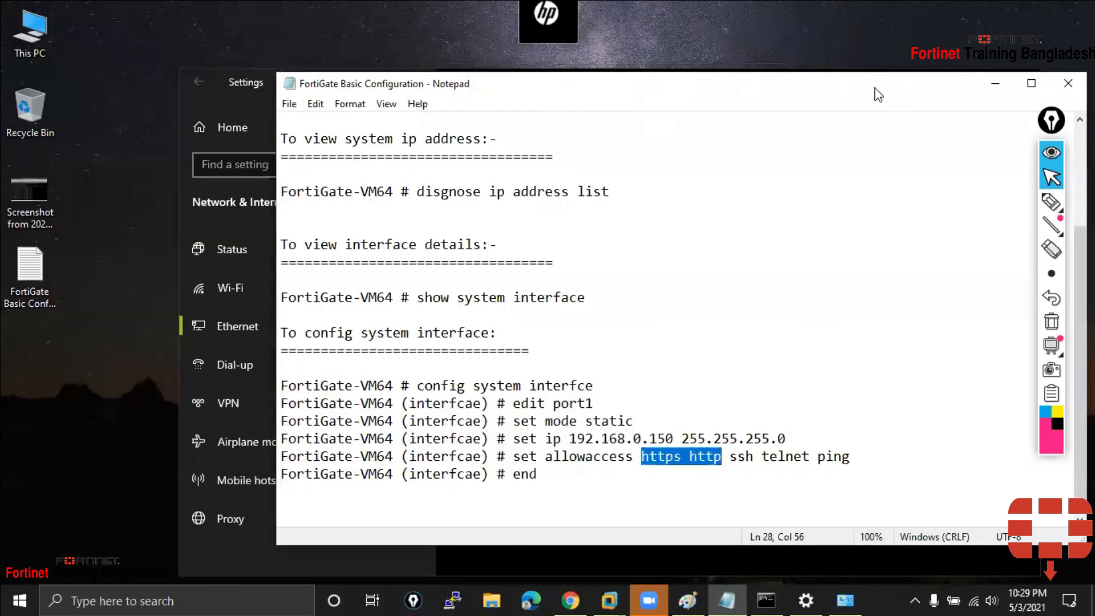
{"action": "left_click_drag", "start_coordinate": [875, 86], "coordinate": [680, 157]}
{"action": "left_click", "coordinate": [799, 152]}
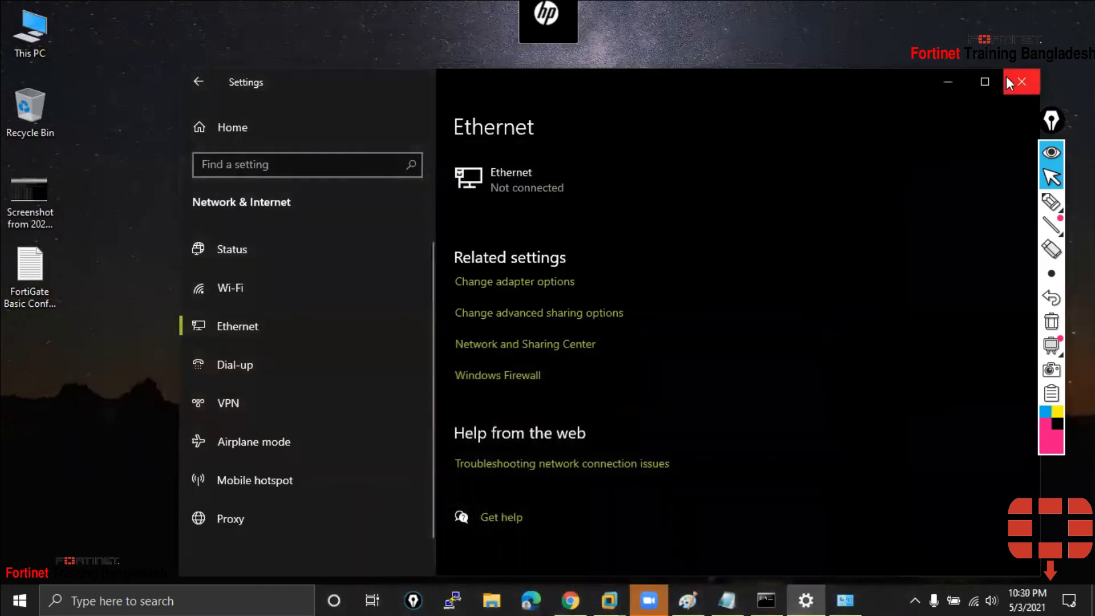
{"action": "left_click", "coordinate": [1007, 80]}
{"action": "left_click", "coordinate": [574, 598]}
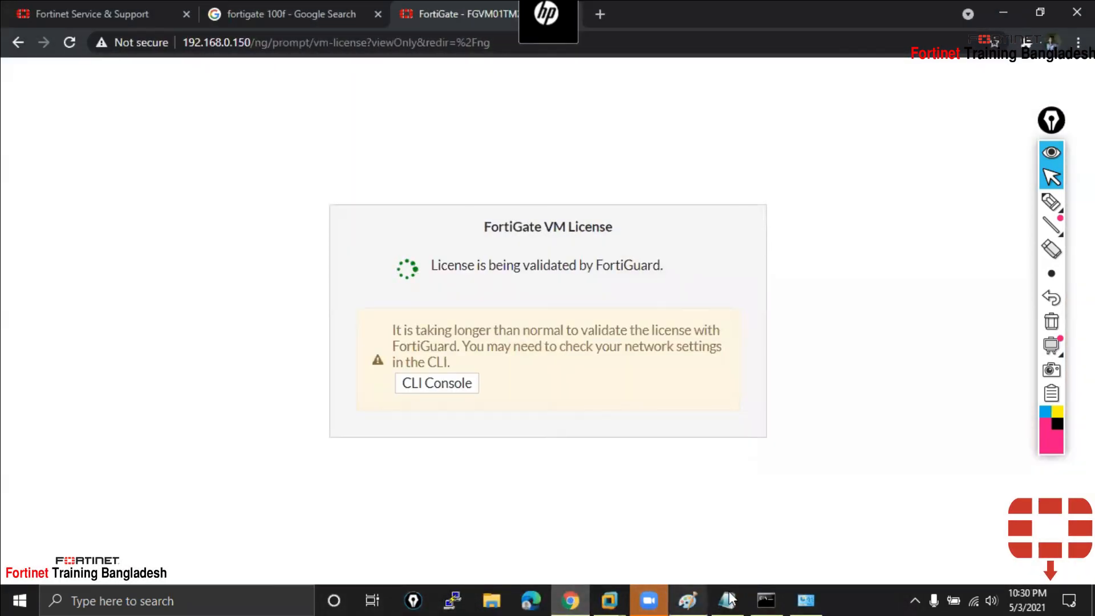
Focus the FortiGate-VM64 console and get a fresh prompt
{"action": "mouse_move", "coordinate": [610, 600]}
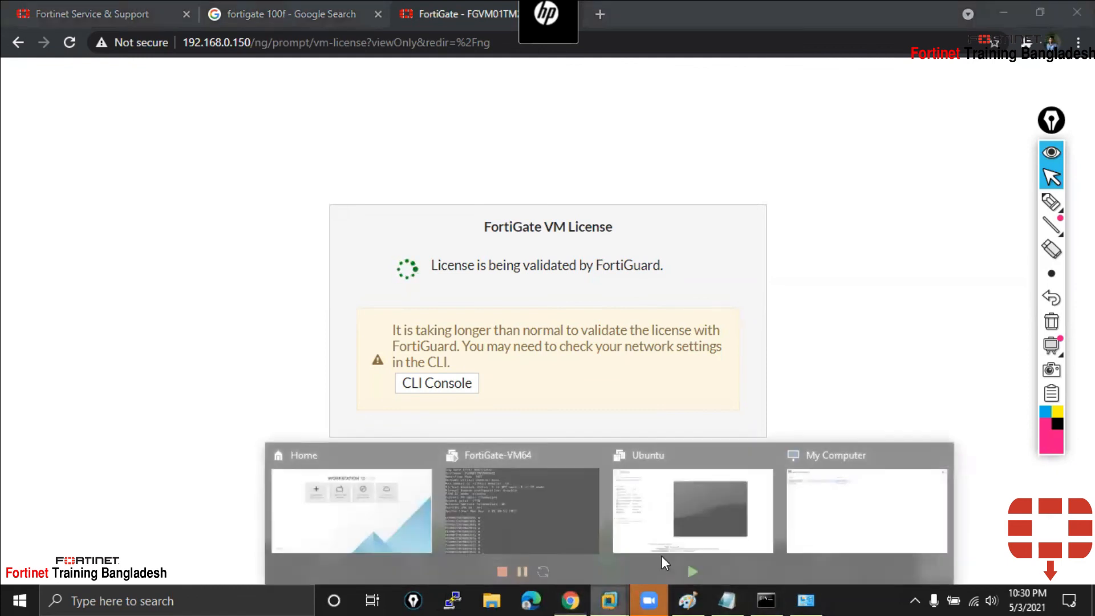
{"action": "left_click", "coordinate": [517, 517]}
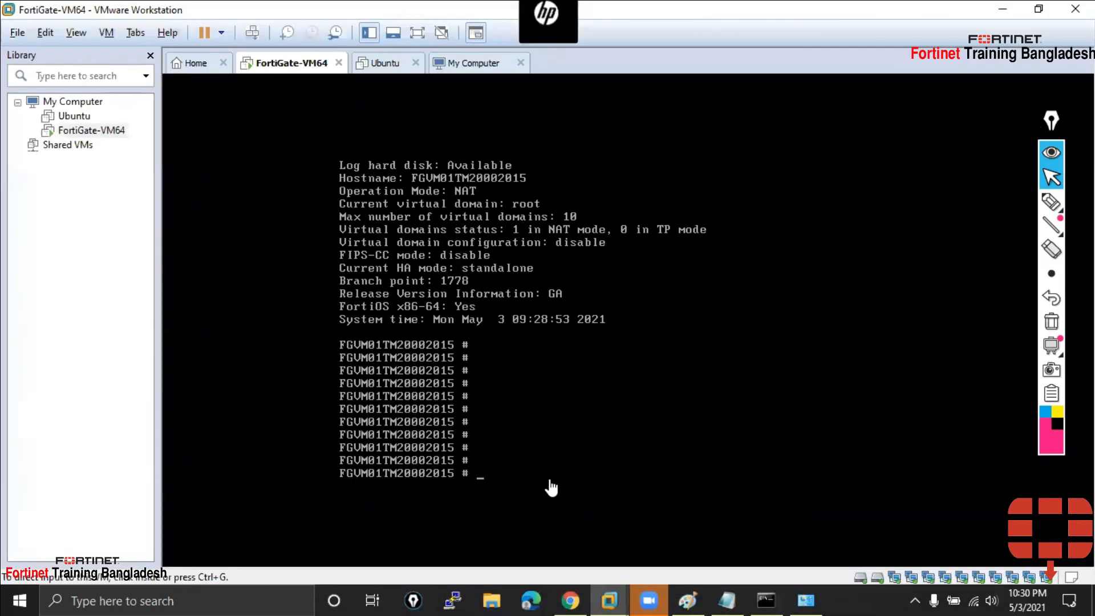
{"action": "left_click", "coordinate": [550, 488]}
{"action": "key", "text": "Return"}
{"action": "key", "text": "Return"}
Try the plain 'ping 8.8.8.8' command at the console
{"action": "type", "text": "get system status"}
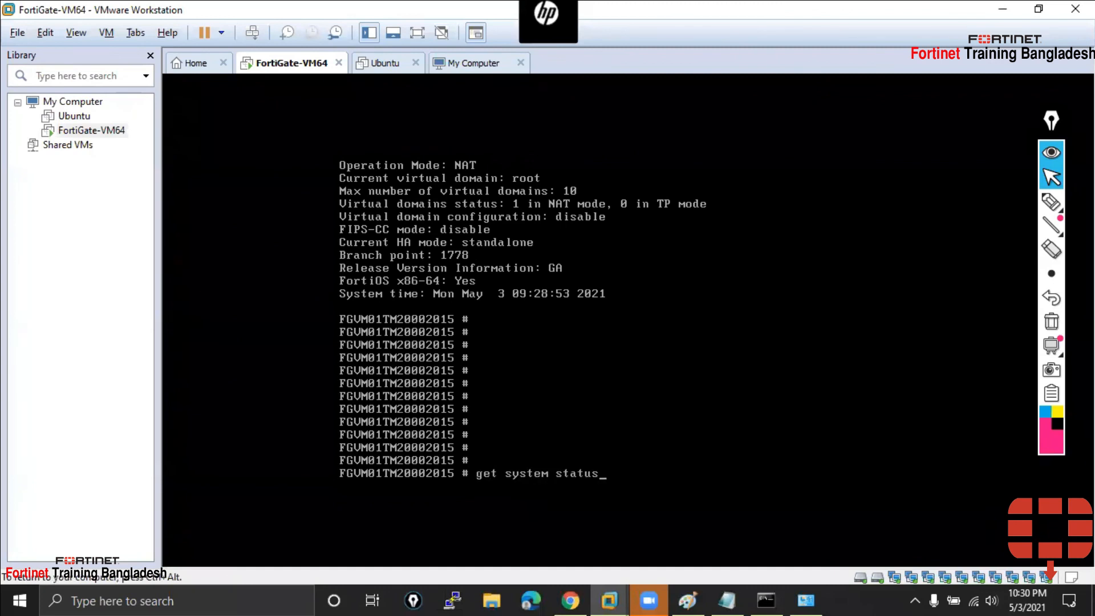
{"action": "key", "text": "BackSpace"}
{"action": "key", "text": "BackSpace"}
{"action": "key", "text": "BackSpace"}
{"action": "key", "text": "BackSpace"}
{"action": "key", "text": "BackSpace"}
{"action": "key", "text": "BackSpace"}
{"action": "key", "text": "BackSpace"}
{"action": "key", "text": "BackSpace"}
{"action": "key", "text": "BackSpace"}
{"action": "key", "text": "BackSpace"}
{"action": "key", "text": "BackSpace"}
{"action": "key", "text": "BackSpace"}
{"action": "key", "text": "BackSpace"}
{"action": "key", "text": "BackSpace"}
{"action": "key", "text": "BackSpace"}
{"action": "key", "text": "BackSpace"}
{"action": "key", "text": "BackSpace"}
{"action": "type", "text": "ping"}
{"action": "key", "text": "Up"}
{"action": "key", "text": "BackSpace"}
{"action": "key", "text": "BackSpace"}
{"action": "key", "text": "BackSpace"}
{"action": "key", "text": "BackSpace"}
{"action": "key", "text": "BackSpace"}
{"action": "key", "text": "BackSpace"}
{"action": "key", "text": "BackSpace"}
{"action": "key", "text": "BackSpace"}
{"action": "key", "text": "BackSpace"}
{"action": "key", "text": "BackSpace"}
{"action": "key", "text": "BackSpace"}
{"action": "key", "text": "BackSpace"}
{"action": "key", "text": "BackSpace"}
{"action": "key", "text": "BackSpace"}
{"action": "key", "text": "BackSpace"}
{"action": "key", "text": "BackSpace"}
{"action": "key", "text": "BackSpace"}
{"action": "type", "text": "pinh"}
{"action": "key", "text": "BackSpace"}
{"action": "key", "text": "BackSpace"}
{"action": "key", "text": "BackSpace"}
{"action": "key", "text": "BackSpace"}
{"action": "key", "text": "BackSpace"}
{"action": "key", "text": "BackSpace"}
{"action": "key", "text": "BackSpace"}
{"action": "key", "text": "BackSpace"}
{"action": "type", "text": "g"}
{"action": "key", "text": "BackSpace"}
{"action": "type", "text": "g 8.8.8.8"}
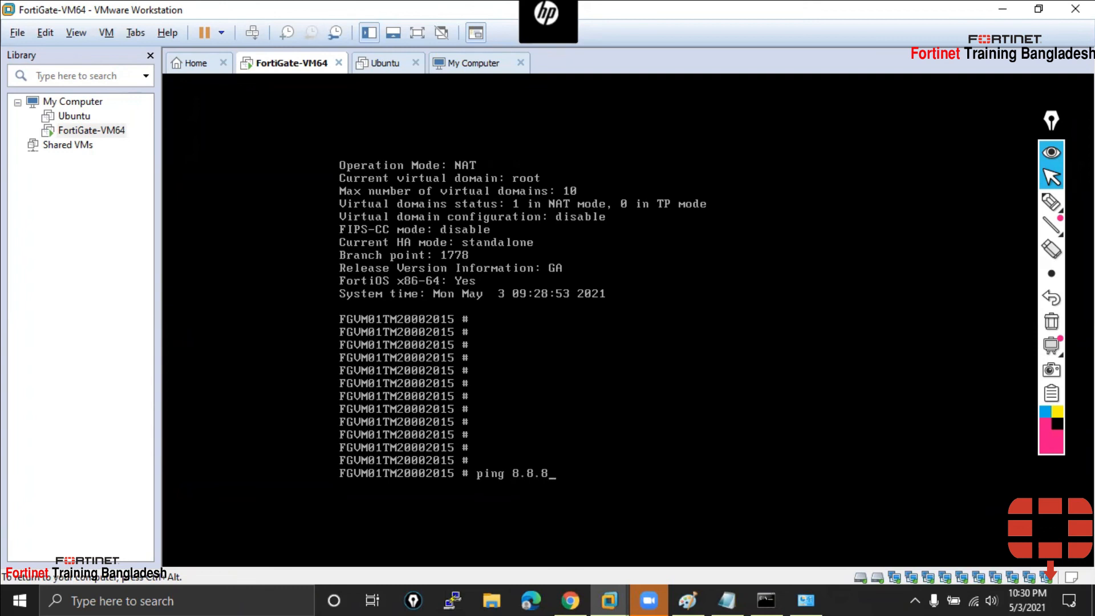
{"action": "key", "text": "Return"}
Run 'execute ping 8.8.8.8' twice with every packet lost, then stop it and release input
{"action": "type", "text": "execute ping 8.8.8.8"}
{"action": "key", "text": "Return"}
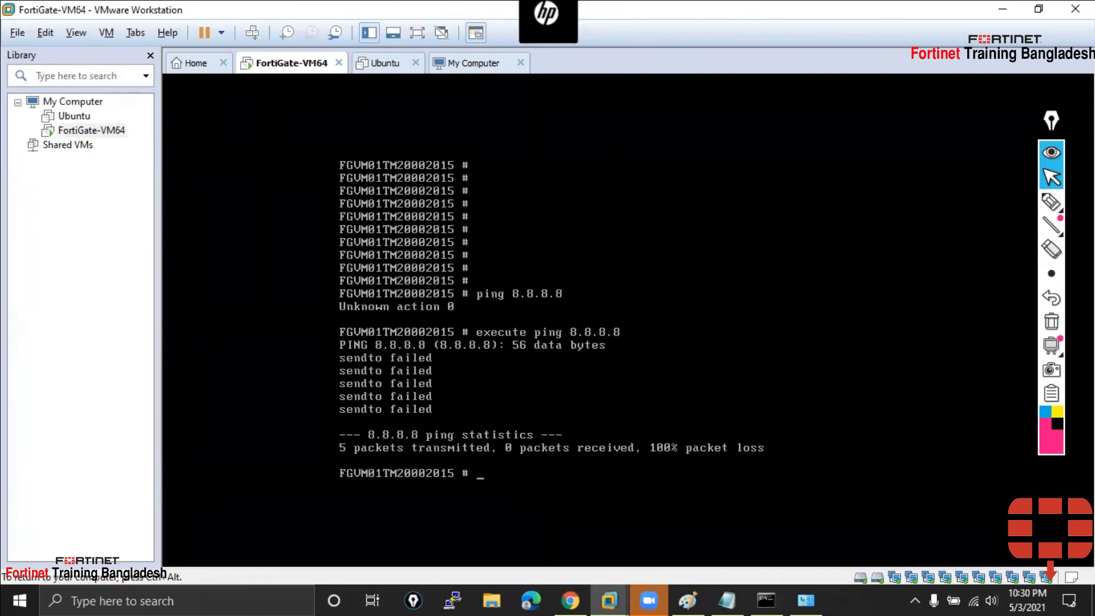
{"action": "key", "text": "Up"}
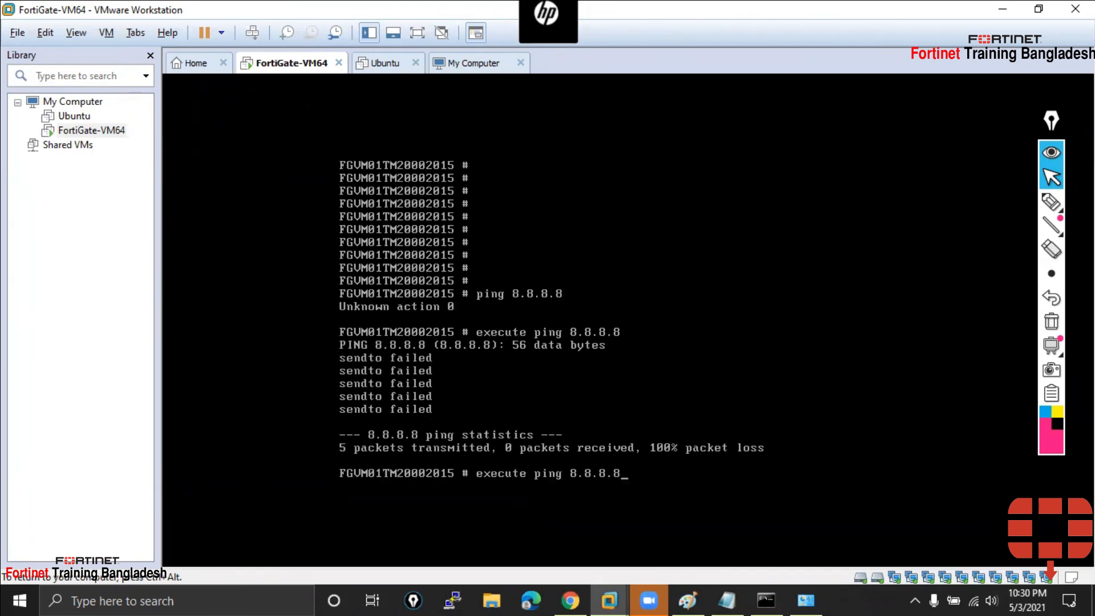
{"action": "key", "text": "Return"}
{"action": "key", "text": "ctrl+c"}
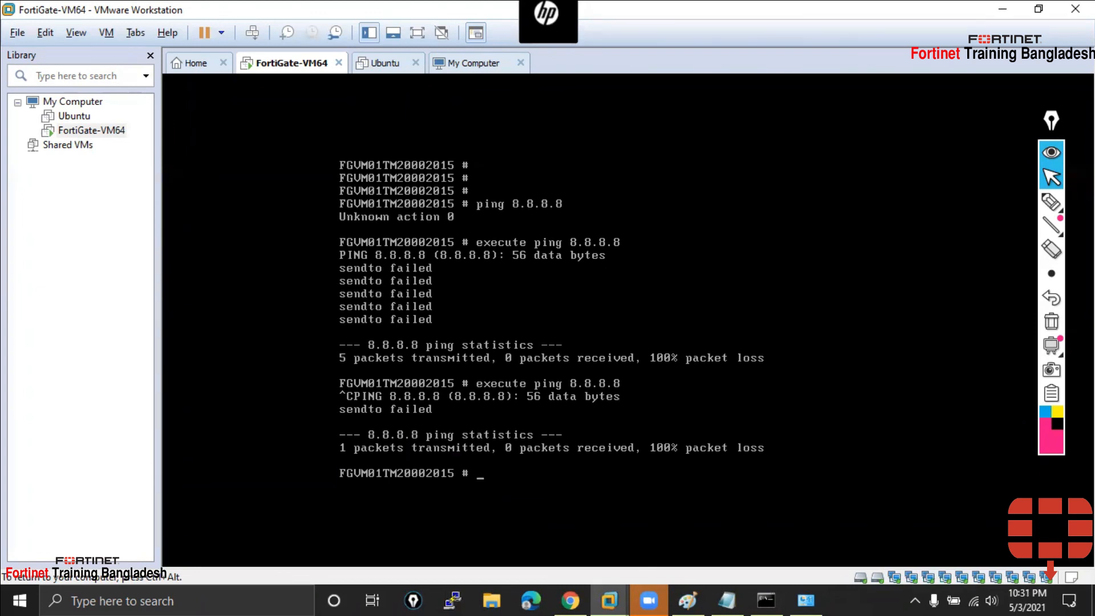
{"action": "key", "text": "ctrl+alt"}
Close the FortiGate tab in Chrome and select the support.fortinet.com address
{"action": "left_click", "coordinate": [587, 591]}
{"action": "right_click", "coordinate": [472, 8]}
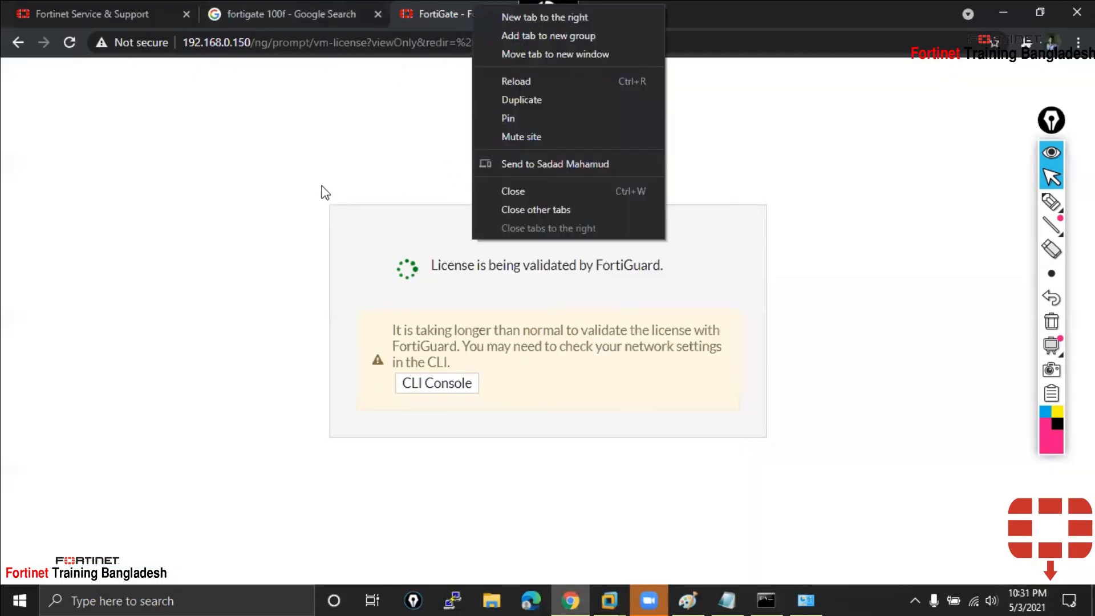
{"action": "left_click", "coordinate": [505, 194]}
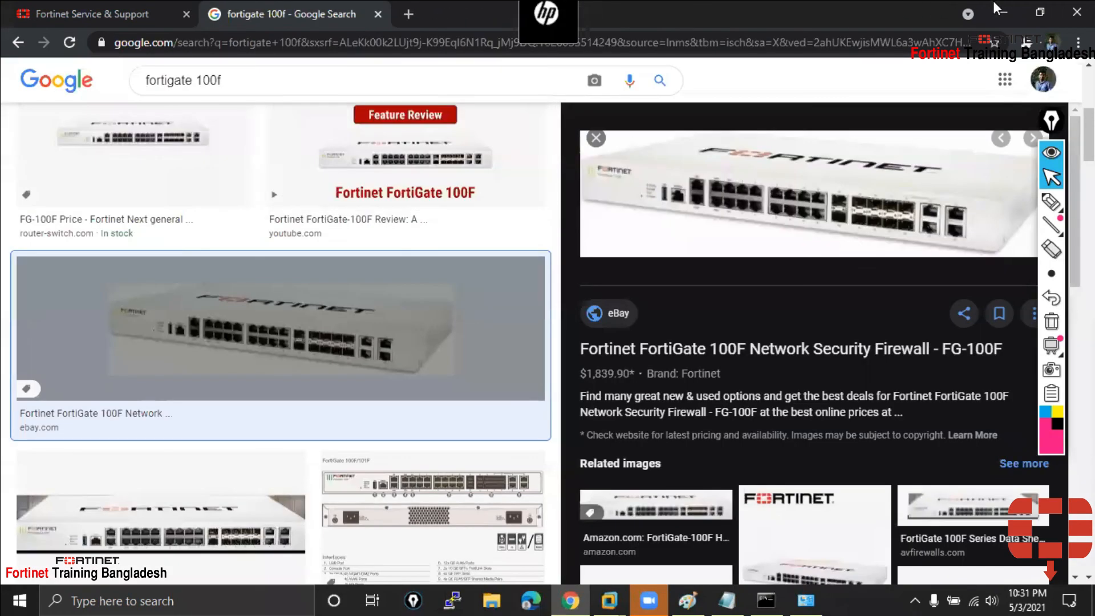
{"action": "left_click", "coordinate": [1003, 11]}
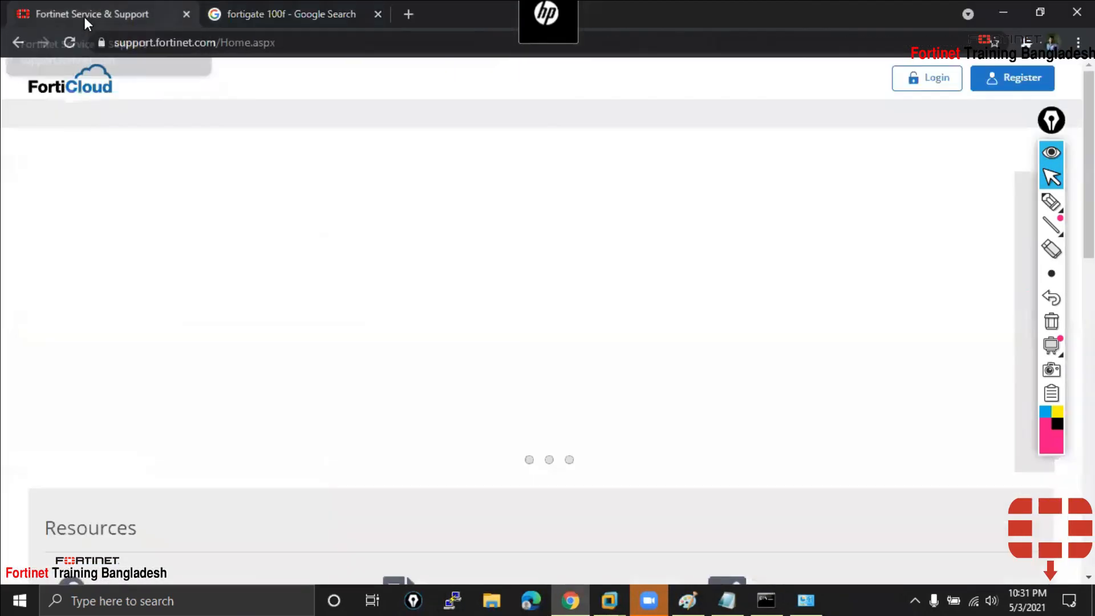
{"action": "left_click_drag", "start_coordinate": [131, 43], "coordinate": [221, 42]}
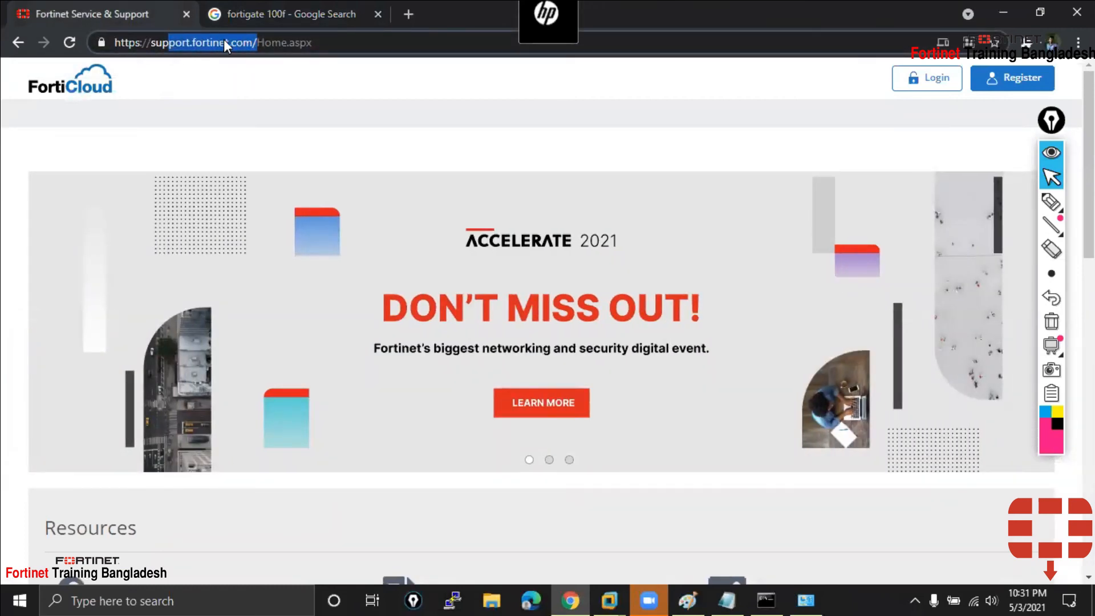
Open File Explorer and navigate through OneDrive to Course > Fortinet > NSE 4
{"action": "left_click", "coordinate": [491, 600]}
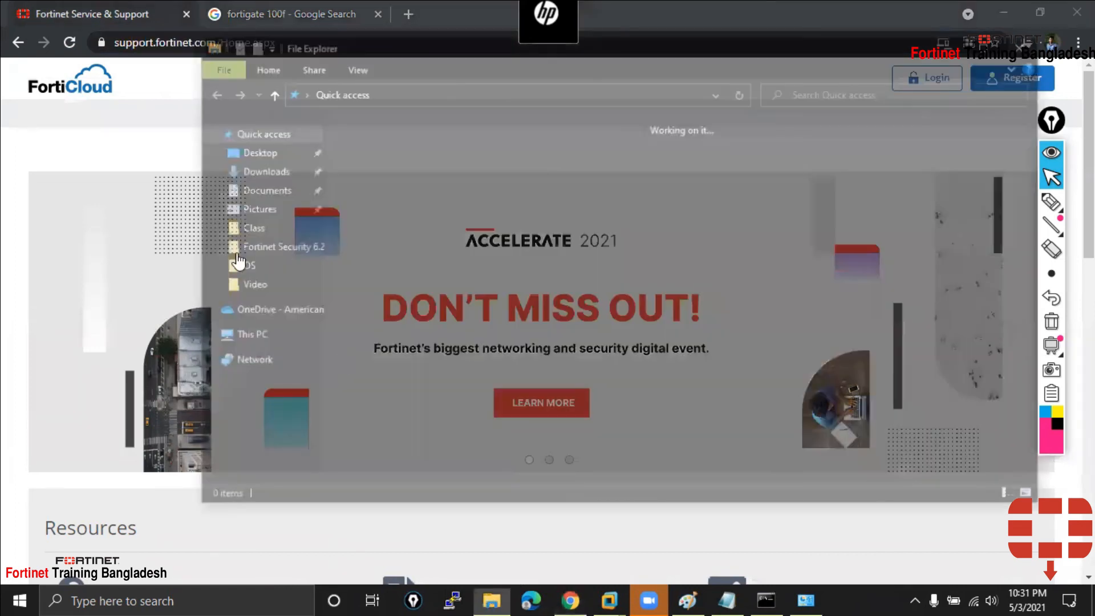
{"action": "left_click", "coordinate": [280, 308]}
{"action": "double_click", "coordinate": [385, 176]}
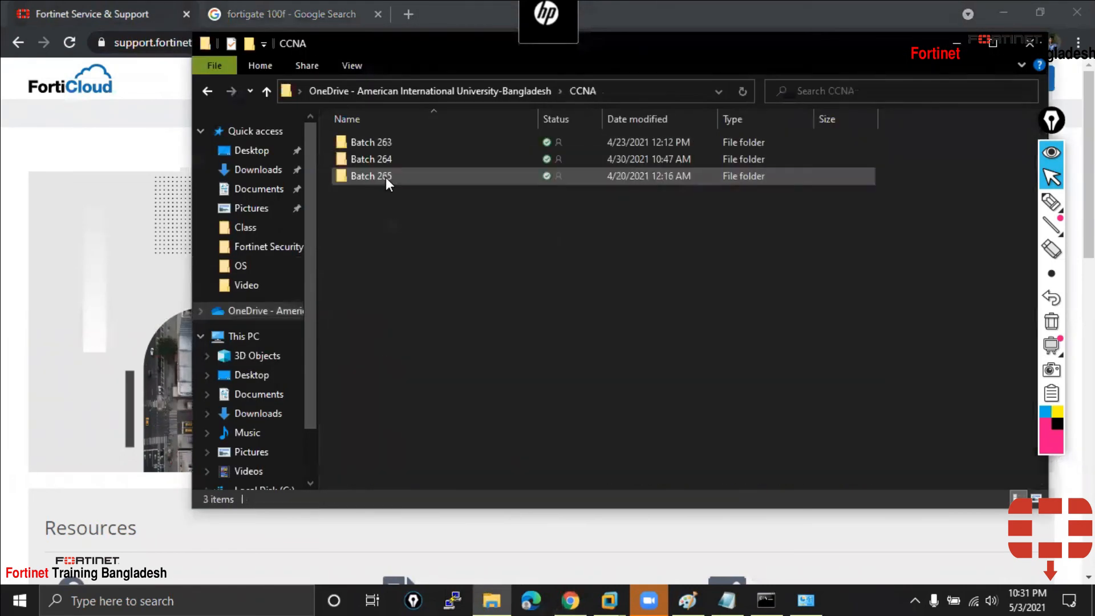
{"action": "left_click", "coordinate": [268, 92]}
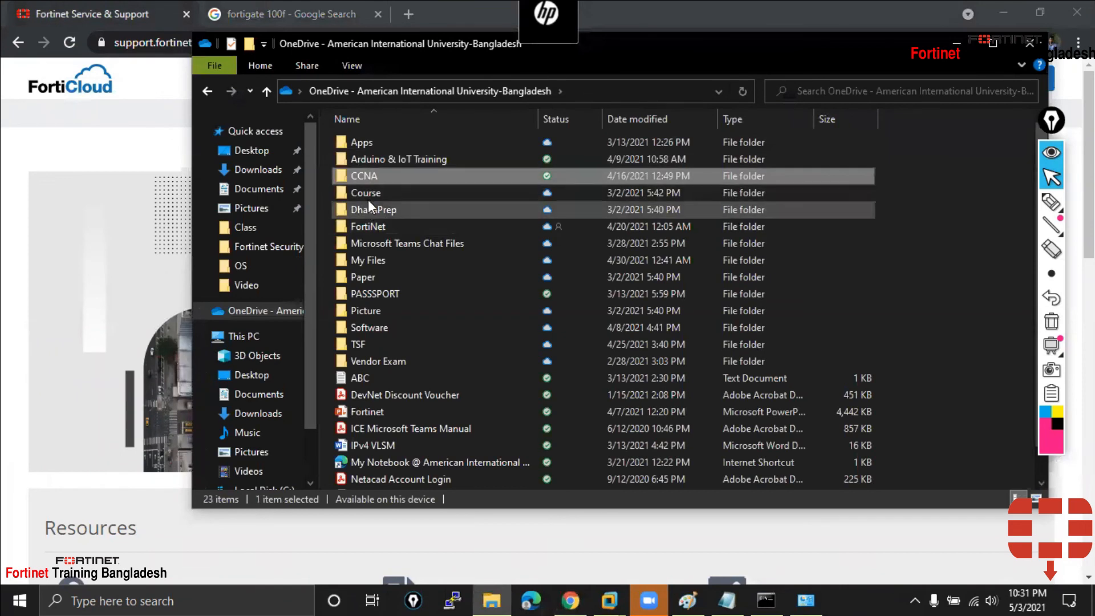
{"action": "double_click", "coordinate": [368, 194]}
{"action": "double_click", "coordinate": [382, 178]}
{"action": "double_click", "coordinate": [392, 154]}
Open the Product folder, then the FC1-10-FSM98 folder and its contract PDF
{"action": "double_click", "coordinate": [388, 162]}
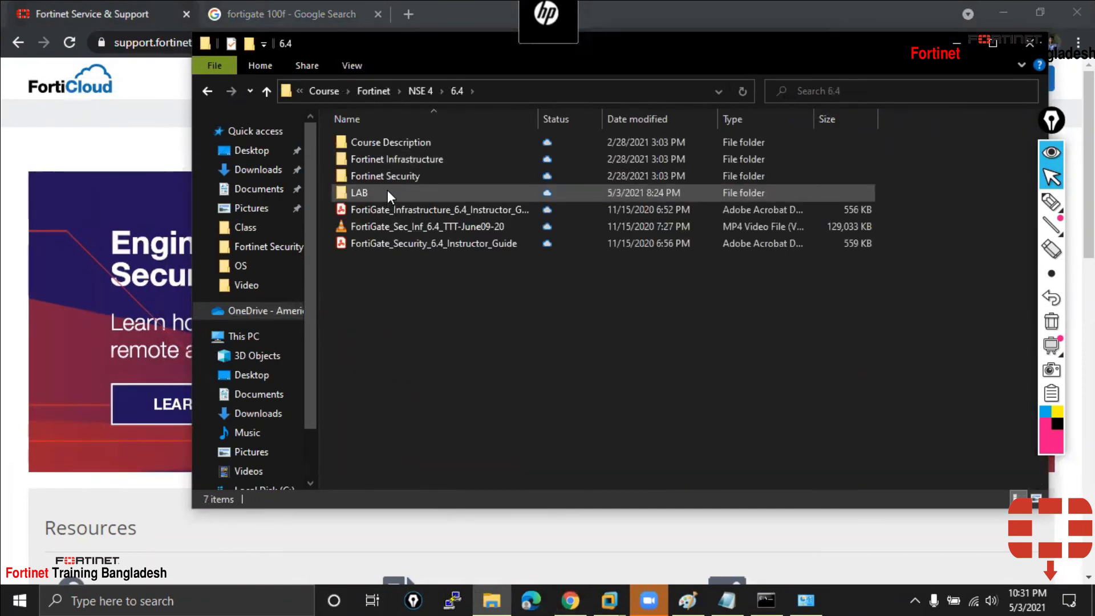
{"action": "double_click", "coordinate": [388, 190]}
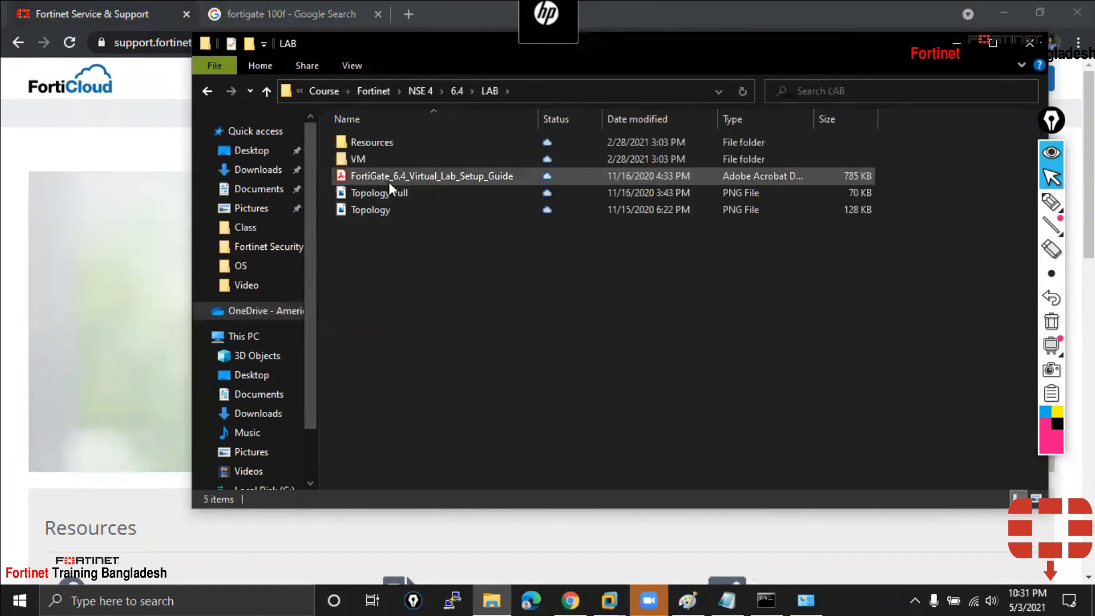
{"action": "left_click", "coordinate": [268, 91]}
{"action": "left_click", "coordinate": [268, 91]}
{"action": "double_click", "coordinate": [385, 178]}
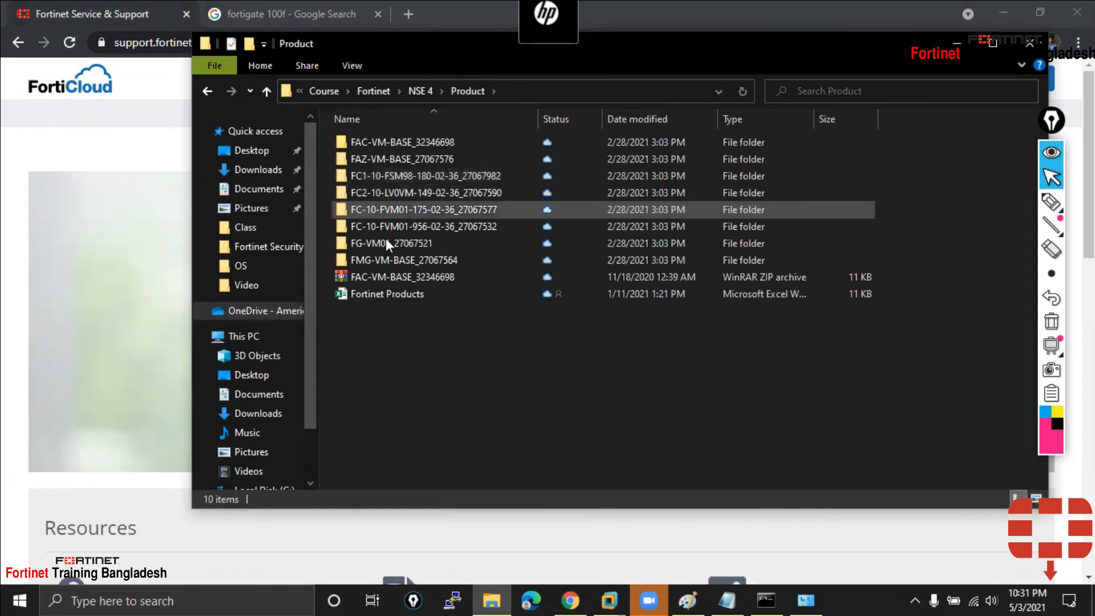
{"action": "left_click", "coordinate": [406, 143]}
{"action": "double_click", "coordinate": [401, 173]}
{"action": "double_click", "coordinate": [402, 146]}
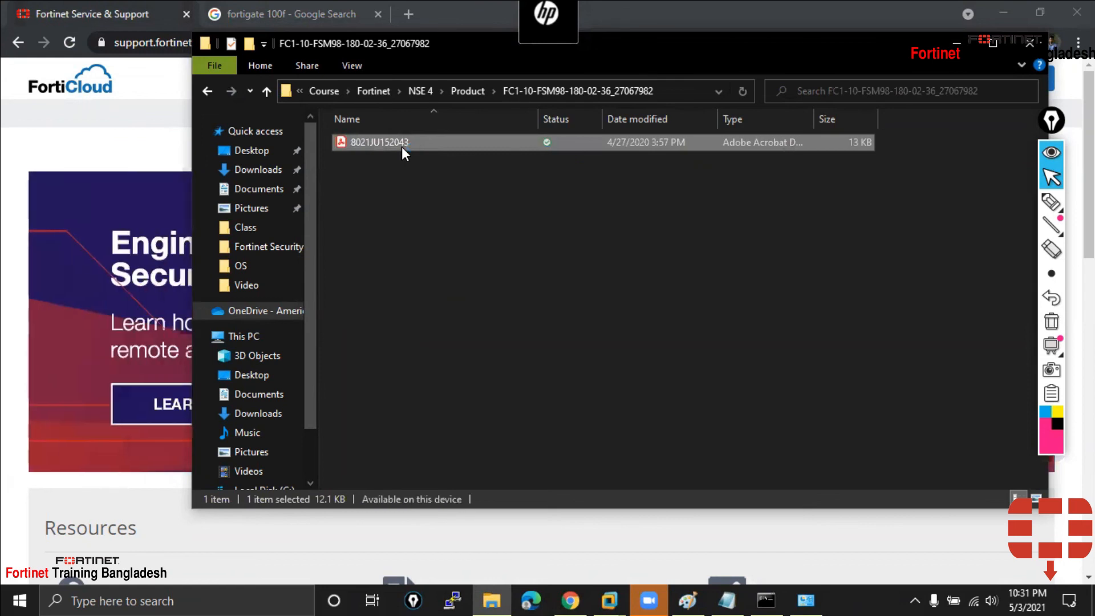
Scroll to the Service Entitlement Summary, select the Contract Registration Code, then minimize Acrobat
{"action": "scroll", "coordinate": [292, 313], "scroll_direction": "down", "scroll_amount": 5}
{"action": "scroll", "coordinate": [293, 312], "scroll_direction": "down", "scroll_amount": 10}
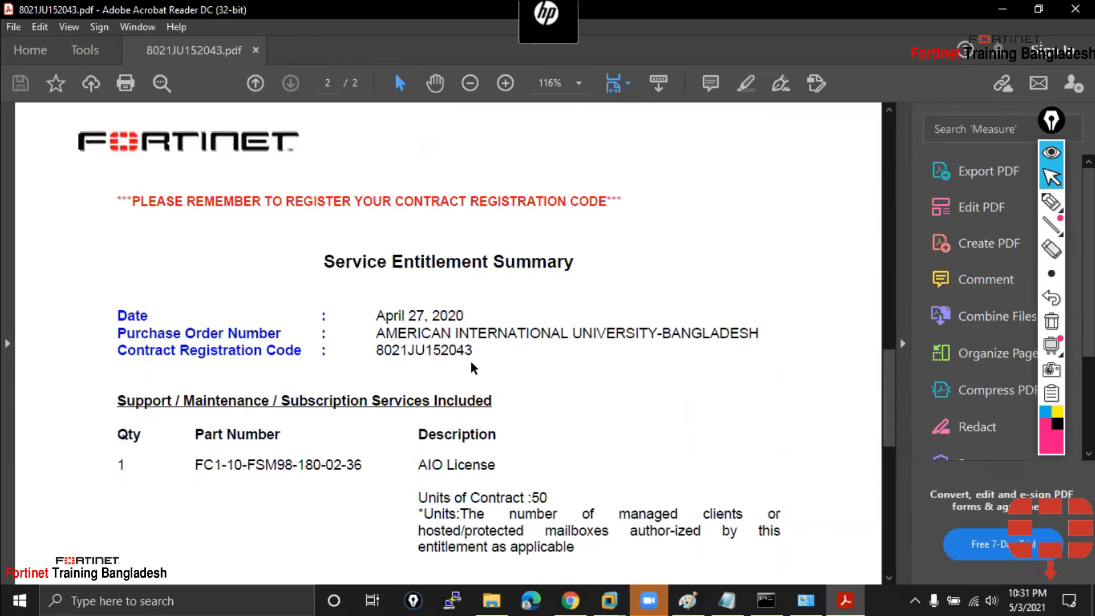
{"action": "scroll", "coordinate": [479, 369], "scroll_direction": "down", "scroll_amount": 2}
{"action": "left_click_drag", "start_coordinate": [371, 273], "coordinate": [473, 268]}
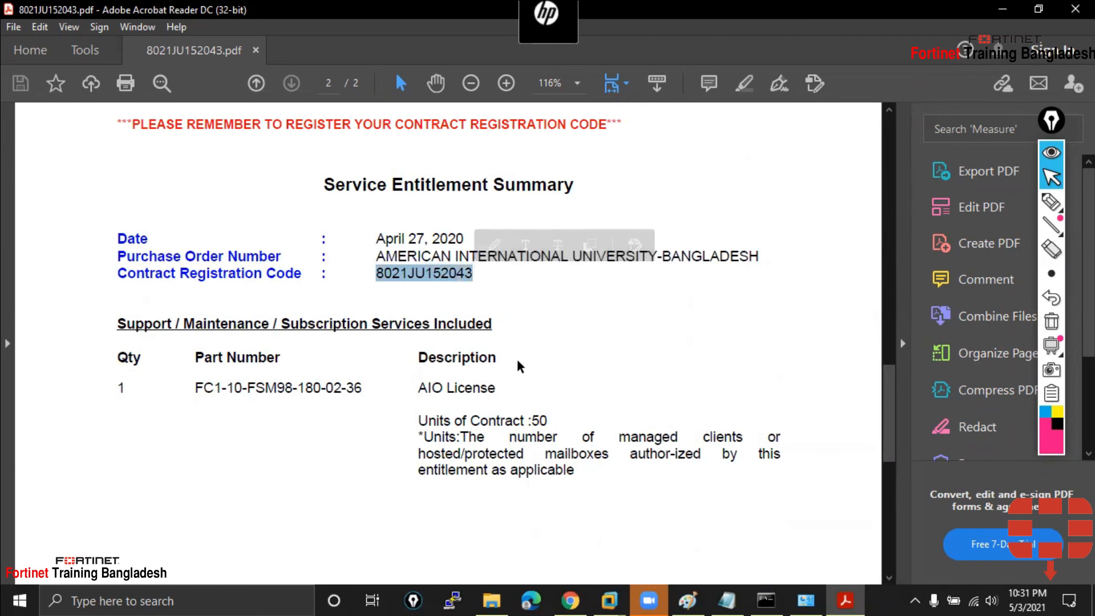
{"action": "scroll", "coordinate": [517, 360], "scroll_direction": "down", "scroll_amount": 1}
{"action": "scroll", "coordinate": [517, 360], "scroll_direction": "down", "scroll_amount": 3}
{"action": "scroll", "coordinate": [518, 364], "scroll_direction": "up", "scroll_amount": 4}
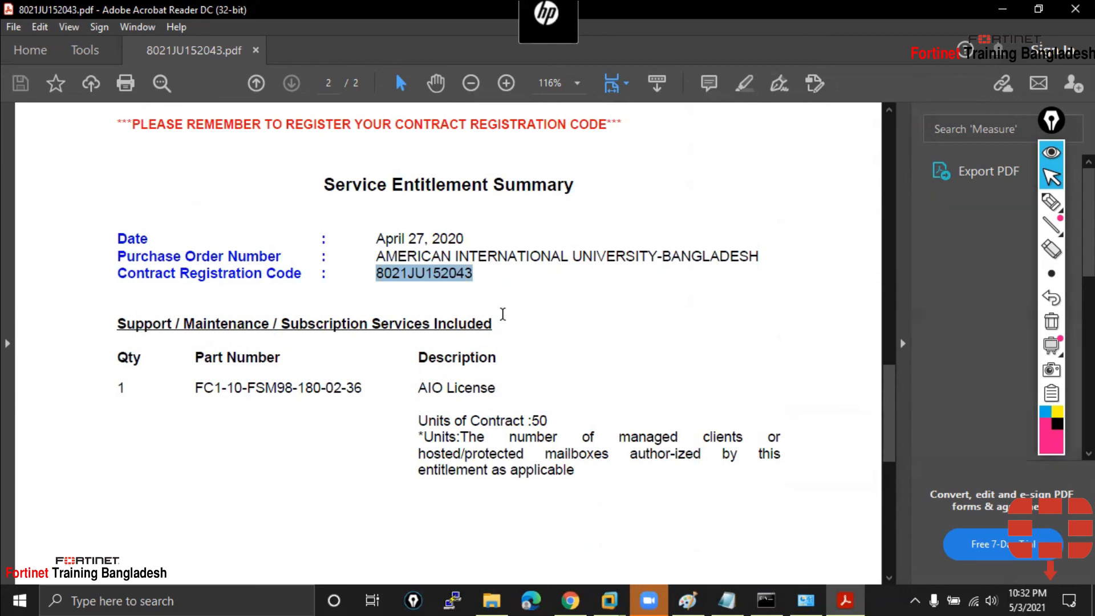
{"action": "scroll", "coordinate": [503, 315], "scroll_direction": "down", "scroll_amount": 4}
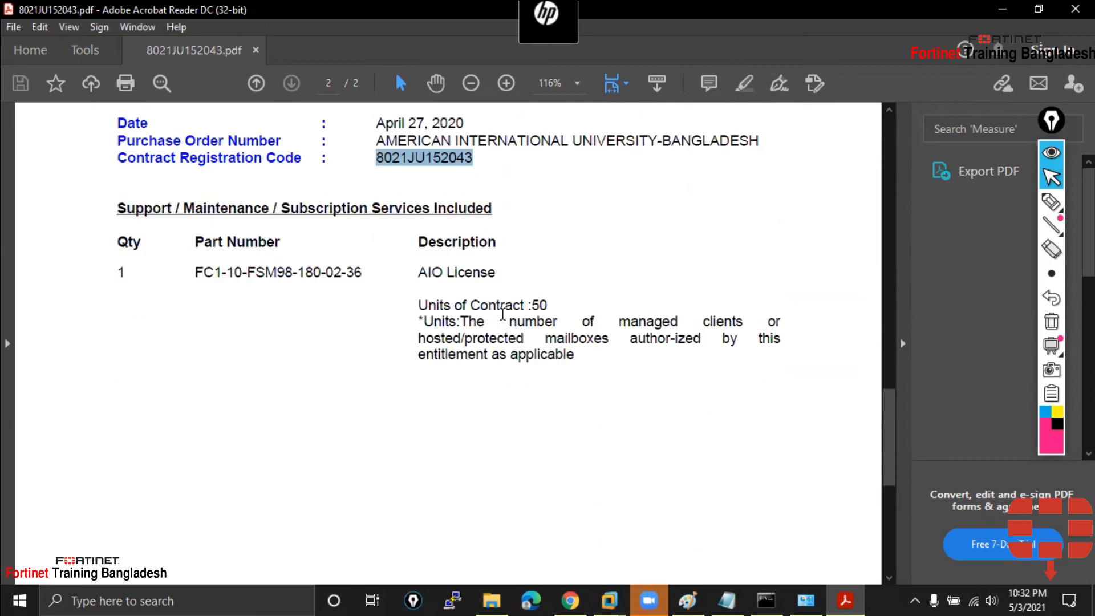
{"action": "scroll", "coordinate": [502, 314], "scroll_direction": "up", "scroll_amount": 11}
{"action": "scroll", "coordinate": [503, 320], "scroll_direction": "up", "scroll_amount": 10}
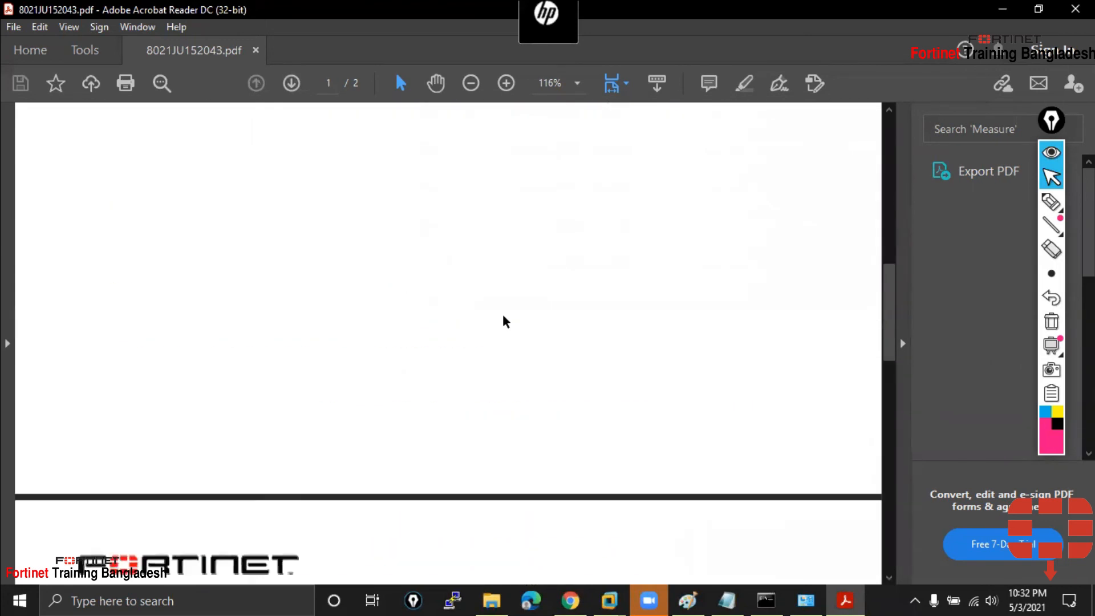
{"action": "left_click", "coordinate": [1004, 10]}
Minimize File Explorer, close the FortiGate 100F image search tab, and minimize Chrome
{"action": "left_click", "coordinate": [973, 50]}
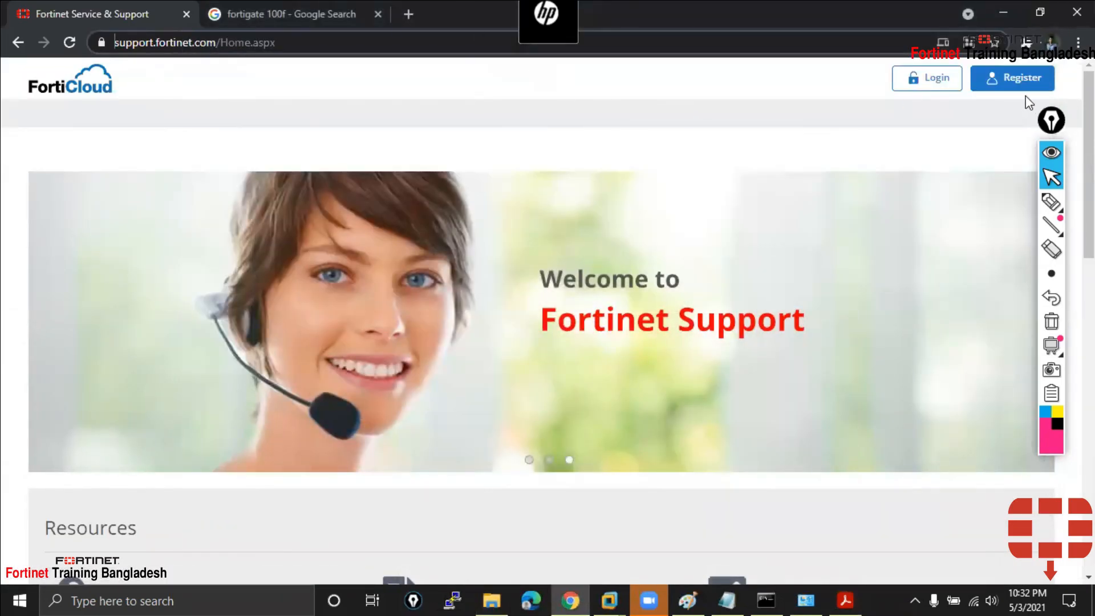
{"action": "left_click", "coordinate": [376, 16]}
{"action": "left_click", "coordinate": [1001, 14]}
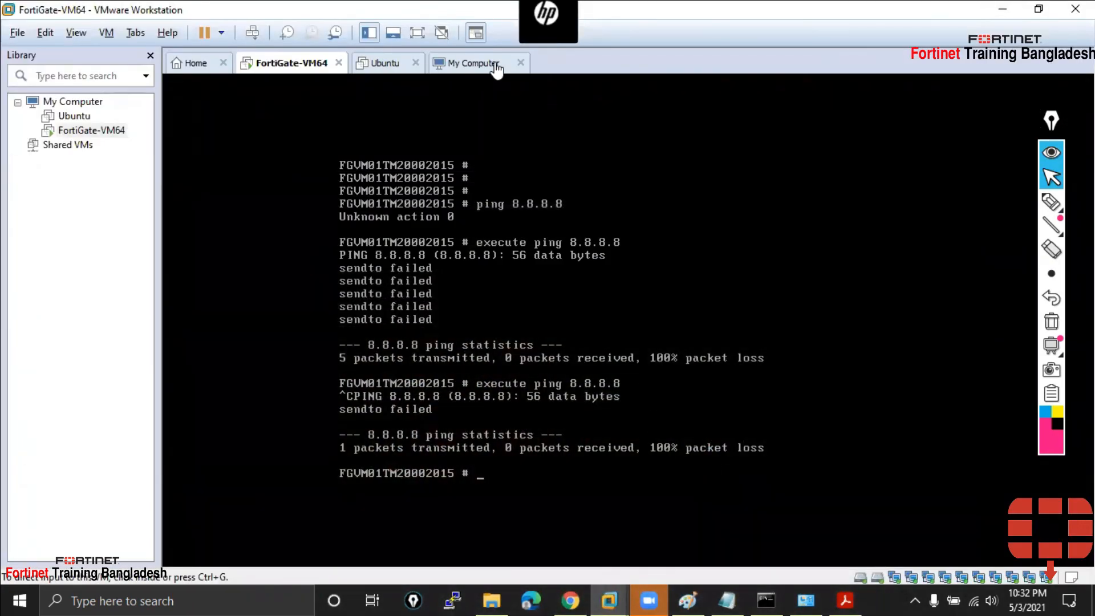
Run 'execute shutdown' in the FortiGate-VM64 console and answer y to confirm shutting down
{"action": "left_click", "coordinate": [520, 485]}
{"action": "key", "text": "Return"}
{"action": "key", "text": "Return"}
{"action": "key", "text": "Return"}
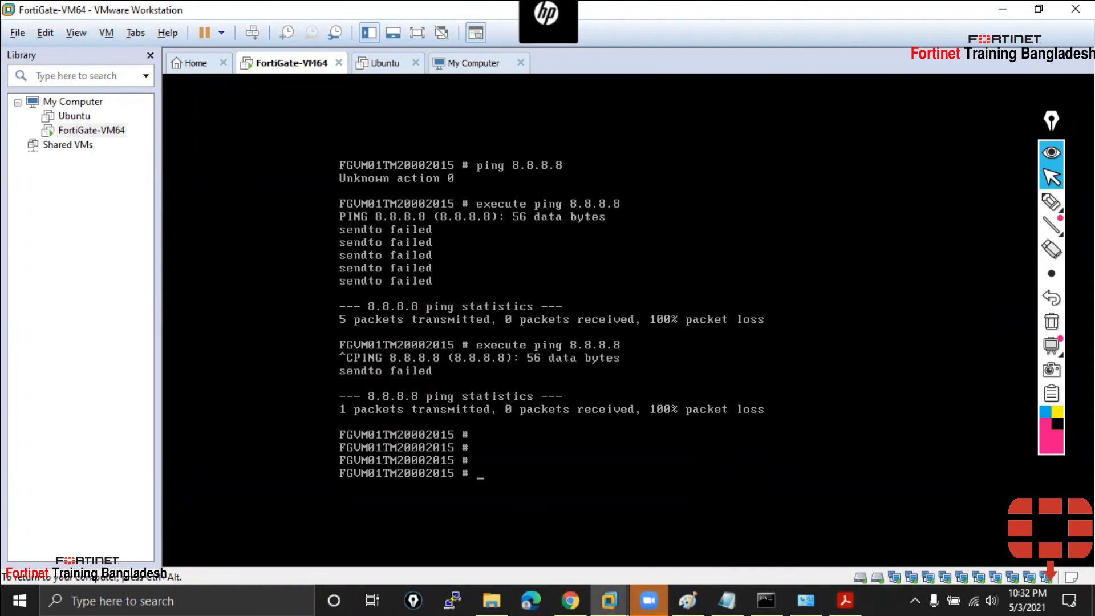
{"action": "type", "text": "execute sh"}
{"action": "key", "text": "Tab"}
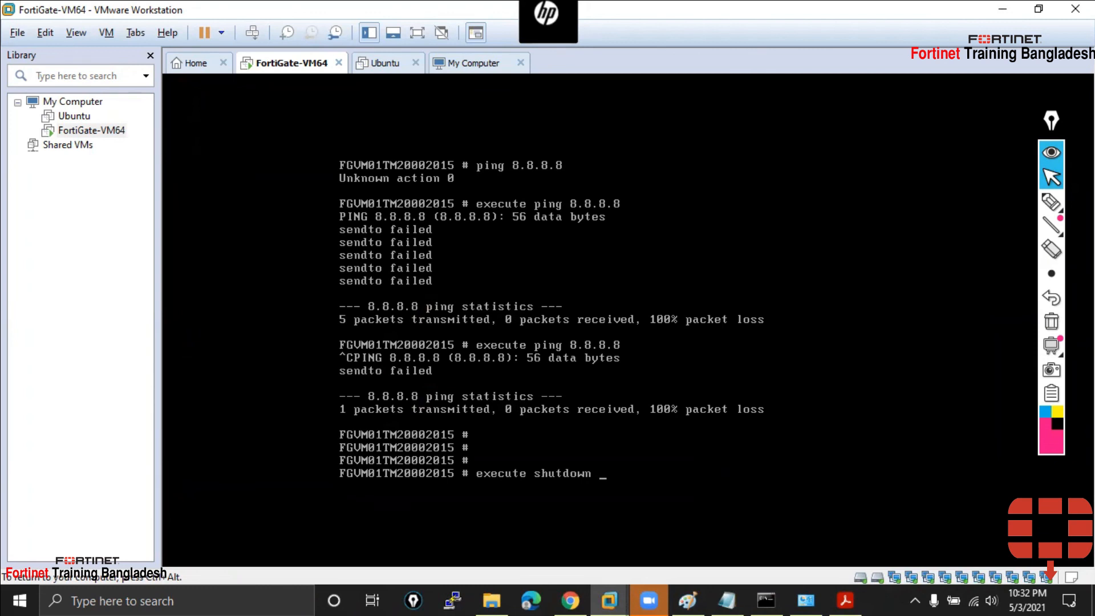
{"action": "key", "text": "Return"}
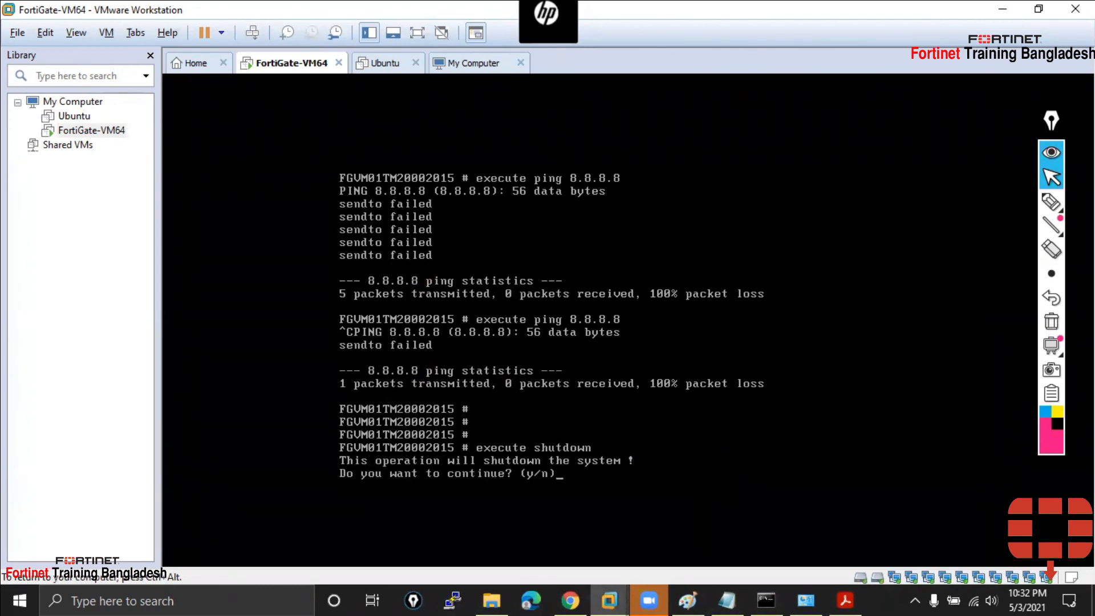
{"action": "type", "text": "y"}
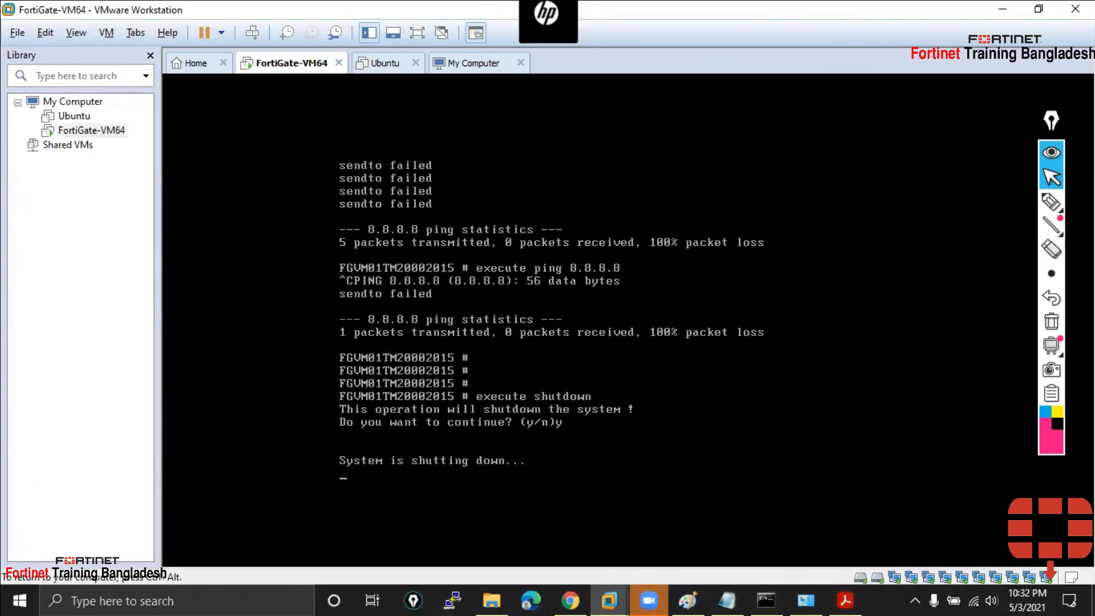